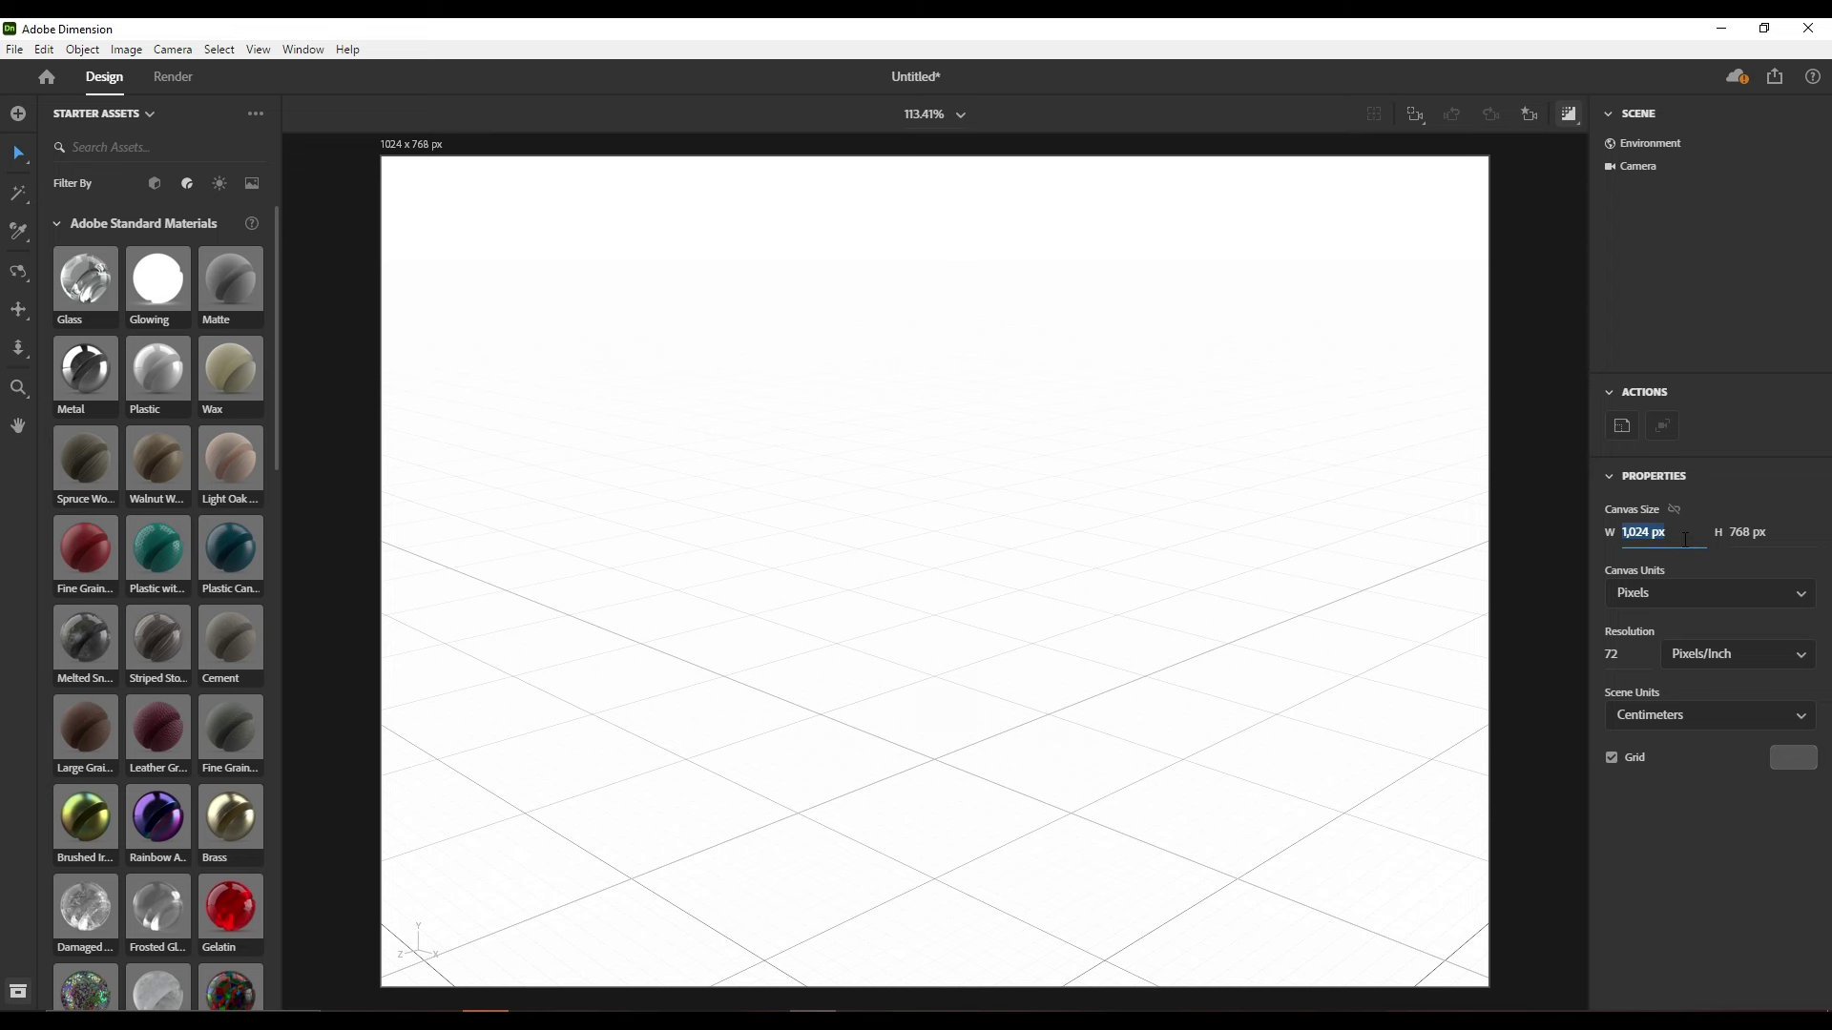
Set the canvas height to 2000 px, completing the 1700 × 2000 px portrait canvas
{"action": "left_click", "coordinate": [1744, 537]}
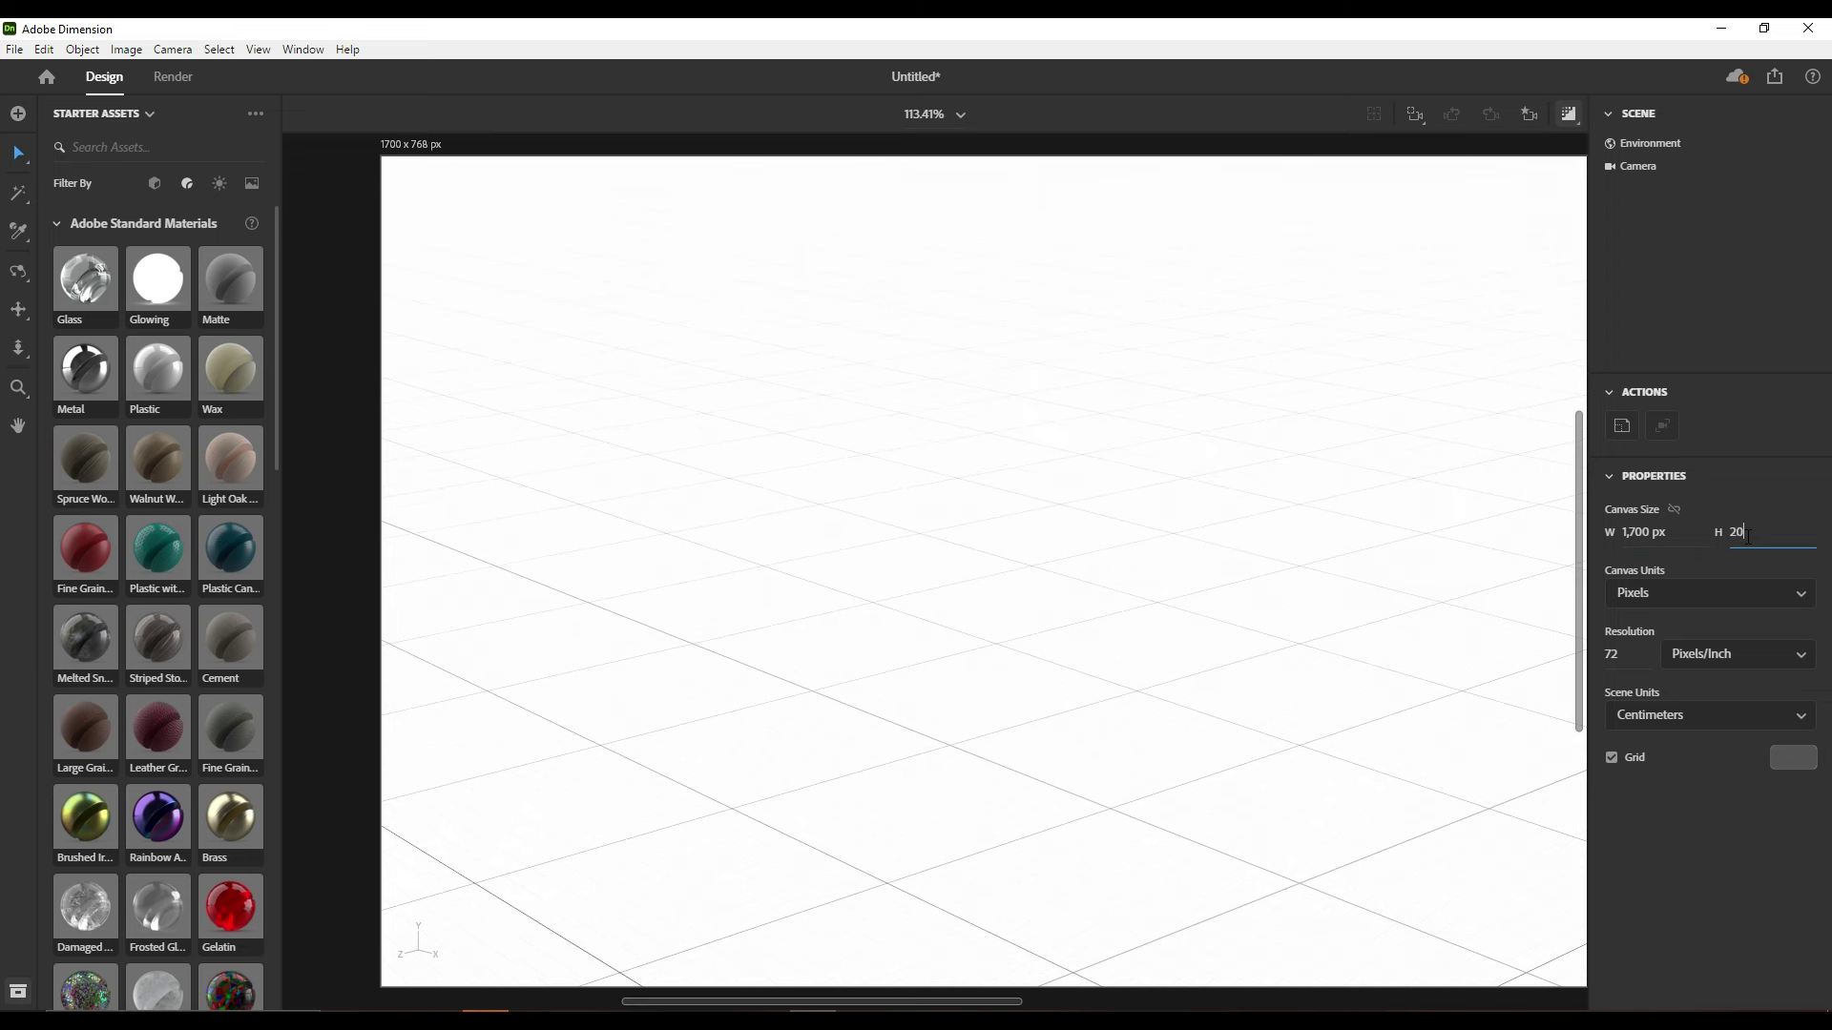
{"action": "type", "text": "2000"}
{"action": "key", "text": "Return"}
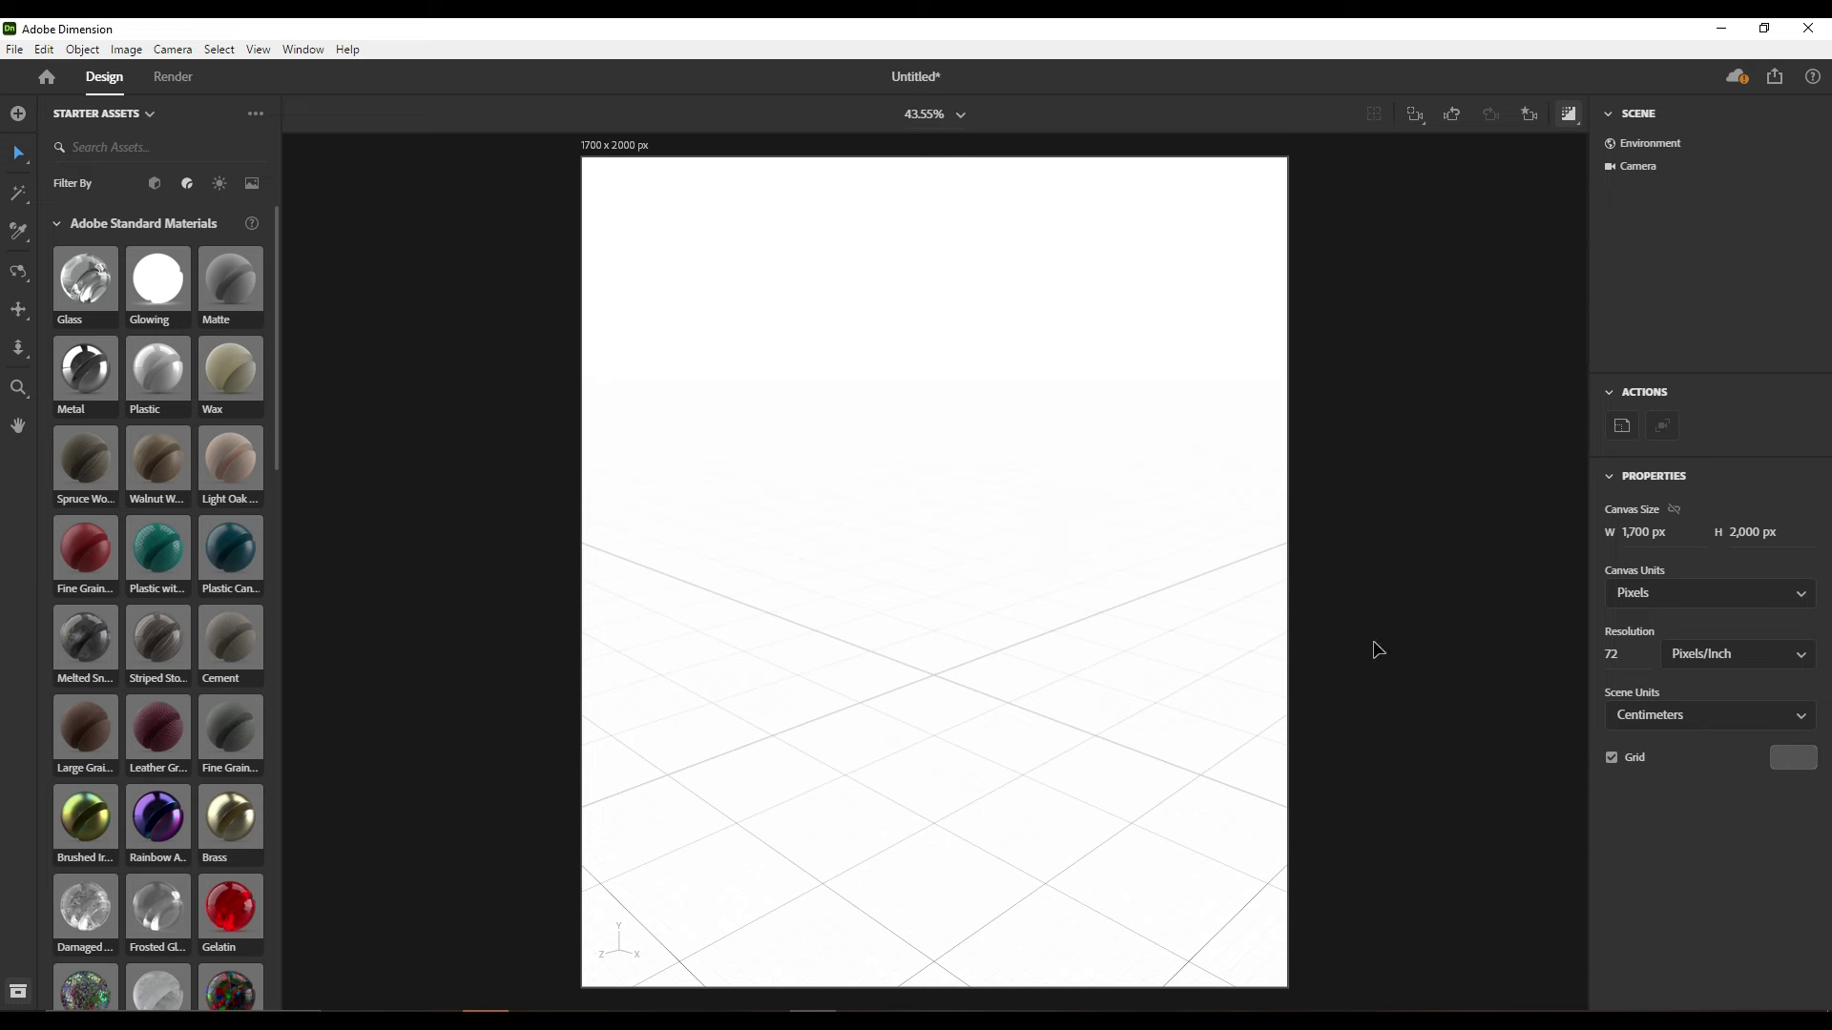
Add a cube from the 3D models and flatten and stretch it into a tall wall panel
{"action": "left_click", "coordinate": [154, 183]}
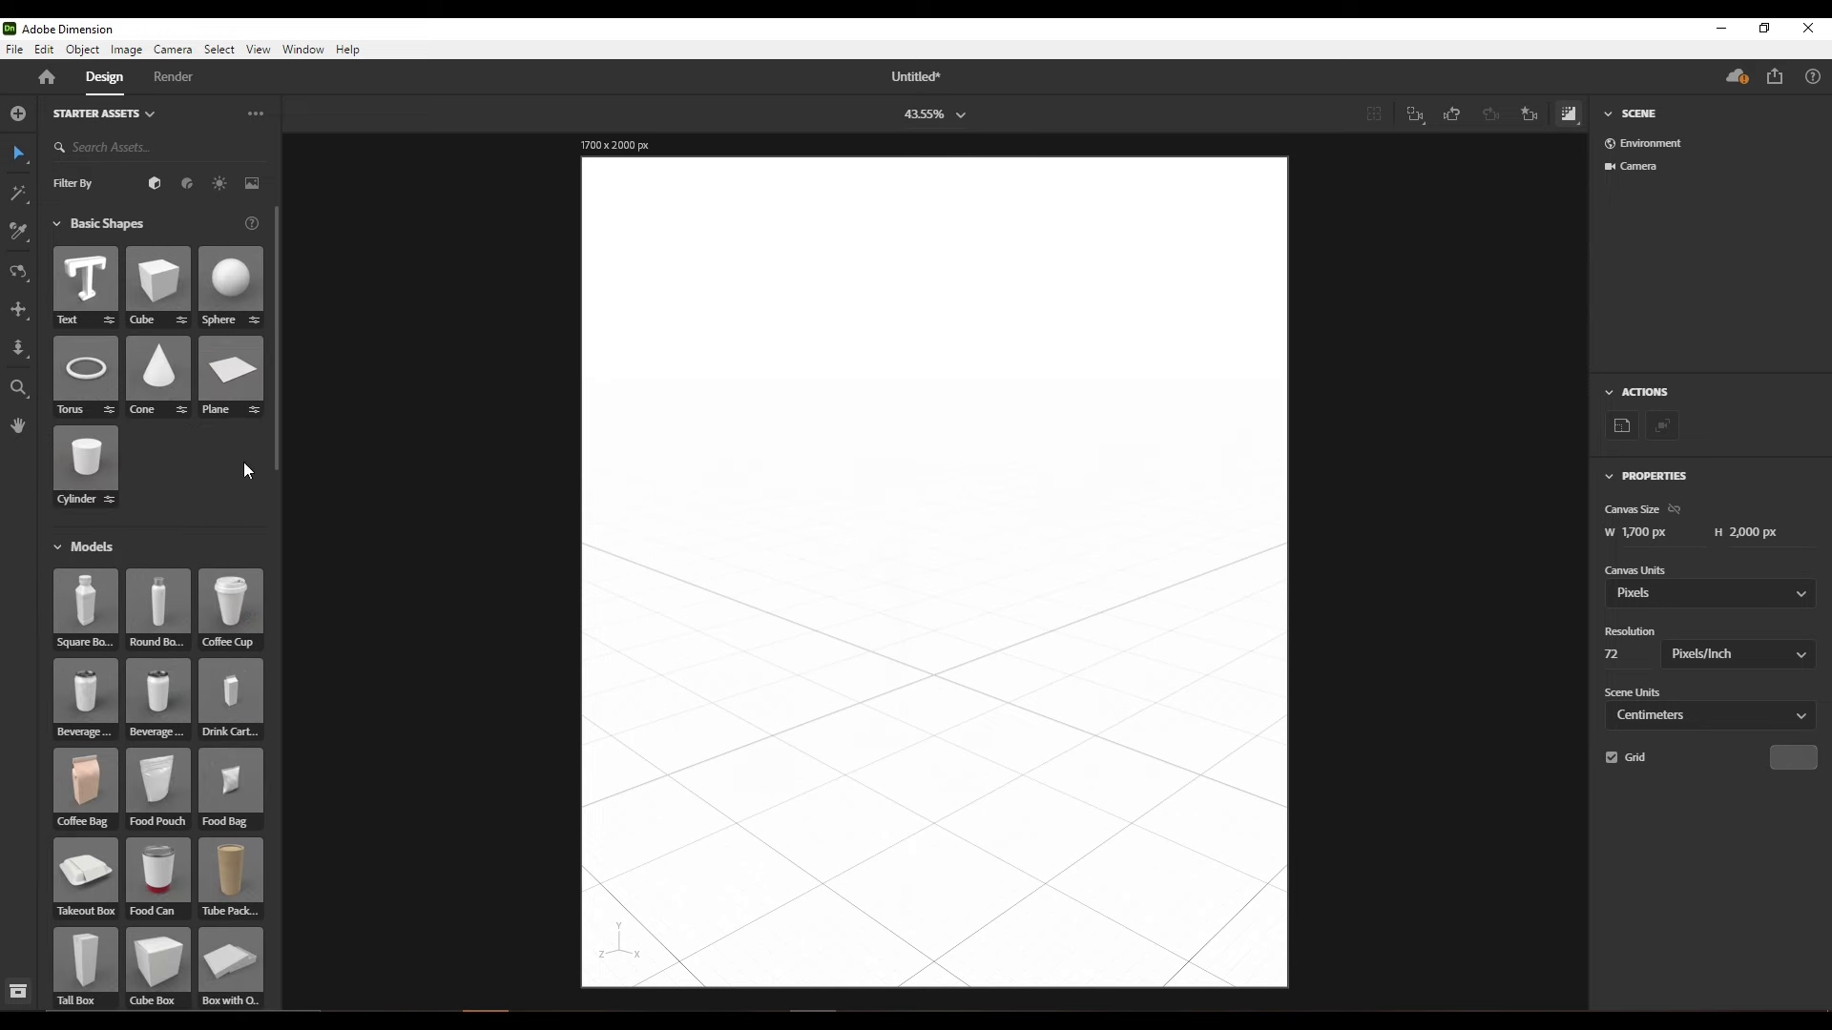
{"action": "left_click", "coordinate": [158, 283]}
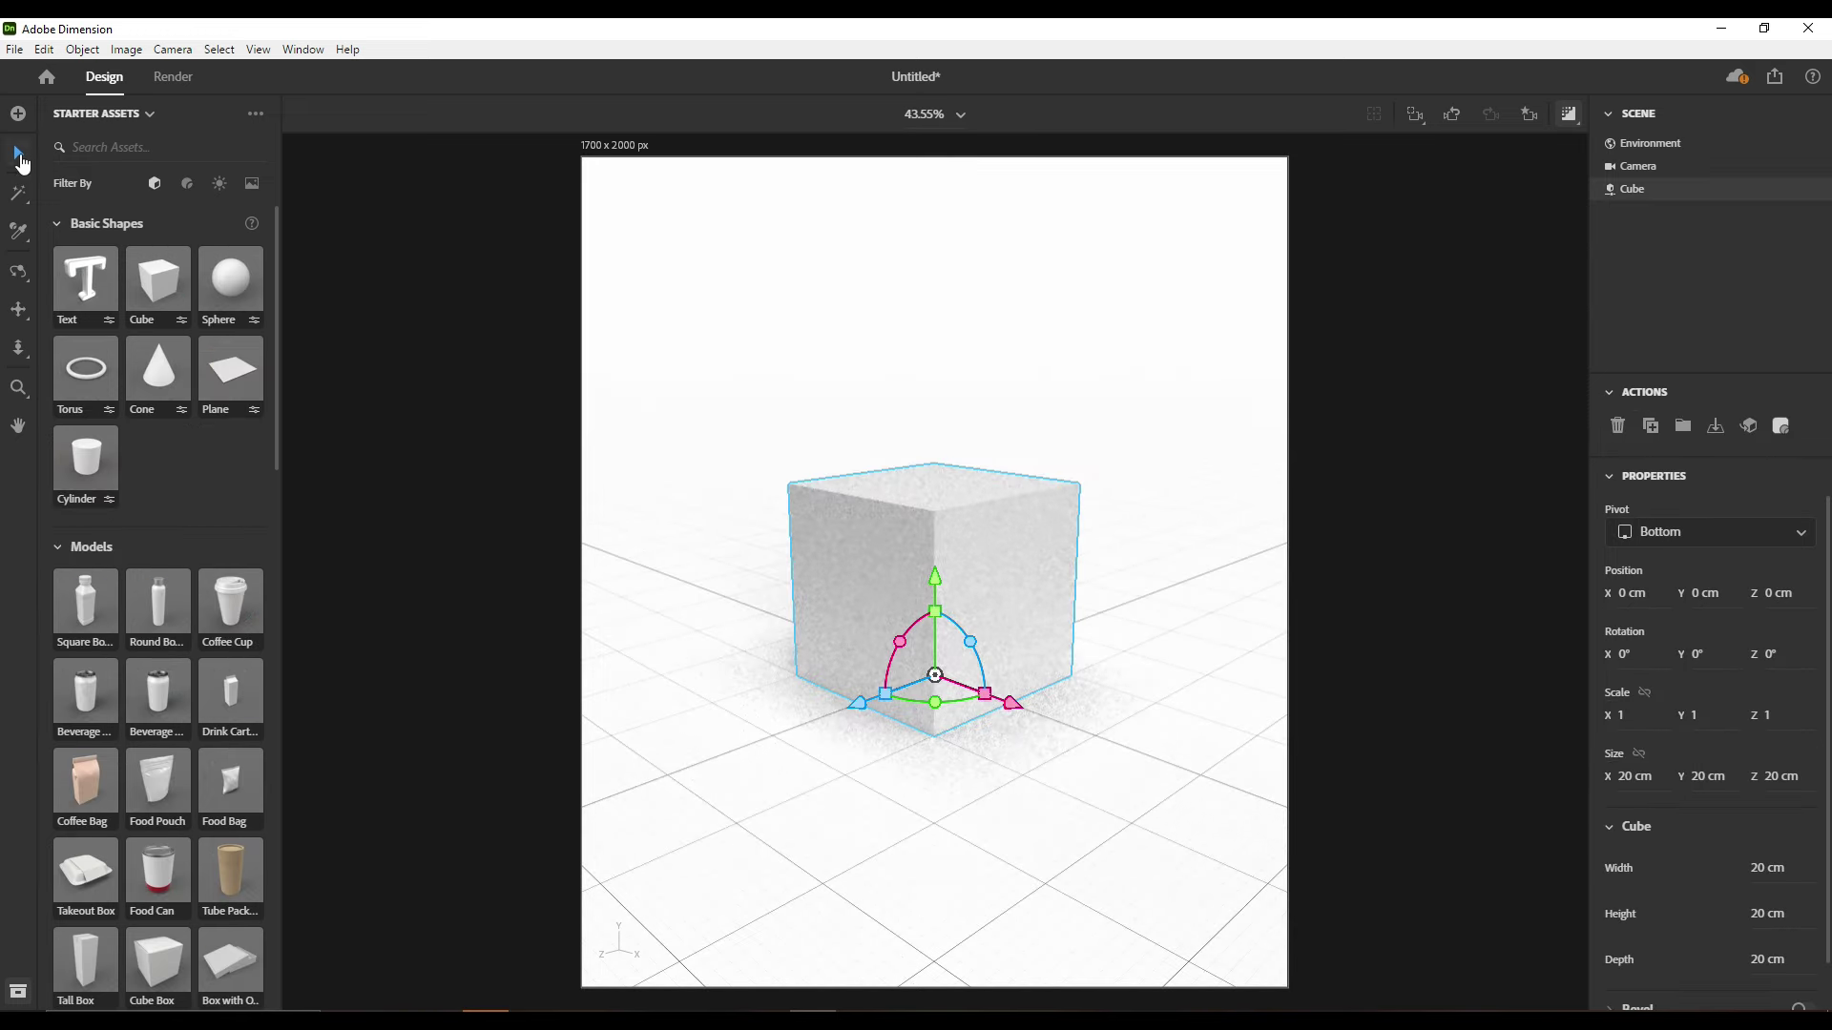
{"action": "left_click", "coordinate": [20, 159]}
{"action": "mouse_move", "coordinate": [1008, 703]}
{"action": "left_mouse_down"}
{"action": "mouse_move", "coordinate": [824, 718]}
{"action": "mouse_move", "coordinate": [553, 802]}
{"action": "left_mouse_up"}
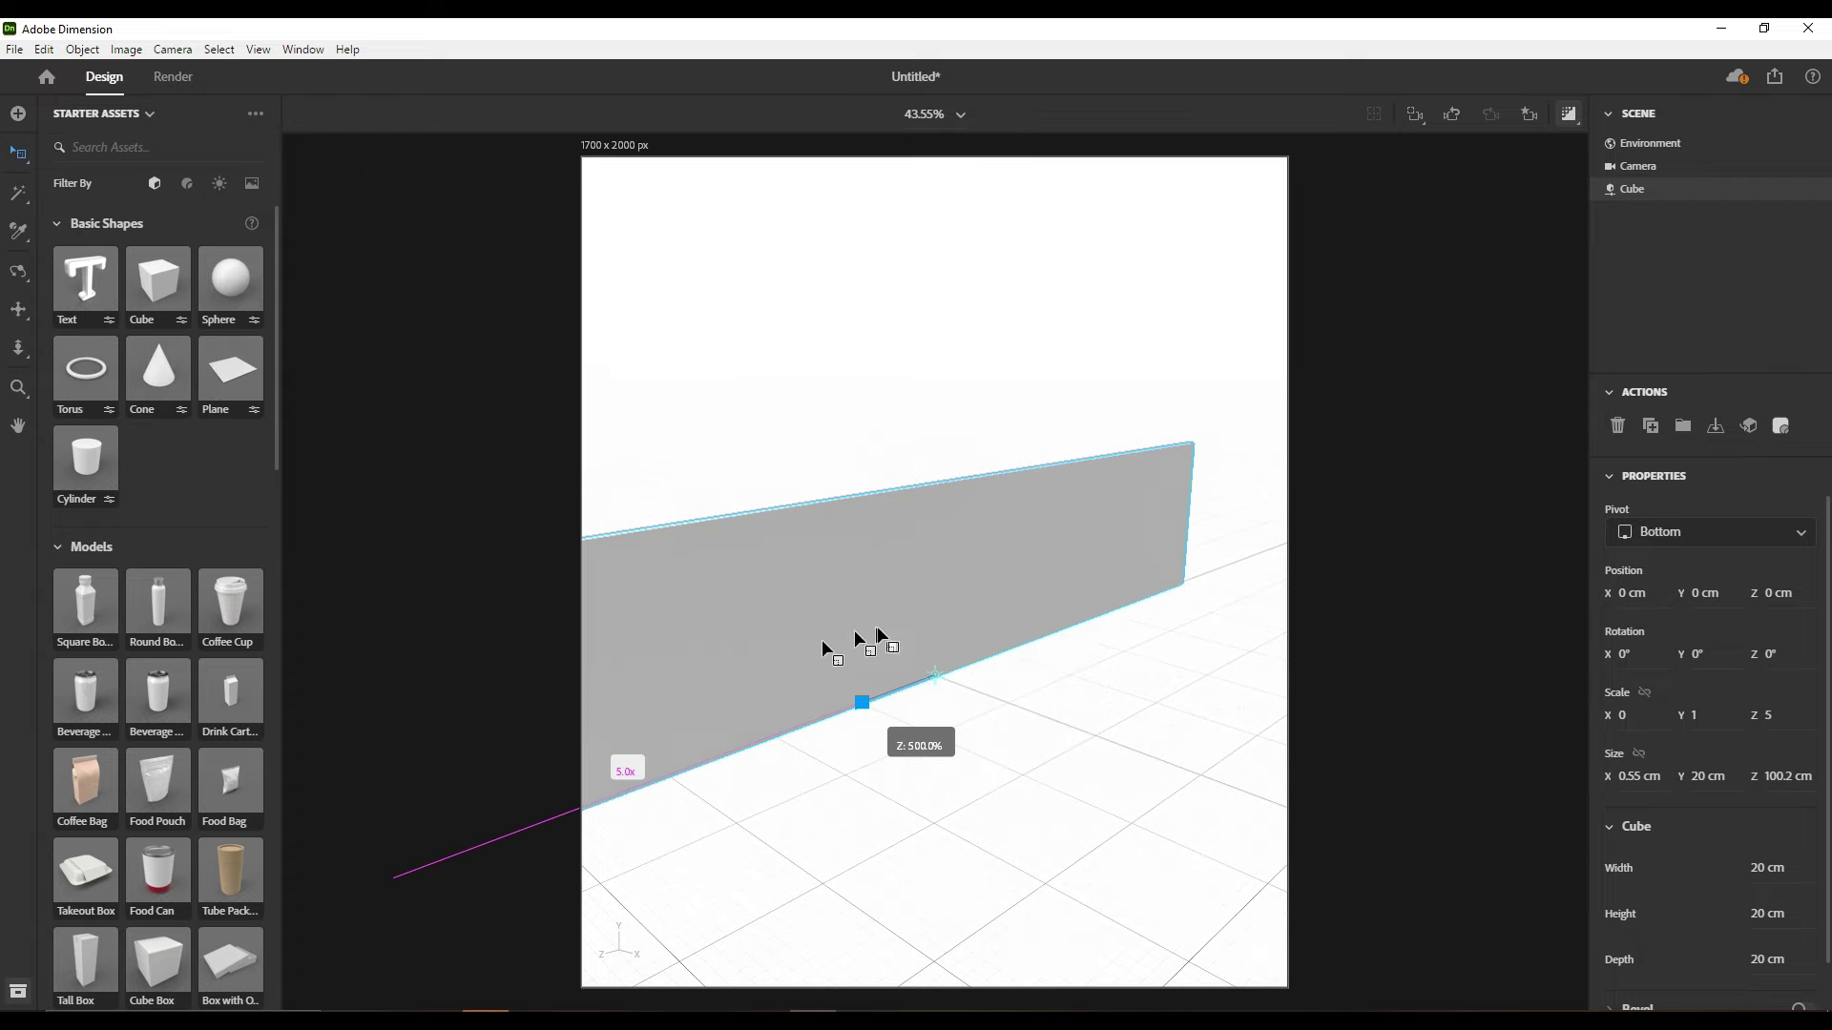
{"action": "left_click_drag", "start_coordinate": [935, 583], "coordinate": [914, 238]}
Scale the wall panel down evenly and frame the view facing it
{"action": "mouse_move", "coordinate": [1158, 685]}
{"action": "middle_mouse_down"}
{"action": "mouse_move", "coordinate": [982, 686]}
{"action": "mouse_move", "coordinate": [1056, 585]}
{"action": "middle_mouse_up"}
{"action": "left_click_drag", "start_coordinate": [1045, 524], "coordinate": [1000, 544]}
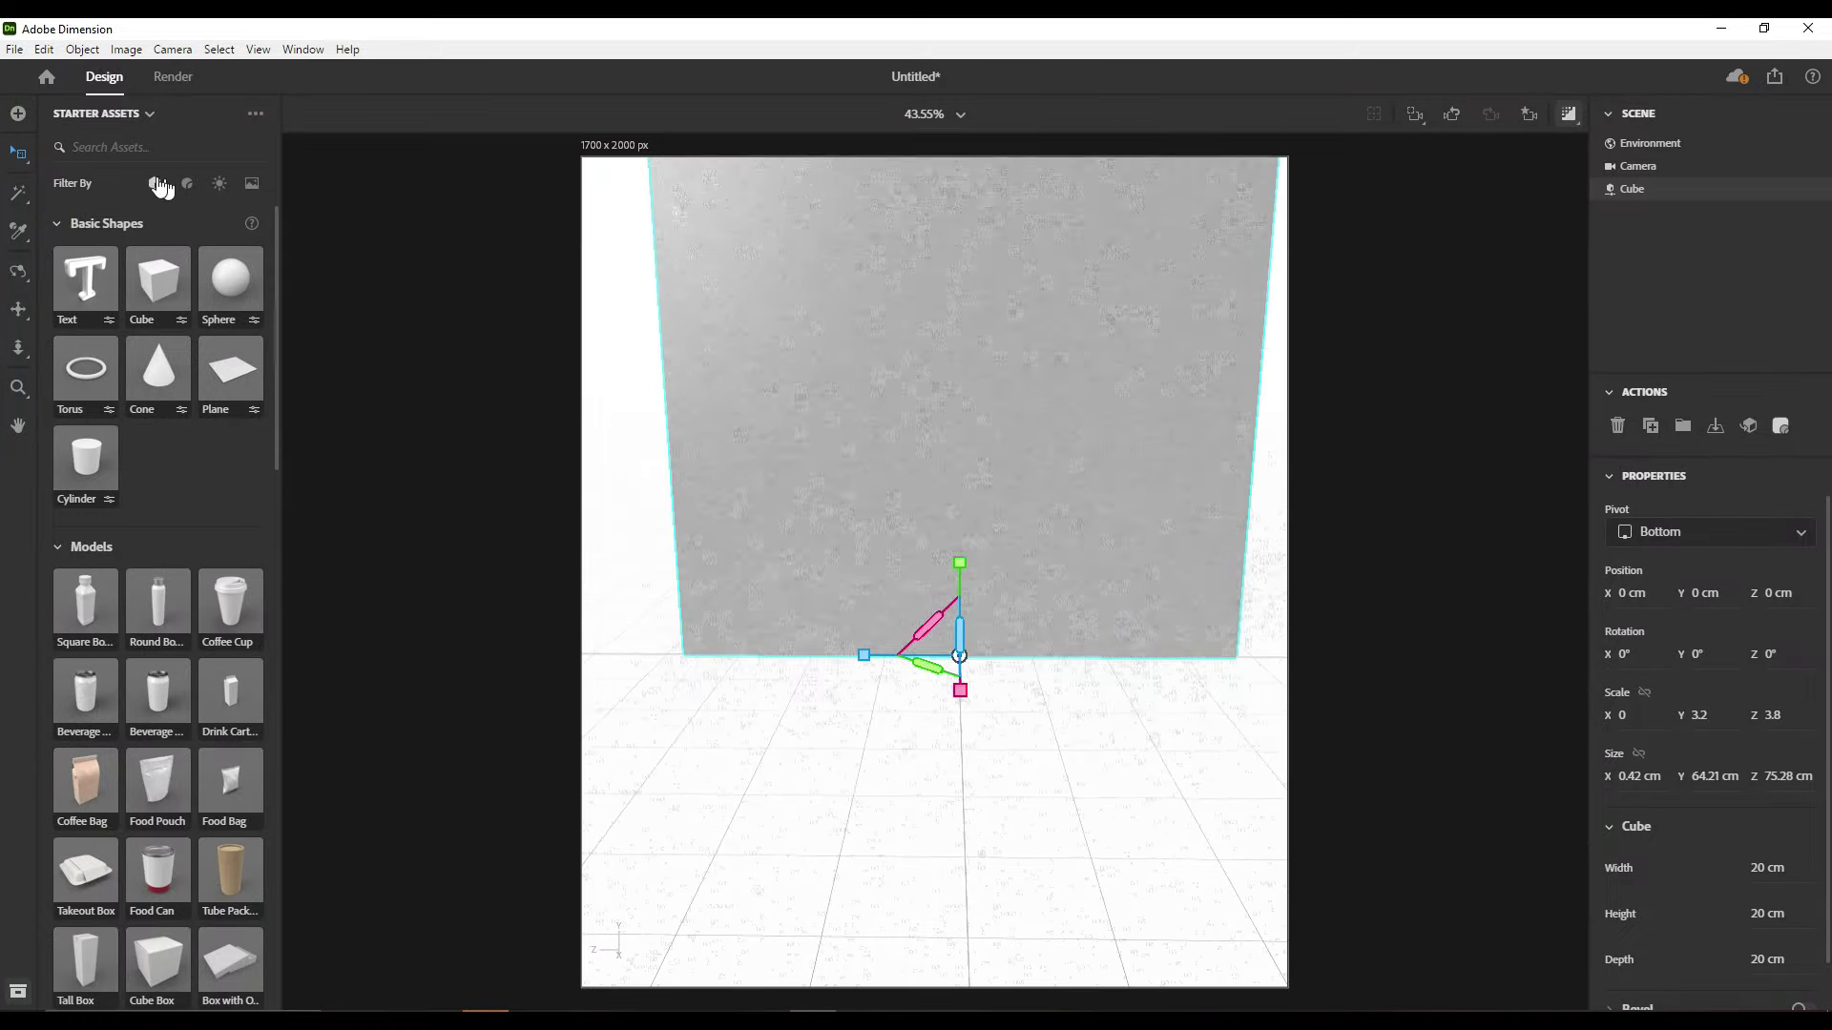
{"action": "mouse_move", "coordinate": [1013, 445]}
{"action": "middle_mouse_down"}
{"action": "mouse_move", "coordinate": [974, 496]}
{"action": "mouse_move", "coordinate": [969, 649]}
{"action": "middle_mouse_up"}
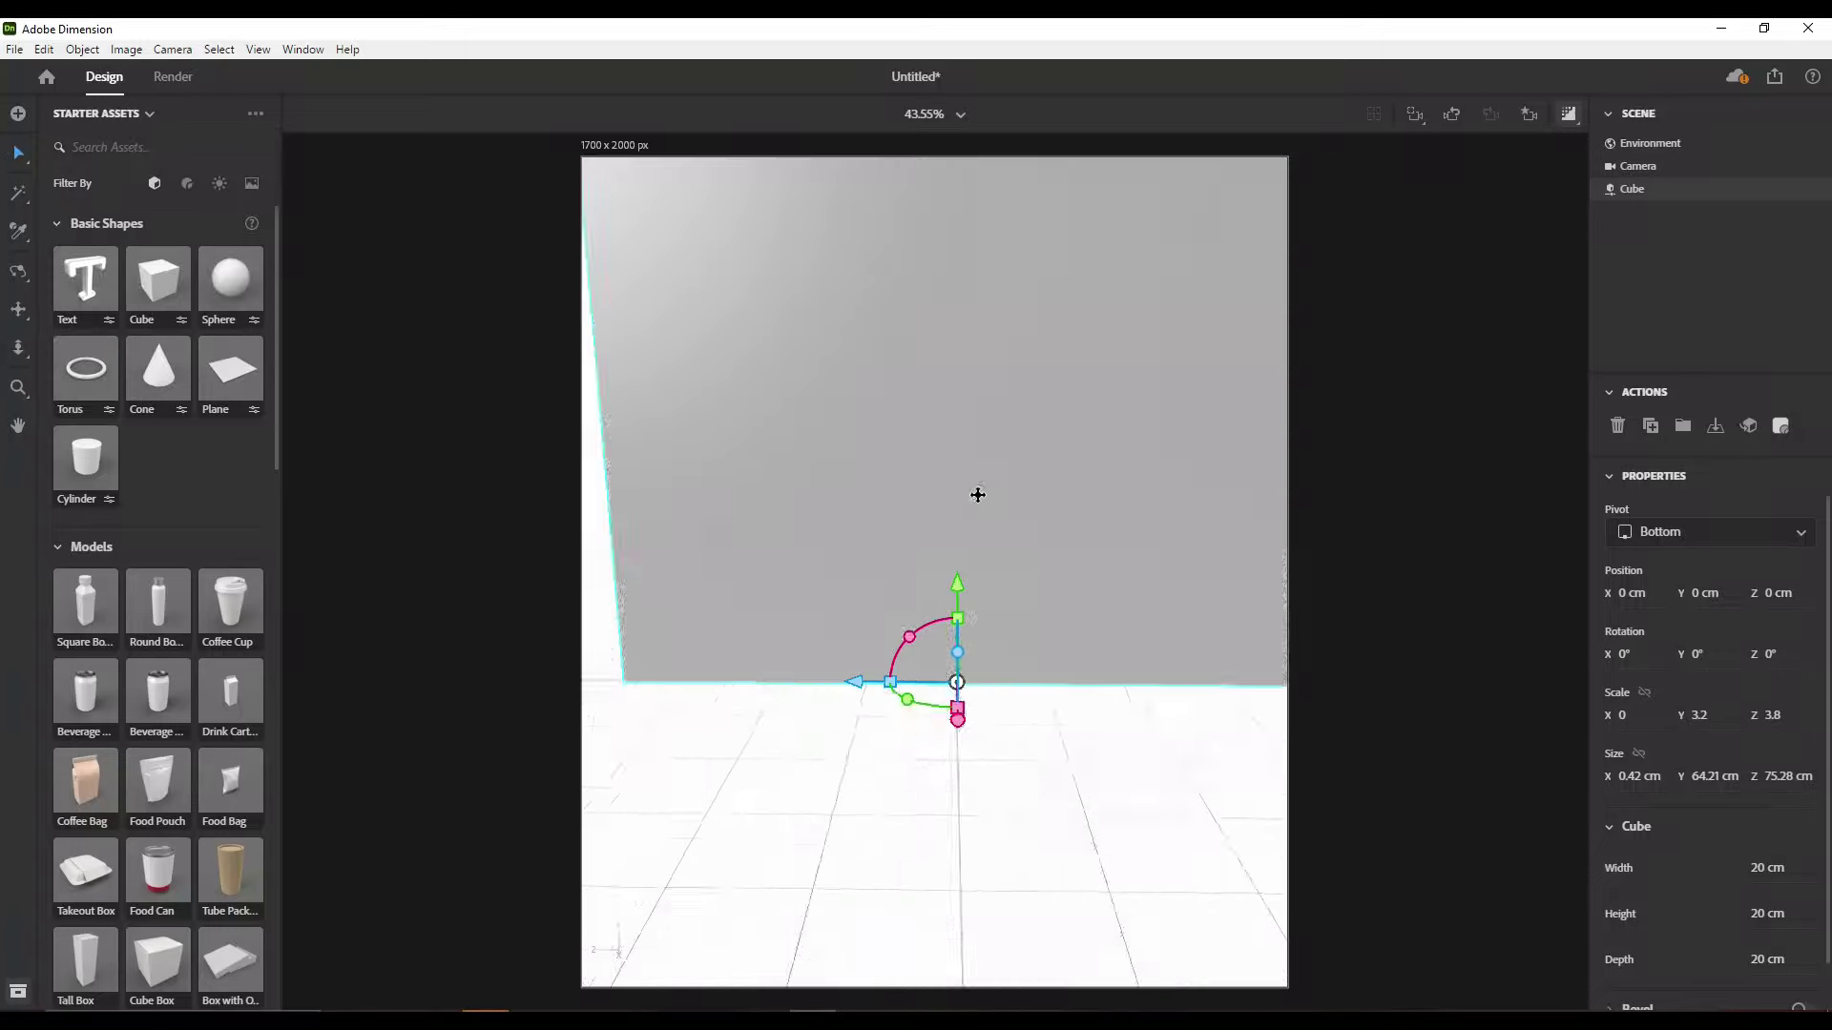
{"action": "middle_click_drag", "start_coordinate": [1009, 886], "coordinate": [1004, 883]}
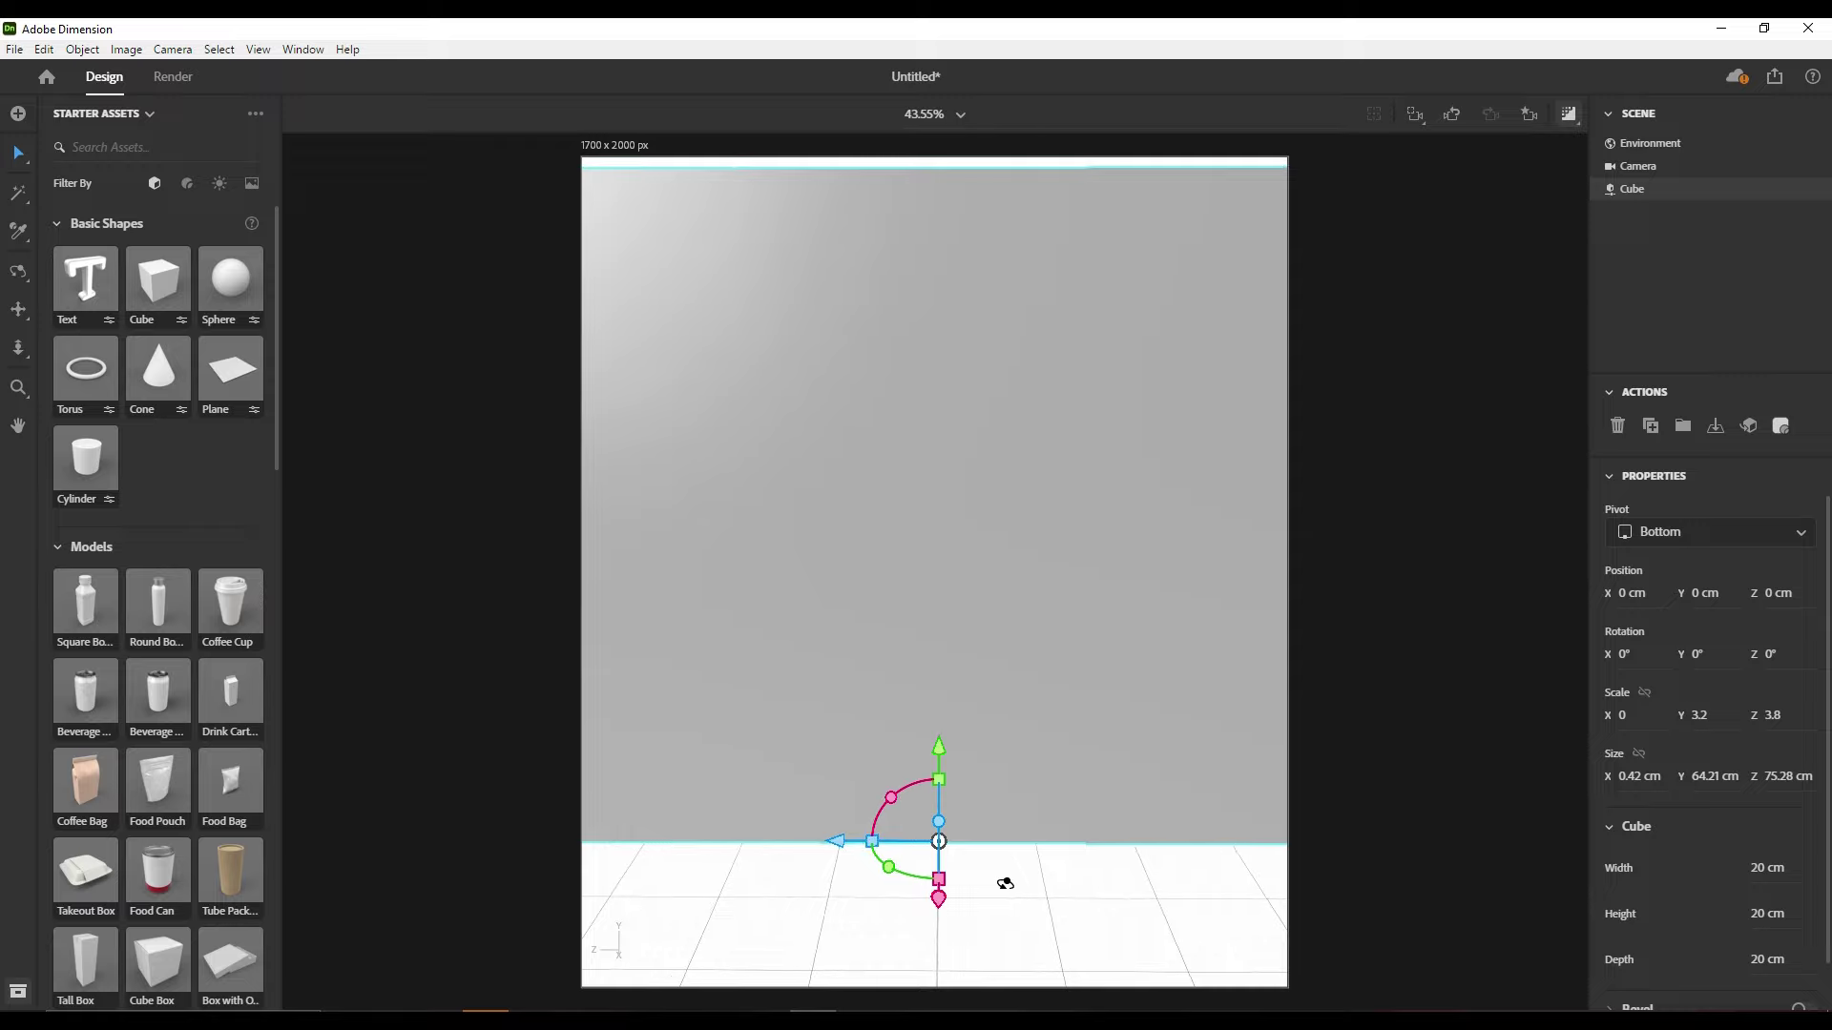
{"action": "left_click", "coordinate": [1003, 877]}
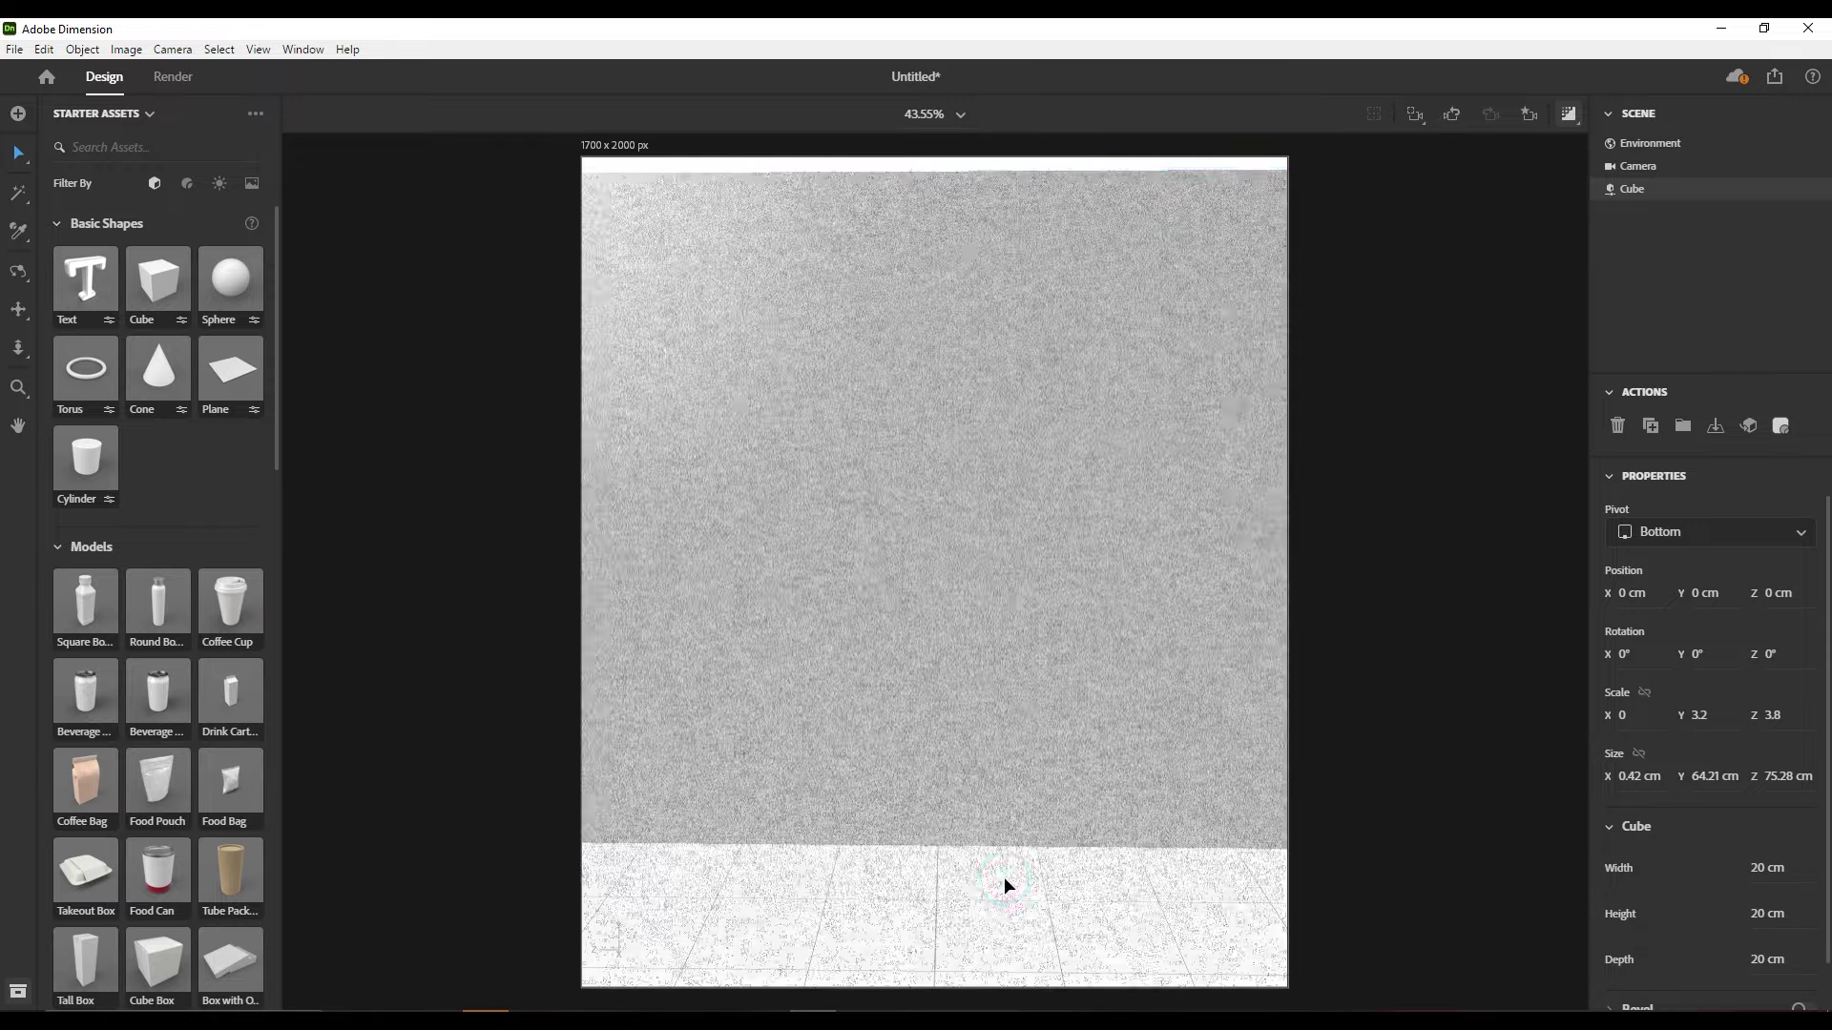
{"action": "middle_click_drag", "start_coordinate": [999, 897], "coordinate": [1022, 889]}
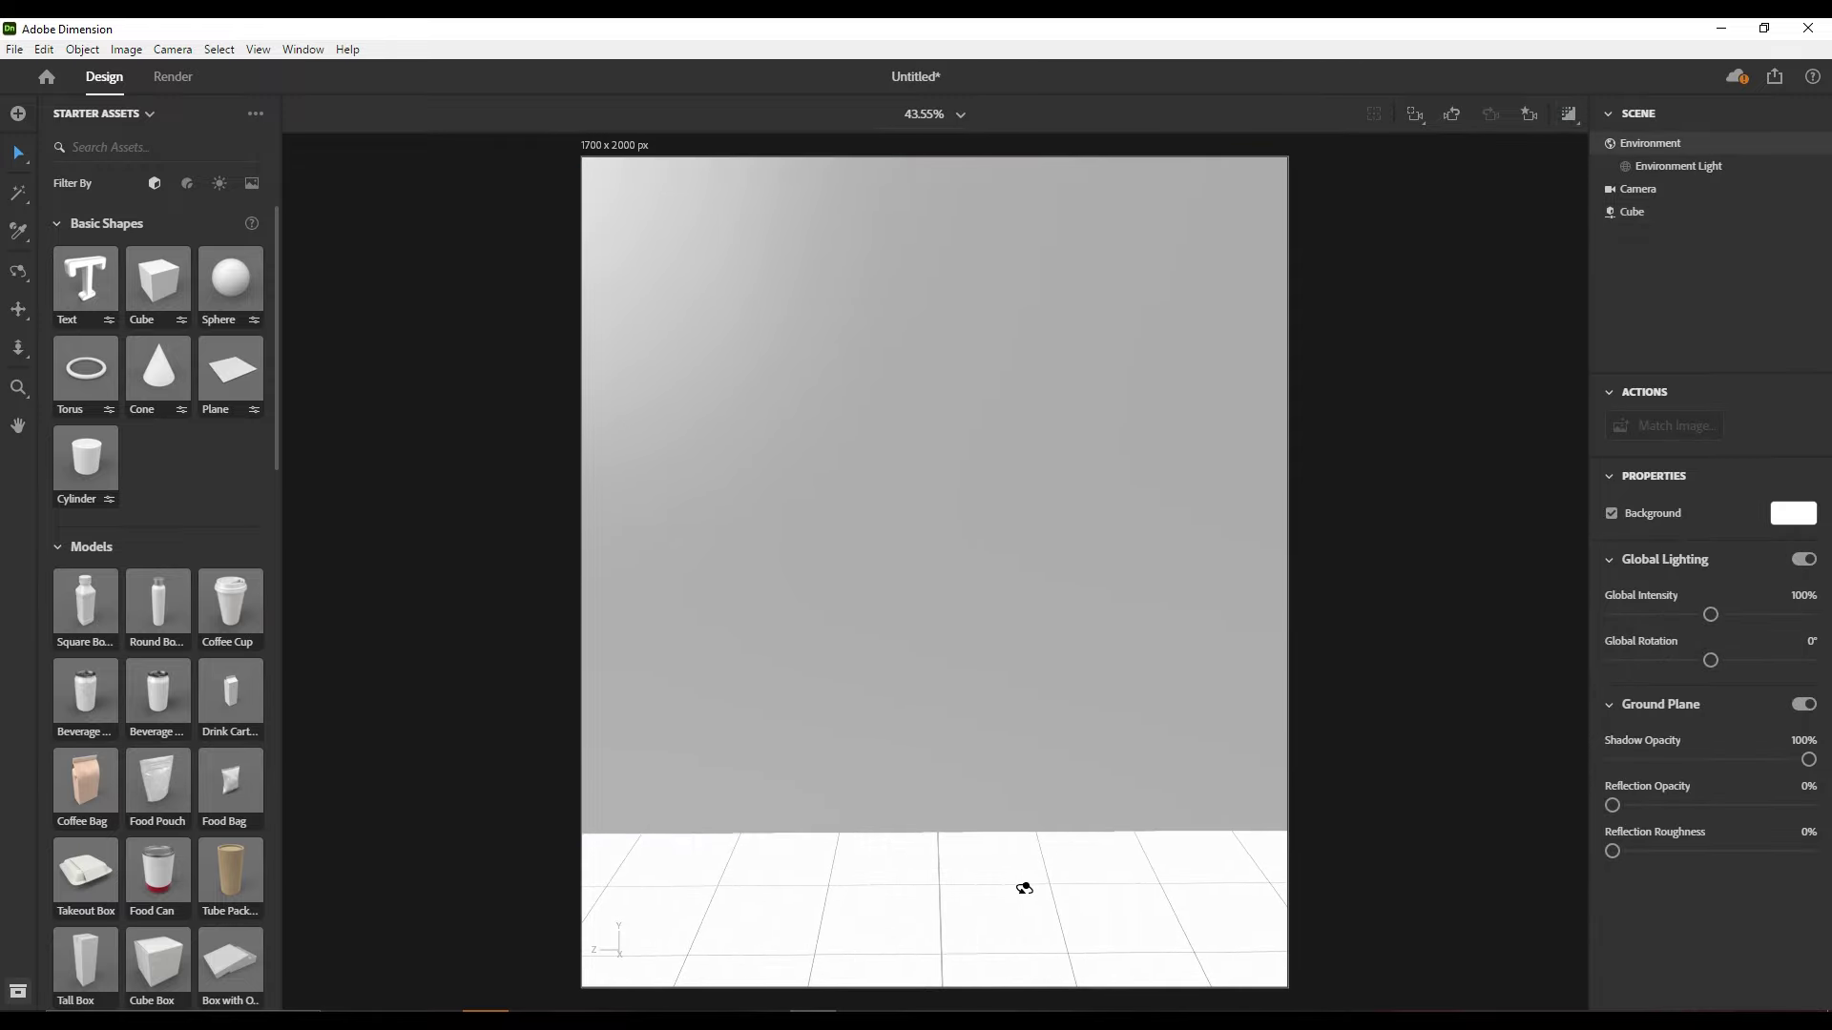
{"action": "left_click", "coordinate": [1543, 114]}
{"action": "left_click", "coordinate": [1443, 400]}
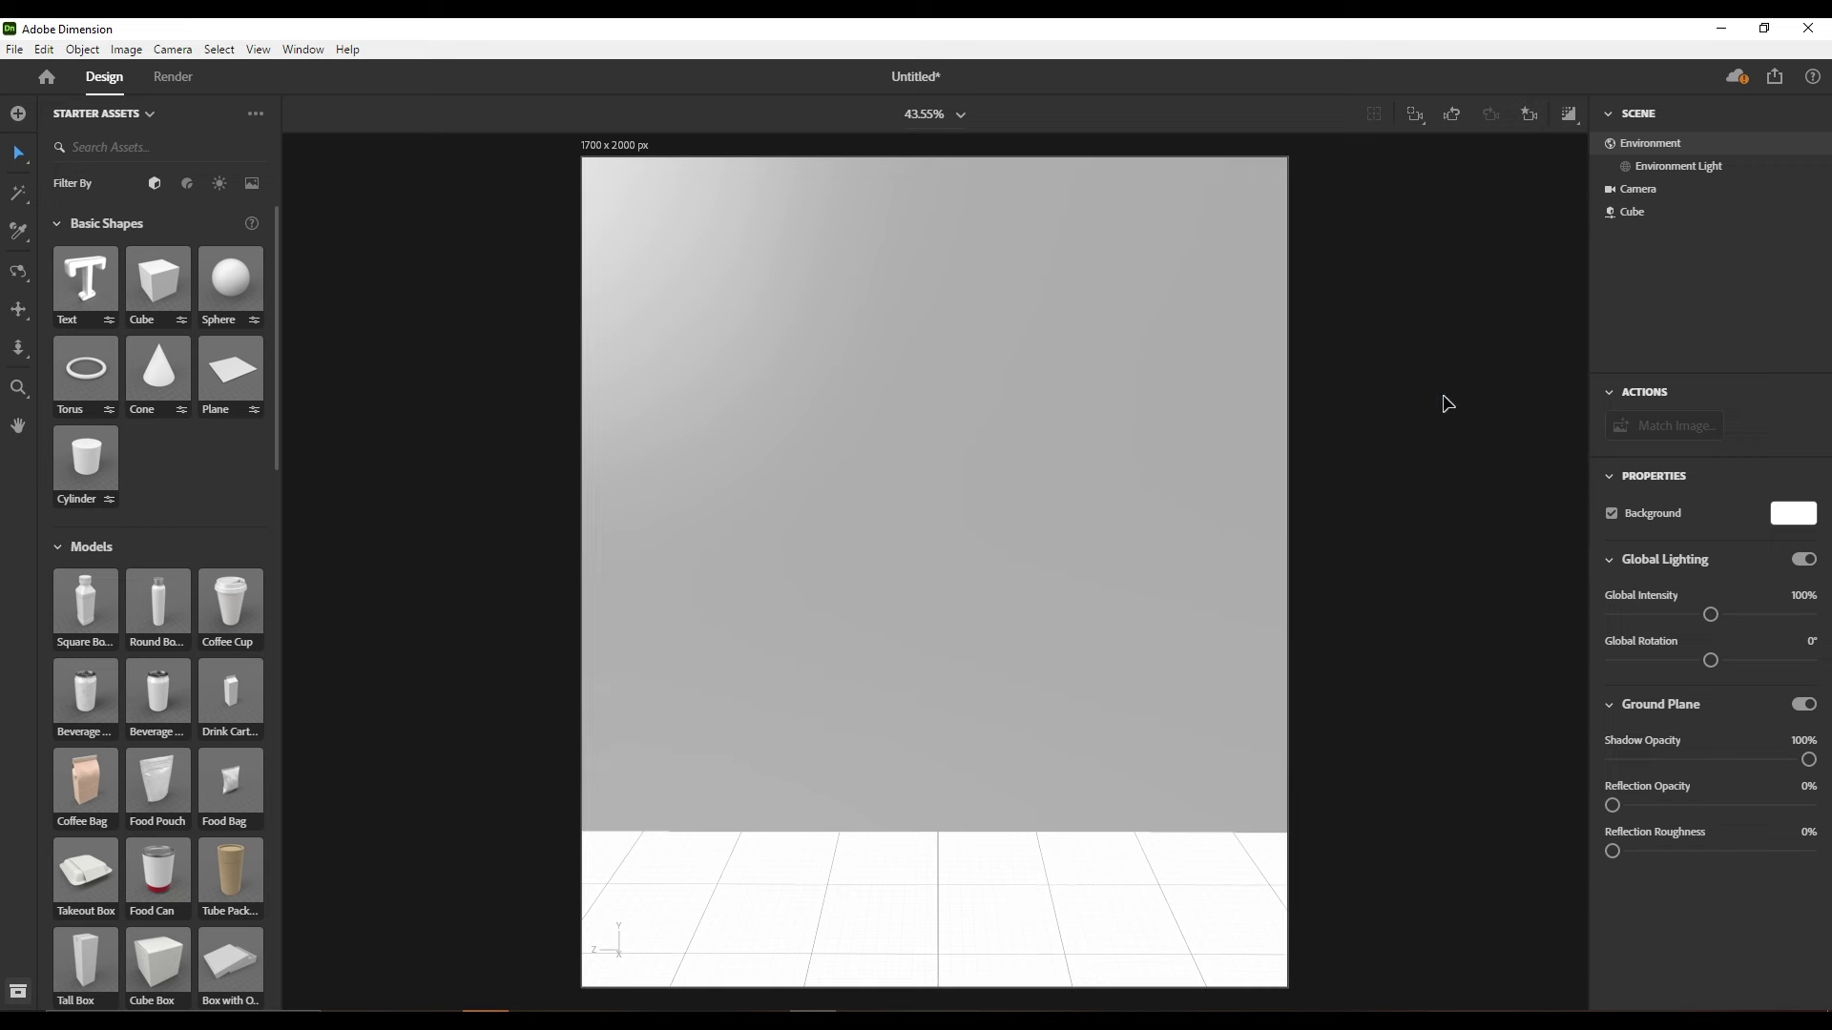
{"action": "key", "text": "alt+Tab"}
Import the sink cabinet model, stand it upright and shrink it to 20% size
{"action": "left_click_drag", "start_coordinate": [889, 281], "coordinate": [982, 900]}
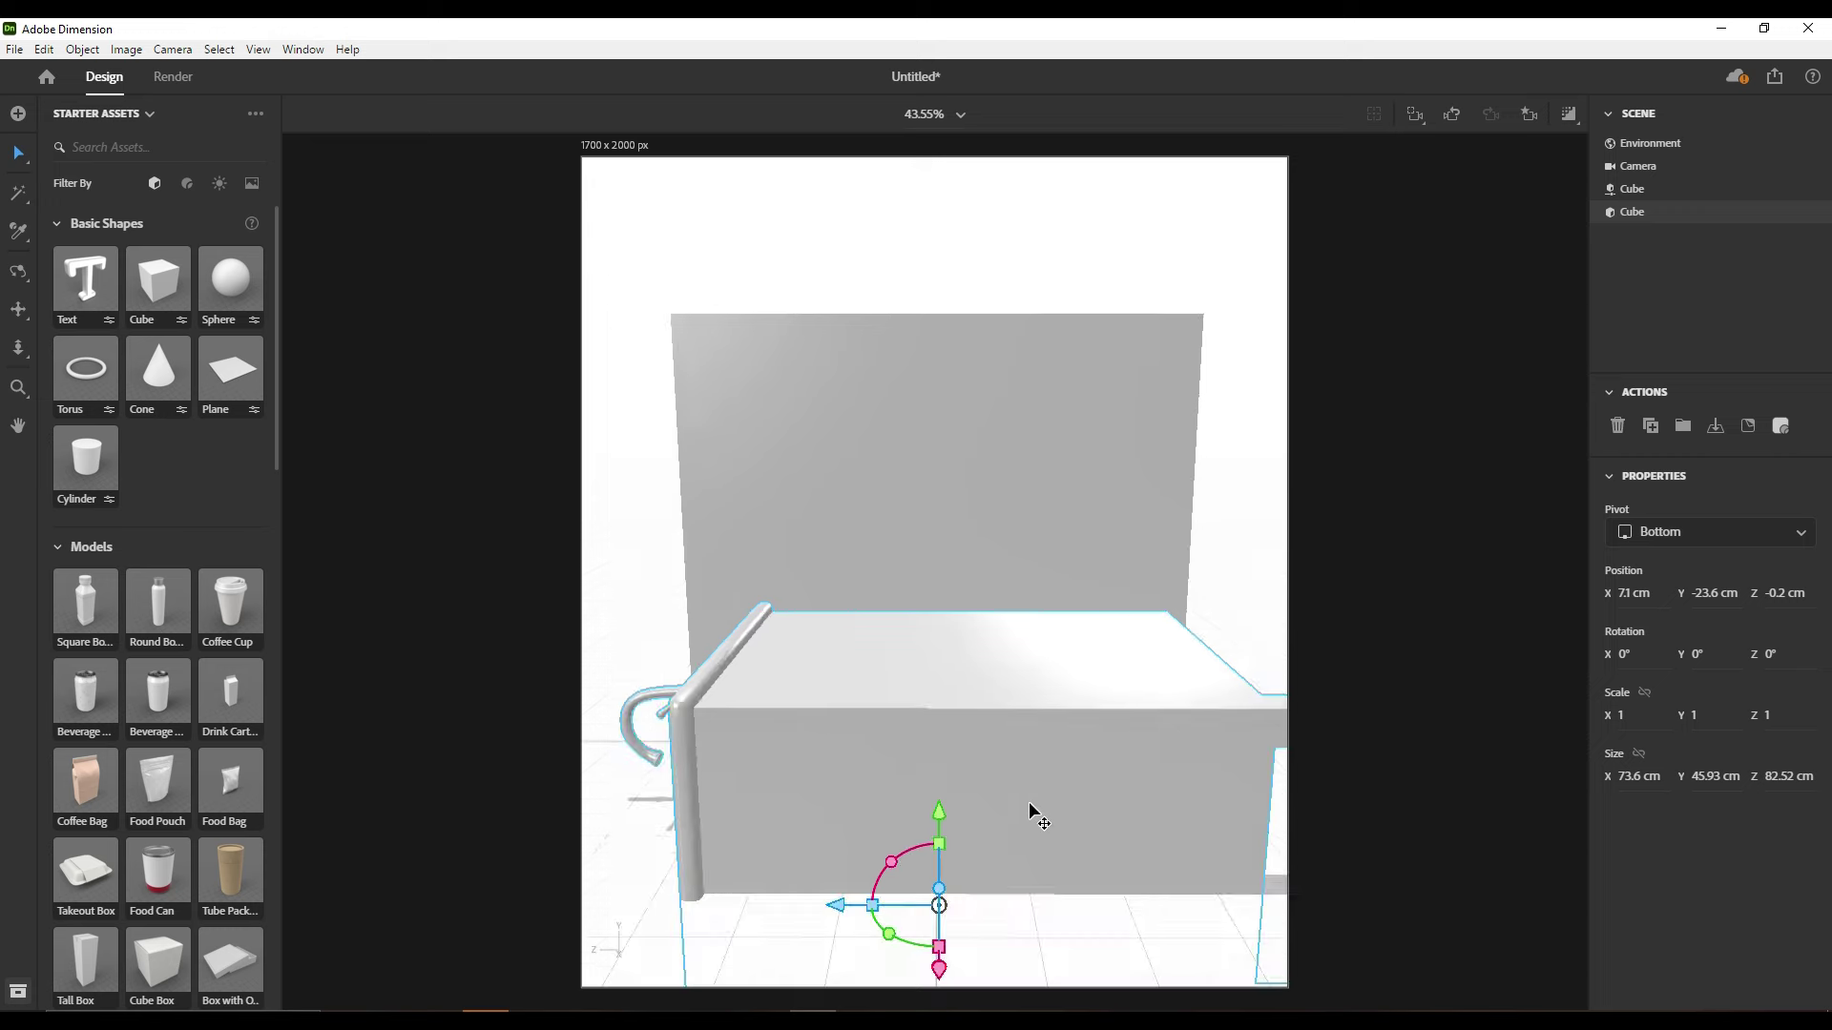
{"action": "left_click_drag", "start_coordinate": [914, 842], "coordinate": [1001, 846]}
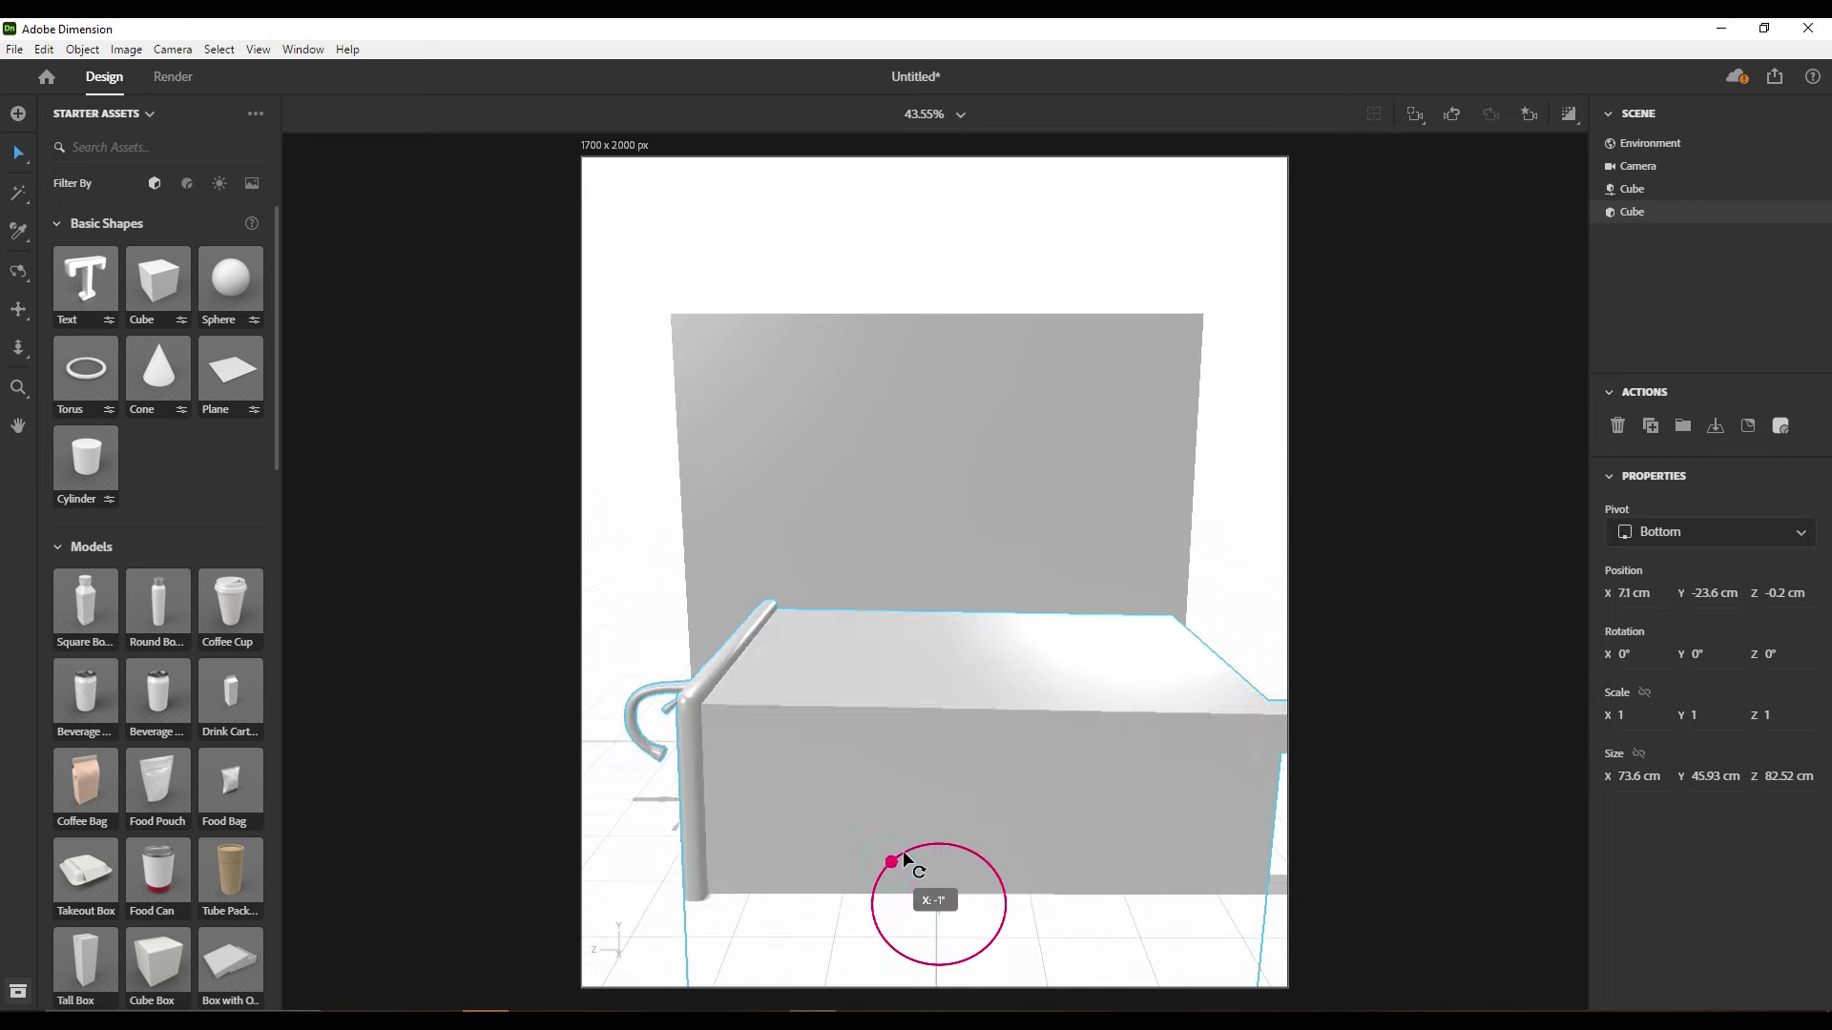
{"action": "left_click_drag", "start_coordinate": [940, 760], "coordinate": [911, 372]}
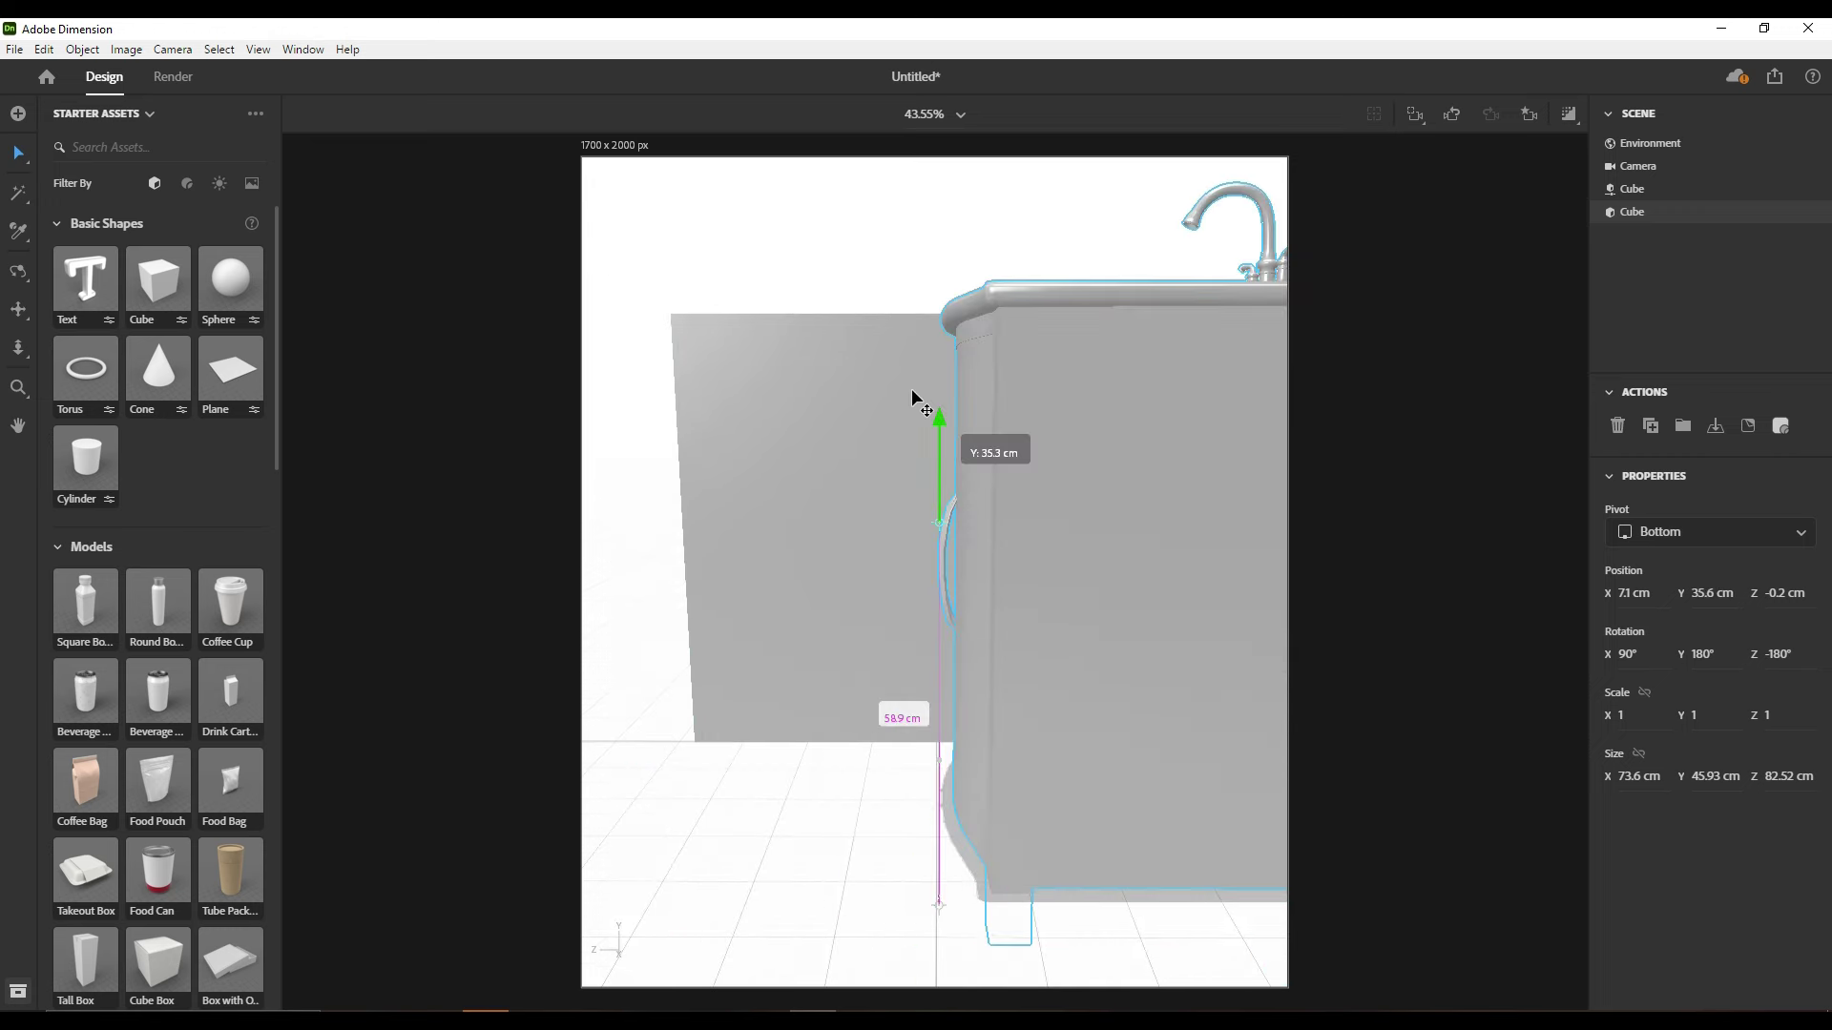
{"action": "key", "text": "v"}
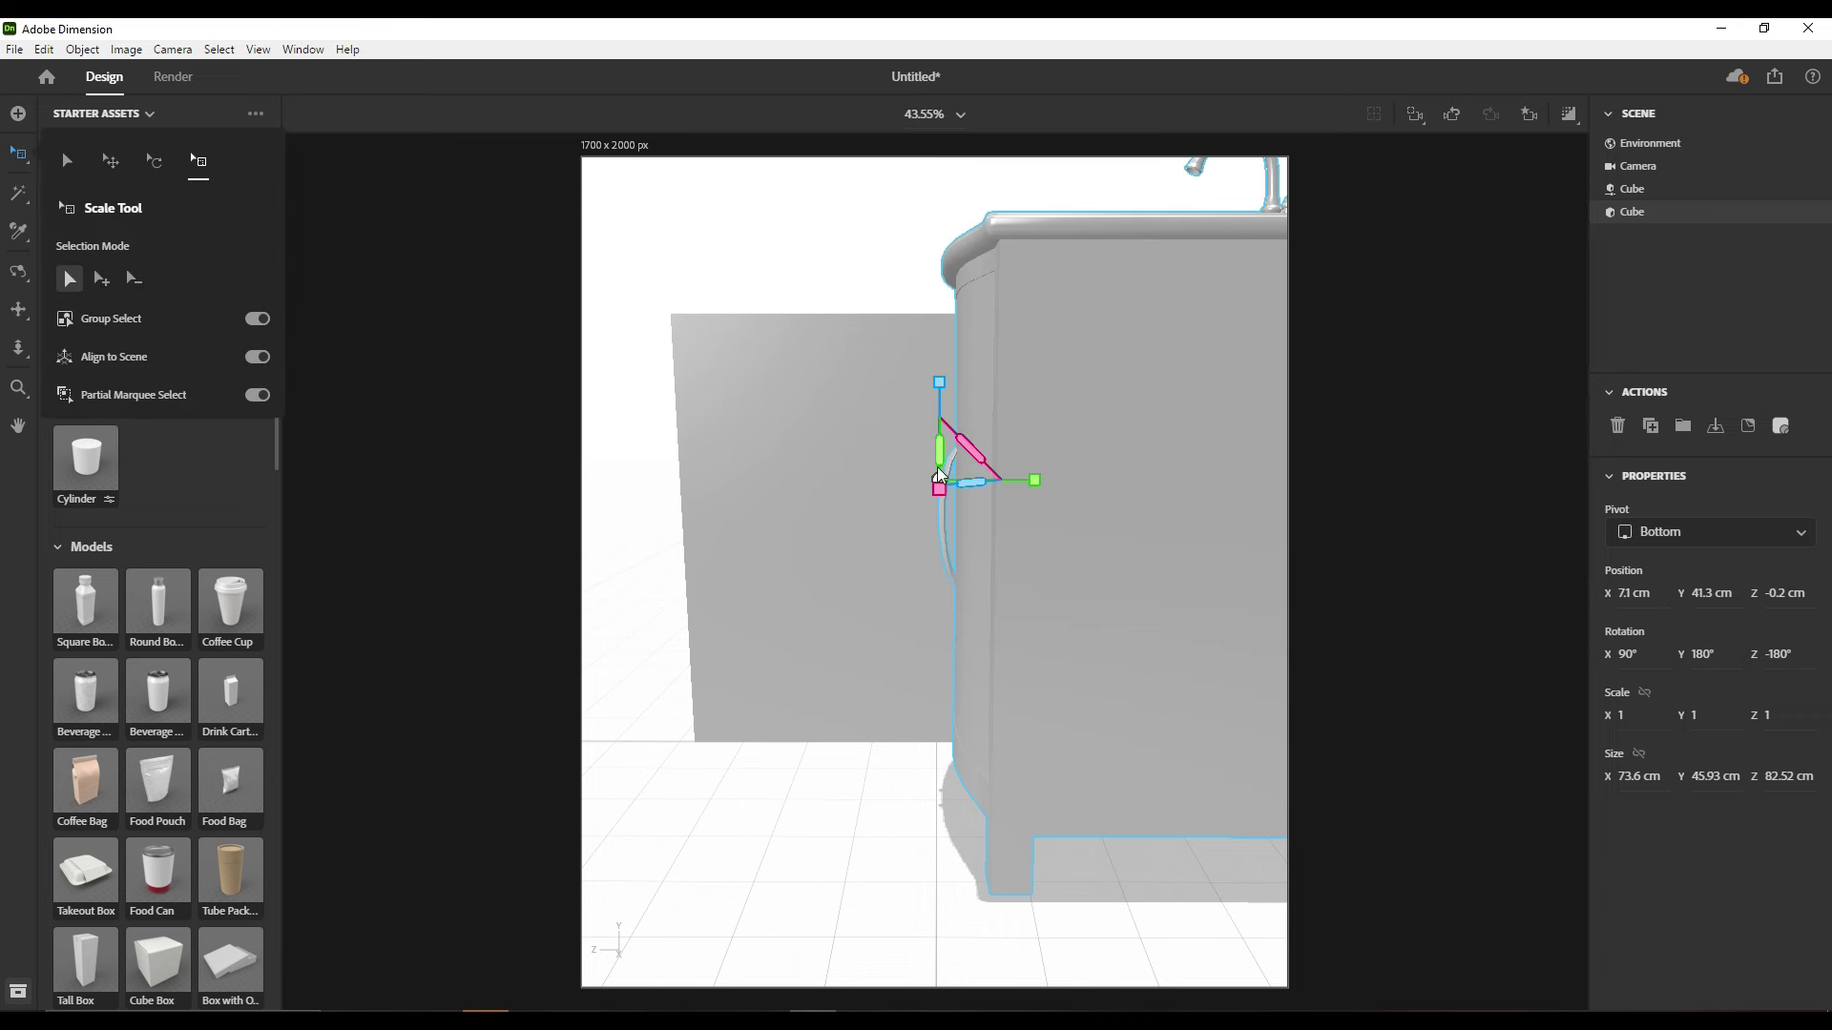
{"action": "scroll", "coordinate": [1215, 535], "scroll_direction": "down", "scroll_amount": 5}
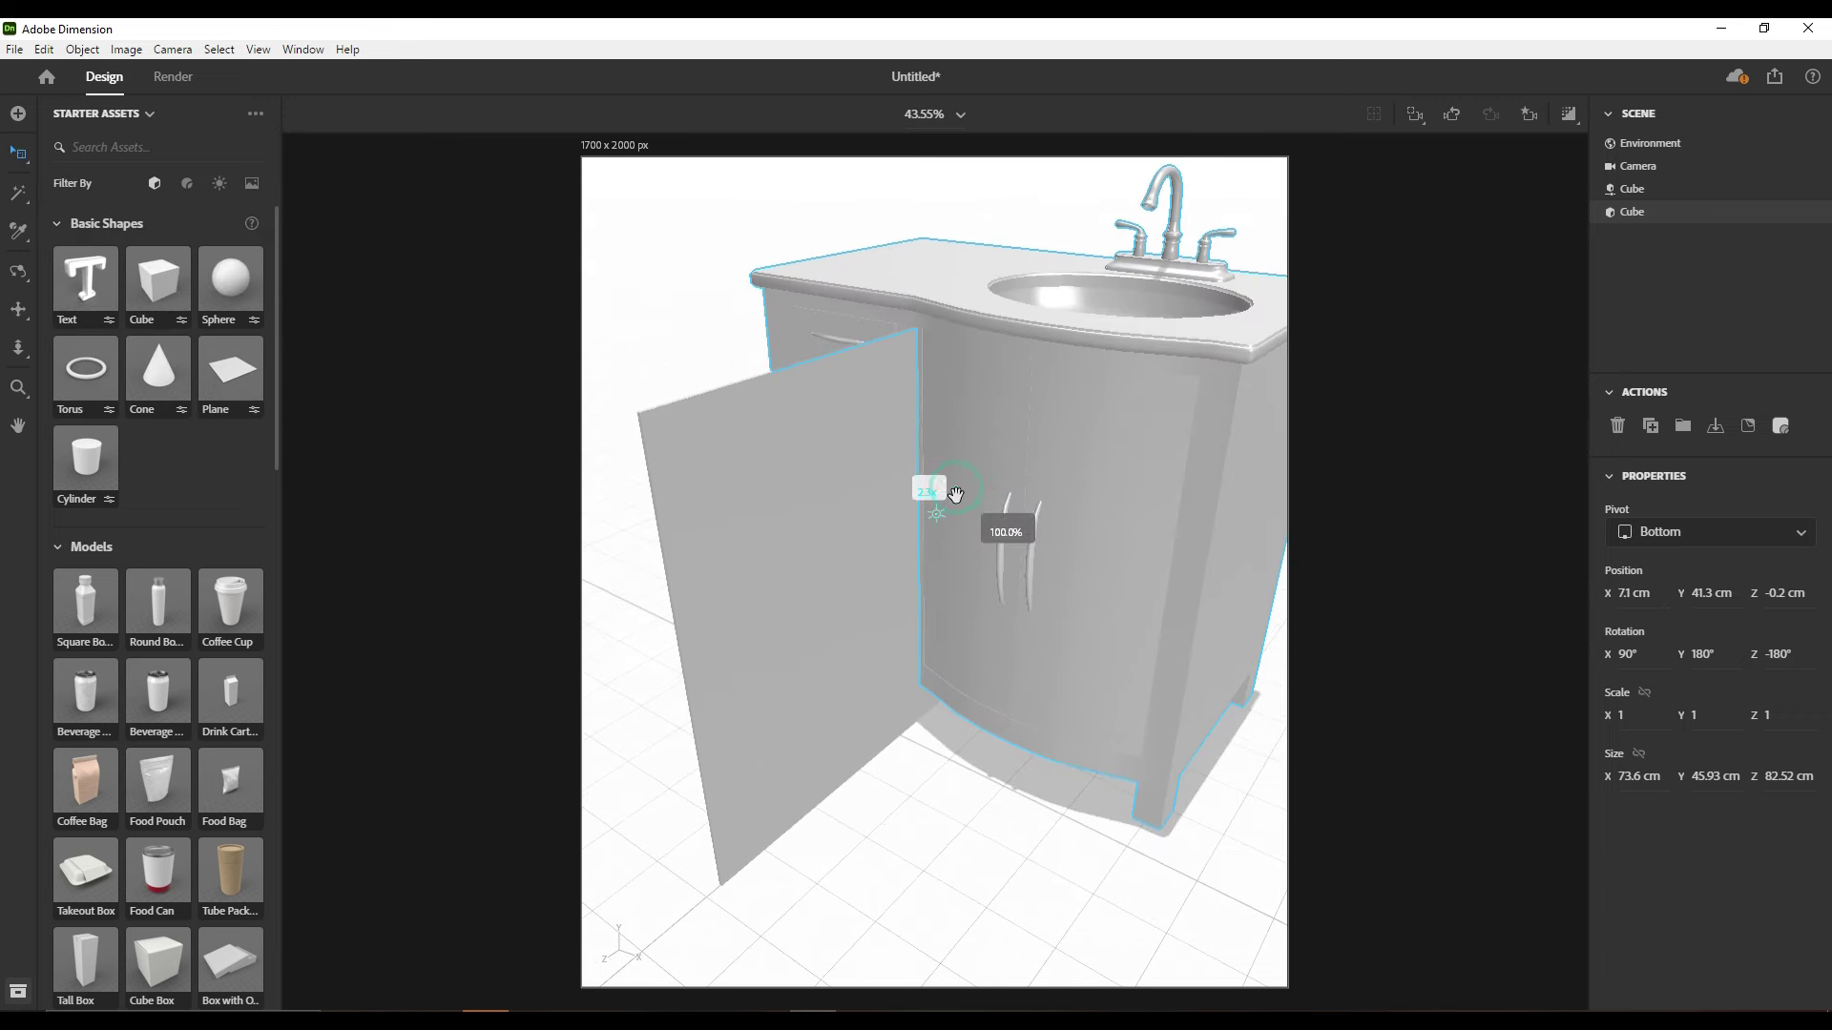
{"action": "mouse_move", "coordinate": [955, 493]}
{"action": "left_mouse_down"}
{"action": "mouse_move", "coordinate": [941, 773]}
{"action": "mouse_move", "coordinate": [1000, 696]}
{"action": "left_mouse_up"}
Return to the saved front view and set the cabinet's X and Y scale to 0.3
{"action": "left_click", "coordinate": [69, 161]}
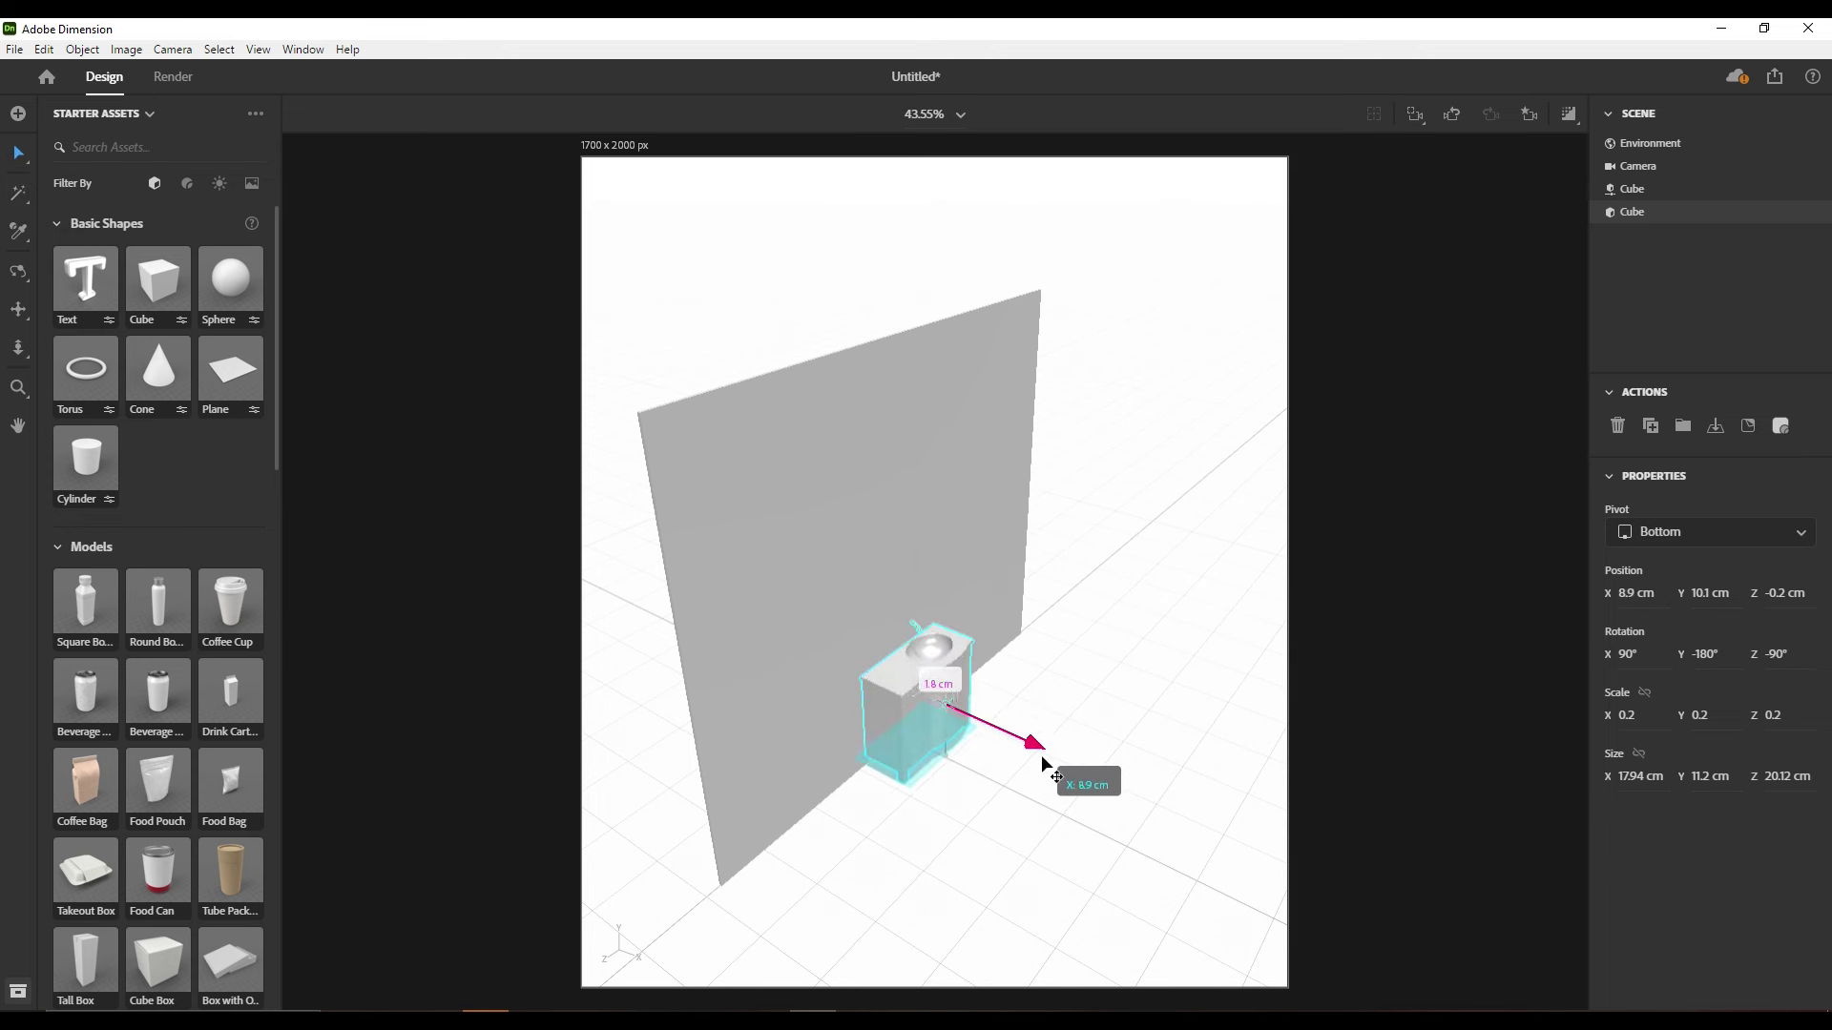
{"action": "left_click", "coordinate": [1240, 400]}
{"action": "left_click", "coordinate": [1529, 114]}
{"action": "left_click", "coordinate": [1422, 185]}
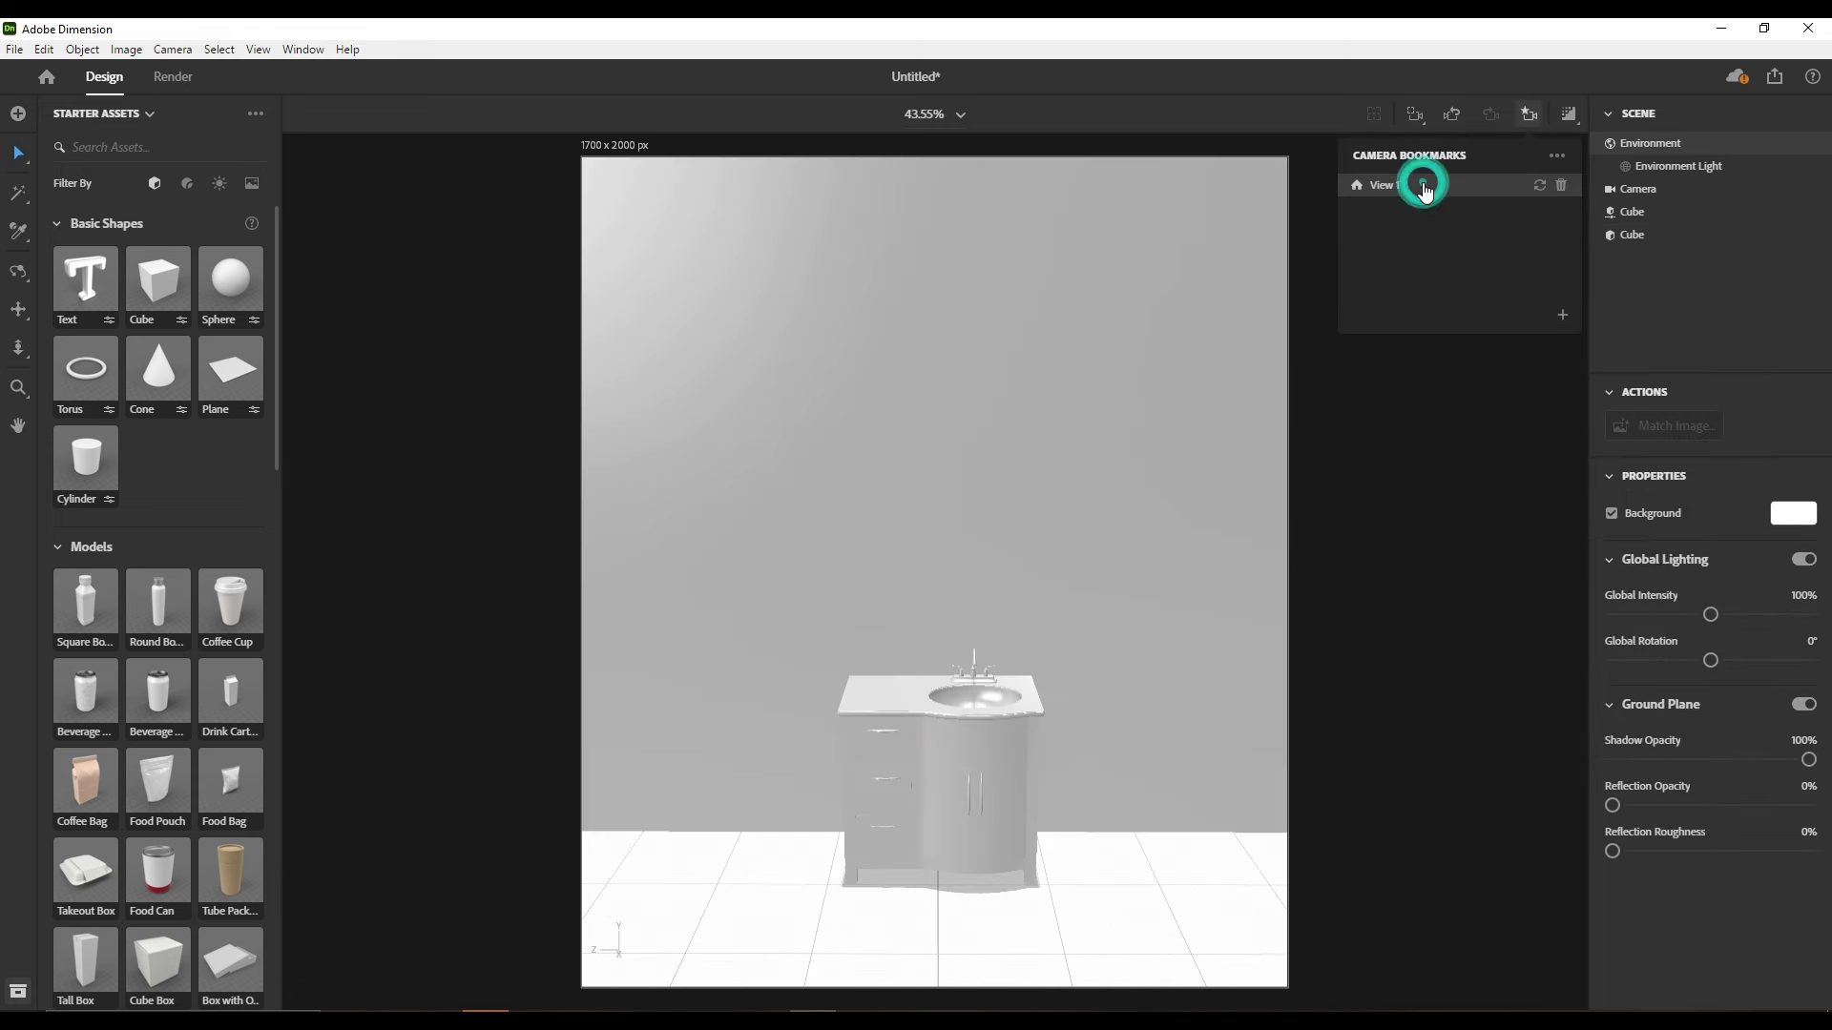
{"action": "left_click", "coordinate": [950, 756]}
{"action": "type", "text": "0.3"}
{"action": "key", "text": "Tab"}
{"action": "type", "text": "0.3"}
{"action": "key", "text": "Return"}
{"action": "key", "text": "Return"}
{"action": "left_click", "coordinate": [1197, 903]}
{"action": "mouse_move", "coordinate": [1157, 887]}
{"action": "left_mouse_down"}
{"action": "mouse_move", "coordinate": [1155, 818]}
{"action": "mouse_move", "coordinate": [1151, 936]}
{"action": "mouse_move", "coordinate": [1156, 895]}
{"action": "left_mouse_up"}
Place the Towel Hanger model and rotate it to sit flat against the wall
{"action": "left_click", "coordinate": [1530, 114]}
{"action": "left_click", "coordinate": [1493, 388]}
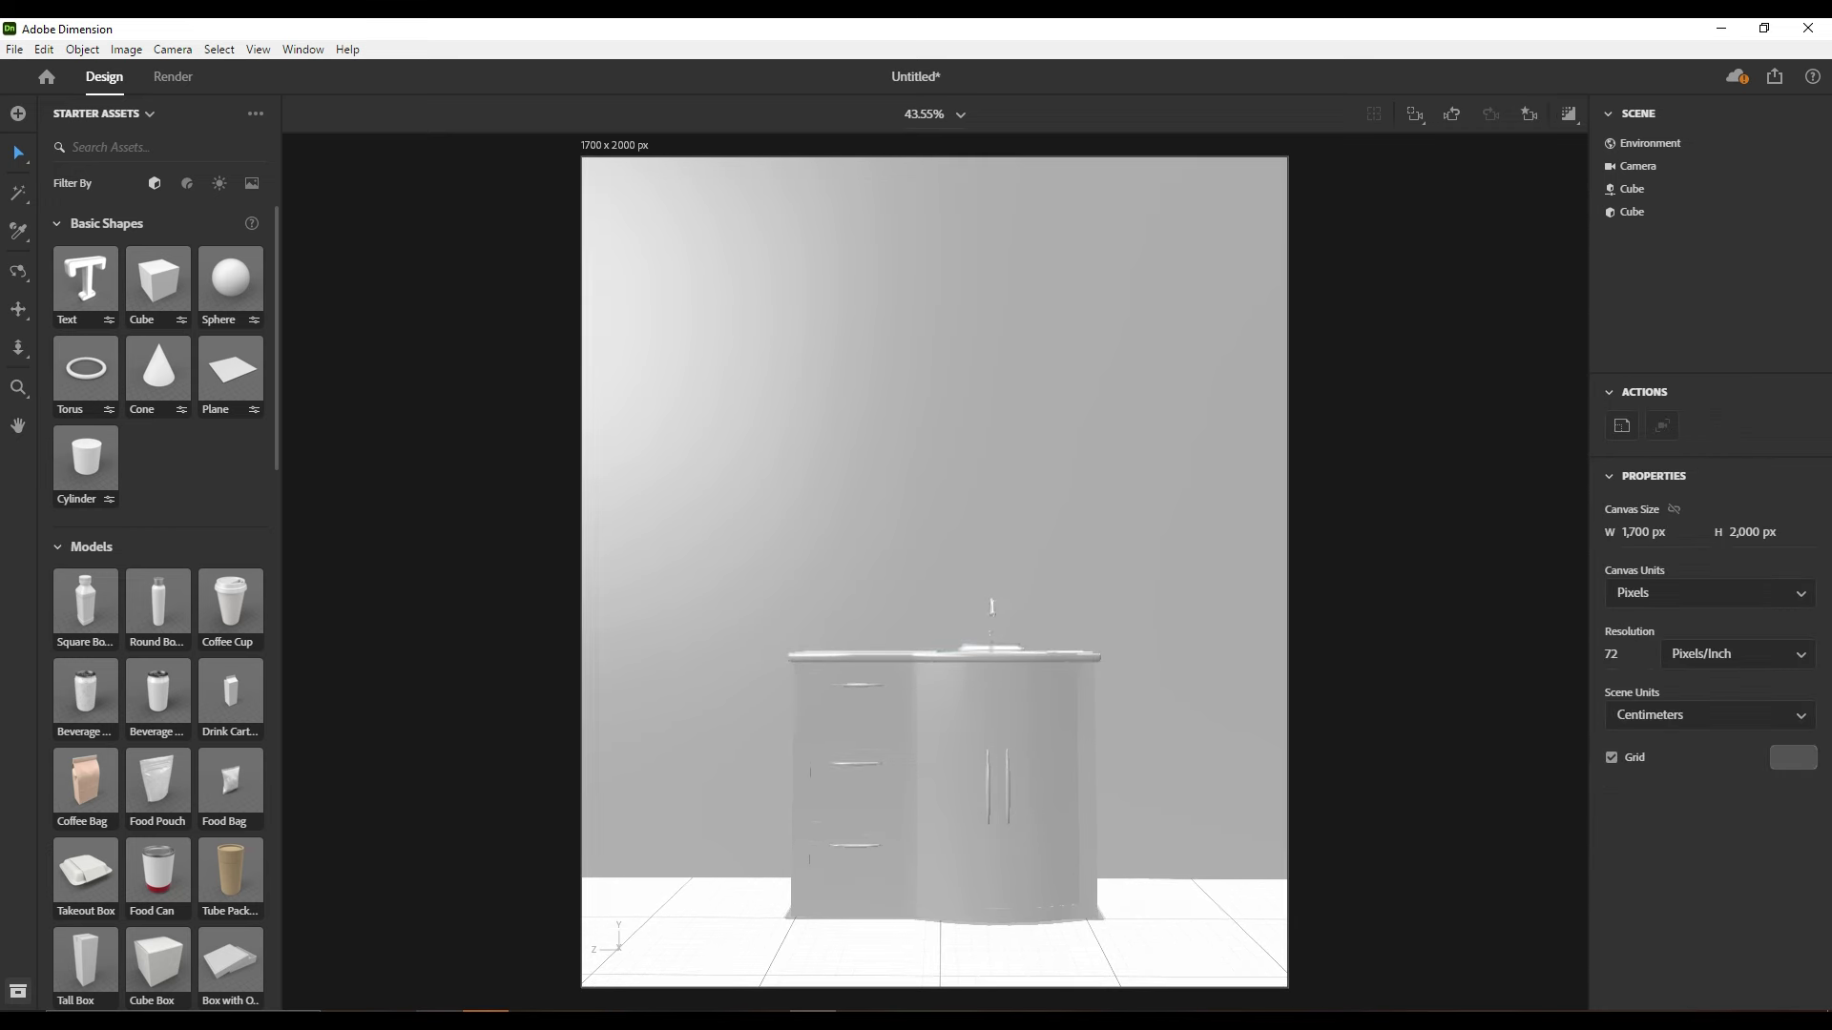
{"action": "left_click", "coordinate": [780, 442]}
{"action": "left_click_drag", "start_coordinate": [1186, 685], "coordinate": [1187, 685]}
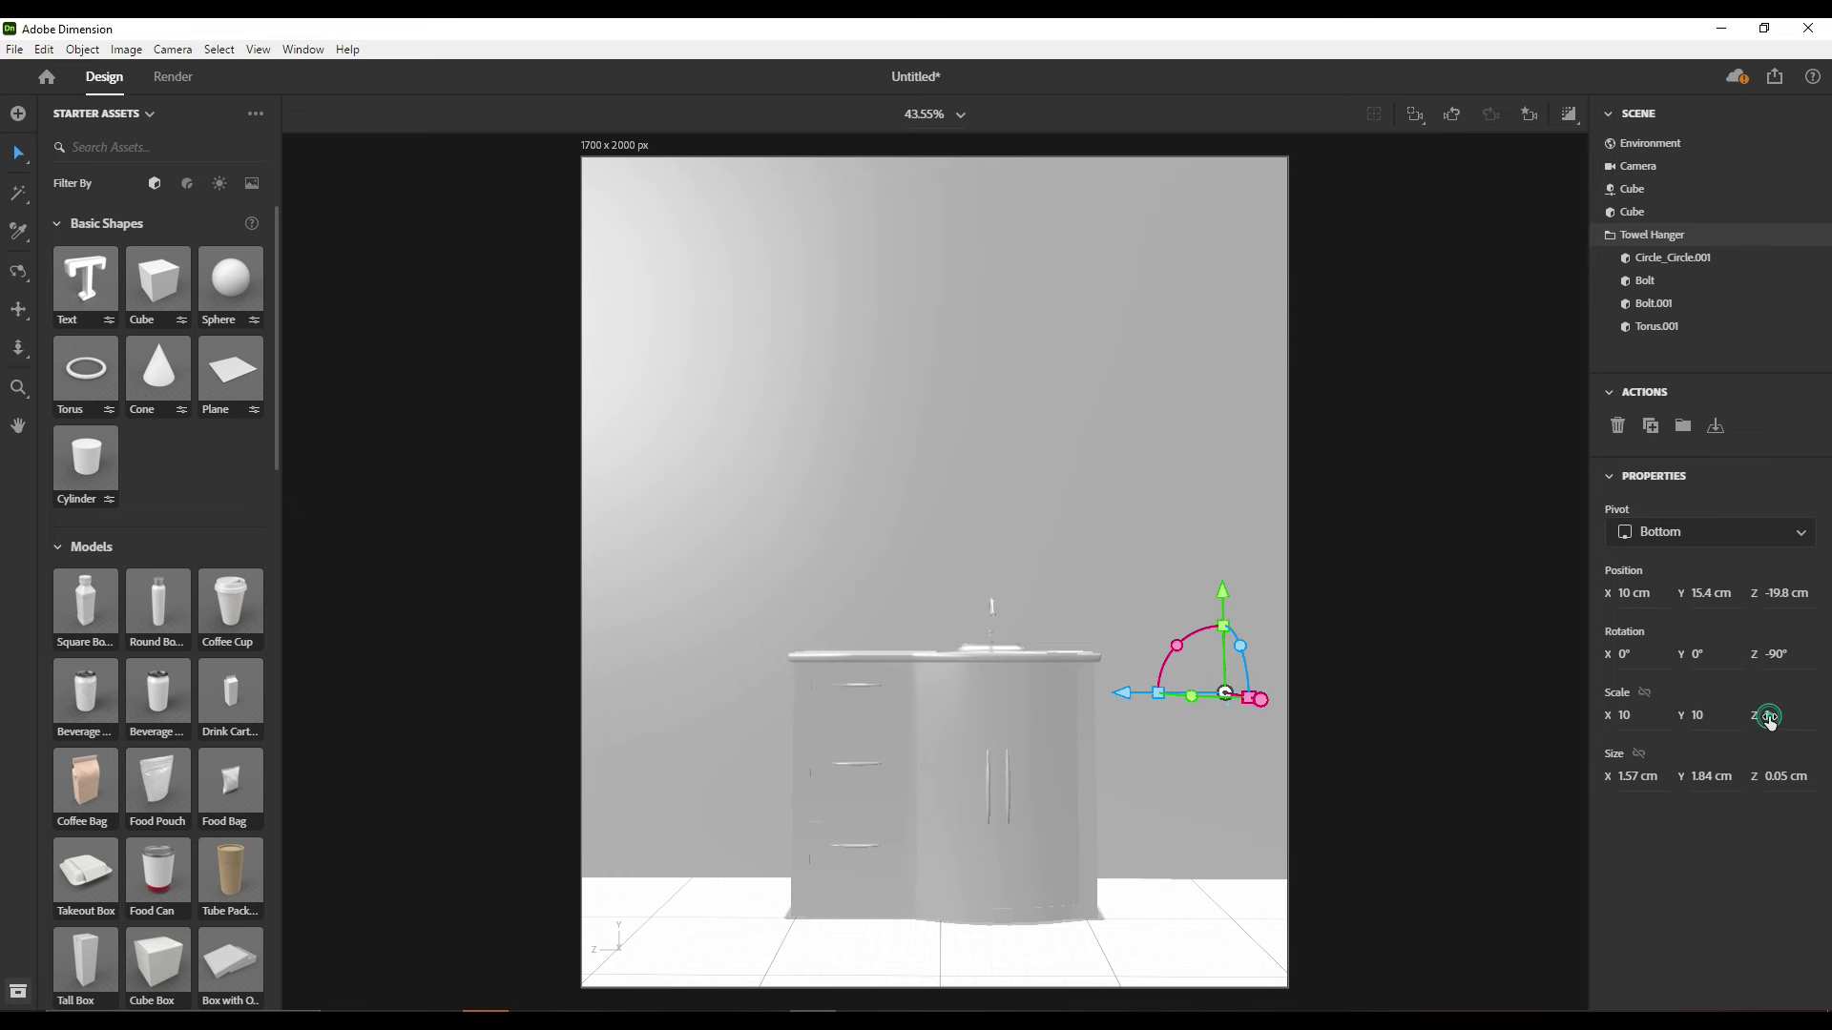
{"action": "middle_click_drag", "start_coordinate": [1145, 975], "coordinate": [1638, 795]}
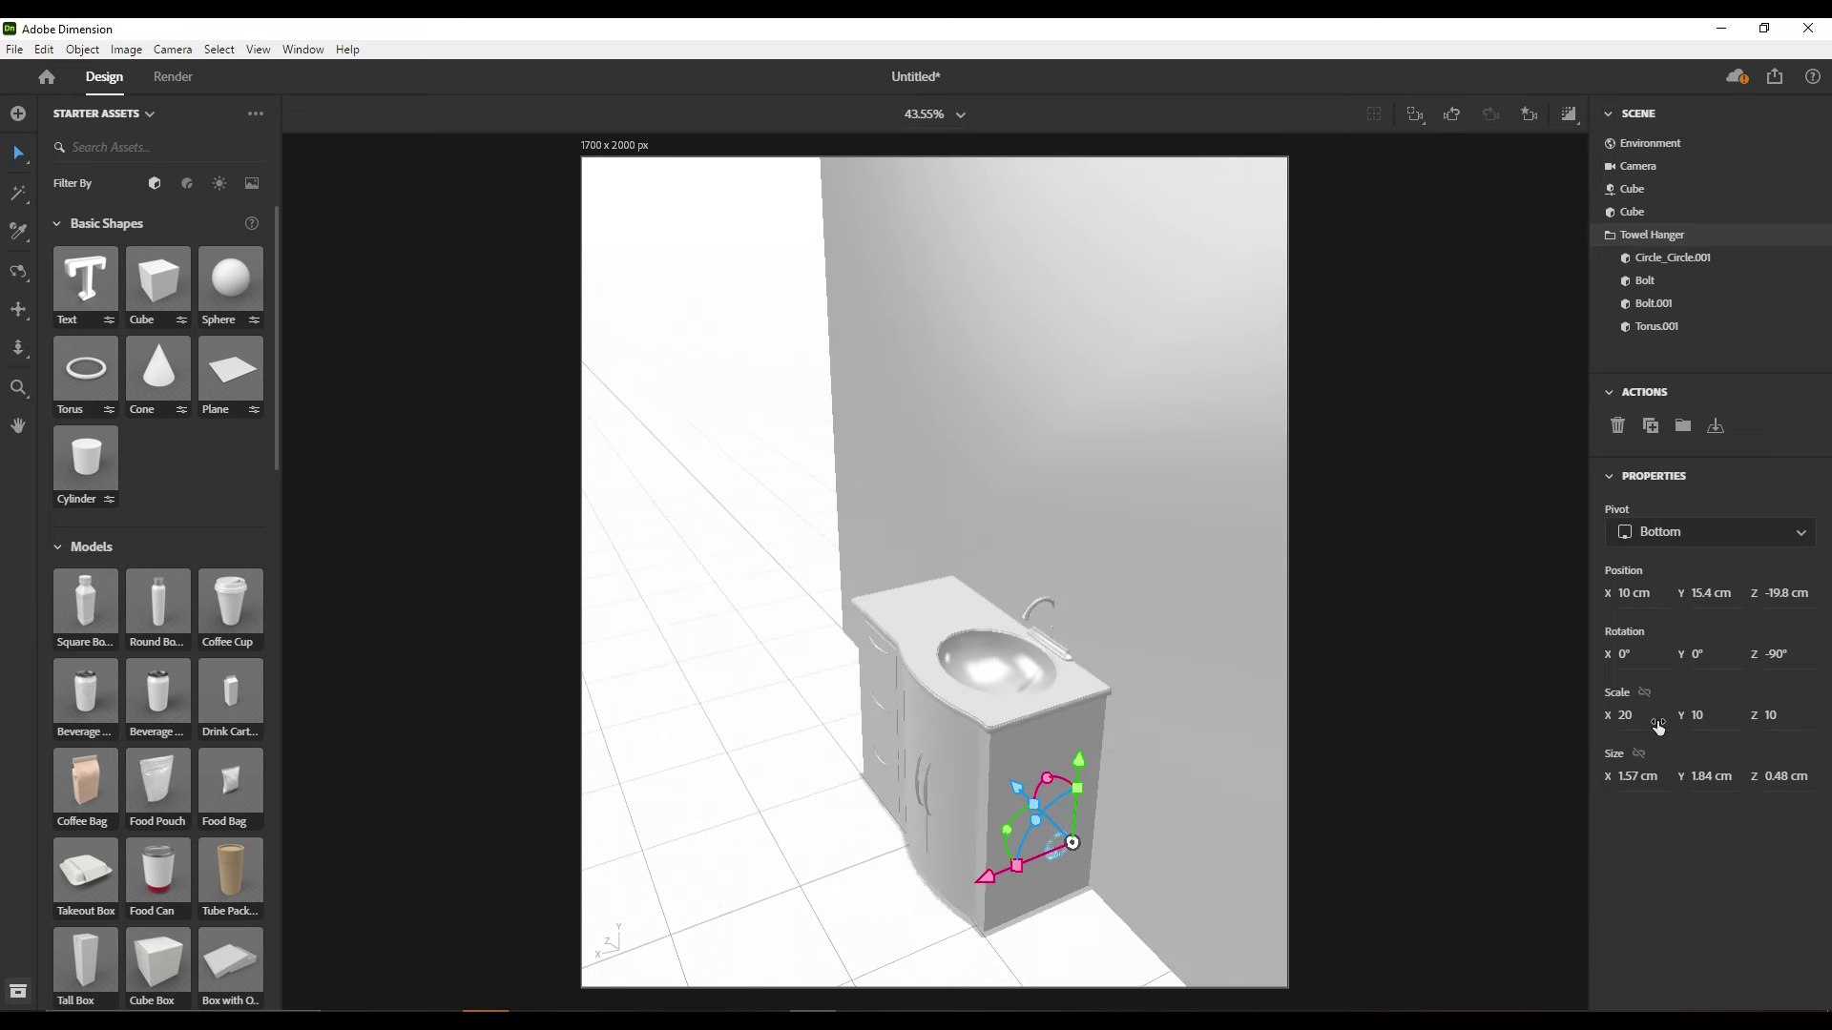
{"action": "left_click_drag", "start_coordinate": [1043, 872], "coordinate": [1046, 876]}
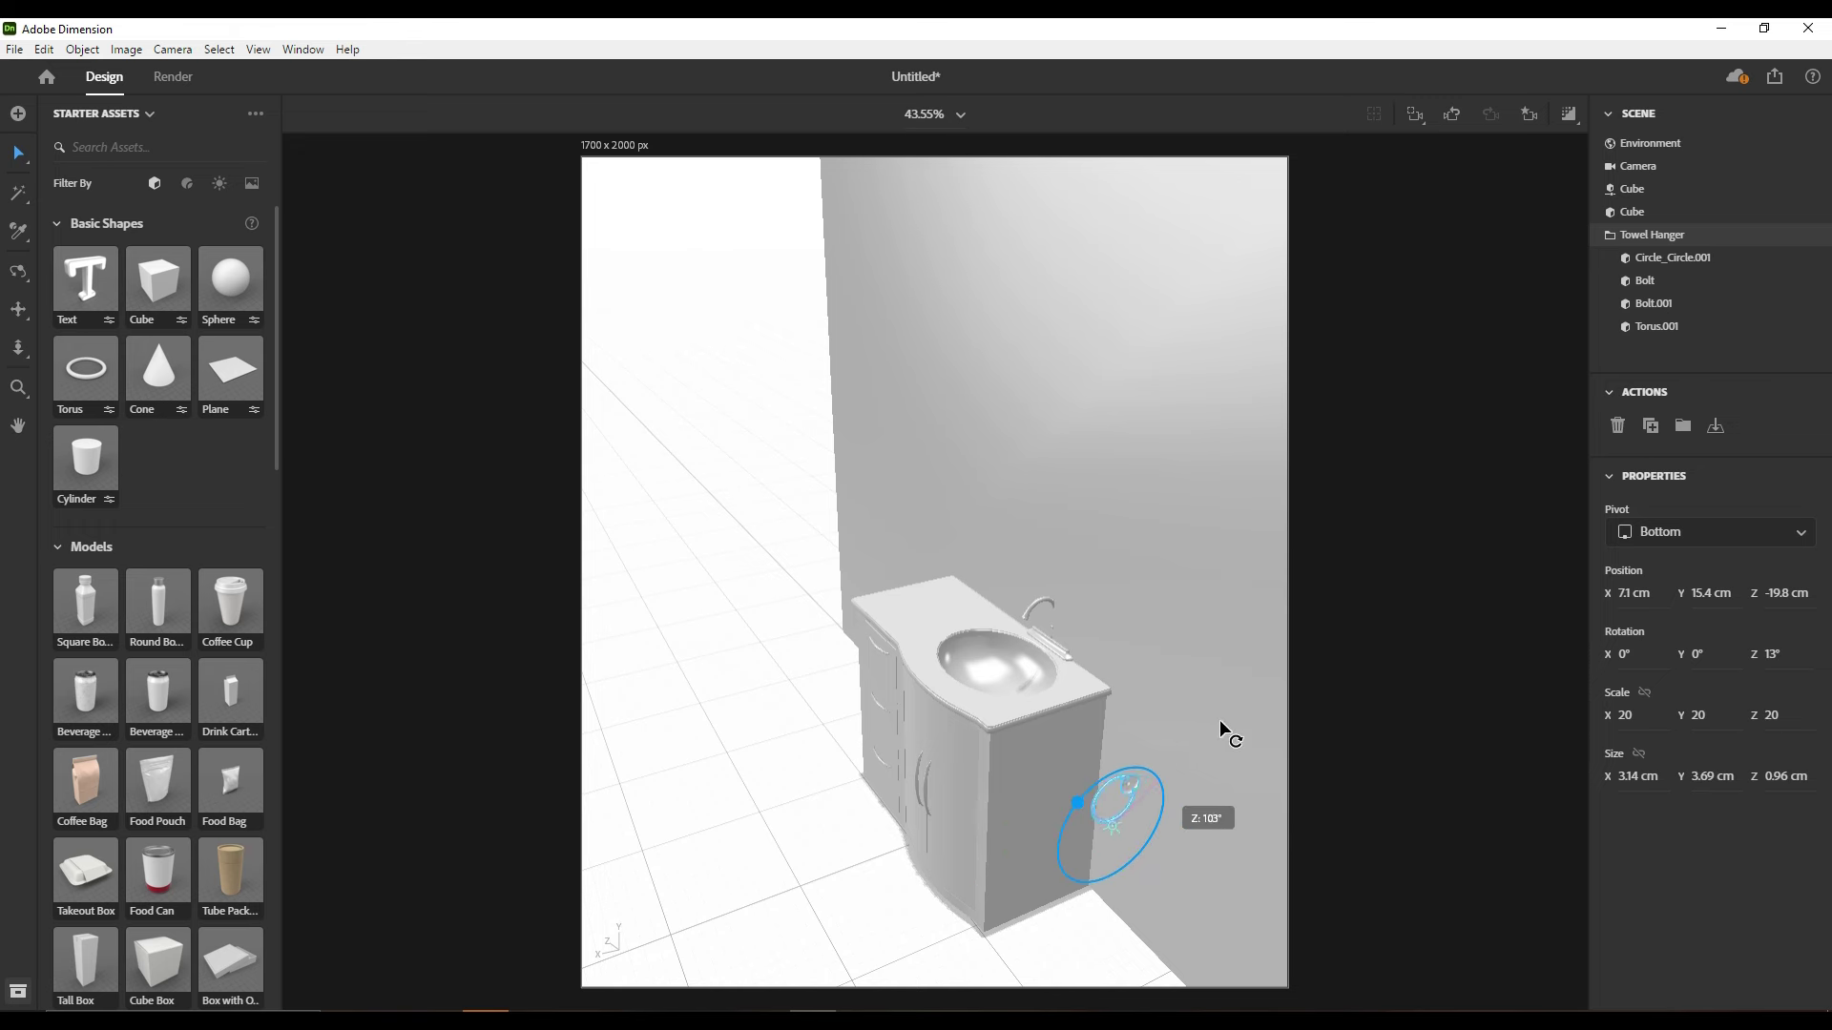
{"action": "middle_click_drag", "start_coordinate": [1219, 729], "coordinate": [1218, 805]}
{"action": "scroll", "coordinate": [1239, 879], "scroll_direction": "up", "scroll_amount": 5}
{"action": "mouse_move", "coordinate": [1240, 879]}
{"action": "middle_mouse_down"}
{"action": "mouse_move", "coordinate": [1193, 905]}
{"action": "mouse_move", "coordinate": [1145, 878]}
{"action": "middle_mouse_up"}
{"action": "left_click_drag", "start_coordinate": [983, 797], "coordinate": [1045, 782]}
{"action": "mouse_move", "coordinate": [1046, 783]}
{"action": "middle_mouse_down"}
{"action": "mouse_move", "coordinate": [832, 754]}
{"action": "mouse_move", "coordinate": [844, 679]}
{"action": "middle_mouse_up"}
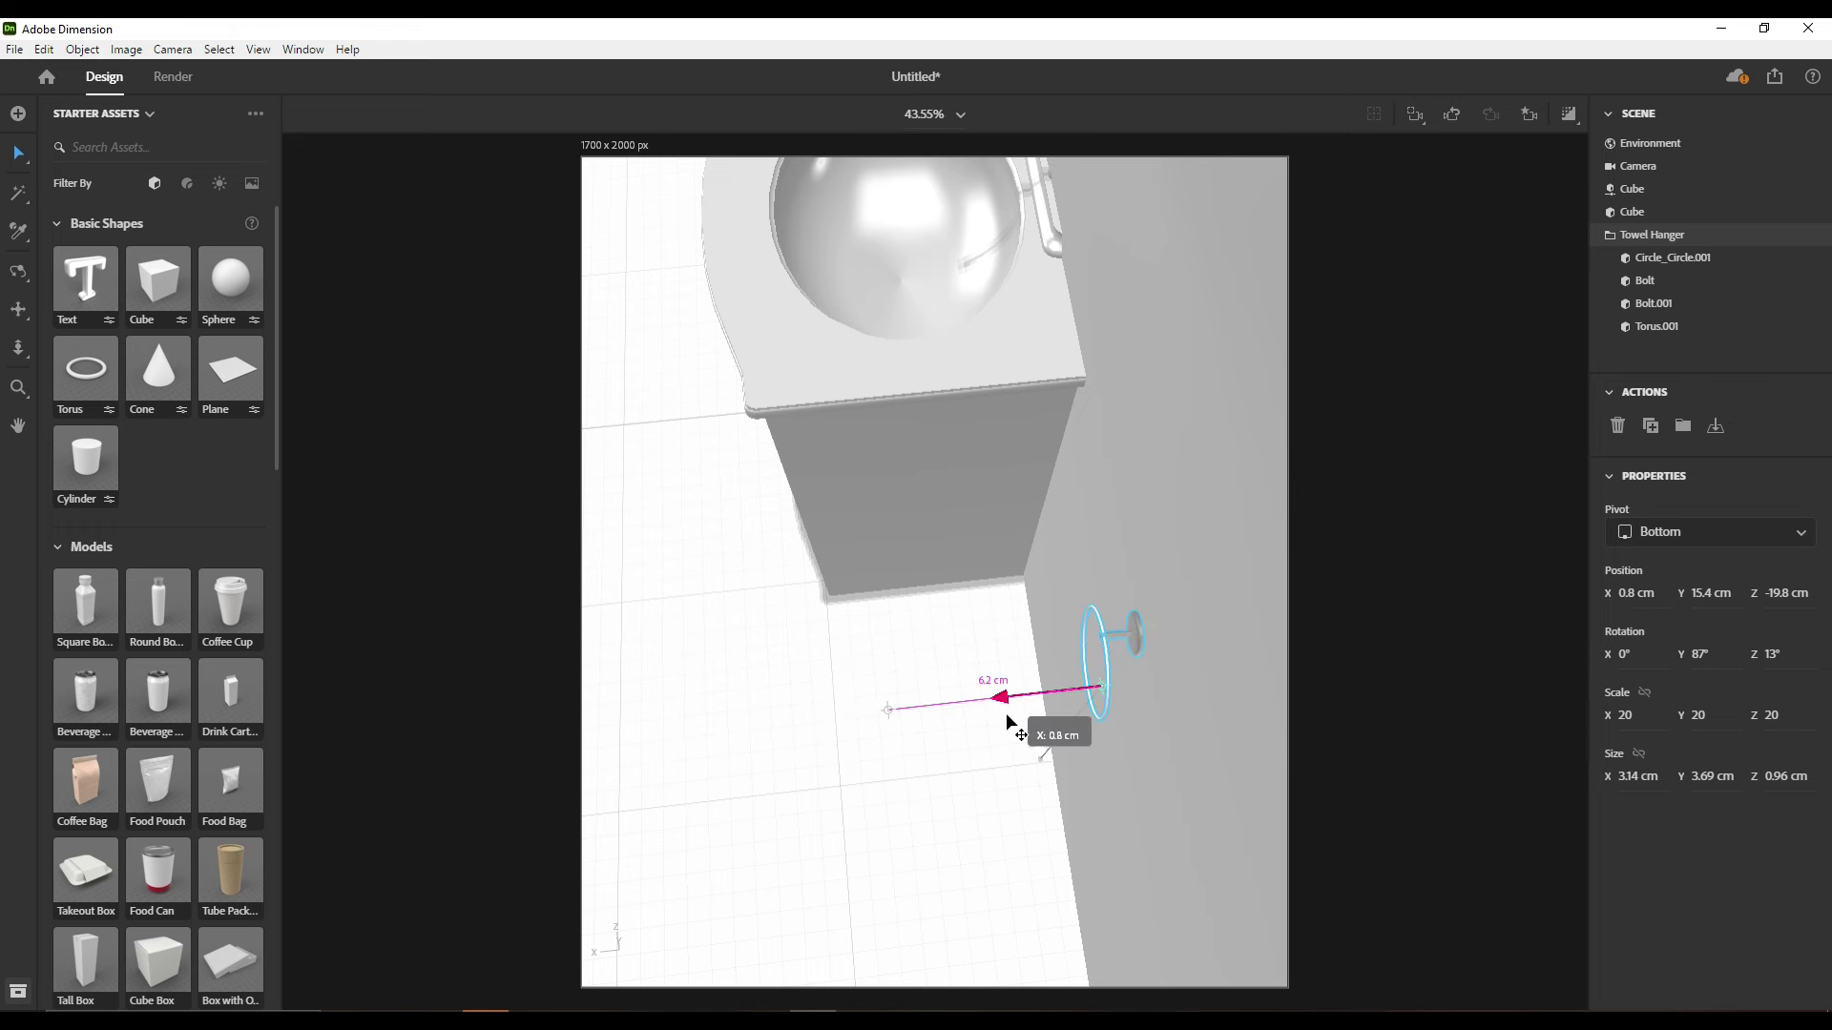
{"action": "middle_click_drag", "start_coordinate": [1010, 723], "coordinate": [1268, 534]}
Scale the towel hanger to 30, nudge it against the wall, and return to the front view
{"action": "double_click", "coordinate": [1631, 715]}
{"action": "type", "text": "40"}
{"action": "key", "text": "Return"}
{"action": "type", "text": "30"}
{"action": "double_click", "coordinate": [1694, 715]}
{"action": "type", "text": "30"}
{"action": "key", "text": "Return"}
{"action": "middle_click_drag", "start_coordinate": [1050, 729], "coordinate": [1001, 727]}
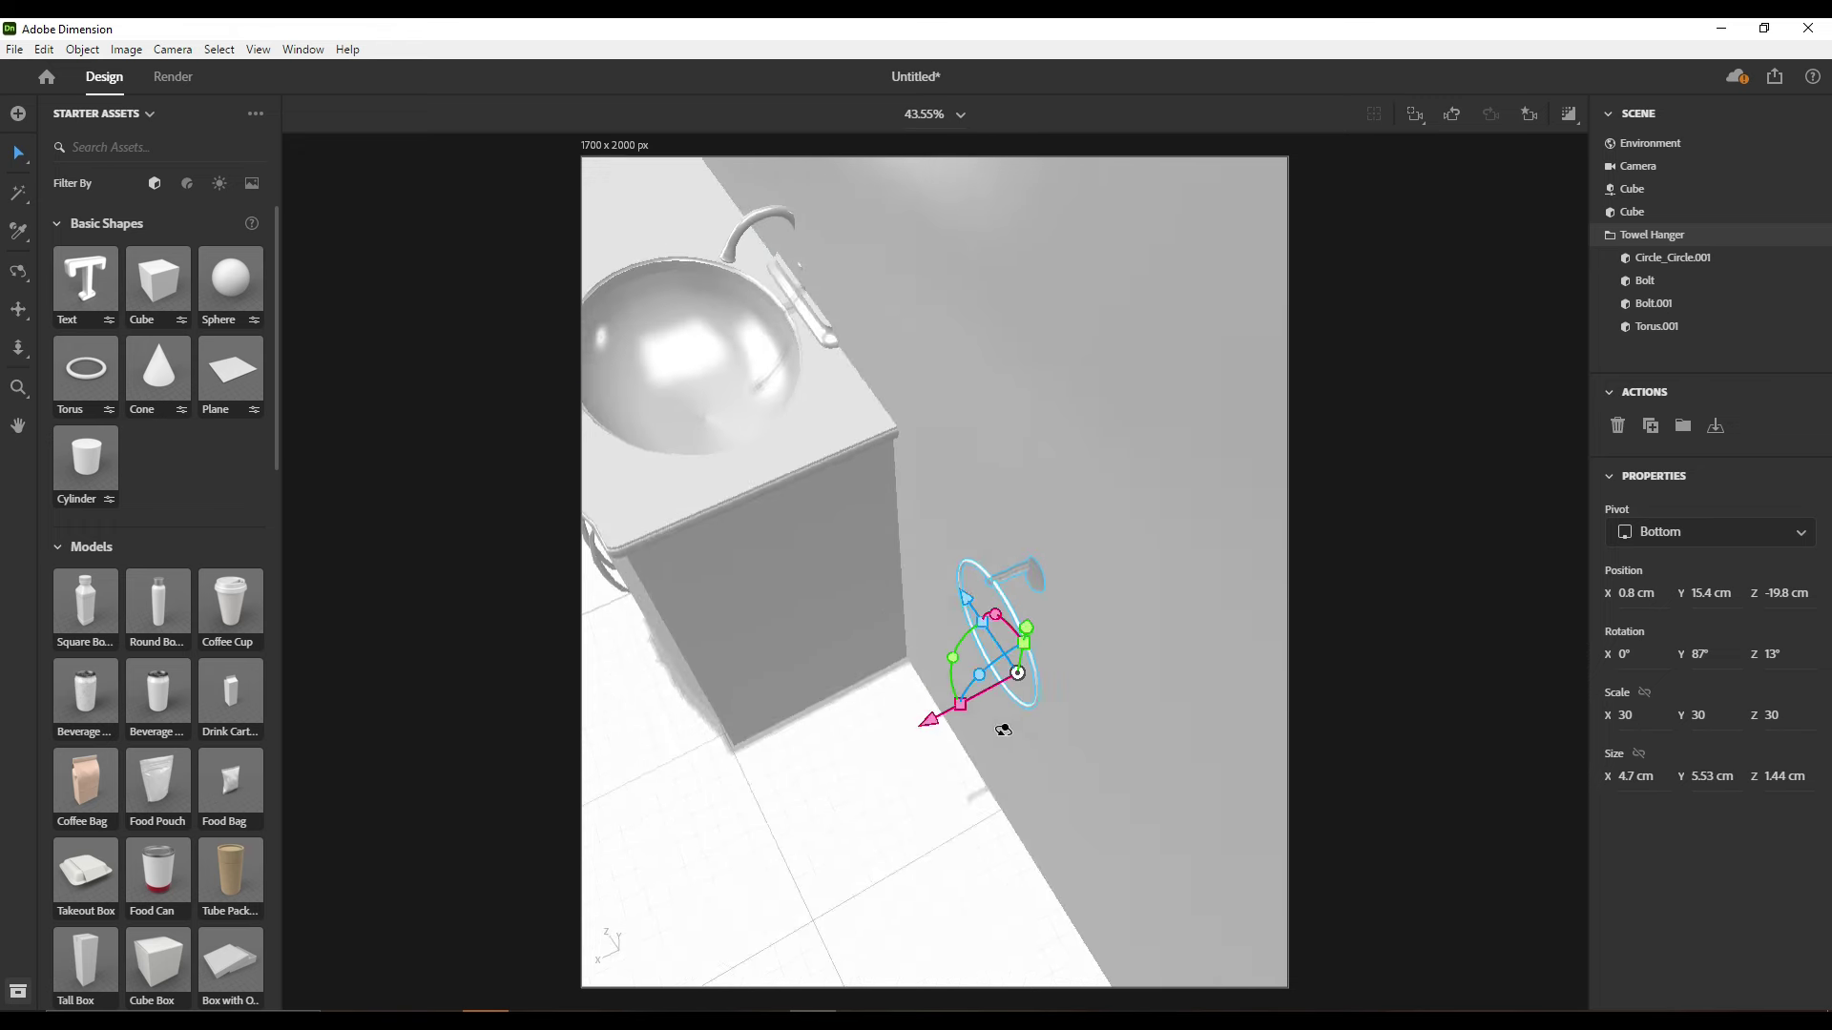
{"action": "left_click_drag", "start_coordinate": [921, 725], "coordinate": [908, 723]}
{"action": "left_click", "coordinate": [1145, 429]}
{"action": "left_click", "coordinate": [1530, 113]}
{"action": "left_click", "coordinate": [1386, 207]}
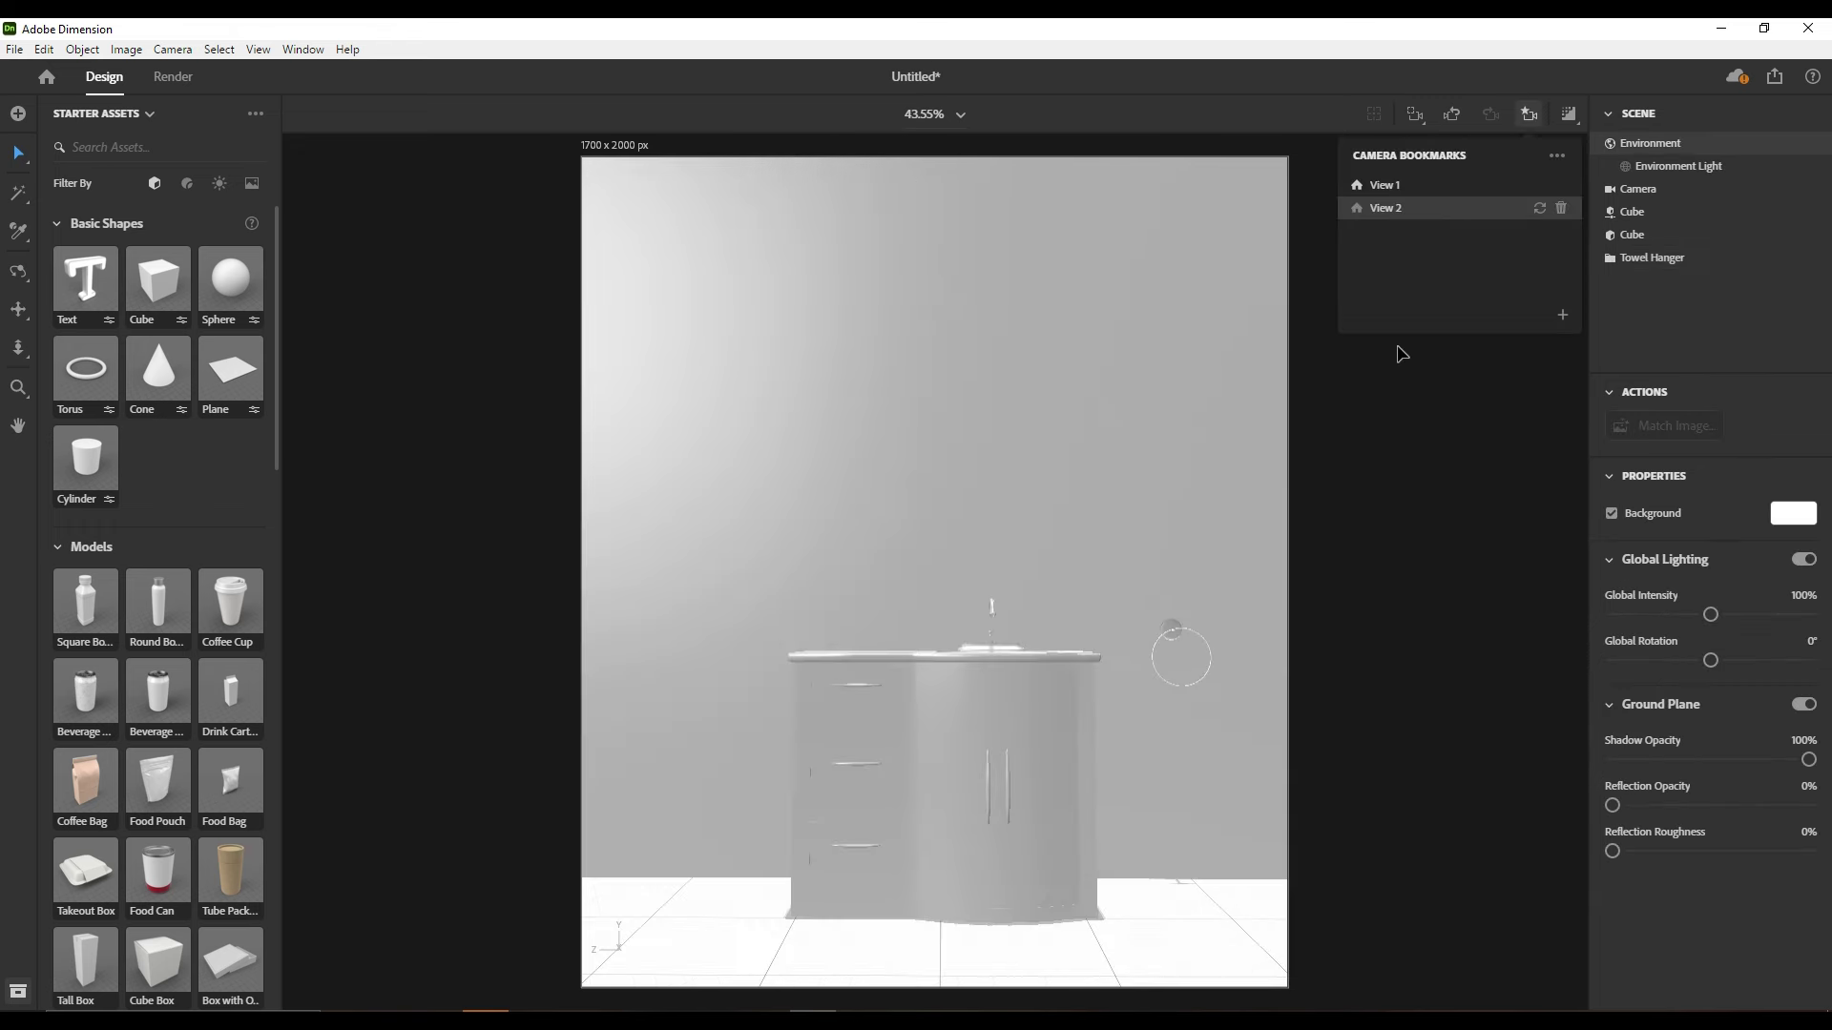
{"action": "left_click", "coordinate": [1194, 937]}
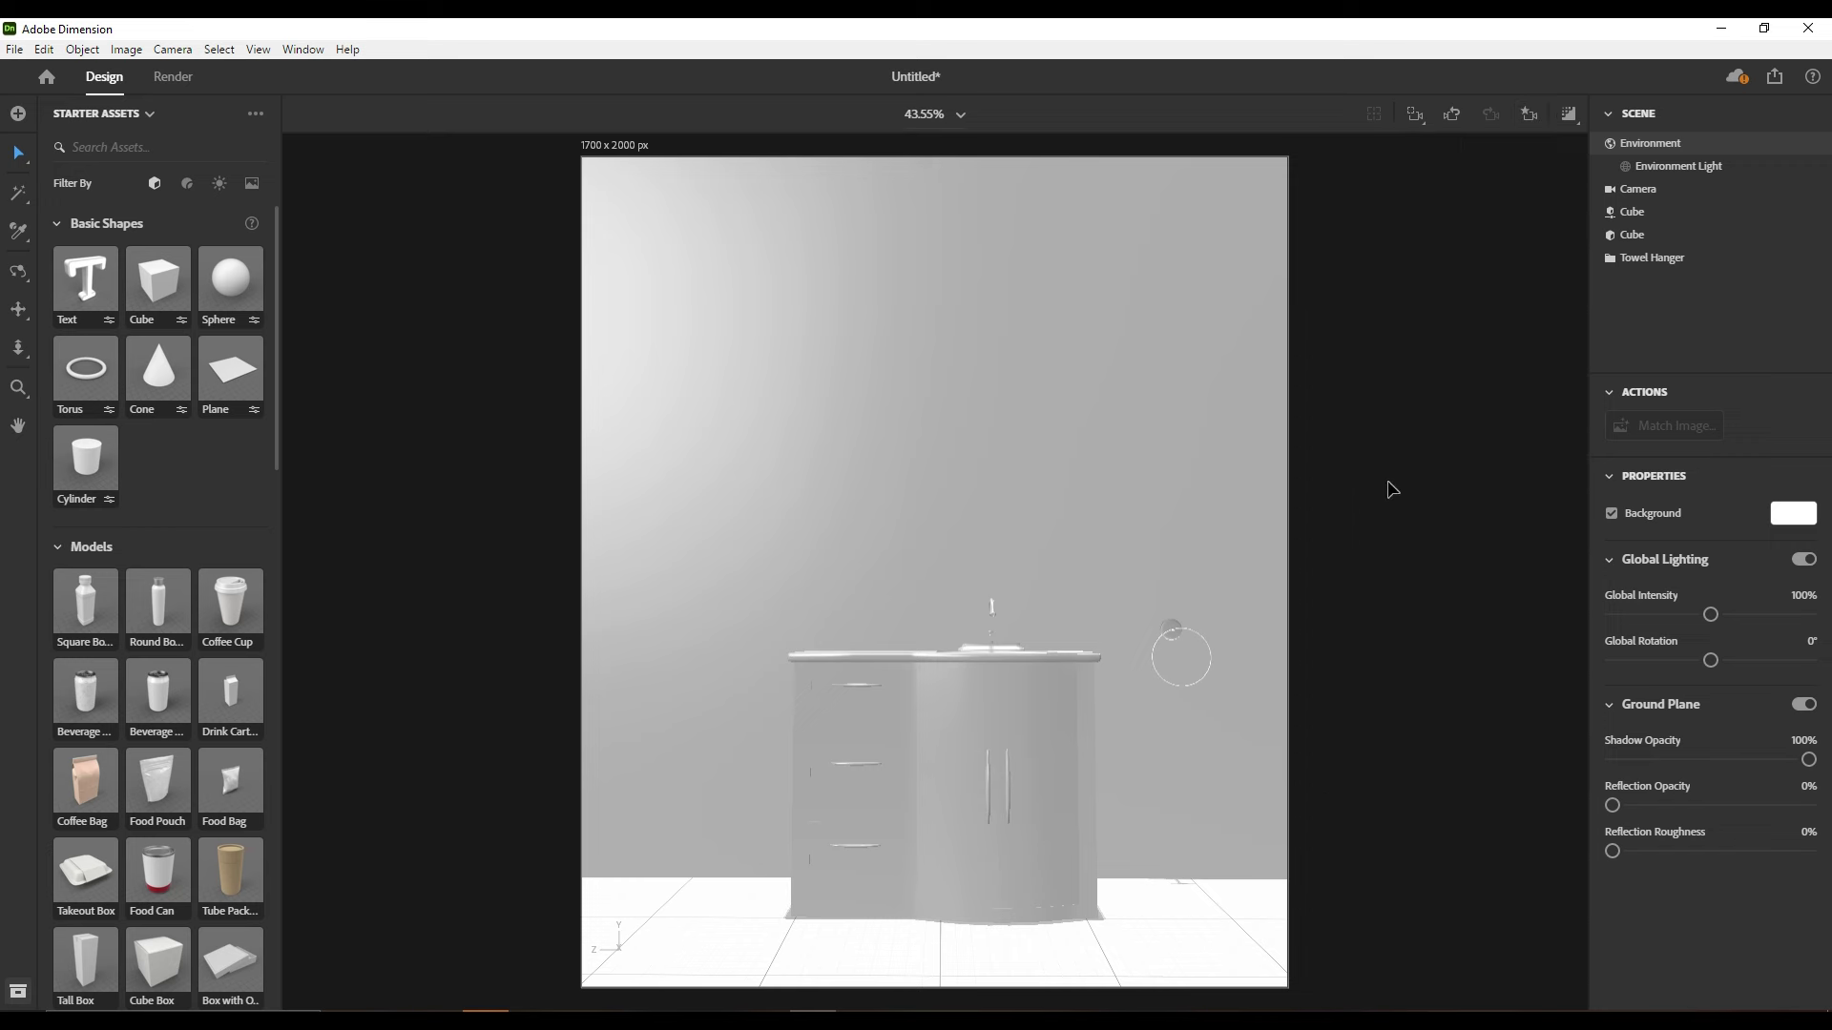
Duplicate the wall panel and make the copy a shorter, slightly thicker strip
{"action": "middle_click_drag", "start_coordinate": [1388, 486], "coordinate": [981, 477]}
{"action": "left_click", "coordinate": [981, 471]}
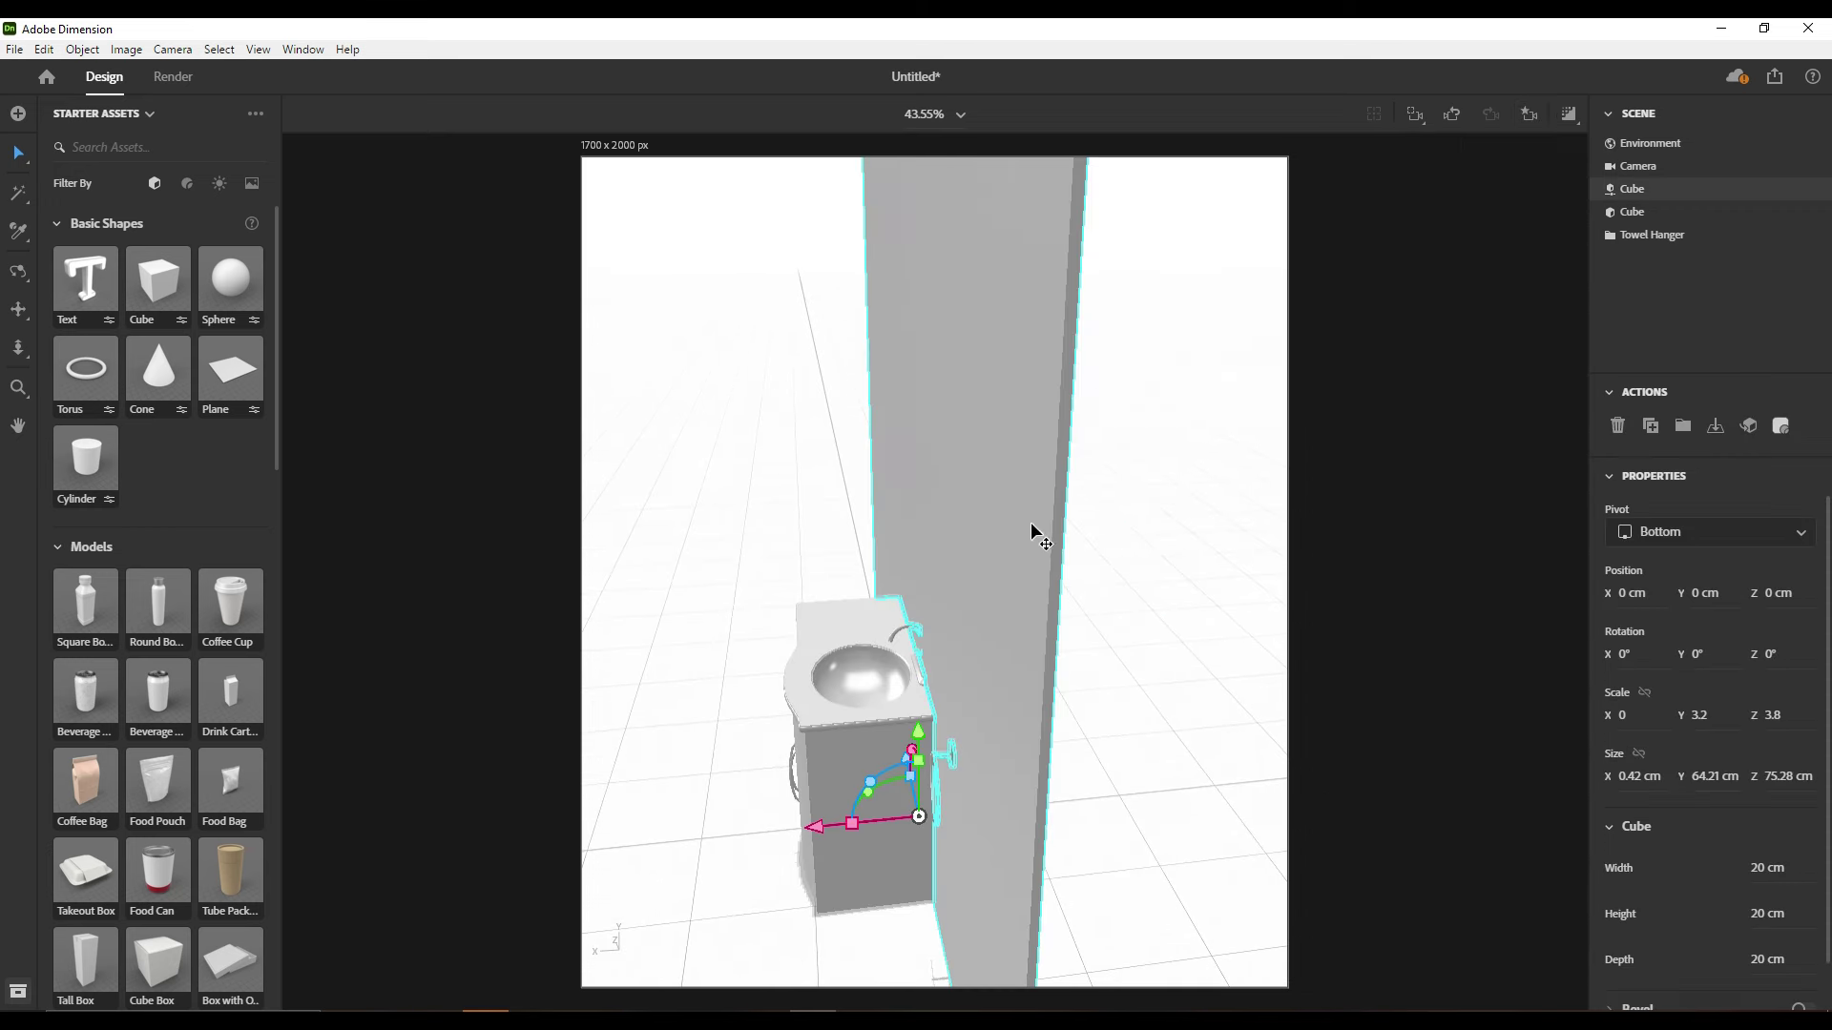
{"action": "left_click", "coordinate": [817, 830]}
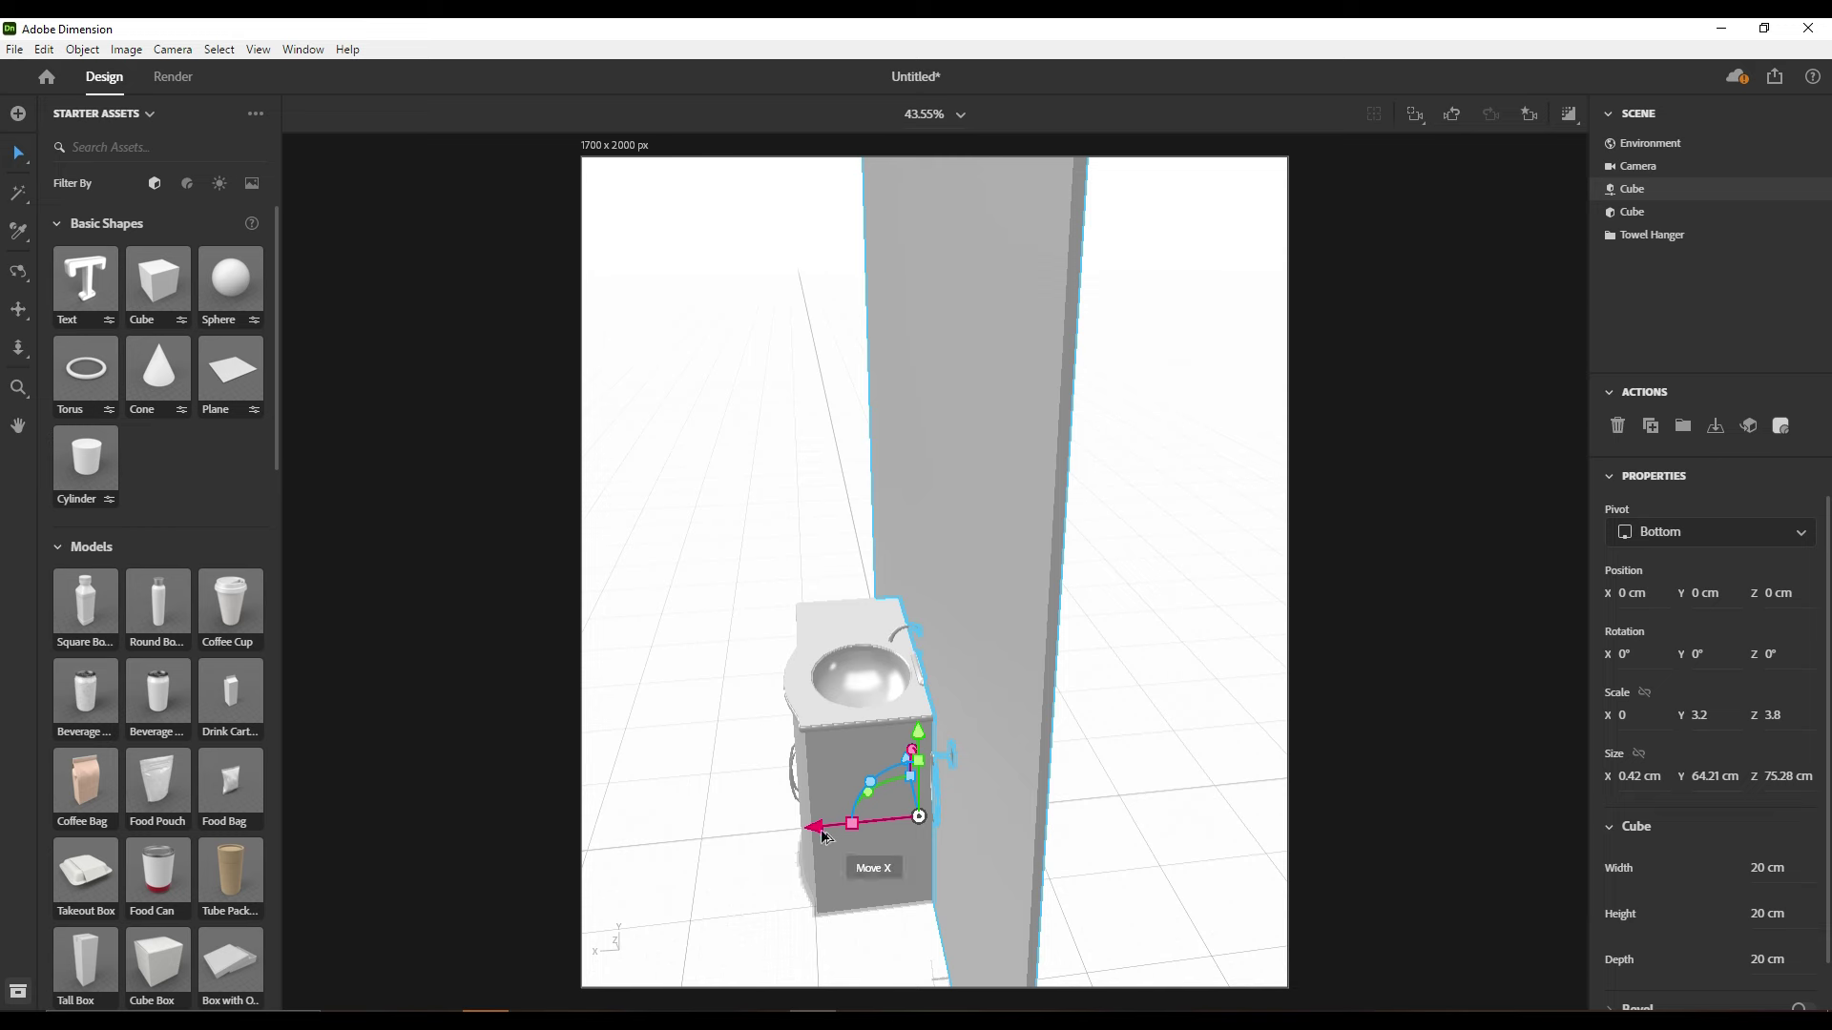
{"action": "left_click_drag", "start_coordinate": [826, 837], "coordinate": [806, 840], "text": "alt"}
{"action": "middle_click_drag", "start_coordinate": [806, 840], "coordinate": [818, 788]}
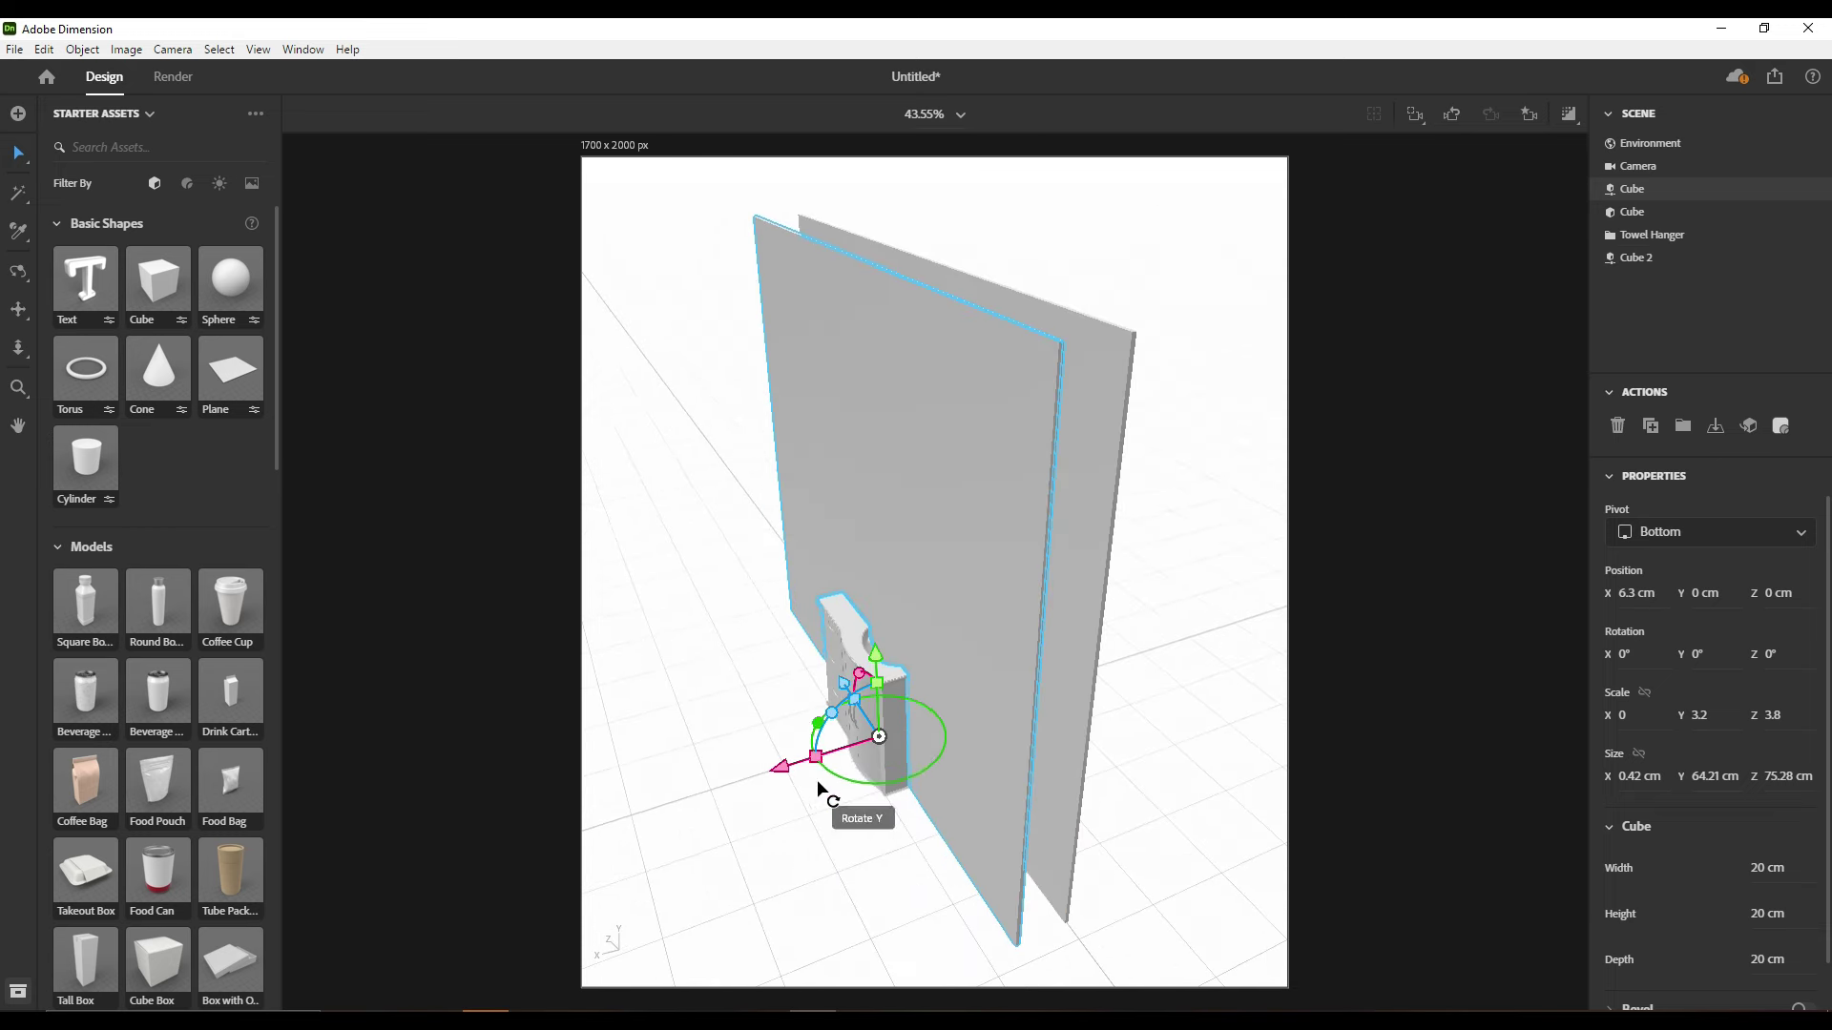
{"action": "left_click_drag", "start_coordinate": [875, 659], "coordinate": [874, 709]}
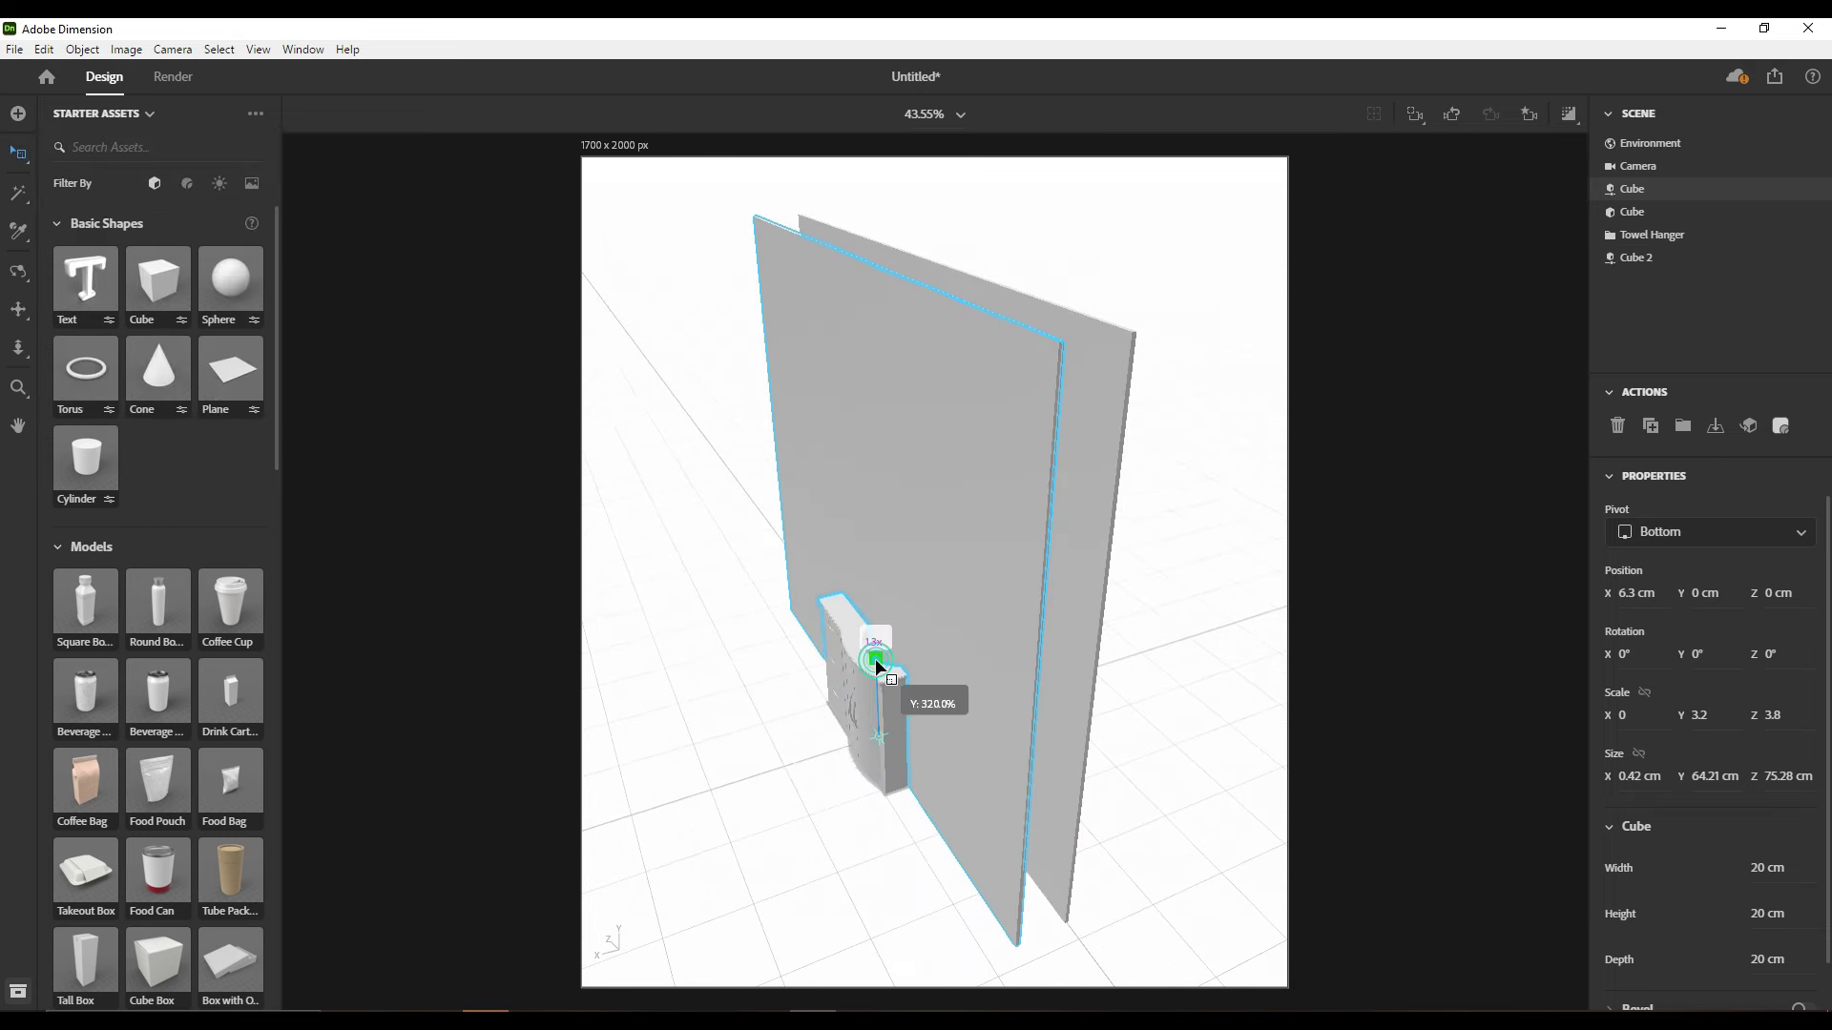
{"action": "left_click_drag", "start_coordinate": [789, 766], "coordinate": [470, 822]}
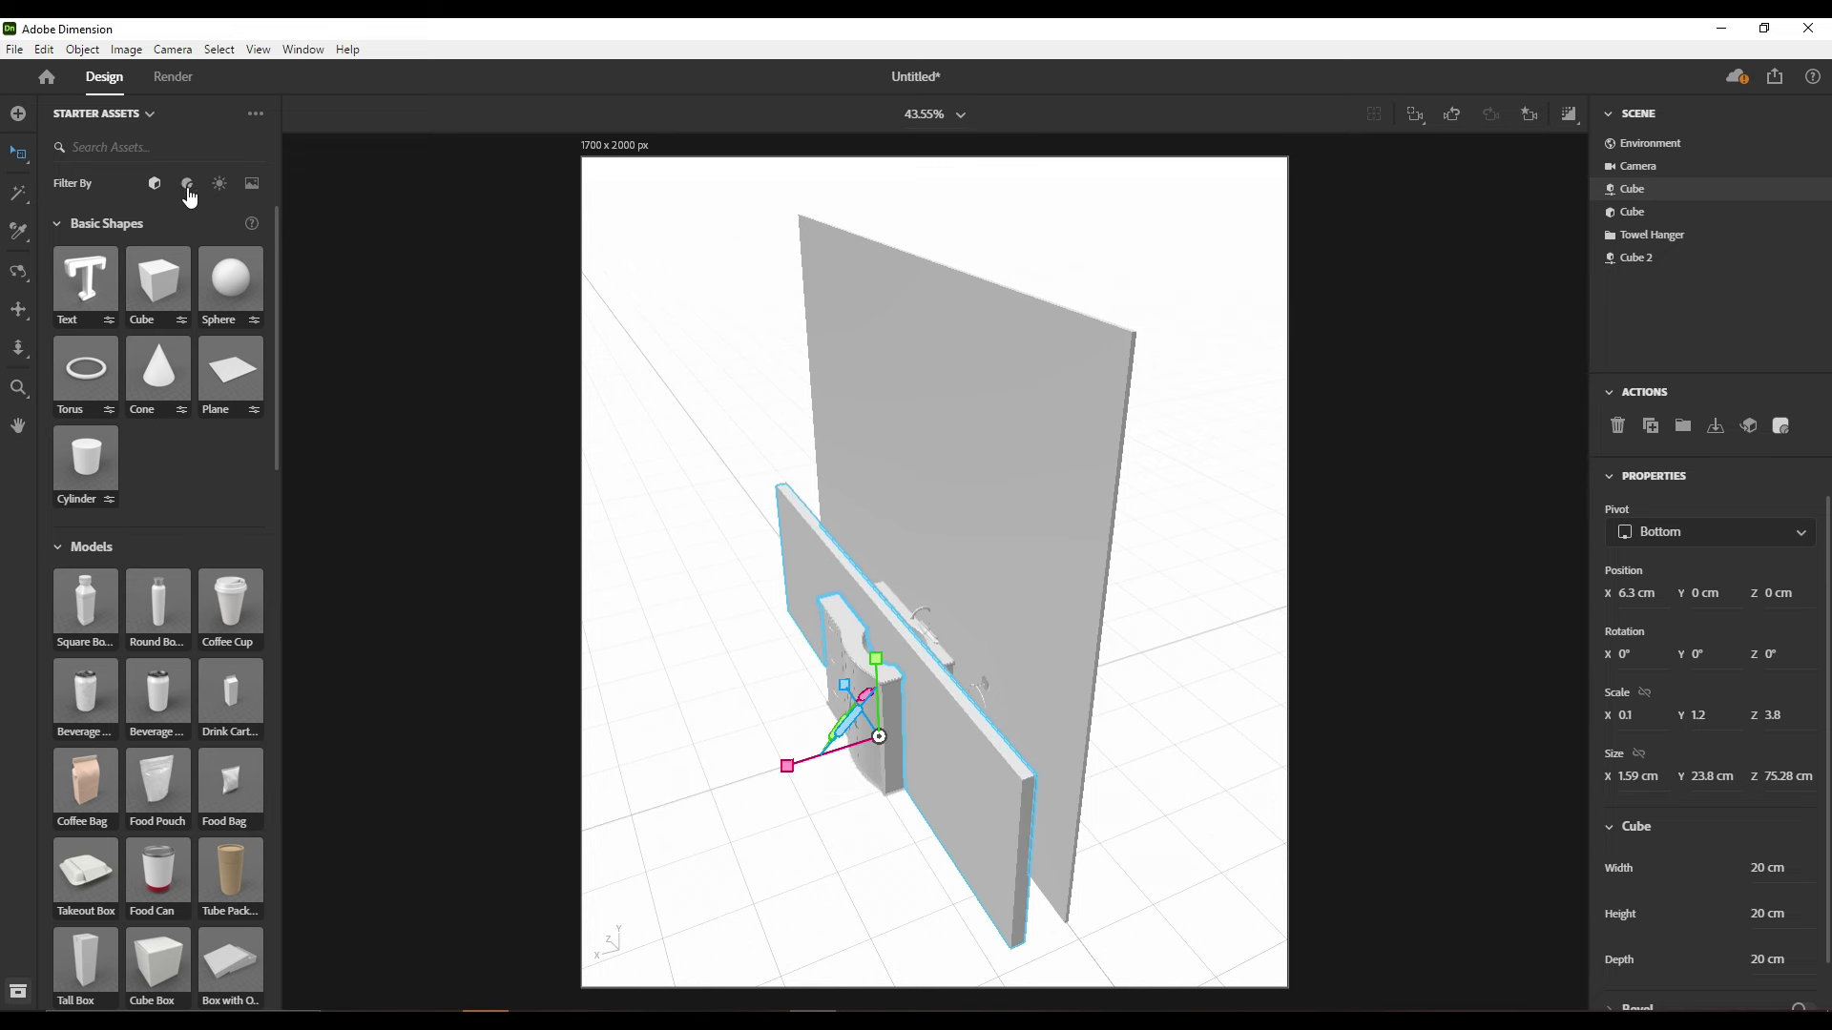
Stretch the back wall six times larger, then reposition the strip, sink cabinet and towel hanger
{"action": "left_click", "coordinate": [1055, 613]}
{"action": "left_click_drag", "start_coordinate": [870, 668], "coordinate": [917, 631]}
{"action": "left_click", "coordinate": [964, 736]}
{"action": "key", "text": "v"}
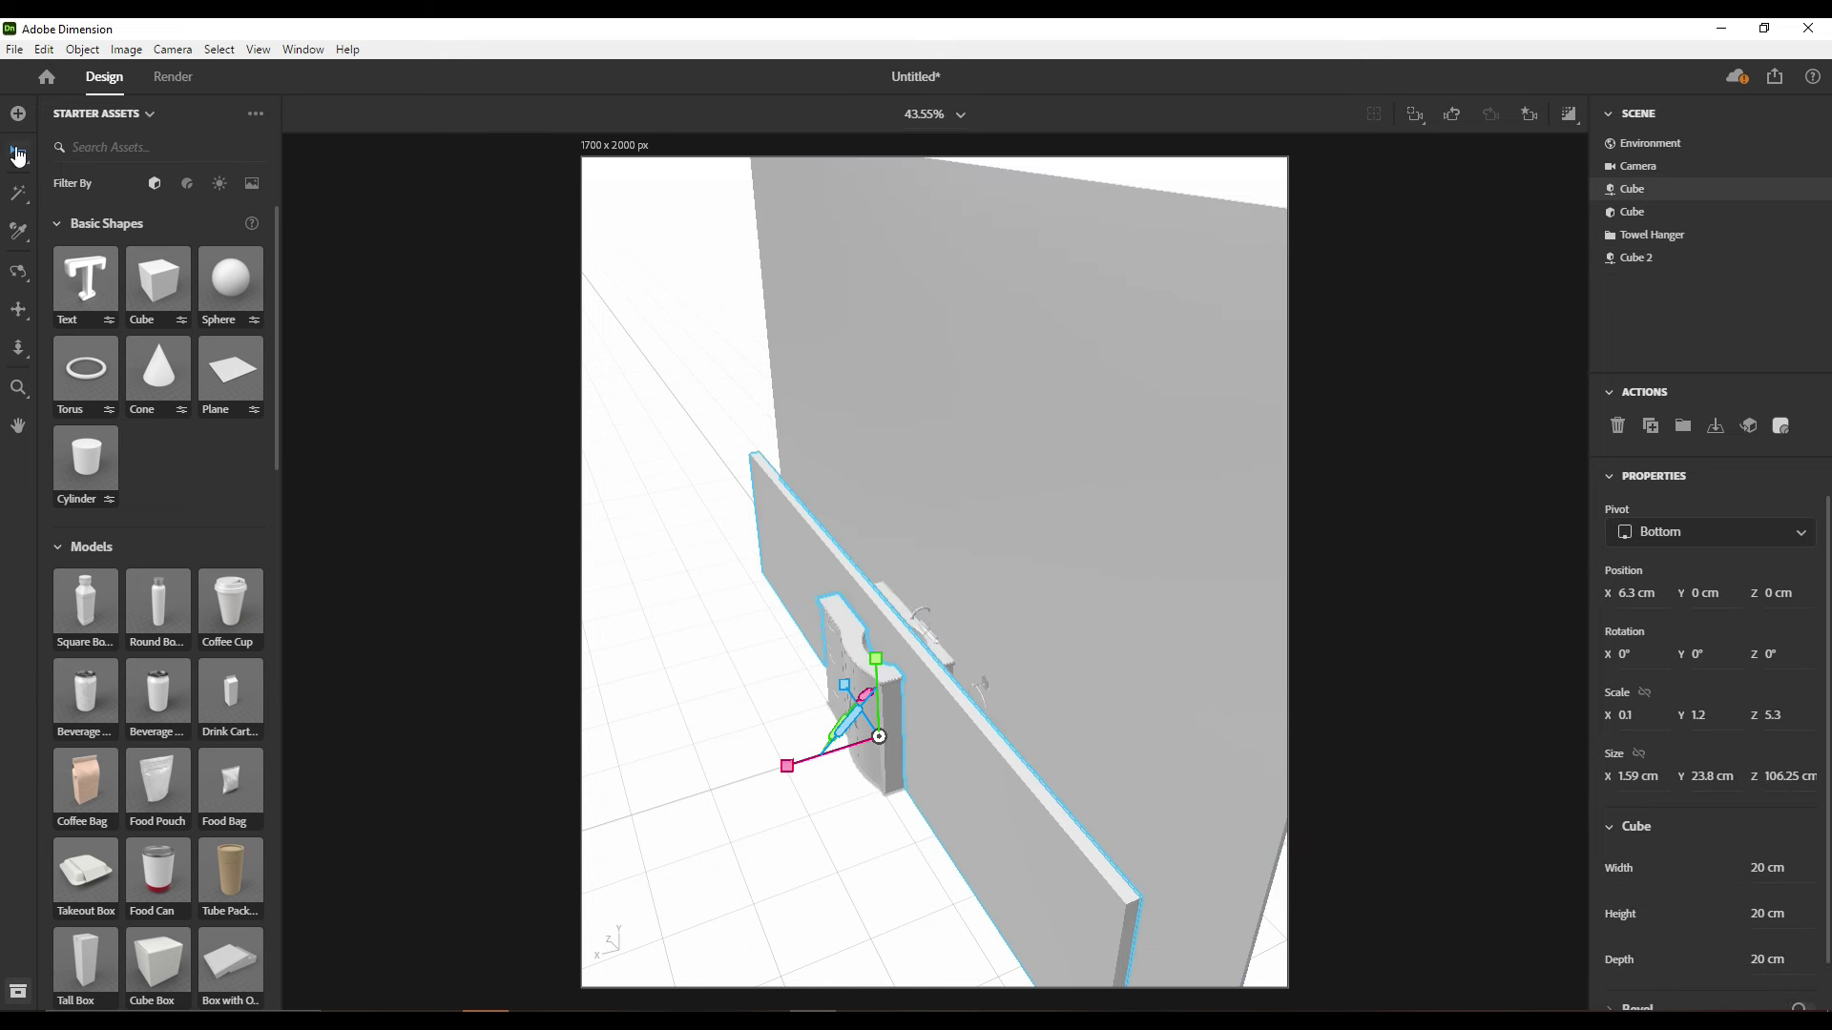
{"action": "left_click_drag", "start_coordinate": [805, 777], "coordinate": [832, 772]}
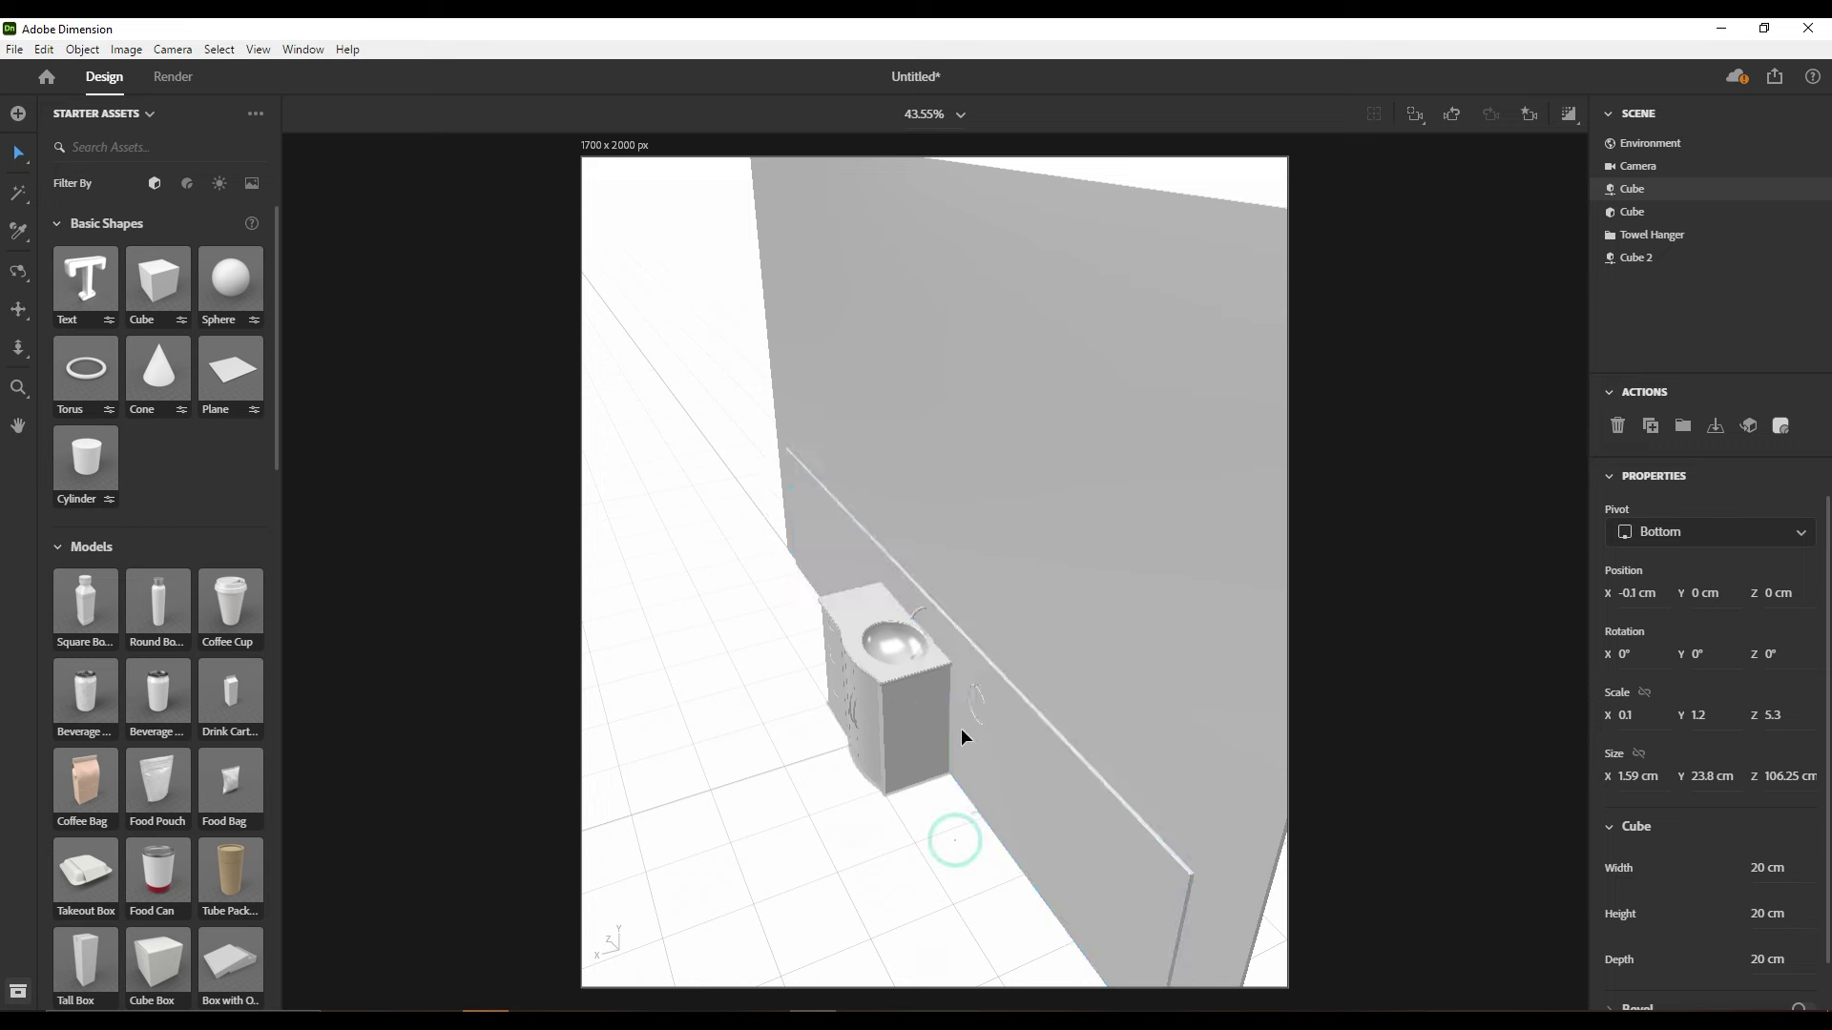
{"action": "left_click", "coordinate": [1021, 809]}
{"action": "left_click", "coordinate": [899, 850]}
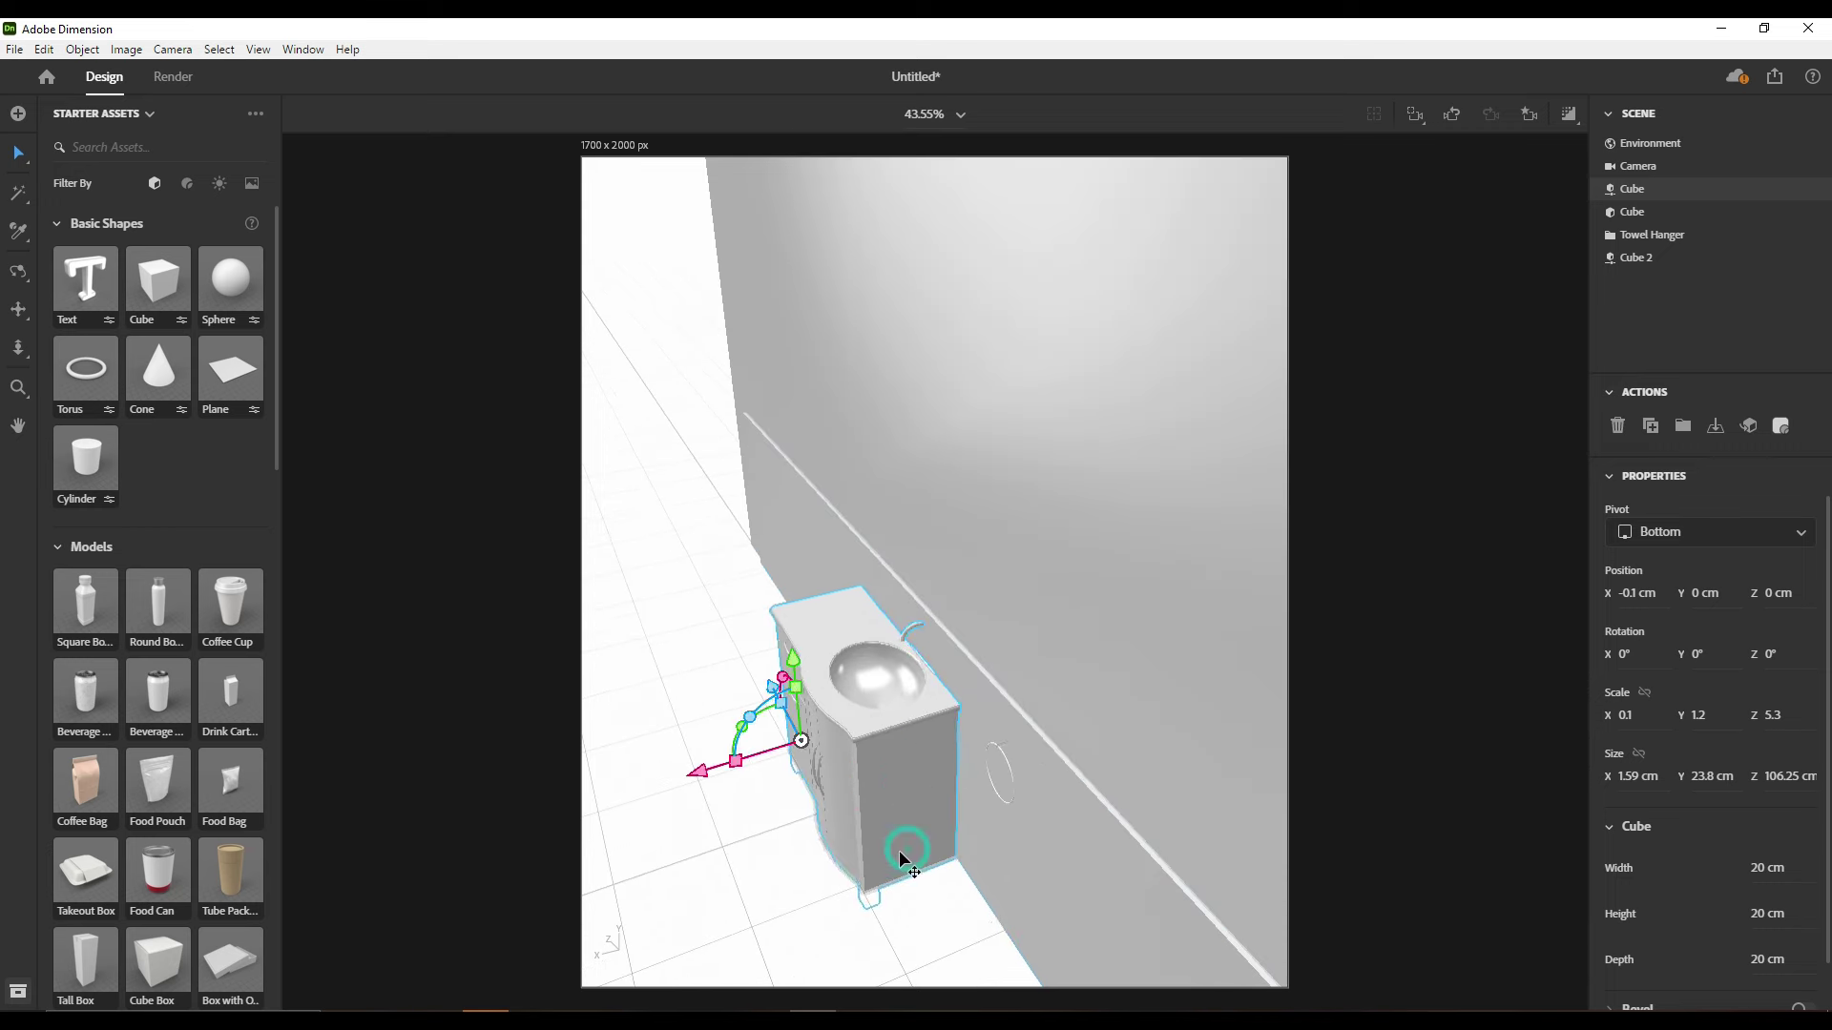
{"action": "left_click_drag", "start_coordinate": [899, 850], "coordinate": [634, 840]}
{"action": "left_click", "coordinate": [997, 778]}
{"action": "left_click_drag", "start_coordinate": [1006, 873], "coordinate": [961, 918]}
Move the wall strip to X 3 cm and shrink its length into a narrow slat
{"action": "left_click", "coordinate": [1033, 850]}
{"action": "mouse_move", "coordinate": [1033, 851]}
{"action": "middle_mouse_down"}
{"action": "mouse_move", "coordinate": [819, 923]}
{"action": "mouse_move", "coordinate": [936, 748]}
{"action": "middle_mouse_up"}
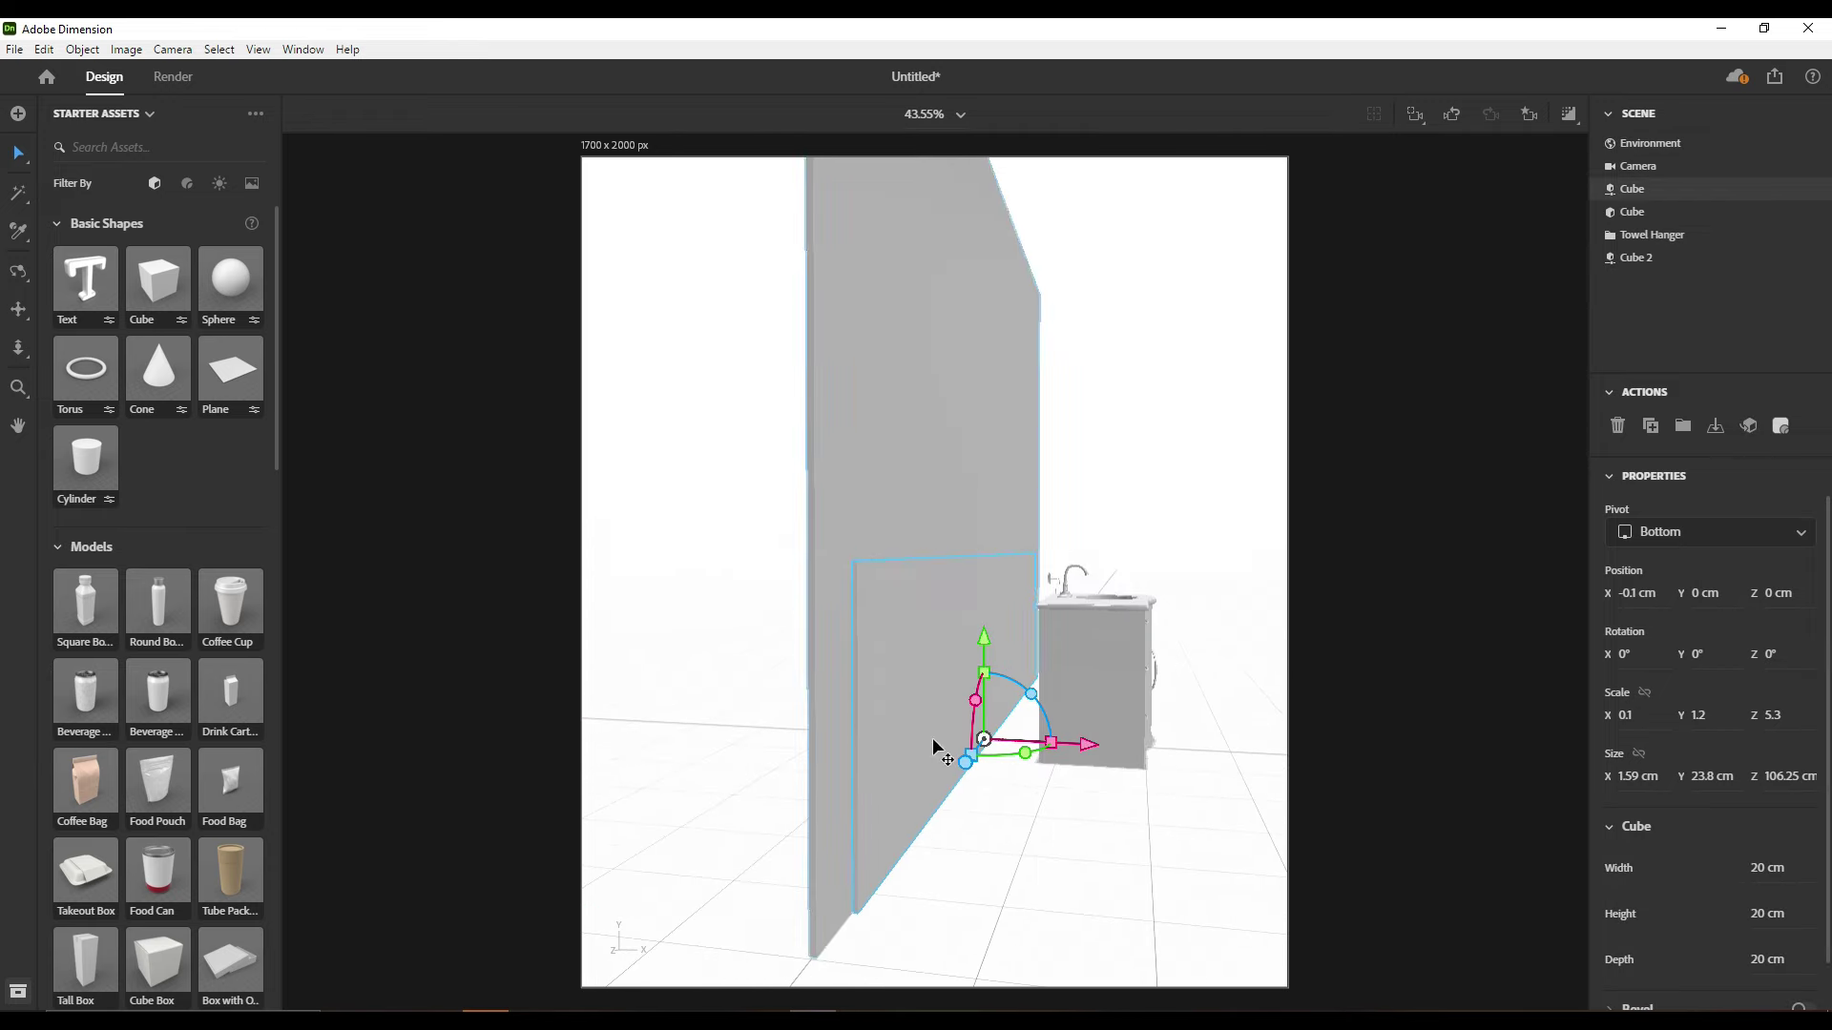
{"action": "left_click_drag", "start_coordinate": [1075, 747], "coordinate": [1112, 755]}
{"action": "middle_click_drag", "start_coordinate": [1113, 754], "coordinate": [1001, 754]}
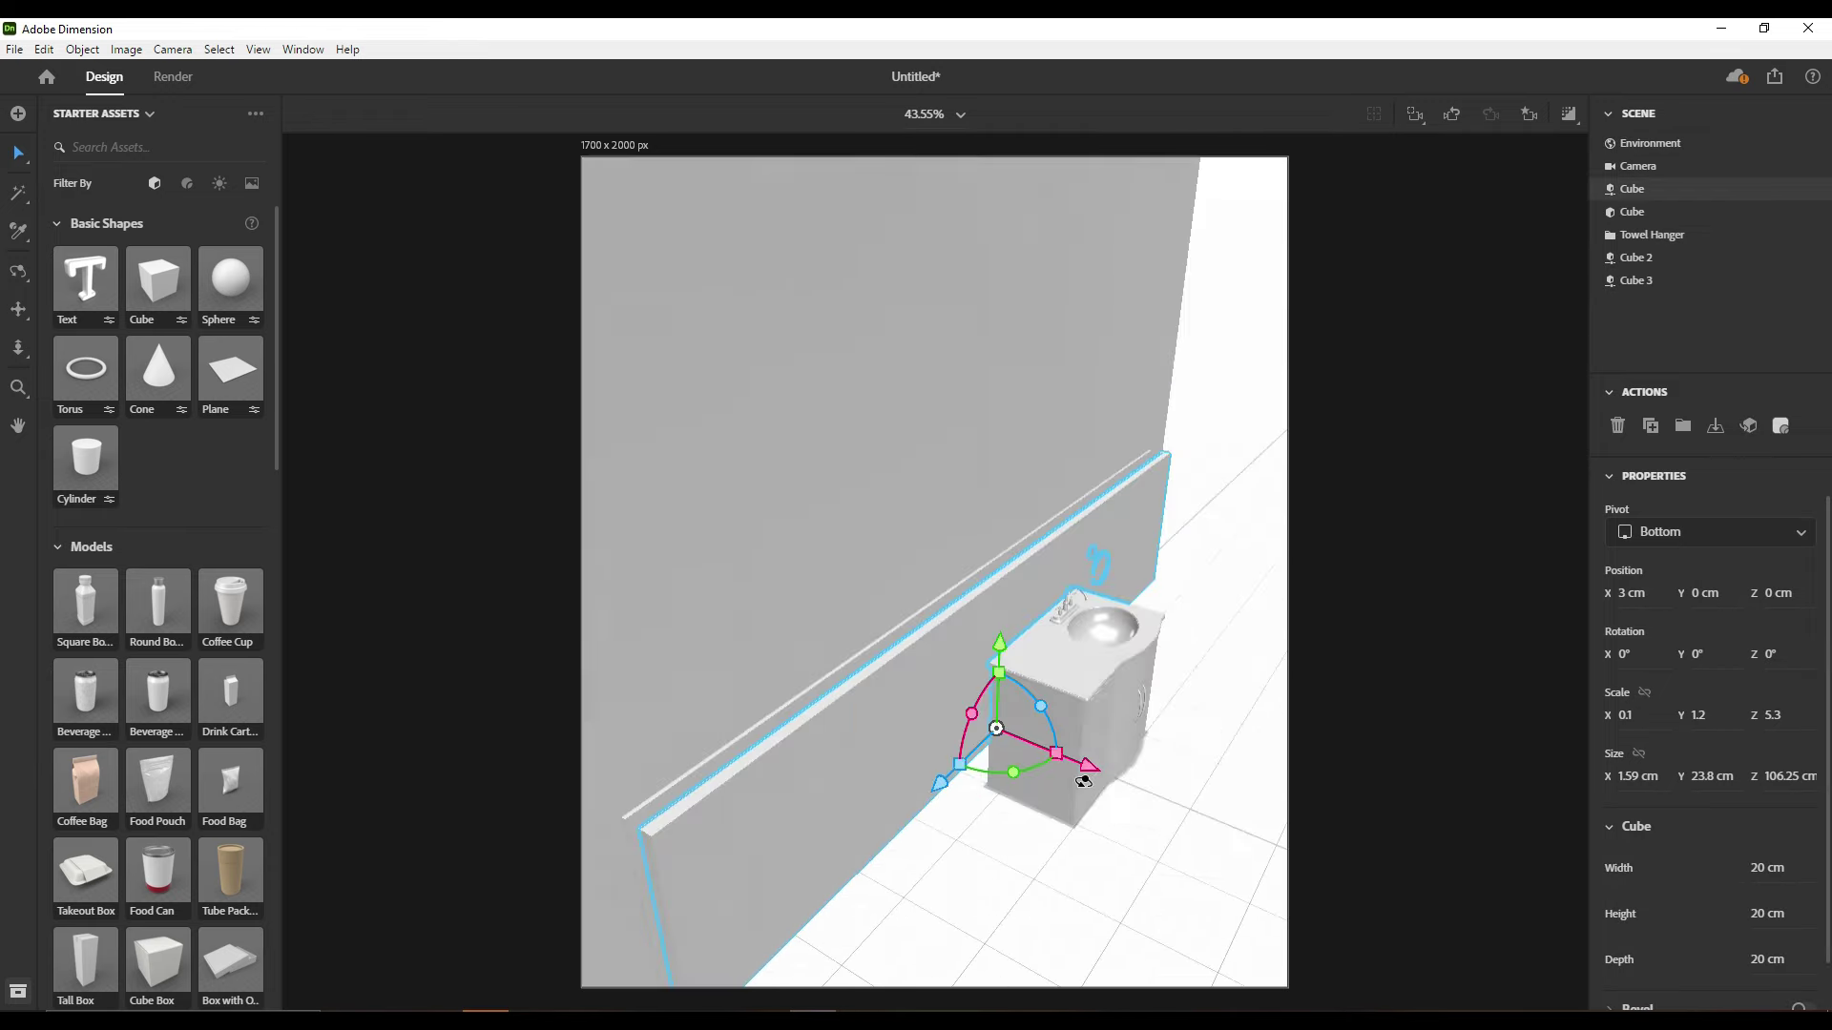
{"action": "mouse_move", "coordinate": [940, 778]}
{"action": "left_mouse_down"}
{"action": "mouse_move", "coordinate": [989, 749]}
{"action": "mouse_move", "coordinate": [674, 876]}
{"action": "left_mouse_up"}
Position the slat low against the wall, just above the floor
{"action": "left_click", "coordinate": [834, 867]}
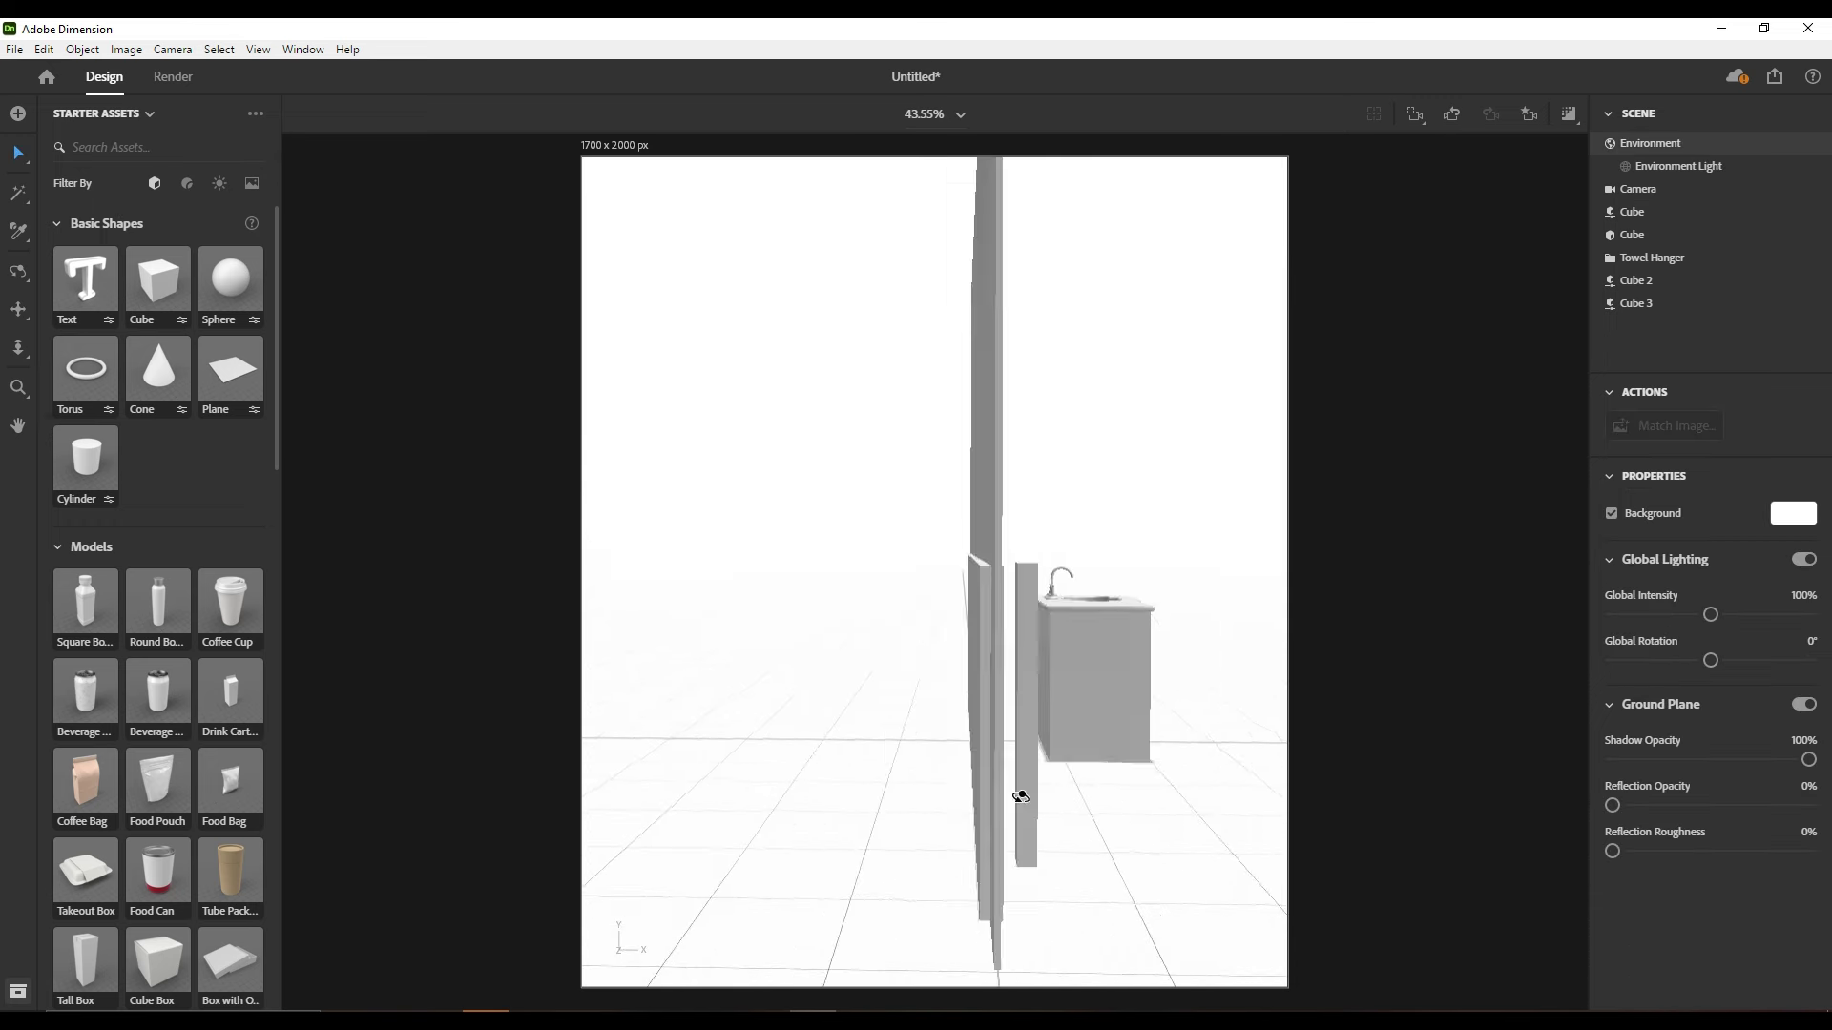
{"action": "middle_click_drag", "start_coordinate": [833, 867], "coordinate": [1001, 882]}
{"action": "left_click_drag", "start_coordinate": [1002, 877], "coordinate": [1075, 893]}
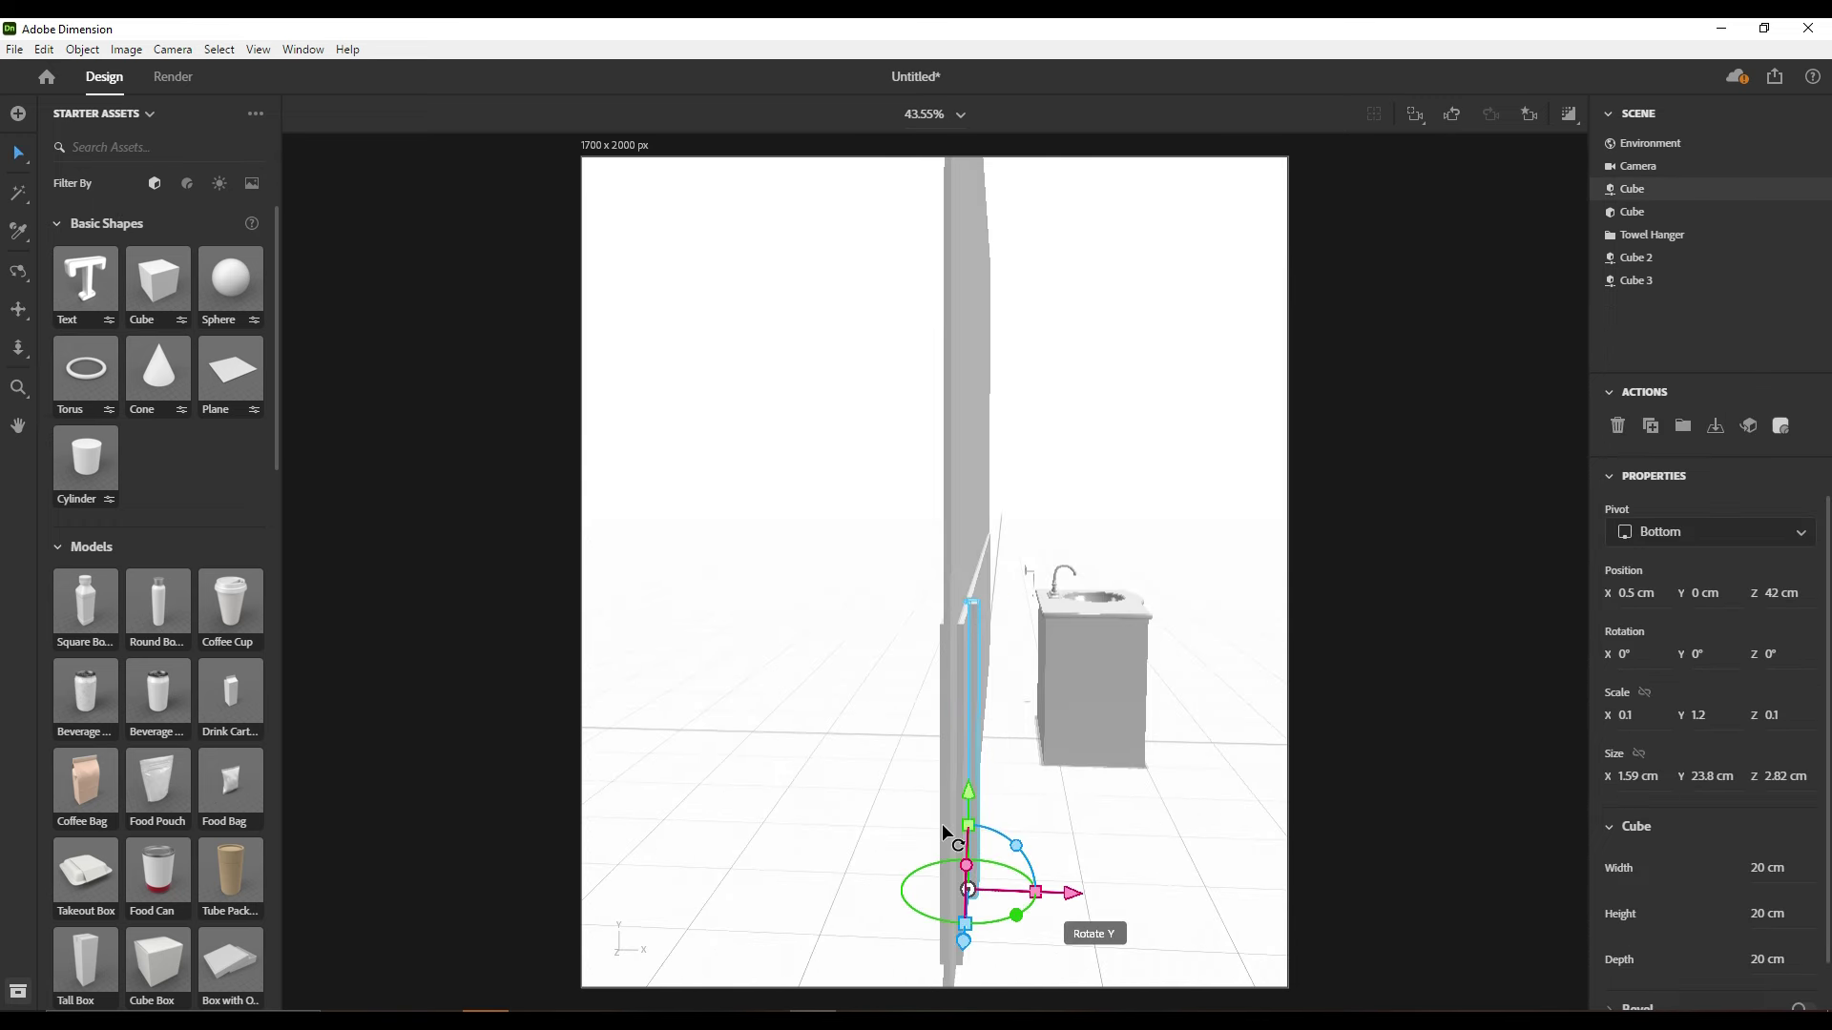
{"action": "middle_click_drag", "start_coordinate": [970, 809], "coordinate": [879, 777]}
{"action": "left_click_drag", "start_coordinate": [916, 818], "coordinate": [911, 840]}
{"action": "left_click_drag", "start_coordinate": [807, 947], "coordinate": [689, 956]}
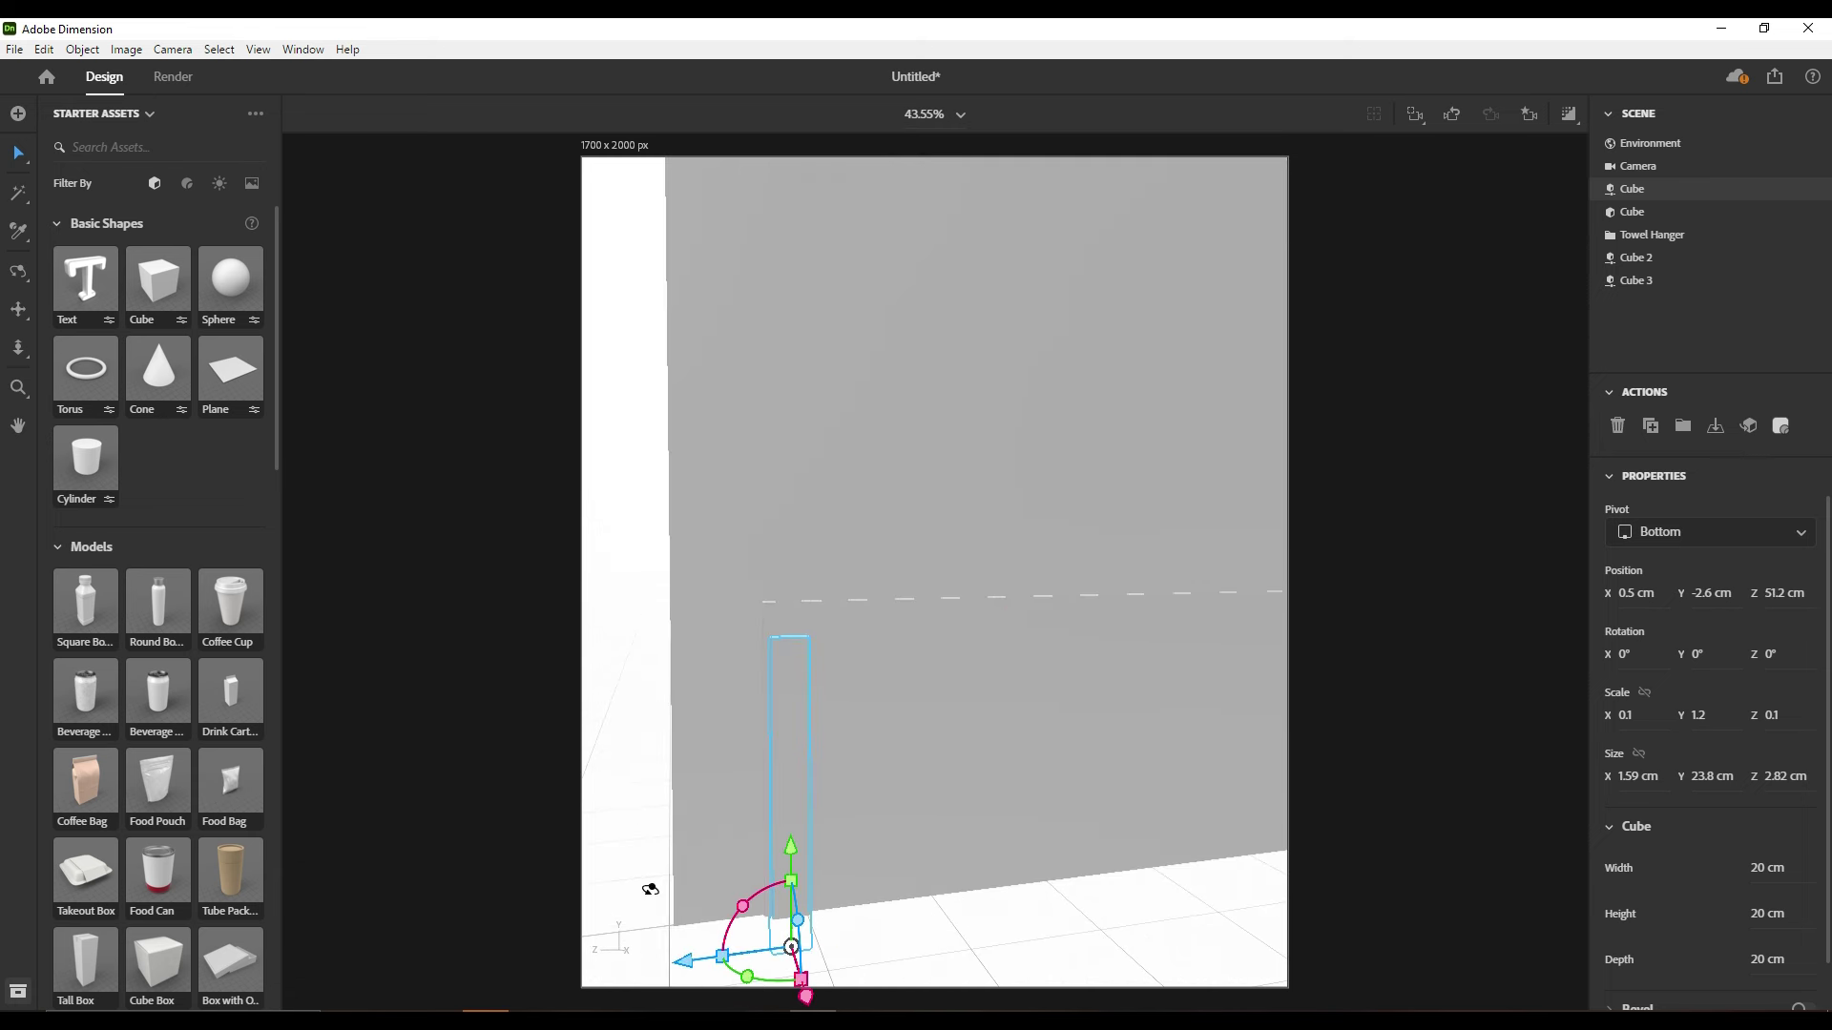
{"action": "middle_click_drag", "start_coordinate": [651, 889], "coordinate": [859, 887]}
{"action": "left_click_drag", "start_coordinate": [1055, 930], "coordinate": [1046, 940]}
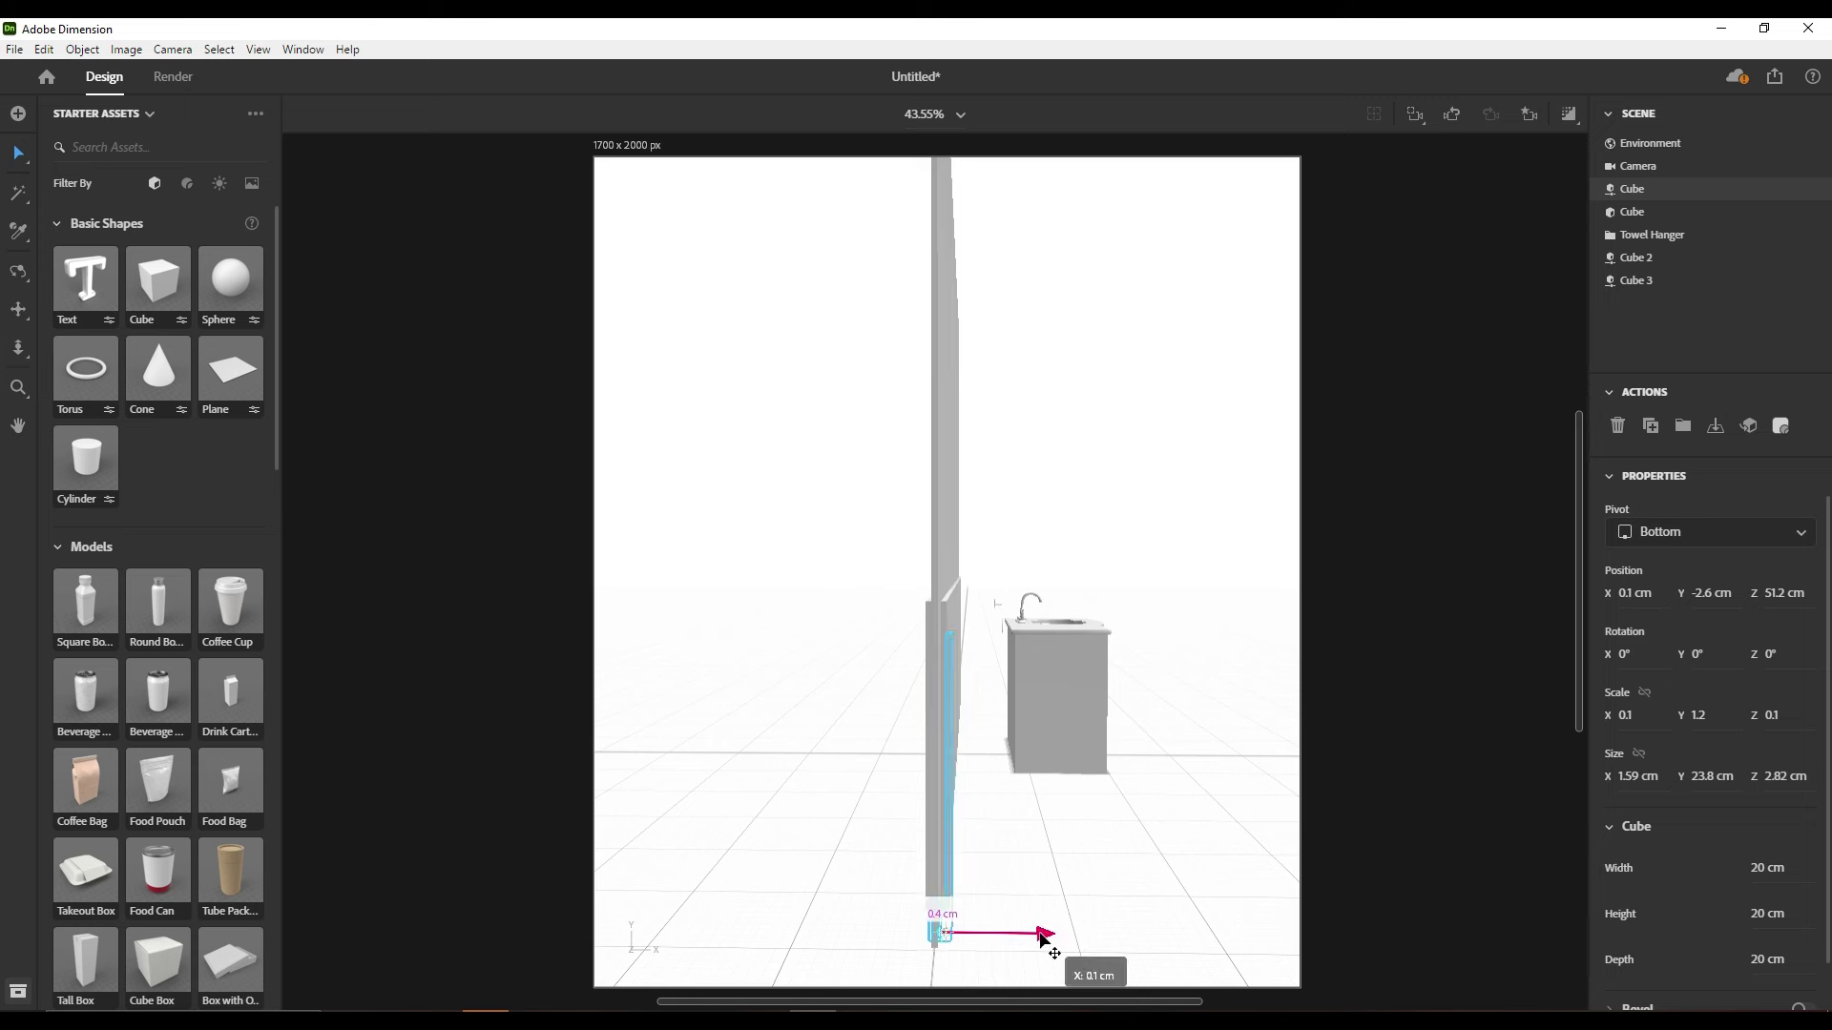
{"action": "left_click_drag", "start_coordinate": [1066, 848], "coordinate": [924, 714]}
{"action": "left_click", "coordinate": [924, 713]}
{"action": "left_click_drag", "start_coordinate": [830, 909], "coordinate": [860, 912]}
{"action": "left_click", "coordinate": [1085, 891]}
Colour the slat red and duplicate it with Ctrl+D into a side-by-side row
{"action": "left_click", "coordinate": [920, 754]}
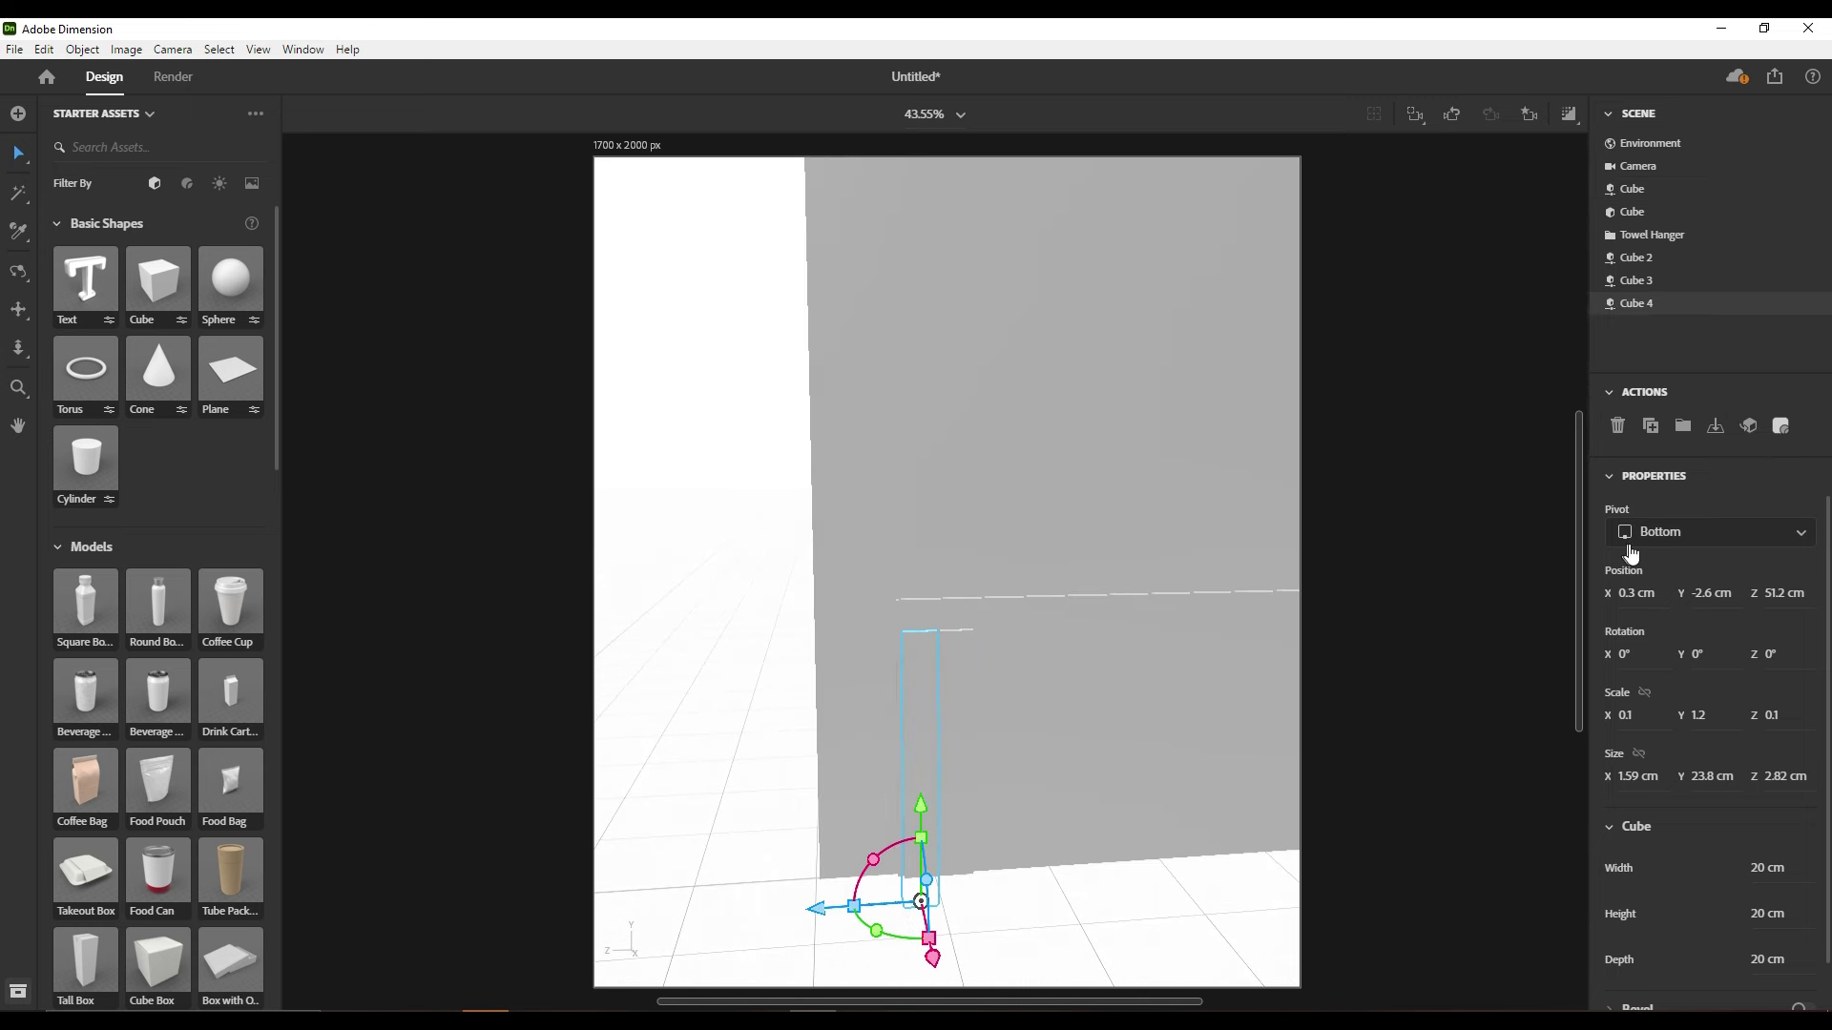
{"action": "left_click", "coordinate": [1805, 514]}
{"action": "key", "text": "ctrl+d"}
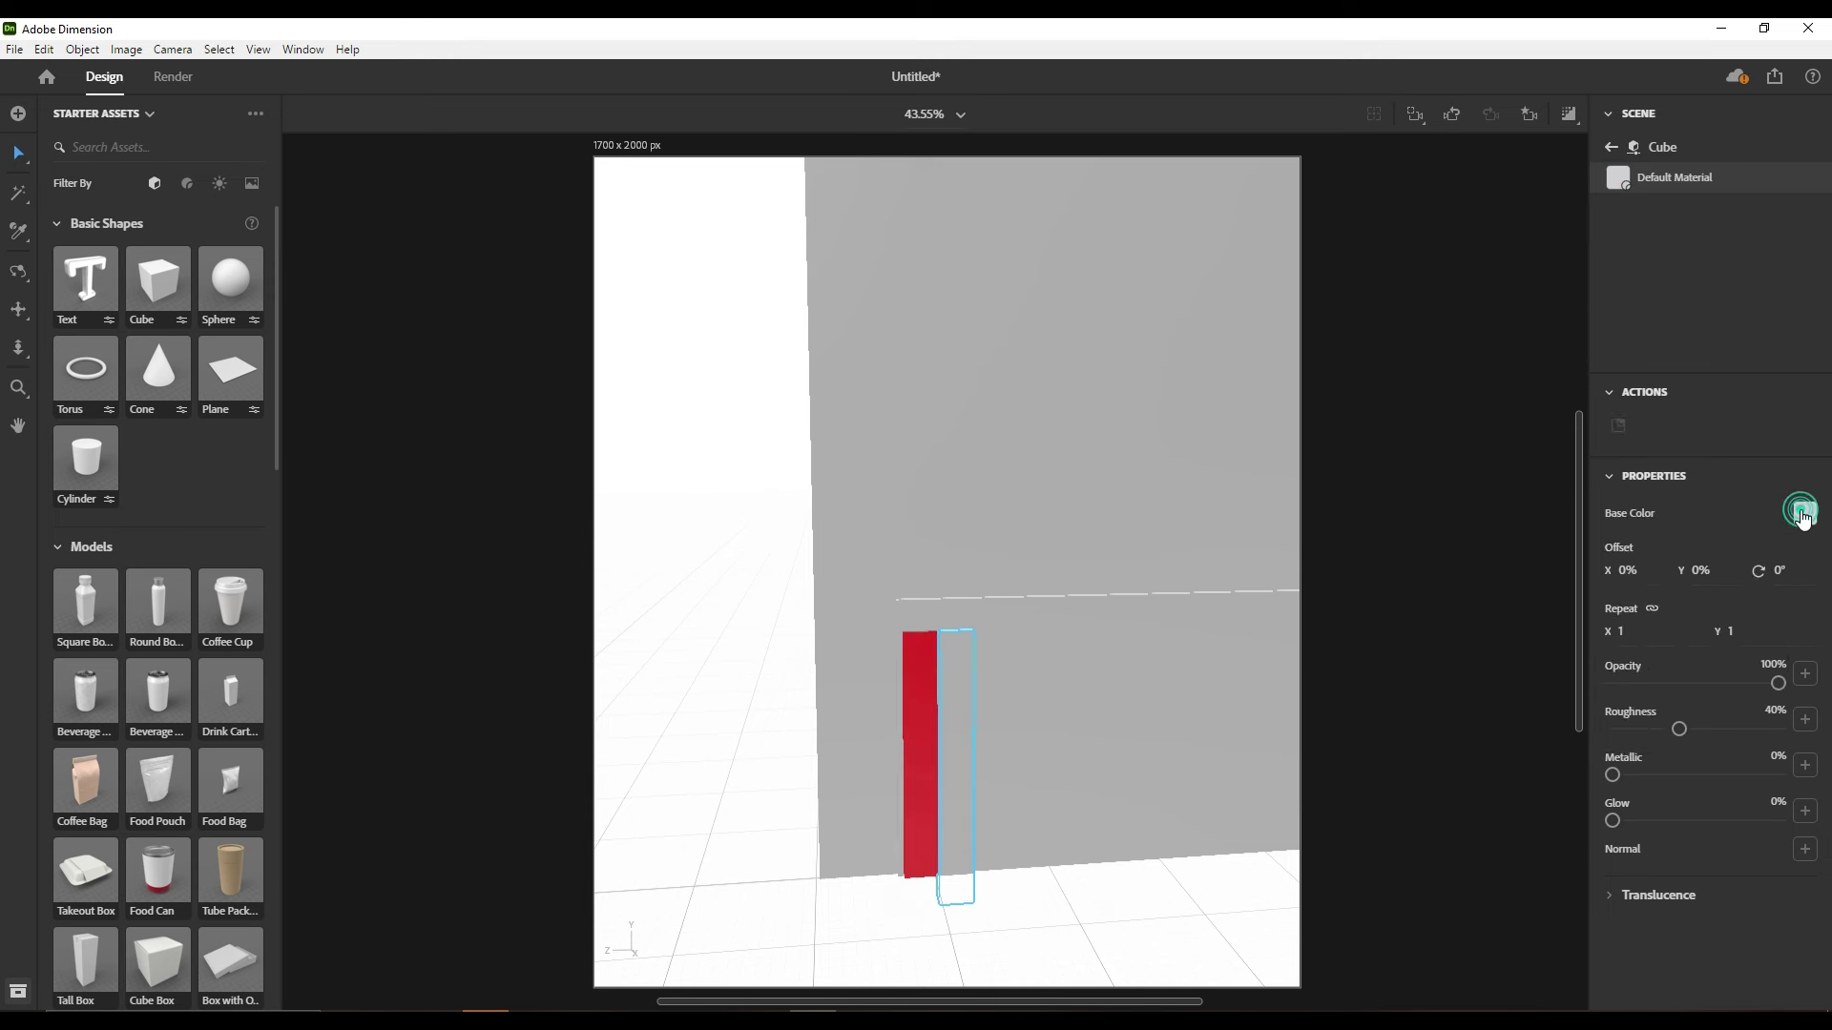
{"action": "mouse_move", "coordinate": [862, 923]}
{"action": "left_mouse_down"}
{"action": "mouse_move", "coordinate": [930, 906]}
{"action": "mouse_move", "coordinate": [920, 892]}
{"action": "left_mouse_up"}
{"action": "key", "text": "ctrl+d"}
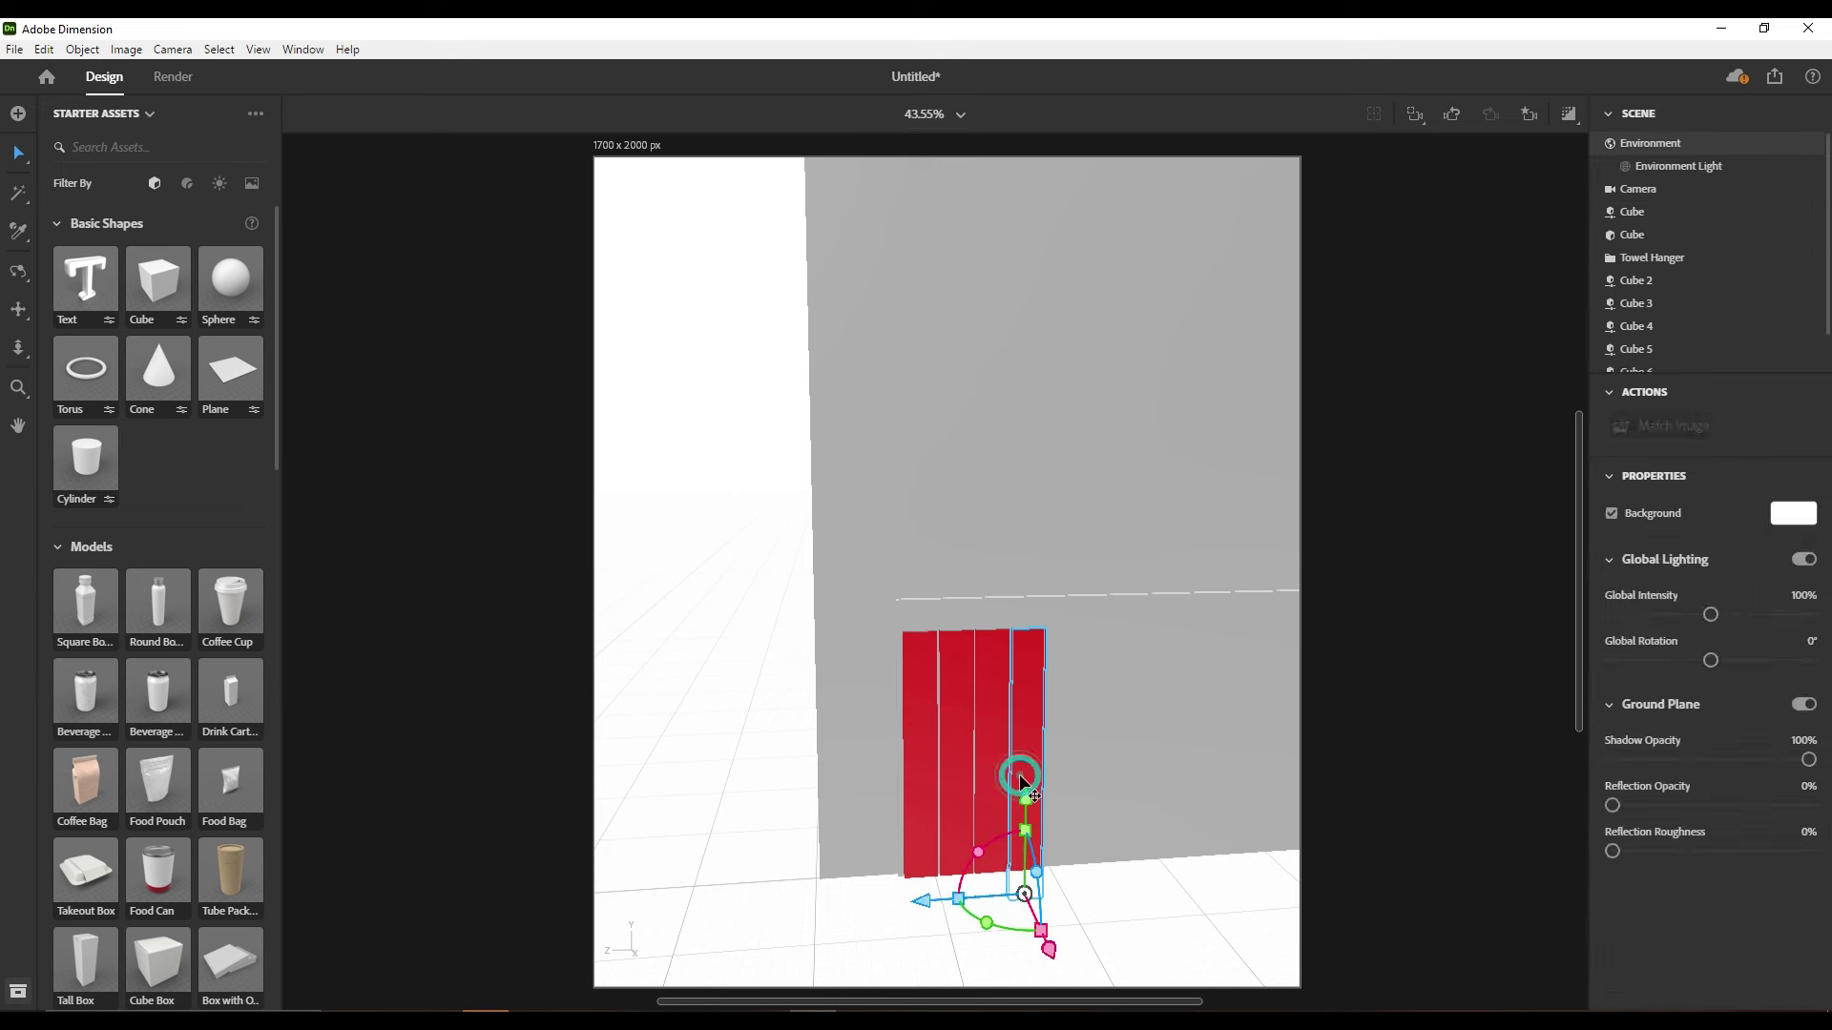
{"action": "mouse_move", "coordinate": [1055, 954]}
{"action": "left_mouse_down"}
{"action": "mouse_move", "coordinate": [872, 941]}
{"action": "mouse_move", "coordinate": [1011, 900]}
{"action": "left_mouse_up"}
{"action": "key", "text": "ctrl+d"}
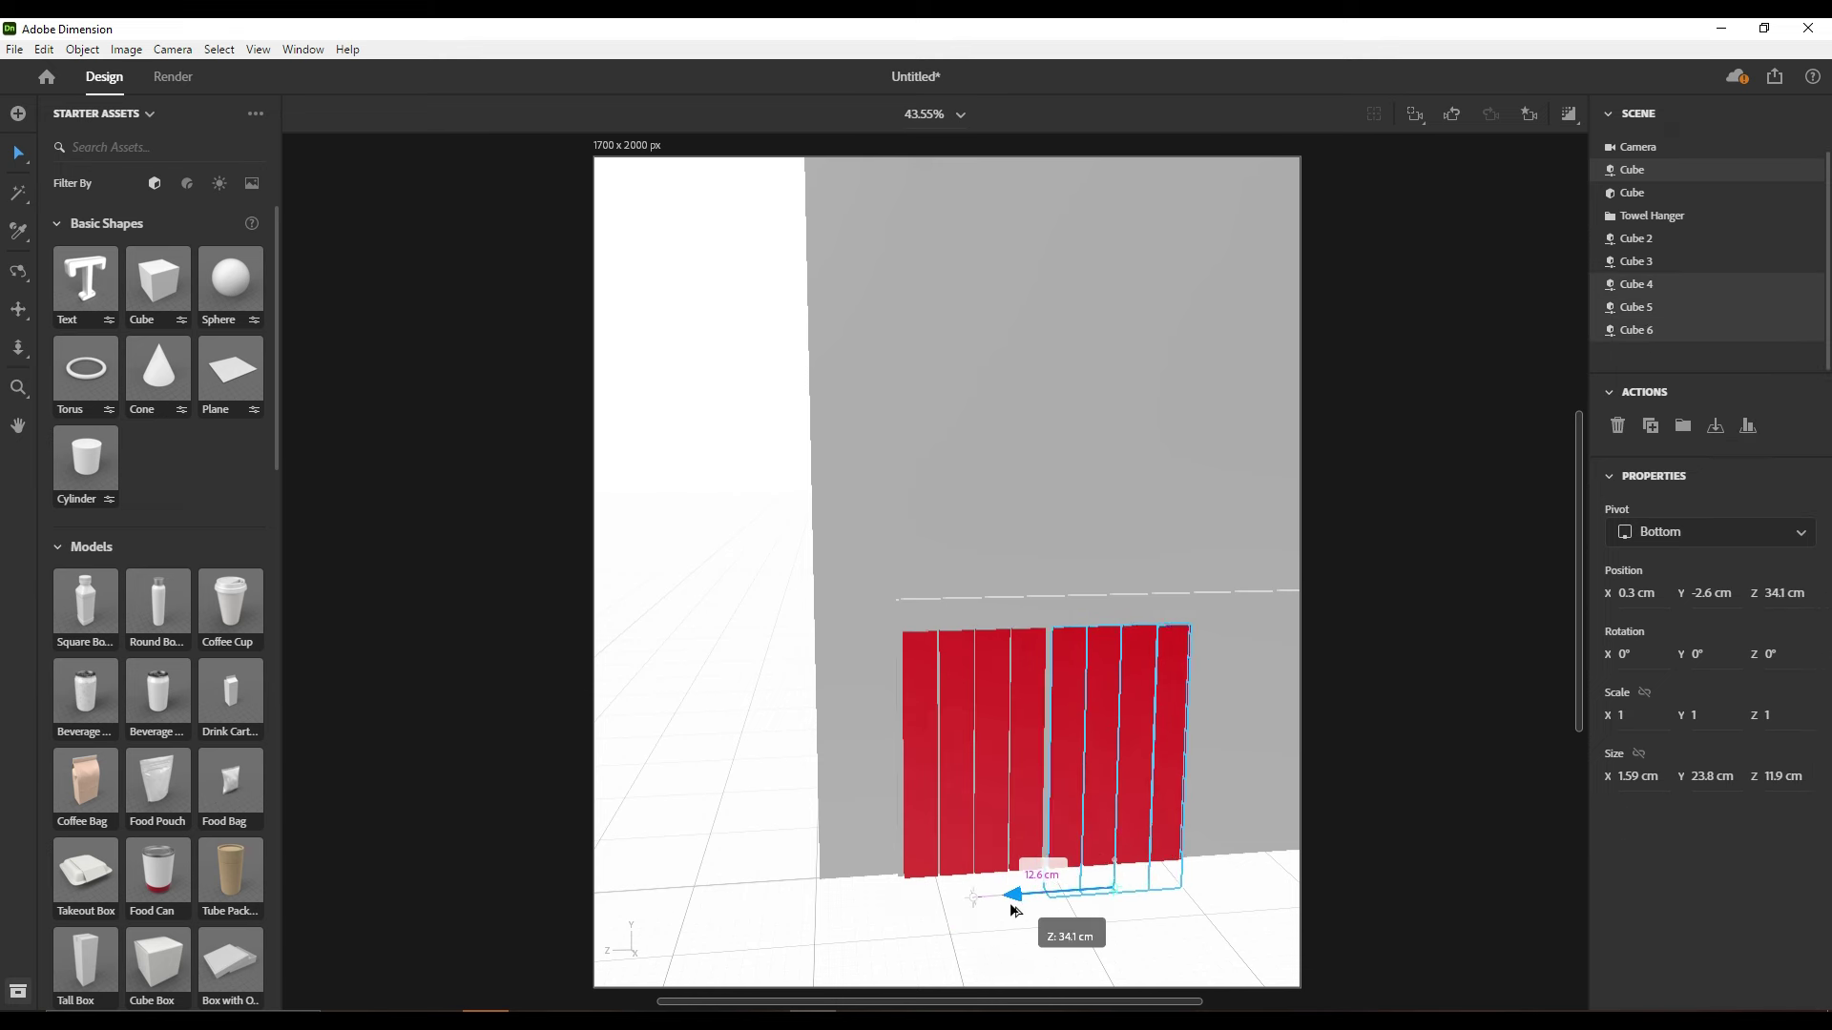
{"action": "mouse_move", "coordinate": [1184, 964]}
{"action": "left_mouse_down"}
{"action": "mouse_move", "coordinate": [957, 844]}
{"action": "mouse_move", "coordinate": [1219, 881]}
{"action": "left_mouse_up"}
{"action": "key", "text": "ctrl+d"}
Move the selected red slats behind the cabinet and switch to a saved camera view
{"action": "left_click", "coordinate": [1116, 906]}
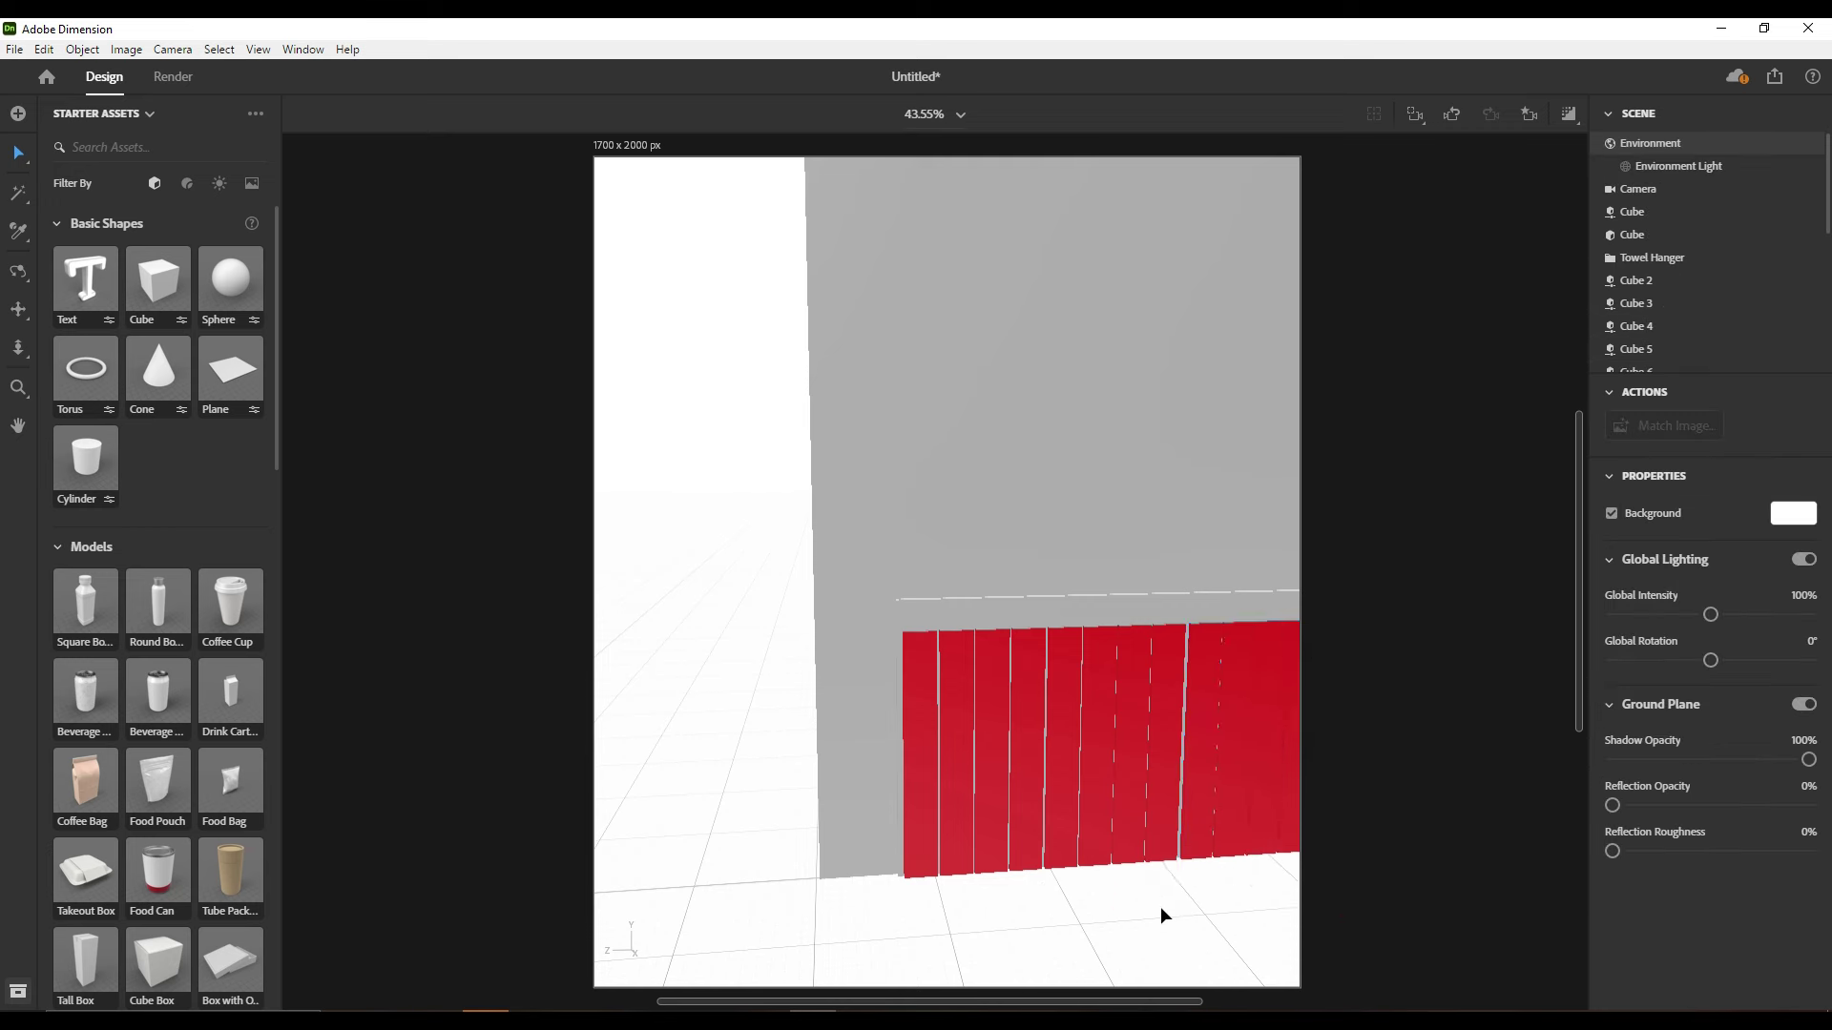
{"action": "scroll", "coordinate": [1160, 906], "scroll_direction": "down", "scroll_amount": 3}
{"action": "middle_click_drag", "start_coordinate": [1197, 861], "coordinate": [977, 866]}
{"action": "scroll", "coordinate": [1067, 961], "scroll_direction": "up", "scroll_amount": 3}
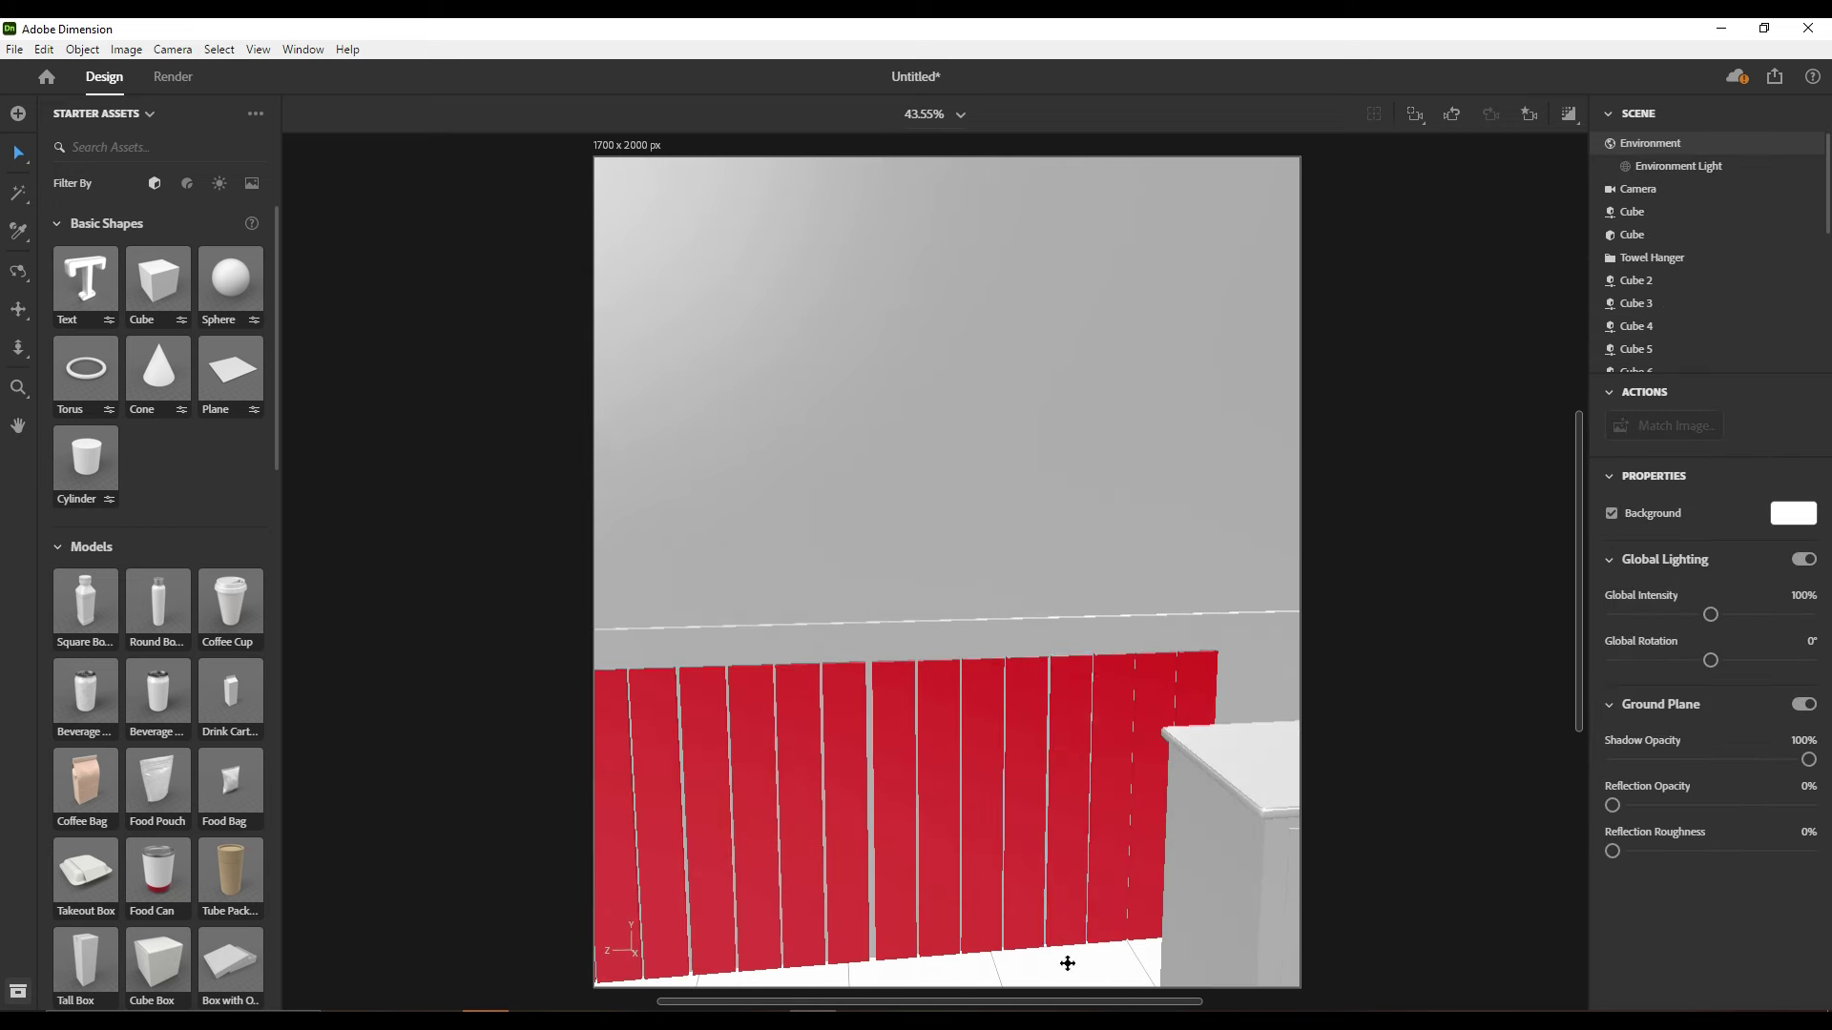
{"action": "left_click", "coordinate": [868, 744]}
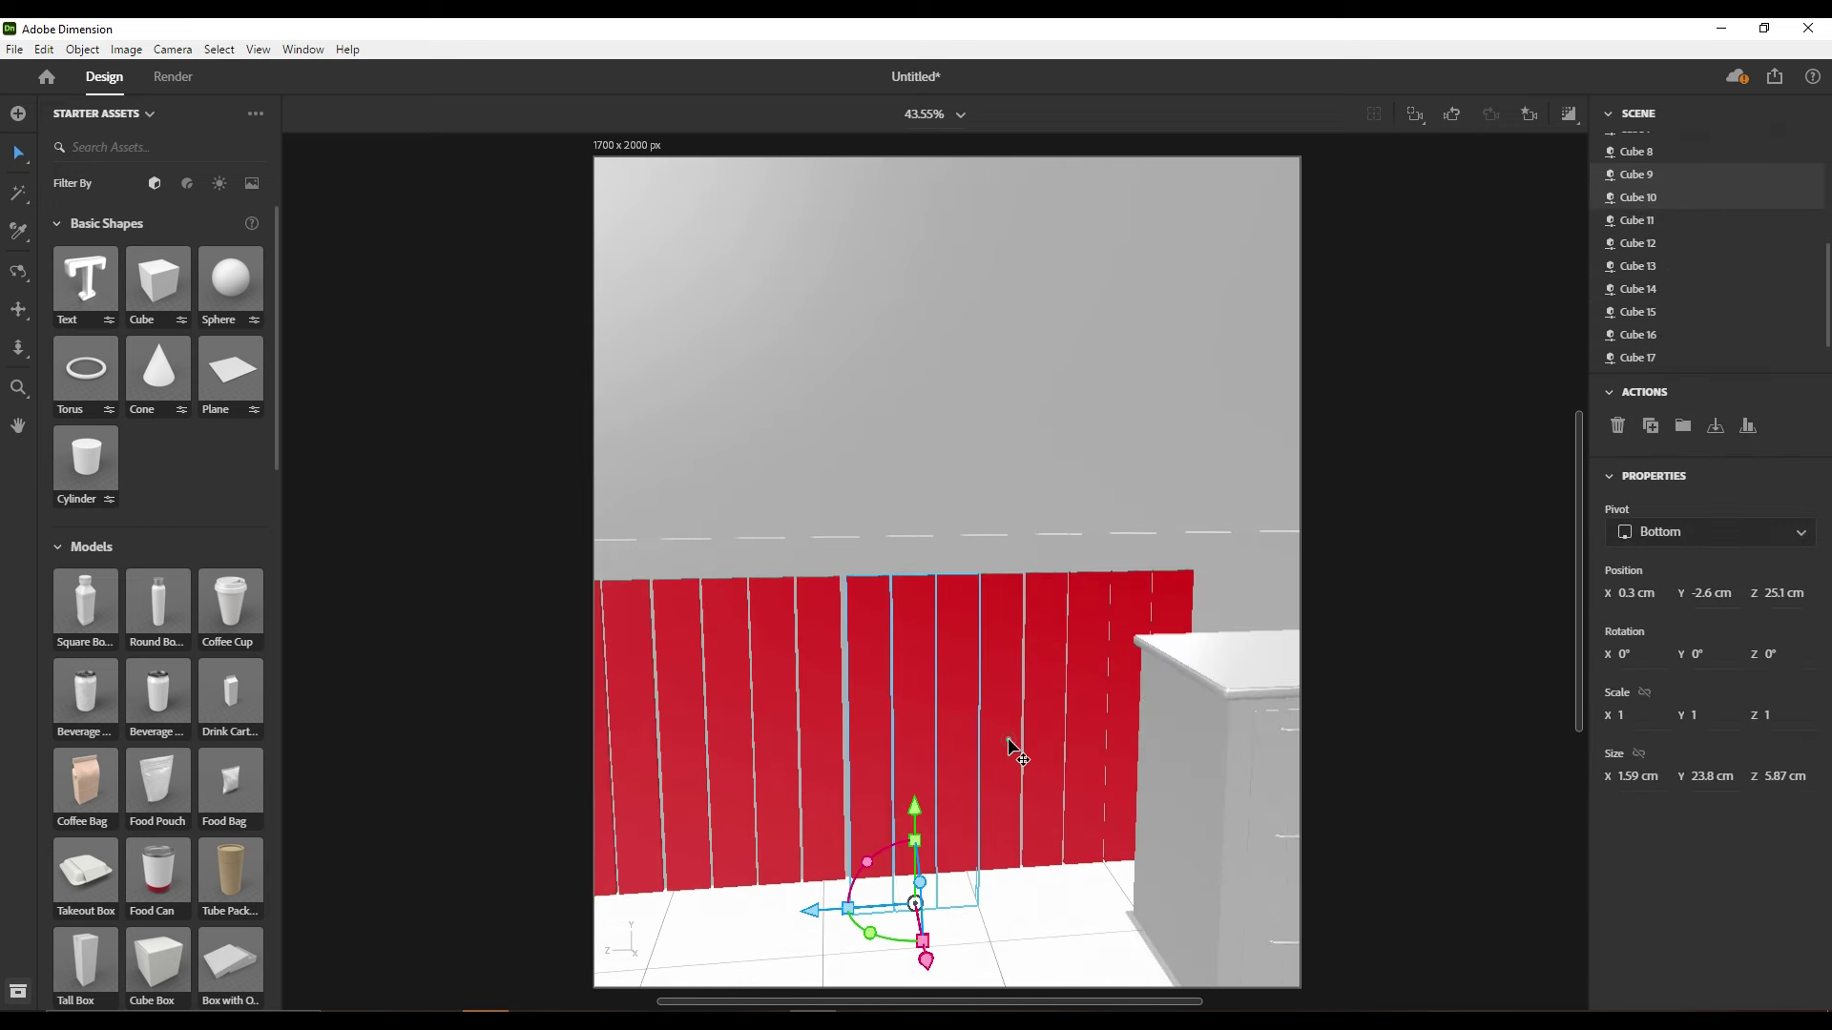
{"action": "left_click", "coordinate": [1124, 735], "text": "shift"}
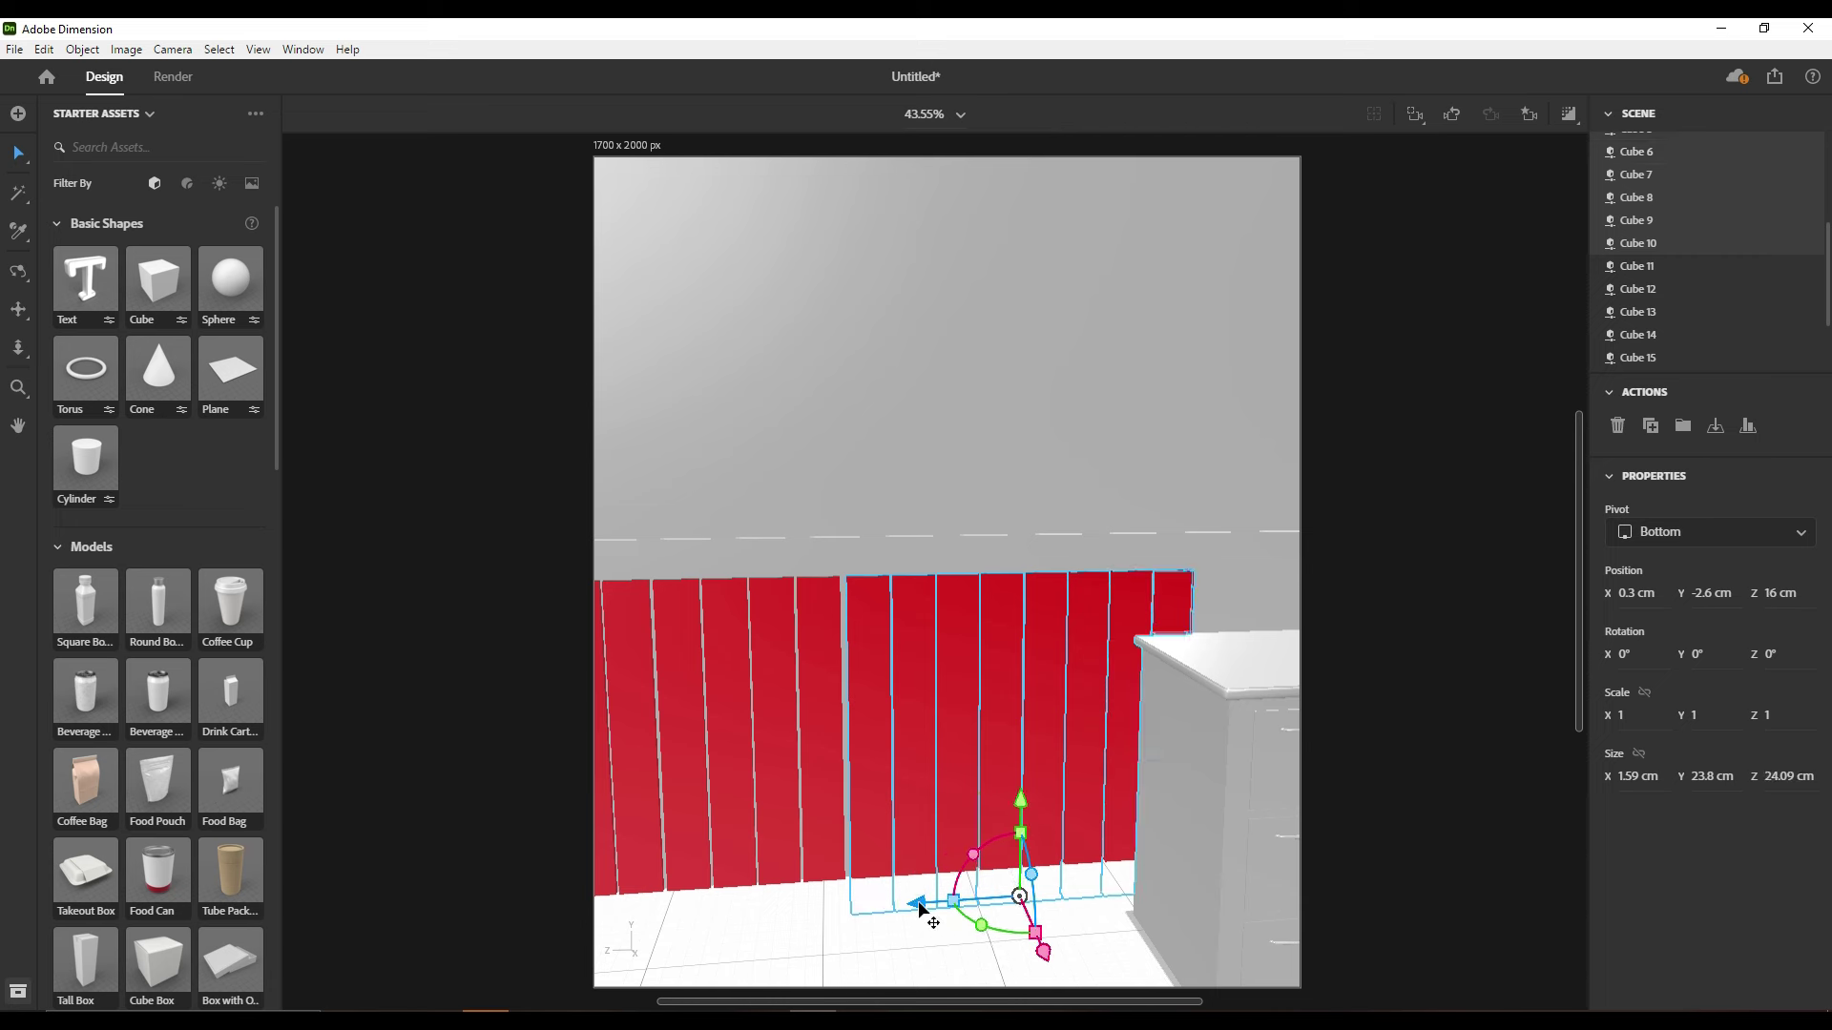
{"action": "left_click_drag", "start_coordinate": [914, 906], "coordinate": [1248, 846]}
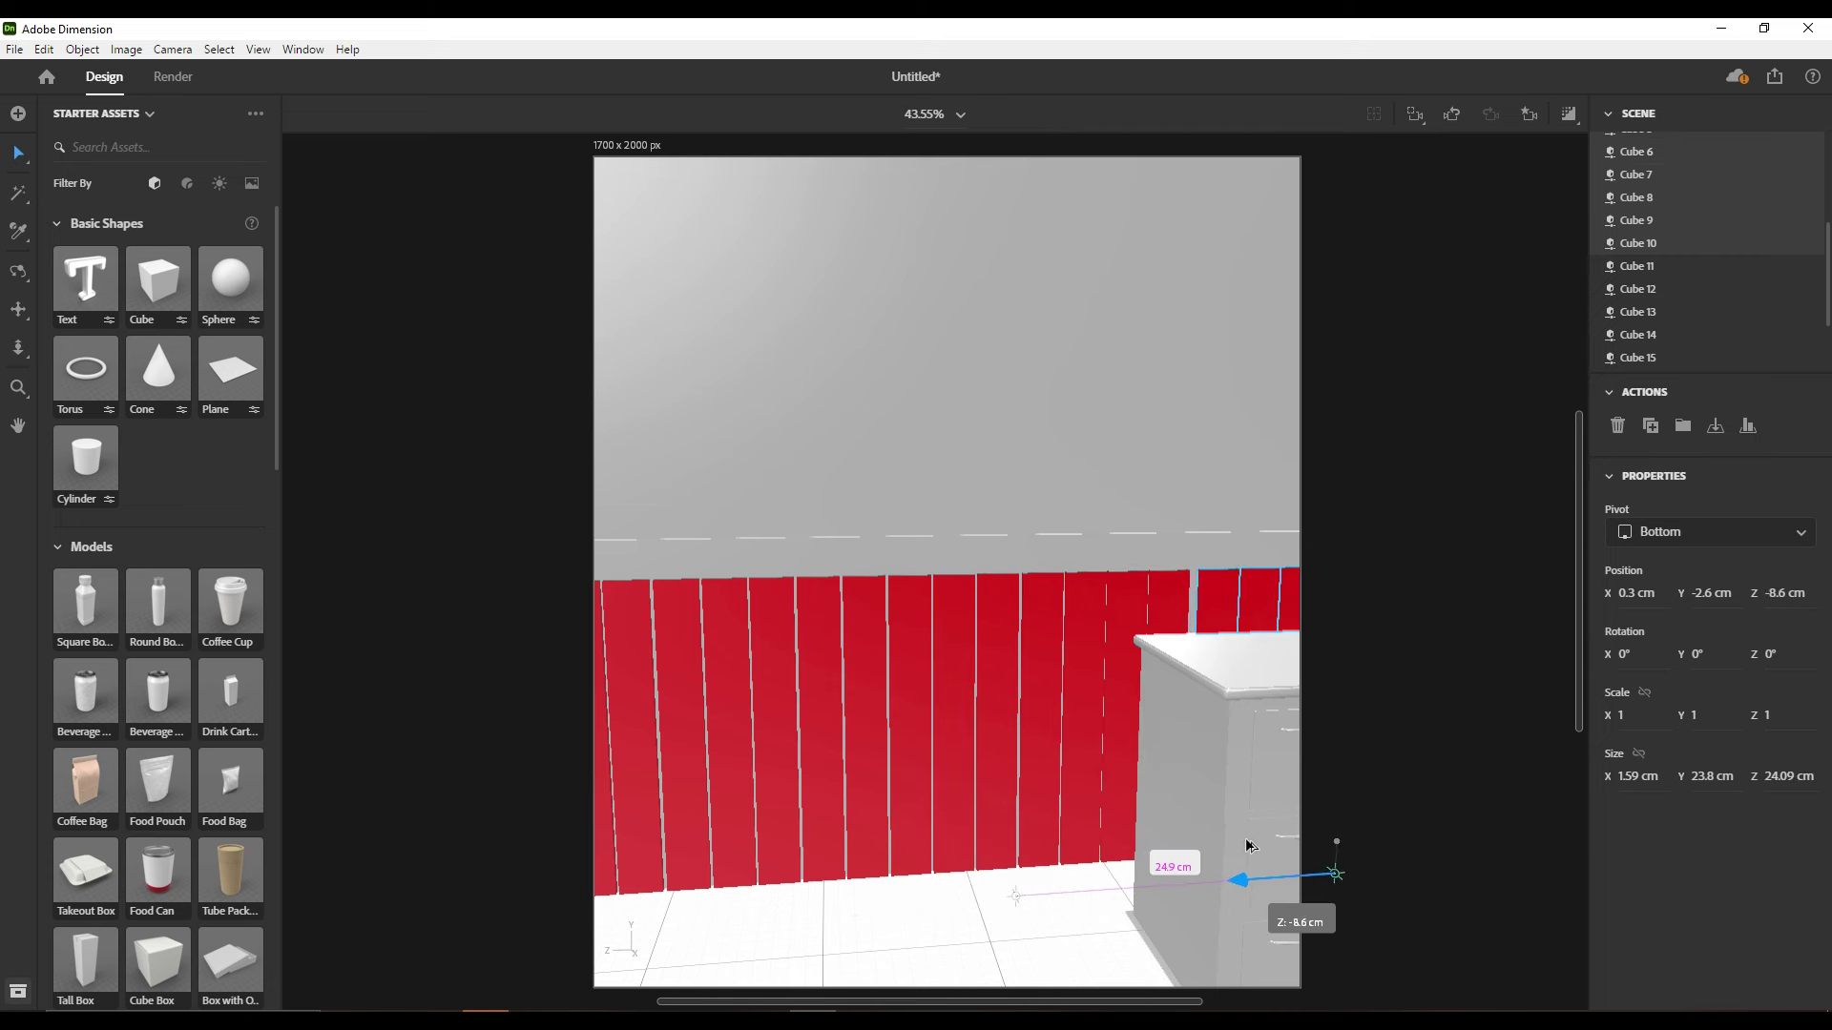
{"action": "left_click", "coordinate": [1530, 113]}
{"action": "left_click", "coordinate": [1422, 207]}
Slide the slats further along the wall and move the sink cabinet to X 14.8 cm
{"action": "left_click_drag", "start_coordinate": [997, 914], "coordinate": [1204, 918]}
{"action": "left_click", "coordinate": [1200, 932]}
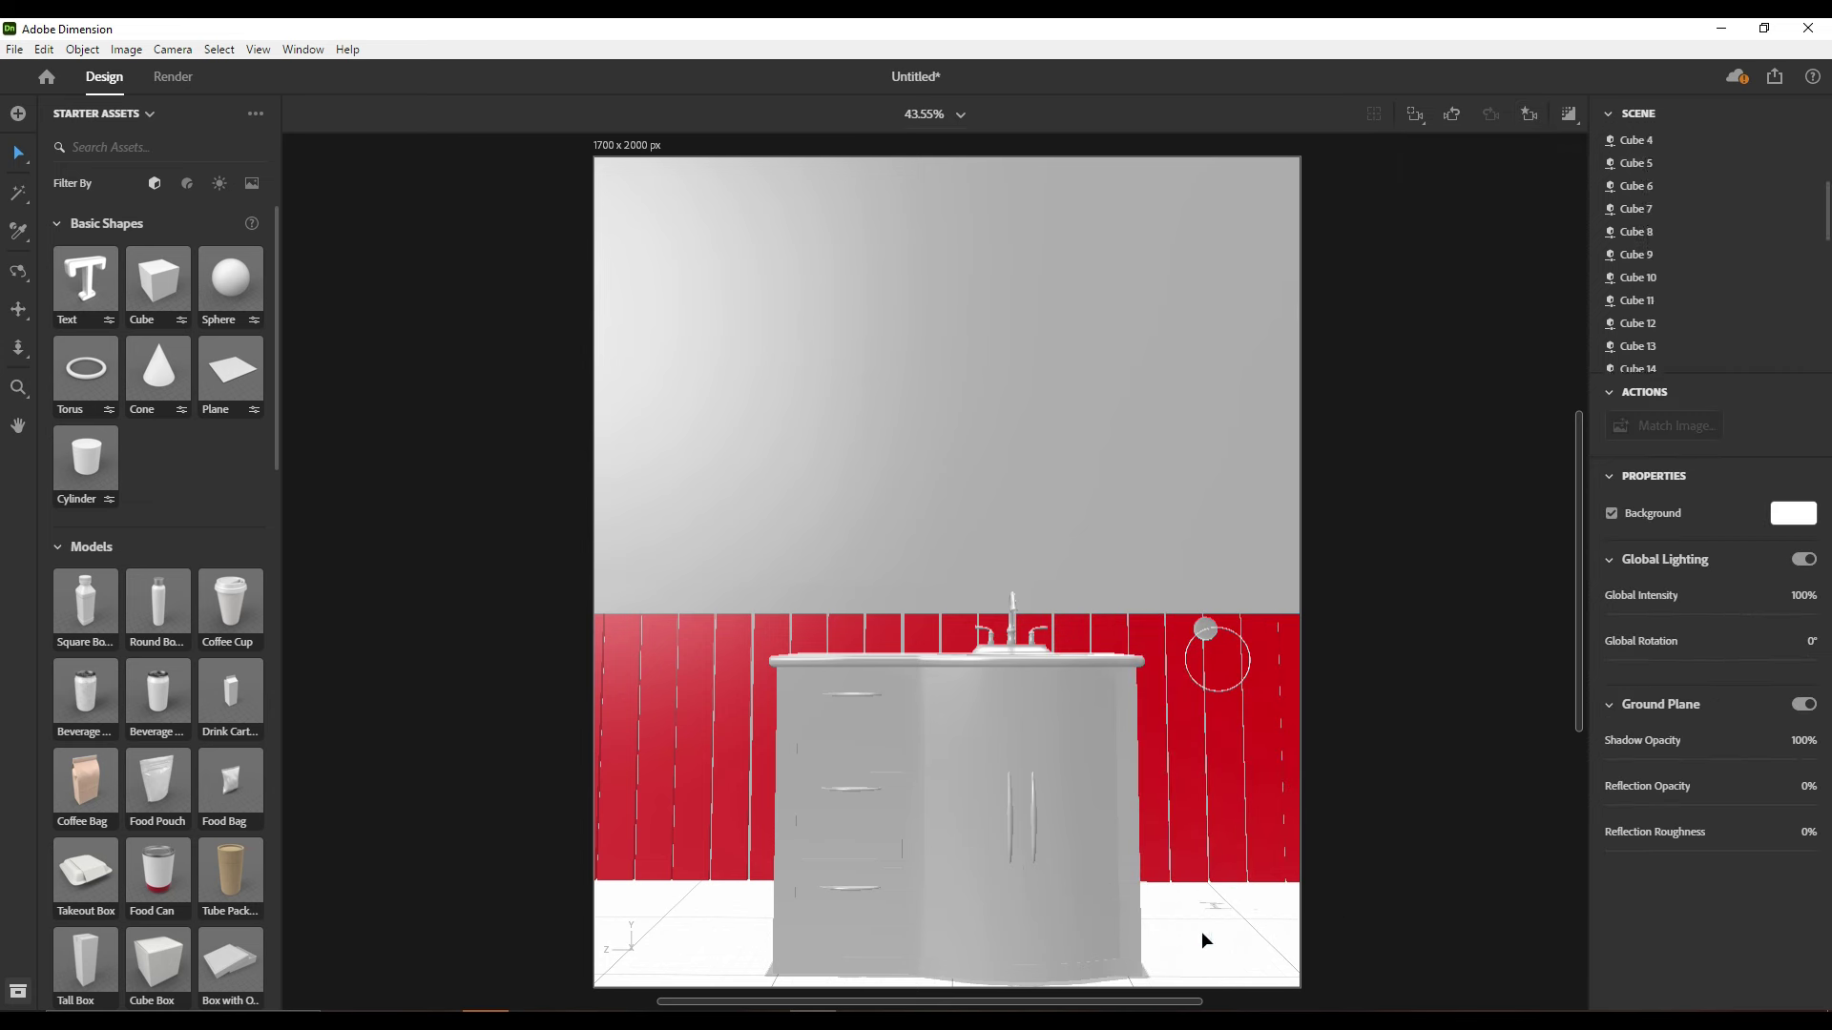
{"action": "left_click", "coordinate": [1438, 444]}
{"action": "left_click", "coordinate": [1400, 572]}
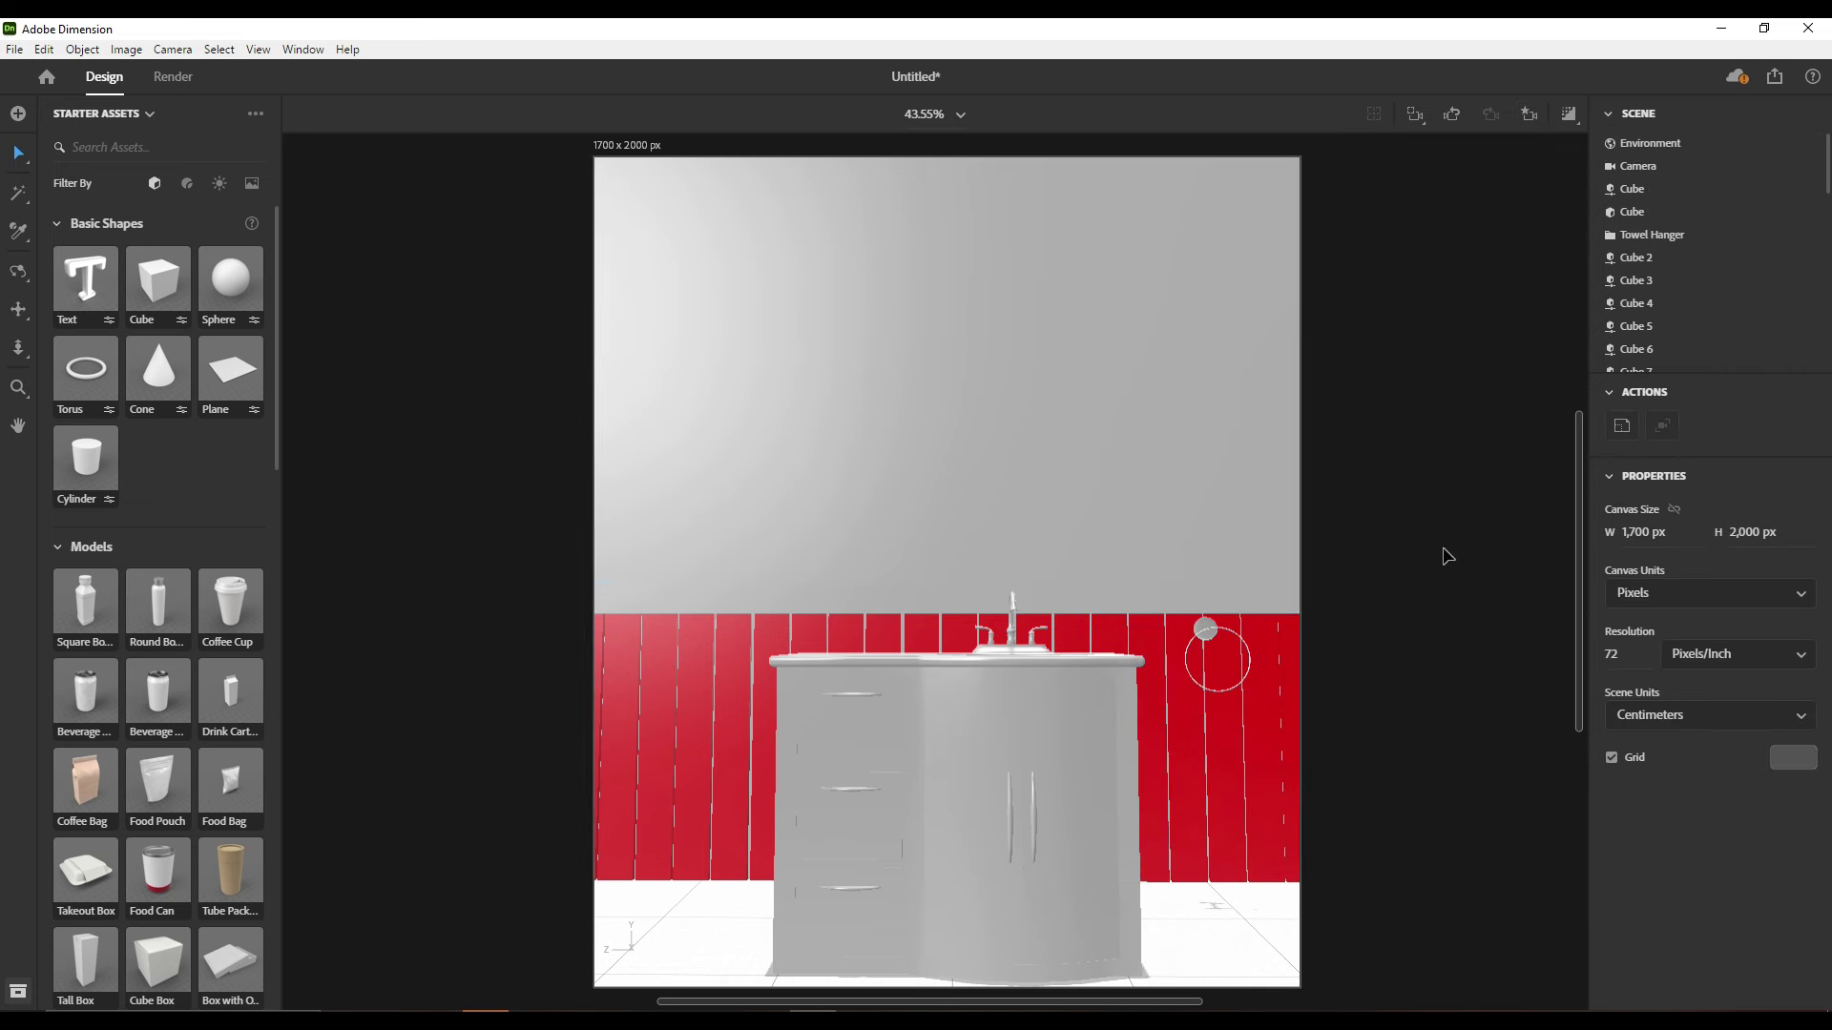
{"action": "mouse_move", "coordinate": [1336, 610]}
{"action": "right_mouse_down"}
{"action": "mouse_move", "coordinate": [1071, 666]}
{"action": "mouse_move", "coordinate": [907, 810]}
{"action": "right_mouse_up"}
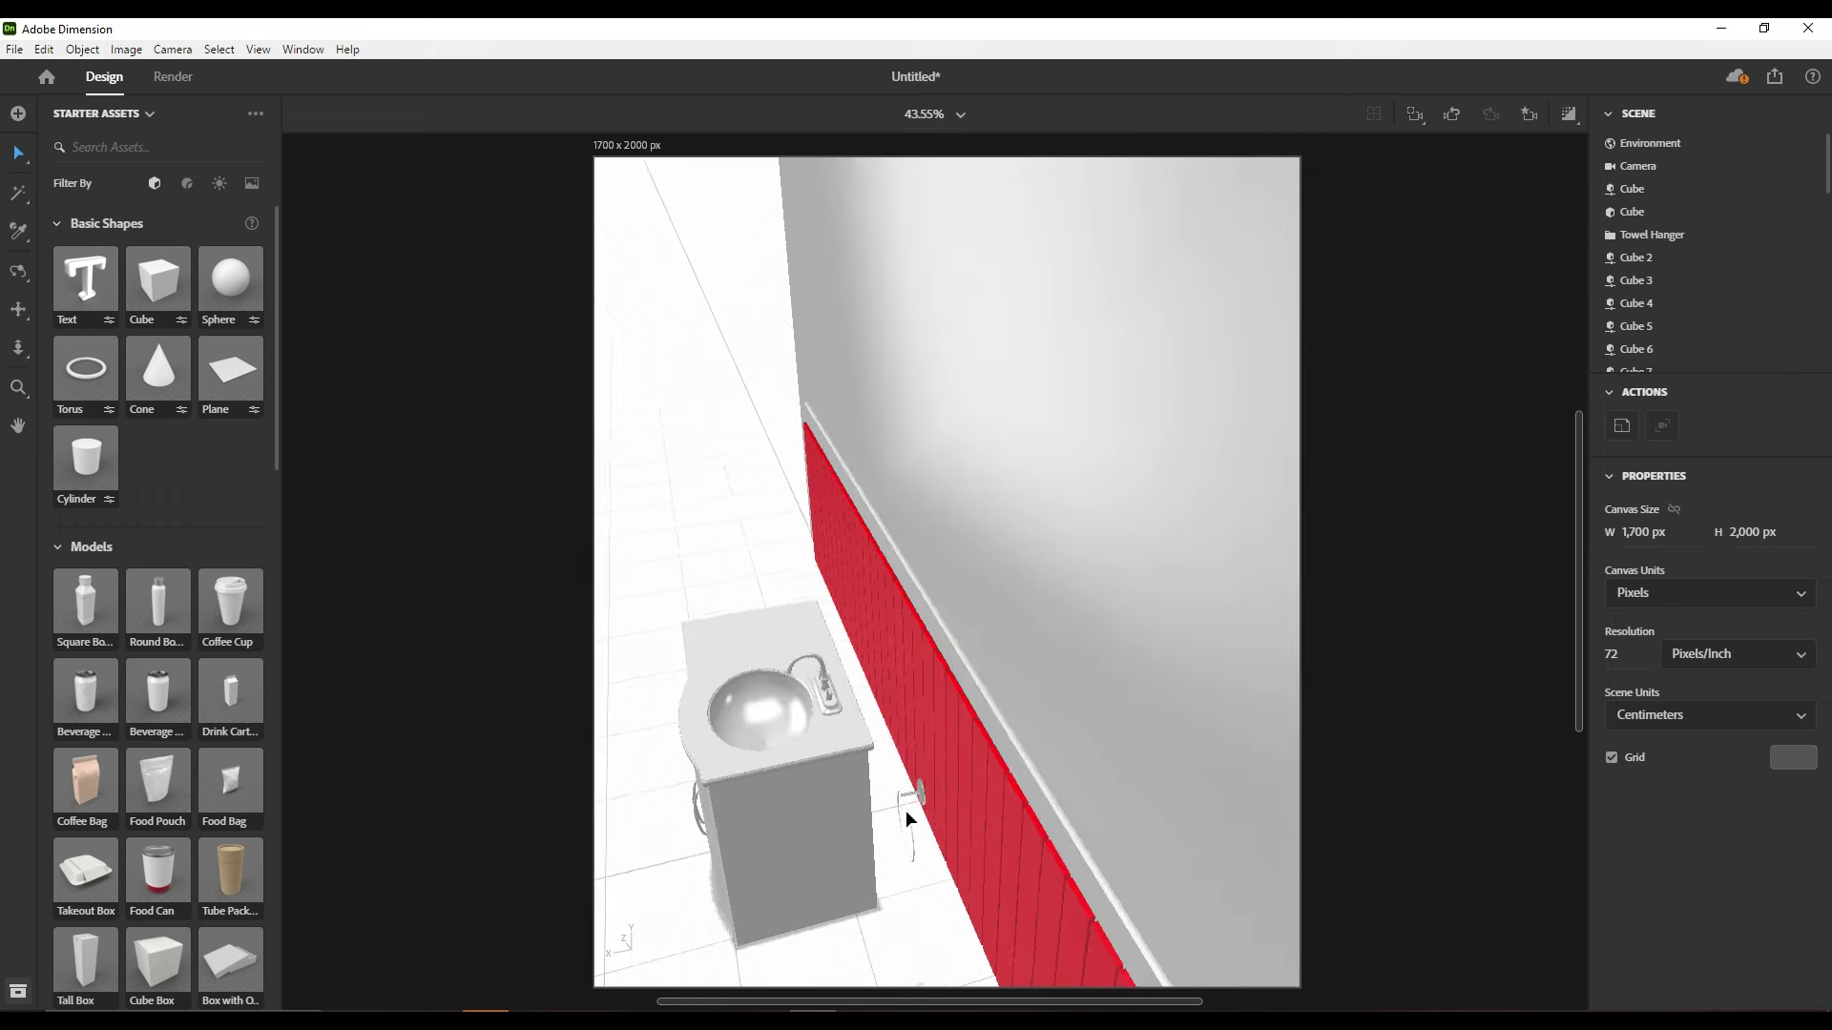
{"action": "left_click", "coordinate": [792, 830]}
{"action": "left_click_drag", "start_coordinate": [596, 797], "coordinate": [672, 787]}
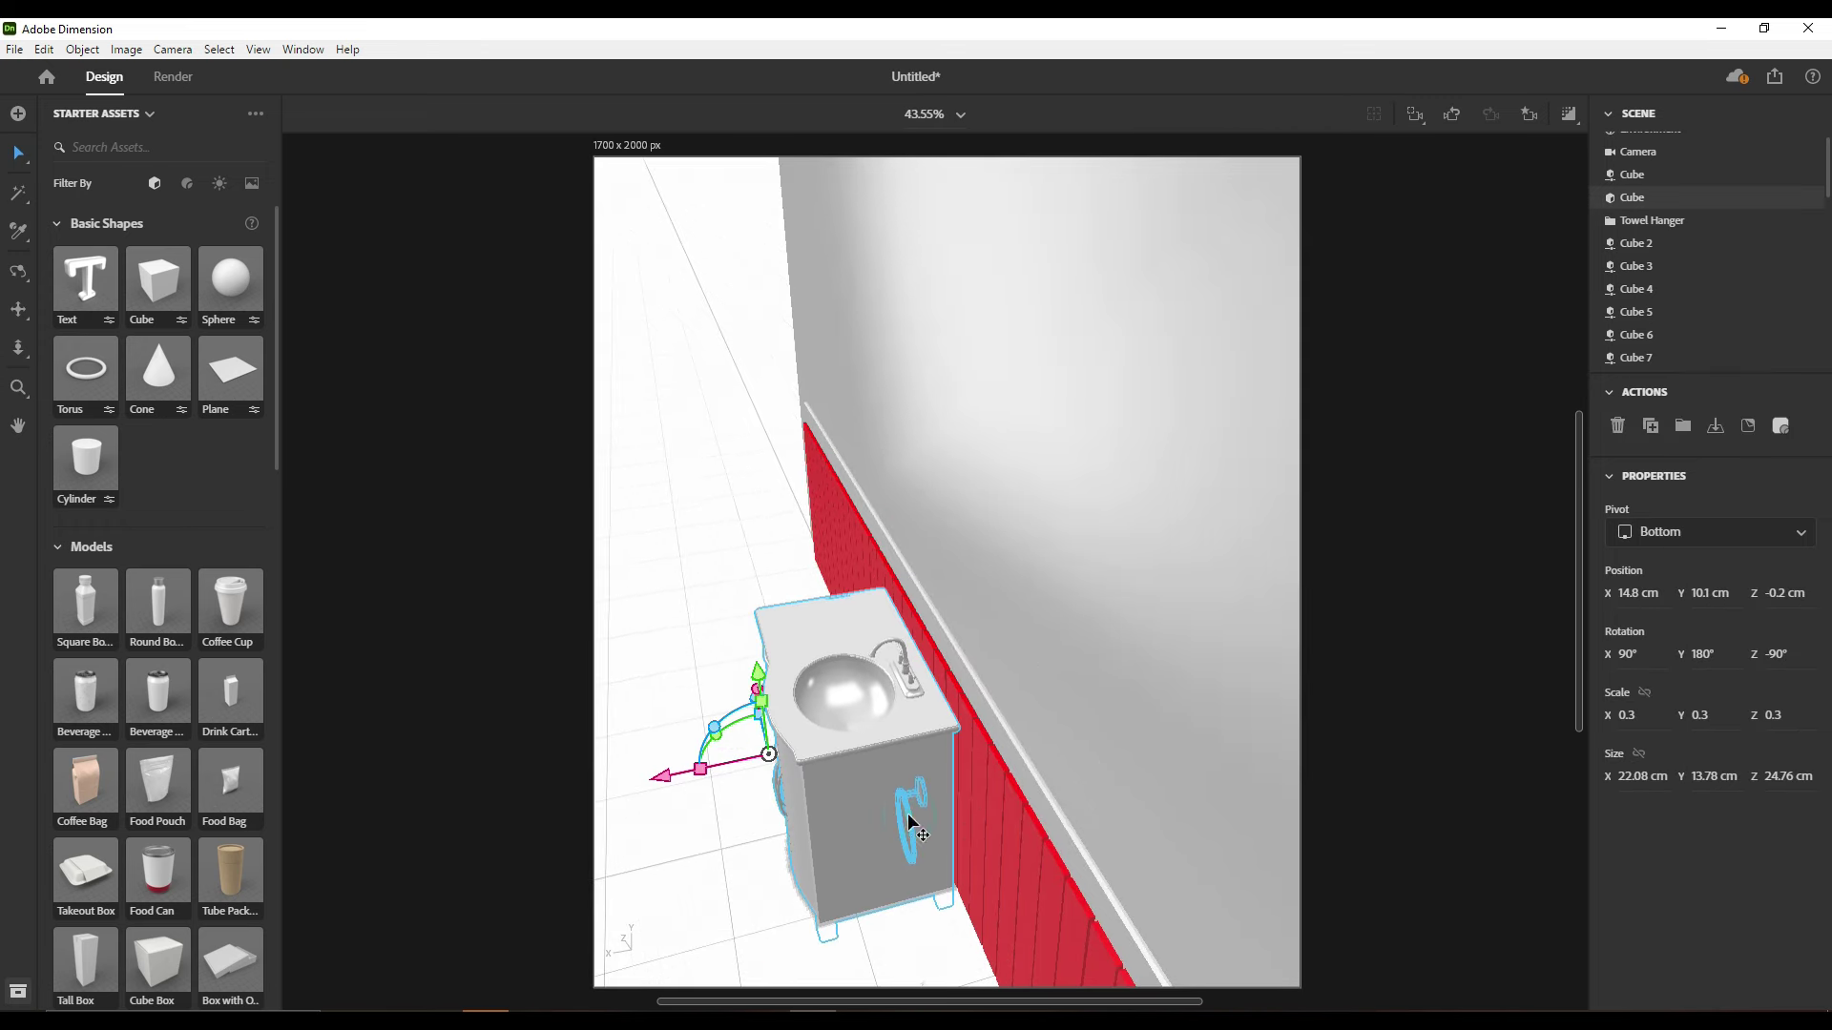
{"action": "right_click_drag", "start_coordinate": [798, 885], "coordinate": [1135, 773]}
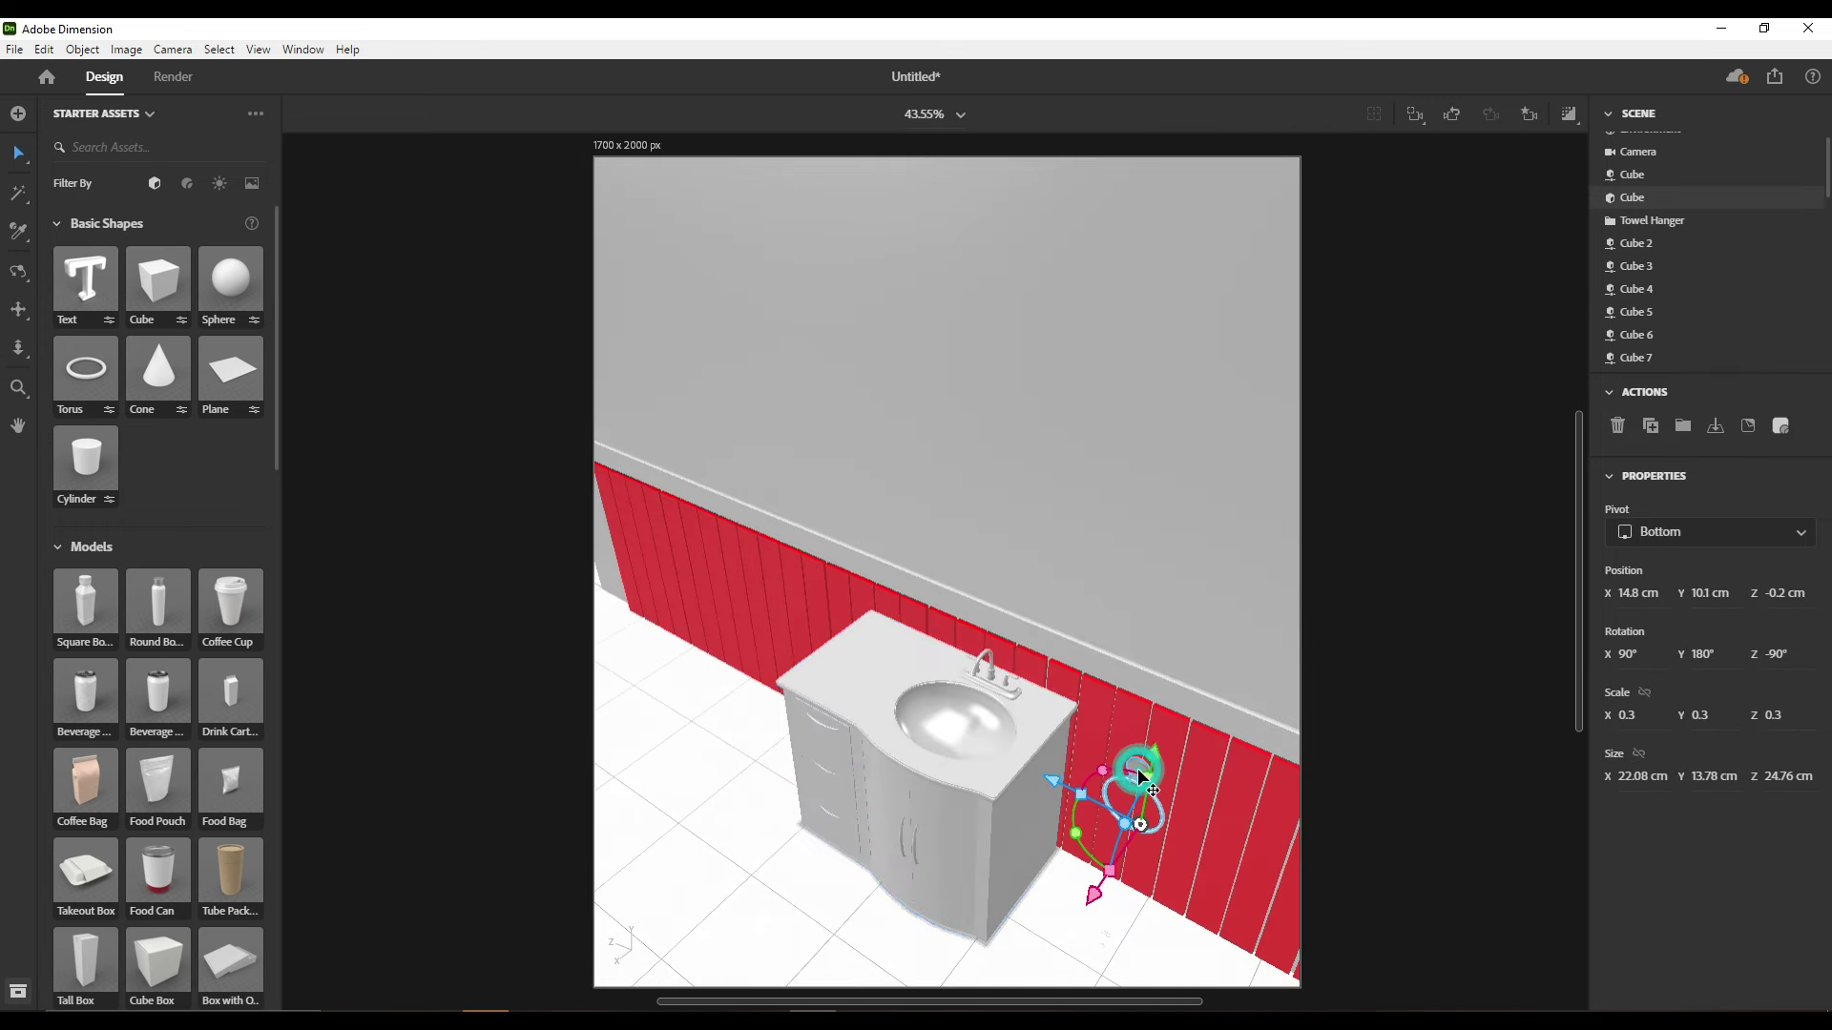
Shift and lower the towel ring, then raise the sink cabinet slightly in front view
{"action": "left_click", "coordinate": [1140, 778]}
{"action": "left_click_drag", "start_coordinate": [1102, 892], "coordinate": [1132, 844]}
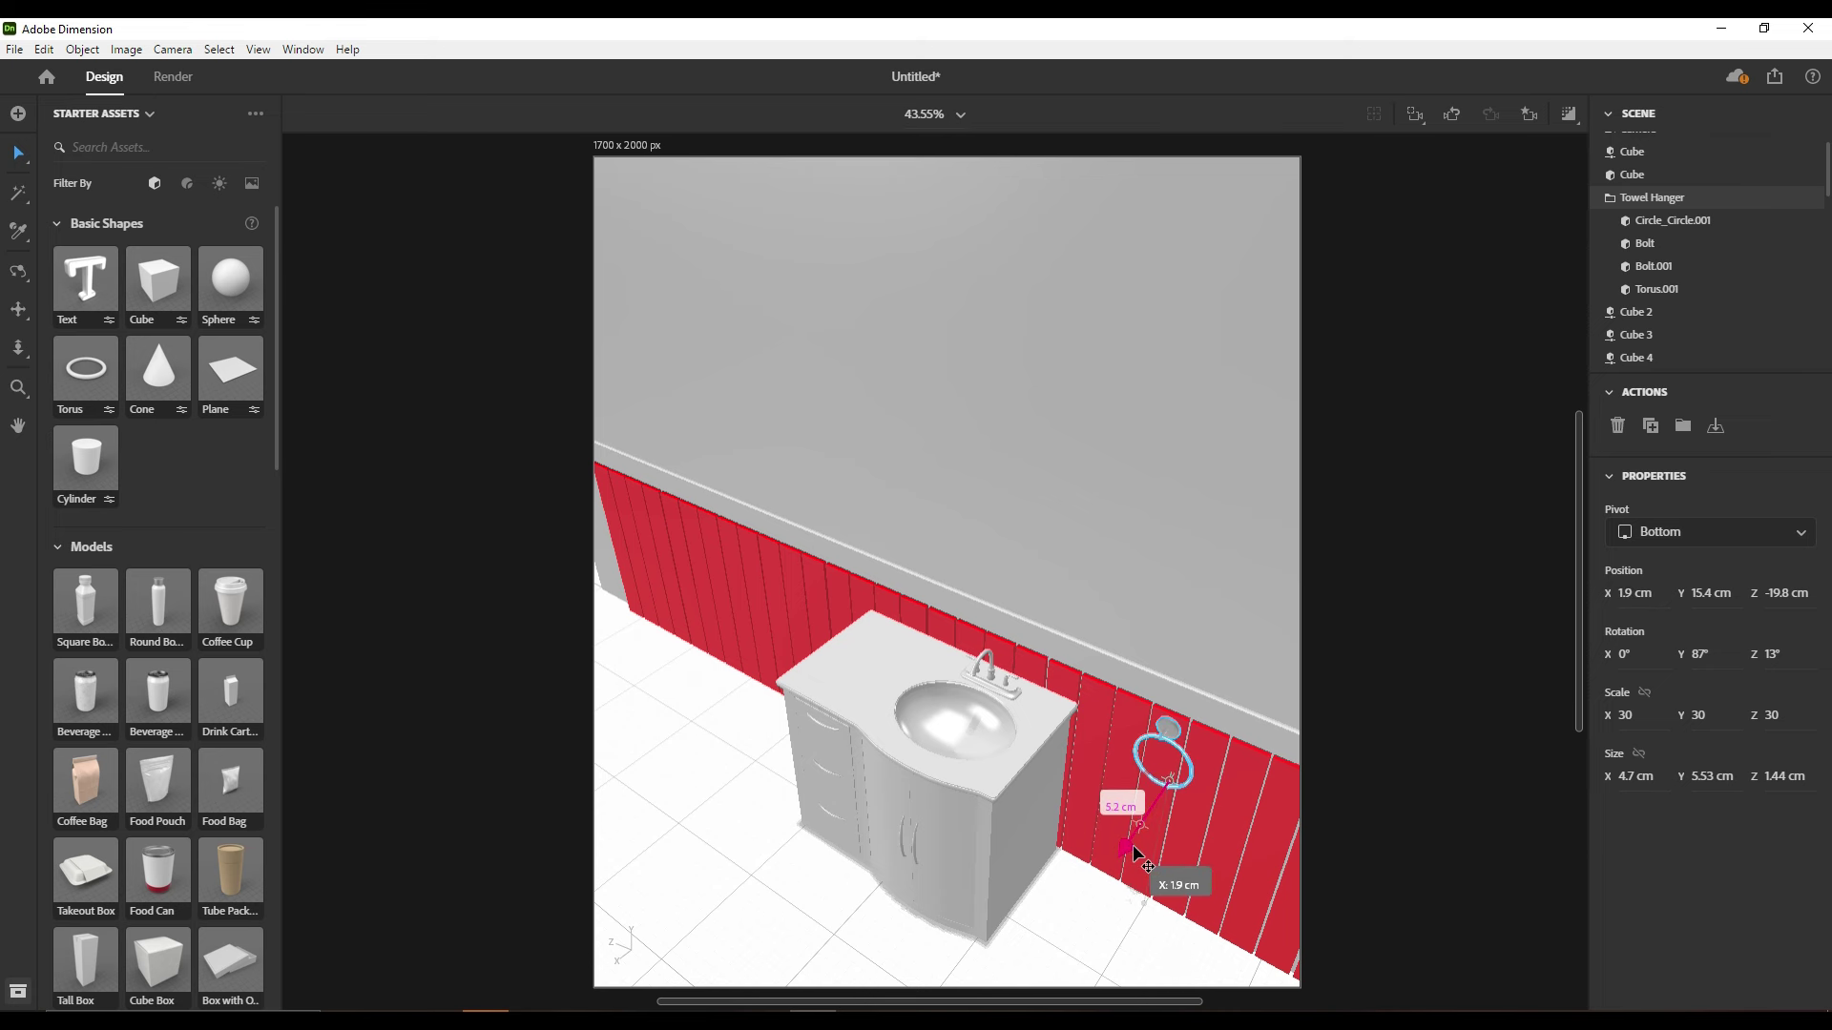
{"action": "left_click_drag", "start_coordinate": [1183, 709], "coordinate": [1182, 715]}
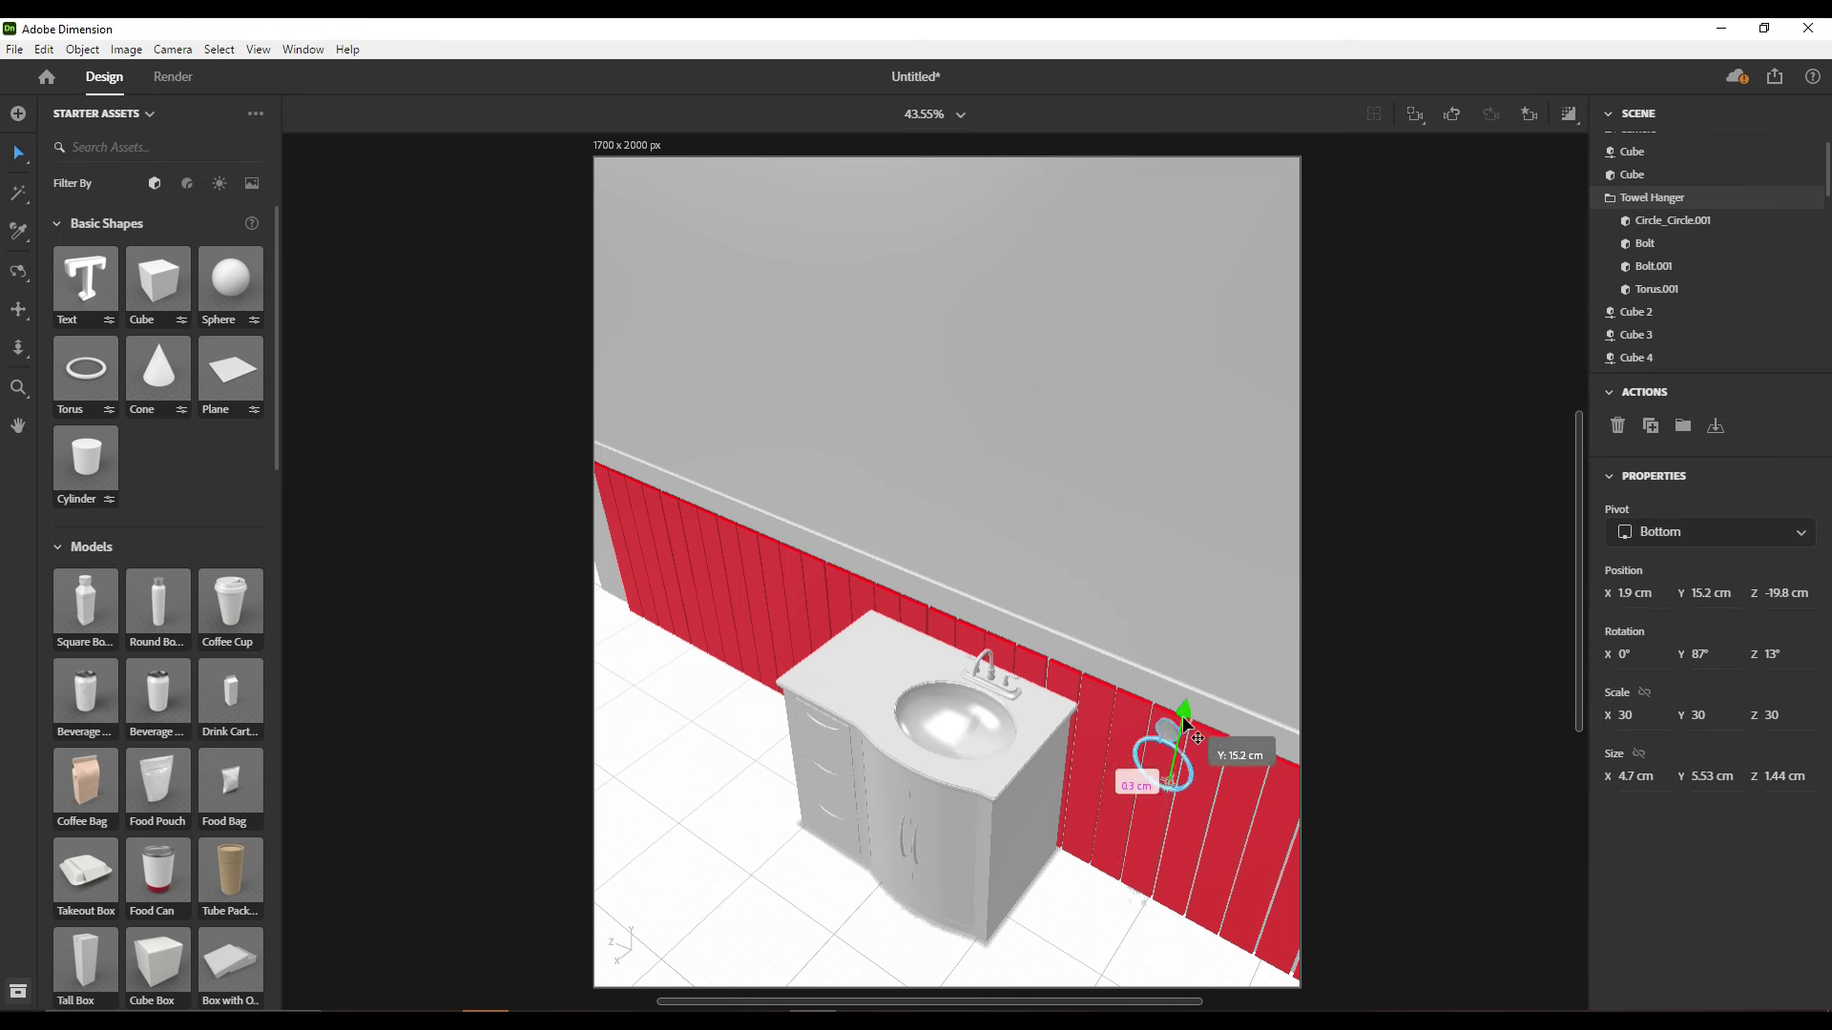
{"action": "left_click", "coordinate": [1109, 908]}
{"action": "left_click", "coordinate": [1530, 114]}
{"action": "left_click", "coordinate": [1451, 204]}
{"action": "left_click", "coordinate": [1208, 927]}
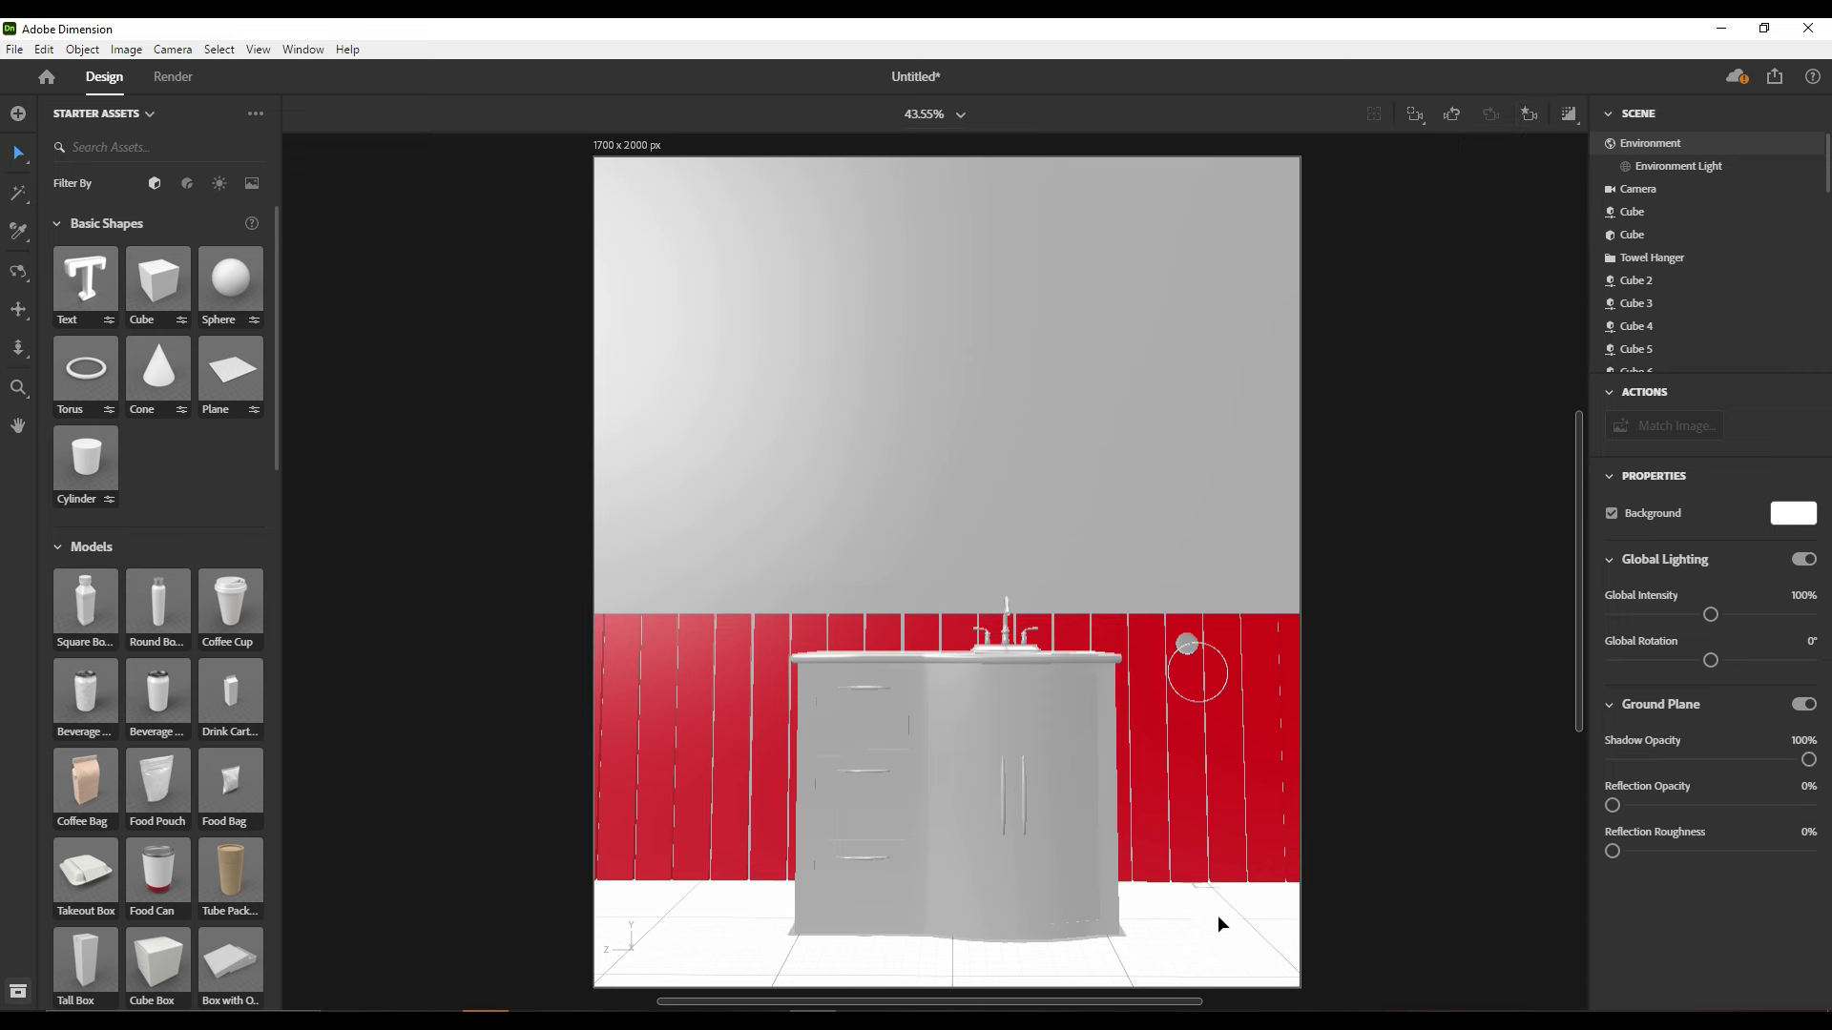
{"action": "left_click", "coordinate": [959, 763]}
{"action": "left_click_drag", "start_coordinate": [958, 679], "coordinate": [958, 645]}
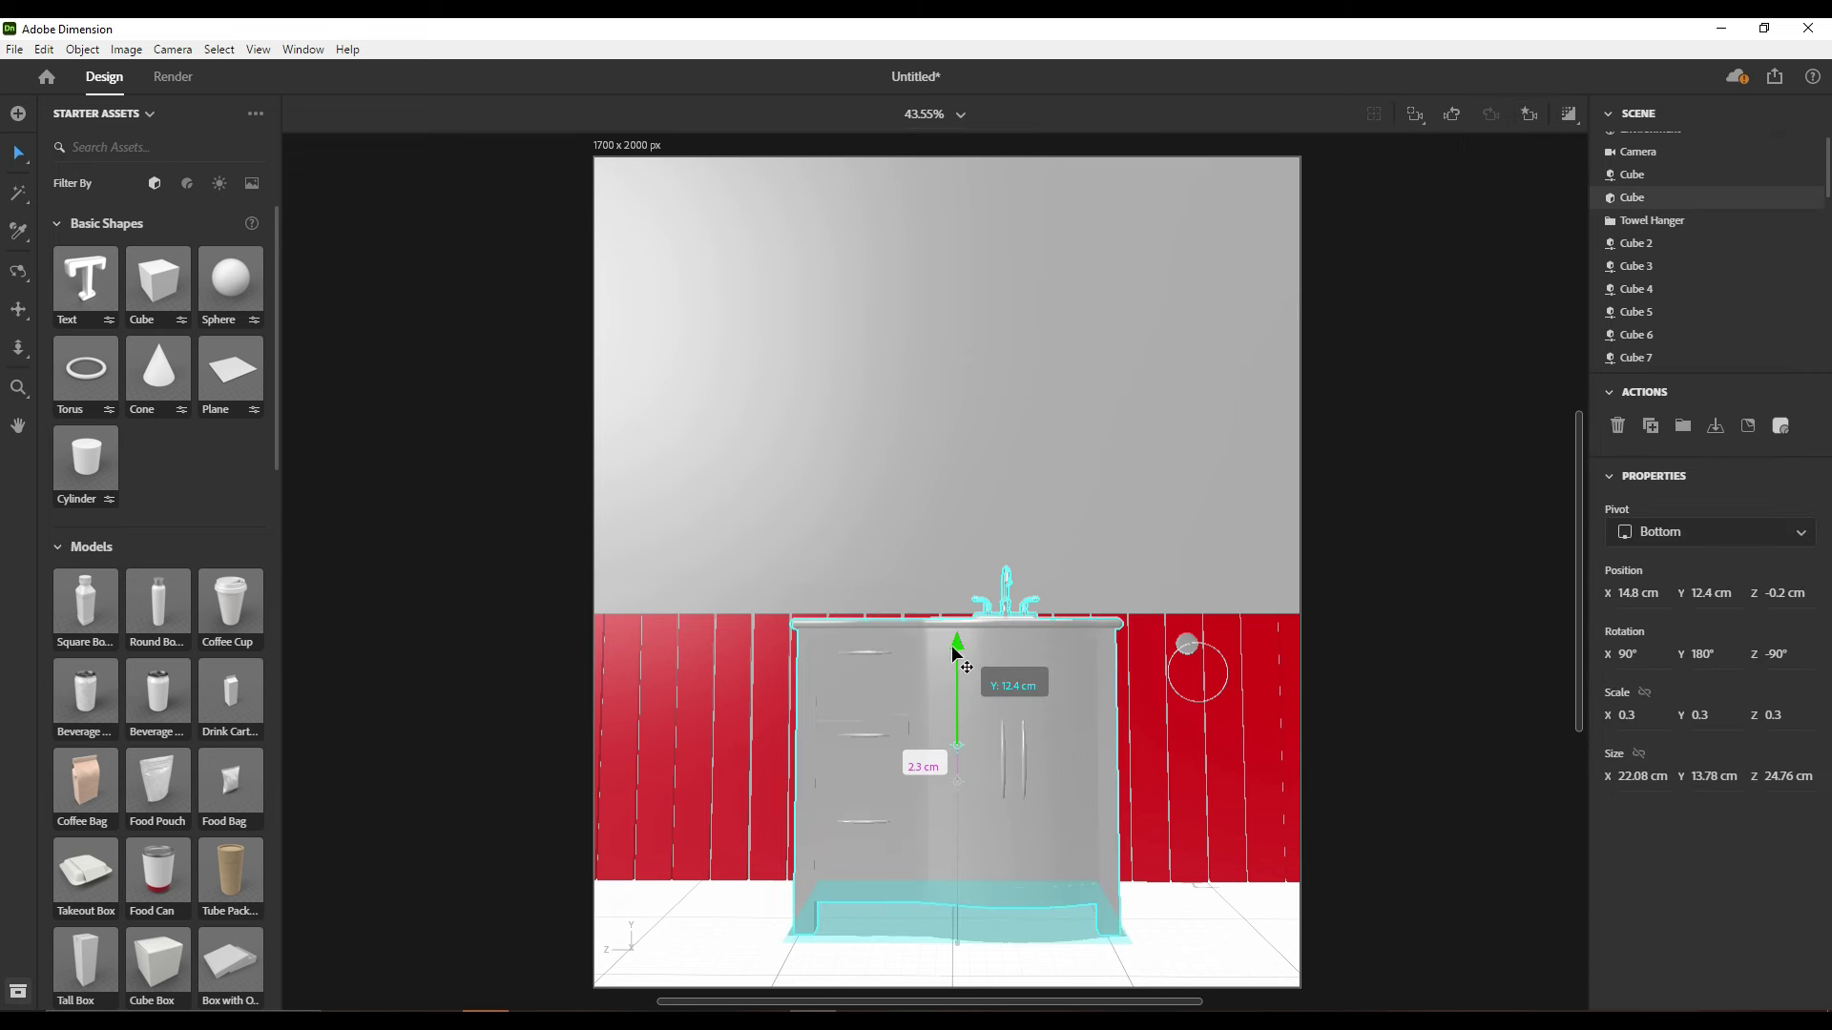
{"action": "left_click", "coordinate": [1245, 930]}
{"action": "left_click", "coordinate": [1341, 576]}
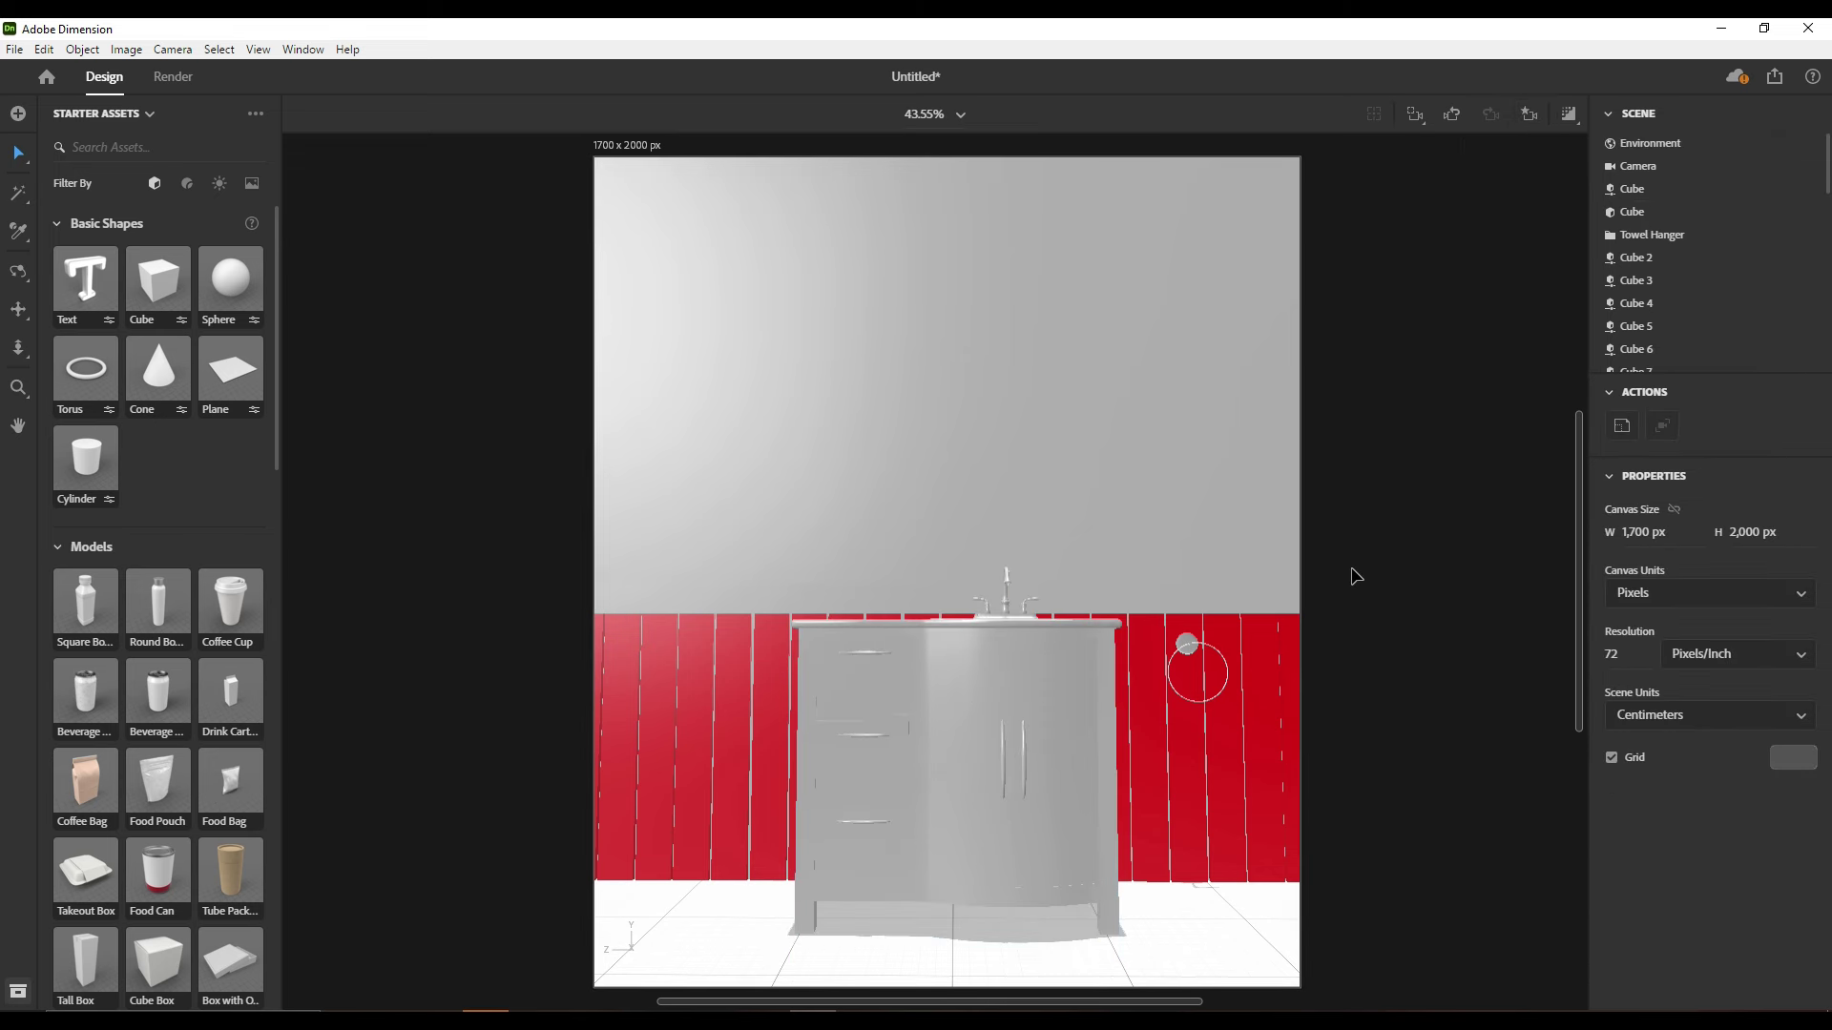
Raise all wall slats to 7 cm, group them, and jump to the close front view
{"action": "scroll", "coordinate": [1377, 770], "scroll_direction": "down", "scroll_amount": 5}
{"action": "left_click", "coordinate": [614, 771]}
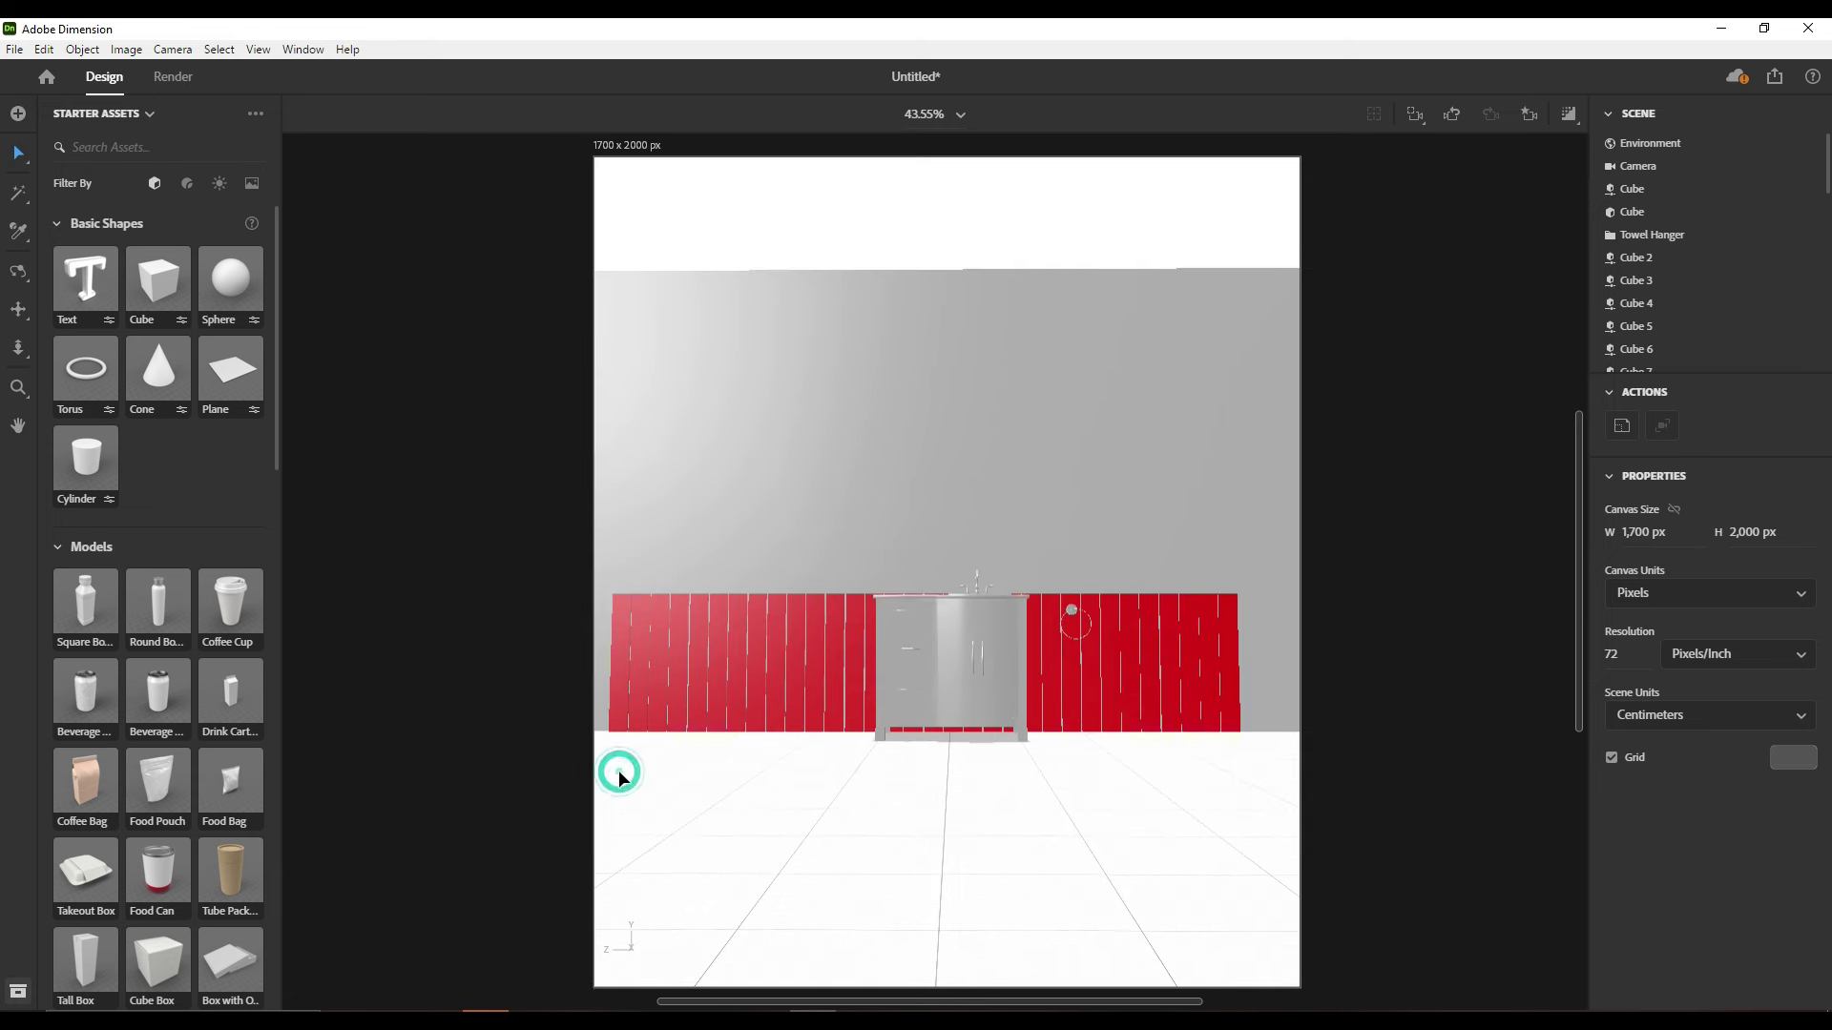
{"action": "left_click_drag", "start_coordinate": [1172, 692], "coordinate": [1280, 686]}
{"action": "mouse_move", "coordinate": [950, 647]}
{"action": "left_mouse_down"}
{"action": "mouse_move", "coordinate": [951, 585]}
{"action": "mouse_move", "coordinate": [954, 646]}
{"action": "left_mouse_up"}
{"action": "left_click", "coordinate": [82, 50]}
{"action": "left_click", "coordinate": [1142, 780]}
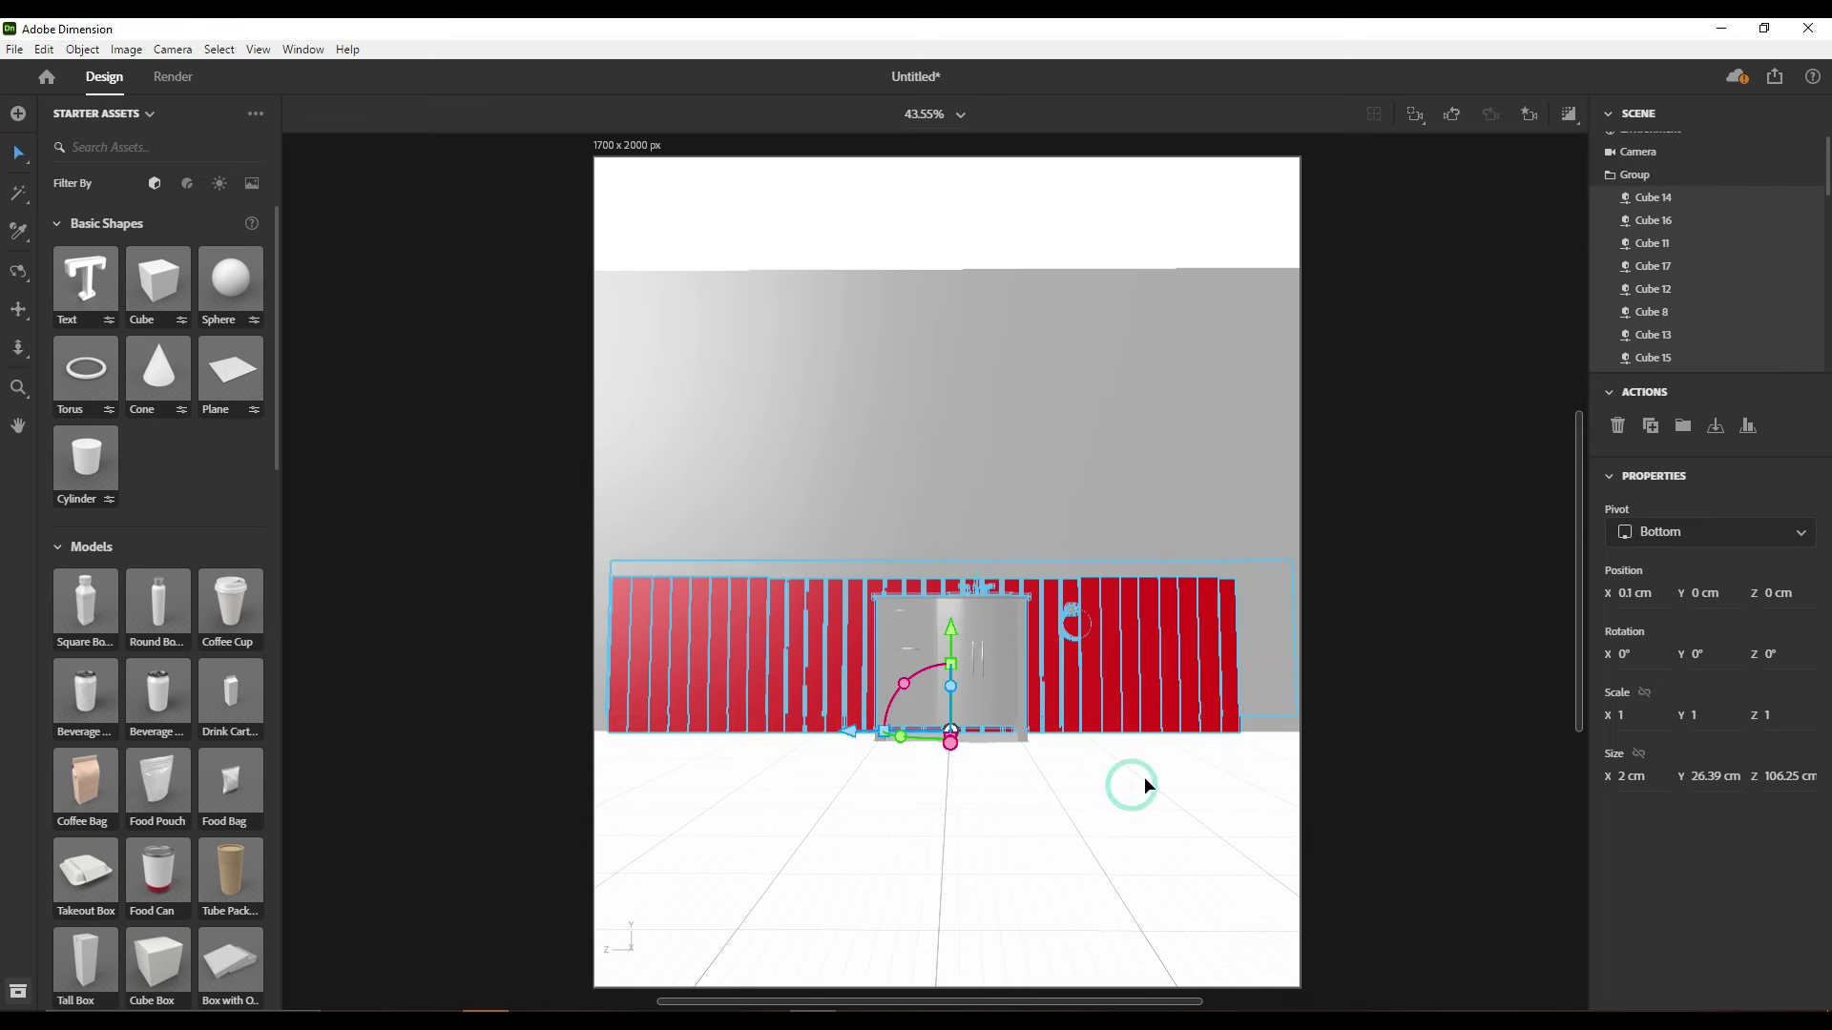
{"action": "left_click", "coordinate": [1529, 114]}
{"action": "left_click", "coordinate": [1439, 201]}
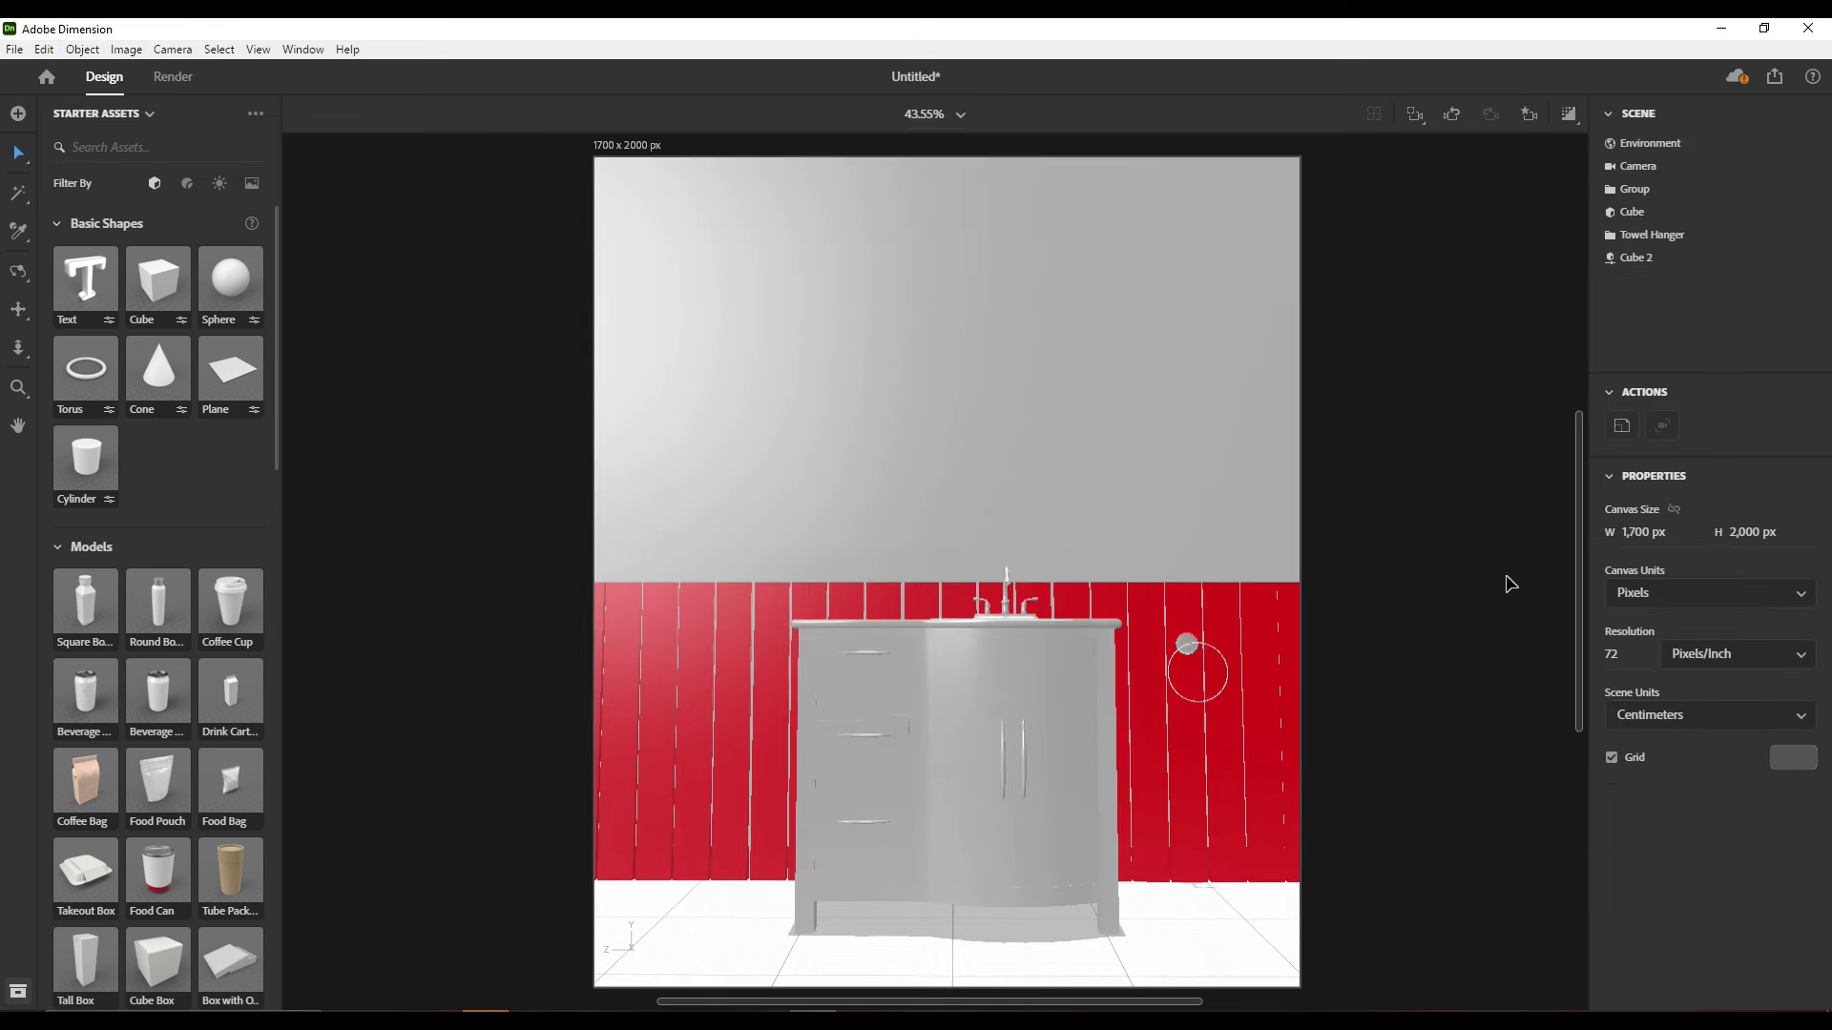
Import the Chair model and stand it upright on the floor
{"action": "key", "text": "alt+Tab"}
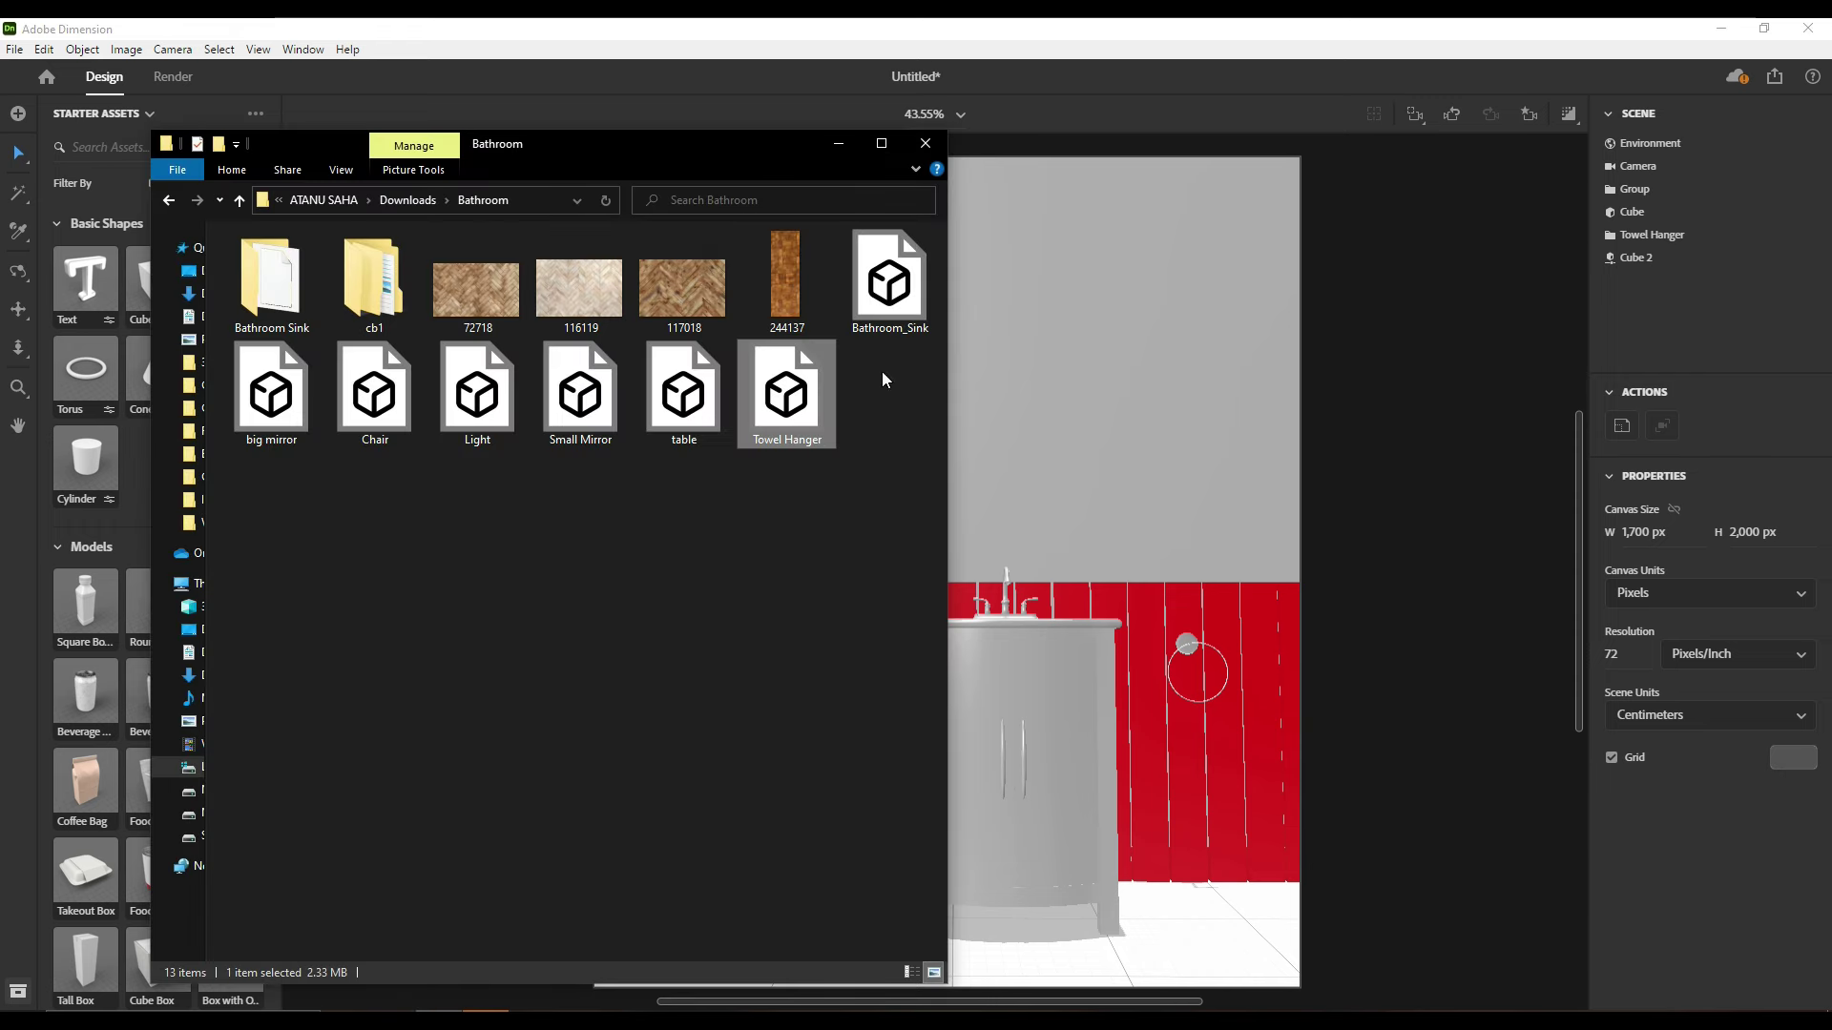
{"action": "left_click_drag", "start_coordinate": [374, 394], "coordinate": [1198, 925]}
{"action": "left_click_drag", "start_coordinate": [1071, 935], "coordinate": [1172, 926]}
{"action": "left_click_drag", "start_coordinate": [1110, 770], "coordinate": [1111, 784]}
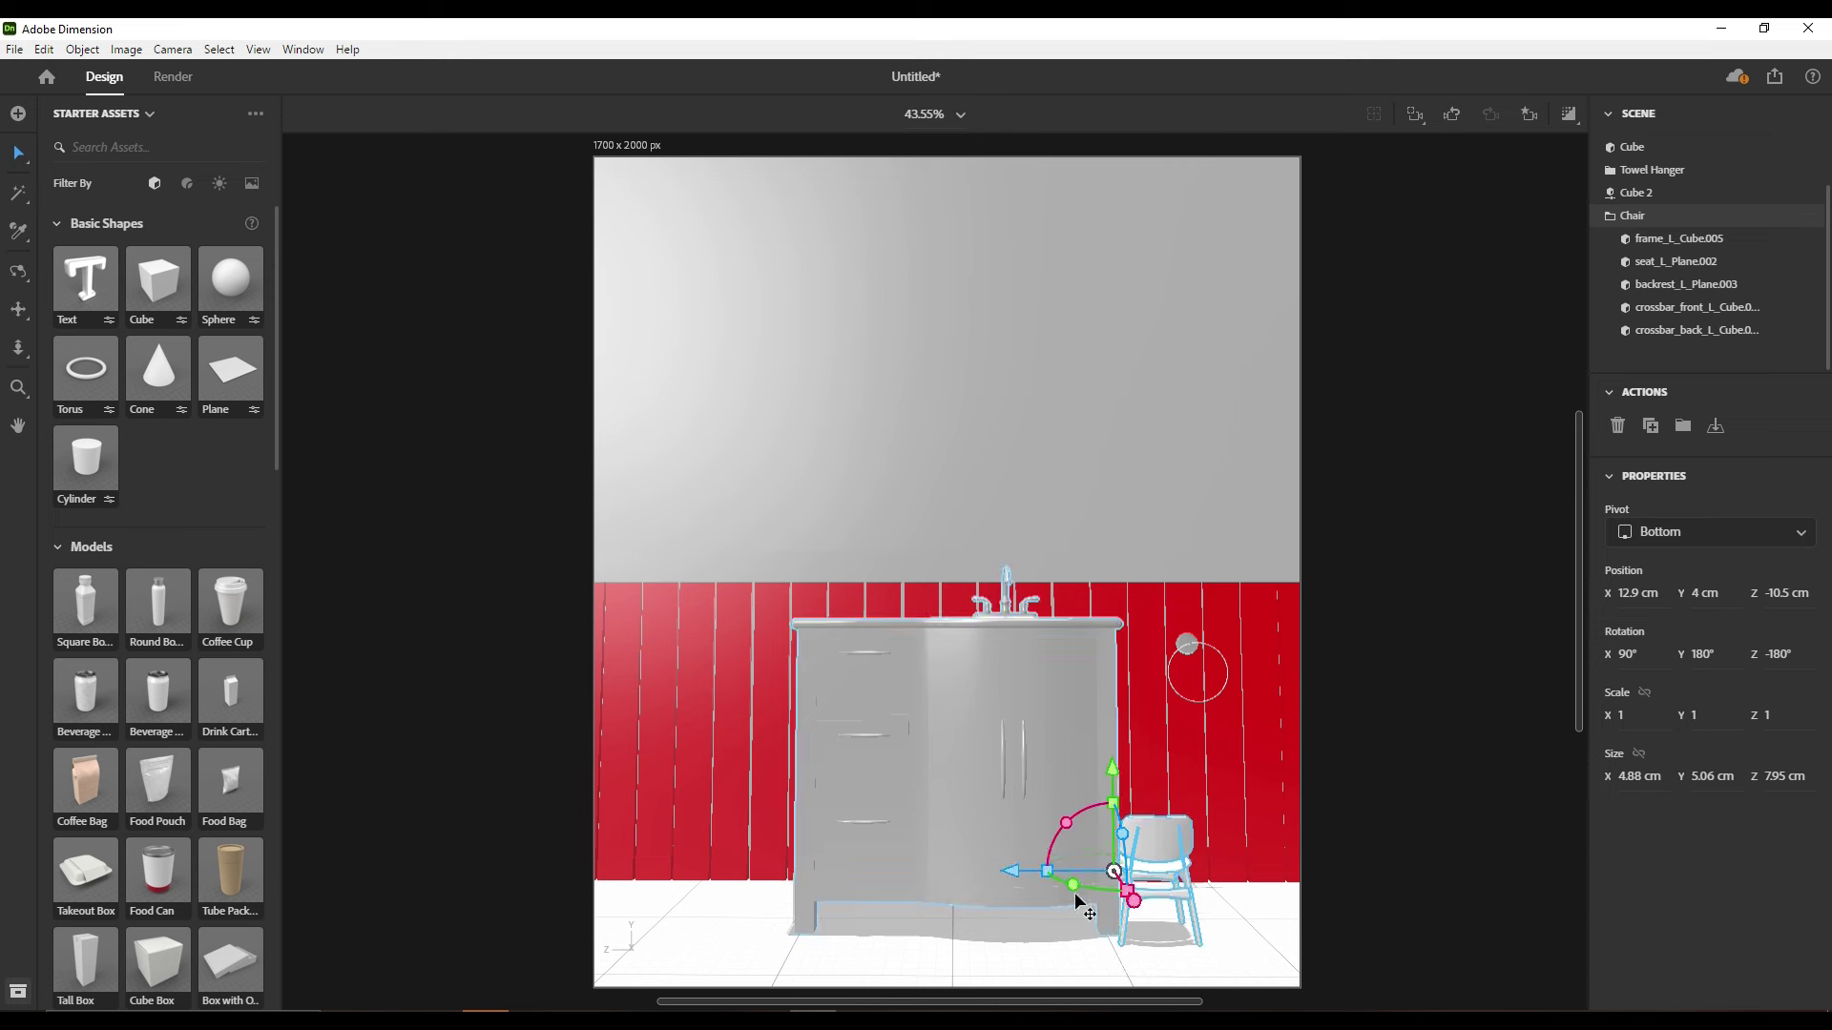
{"action": "mouse_move", "coordinate": [1069, 844]}
{"action": "left_mouse_down"}
{"action": "mouse_move", "coordinate": [935, 897]}
{"action": "mouse_move", "coordinate": [683, 890]}
{"action": "mouse_move", "coordinate": [700, 891]}
{"action": "left_mouse_up"}
Try trial chair scales: 3, then width 1.5 and depth 0.5
{"action": "type", "text": "3"}
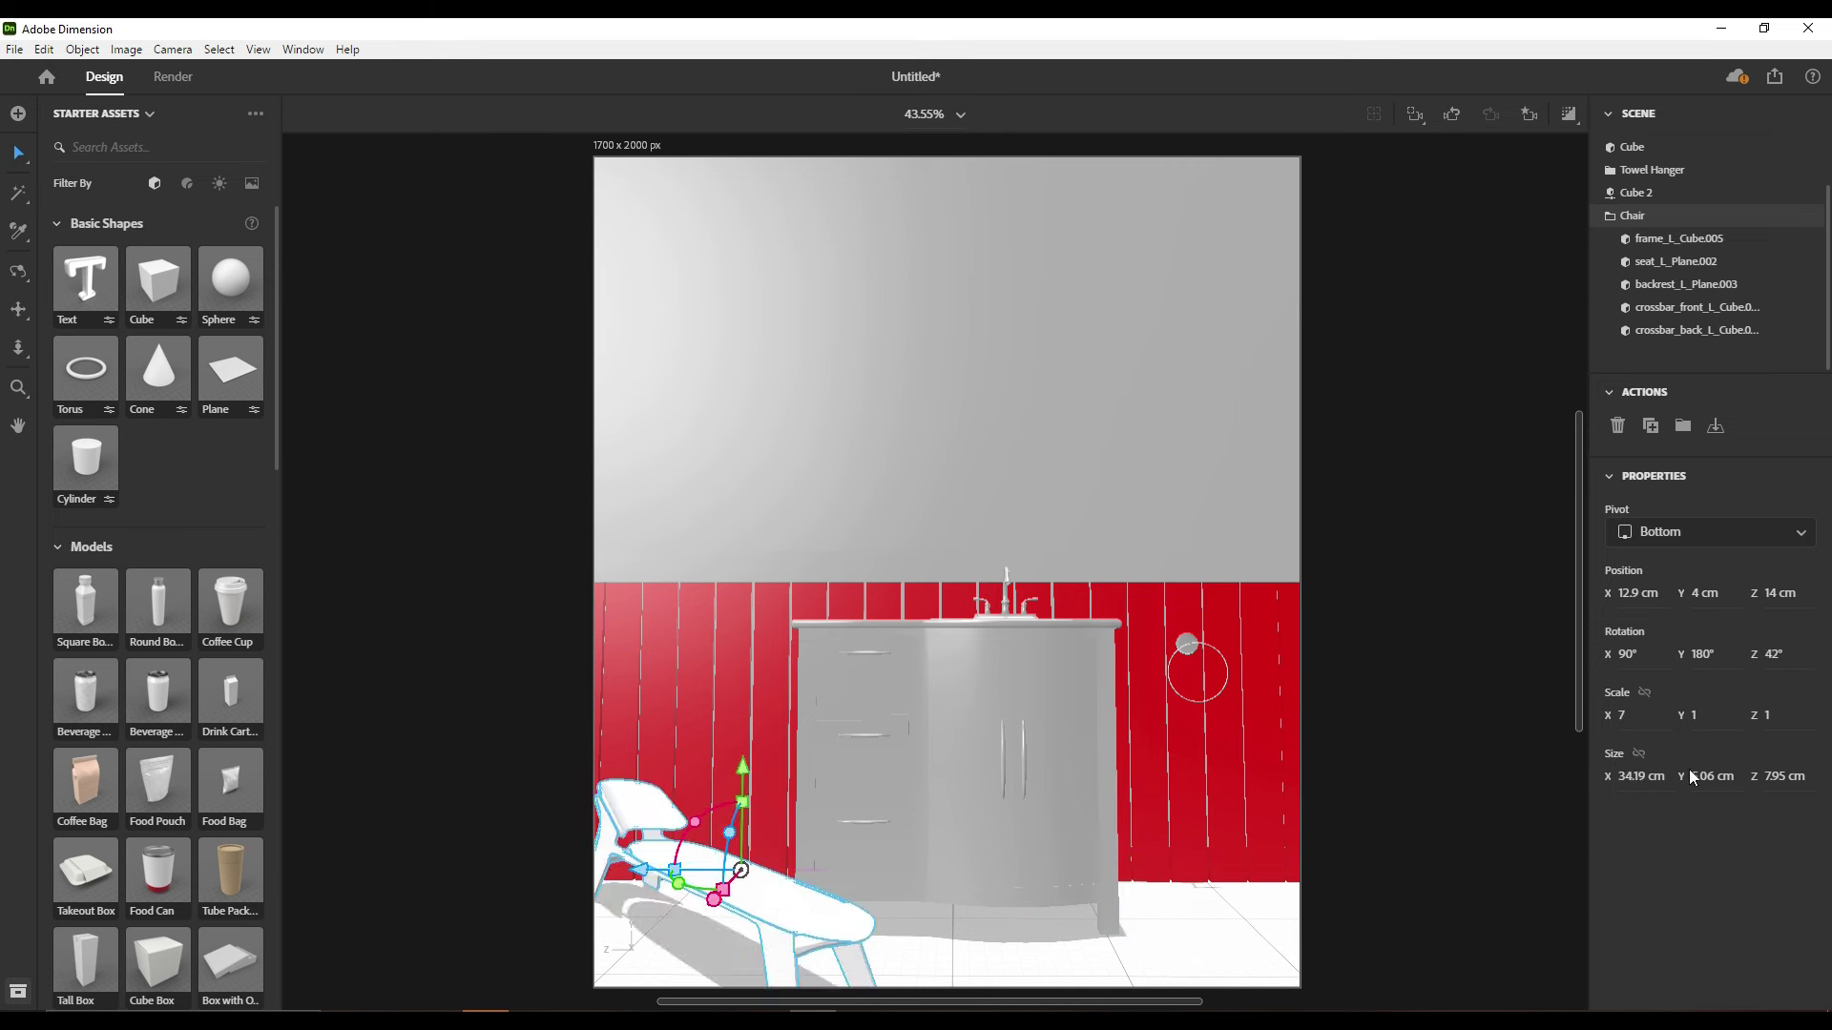
{"action": "key", "text": "Tab"}
{"action": "type", "text": "3"}
{"action": "left_click", "coordinate": [1770, 718]}
{"action": "type", "text": "3"}
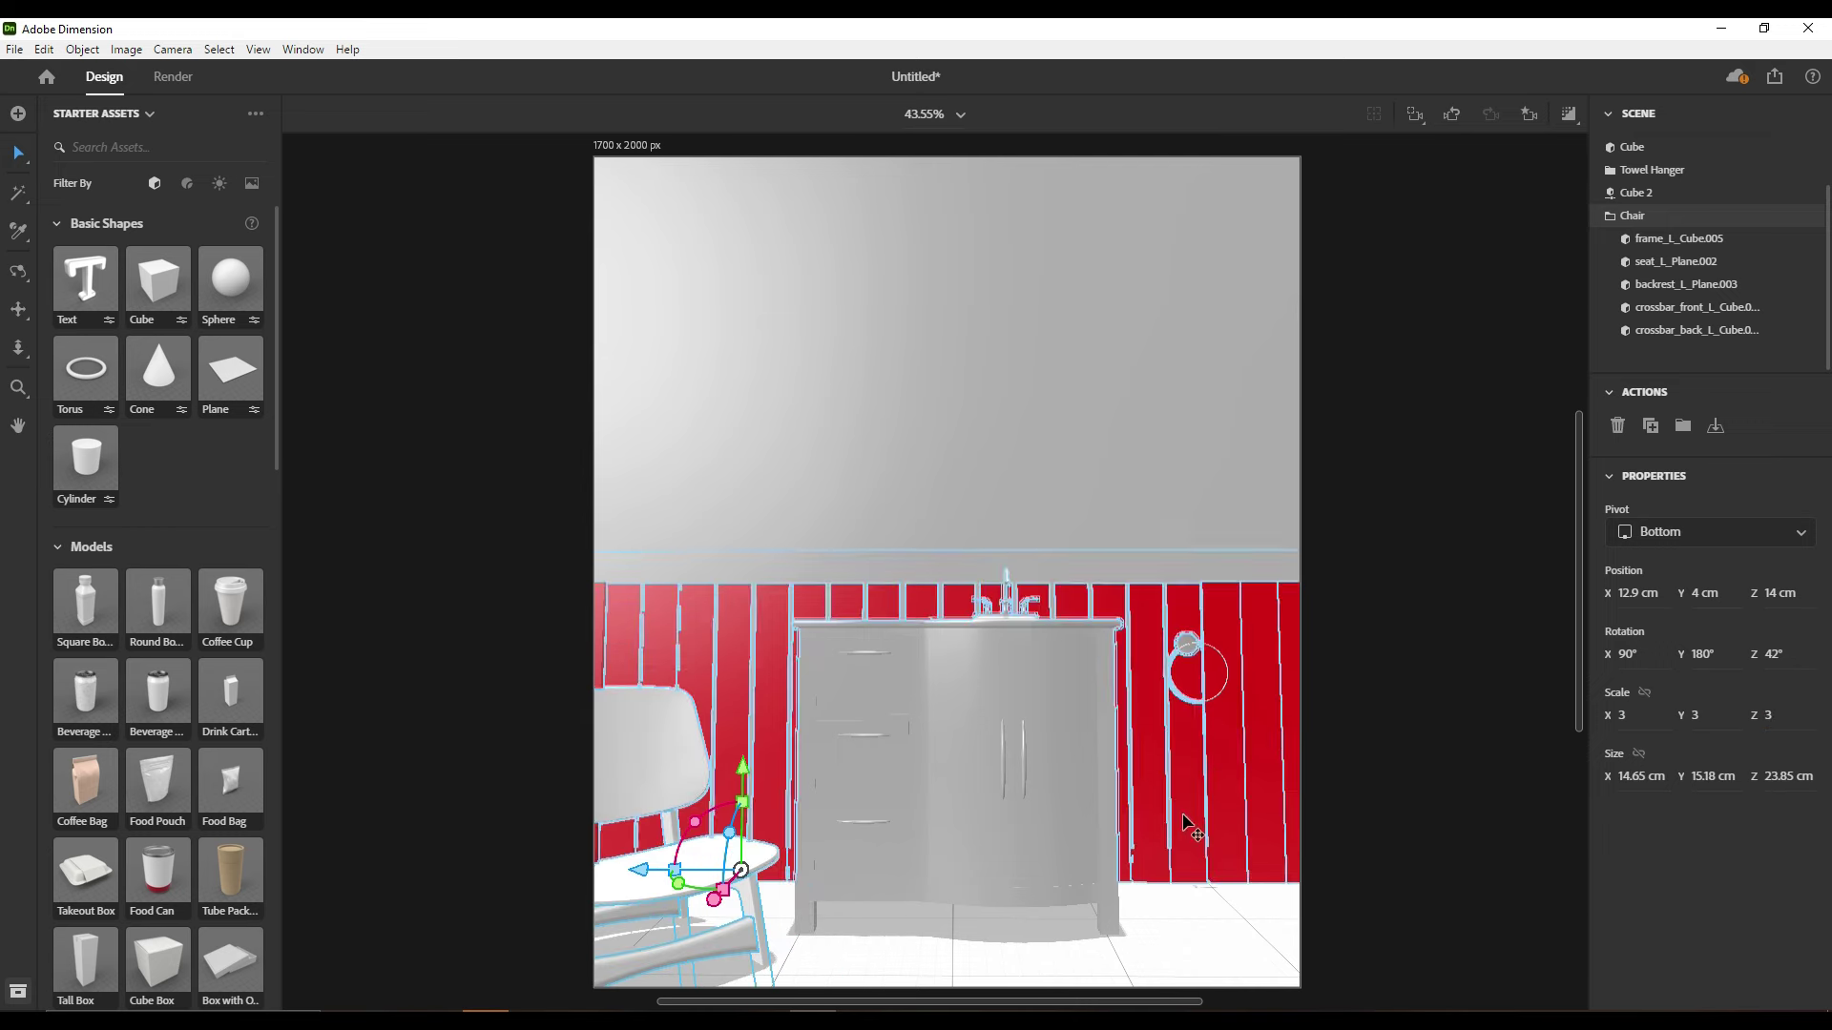
{"action": "middle_click_drag", "start_coordinate": [1183, 813], "coordinate": [1341, 842]}
{"action": "type", "text": ".5"}
{"action": "left_click", "coordinate": [1692, 716]}
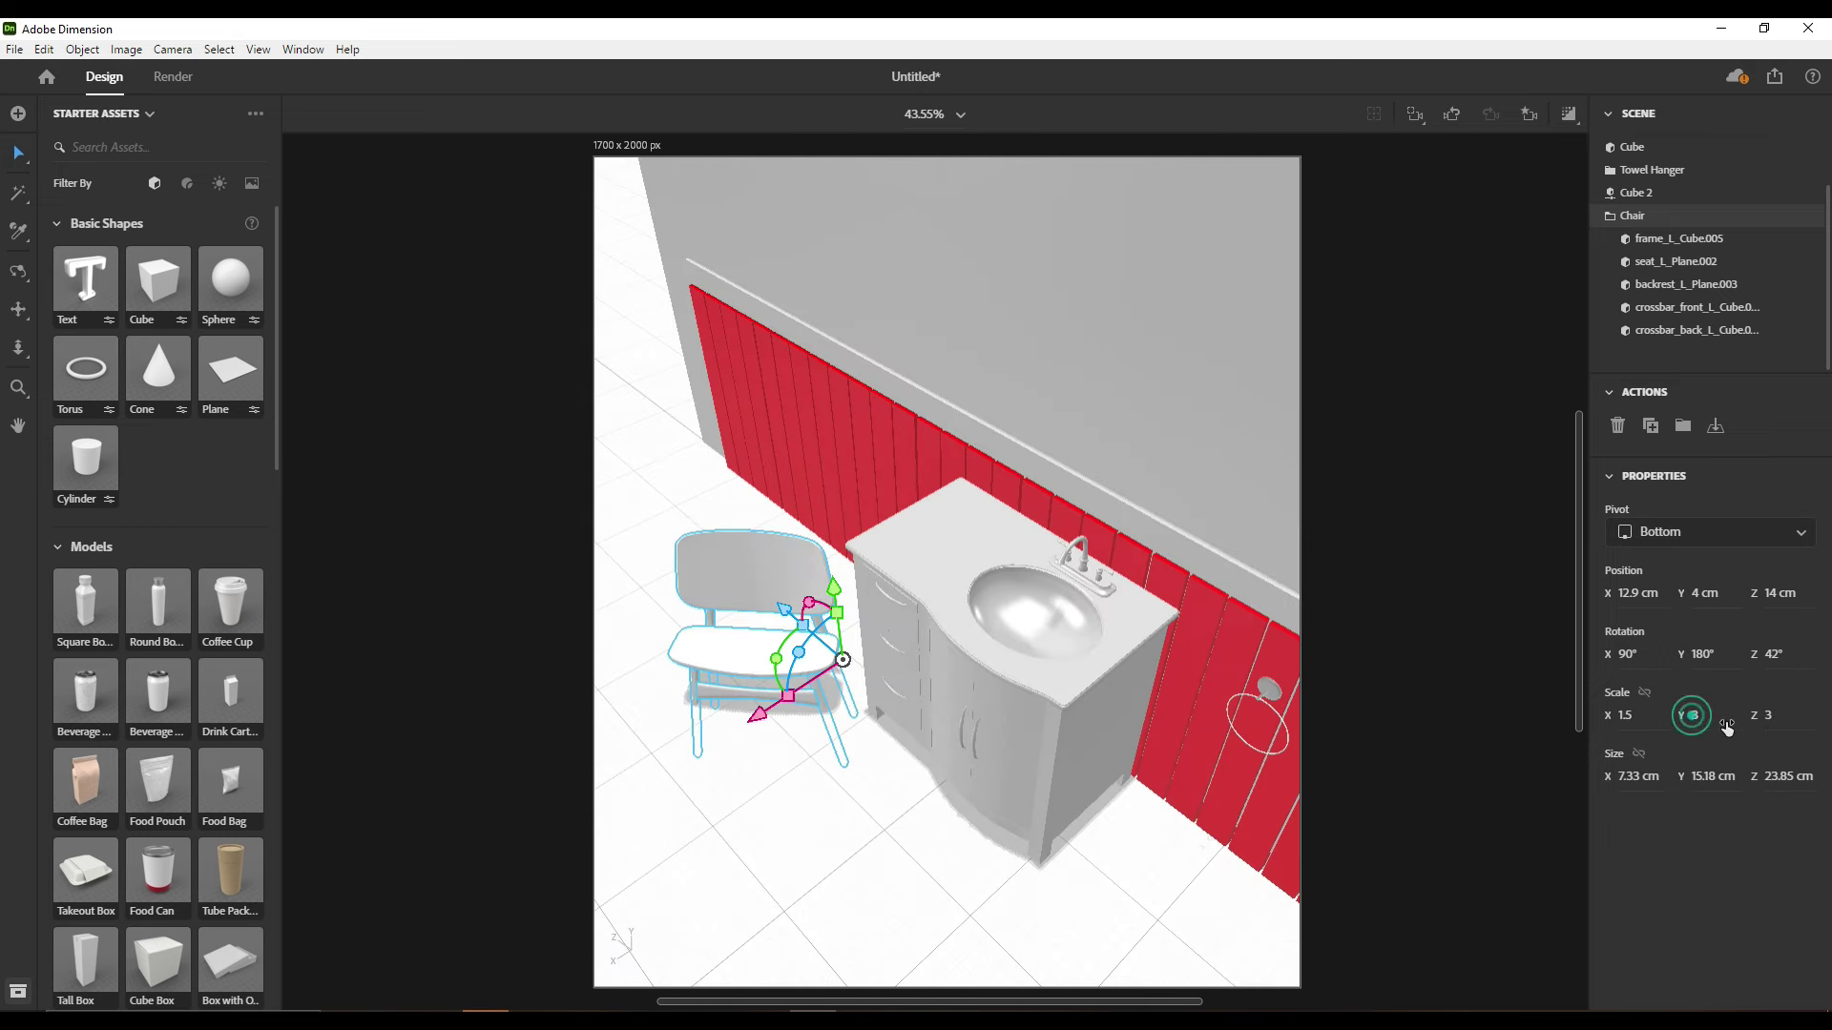
{"action": "type", "text": "1.5"}
{"action": "key", "text": "Return"}
{"action": "type", "text": ".5"}
{"action": "key", "text": "Return"}
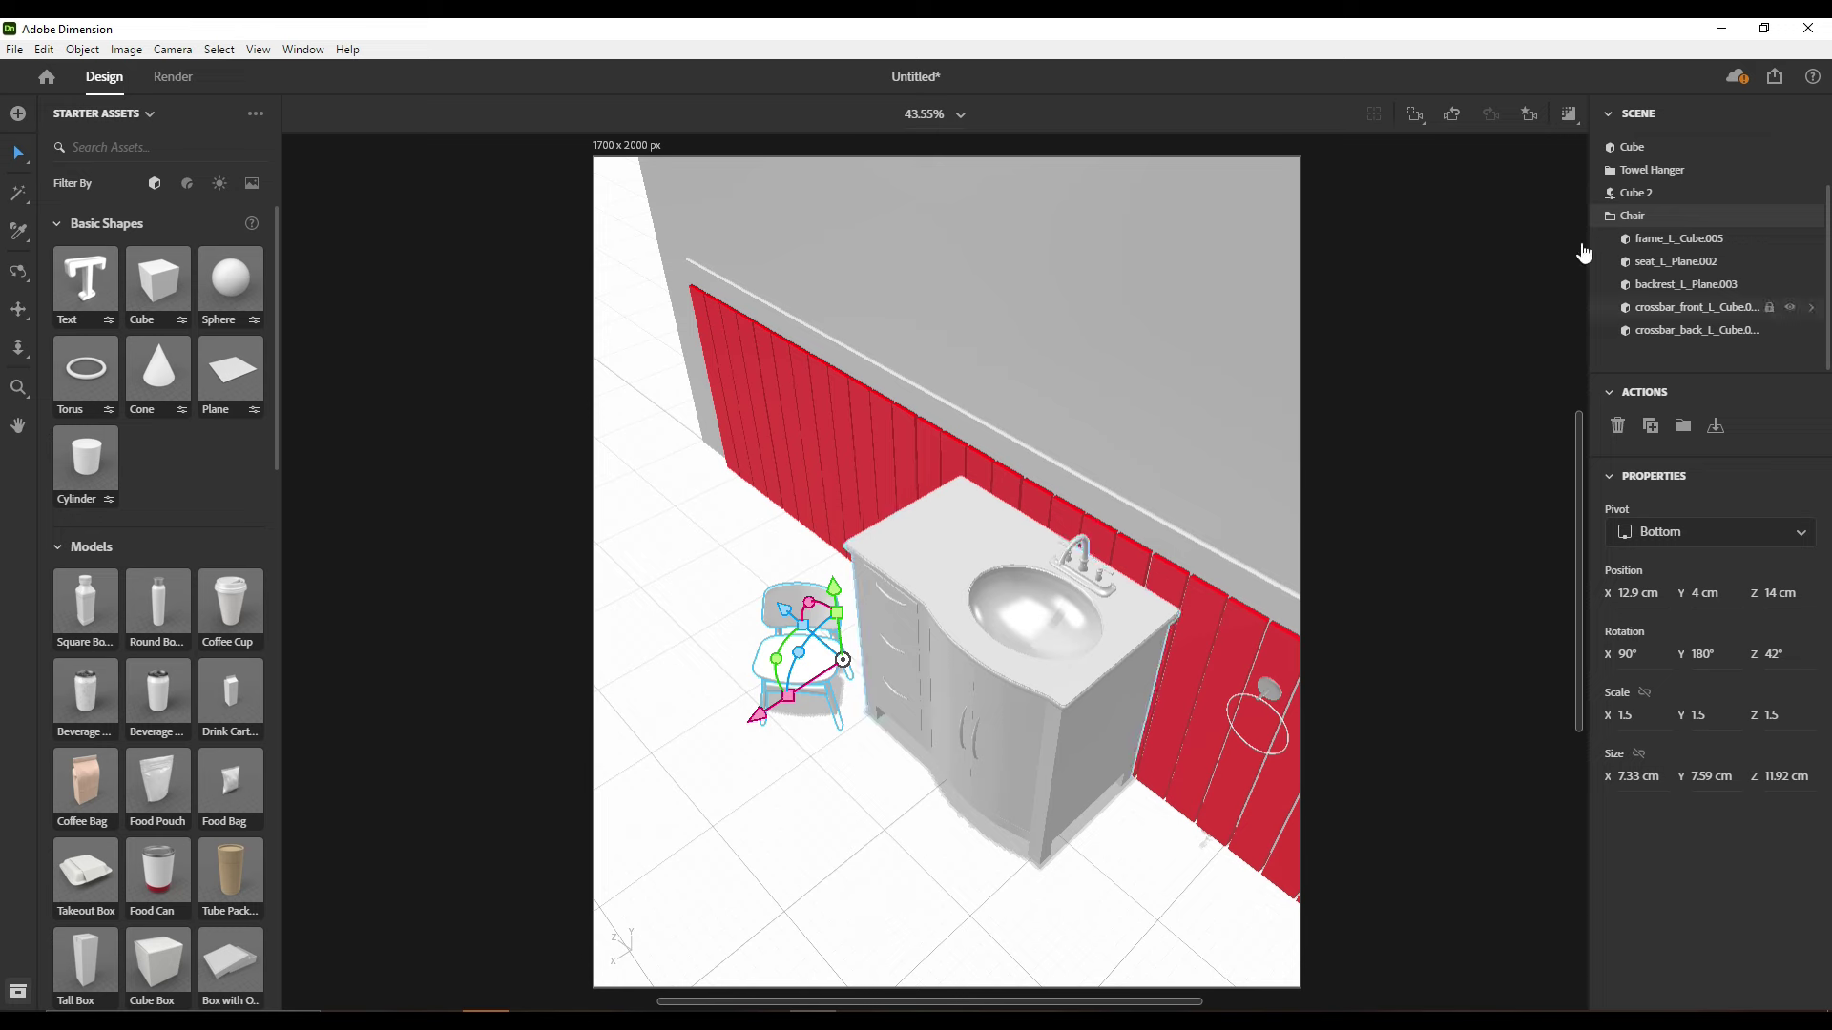
Slide the chair closer to the vanity, checking from the front camera view
{"action": "left_click", "coordinate": [1530, 113]}
{"action": "left_click", "coordinate": [1434, 208]}
{"action": "key", "text": "ctrl+z"}
{"action": "left_click_drag", "start_coordinate": [807, 683], "coordinate": [758, 650]}
{"action": "left_click", "coordinate": [1529, 114]}
{"action": "left_click", "coordinate": [1434, 208]}
{"action": "left_click", "coordinate": [687, 821]}
{"action": "left_click_drag", "start_coordinate": [672, 892], "coordinate": [660, 865]}
{"action": "key", "text": "ctrl+z"}
{"action": "mouse_move", "coordinate": [806, 754]}
{"action": "left_mouse_down"}
{"action": "mouse_move", "coordinate": [811, 802]}
{"action": "mouse_move", "coordinate": [800, 756]}
{"action": "left_mouse_up"}
Push the vanity back toward the wall and reselect the chair
{"action": "left_click", "coordinate": [1153, 833]}
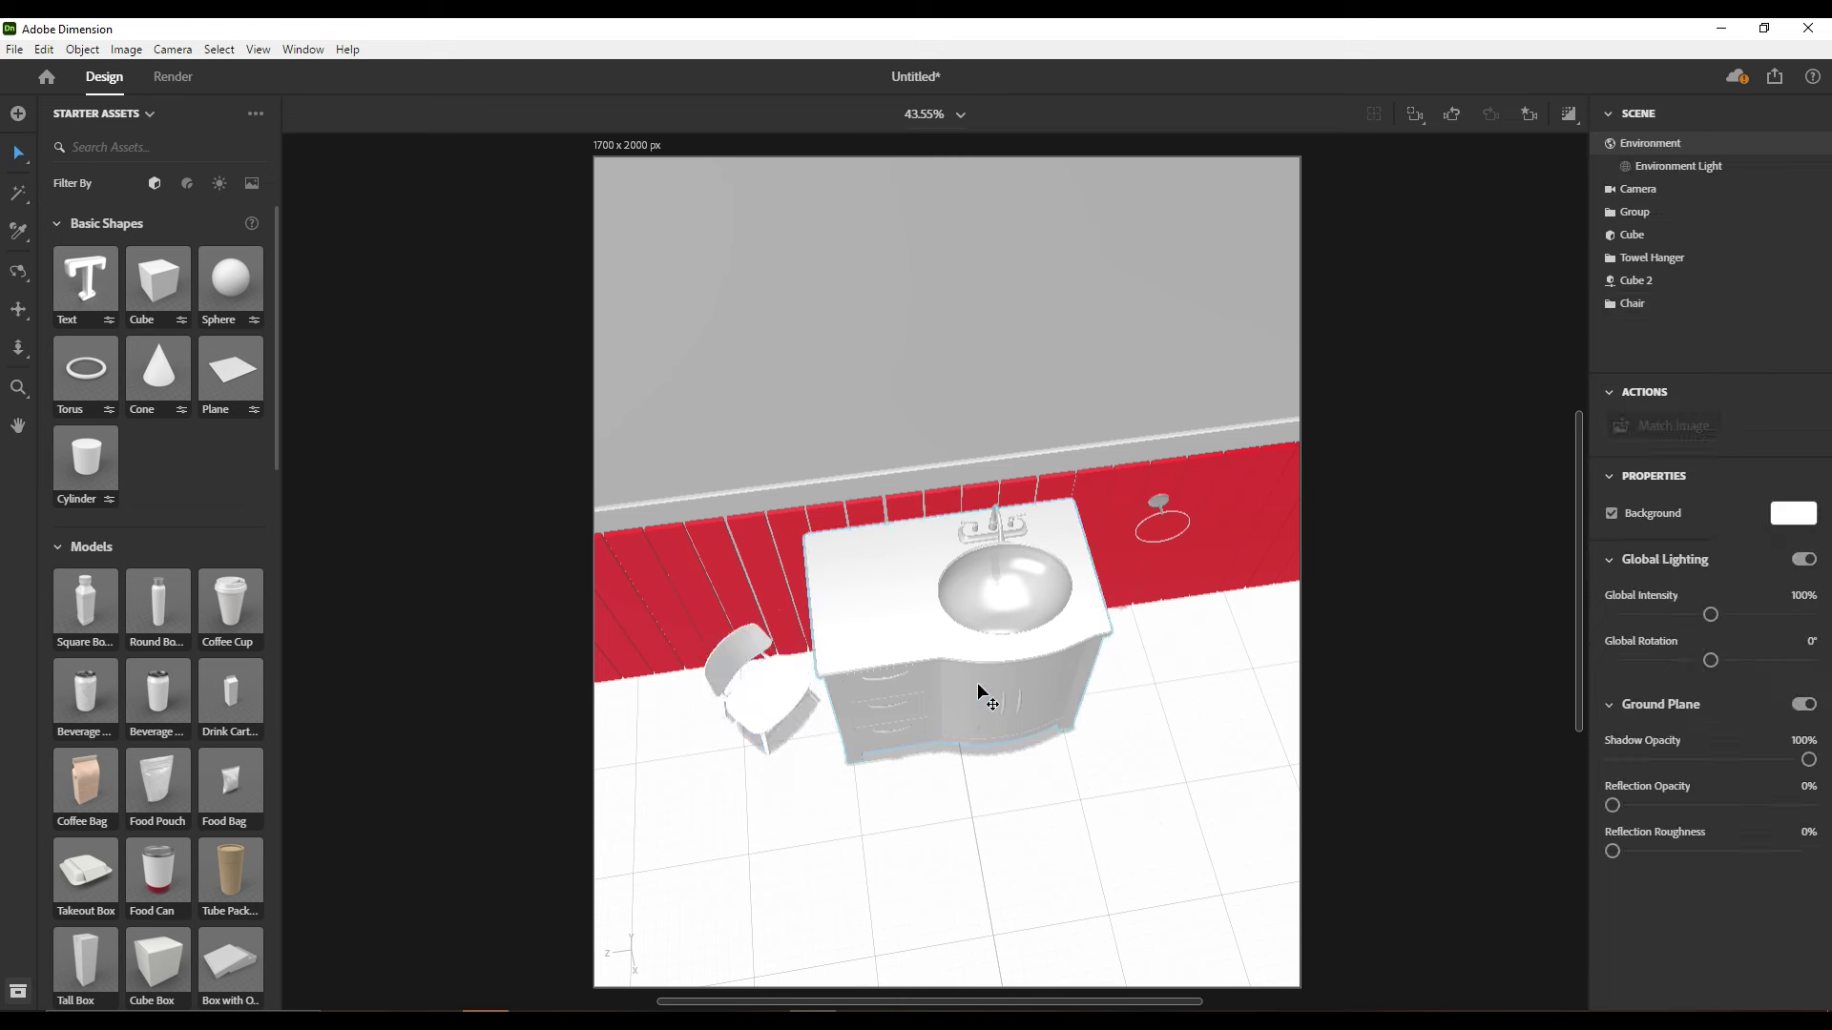
{"action": "left_click", "coordinate": [977, 683]}
{"action": "left_click_drag", "start_coordinate": [944, 718], "coordinate": [902, 733]}
{"action": "left_click", "coordinate": [734, 687]}
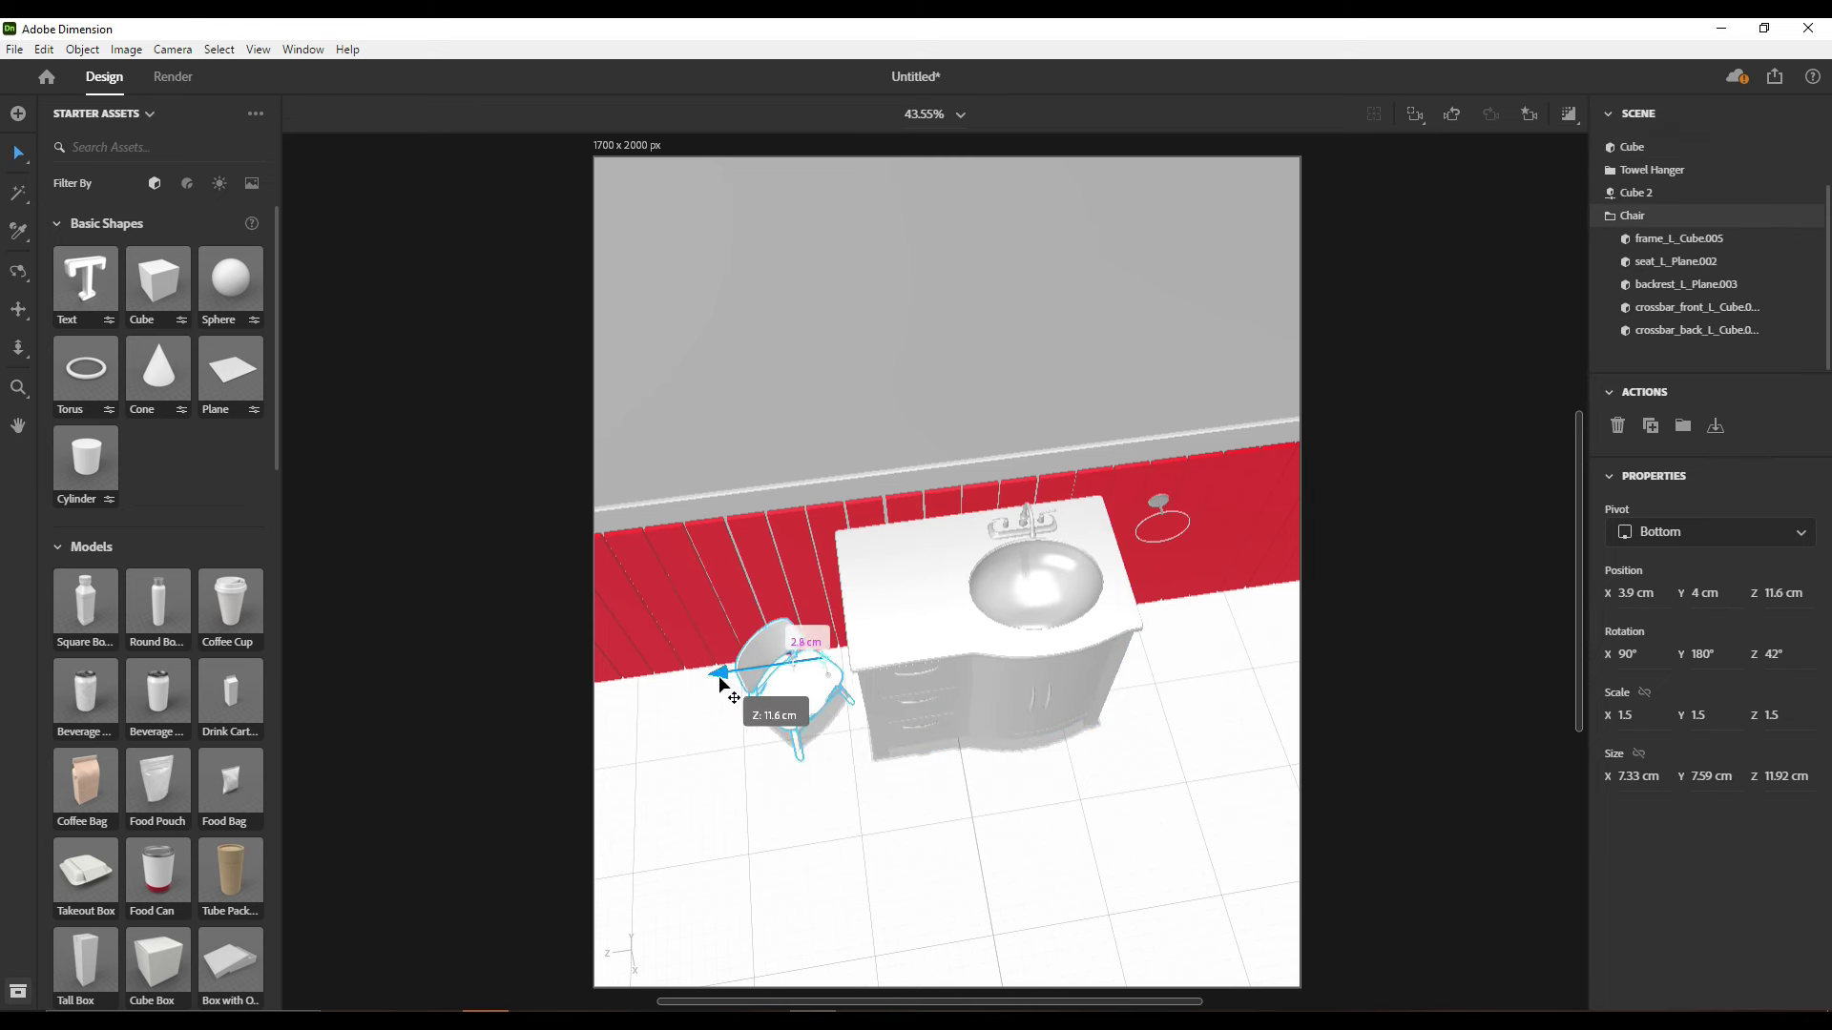
Scale the chair to 1.7 width, 2.2 height and 1.7 depth
{"action": "left_click", "coordinate": [1530, 113]}
{"action": "left_click", "coordinate": [1385, 208]}
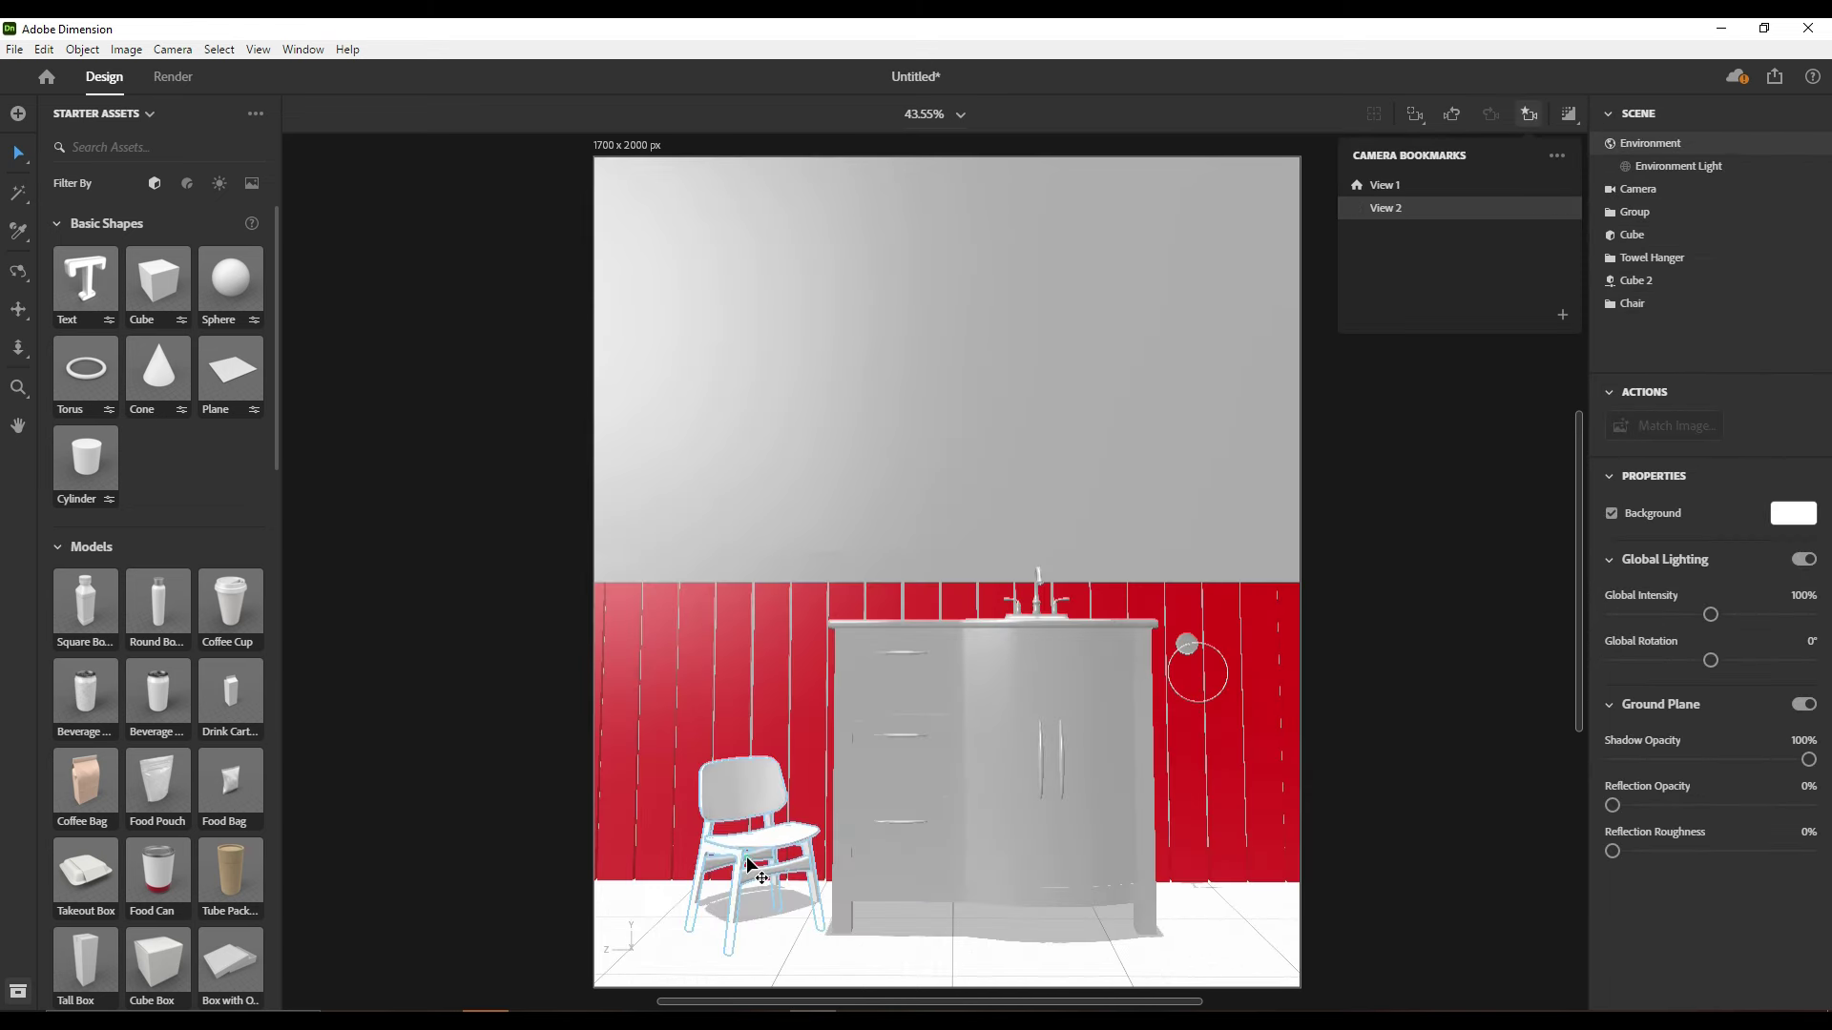
{"action": "left_click", "coordinate": [754, 835]}
{"action": "left_click", "coordinate": [1641, 714]}
{"action": "type", "text": "1.7"}
{"action": "key", "text": "Tab"}
{"action": "type", "text": "1.7"}
{"action": "key", "text": "Tab"}
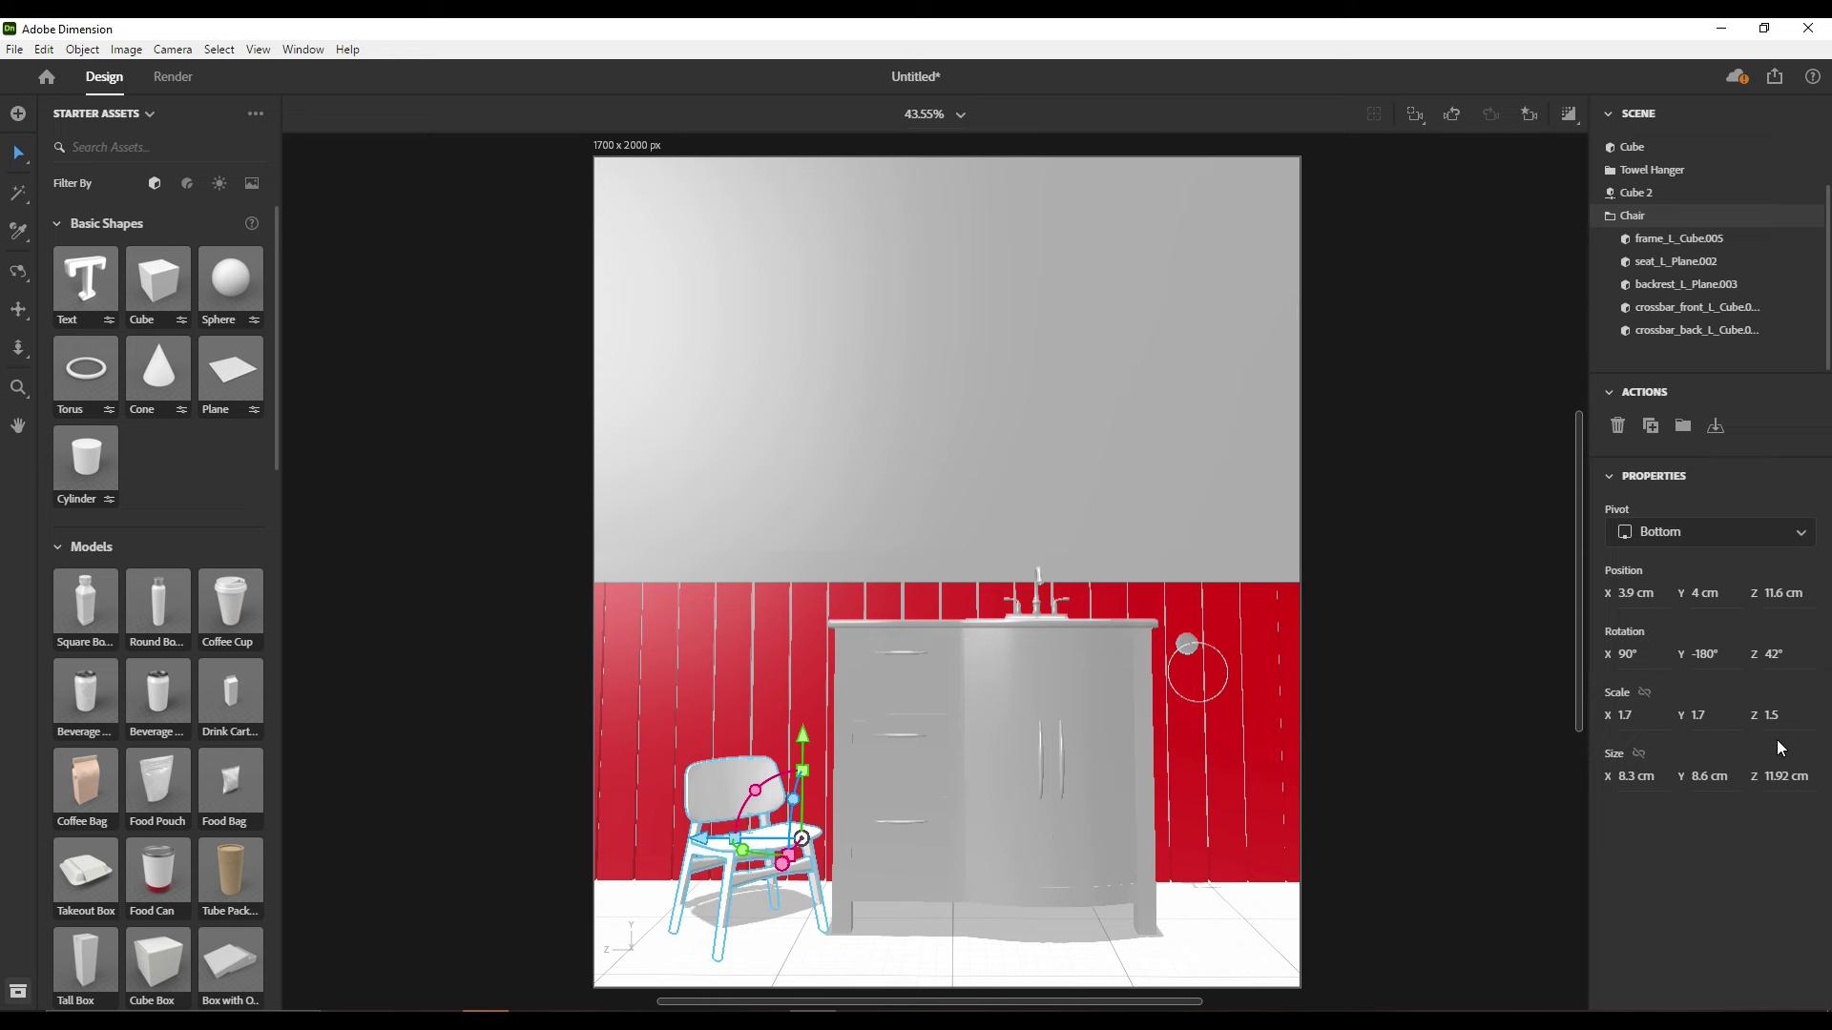
{"action": "type", "text": "2.2"}
{"action": "key", "text": "Return"}
{"action": "type", "text": "1.7"}
{"action": "key", "text": "Return"}
Rest the chair on the floor and move it left of the vanity
{"action": "left_click_drag", "start_coordinate": [795, 737], "coordinate": [794, 678]}
{"action": "left_click_drag", "start_coordinate": [1698, 714], "coordinate": [1806, 730]}
{"action": "key", "text": "Return"}
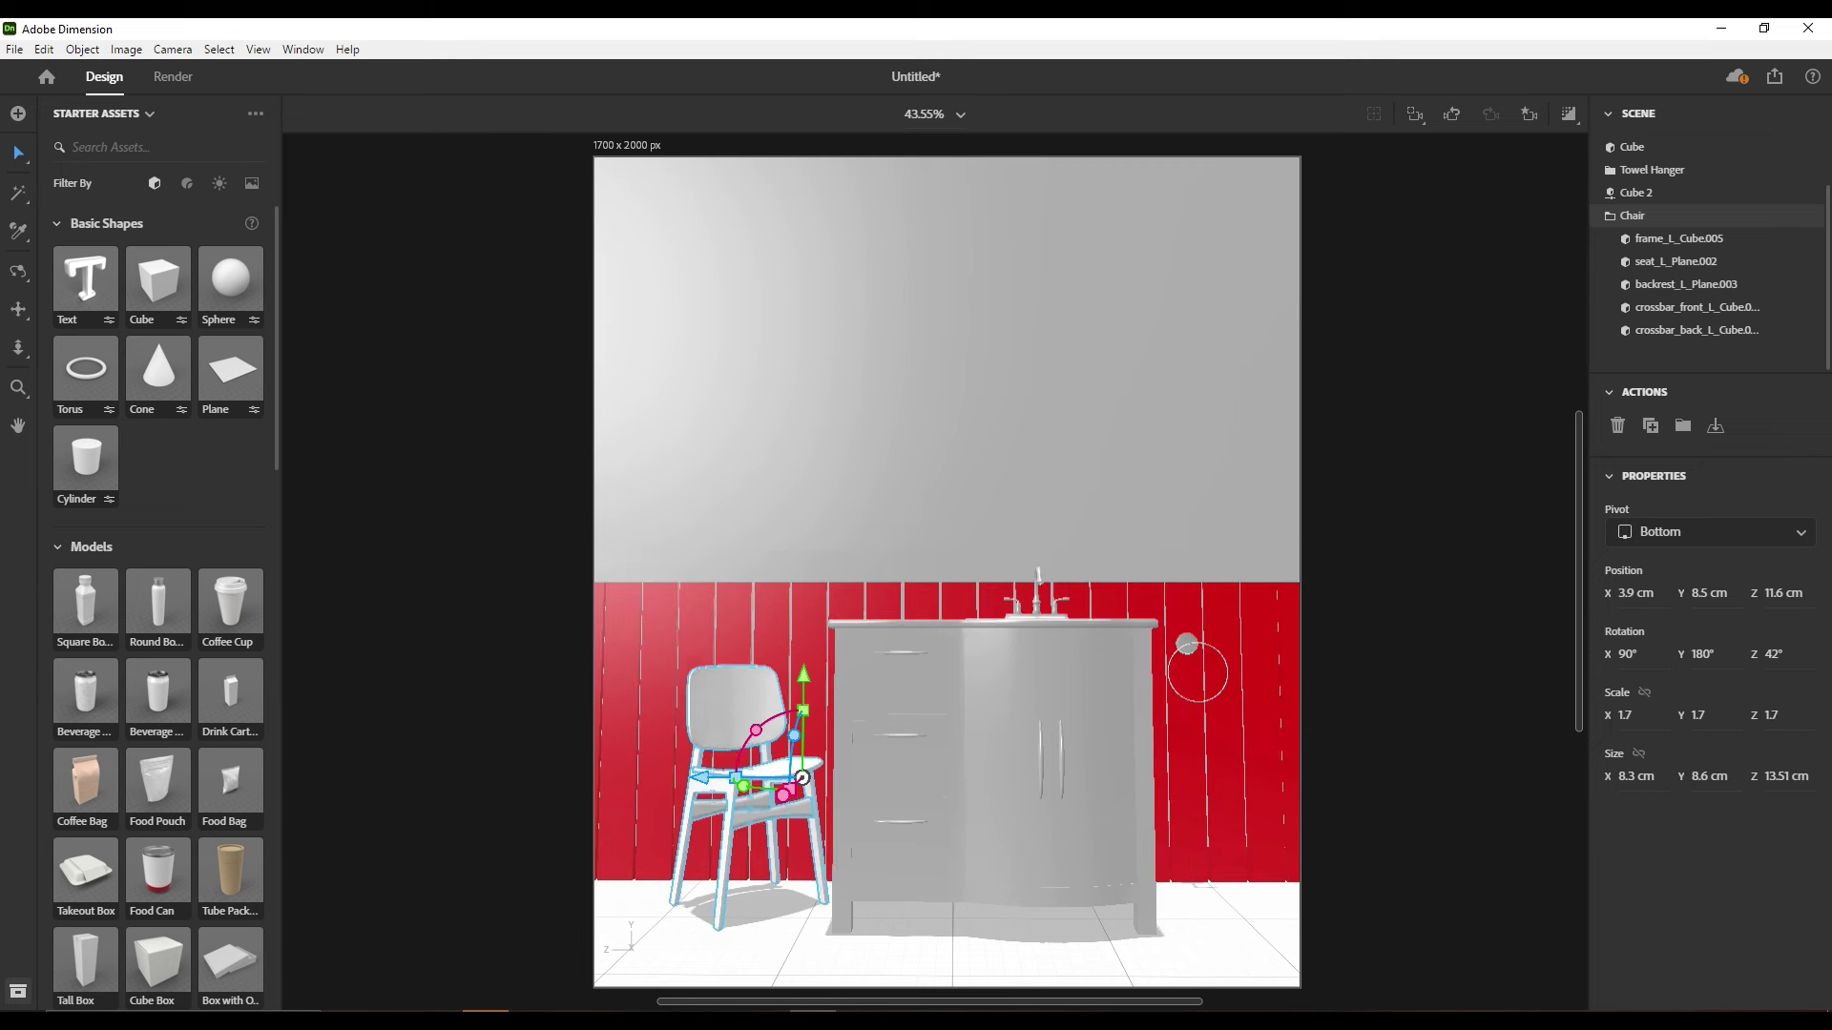
{"action": "left_click_drag", "start_coordinate": [804, 678], "coordinate": [712, 830]}
{"action": "left_click_drag", "start_coordinate": [1620, 715], "coordinate": [1664, 735]}
Set the chair's scale to 1.6 on all axes and seat it on the floor
{"action": "key", "text": "Tab"}
{"action": "type", "text": "1.6"}
{"action": "key", "text": "Tab"}
{"action": "type", "text": "1.6"}
{"action": "key", "text": "Return"}
{"action": "left_click_drag", "start_coordinate": [744, 715], "coordinate": [746, 701]}
Nudge the towel ring slightly to the right
{"action": "left_click", "coordinate": [1239, 922]}
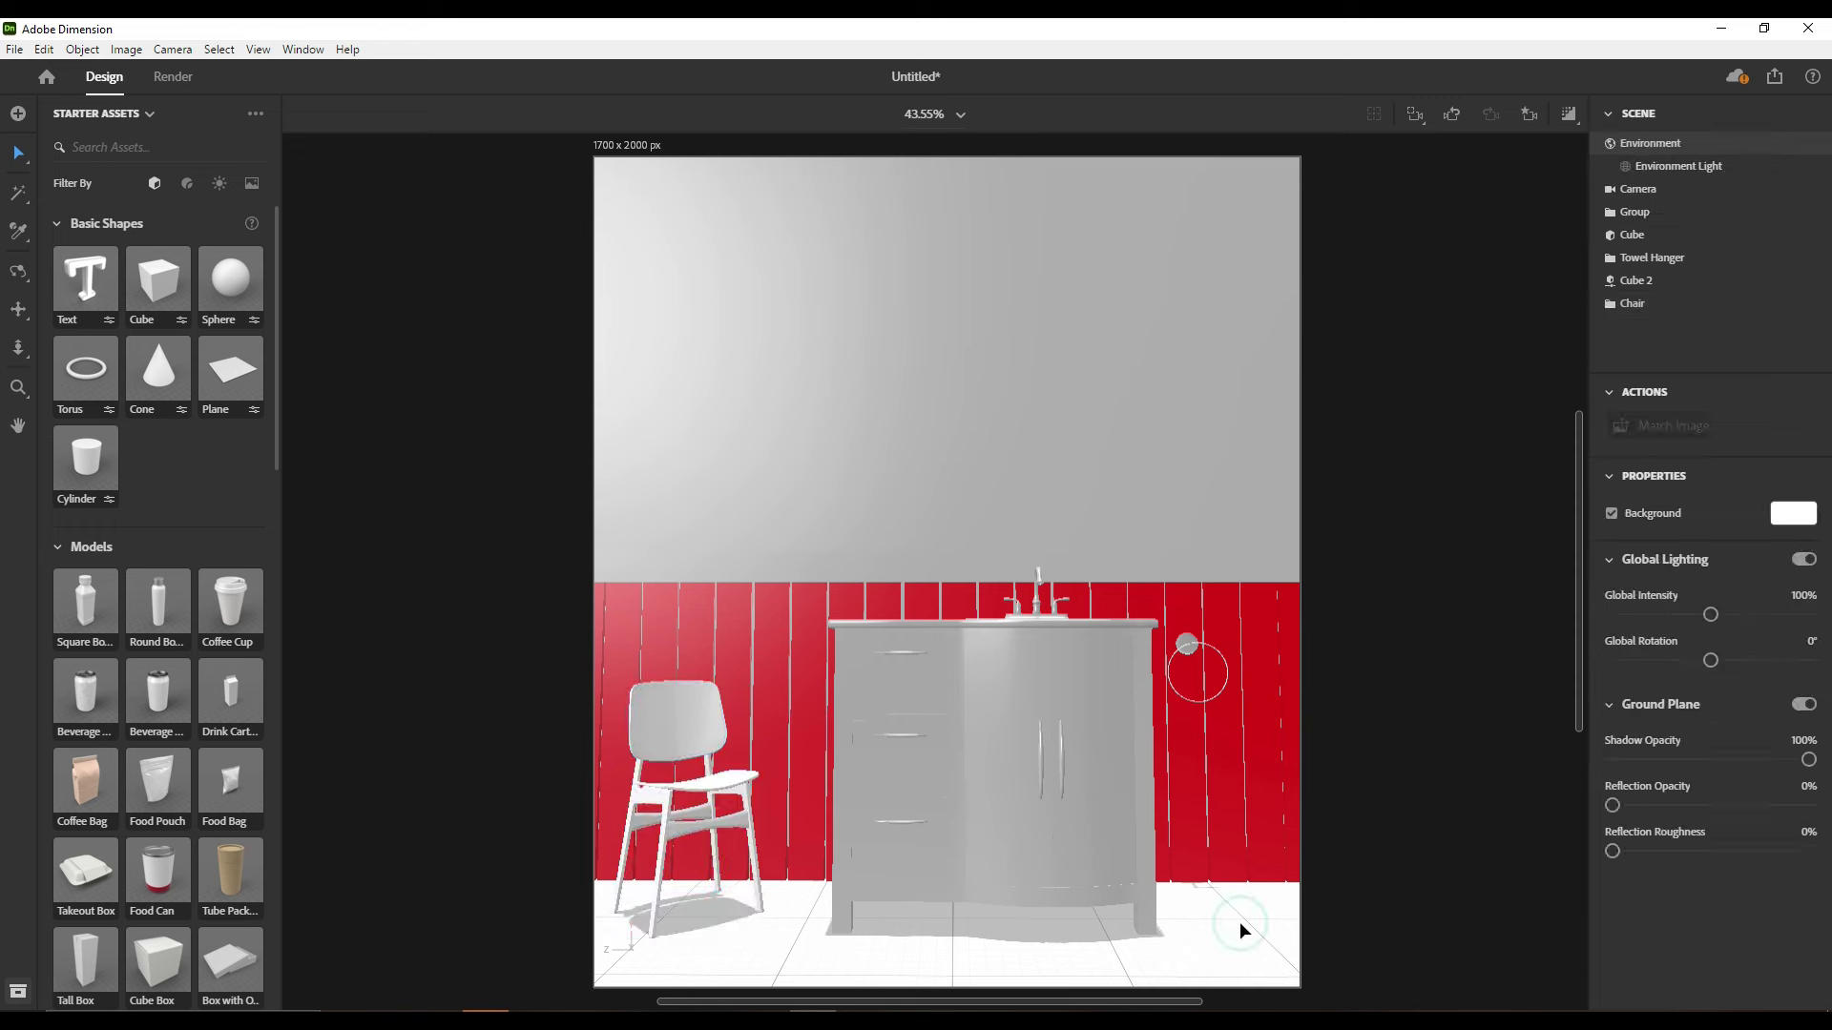
{"action": "left_click_drag", "start_coordinate": [1193, 692], "coordinate": [1221, 692]}
{"action": "left_click", "coordinate": [1426, 720]}
Move the hidden flat cube onto the floor and scale it into a large slab
{"action": "scroll", "coordinate": [1211, 553], "scroll_direction": "down", "scroll_amount": 3}
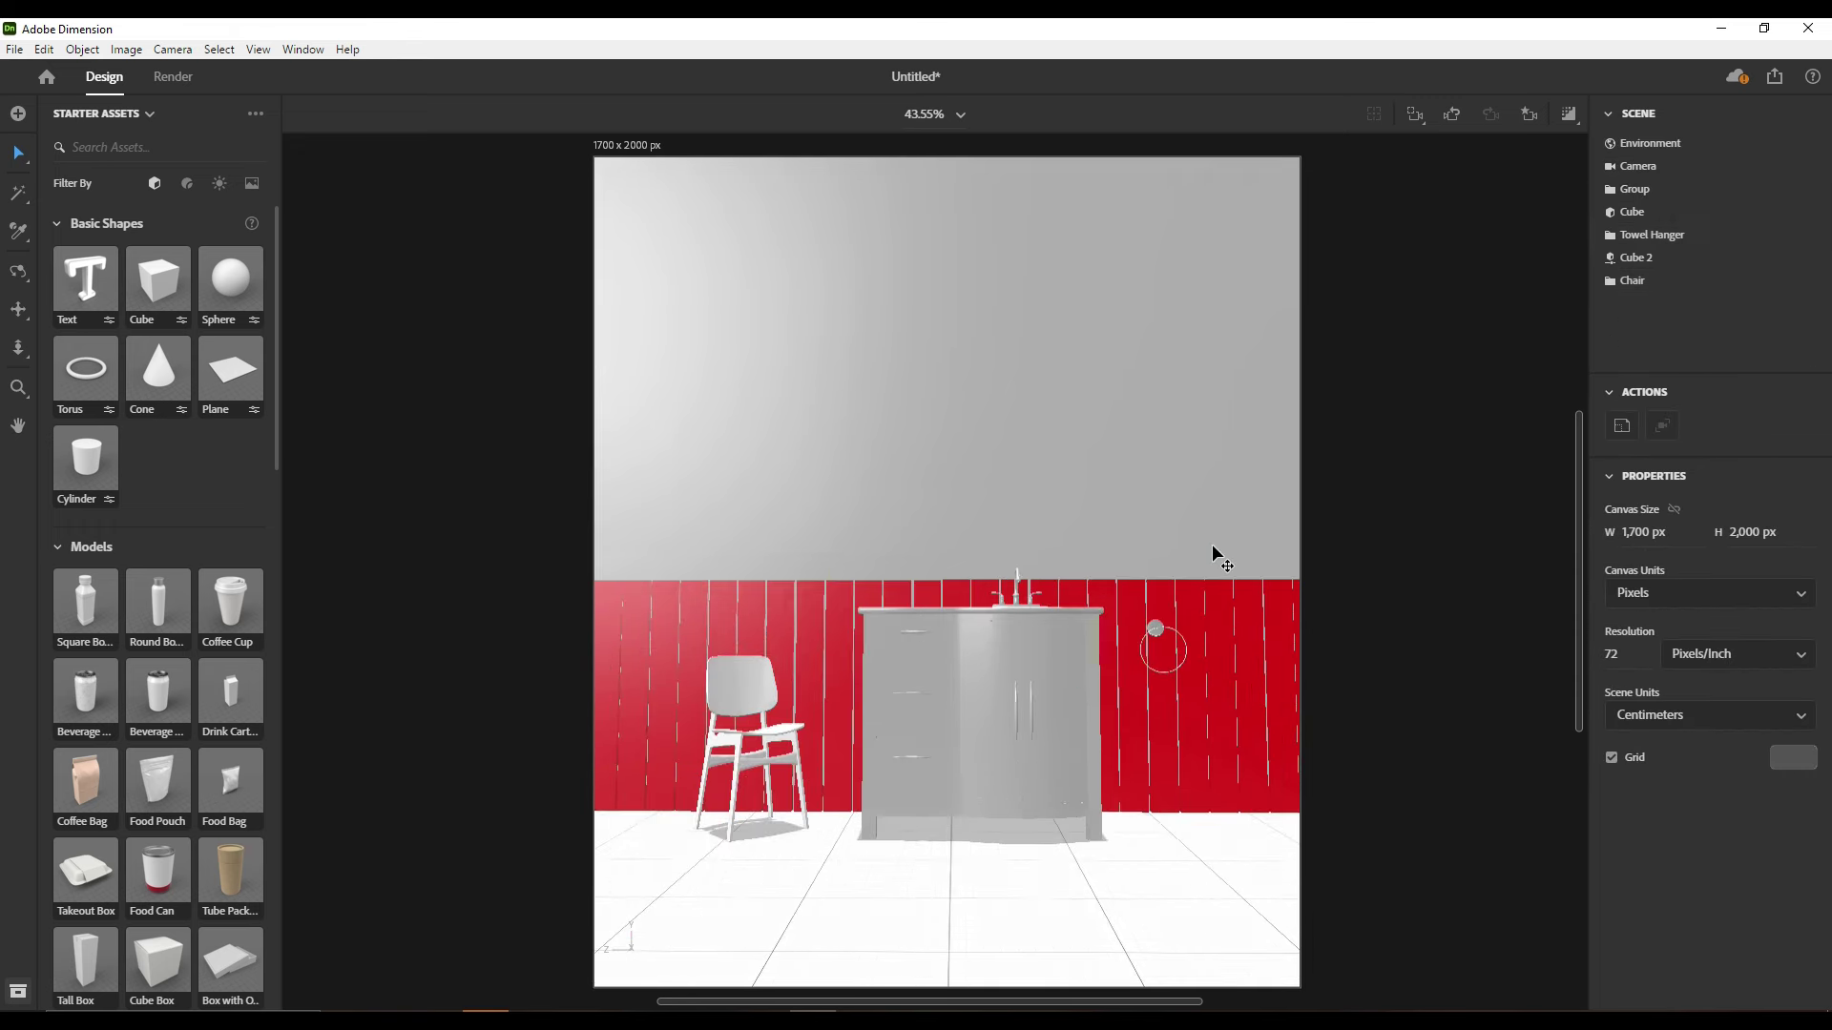
{"action": "scroll", "coordinate": [1308, 683], "scroll_direction": "down", "scroll_amount": 2}
{"action": "middle_click_drag", "start_coordinate": [1308, 683], "coordinate": [1011, 772]}
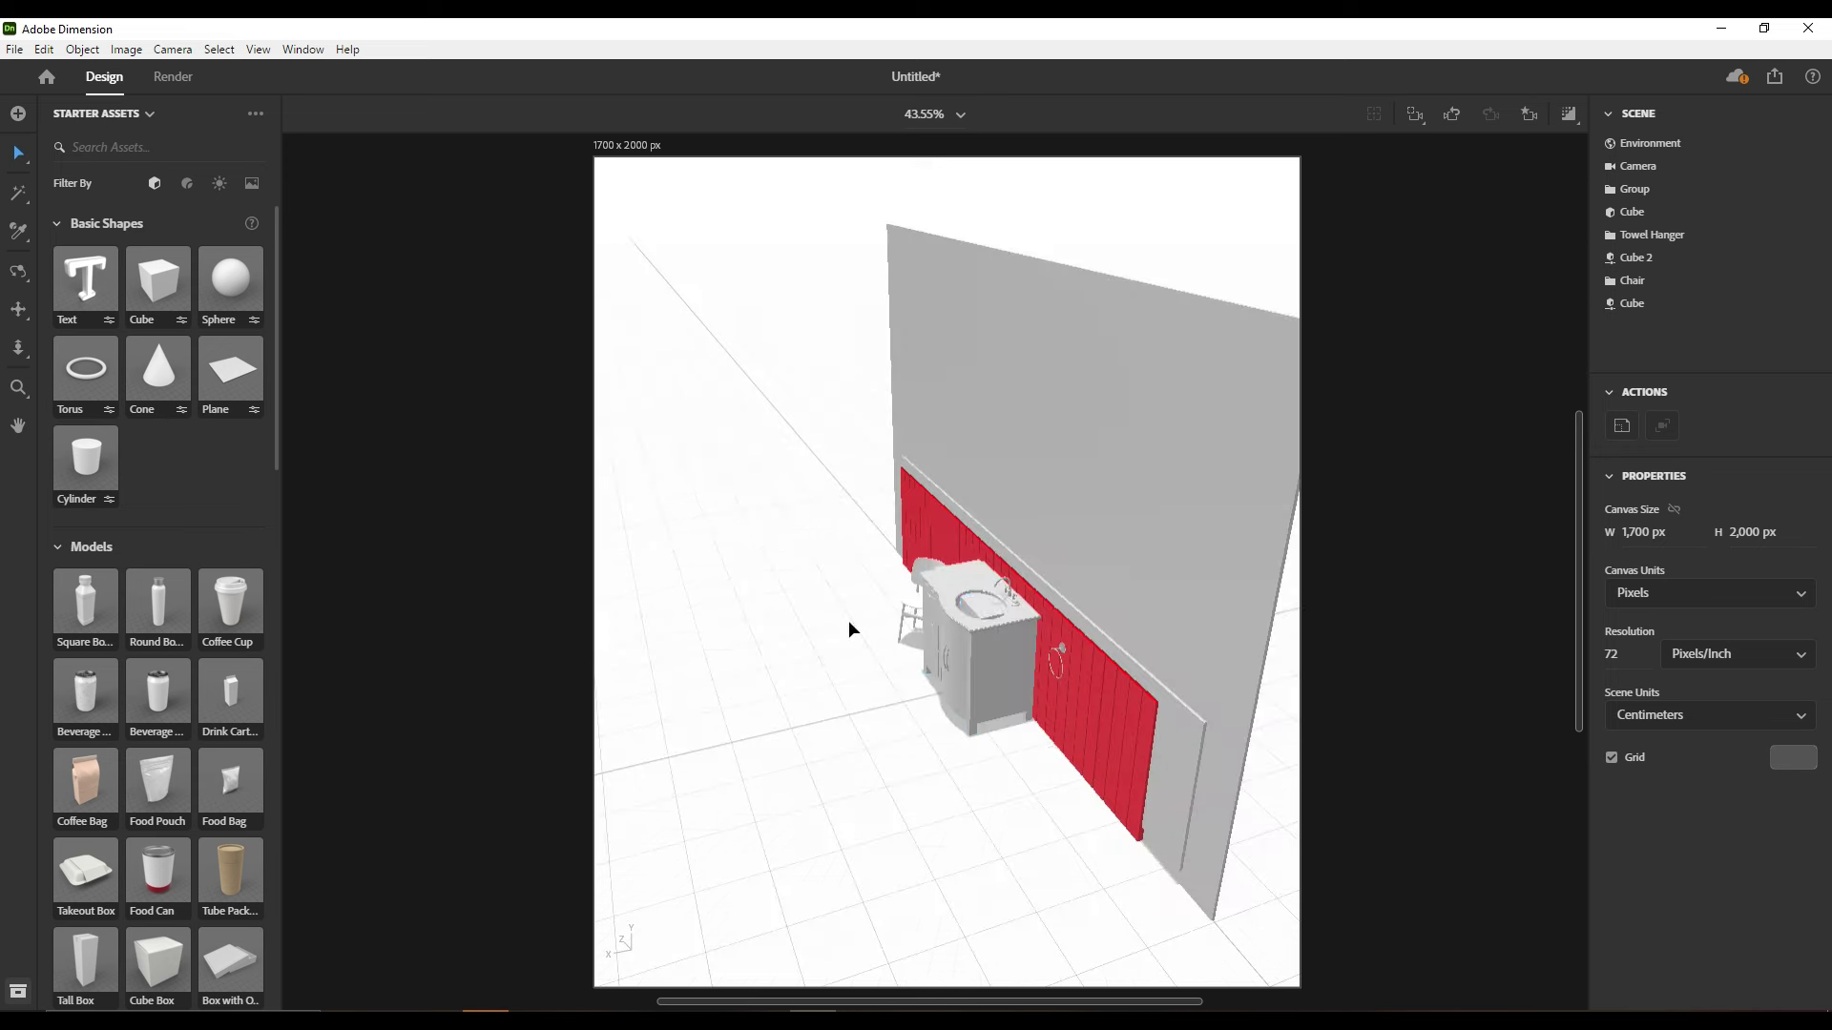
{"action": "mouse_move", "coordinate": [849, 620]}
{"action": "left_mouse_down"}
{"action": "mouse_move", "coordinate": [787, 705]}
{"action": "mouse_move", "coordinate": [771, 621]}
{"action": "left_mouse_up"}
{"action": "left_click", "coordinate": [20, 155]}
{"action": "left_click", "coordinate": [197, 160]}
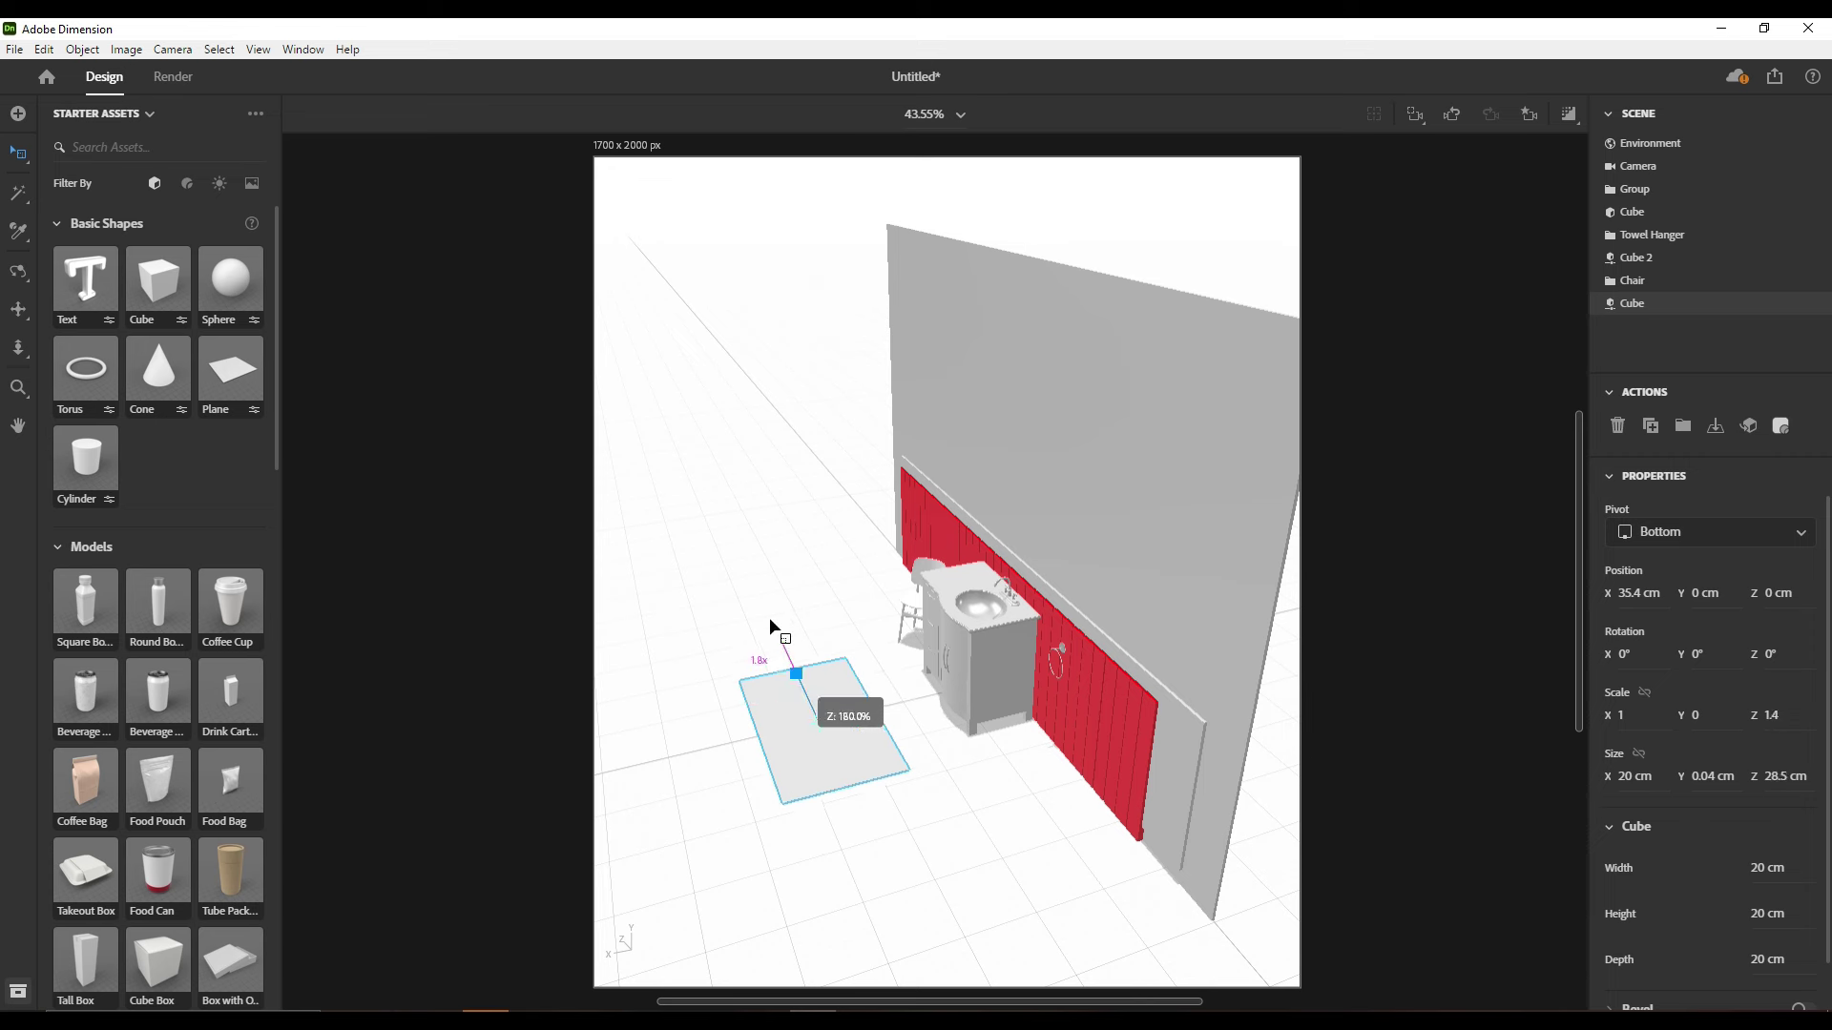
{"action": "left_click_drag", "start_coordinate": [771, 626], "coordinate": [483, 769]}
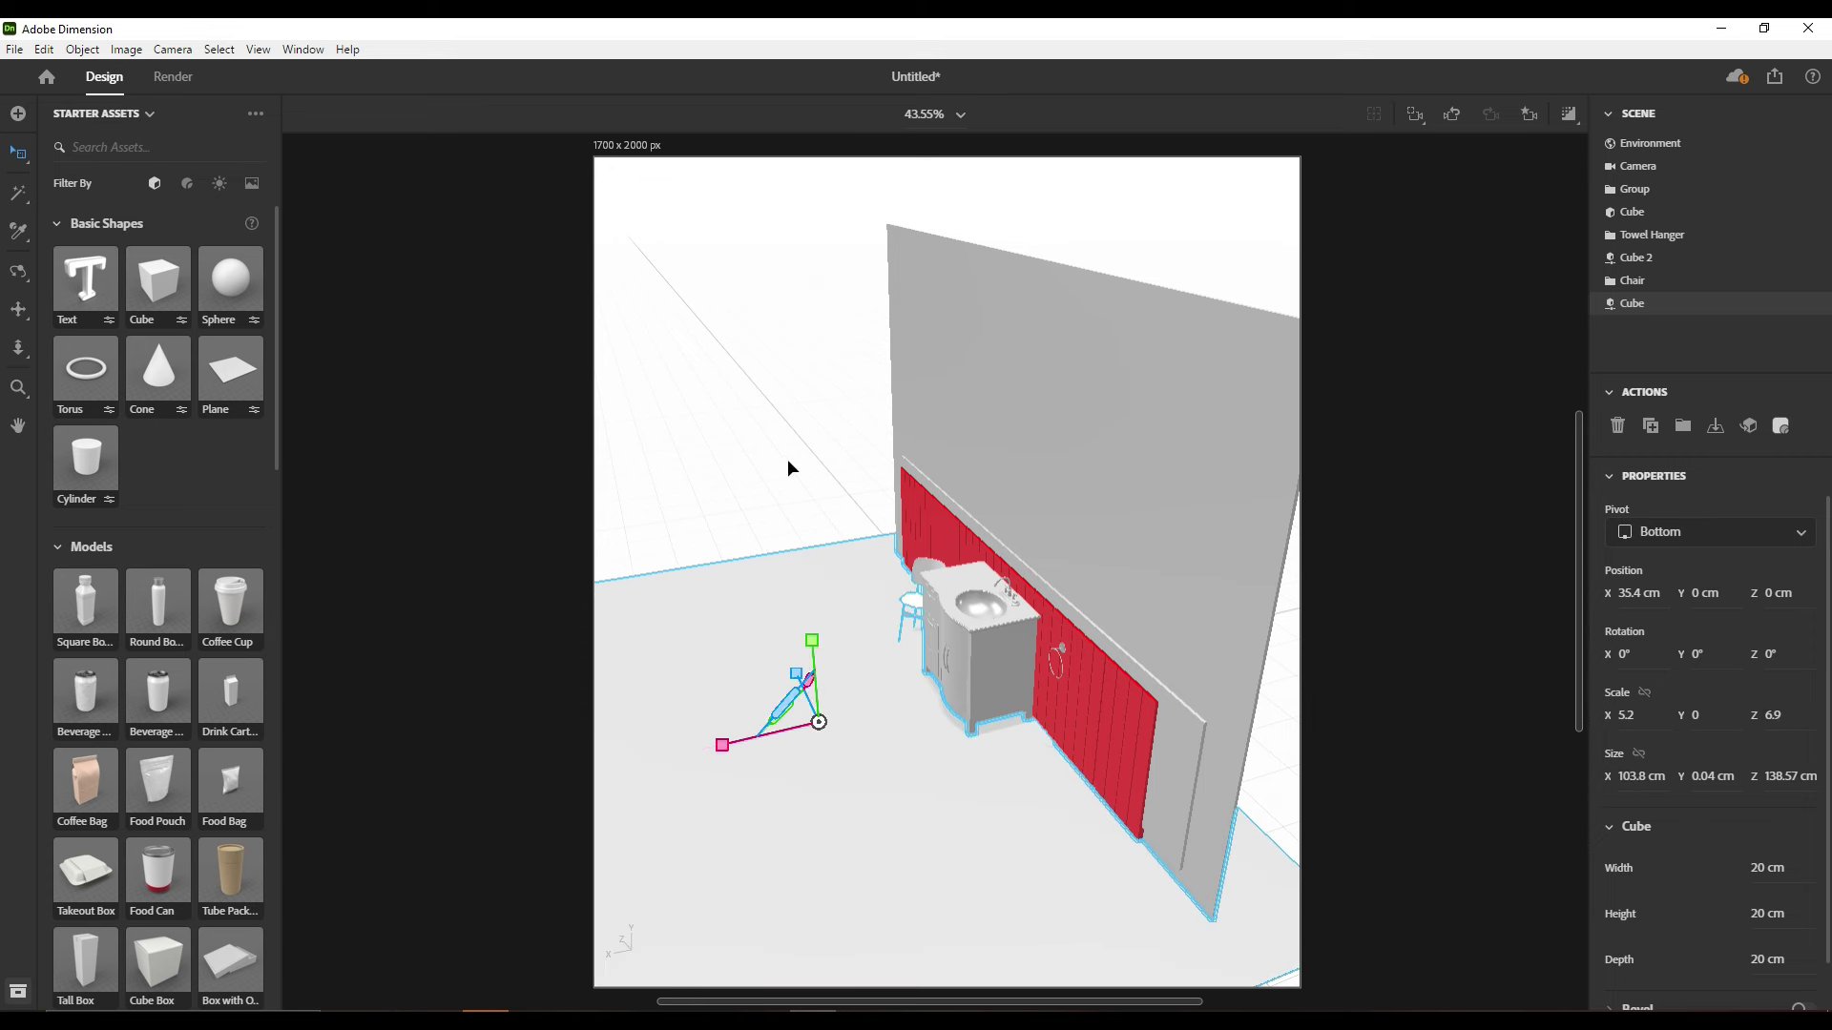
{"action": "left_click", "coordinate": [788, 468]}
Return to the saved front camera view
{"action": "left_click", "coordinate": [1530, 114]}
{"action": "left_click", "coordinate": [1393, 209]}
{"action": "left_click", "coordinate": [1418, 662]}
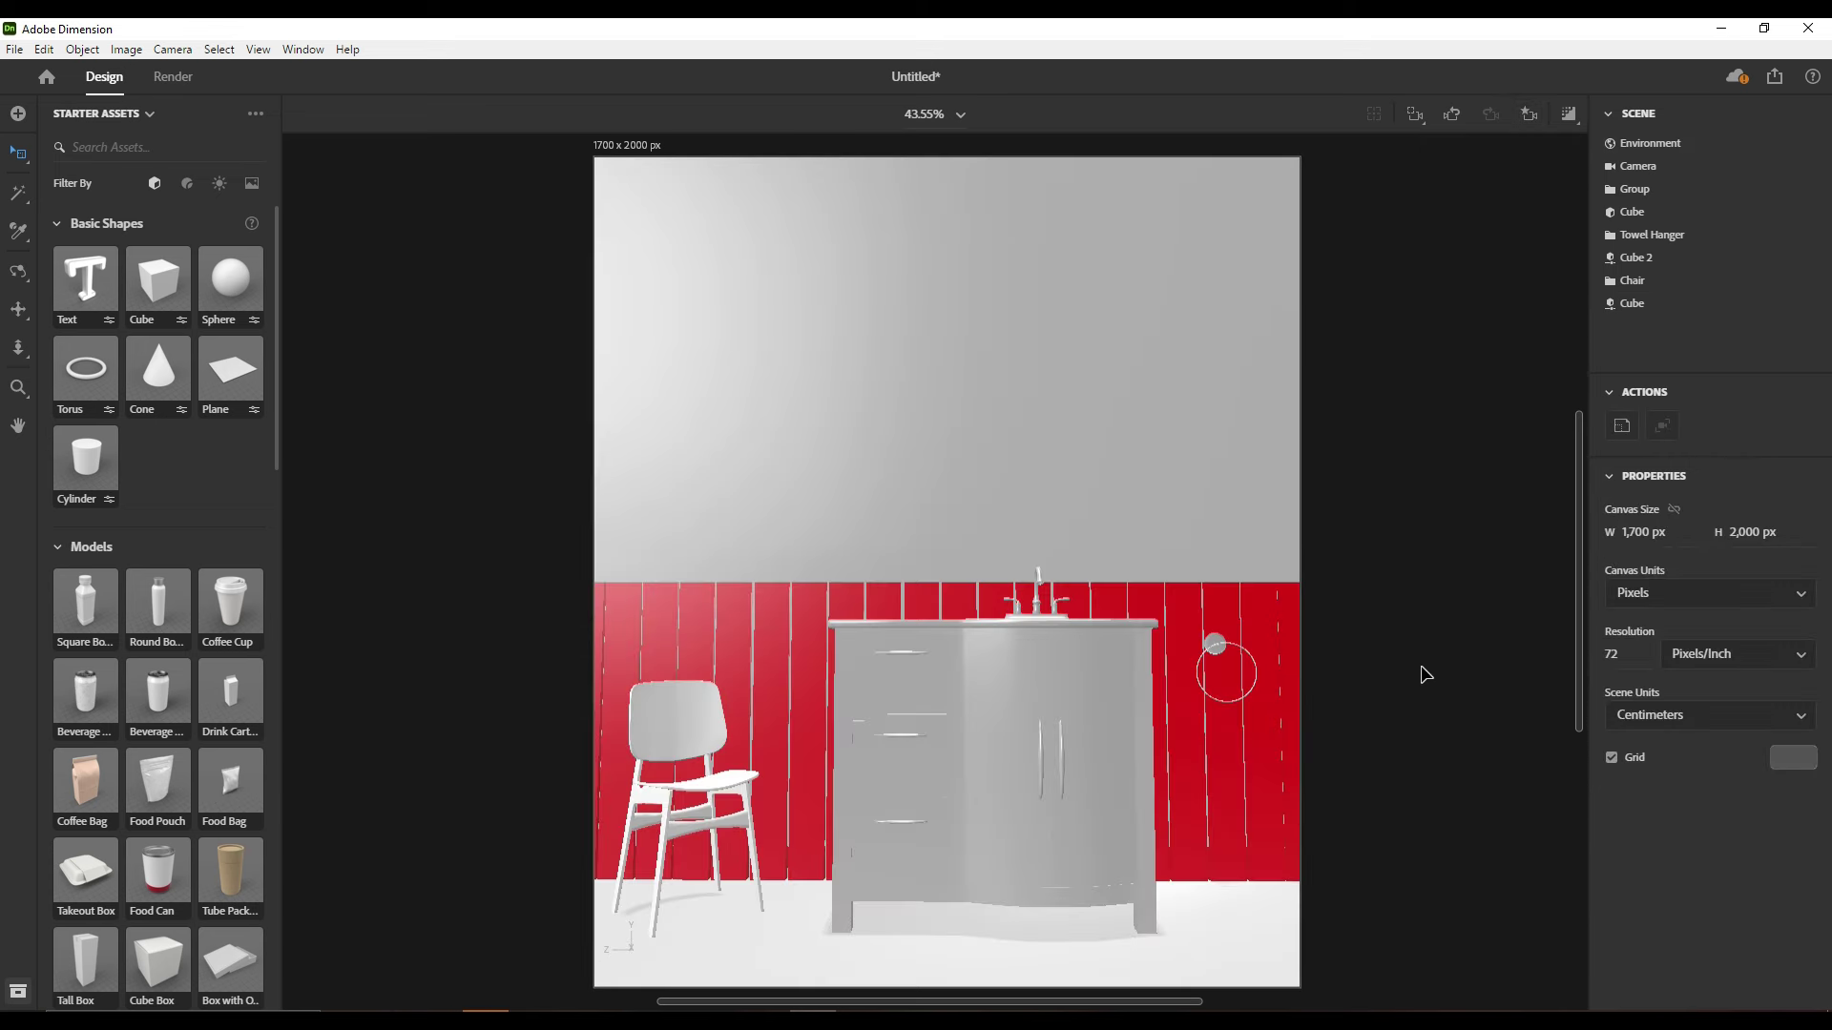
{"action": "key", "text": "alt+Tab"}
Import the small table mirror and set it down on the chair seat
{"action": "left_click_drag", "start_coordinate": [580, 393], "coordinate": [1091, 935]}
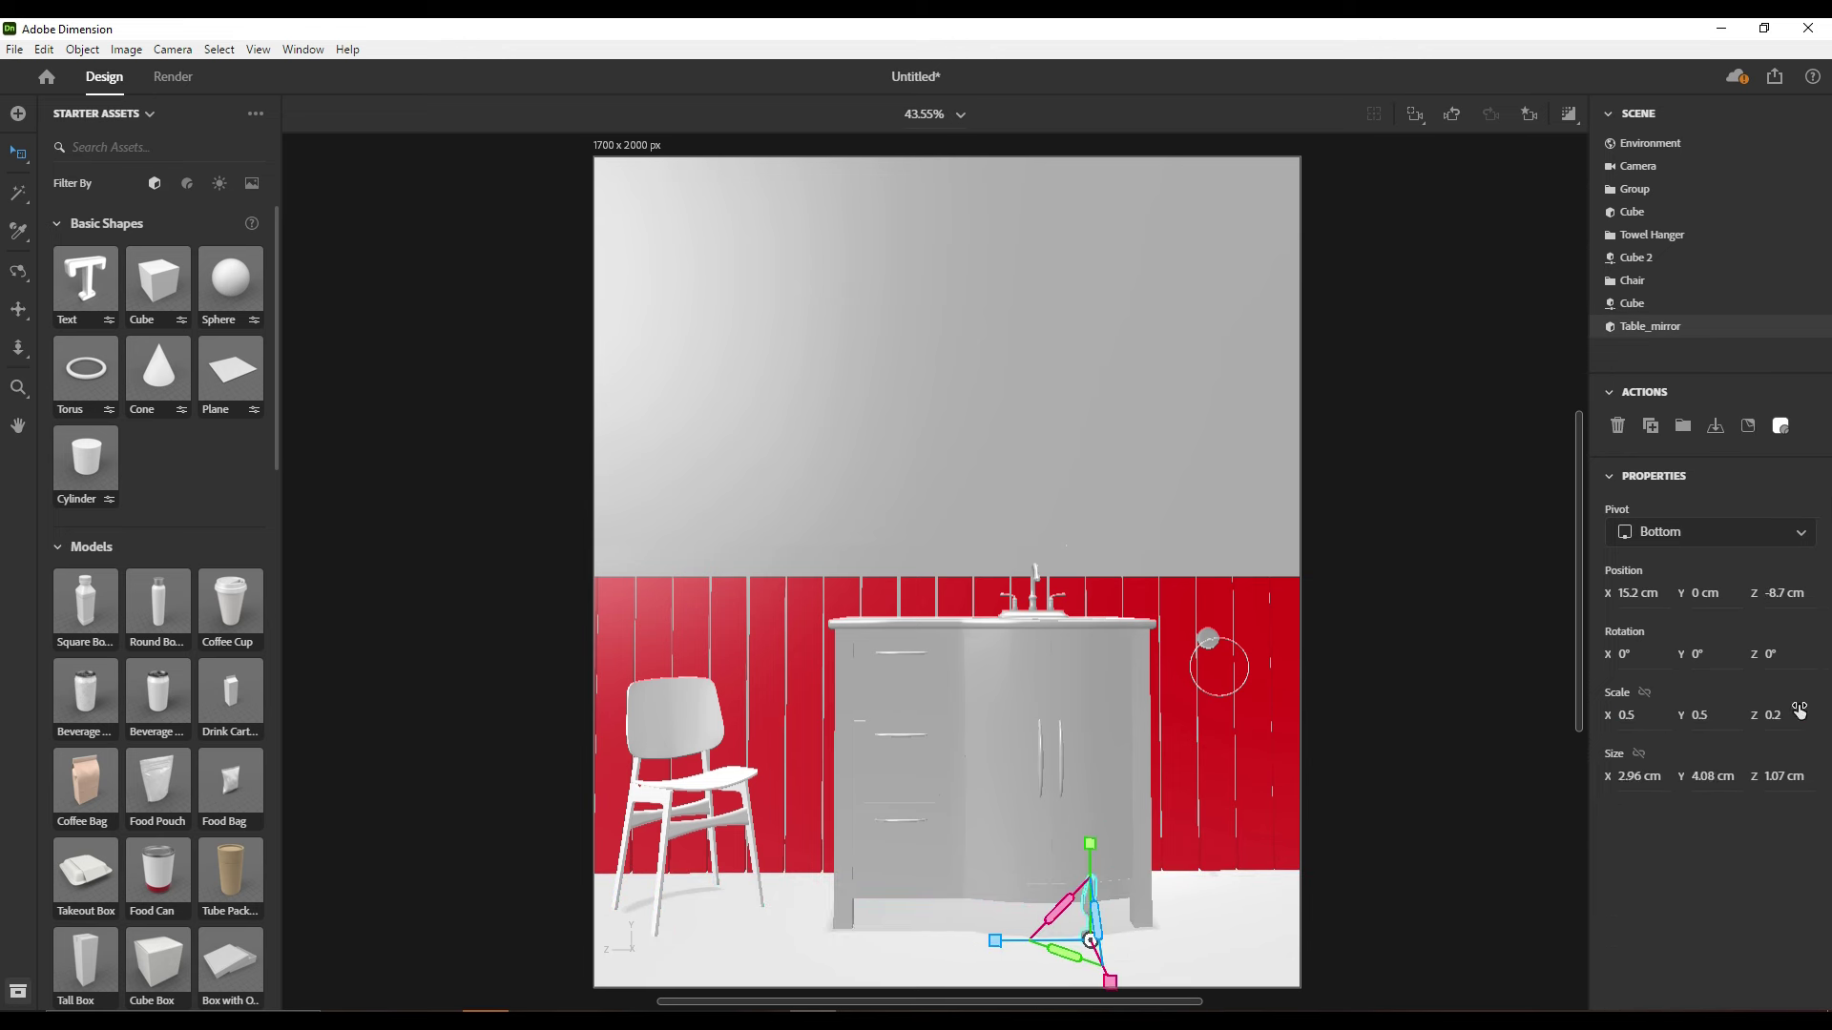
{"action": "key", "text": "v"}
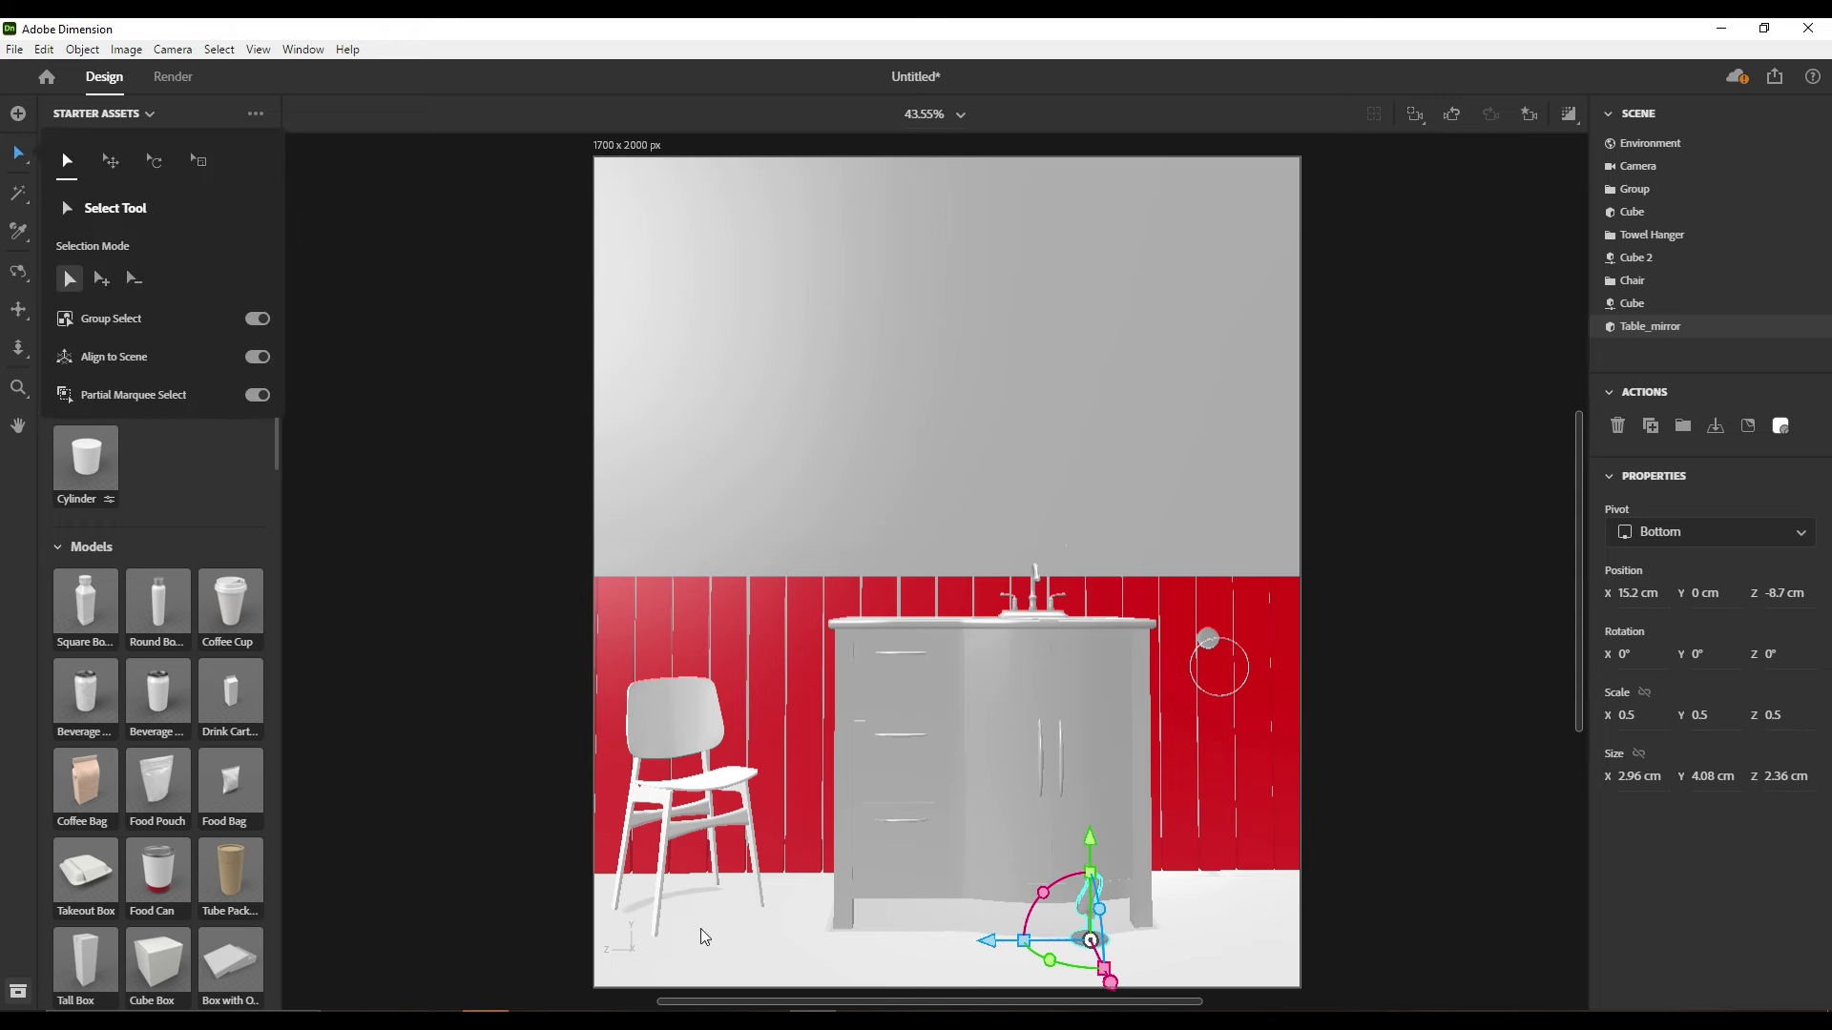
{"action": "left_click_drag", "start_coordinate": [1091, 940], "coordinate": [615, 791]}
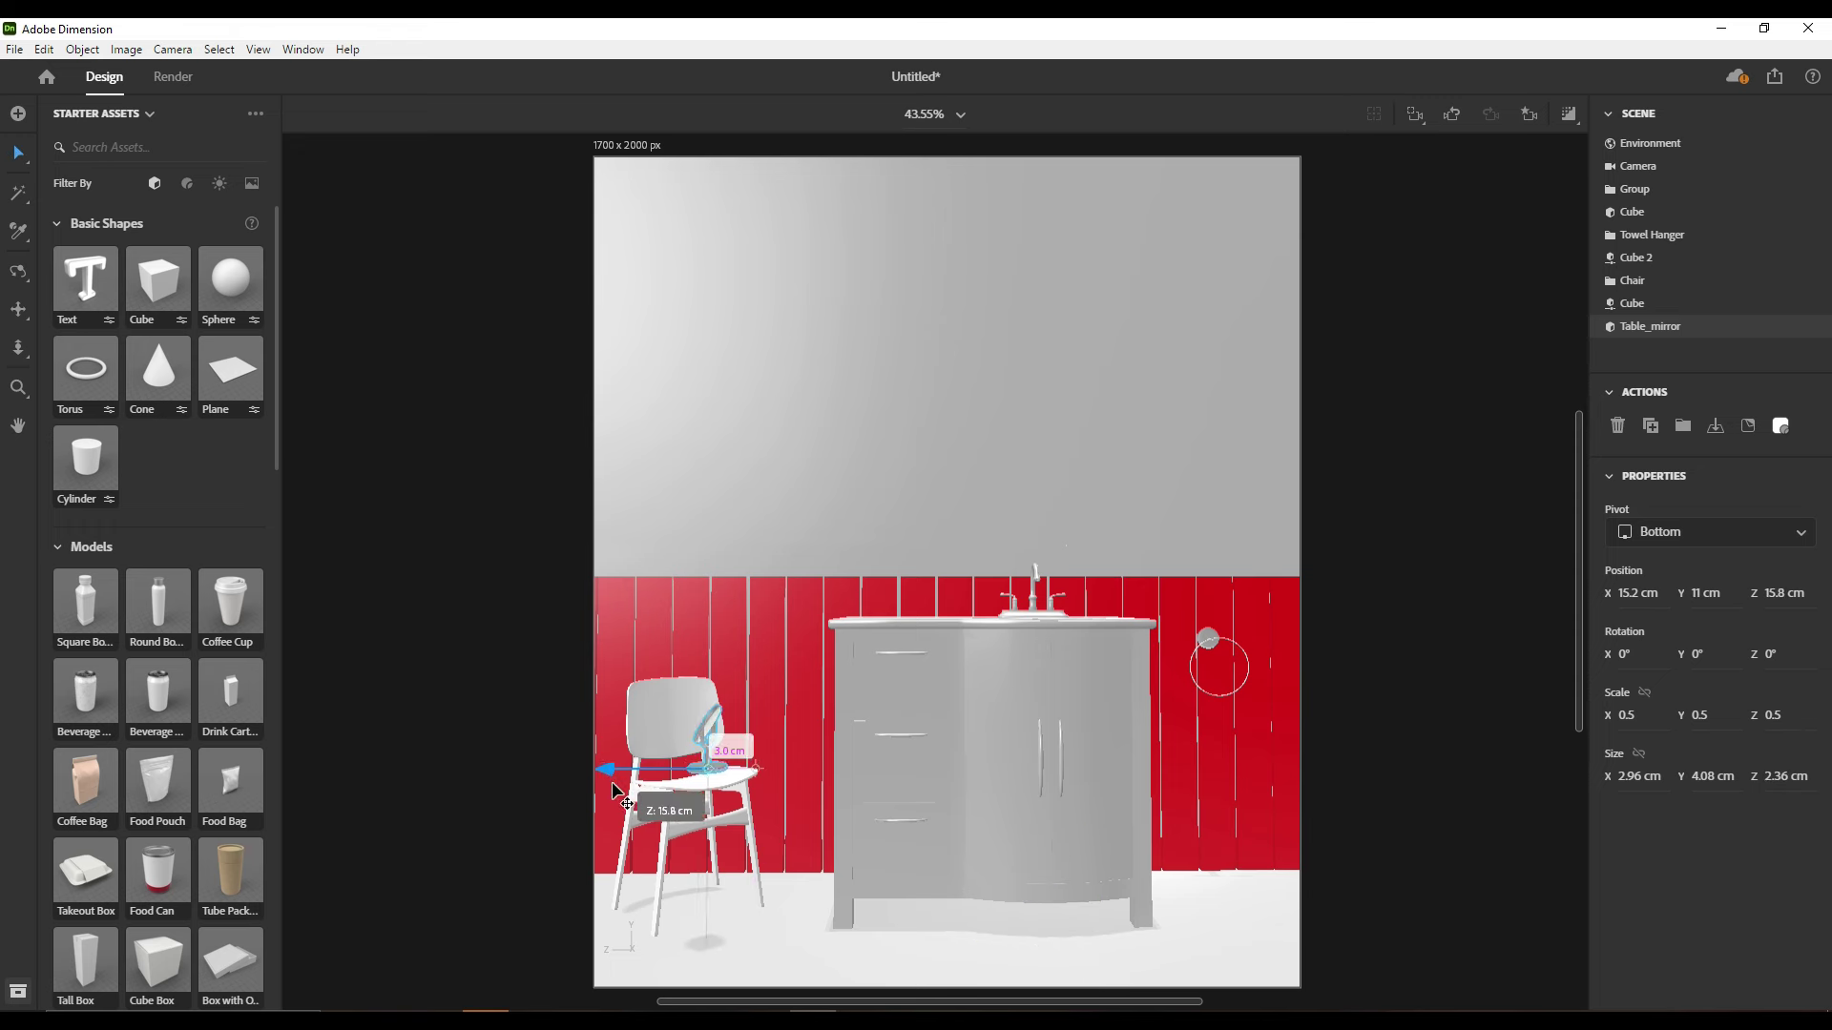
{"action": "key", "text": "f"}
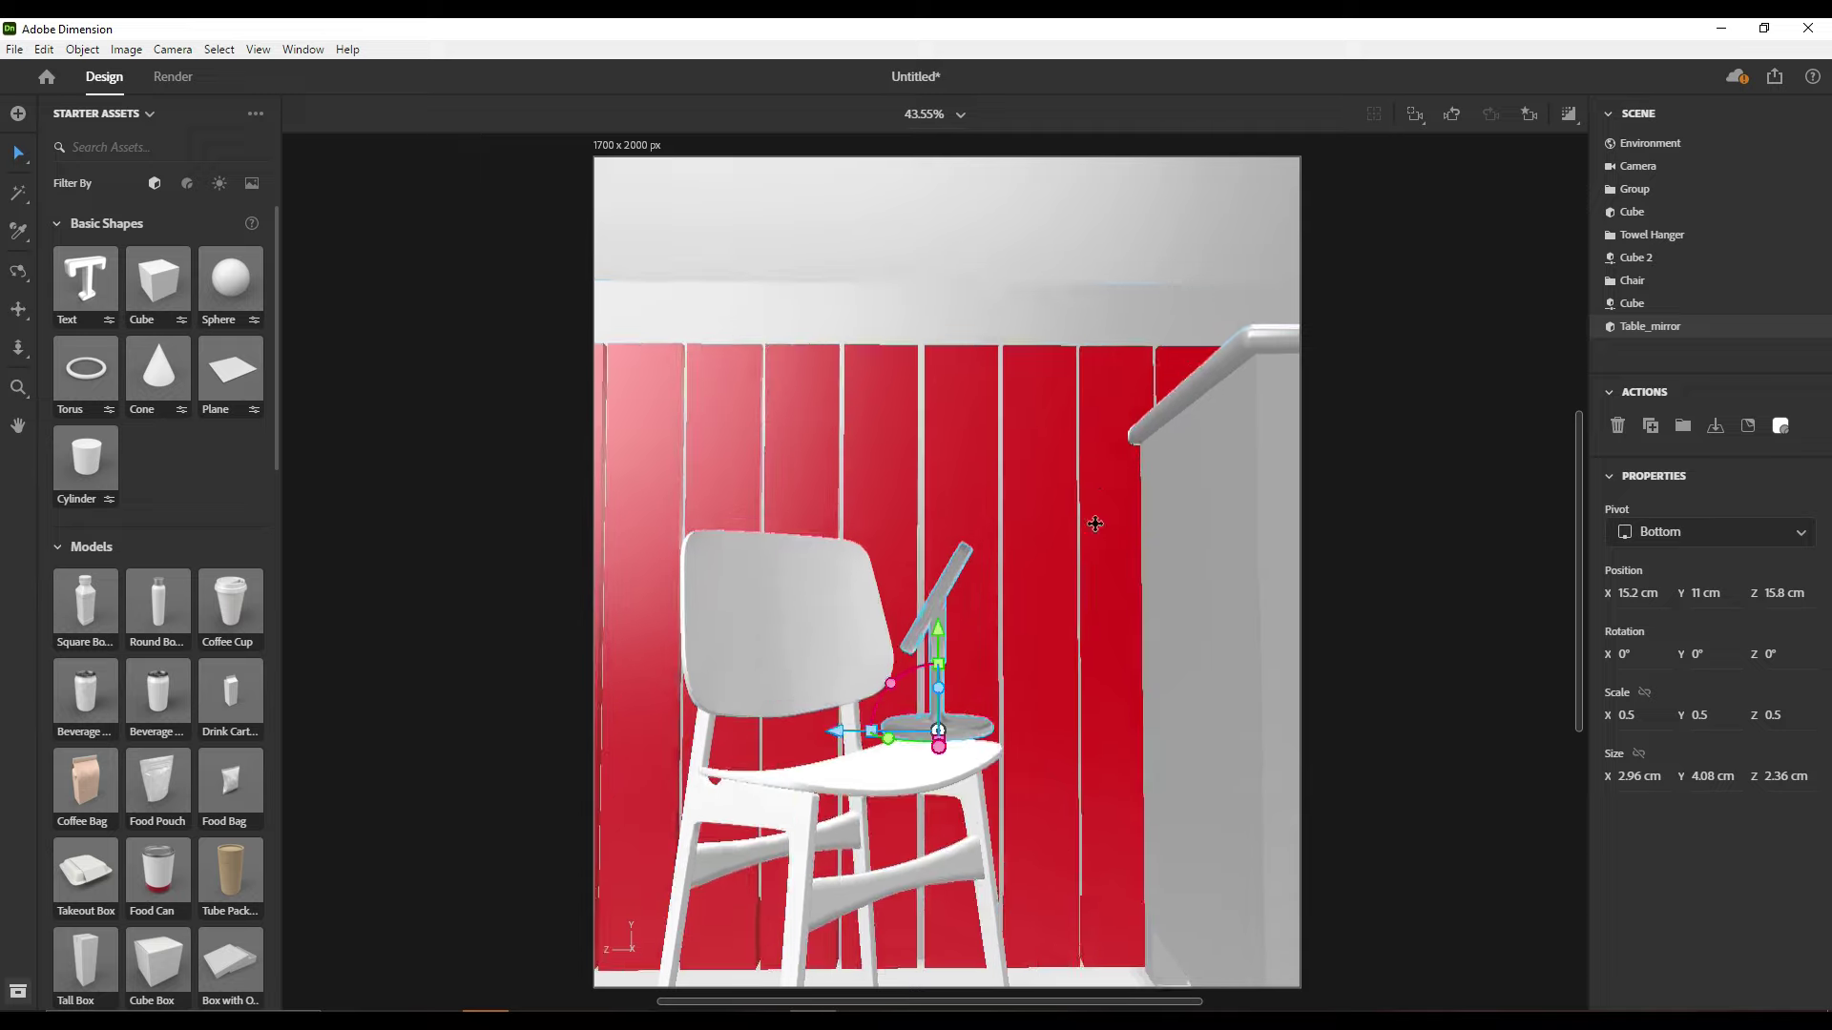
{"action": "middle_click_drag", "start_coordinate": [1095, 524], "coordinate": [1083, 761]}
{"action": "mouse_move", "coordinate": [1010, 687]}
{"action": "left_mouse_down"}
{"action": "mouse_move", "coordinate": [776, 633]}
{"action": "mouse_move", "coordinate": [668, 651]}
{"action": "left_mouse_up"}
{"action": "left_click_drag", "start_coordinate": [723, 572], "coordinate": [722, 603]}
Rotate the small mirror to face front and scale it to 0.7
{"action": "mouse_move", "coordinate": [724, 603]}
{"action": "middle_mouse_down"}
{"action": "mouse_move", "coordinate": [828, 692]}
{"action": "mouse_move", "coordinate": [1170, 614]}
{"action": "mouse_move", "coordinate": [871, 735]}
{"action": "middle_mouse_up"}
{"action": "left_click_drag", "start_coordinate": [871, 736], "coordinate": [1067, 665]}
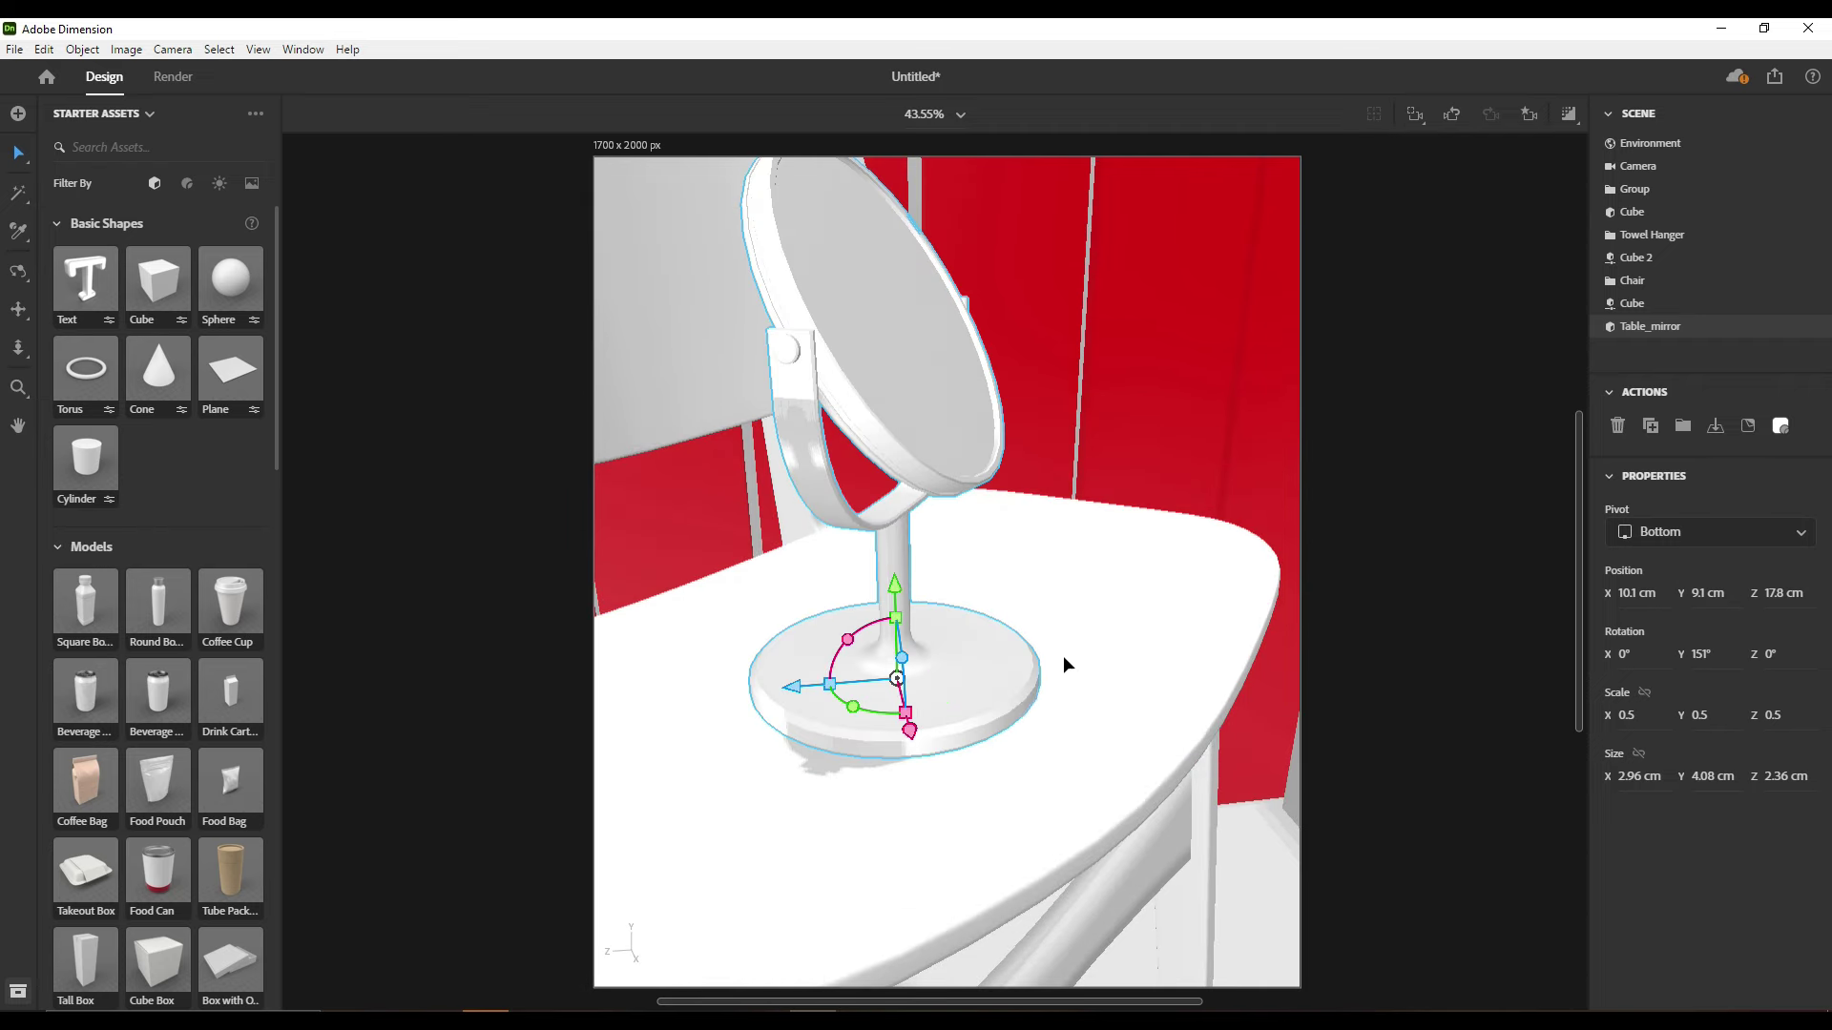
{"action": "left_click", "coordinate": [1528, 114]}
{"action": "left_click", "coordinate": [1476, 208]}
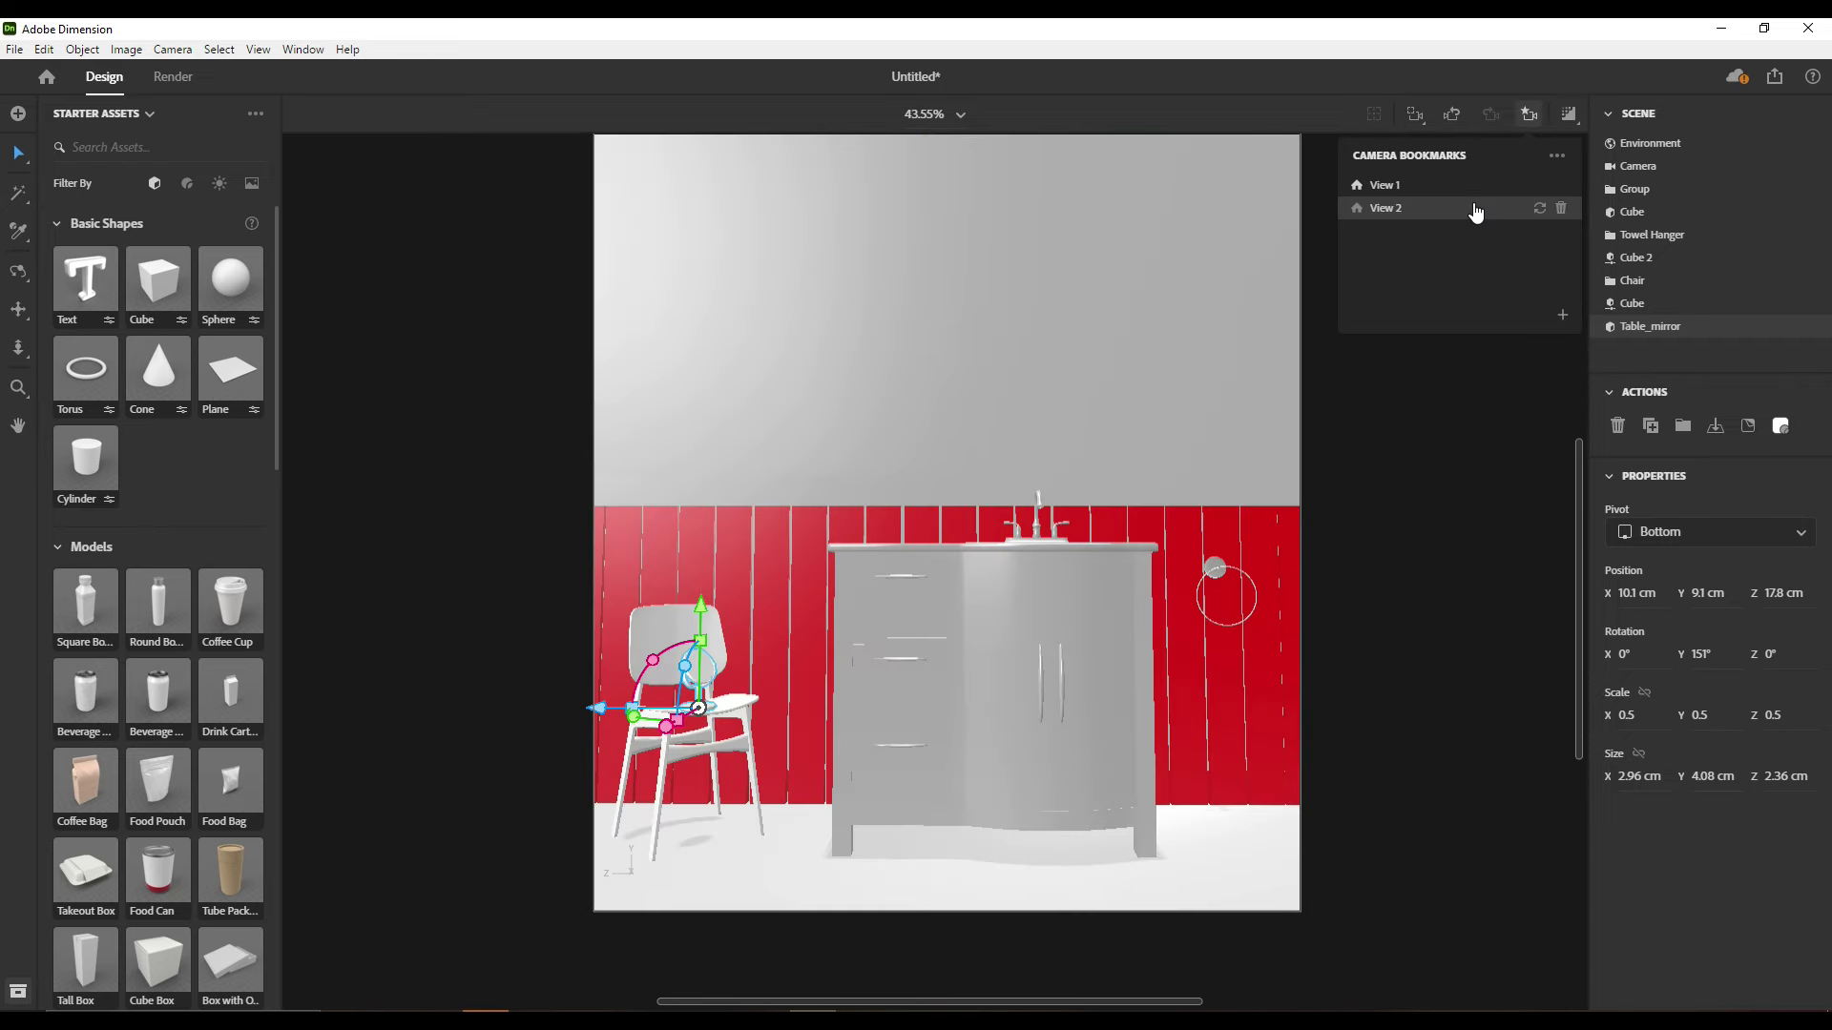
{"action": "left_click", "coordinate": [1428, 714]}
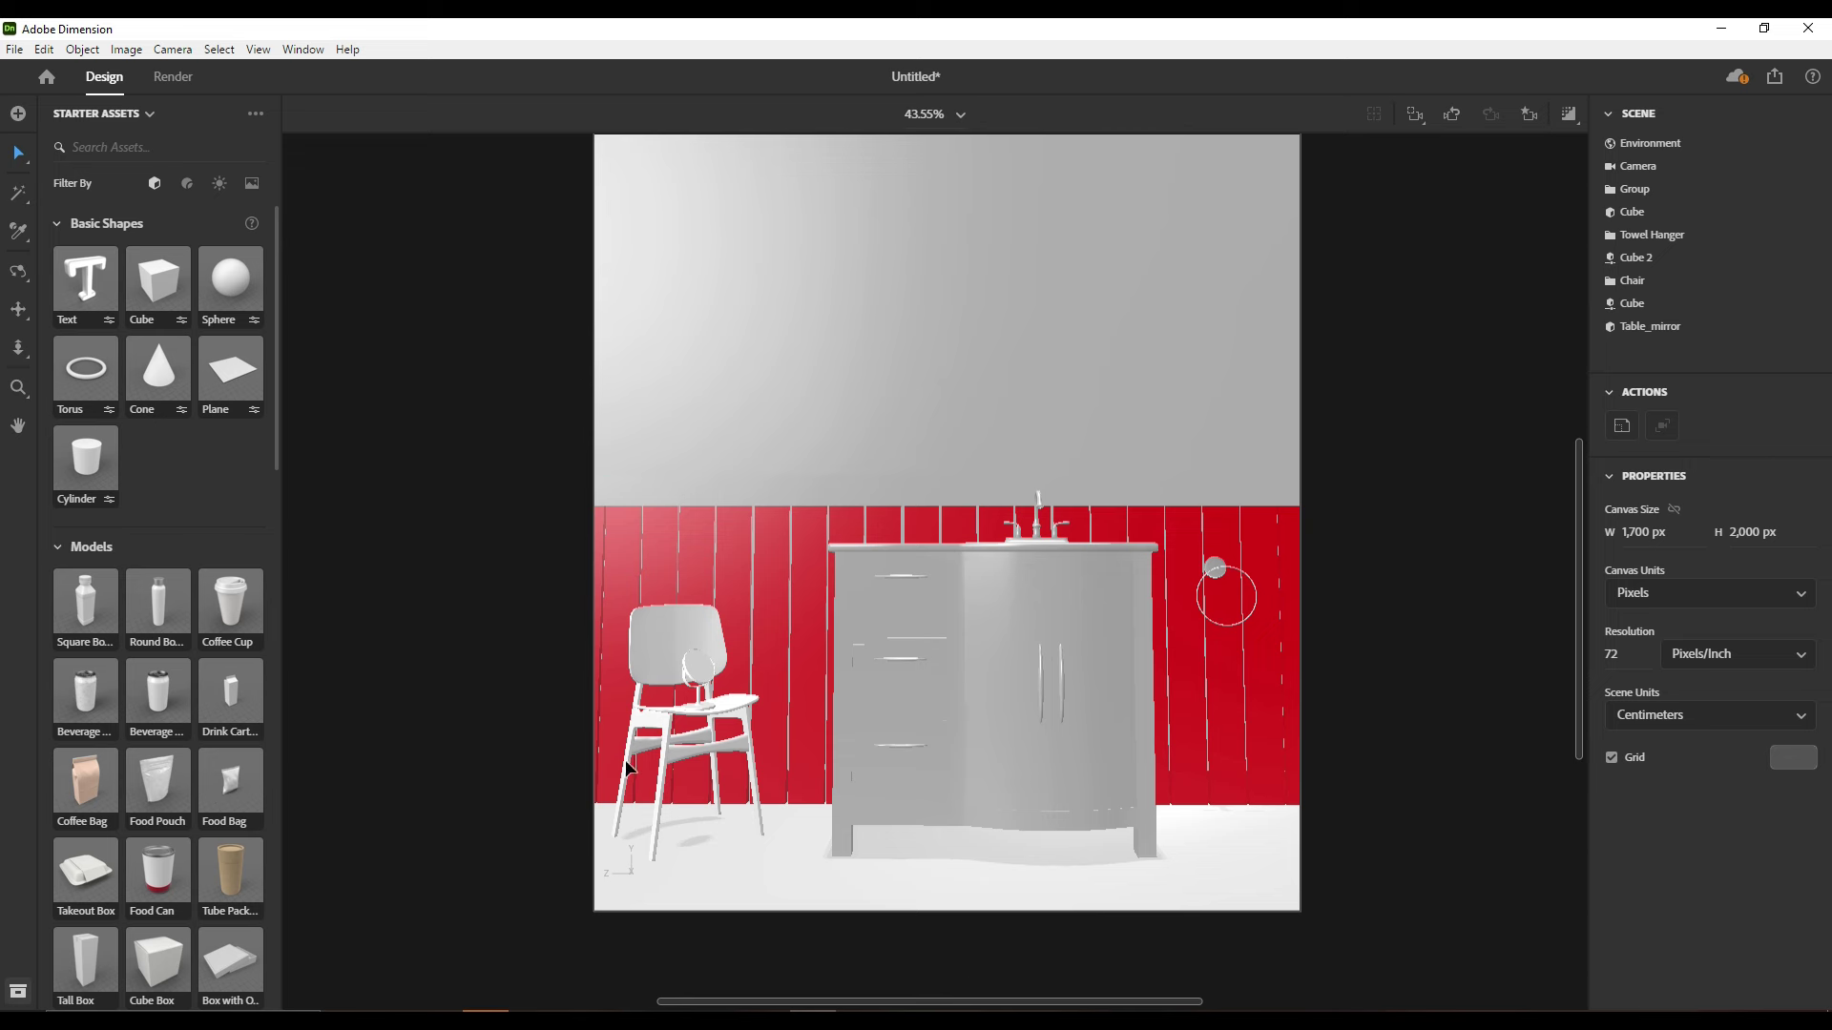
{"action": "left_click", "coordinate": [697, 668]}
{"action": "type", "text": "0.7"}
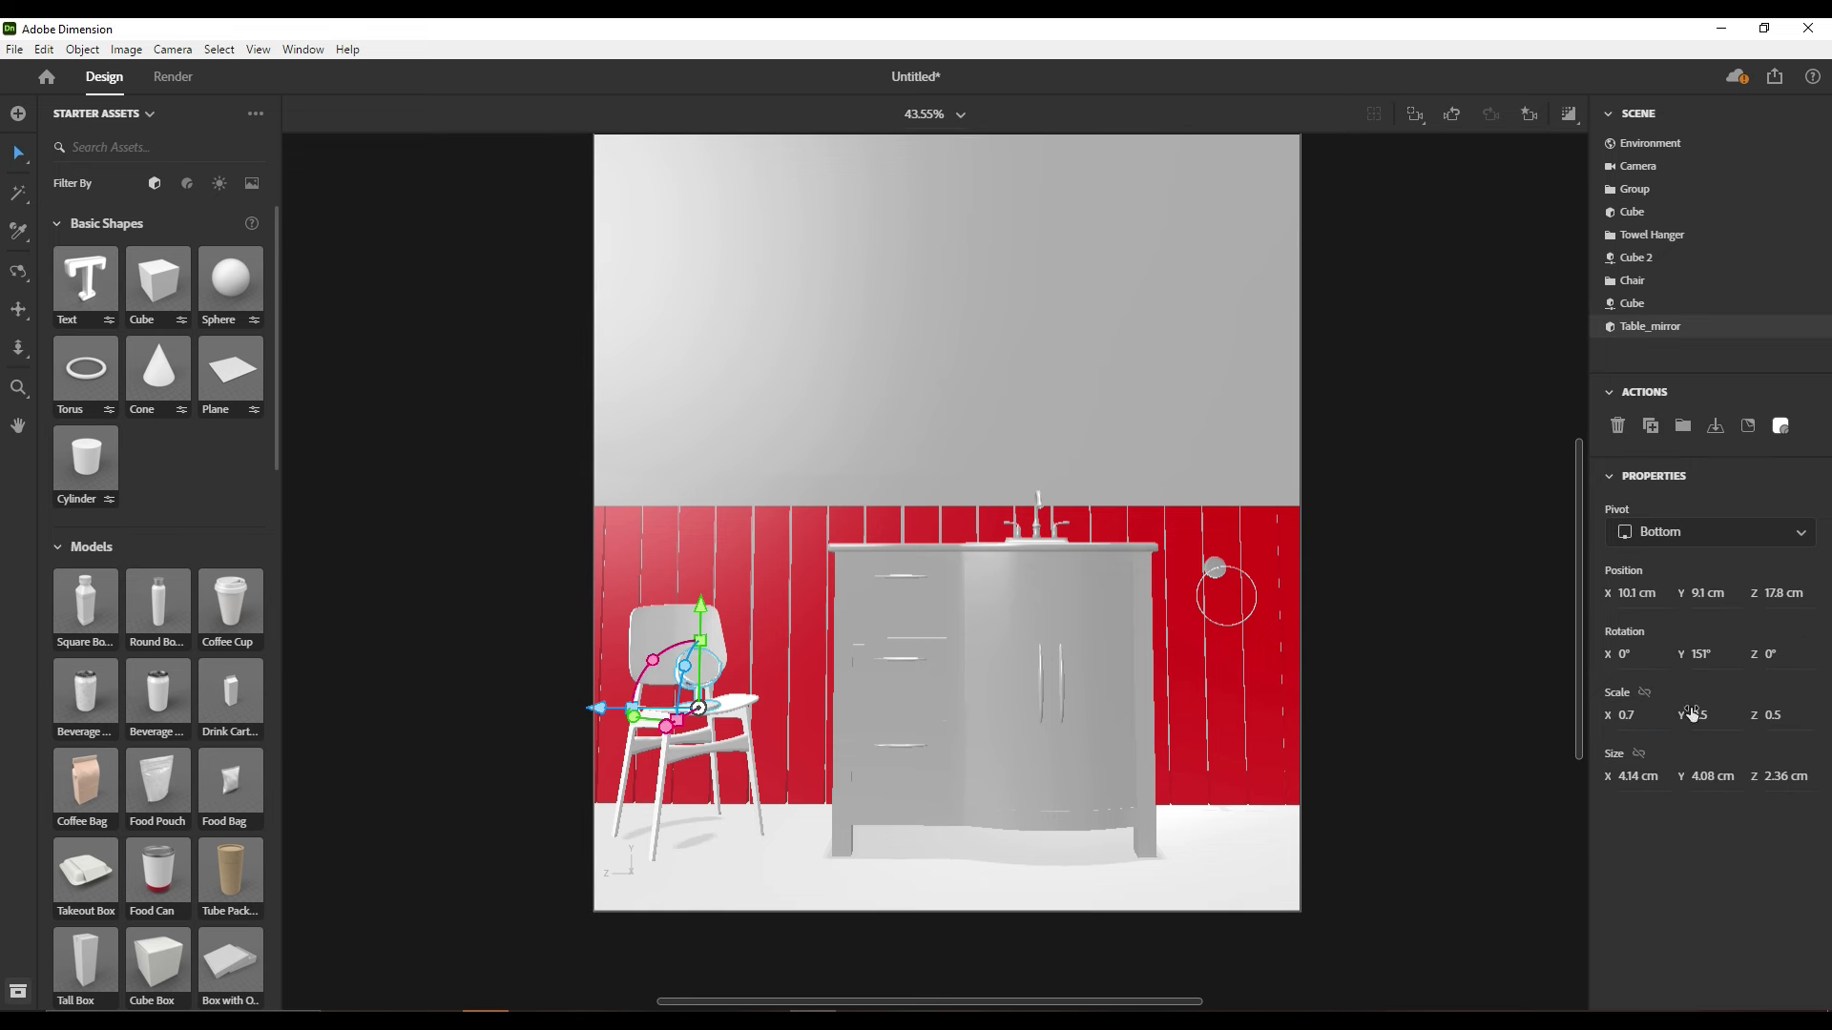
{"action": "mouse_move", "coordinate": [1691, 715]}
{"action": "left_mouse_down"}
{"action": "mouse_move", "coordinate": [1732, 735]}
{"action": "mouse_move", "coordinate": [0, 754]}
{"action": "left_mouse_up"}
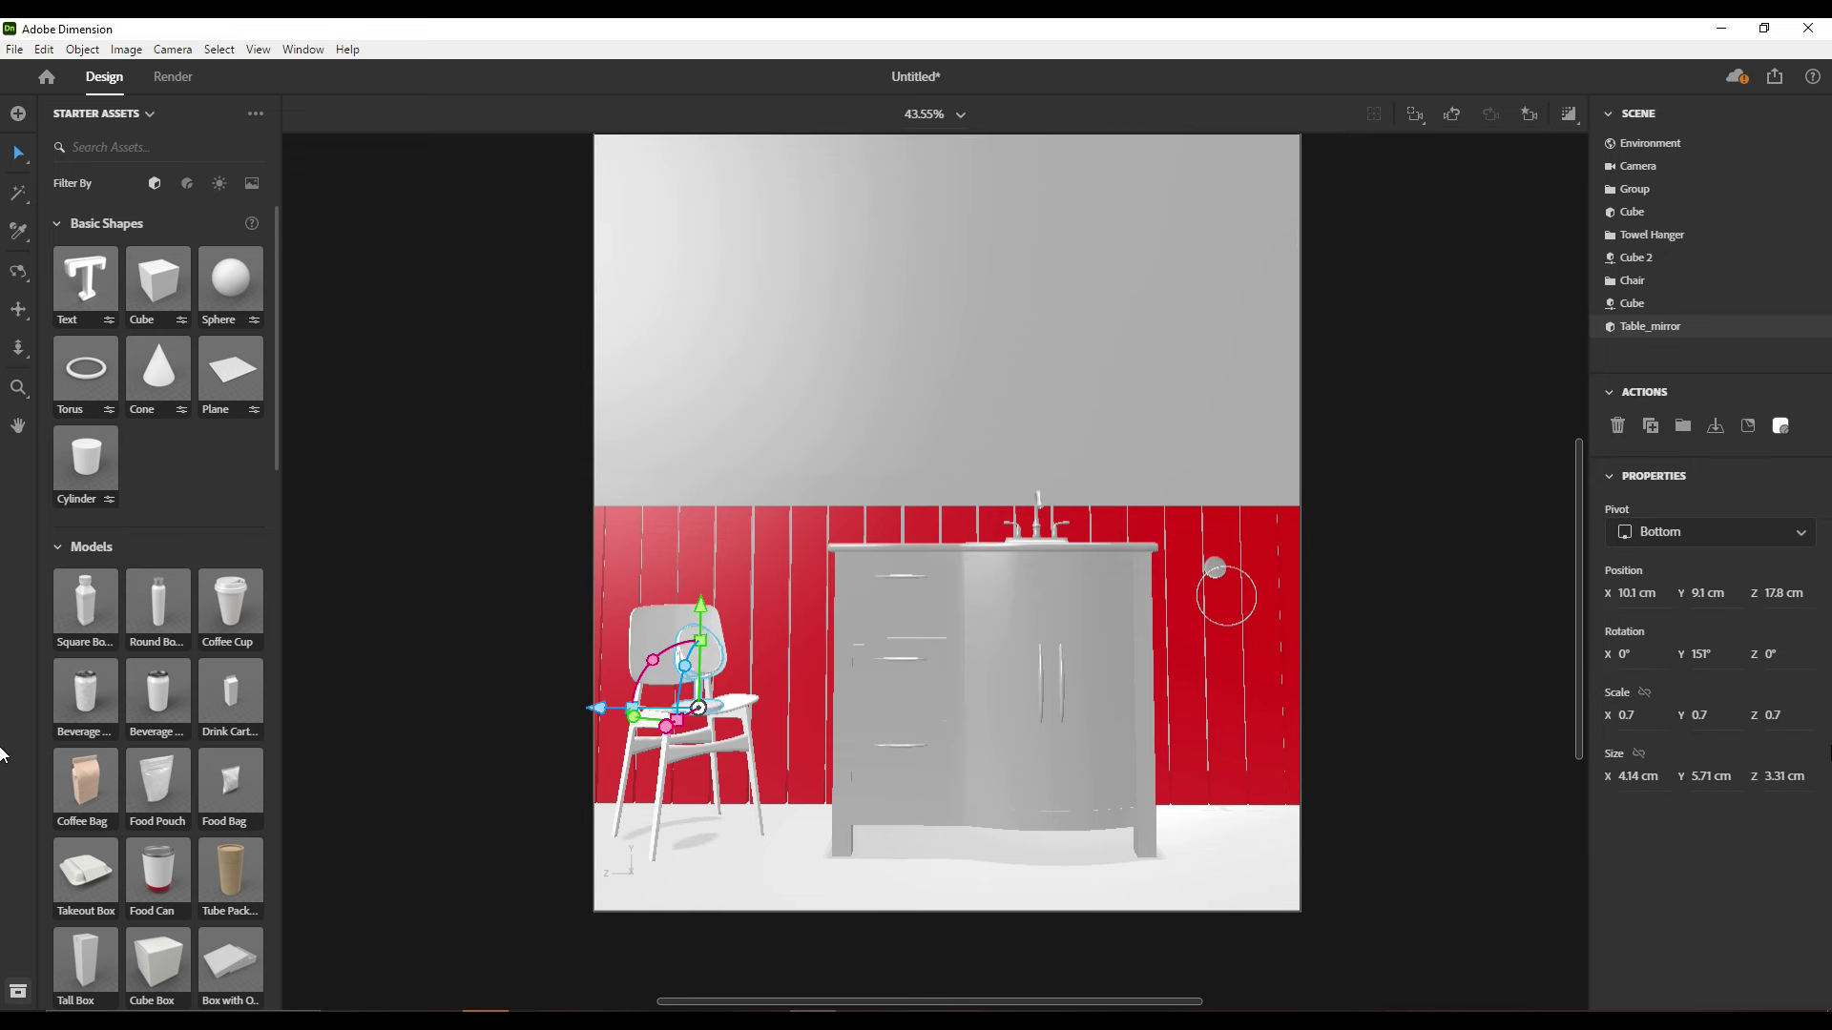
{"action": "left_click", "coordinate": [1453, 790]}
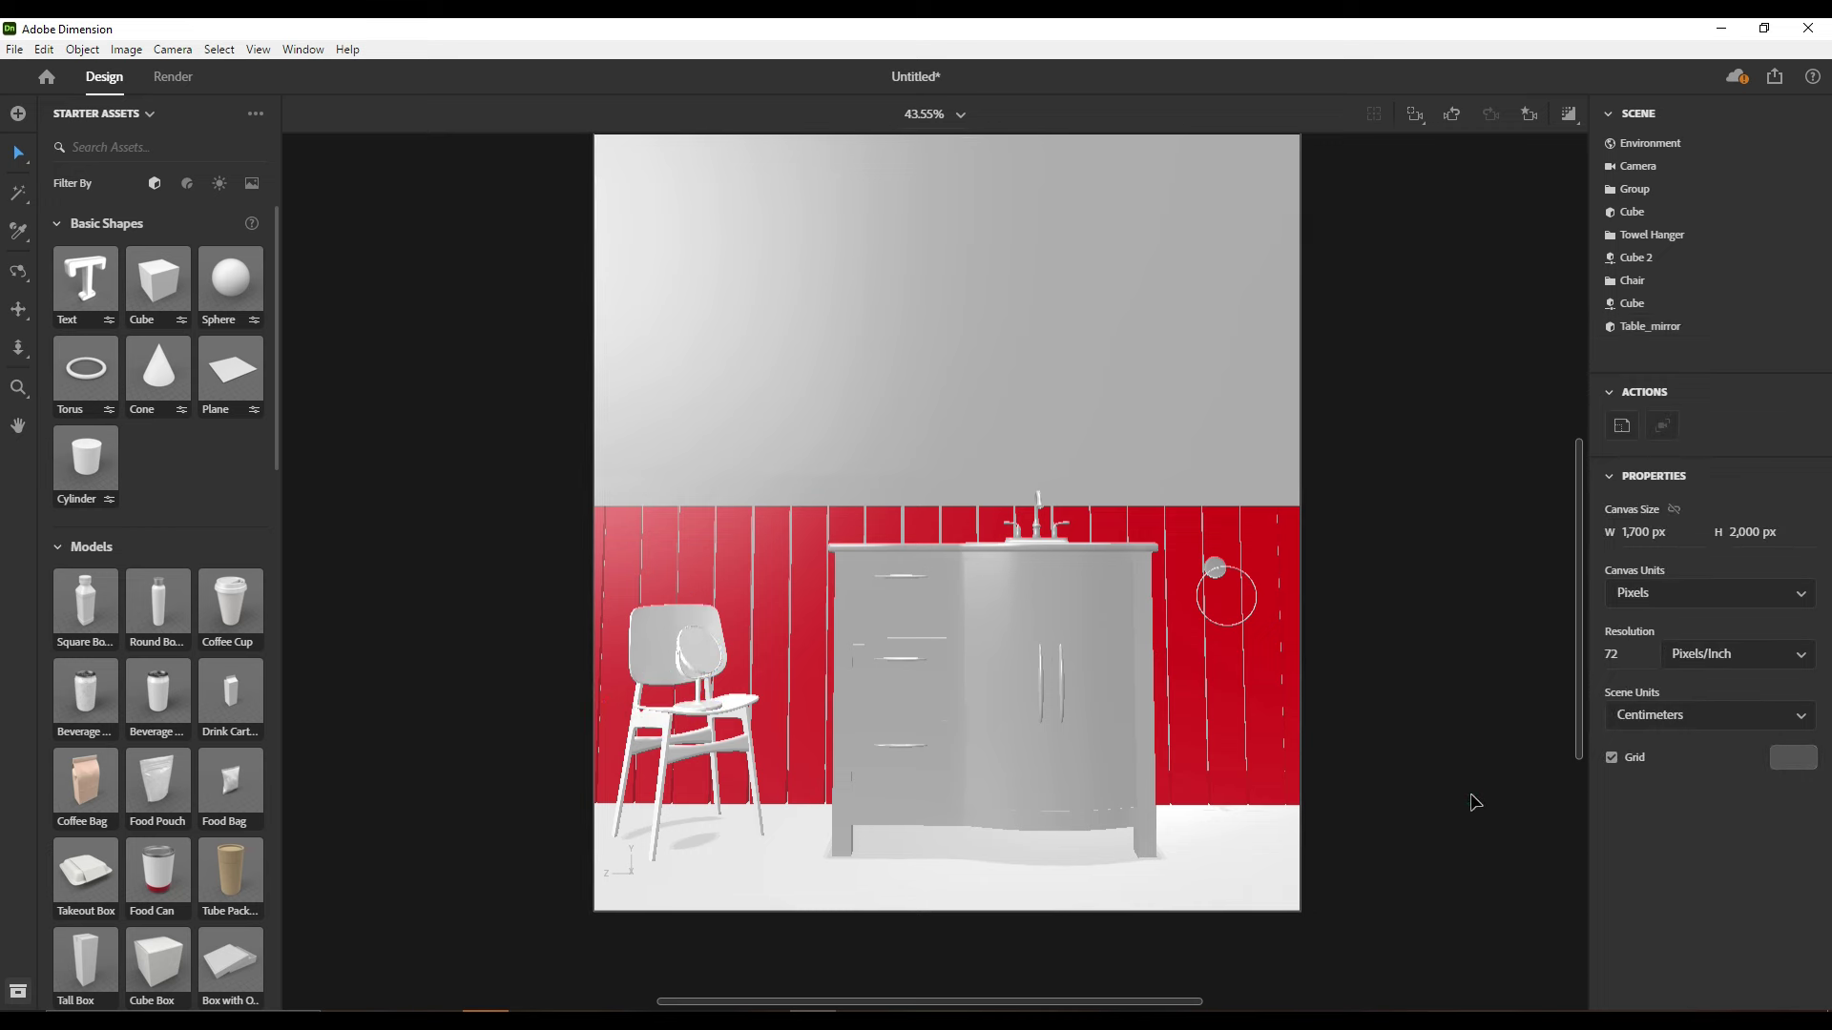
{"action": "key", "text": "alt+Tab"}
Import the big oval mirror and set its scale to 70
{"action": "left_click_drag", "start_coordinate": [270, 386], "coordinate": [1123, 409]}
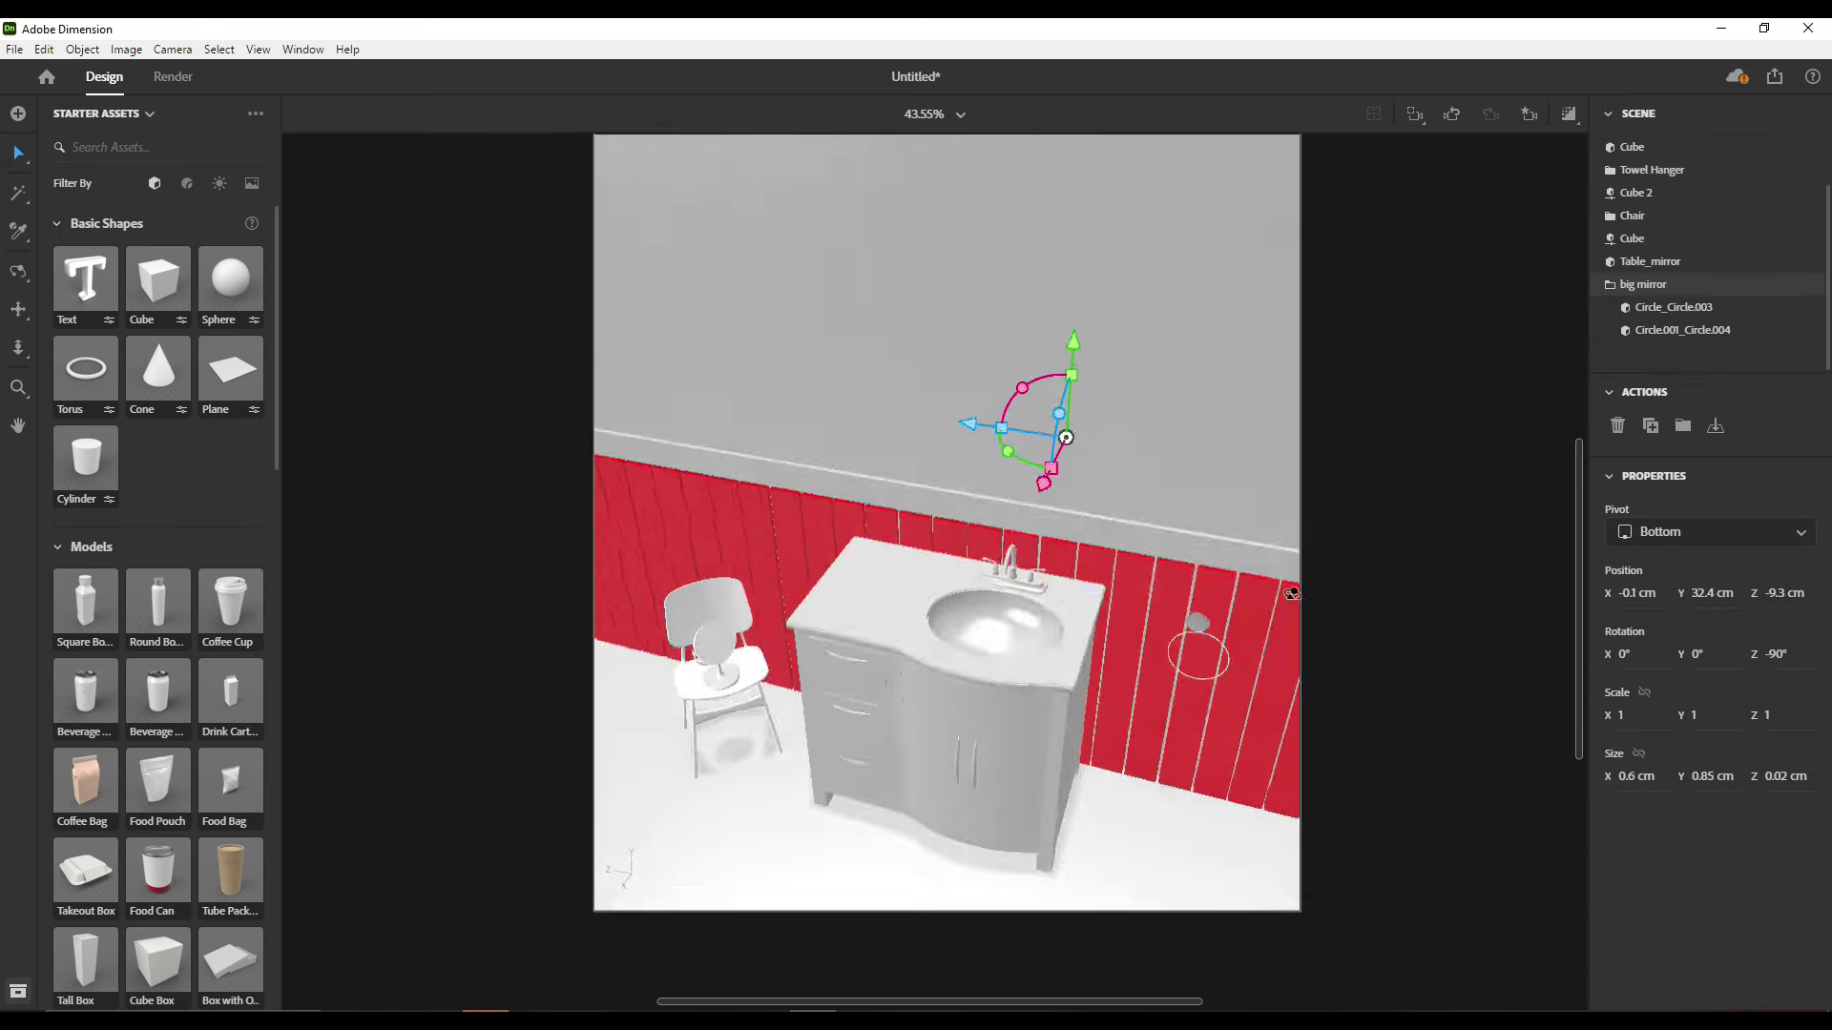
{"action": "right_click_drag", "start_coordinate": [1129, 413], "coordinate": [897, 535]}
{"action": "left_click_drag", "start_coordinate": [864, 597], "coordinate": [769, 618]}
{"action": "left_click", "coordinate": [1625, 715]}
{"action": "type", "text": "70"}
{"action": "key", "text": "Tab"}
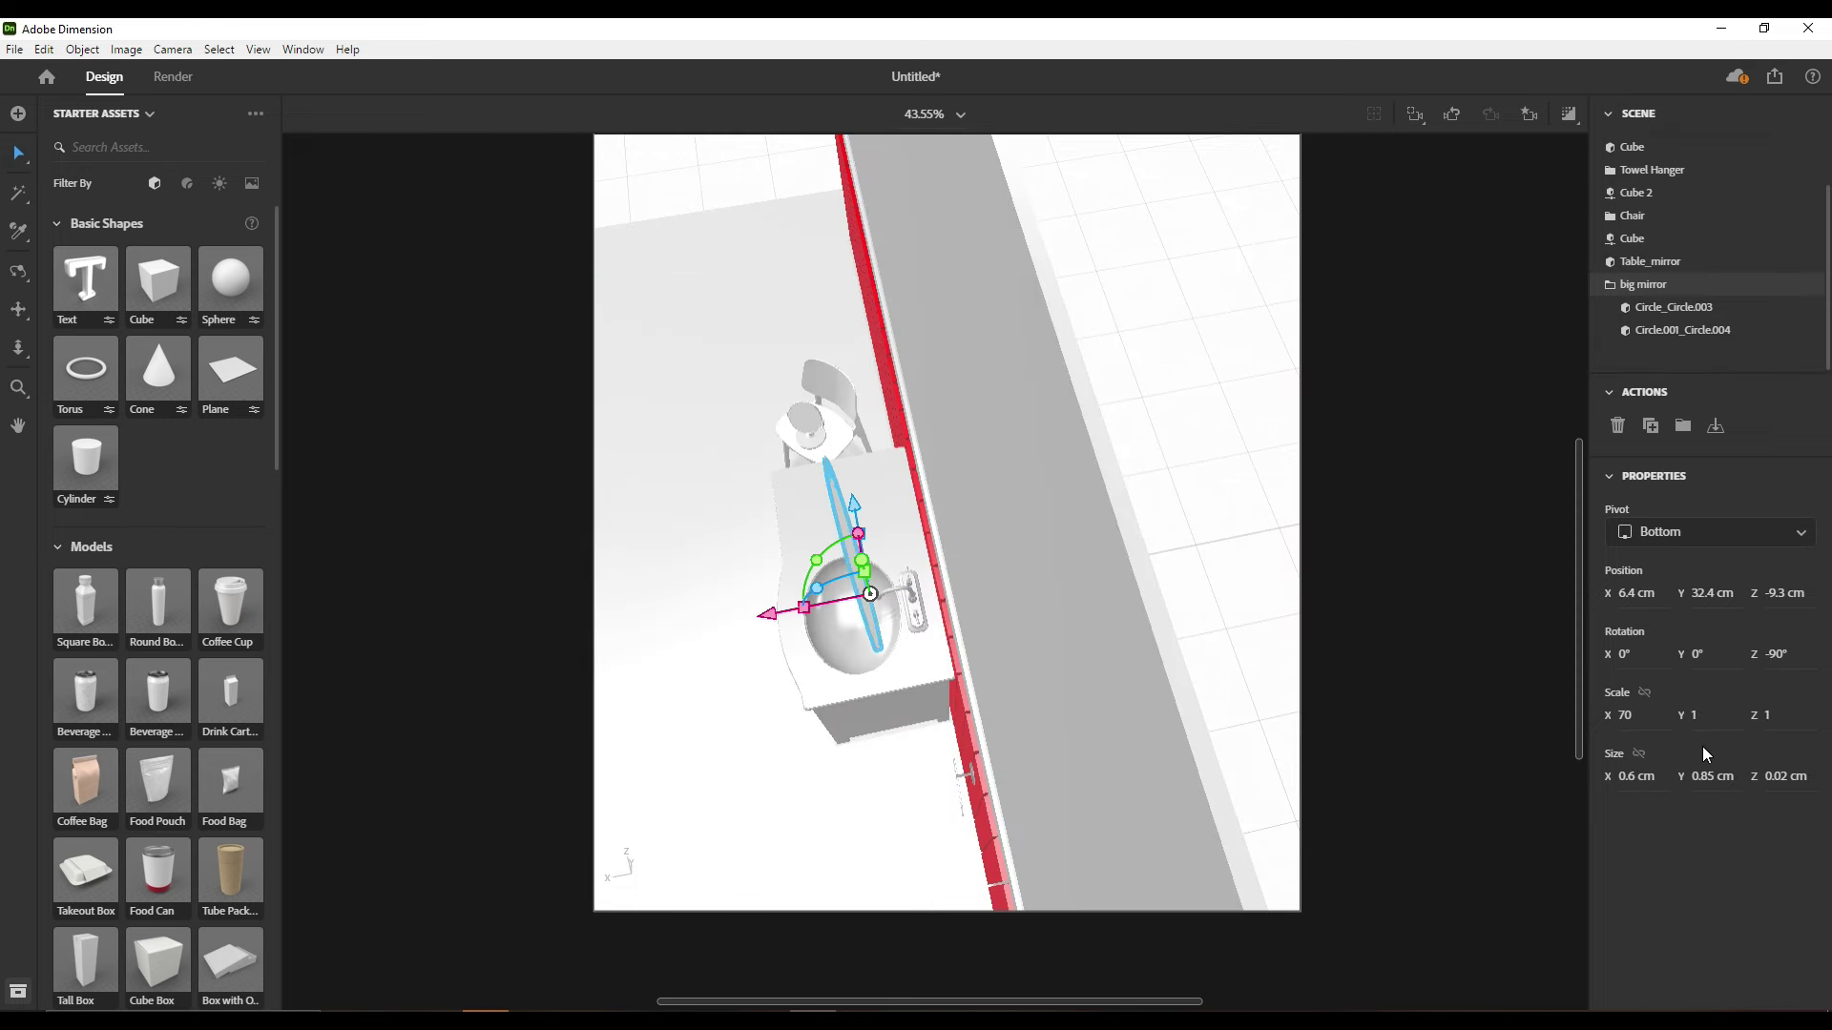
{"action": "type", "text": "70"}
{"action": "key", "text": "Return"}
{"action": "key", "text": "Return"}
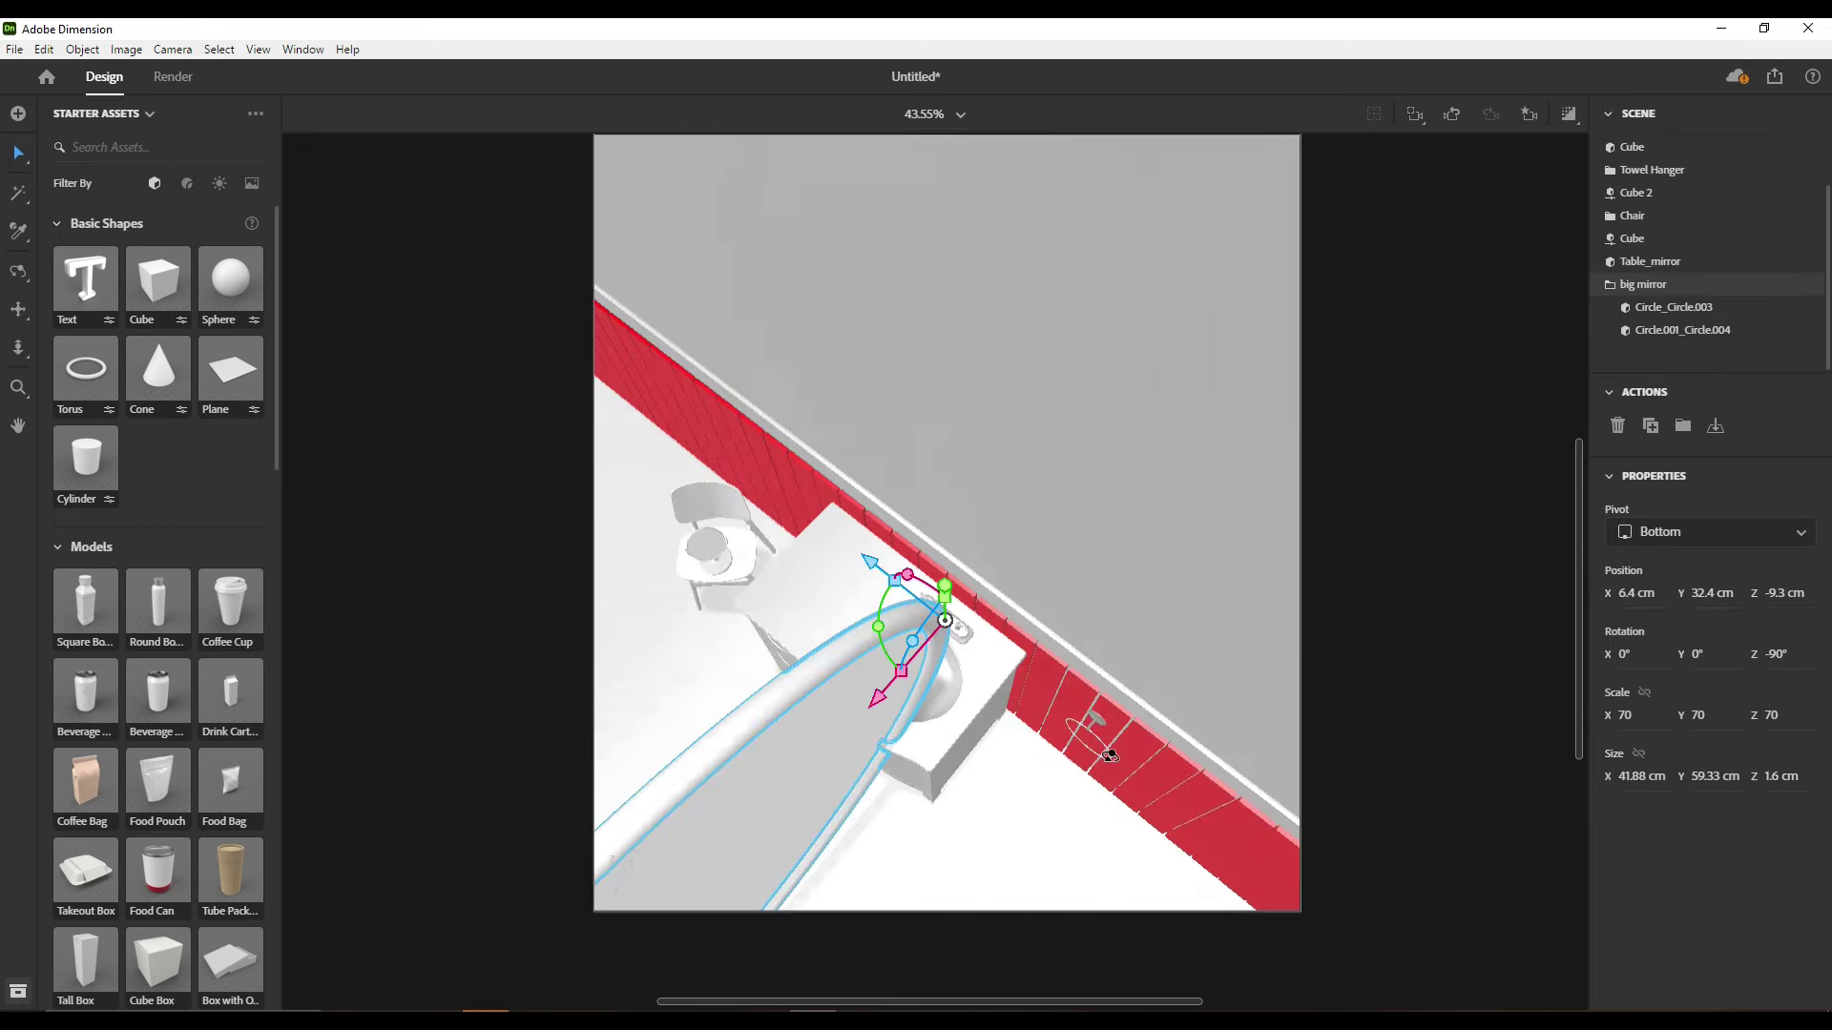
Stand the oval mirror upright against the wall, facing out
{"action": "right_click_drag", "start_coordinate": [1120, 752], "coordinate": [958, 570]}
{"action": "left_click_drag", "start_coordinate": [958, 570], "coordinate": [1088, 525]}
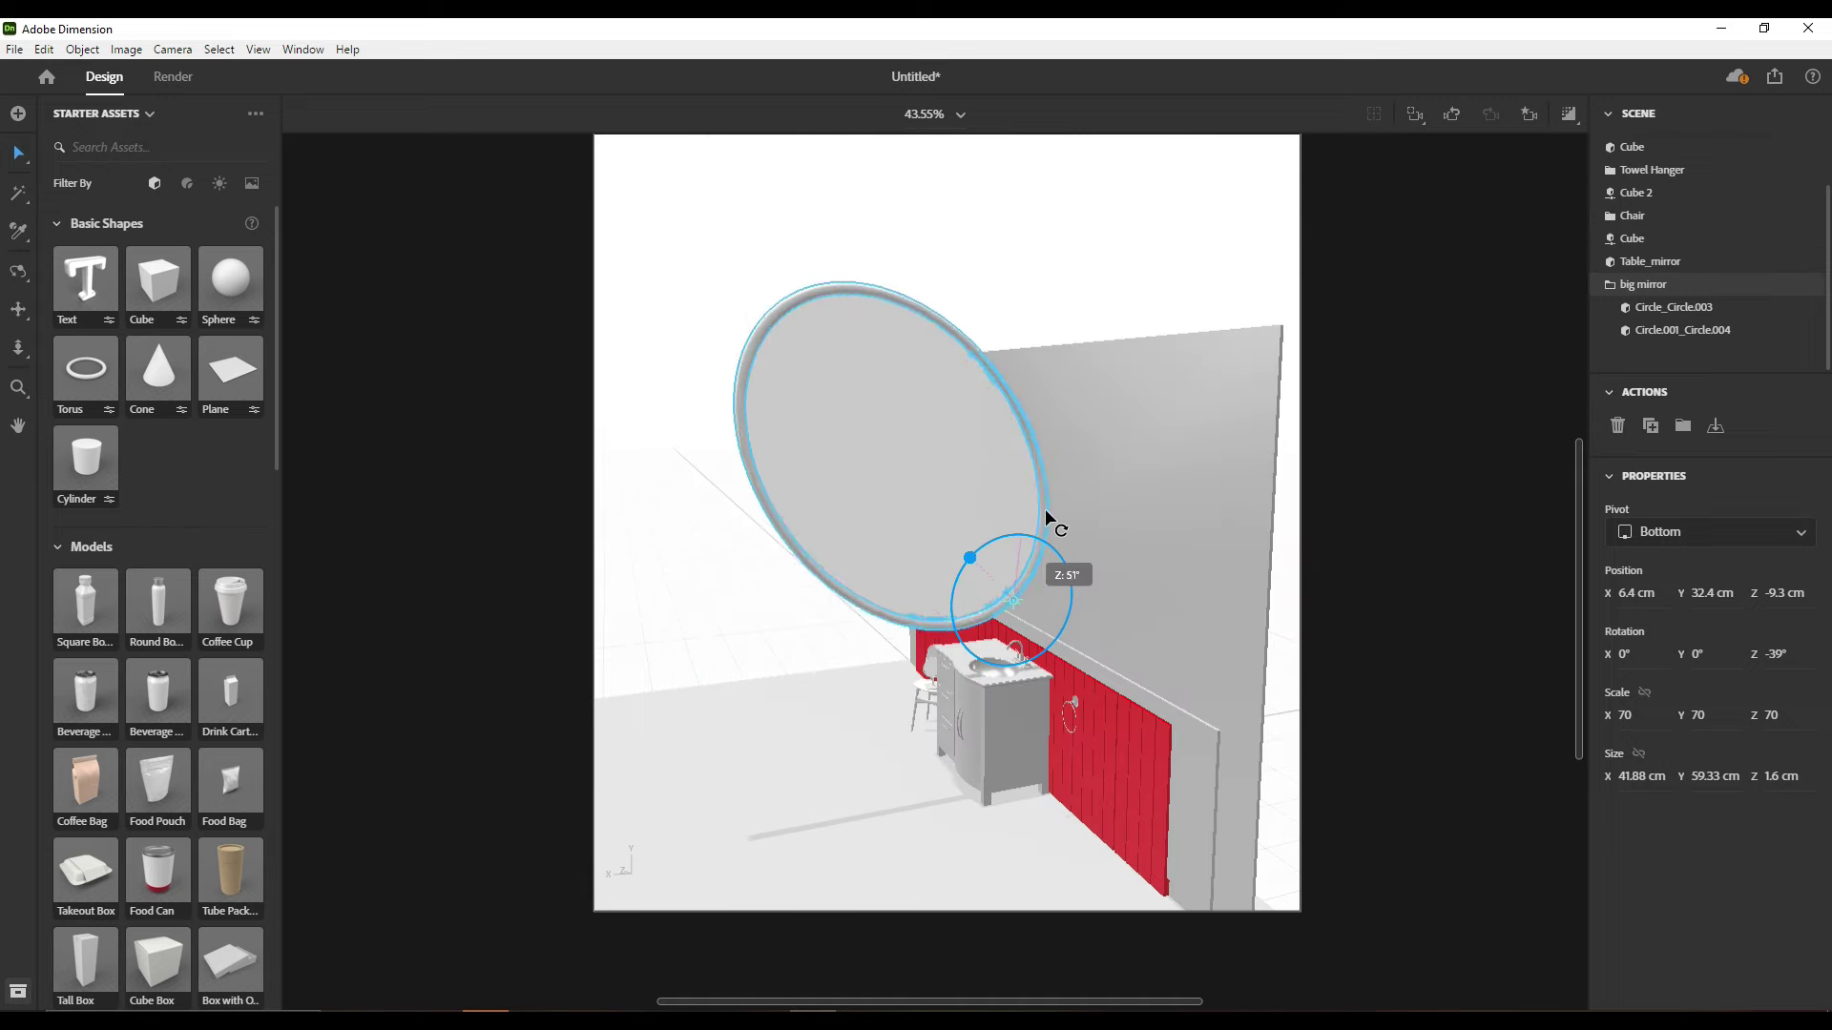
{"action": "right_click_drag", "start_coordinate": [702, 486], "coordinate": [919, 590]}
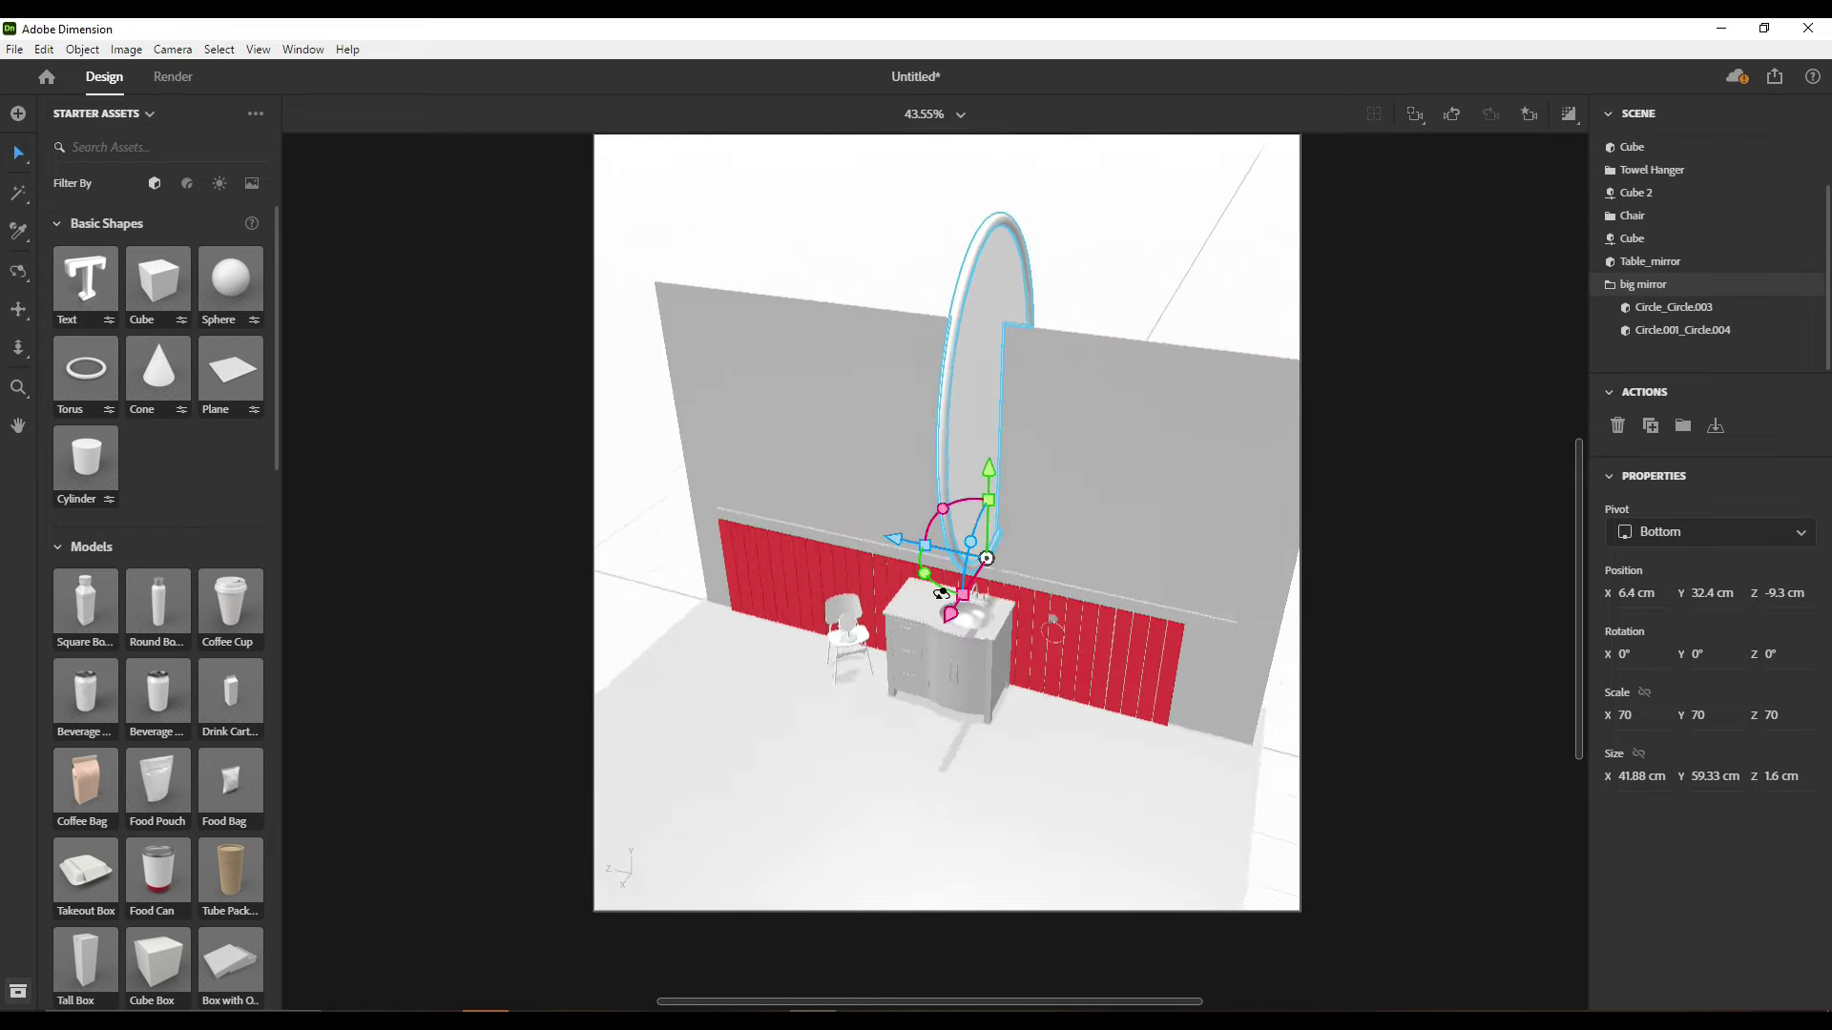
{"action": "left_click_drag", "start_coordinate": [919, 589], "coordinate": [716, 541]}
Reduce the mirror's scale to 50, with depth 40
{"action": "left_click", "coordinate": [1623, 716]}
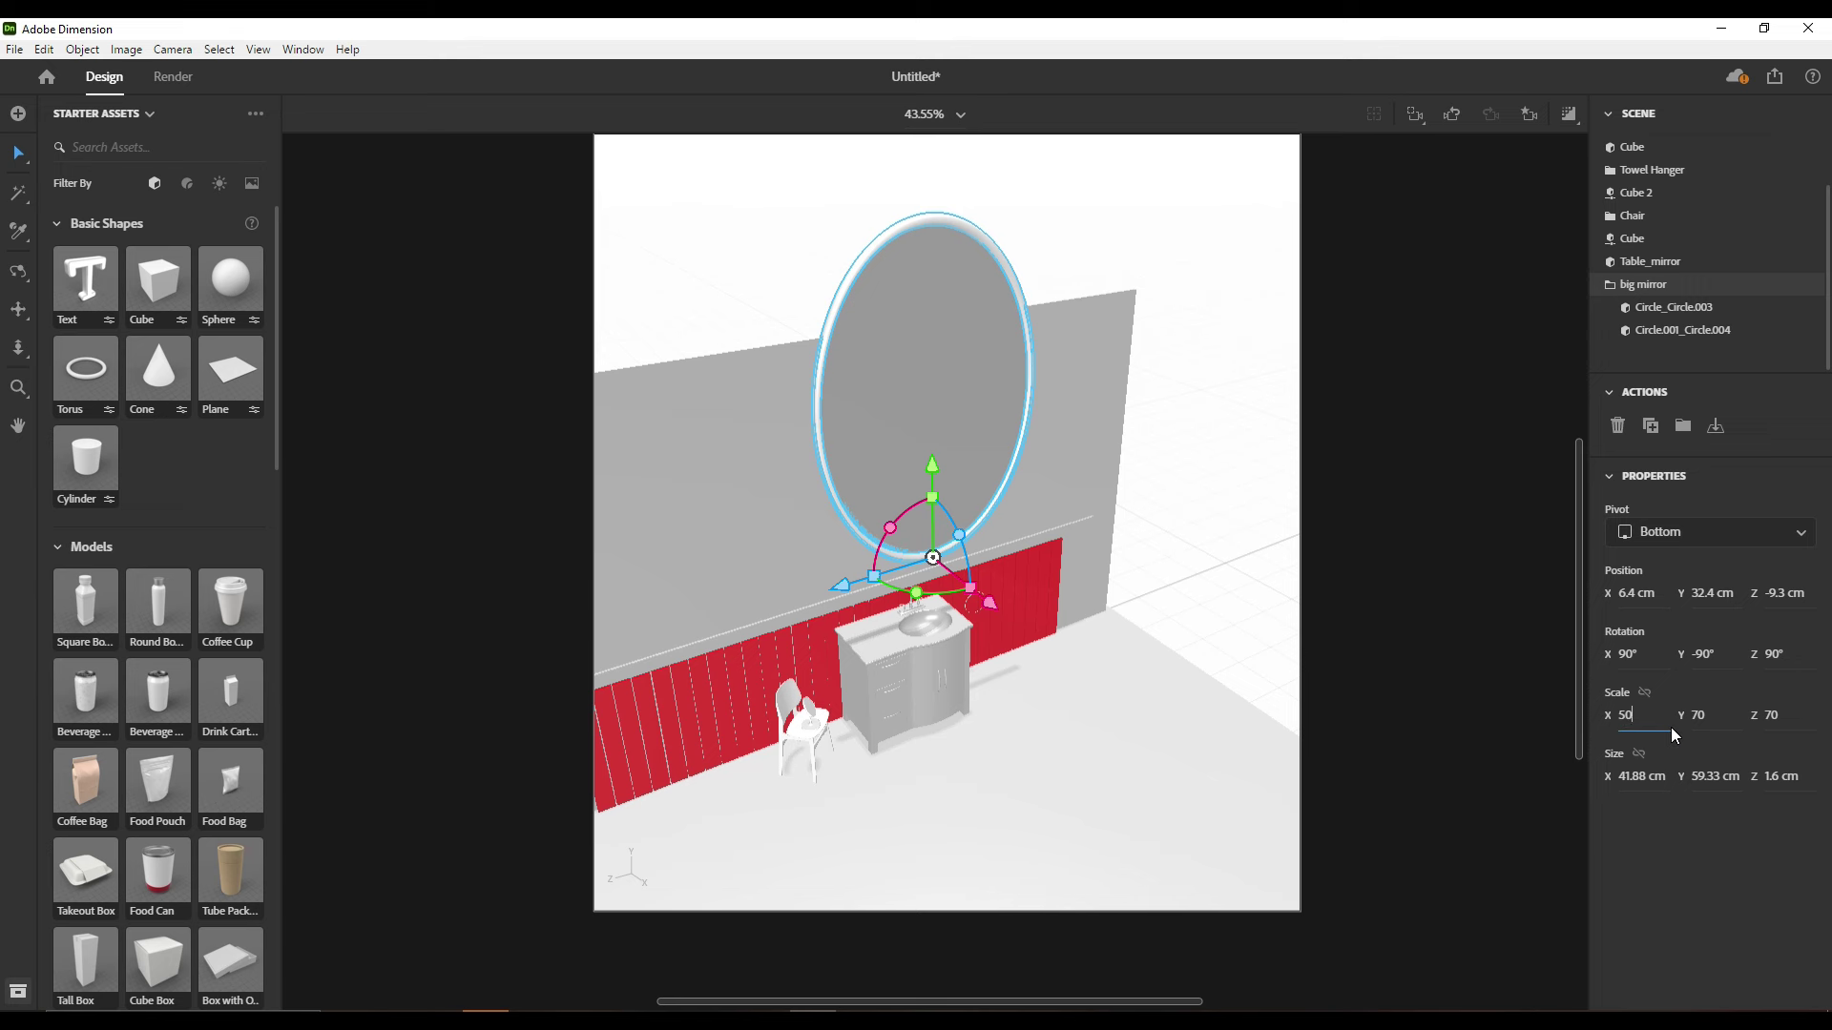
{"action": "left_click", "coordinate": [1698, 715]}
{"action": "type", "text": "50"}
{"action": "key", "text": "Return"}
{"action": "left_click", "coordinate": [1772, 715]}
{"action": "type", "text": "50"}
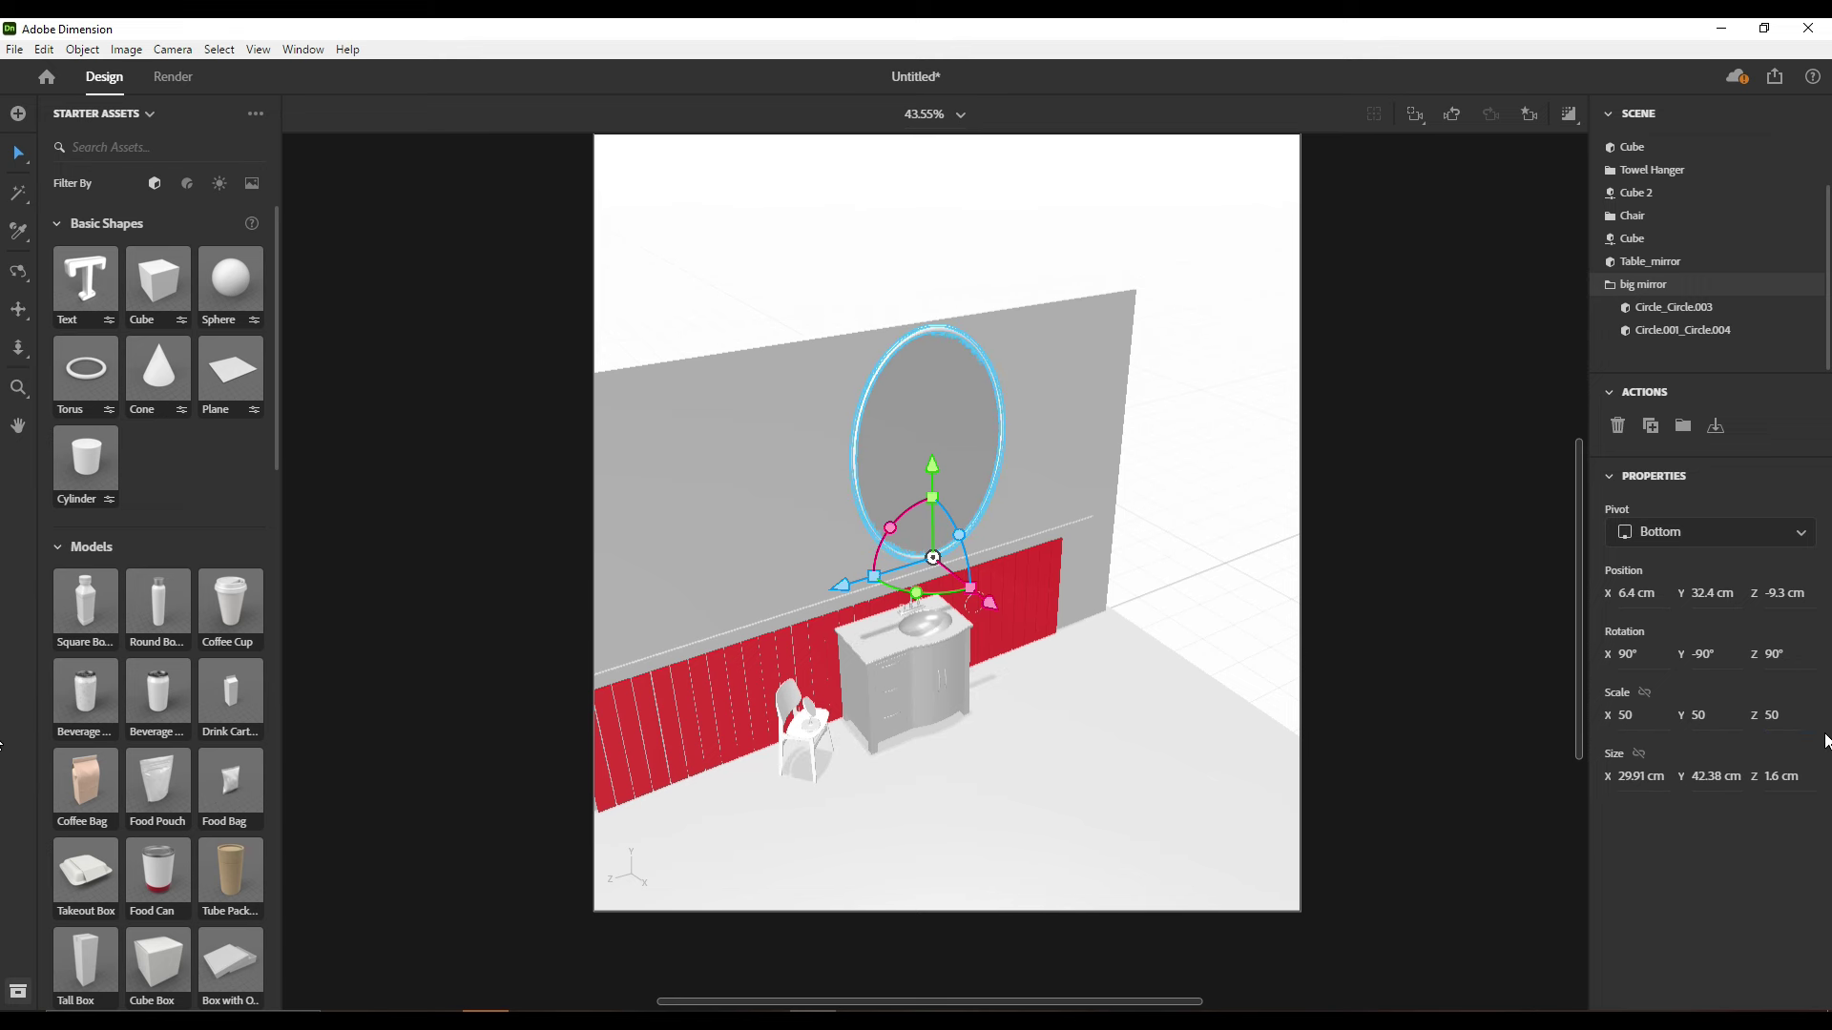
{"action": "type", "text": "040"}
{"action": "key", "text": "Tab"}
{"action": "type", "text": "40"}
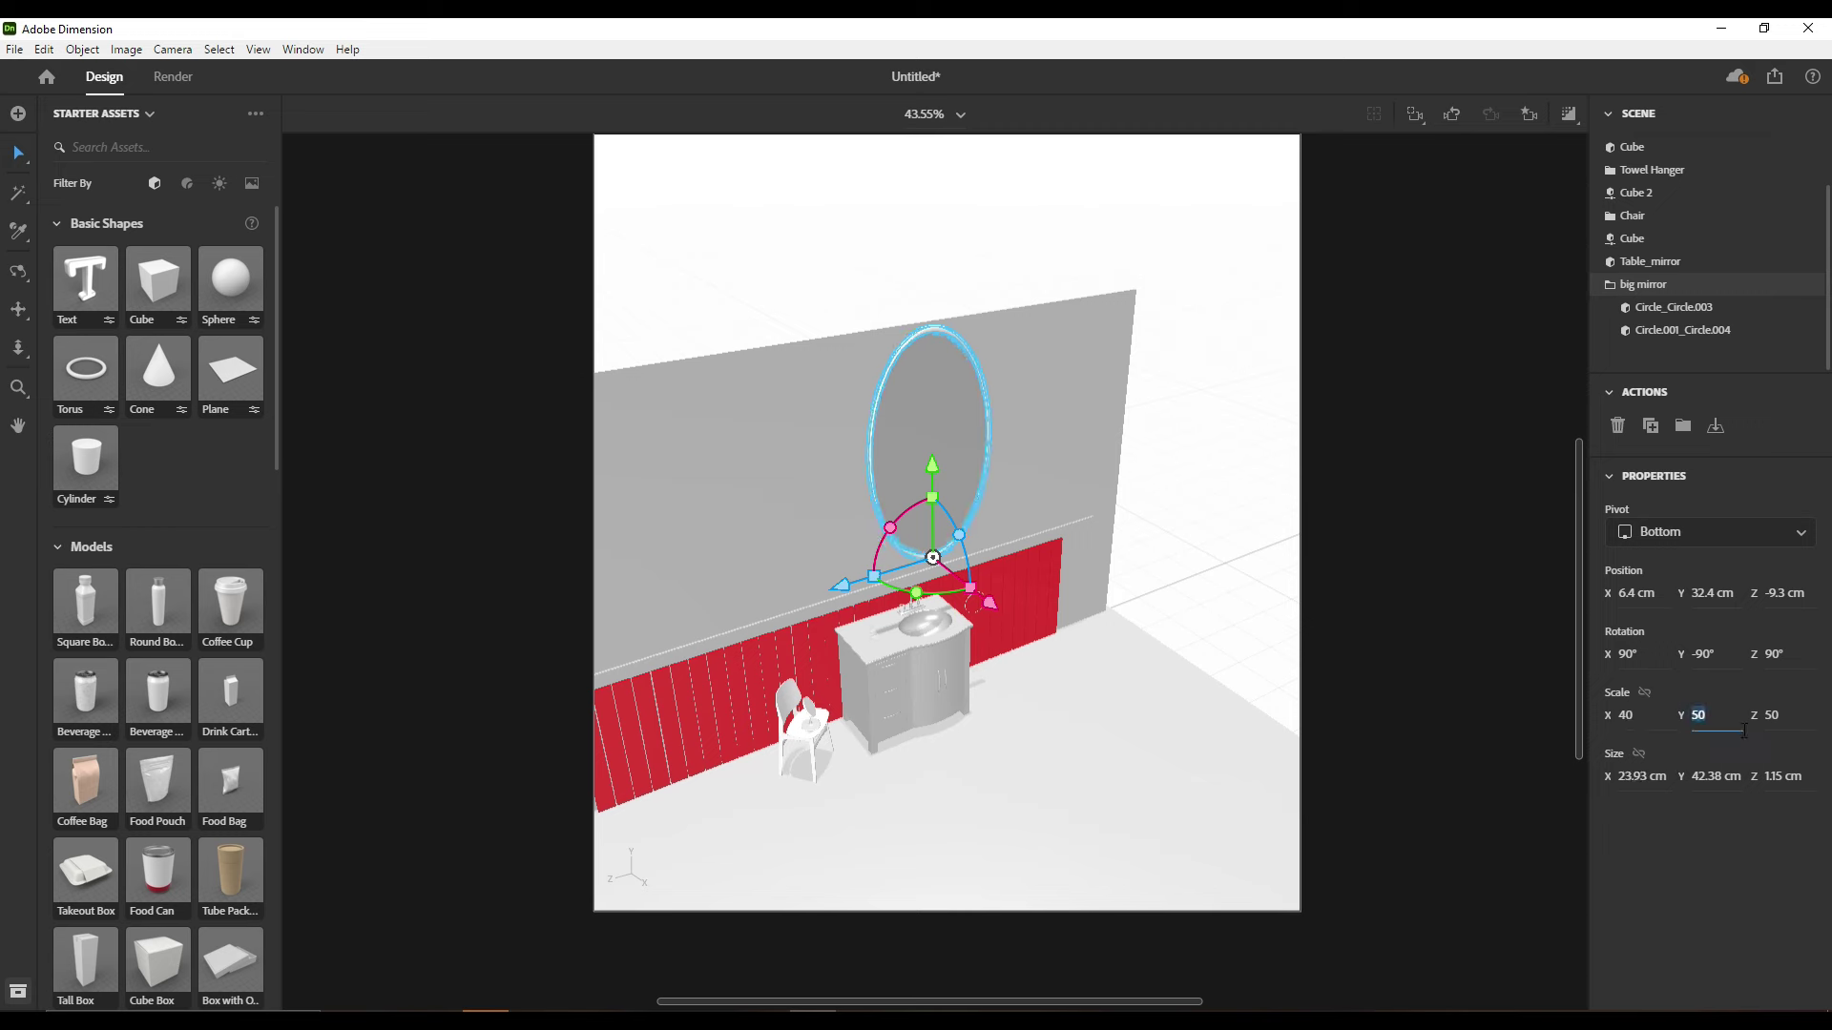
{"action": "key", "text": "Tab"}
Push the mirror flush to the wall, lowered and centred above the vanity
{"action": "middle_click_drag", "start_coordinate": [1011, 642], "coordinate": [863, 568]}
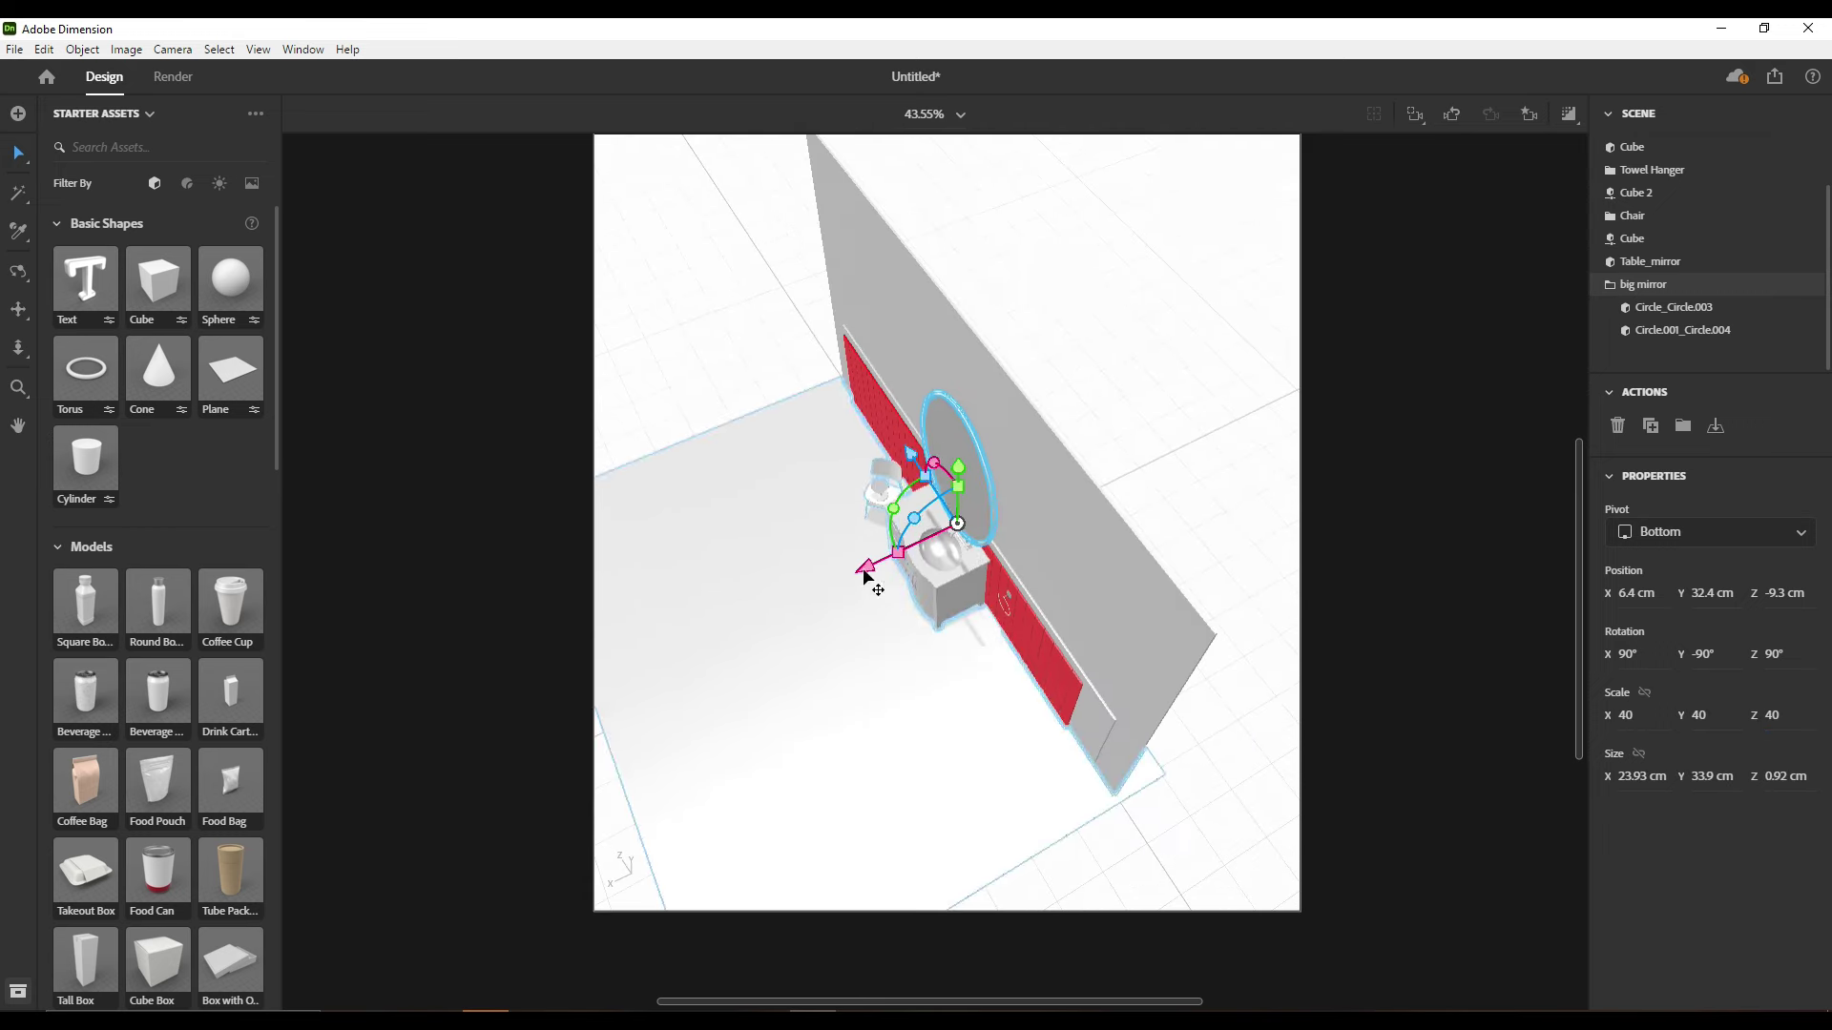
{"action": "left_click_drag", "start_coordinate": [862, 568], "coordinate": [893, 554]}
{"action": "middle_click_drag", "start_coordinate": [893, 553], "coordinate": [1250, 319]}
{"action": "left_click", "coordinate": [1529, 113]}
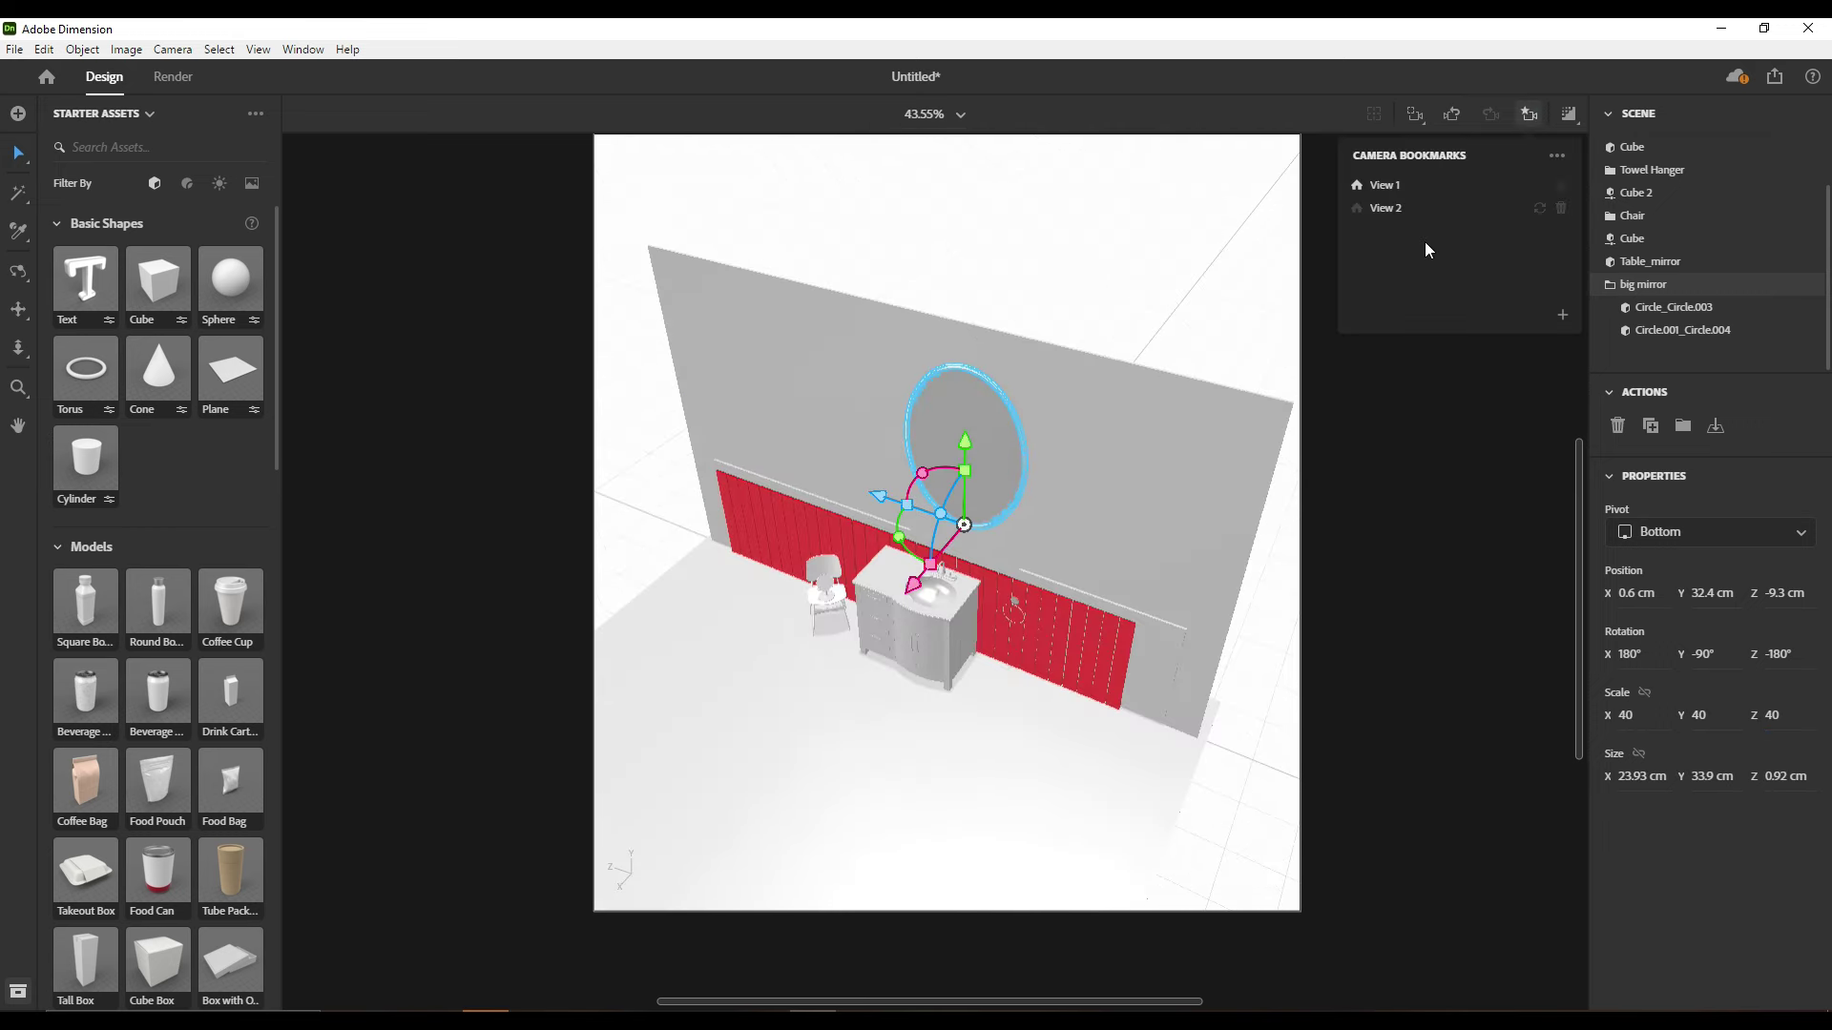
{"action": "left_click", "coordinate": [1385, 207]}
{"action": "left_click_drag", "start_coordinate": [1078, 372], "coordinate": [1062, 381]}
{"action": "left_click_drag", "start_coordinate": [963, 490], "coordinate": [876, 488]}
Shrink the oval mirror's scale down to 25
{"action": "left_click", "coordinate": [1627, 714]}
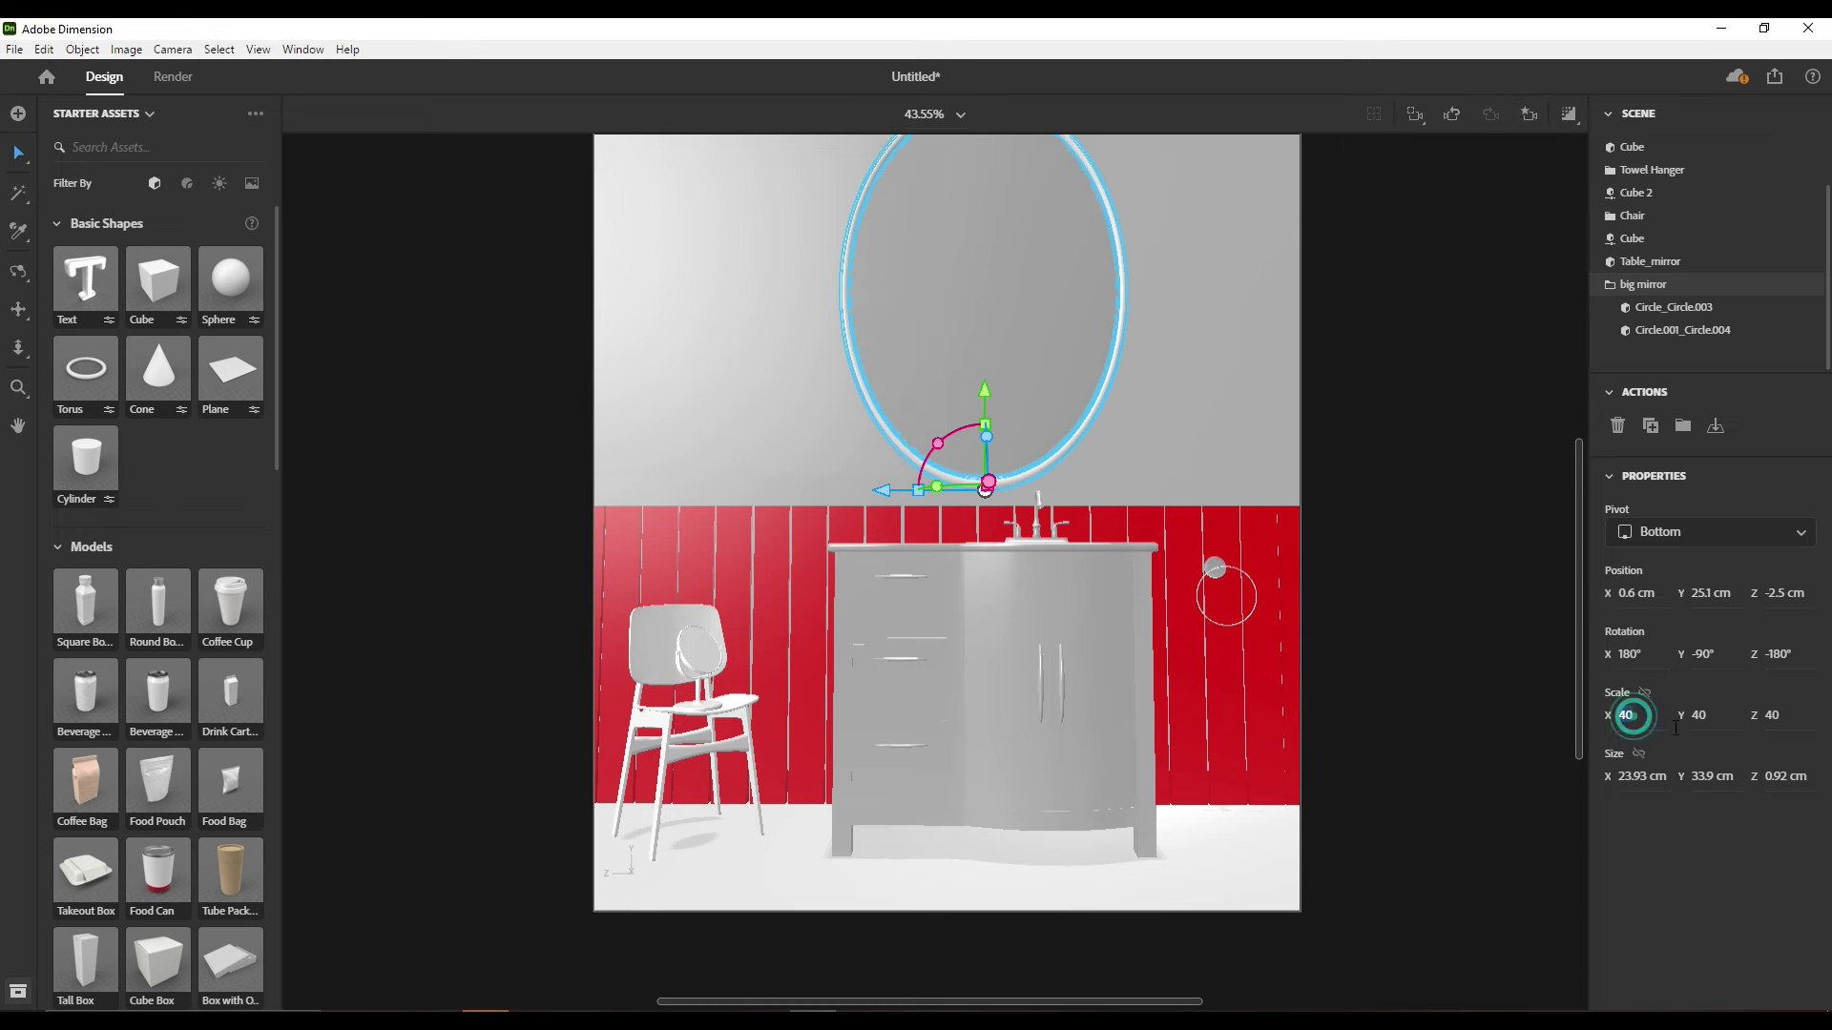
{"action": "type", "text": "20"}
{"action": "key", "text": "Tab"}
{"action": "key", "text": "Tab"}
{"action": "type", "text": "25"}
{"action": "key", "text": "Tab"}
{"action": "type", "text": "25"}
{"action": "key", "text": "Tab"}
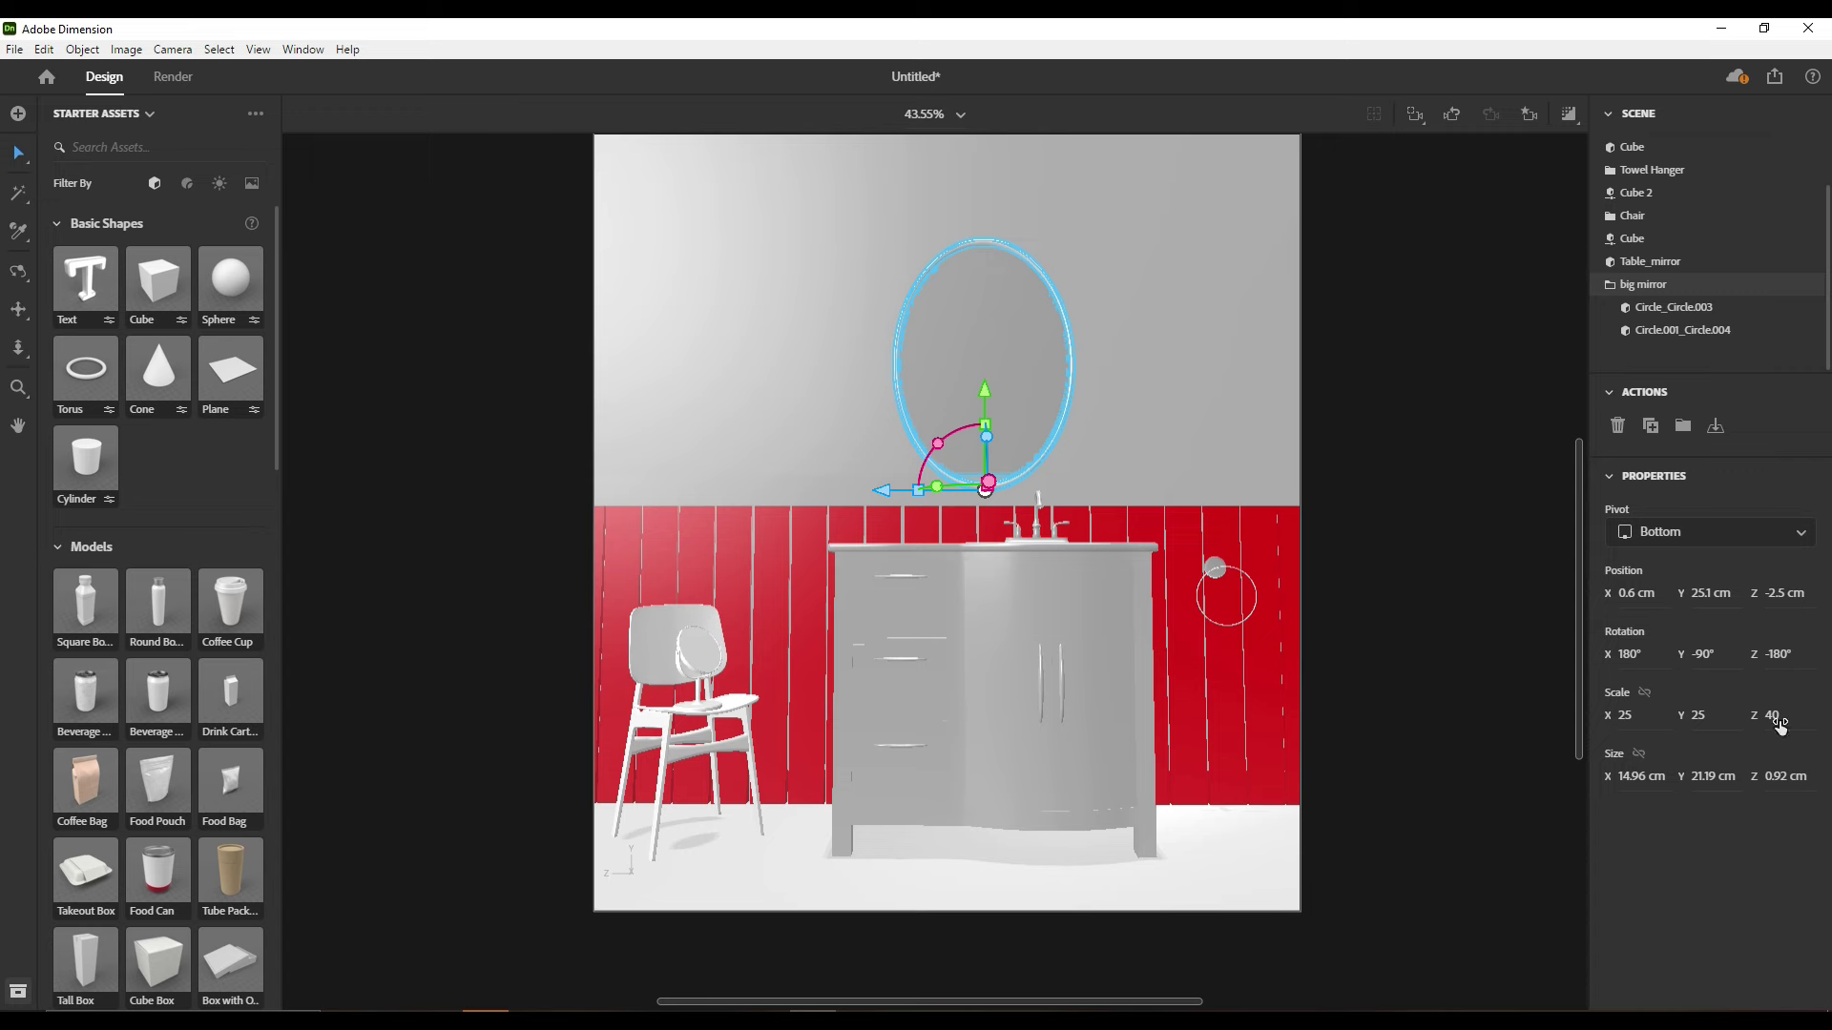
Check the mirror from above, then nudge it slightly left in front view
{"action": "left_click_drag", "start_coordinate": [983, 389], "coordinate": [985, 377]}
{"action": "left_click", "coordinate": [1364, 506]}
{"action": "right_click_drag", "start_coordinate": [1372, 406], "coordinate": [1219, 711]}
{"action": "left_click", "coordinate": [916, 465]}
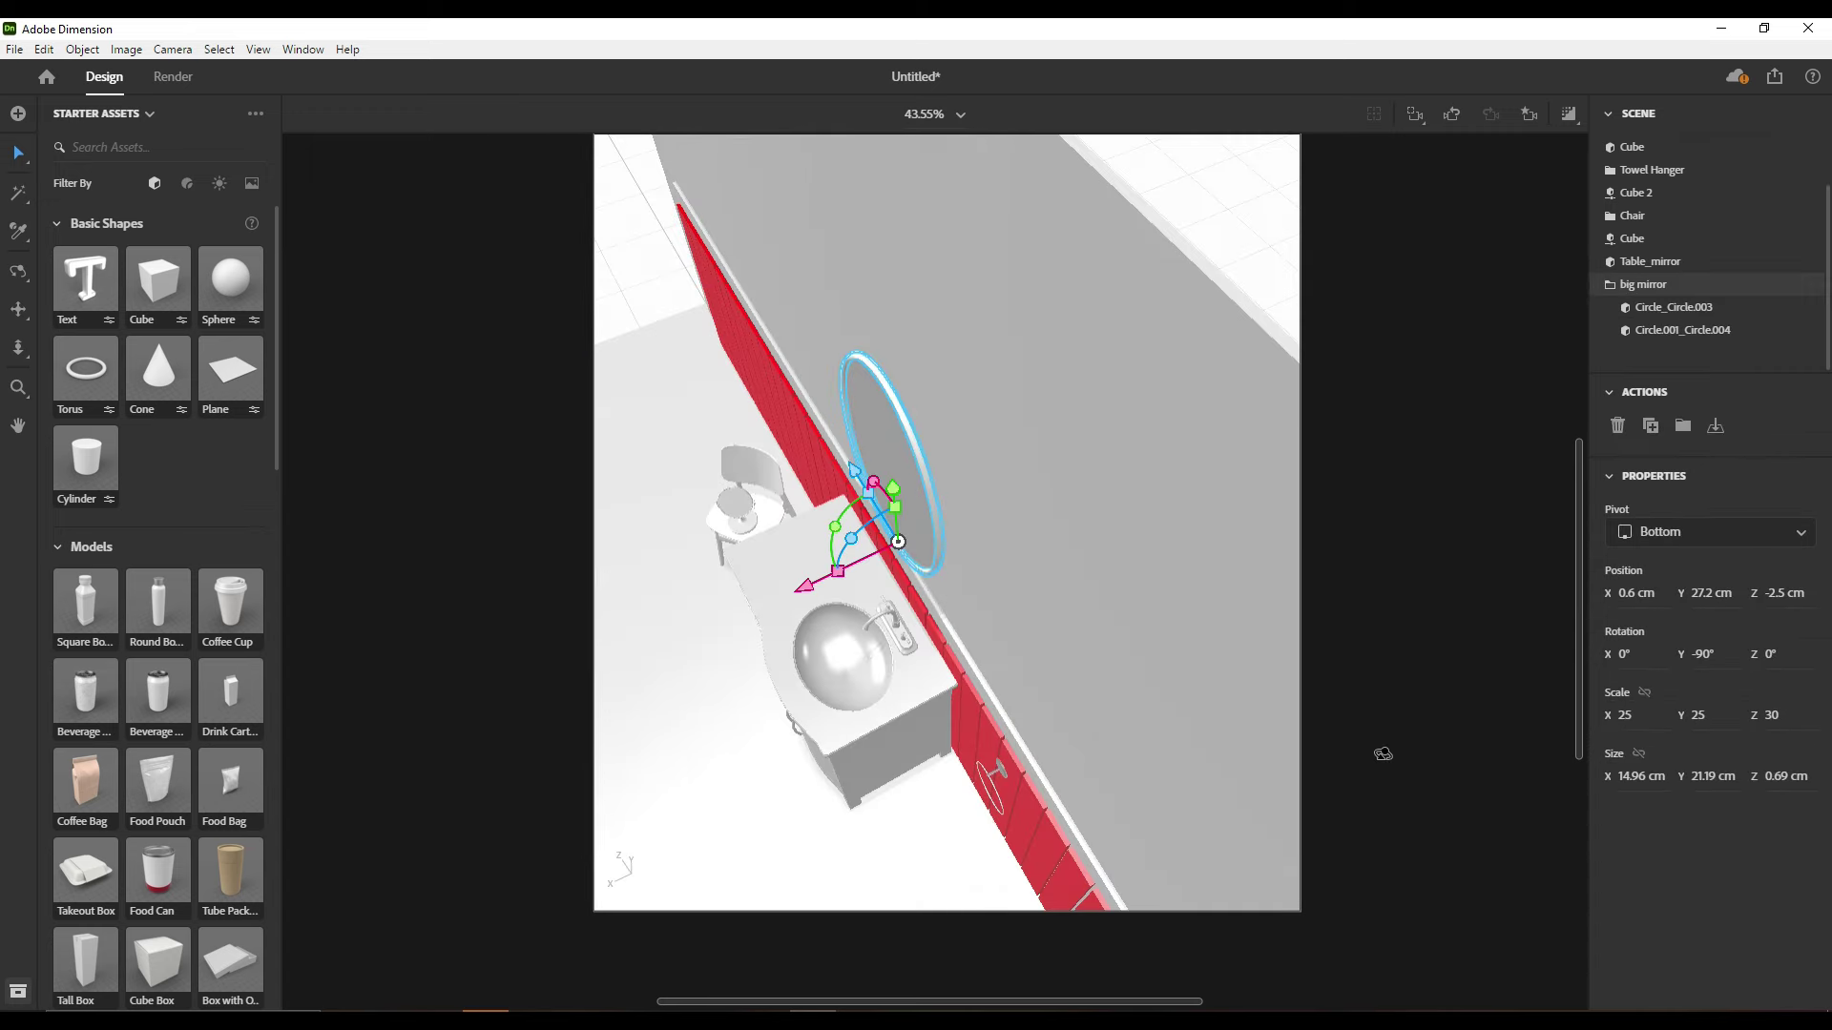
{"action": "left_click", "coordinate": [1529, 114]}
{"action": "left_click", "coordinate": [1429, 226]}
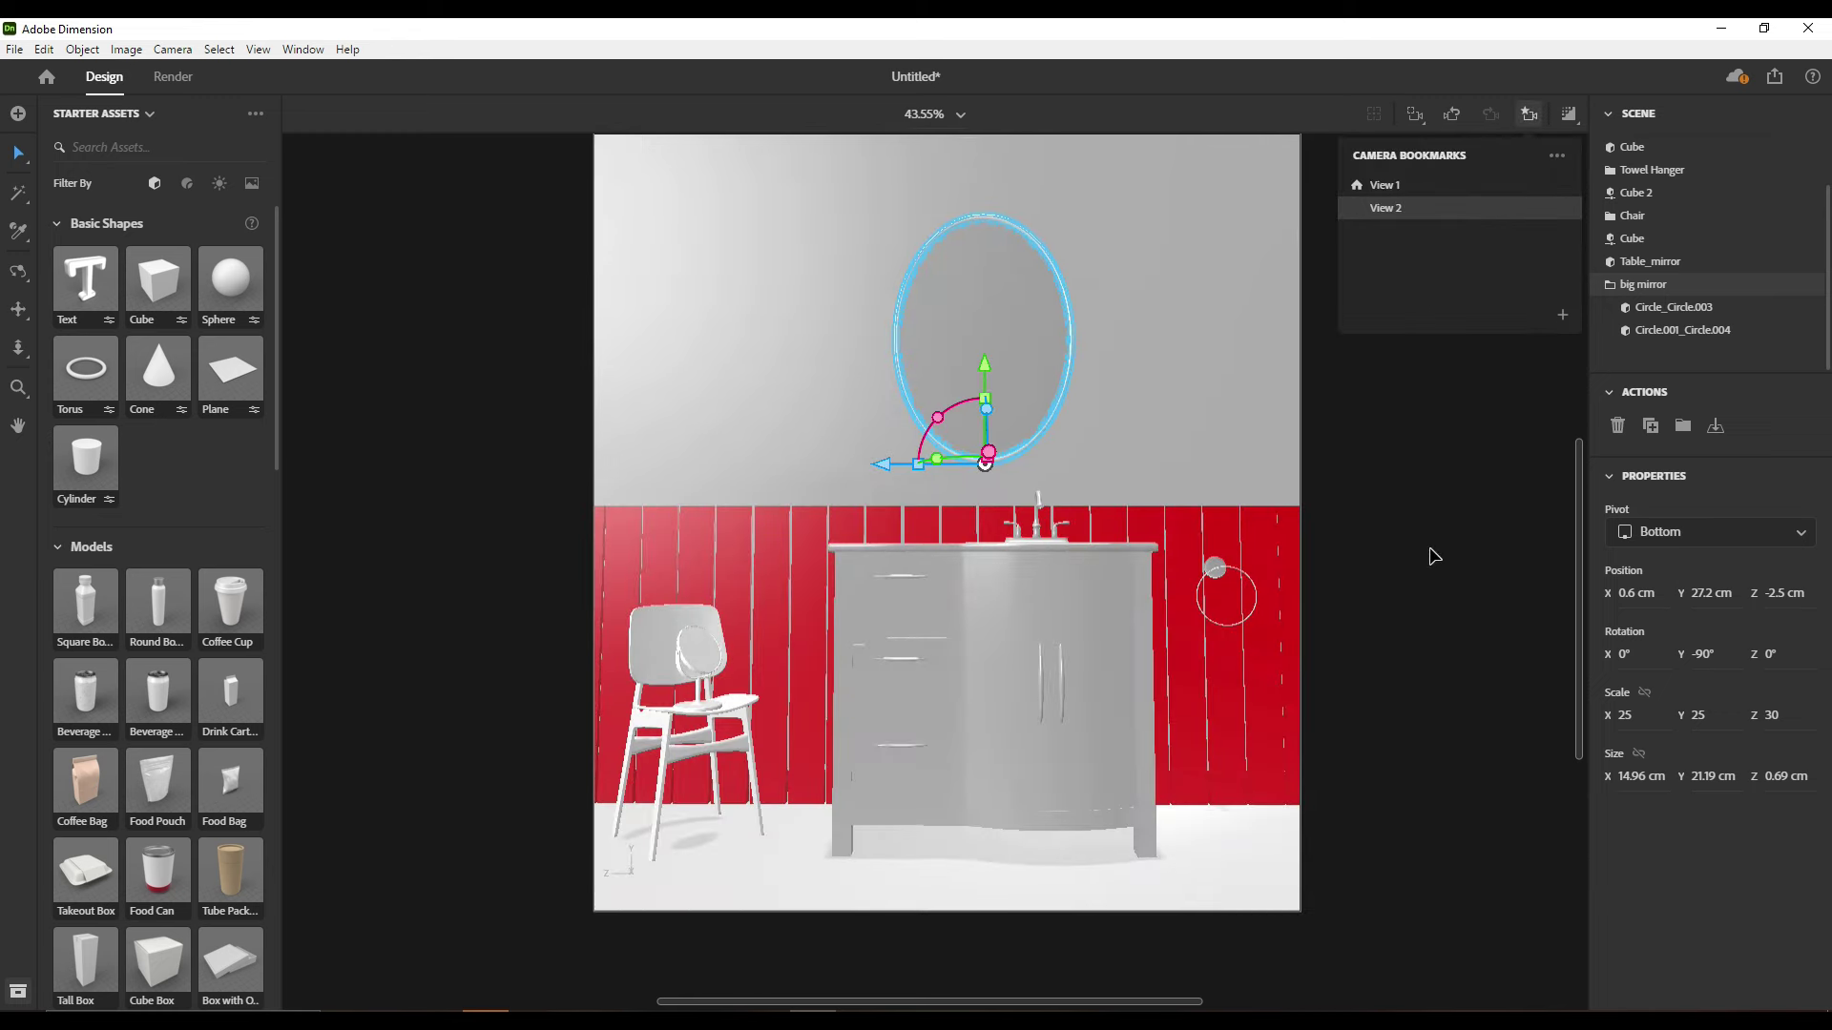
{"action": "left_click", "coordinate": [1412, 601]}
{"action": "left_click", "coordinate": [988, 427]}
{"action": "left_click_drag", "start_coordinate": [892, 434], "coordinate": [862, 435]}
Shift the vanity cabinet slightly left and clear the selection
{"action": "left_click", "coordinate": [916, 658]}
{"action": "left_click_drag", "start_coordinate": [897, 632], "coordinate": [868, 630]}
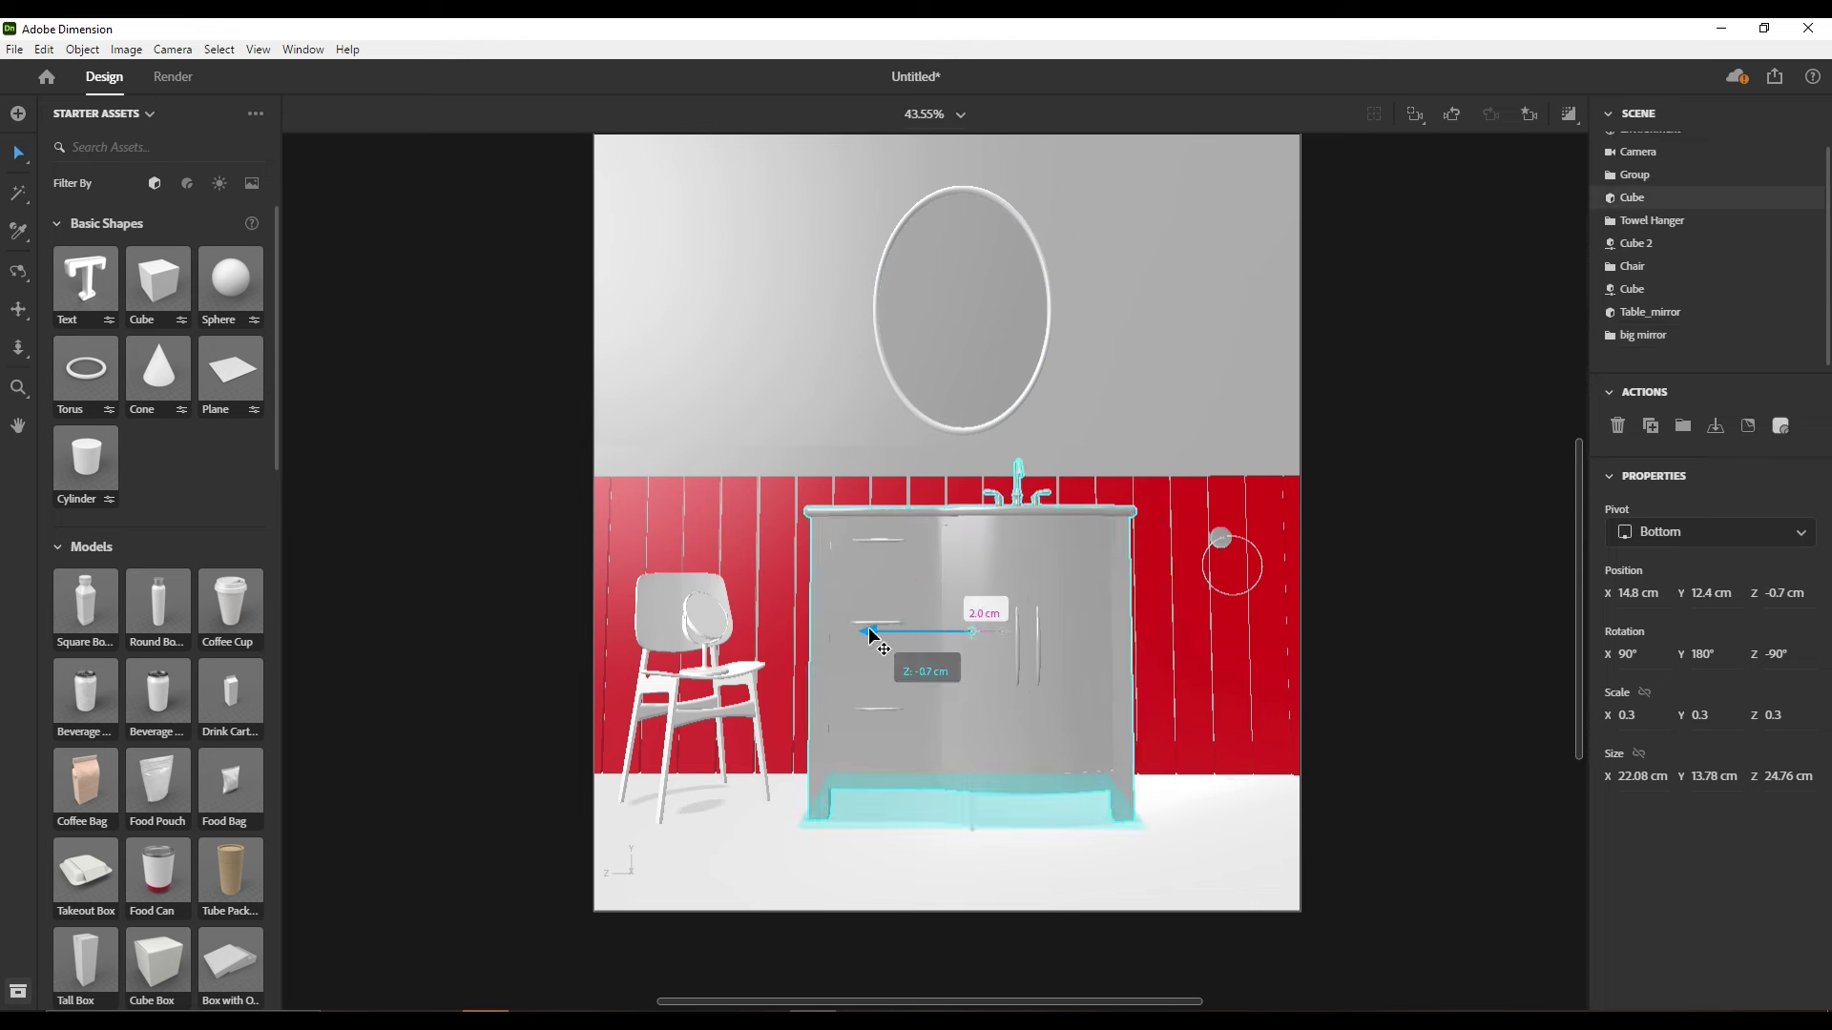
{"action": "left_click", "coordinate": [974, 373]}
{"action": "left_click", "coordinate": [1122, 443]}
{"action": "left_click", "coordinate": [968, 338]}
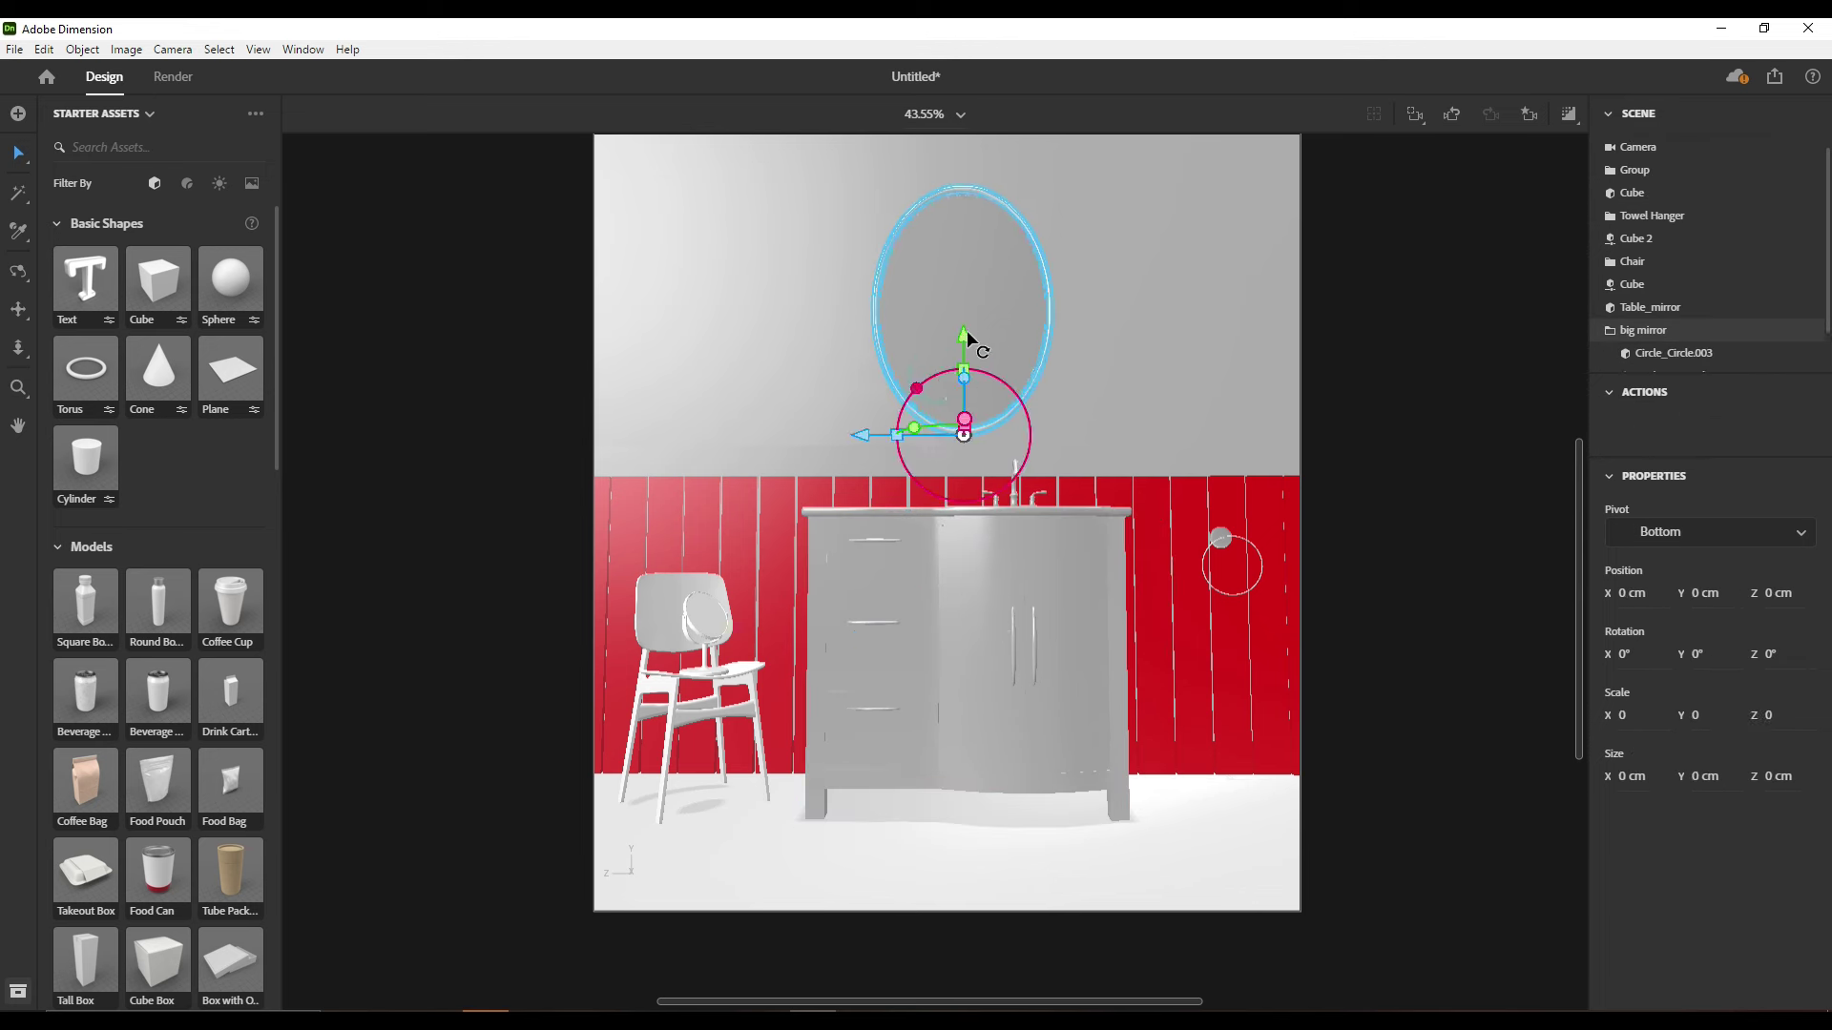
{"action": "left_click", "coordinate": [1074, 446]}
{"action": "left_click", "coordinate": [1441, 394]}
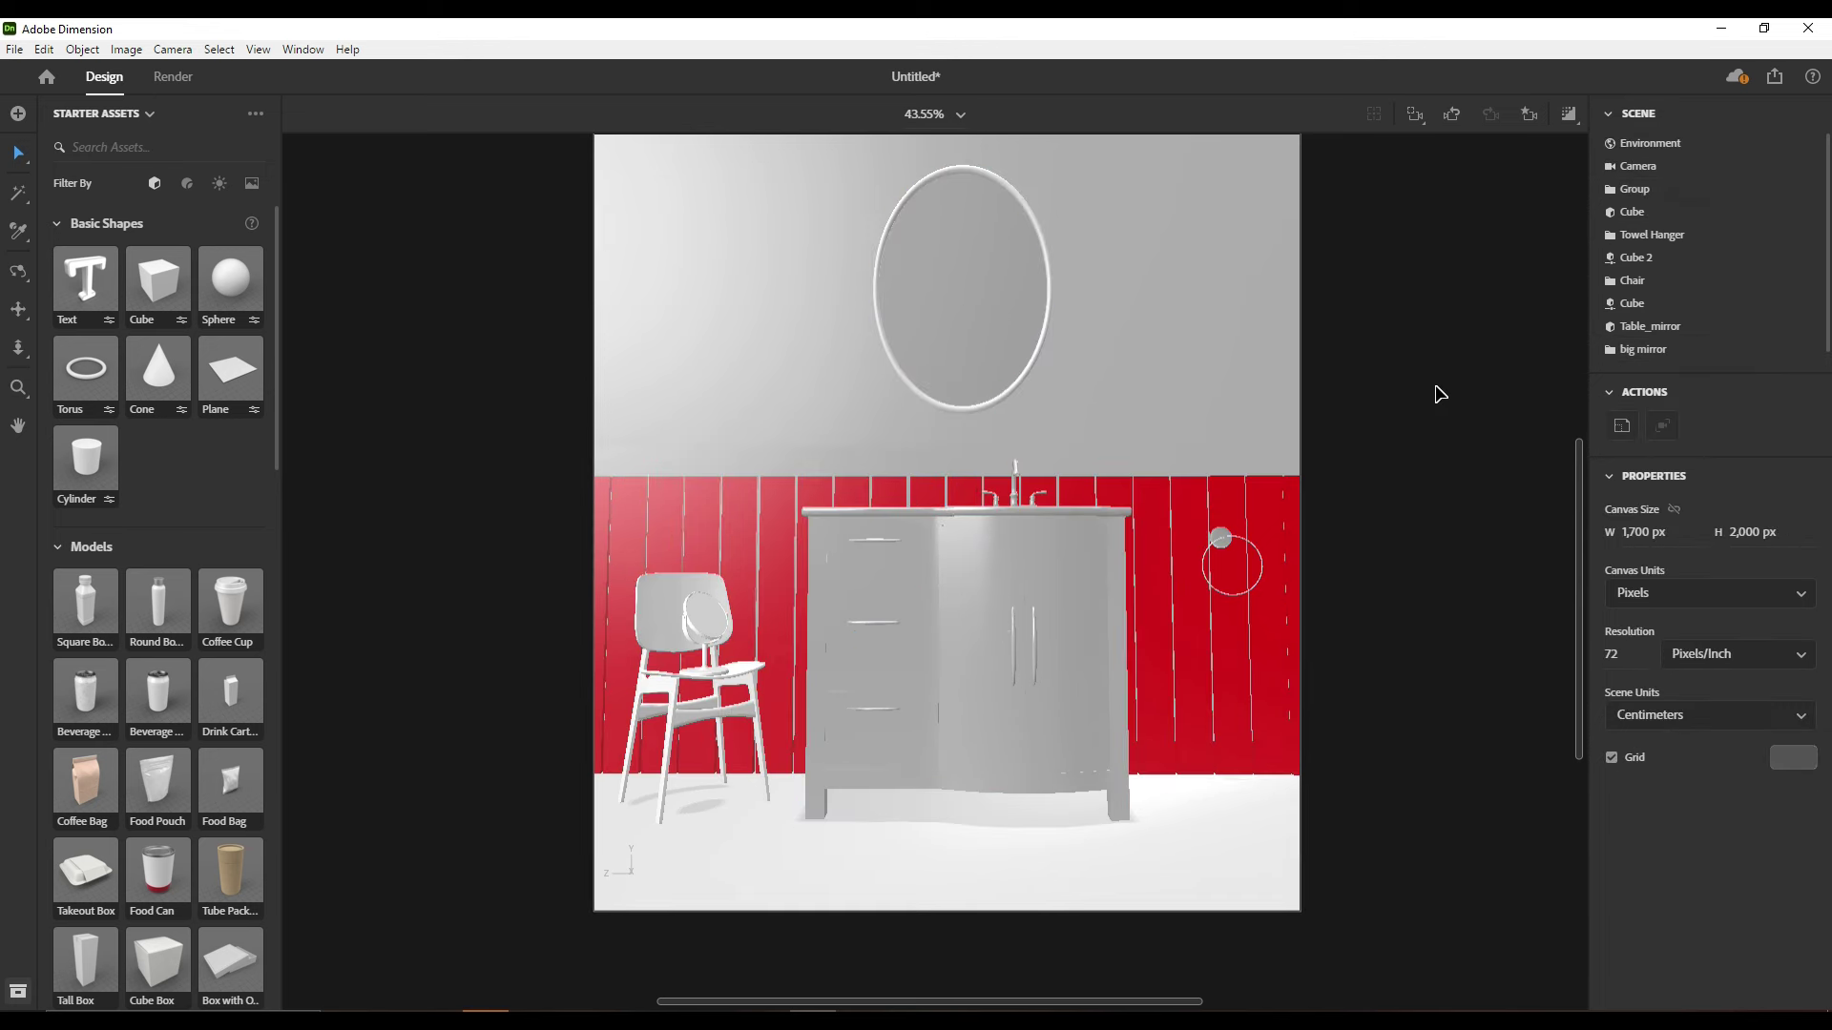
{"action": "left_click", "coordinate": [461, 1007]}
Bring the Light model into the scene and try lamp scales of 30, then 10
{"action": "left_click_drag", "start_coordinate": [474, 387], "coordinate": [1226, 844]}
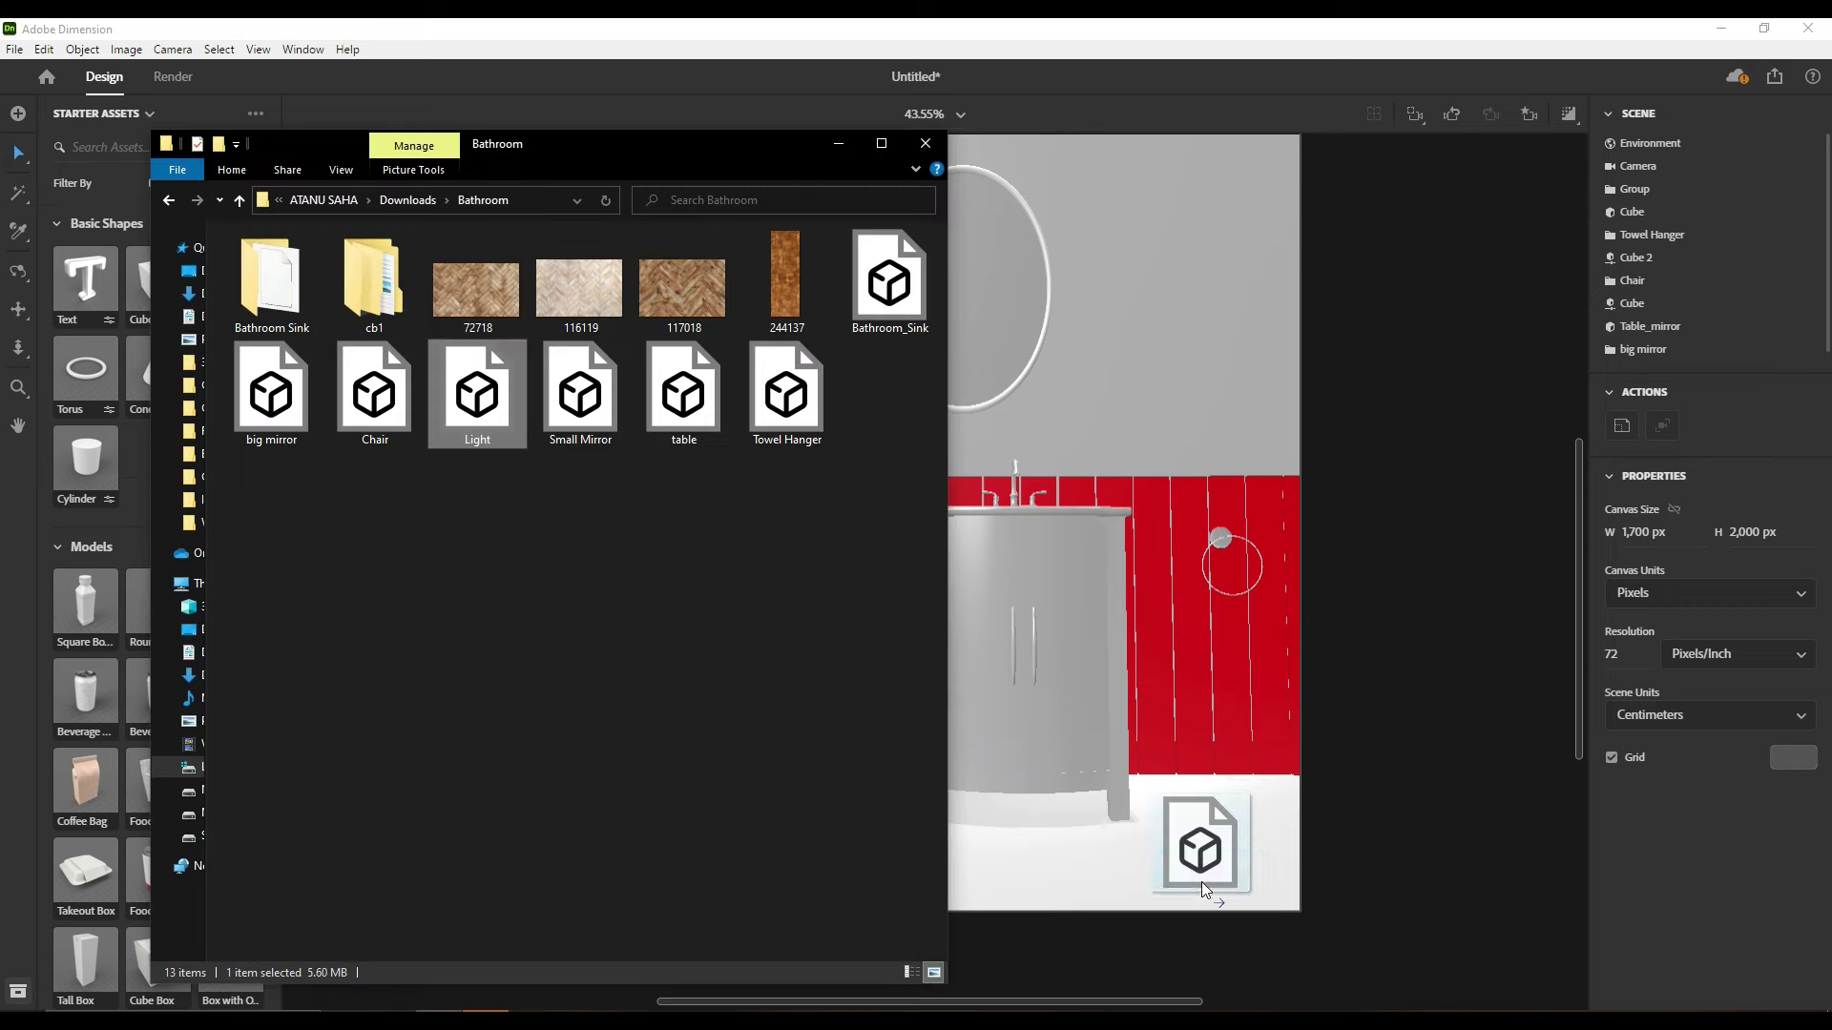
{"action": "left_click", "coordinate": [1636, 716]}
{"action": "type", "text": "30"}
{"action": "key", "text": "Return"}
{"action": "type", "text": "10"}
{"action": "key", "text": "Tab"}
{"action": "type", "text": "10"}
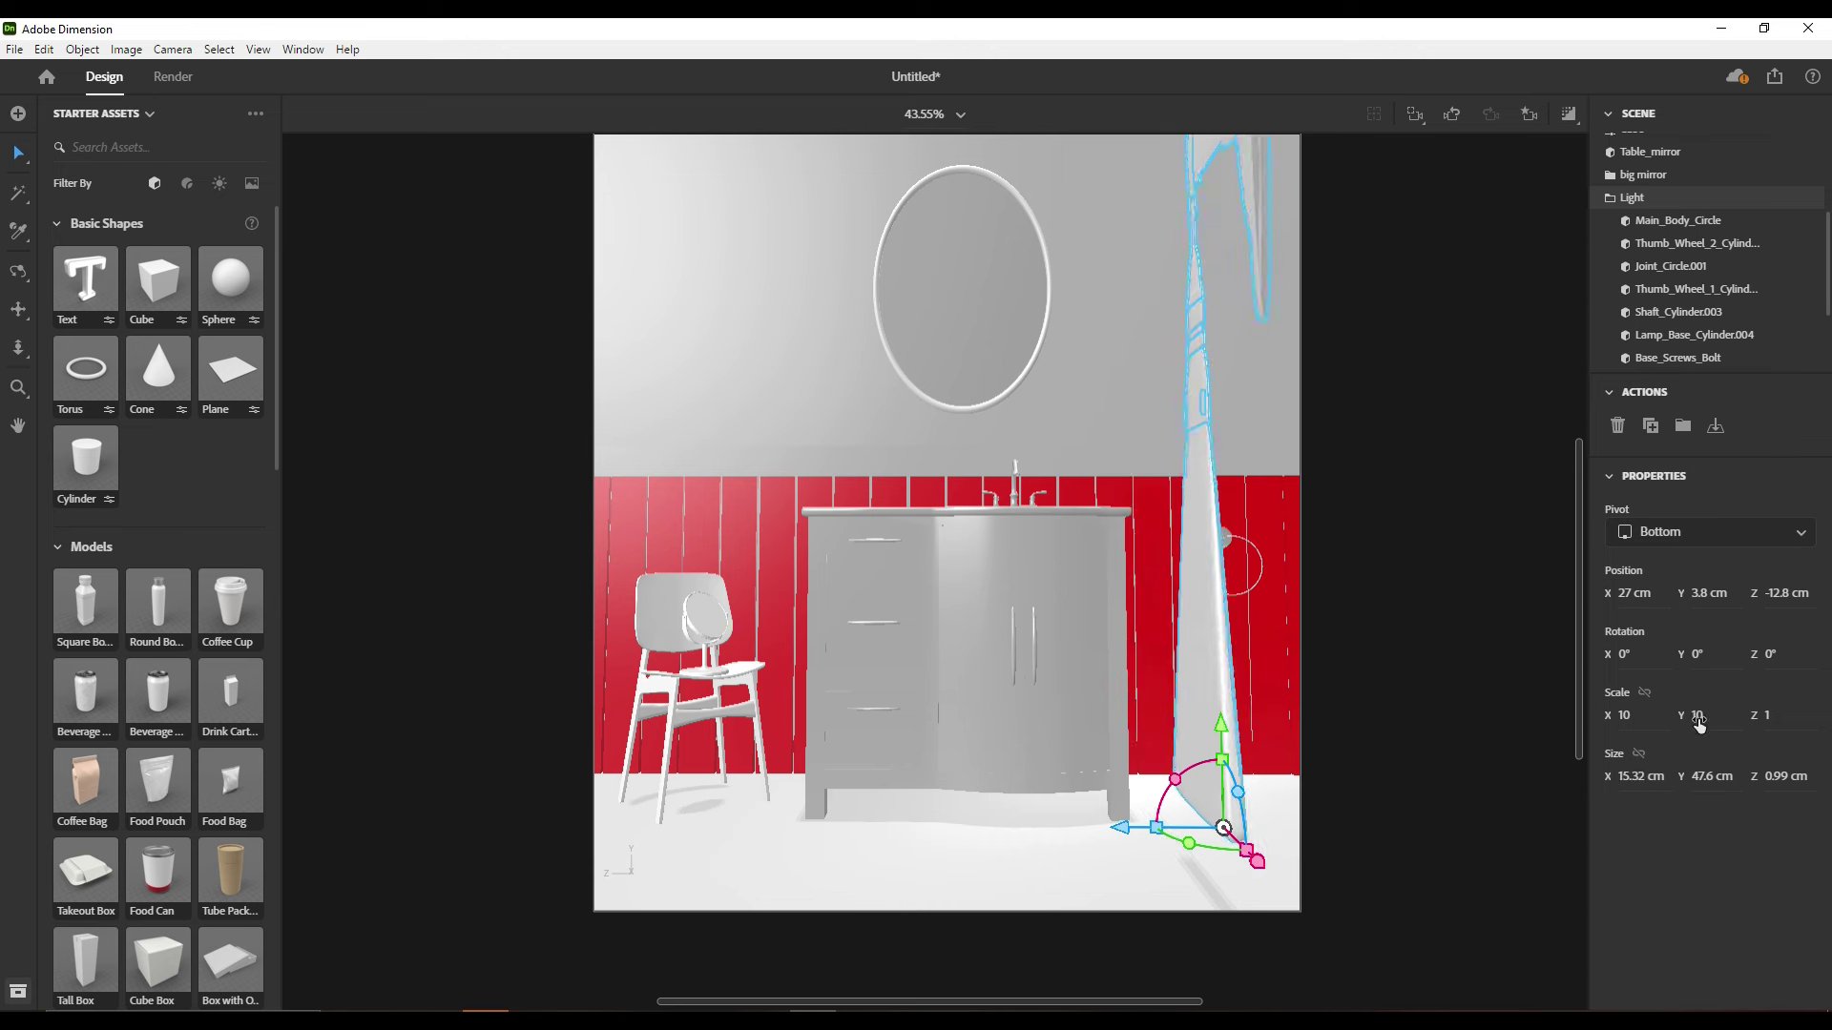
{"action": "key", "text": "Tab"}
{"action": "type", "text": "10"}
{"action": "key", "text": "Return"}
Reduce the lamp's Scale X/Y/Z from 5 down to a final 2
{"action": "type", "text": "5"}
{"action": "left_click", "coordinate": [1703, 718]}
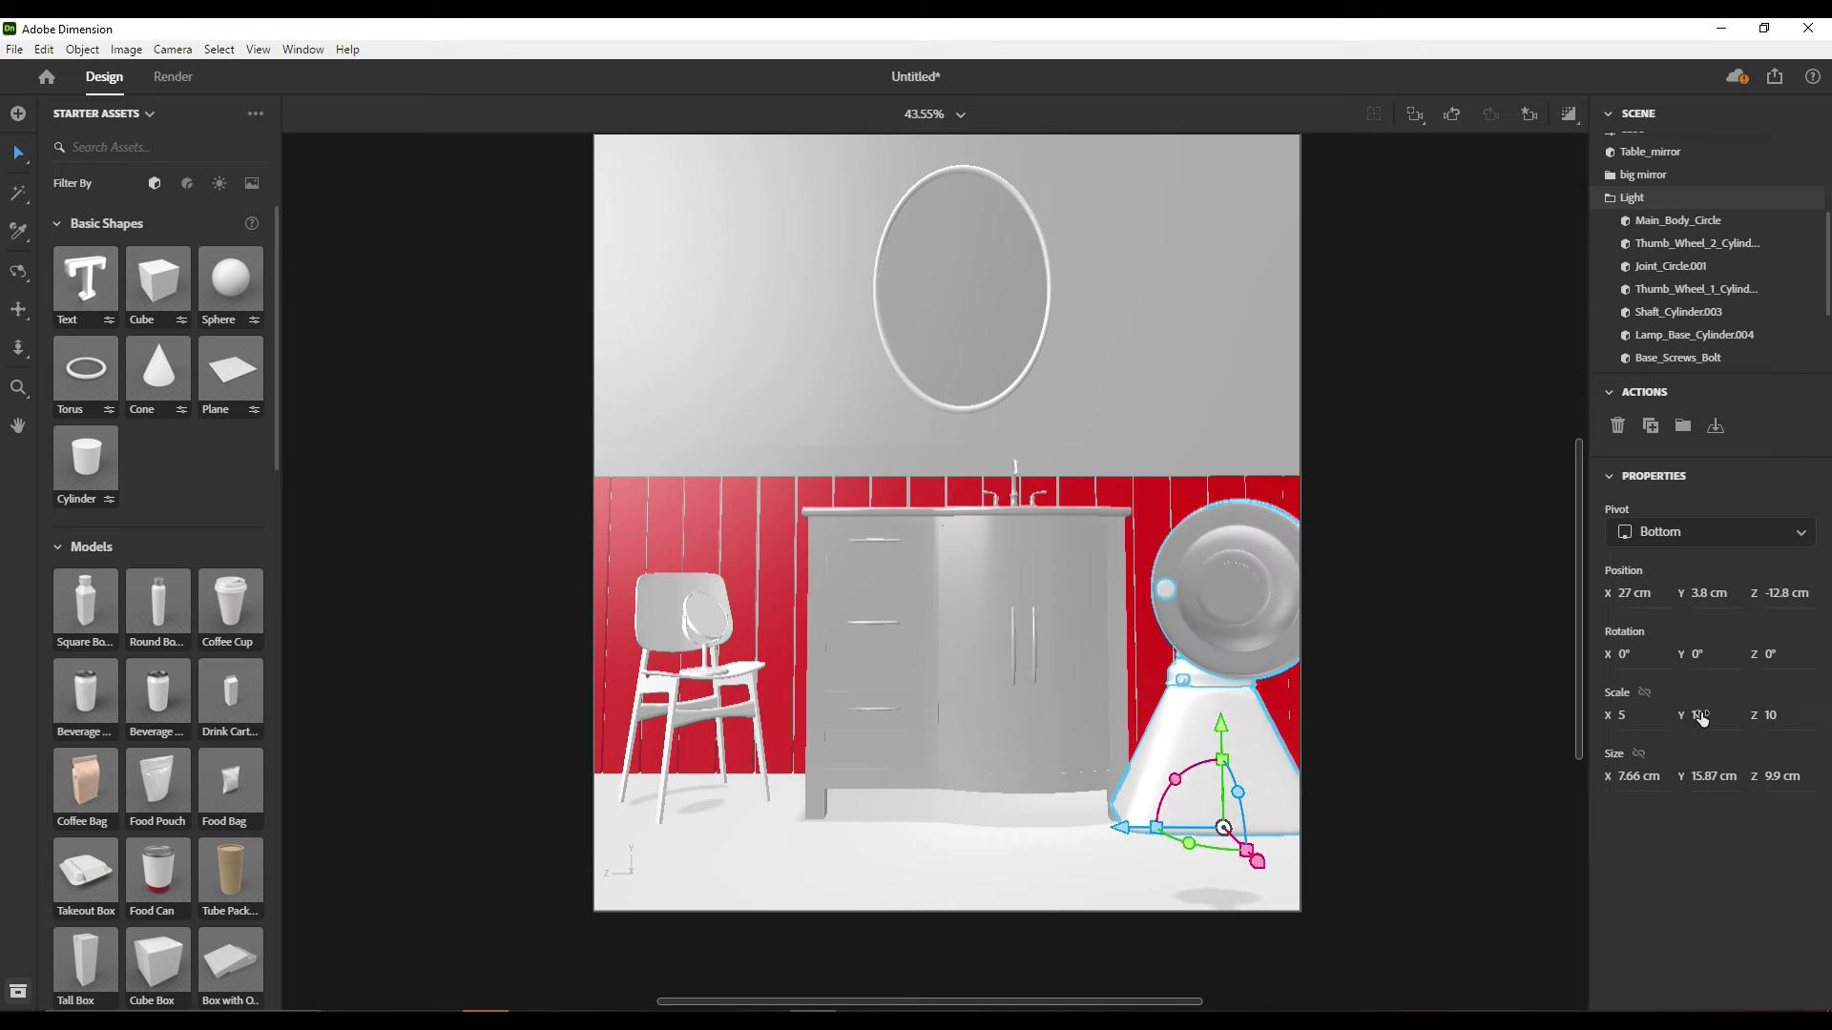
{"action": "type", "text": "5"}
{"action": "key", "text": "Tab"}
{"action": "type", "text": "5"}
{"action": "key", "text": "Return"}
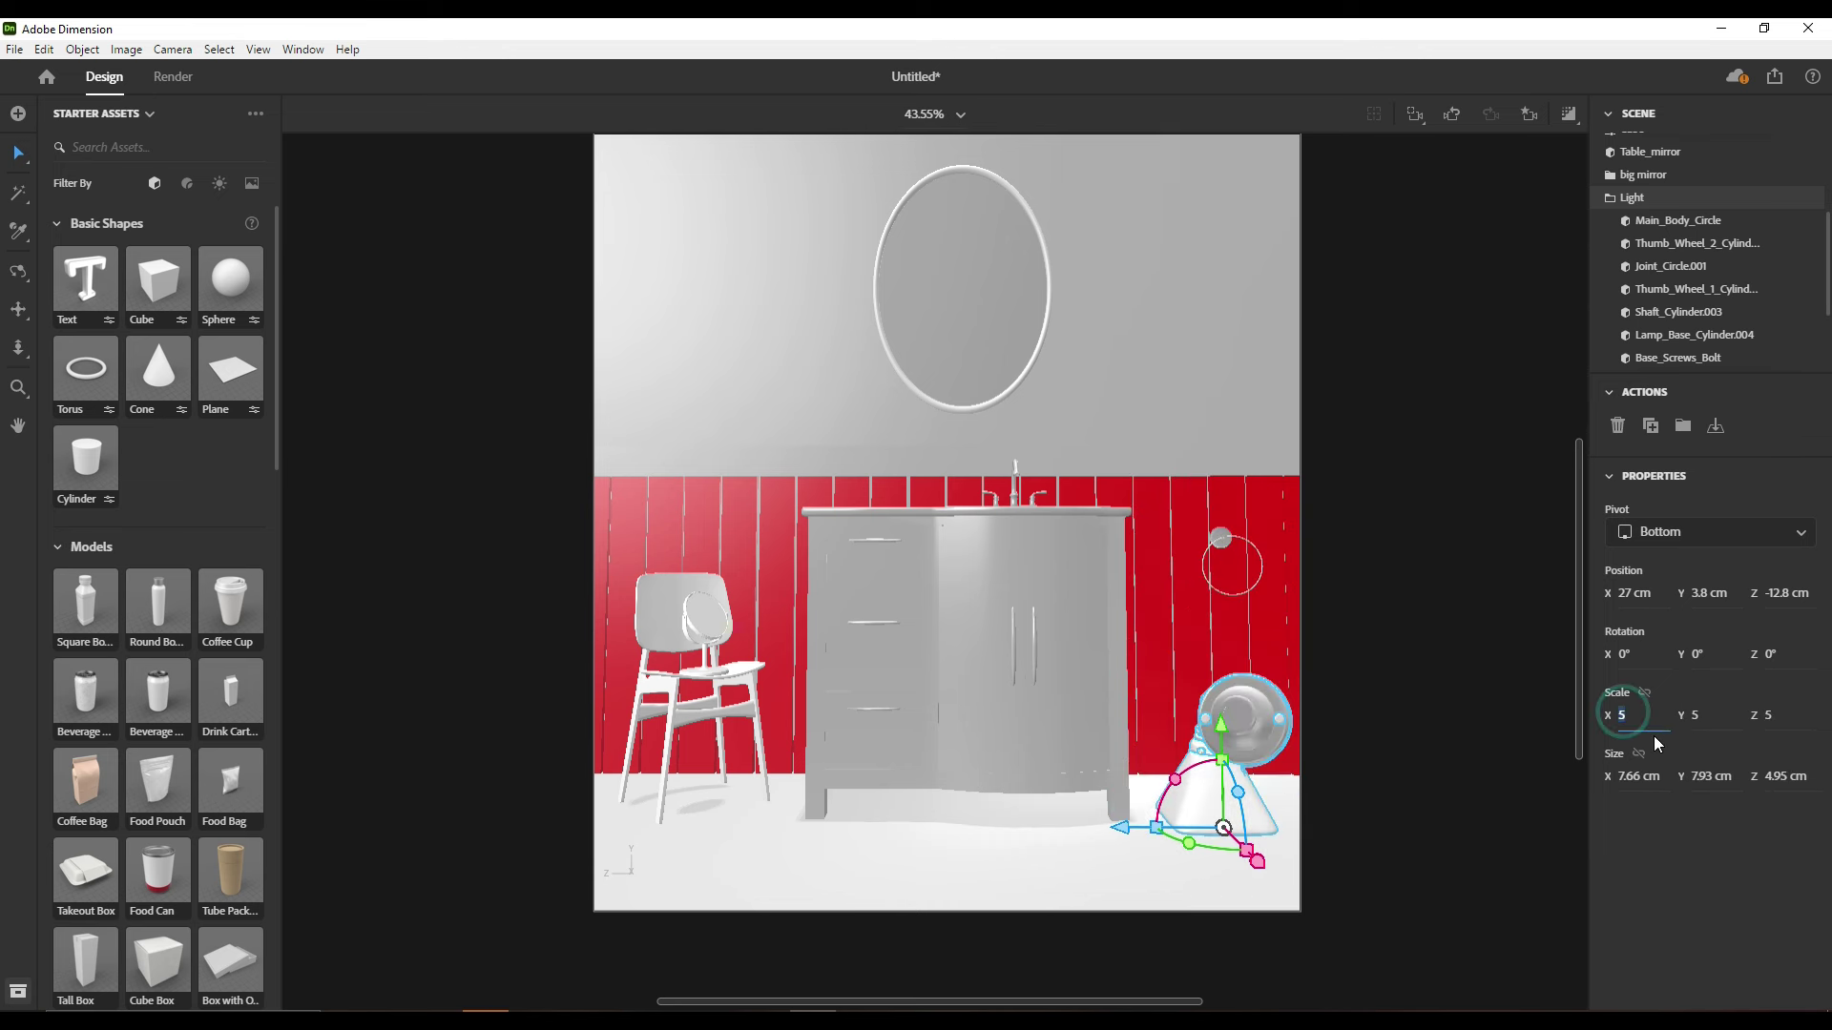
{"action": "type", "text": "2"}
{"action": "left_click", "coordinate": [1674, 716]}
{"action": "type", "text": "2"}
{"action": "key", "text": "Tab"}
{"action": "type", "text": "20"}
{"action": "key", "text": "BackSpace"}
{"action": "key", "text": "Return"}
Turn the lamp 180° and lift it to about 37.7 cm near the vanity wall
{"action": "left_click_drag", "start_coordinate": [1221, 730], "coordinate": [1390, 449]}
{"action": "mouse_move", "coordinate": [1390, 450]}
{"action": "right_mouse_down"}
{"action": "mouse_move", "coordinate": [1035, 622]}
{"action": "mouse_move", "coordinate": [1193, 801]}
{"action": "right_mouse_up"}
{"action": "mouse_move", "coordinate": [1069, 569]}
{"action": "left_mouse_down"}
{"action": "mouse_move", "coordinate": [1104, 605]}
{"action": "mouse_move", "coordinate": [1084, 621]}
{"action": "mouse_move", "coordinate": [1132, 483]}
{"action": "mouse_move", "coordinate": [1084, 462]}
{"action": "mouse_move", "coordinate": [1105, 468]}
{"action": "mouse_move", "coordinate": [1057, 286]}
{"action": "left_mouse_up"}
{"action": "right_click_drag", "start_coordinate": [1057, 286], "coordinate": [950, 630]}
{"action": "left_click_drag", "start_coordinate": [950, 630], "coordinate": [1025, 759]}
{"action": "right_click_drag", "start_coordinate": [1025, 760], "coordinate": [1228, 315]}
{"action": "scroll", "coordinate": [1228, 315], "scroll_direction": "down", "scroll_amount": 2}
Place the lamp flush against the wall and raise it, checking in View 2
{"action": "middle_click_drag", "start_coordinate": [1229, 315], "coordinate": [1041, 508]}
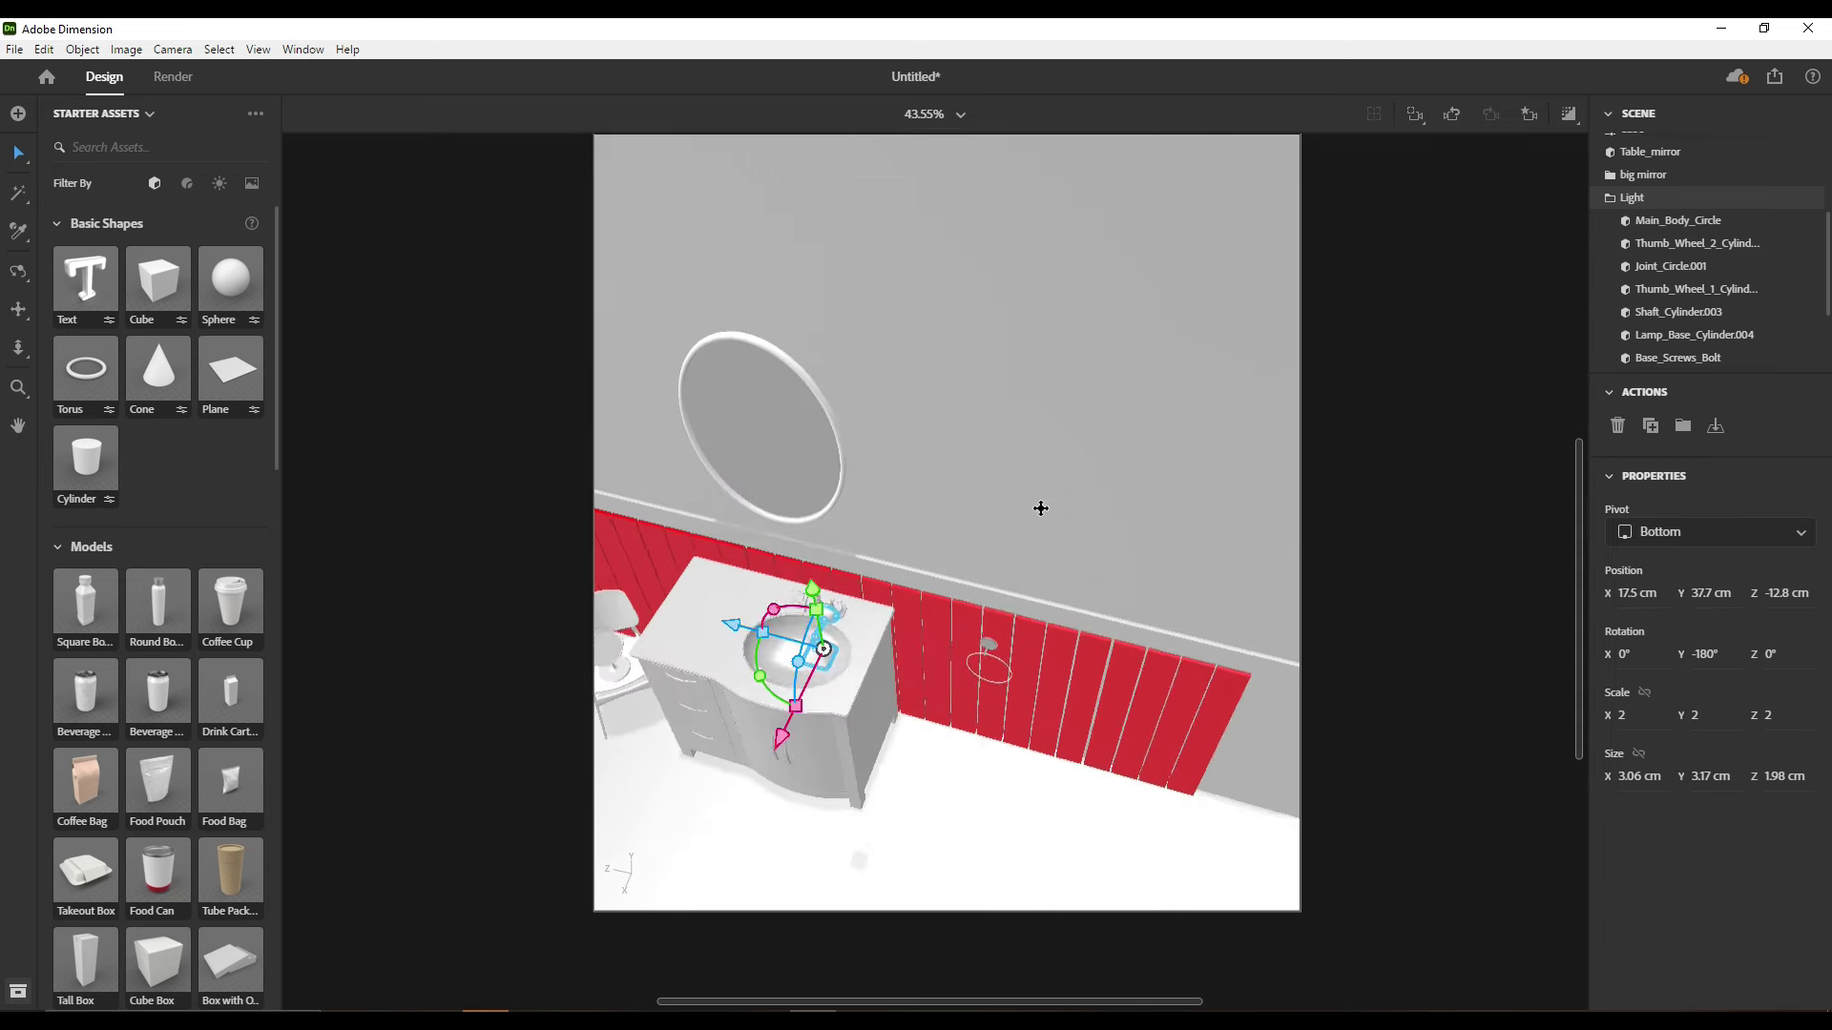
{"action": "right_click_drag", "start_coordinate": [1041, 509], "coordinate": [821, 611]}
{"action": "left_click_drag", "start_coordinate": [821, 611], "coordinate": [1084, 468]}
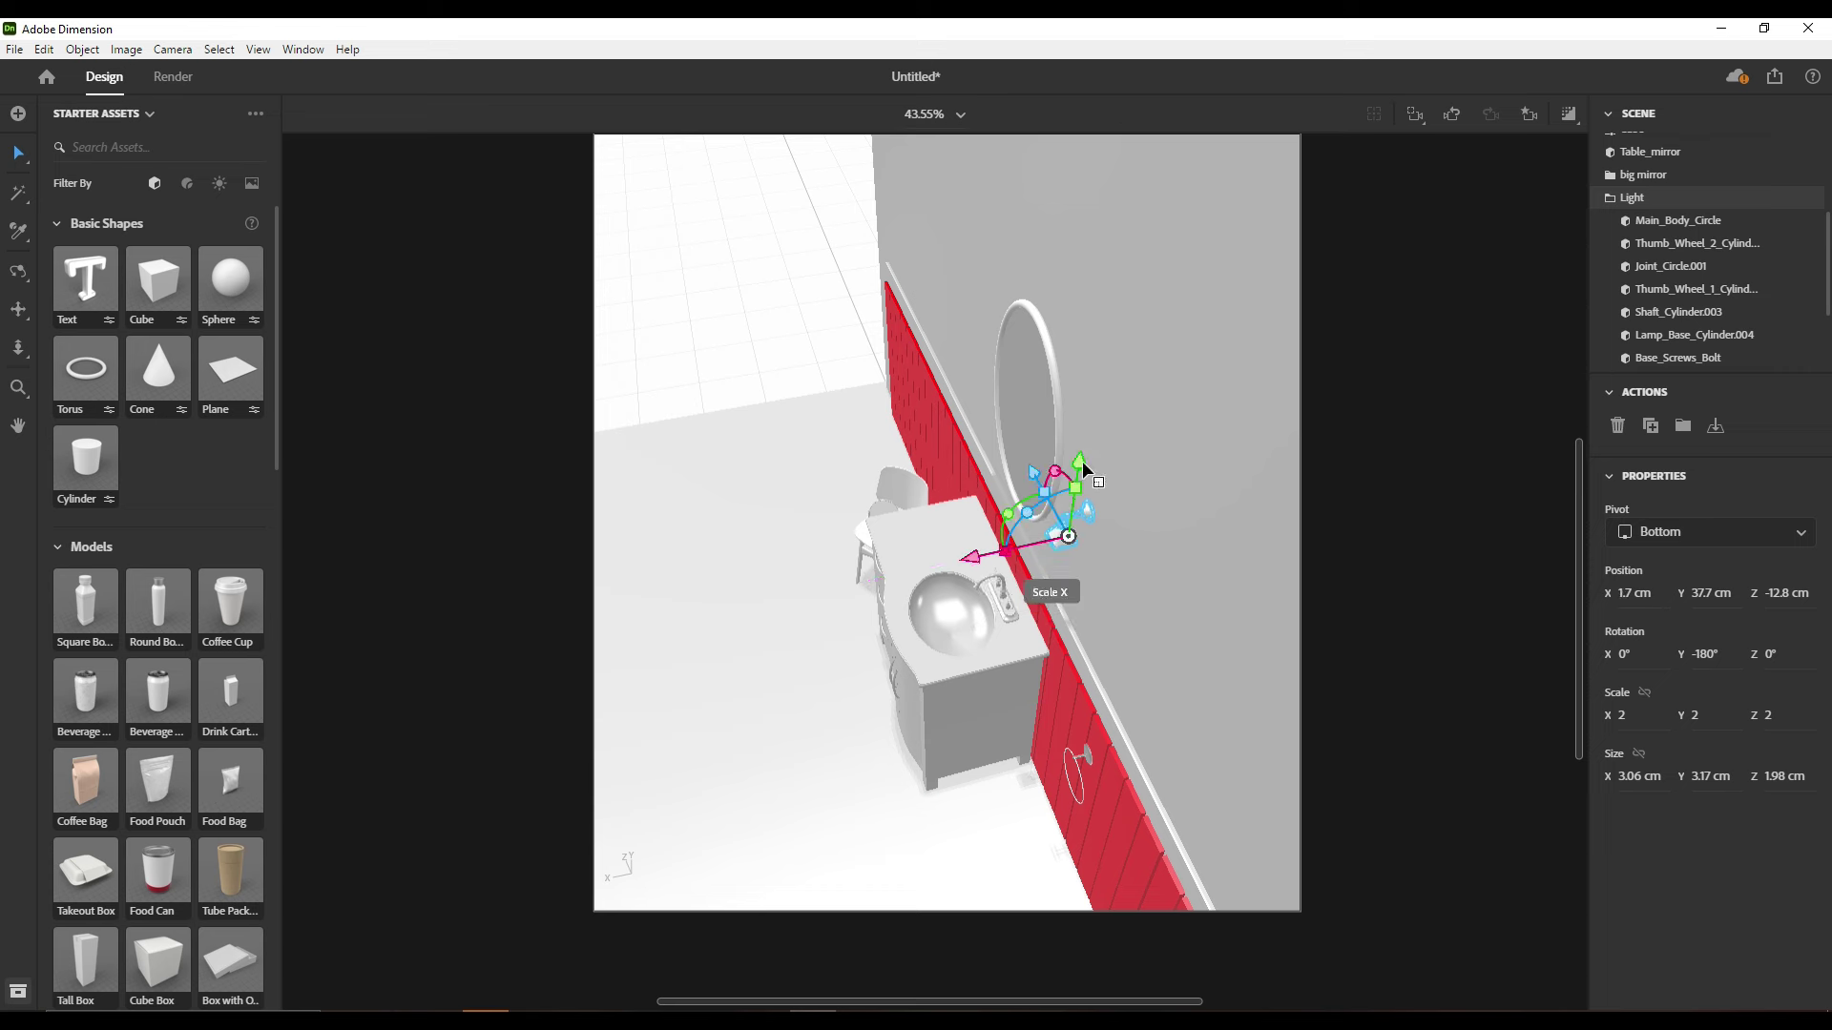
{"action": "left_click", "coordinate": [1530, 113]}
{"action": "left_click", "coordinate": [1386, 207]}
{"action": "mouse_move", "coordinate": [1112, 238]}
{"action": "left_mouse_down"}
{"action": "mouse_move", "coordinate": [1112, 214]}
{"action": "mouse_move", "coordinate": [1113, 279]}
{"action": "left_mouse_up"}
Set the lamp scale to 4 and stand it upright beside the mirror
{"action": "left_click_drag", "start_coordinate": [1694, 723], "coordinate": [1735, 735]}
{"action": "left_click", "coordinate": [1765, 716]}
{"action": "type", "text": "4"}
{"action": "key", "text": "Return"}
{"action": "left_click_drag", "start_coordinate": [1385, 460], "coordinate": [1075, 598]}
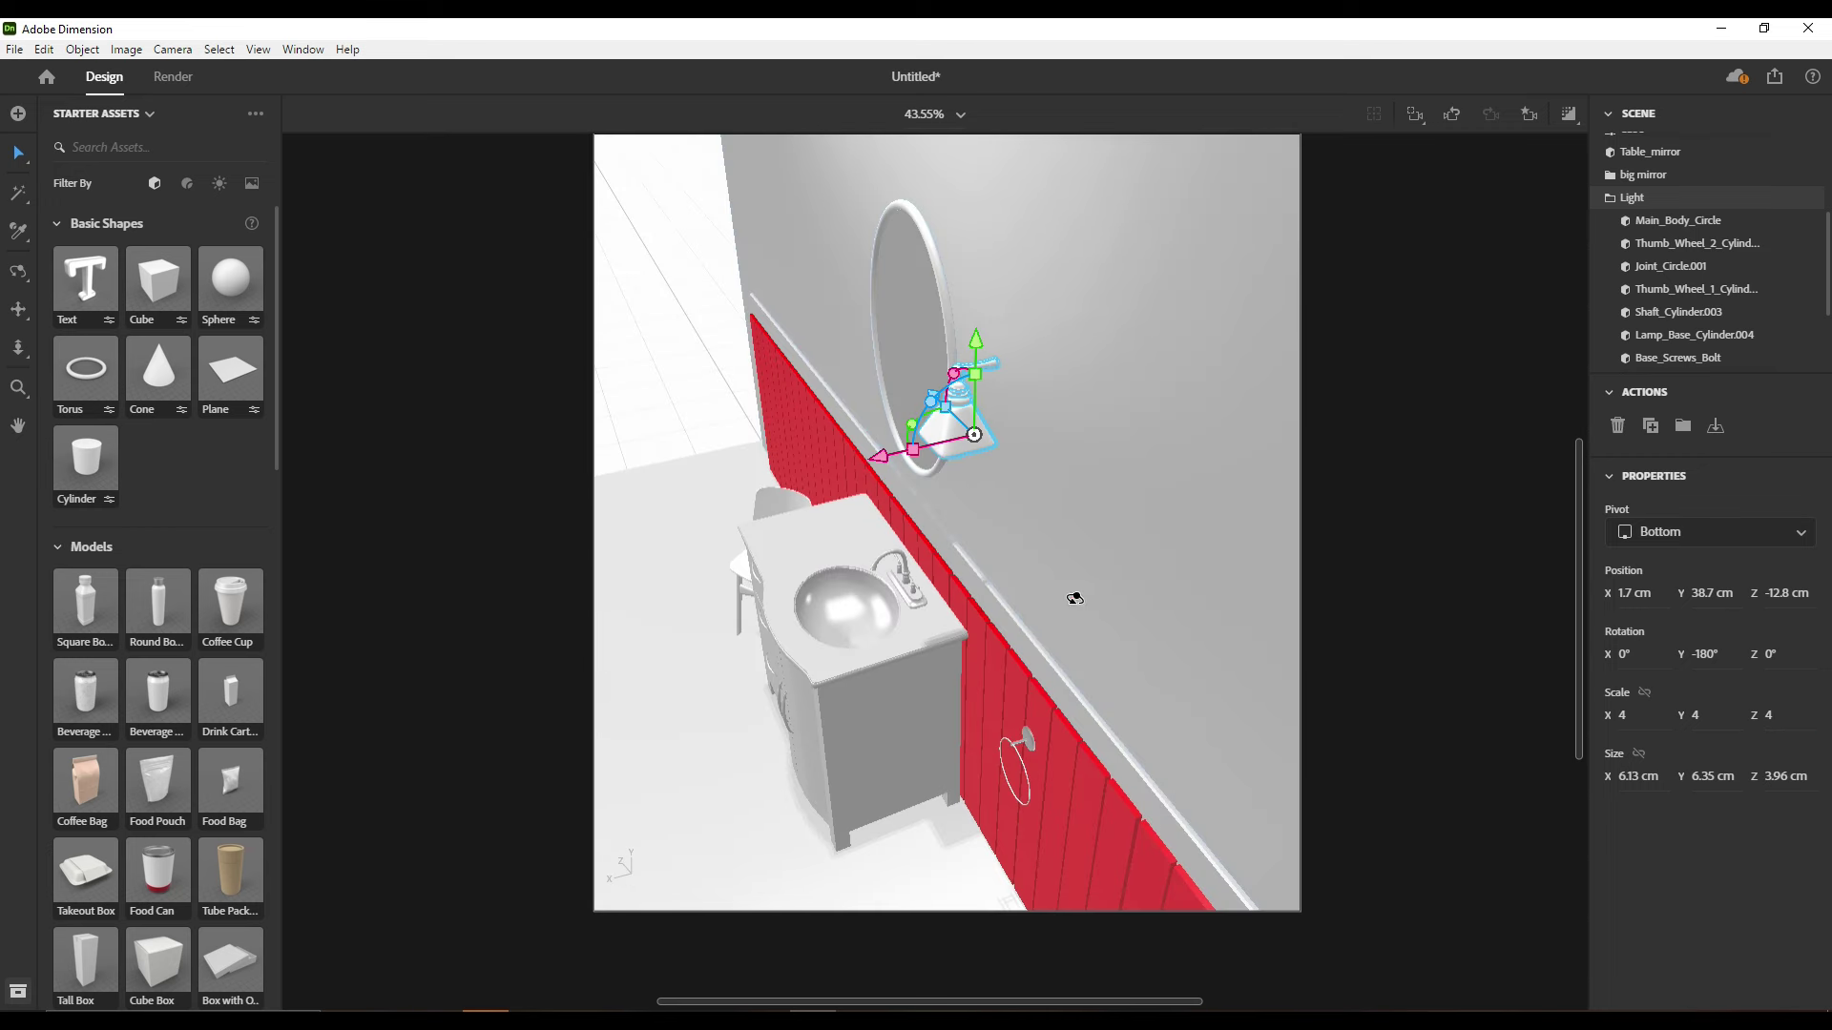
{"action": "left_click_drag", "start_coordinate": [889, 451], "coordinate": [867, 456]}
{"action": "mouse_move", "coordinate": [933, 379]}
{"action": "left_mouse_down"}
{"action": "mouse_move", "coordinate": [959, 502]}
{"action": "mouse_move", "coordinate": [960, 468]}
{"action": "mouse_move", "coordinate": [857, 463]}
{"action": "mouse_move", "coordinate": [942, 372]}
{"action": "left_mouse_up"}
{"action": "left_click", "coordinate": [1530, 114]}
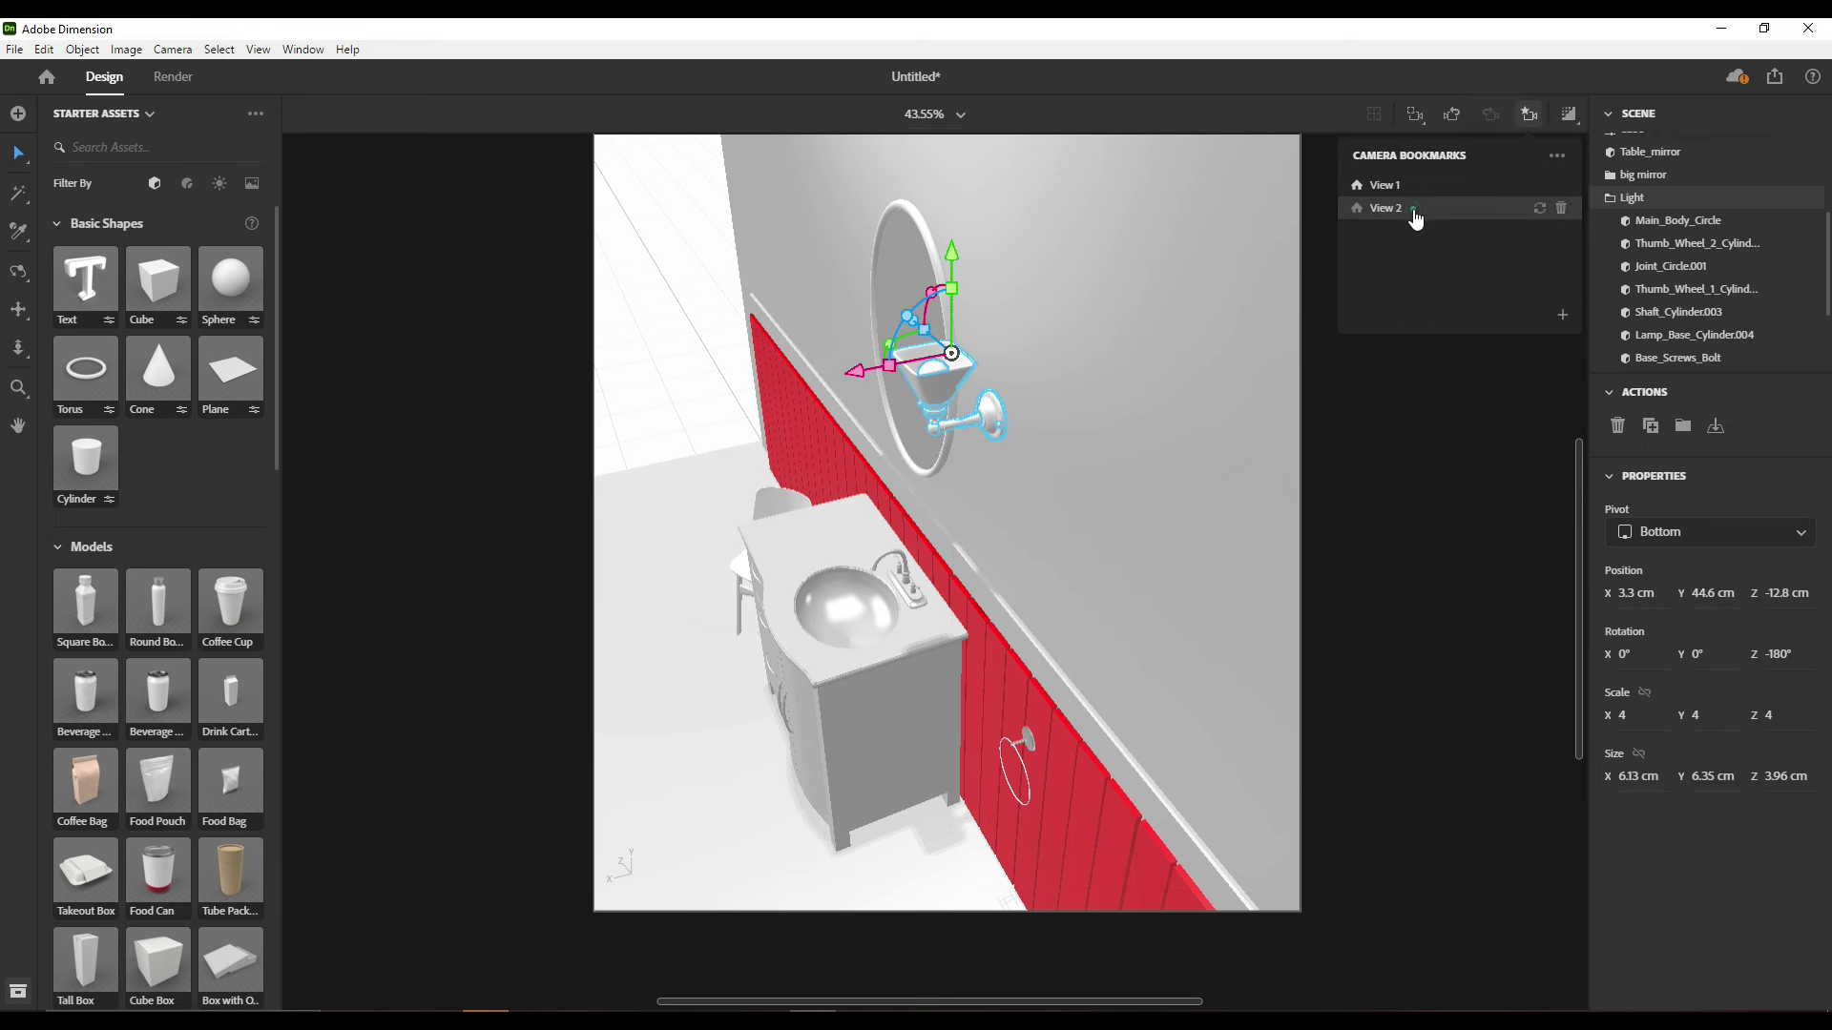
{"action": "left_click", "coordinate": [1416, 208]}
{"action": "left_click_drag", "start_coordinate": [1108, 182], "coordinate": [1119, 210]}
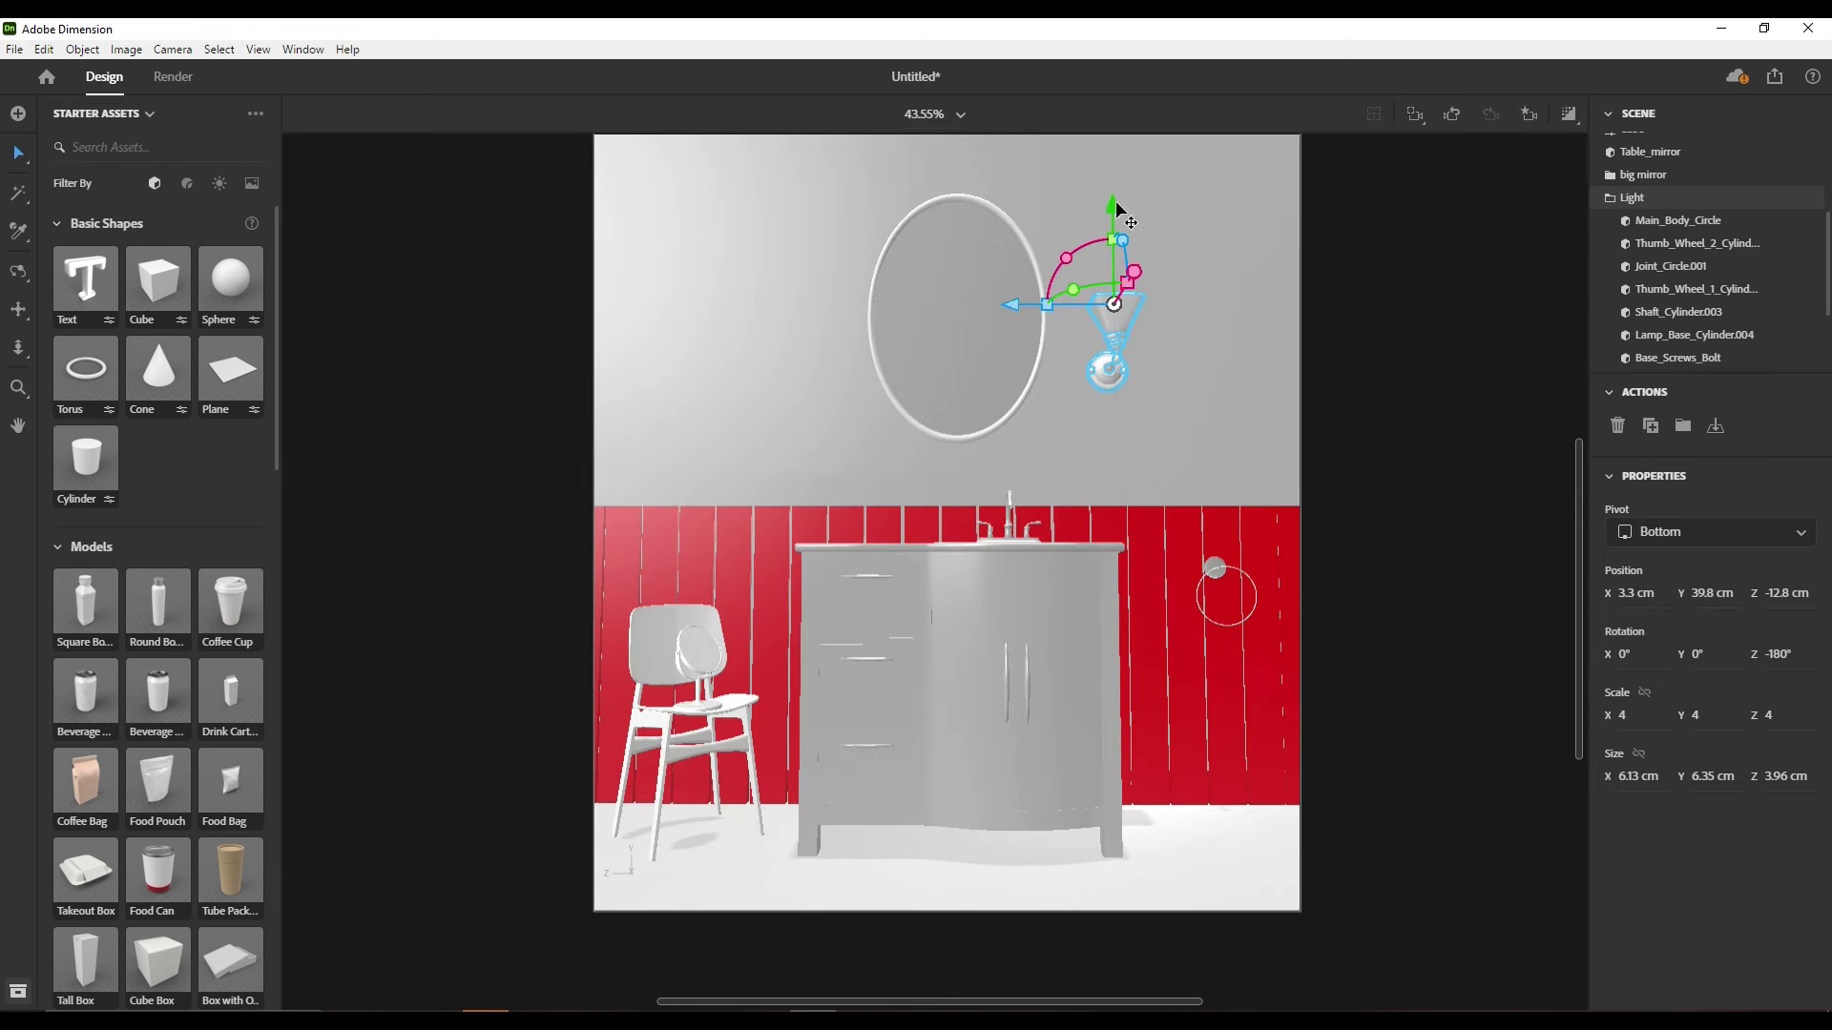
Enlarge the oval mirror to scale 28 on X and Y
{"action": "type", "text": "28"}
{"action": "key", "text": "Return"}
{"action": "type", "text": "8"}
{"action": "key", "text": "Return"}
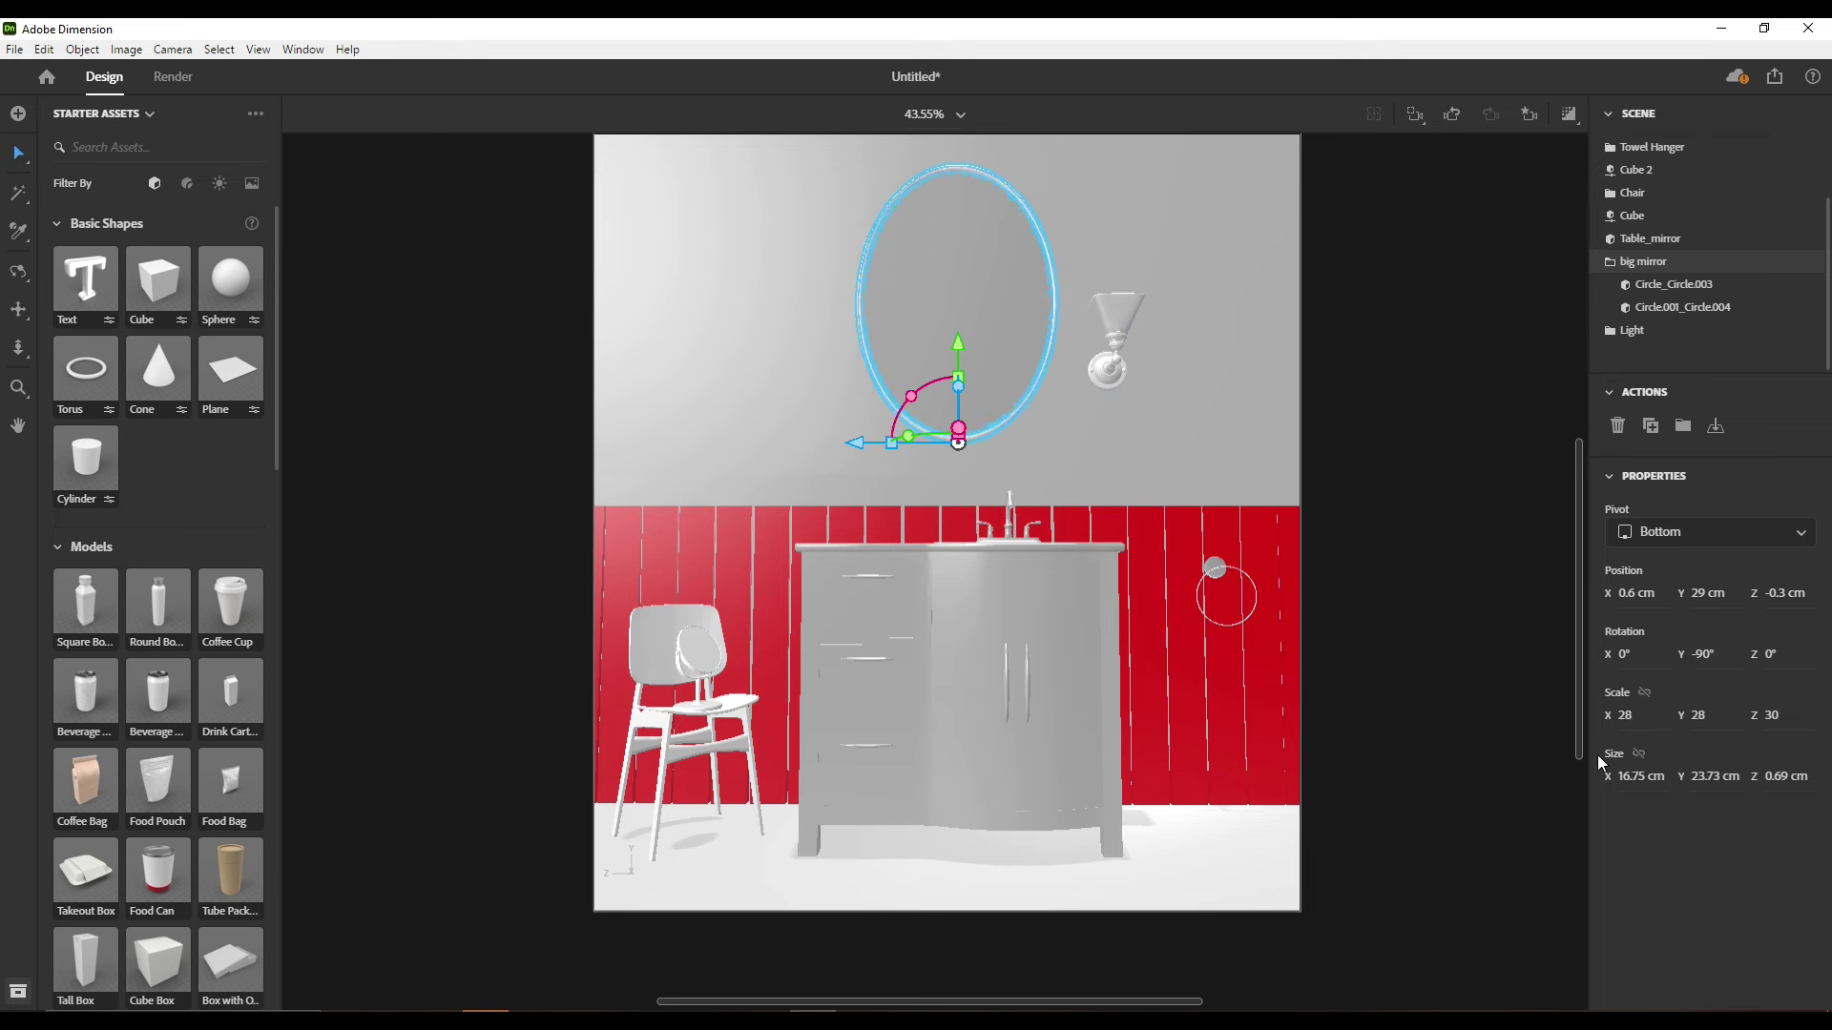
Fine-tune the lamp's wall position and add a second lamp left of the mirror
{"action": "left_click", "coordinate": [1107, 339]}
{"action": "left_click_drag", "start_coordinate": [1025, 310], "coordinate": [1059, 306]}
{"action": "middle_click_drag", "start_coordinate": [1276, 404], "coordinate": [1097, 644]}
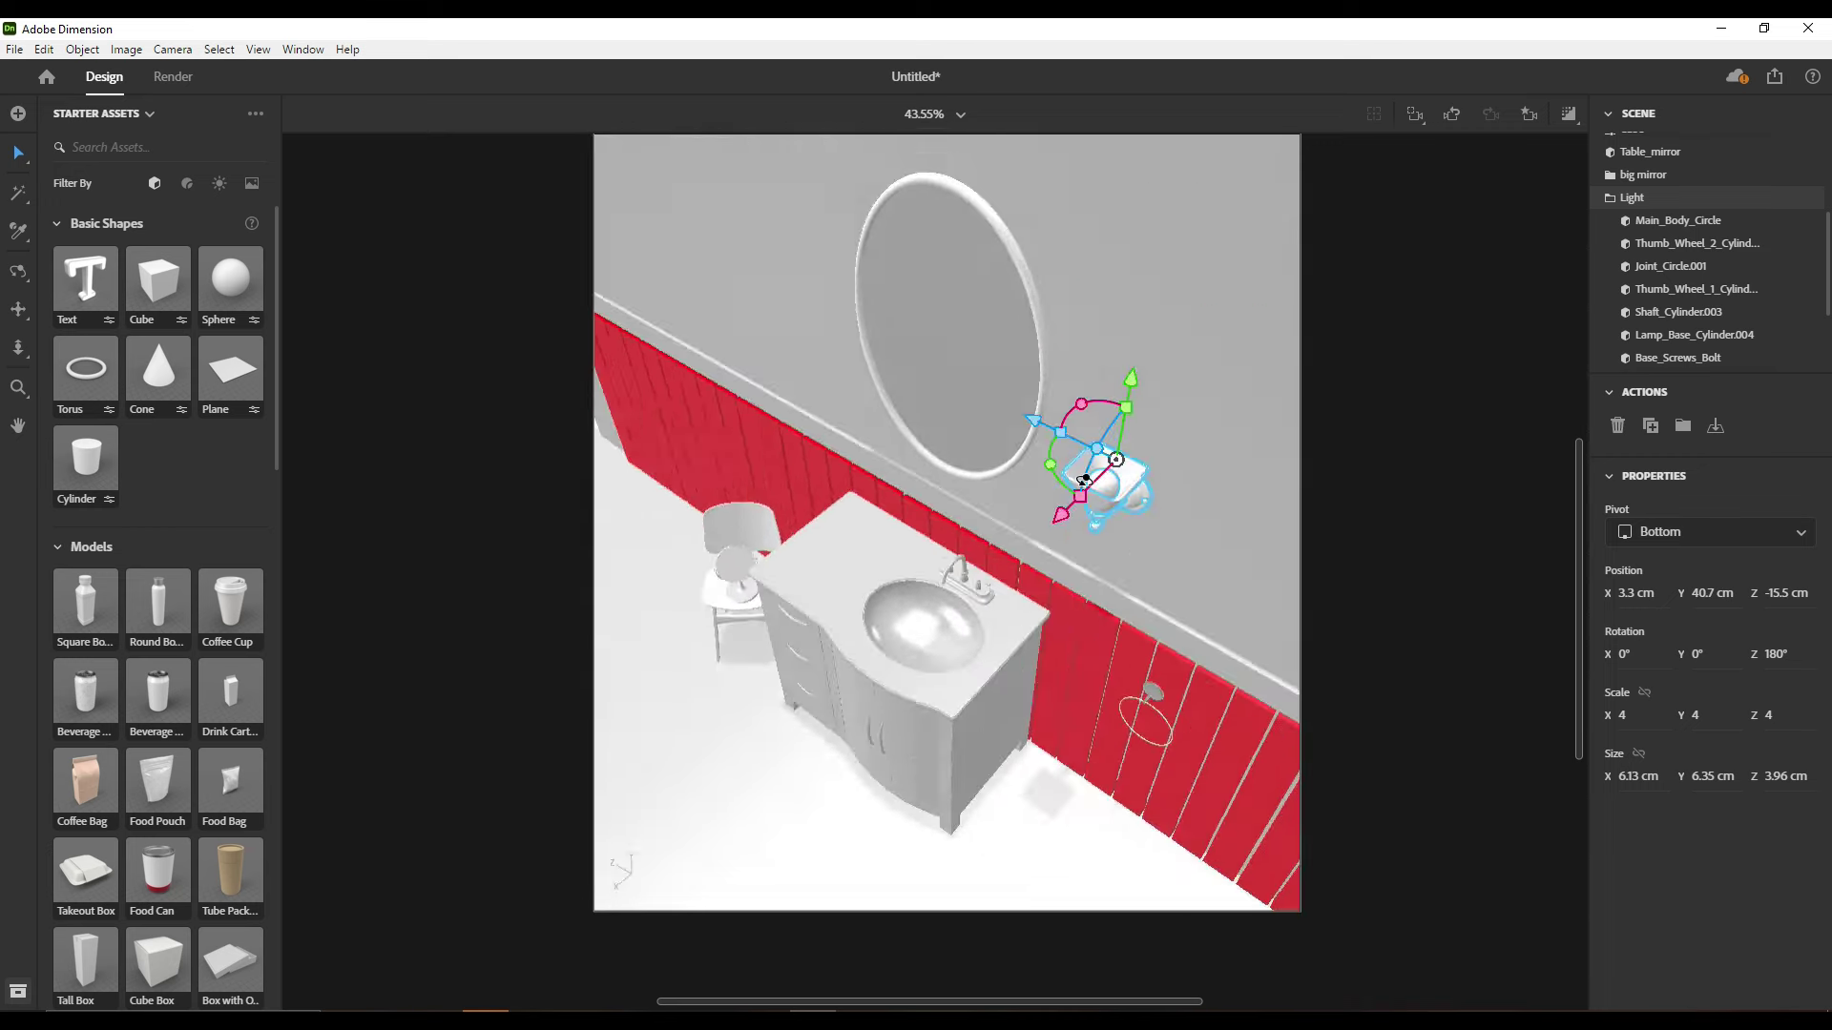
{"action": "left_click_drag", "start_coordinate": [788, 357], "coordinate": [844, 318]}
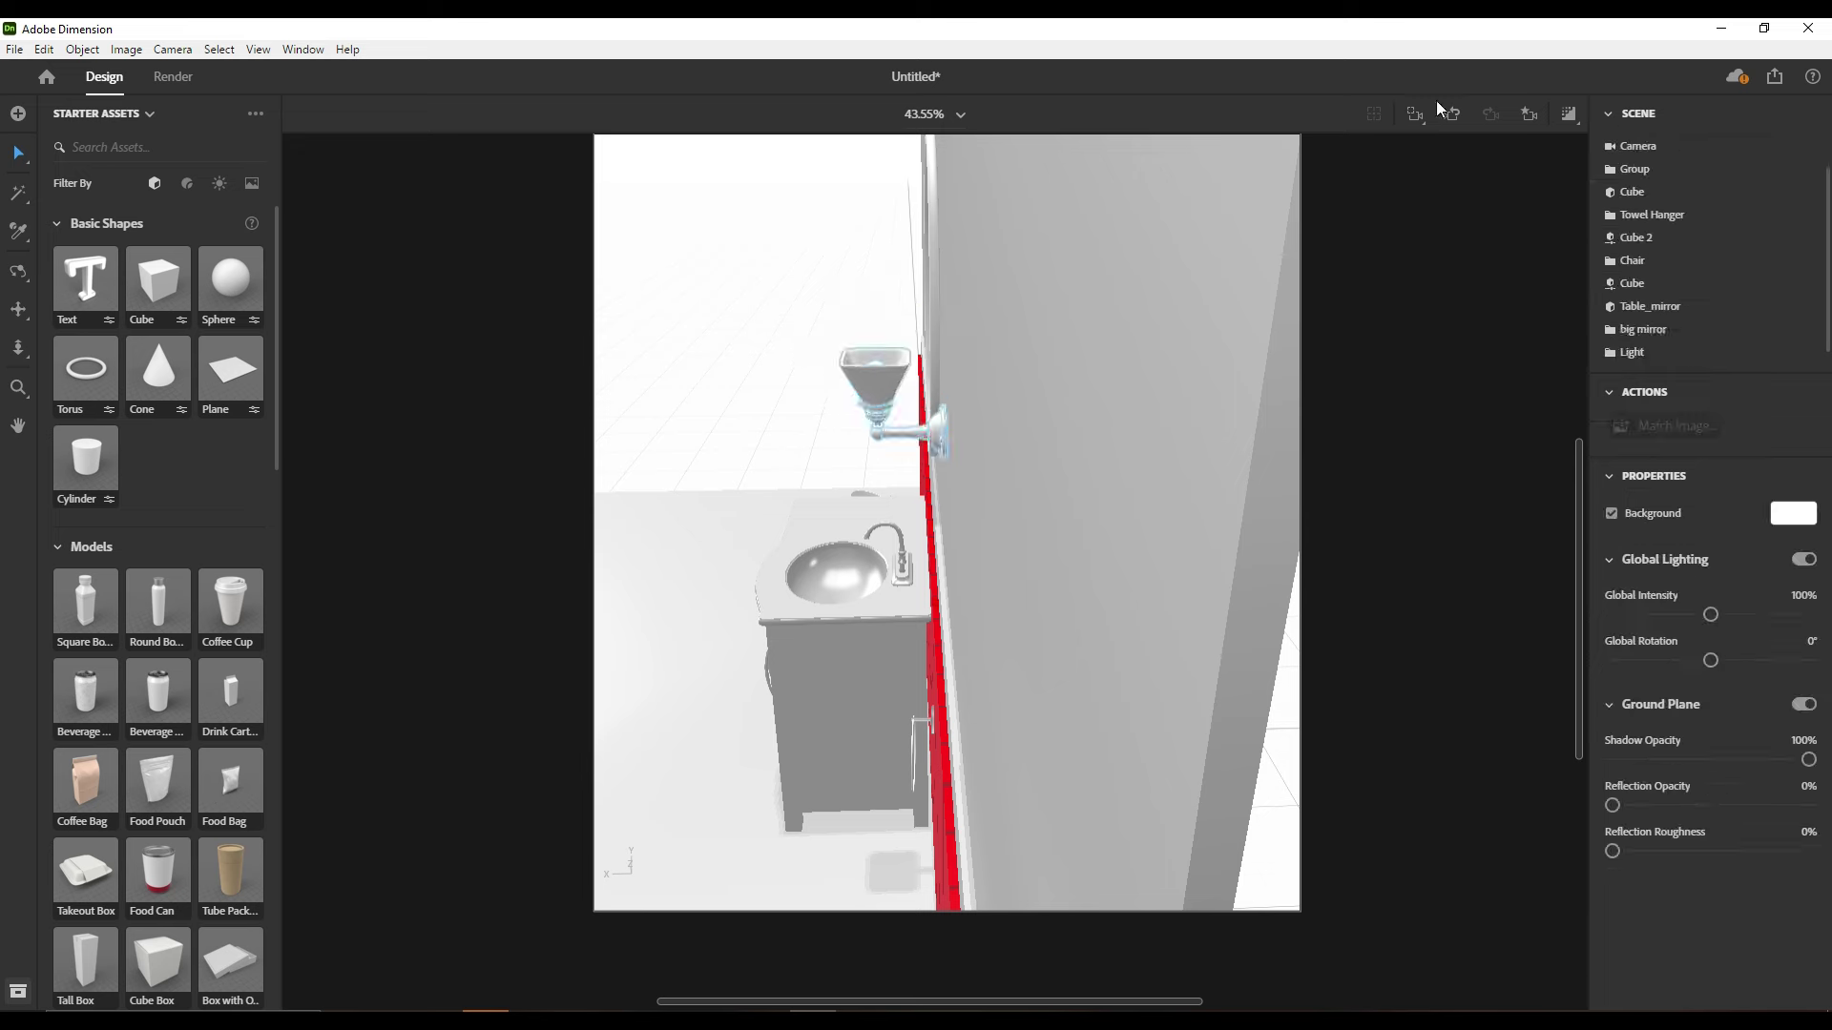
{"action": "left_click", "coordinate": [1414, 113]}
{"action": "left_click", "coordinate": [1419, 204]}
{"action": "left_click", "coordinate": [1140, 339]}
{"action": "left_click_drag", "start_coordinate": [1046, 309], "coordinate": [655, 310]}
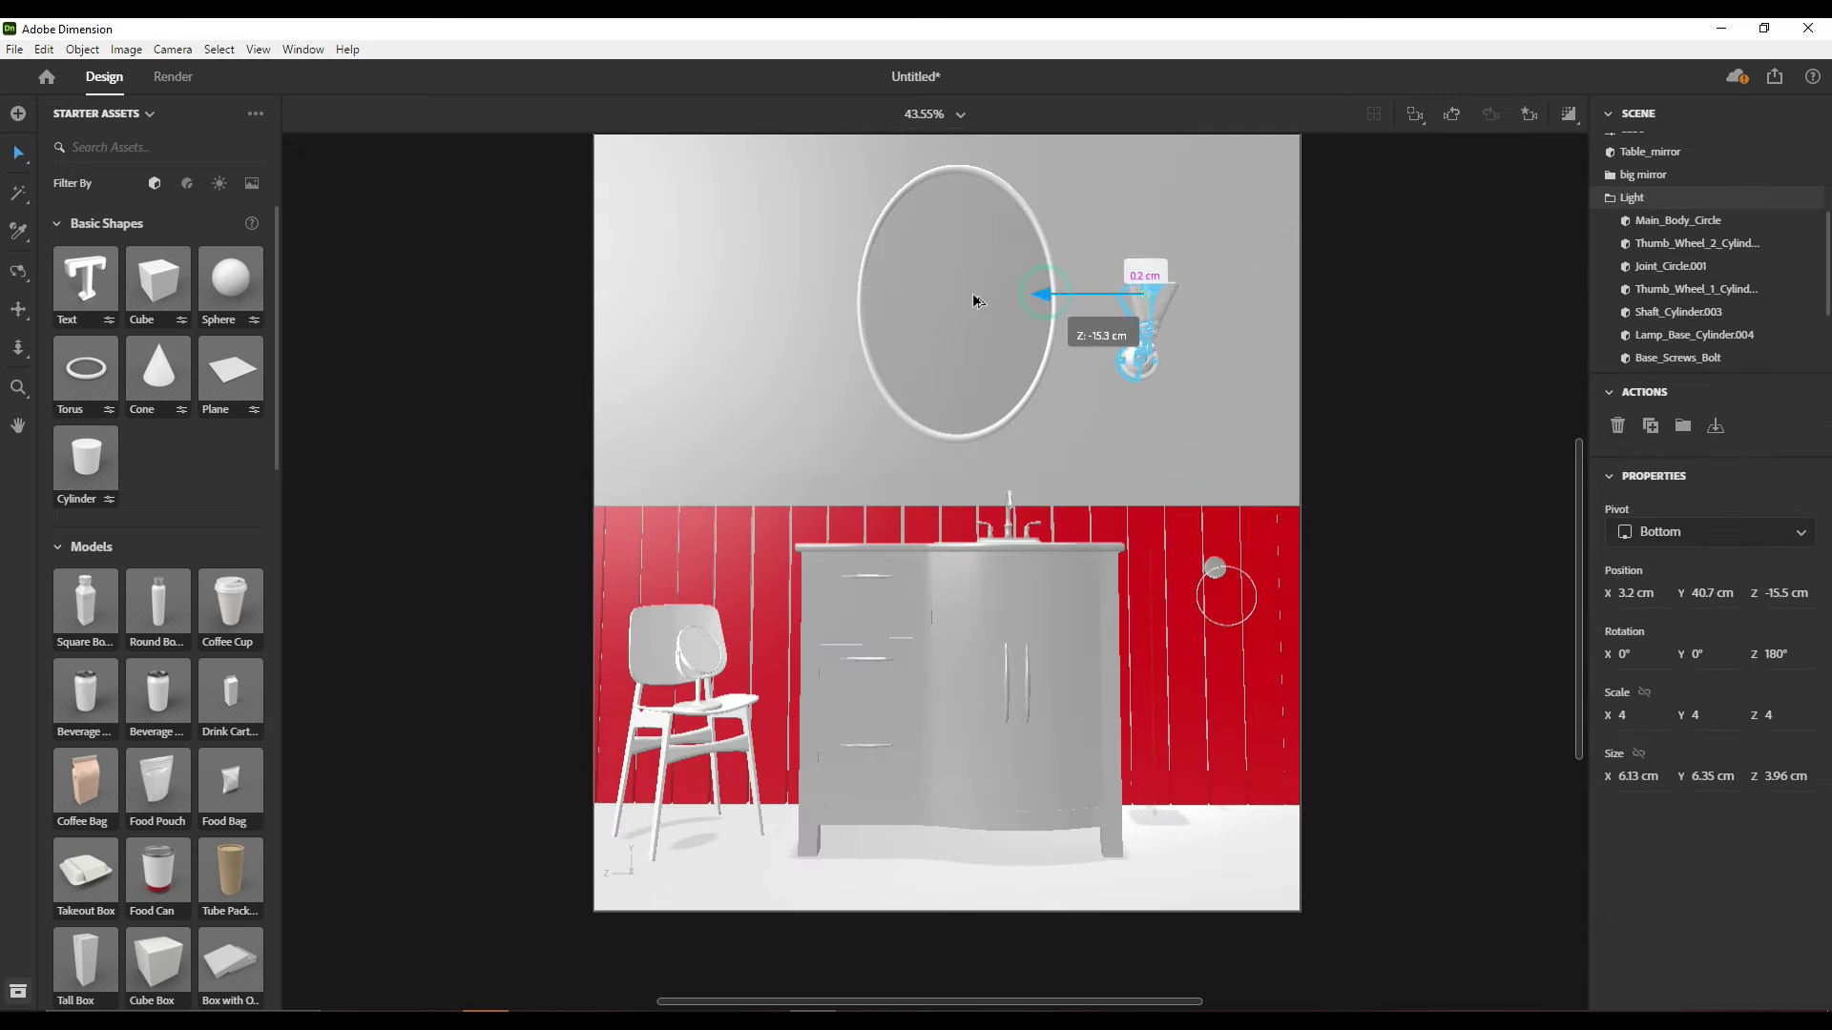
{"action": "left_click", "coordinate": [1425, 471]}
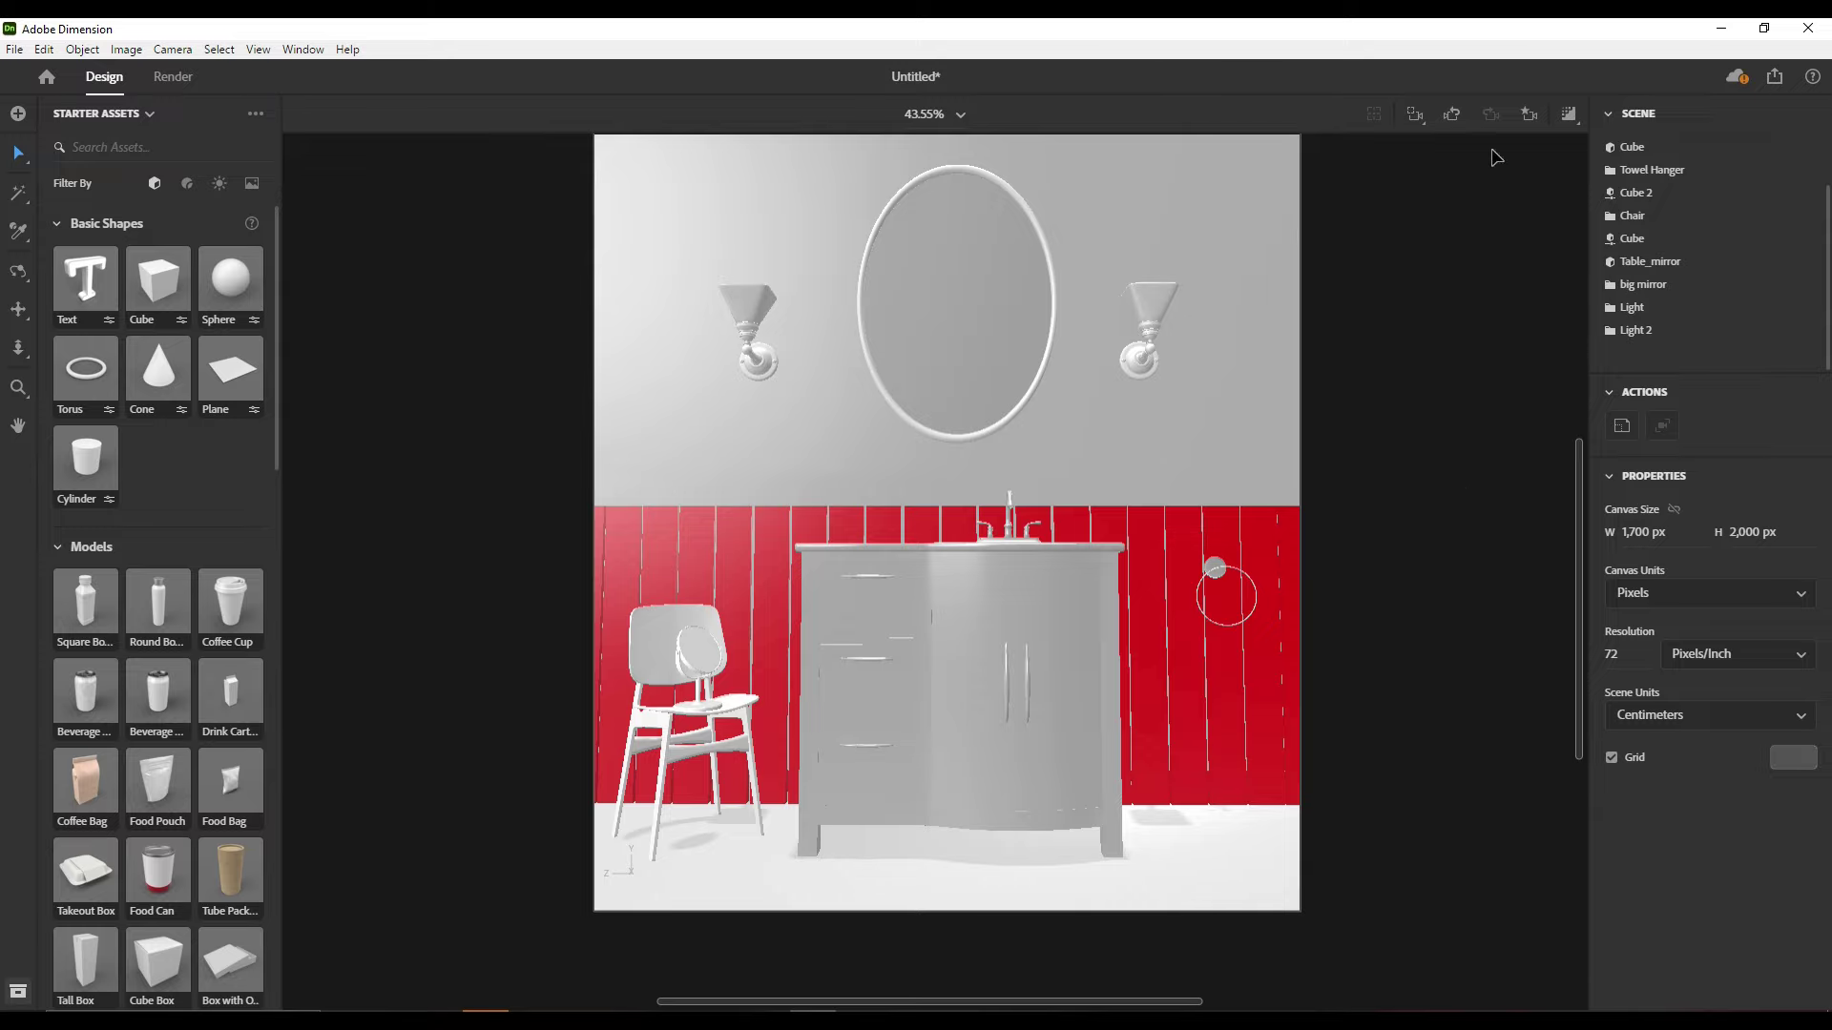
Enable Render Preview and open the slatted wall's Matte material
{"action": "left_click", "coordinate": [1569, 113]}
{"action": "left_click", "coordinate": [1297, 537]}
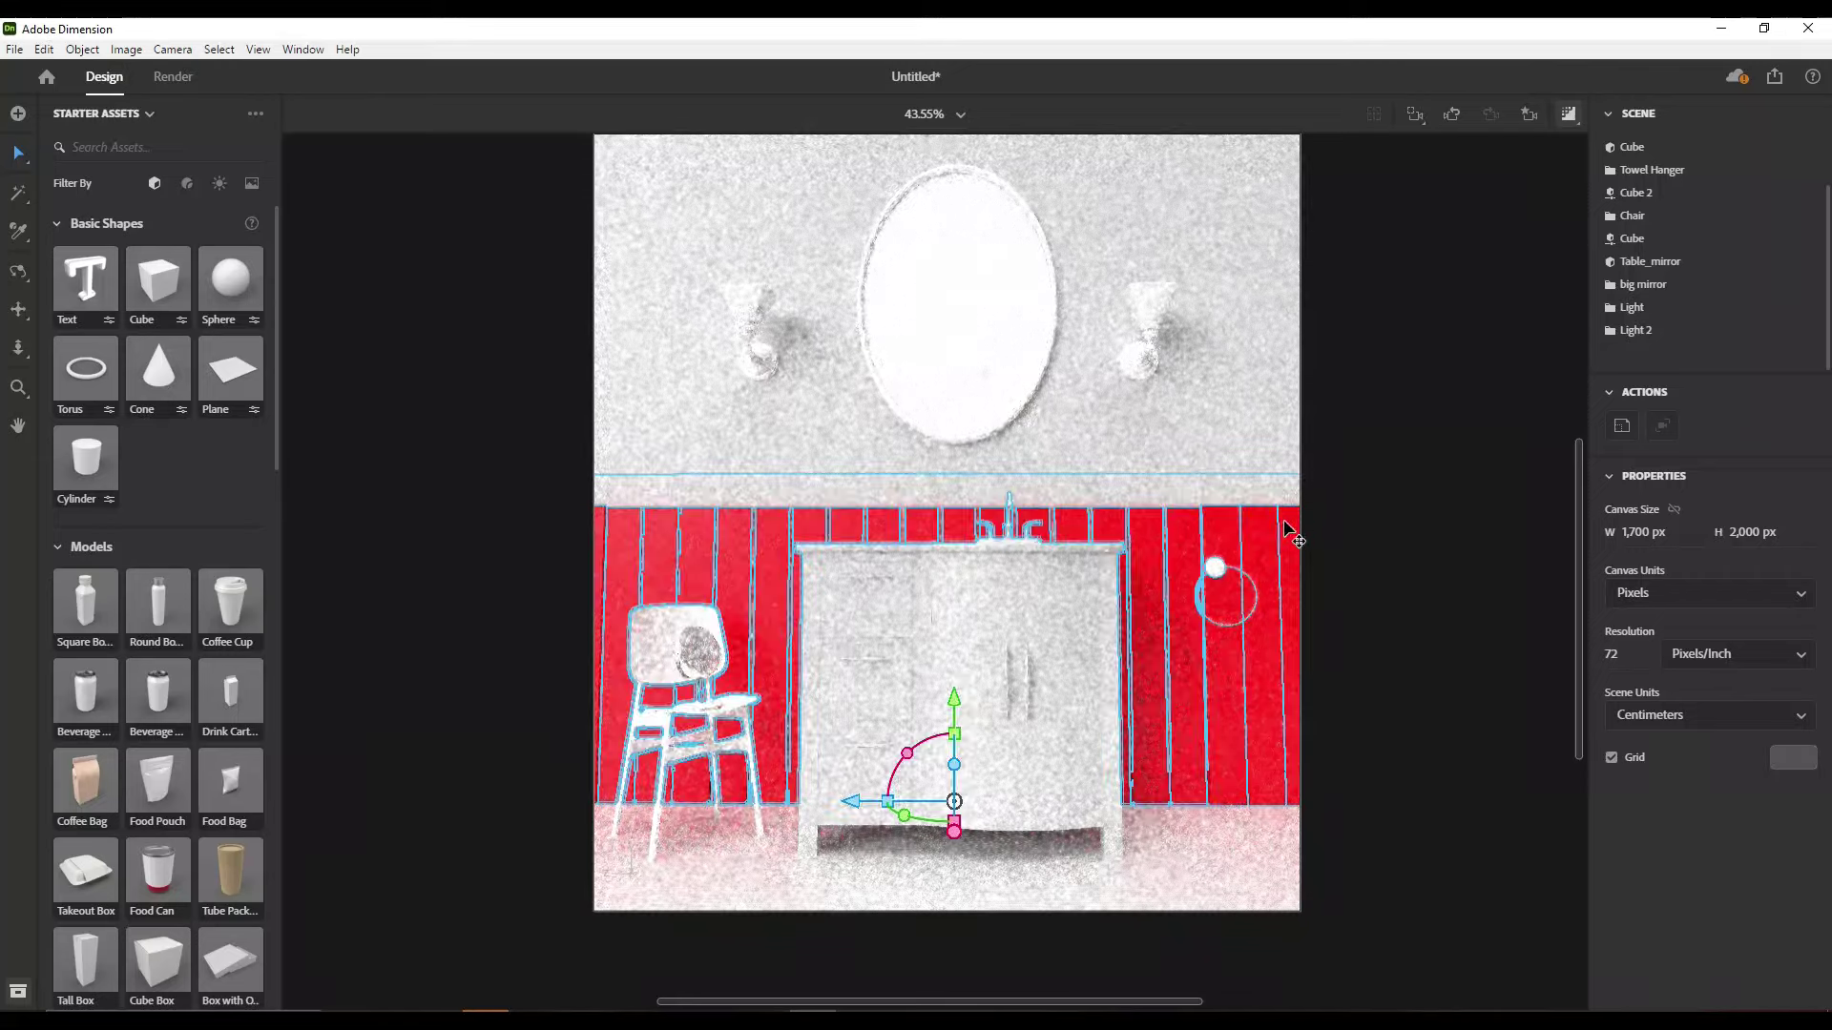
{"action": "left_click", "coordinate": [187, 183]}
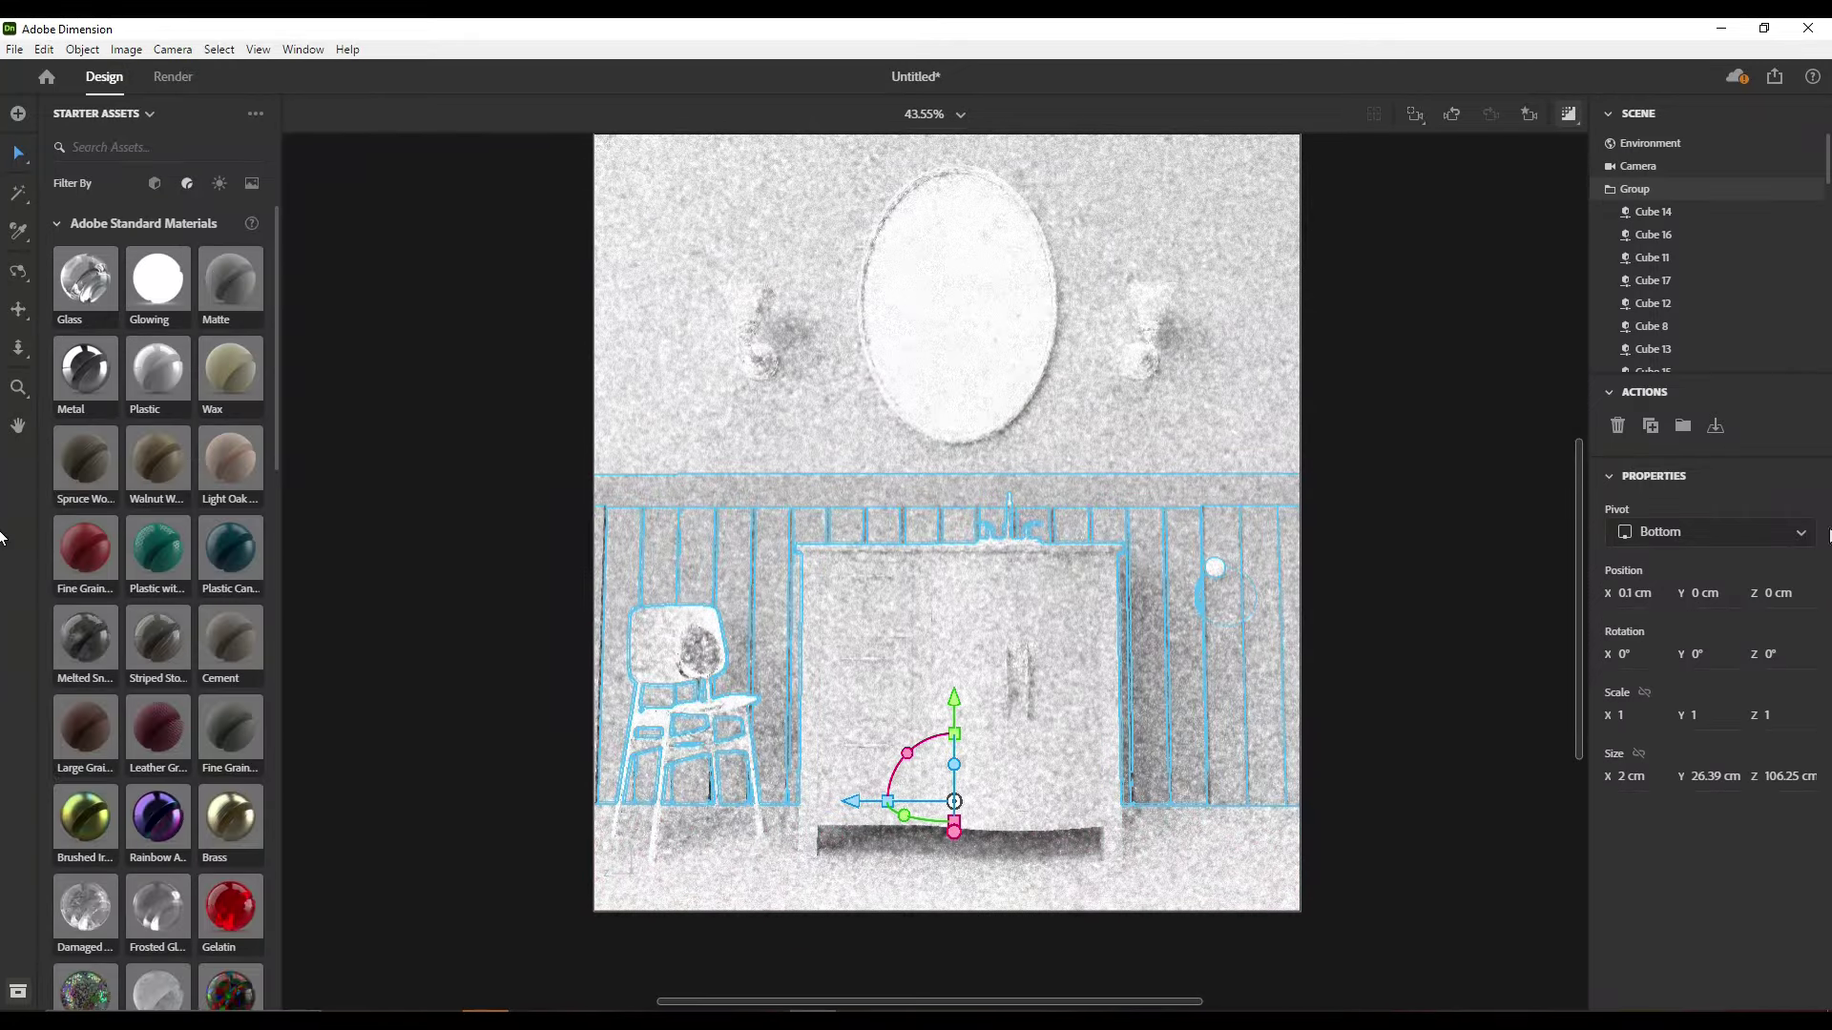
{"action": "double_click", "coordinate": [1717, 210]}
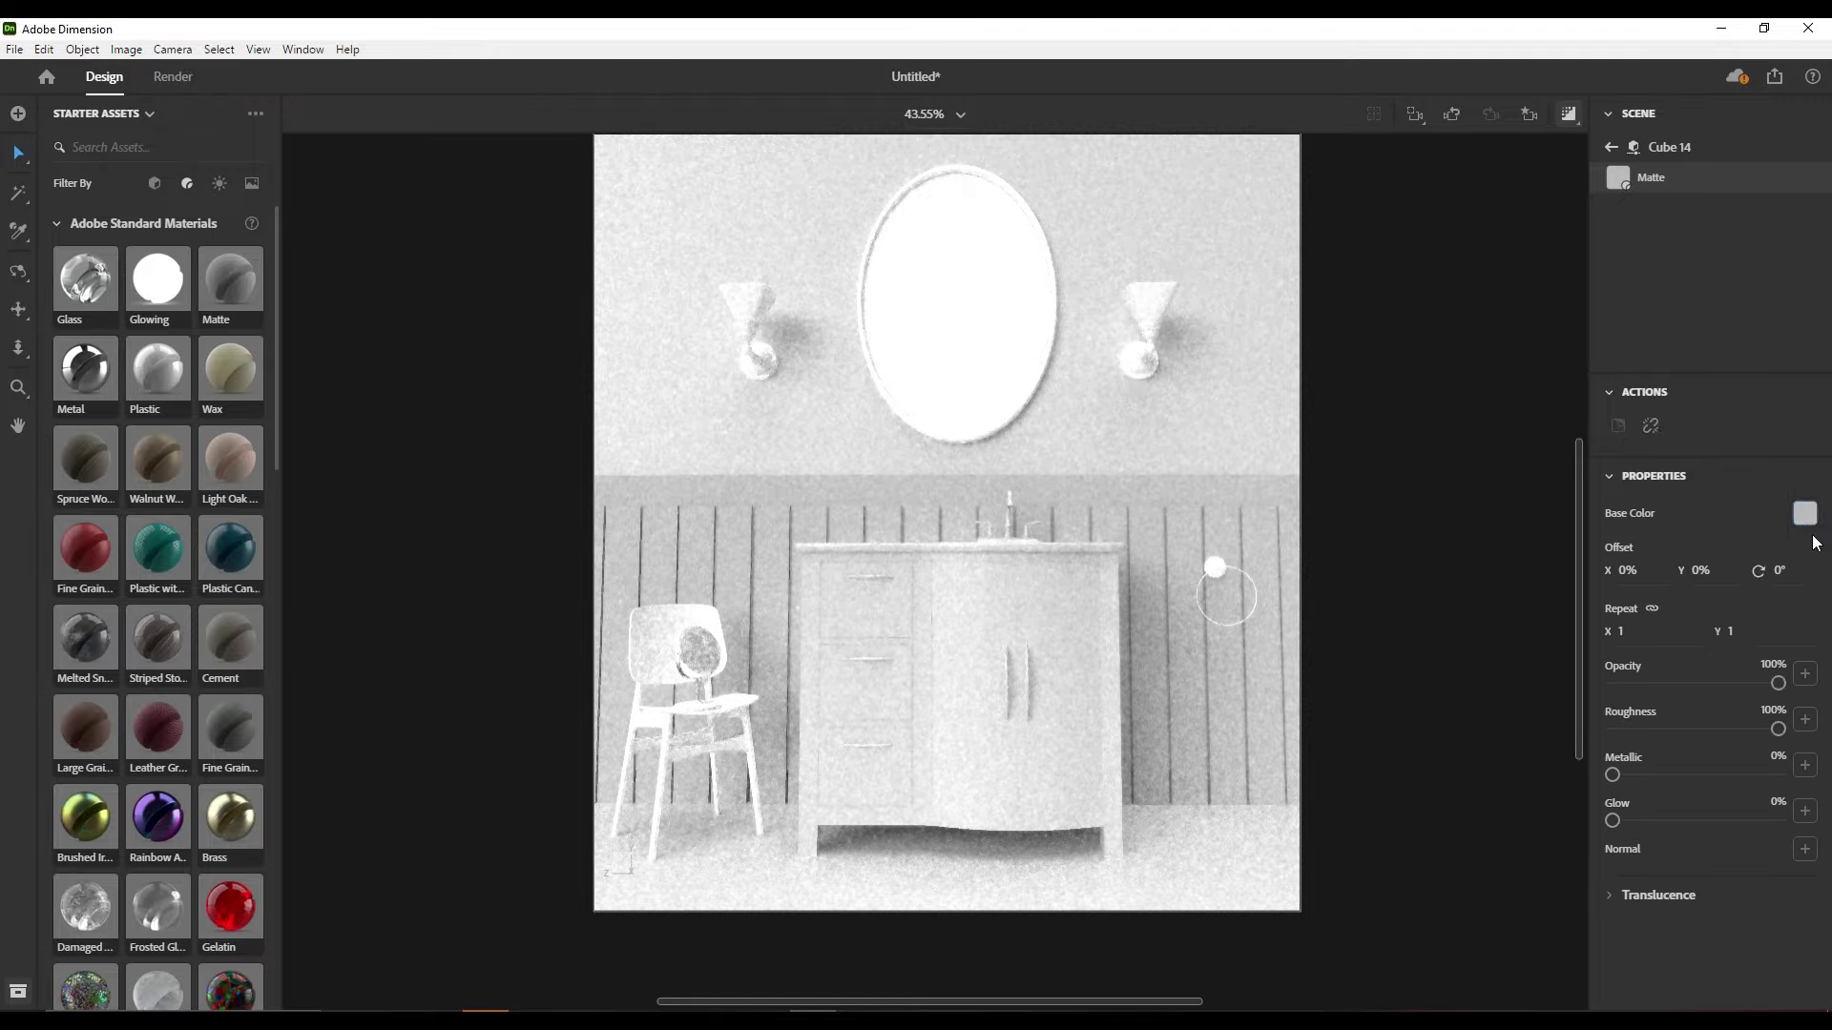
Give the slats a dark slate-grey base colour (about RGB 80, 81, 89) and make the upper wall Matte
{"action": "left_click", "coordinate": [1804, 513]}
{"action": "left_click", "coordinate": [1658, 655]}
{"action": "type", "text": "49"}
{"action": "key", "text": "Tab"}
{"action": "type", "text": "59"}
{"action": "key", "text": "Return"}
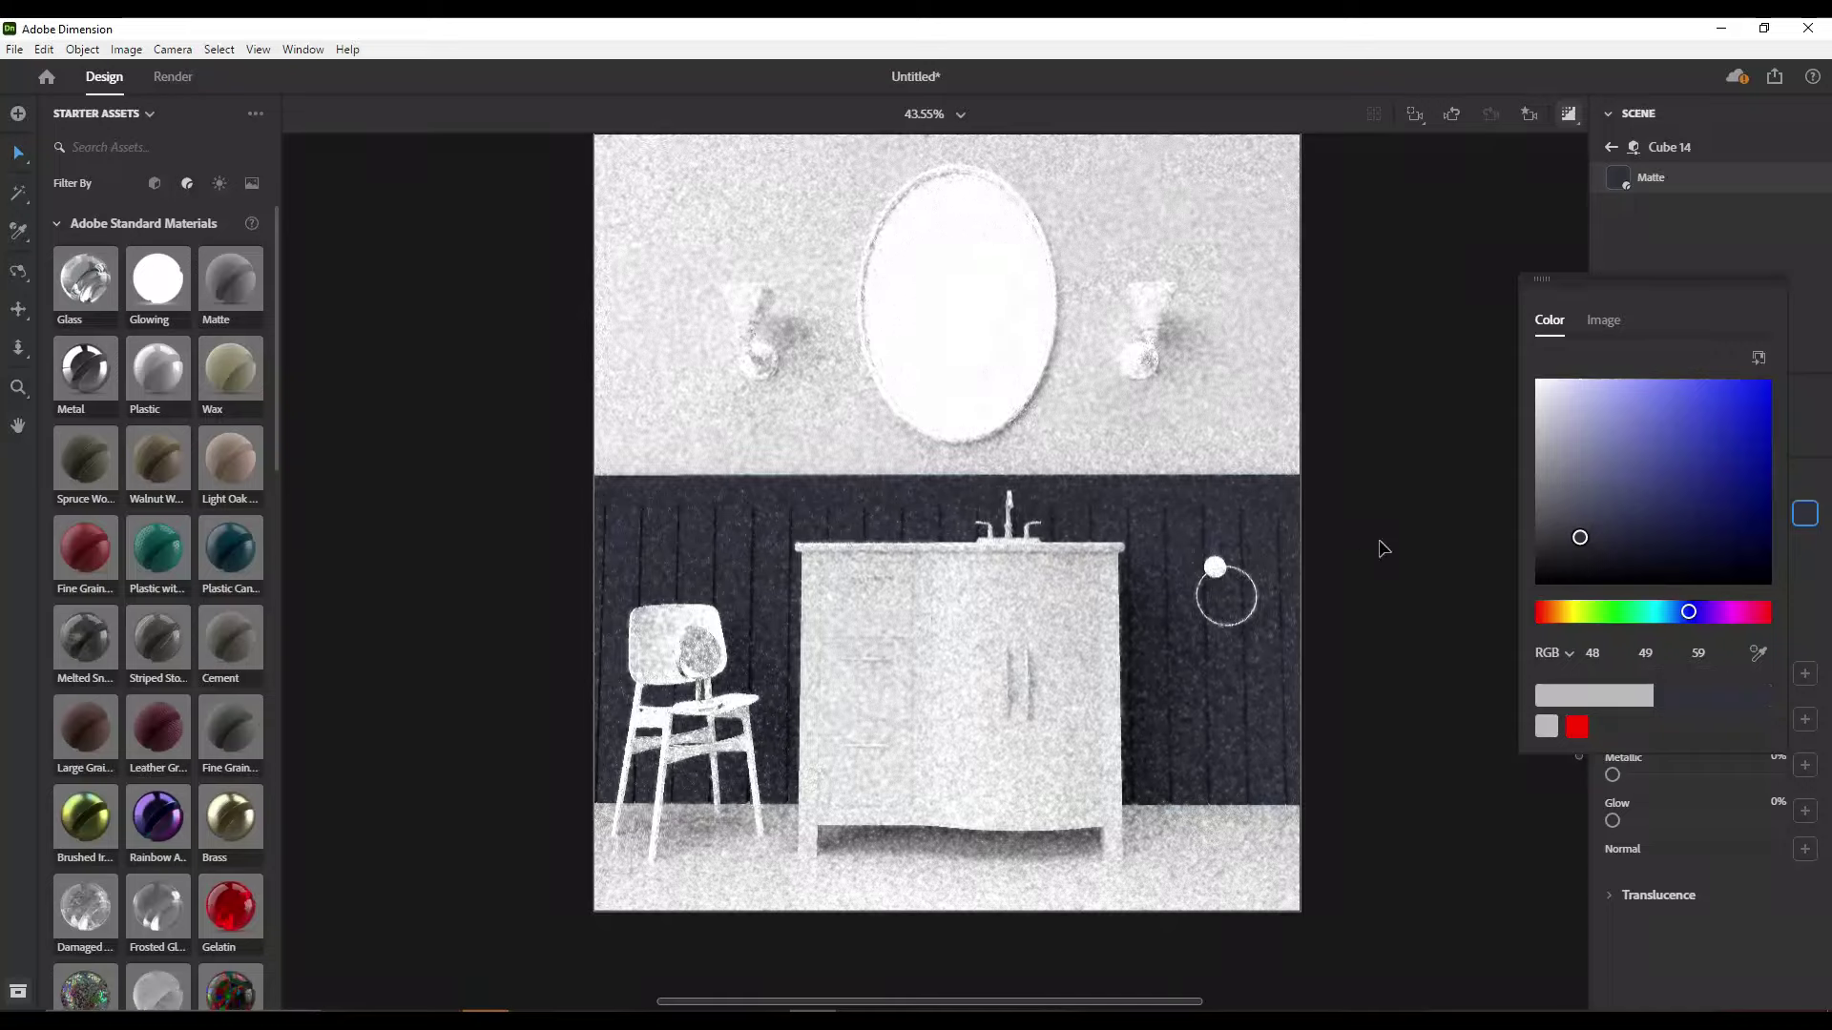
{"action": "left_click_drag", "start_coordinate": [1579, 538], "coordinate": [1558, 515]}
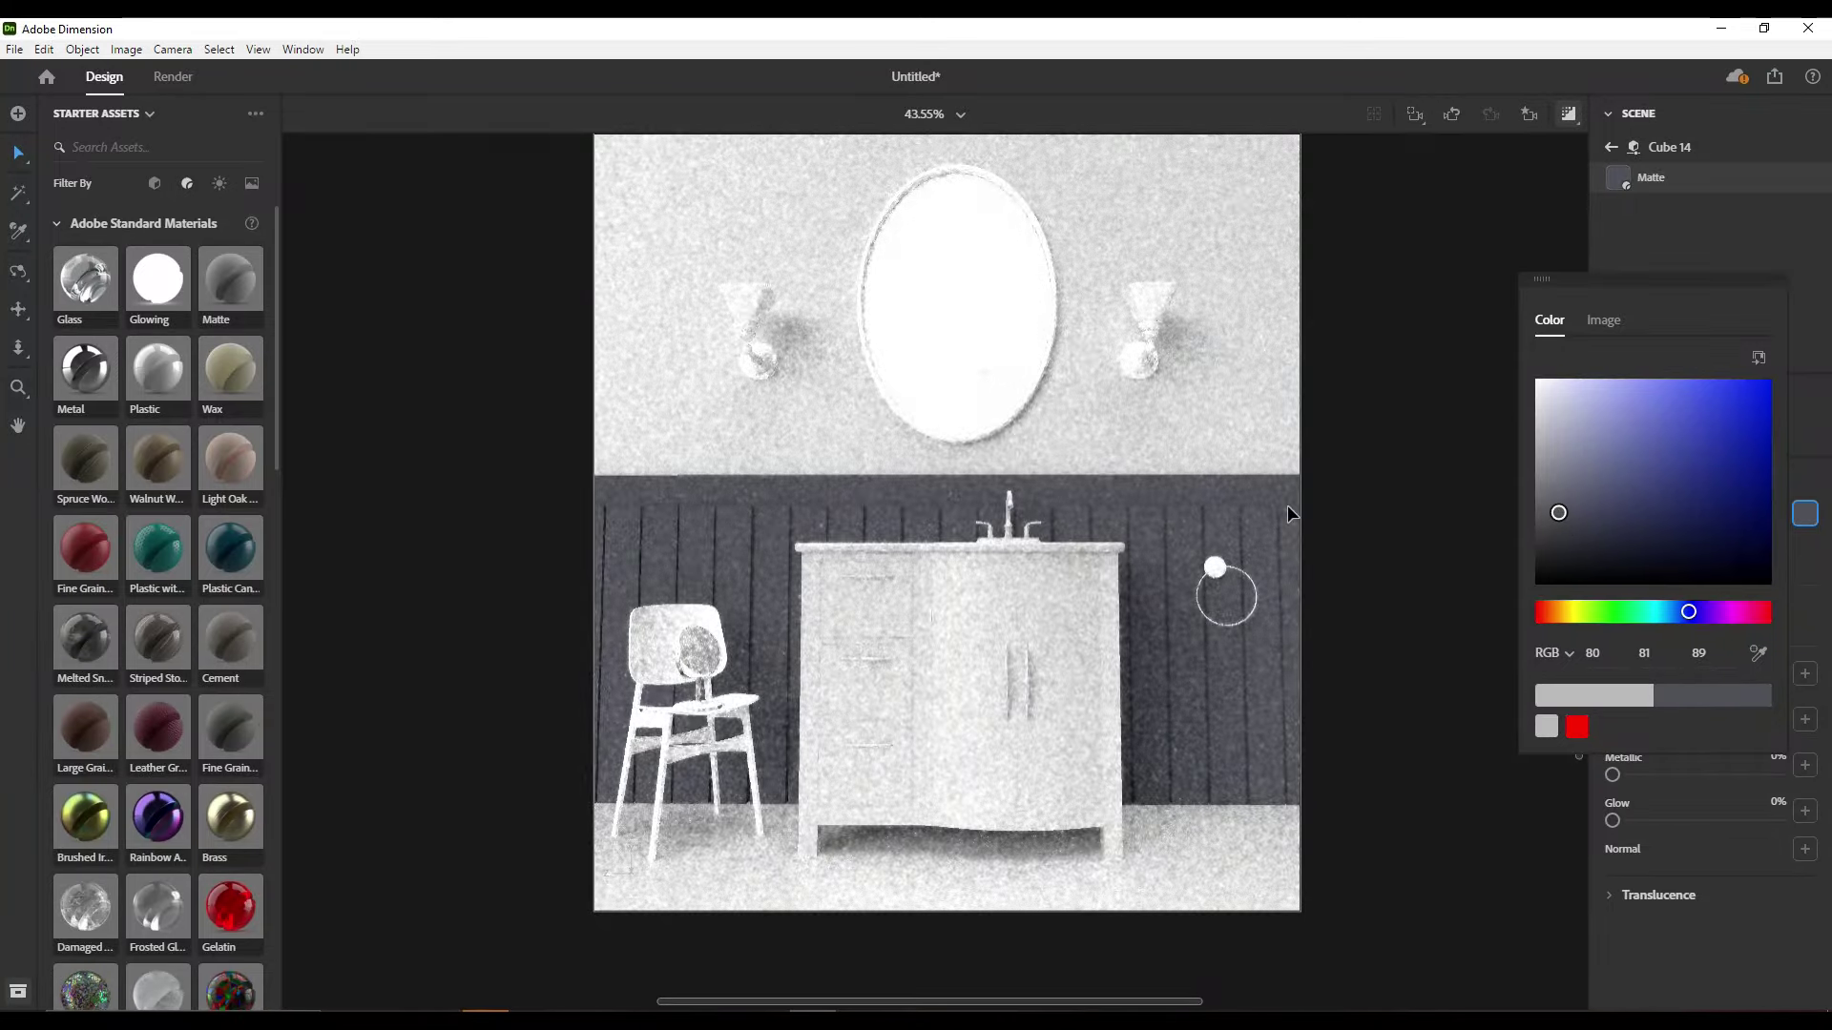
{"action": "left_click", "coordinate": [1385, 392]}
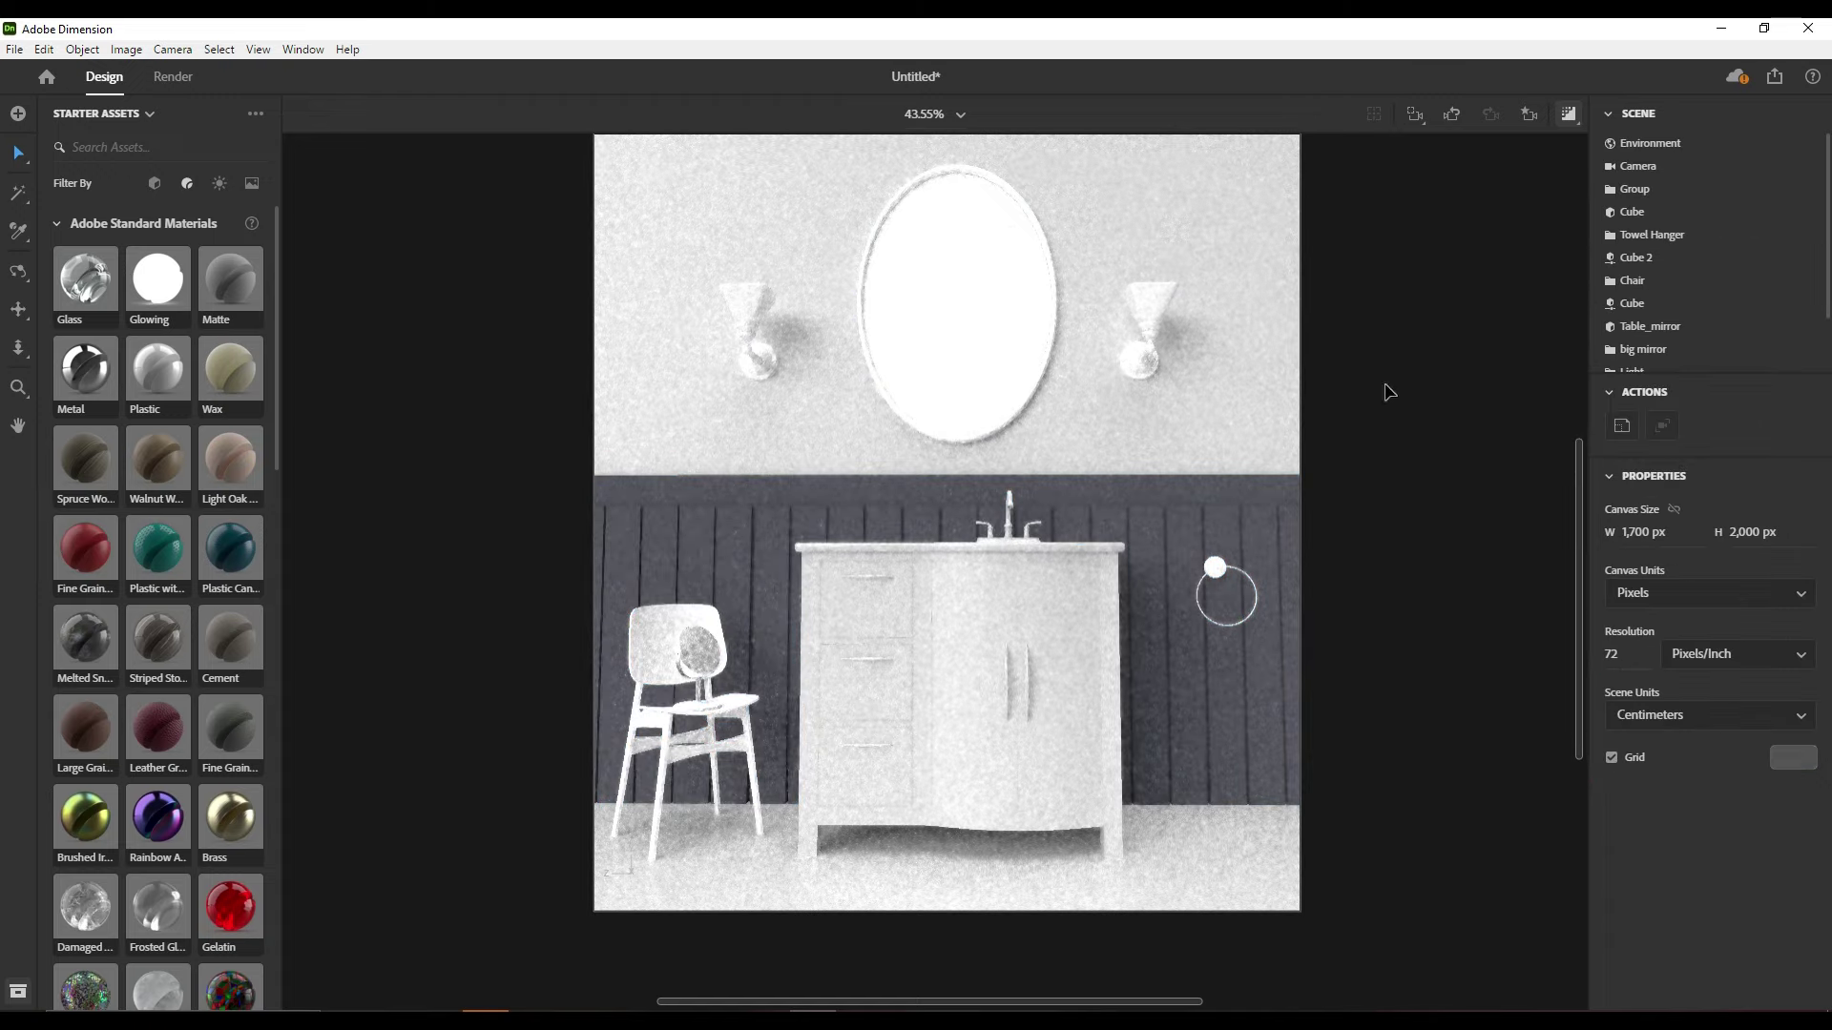
{"action": "left_click", "coordinate": [1183, 198]}
{"action": "left_click", "coordinate": [240, 285]}
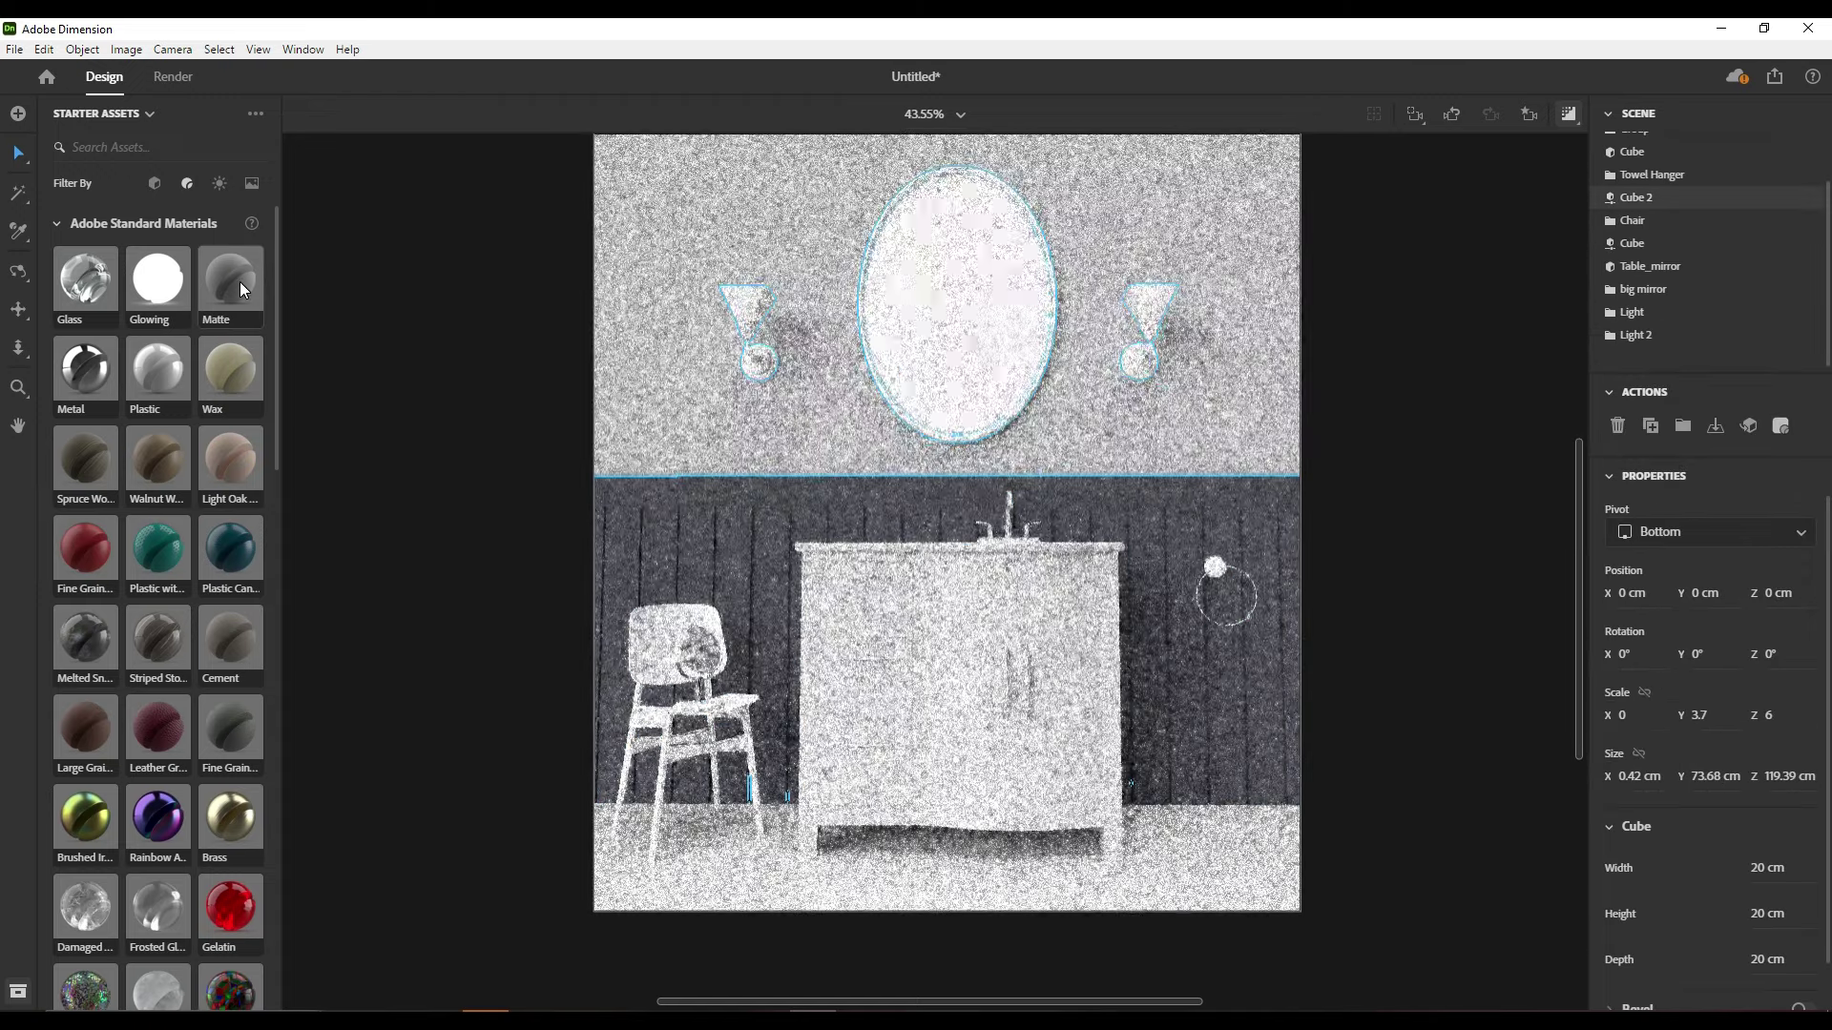
Load image 116119 from the Bathroom folder as Circle_Circle.003's Material.003 base colour
{"action": "left_click", "coordinate": [1410, 335]}
{"action": "left_click", "coordinate": [975, 258]}
{"action": "left_click", "coordinate": [1690, 265]}
{"action": "left_click", "coordinate": [1781, 429]}
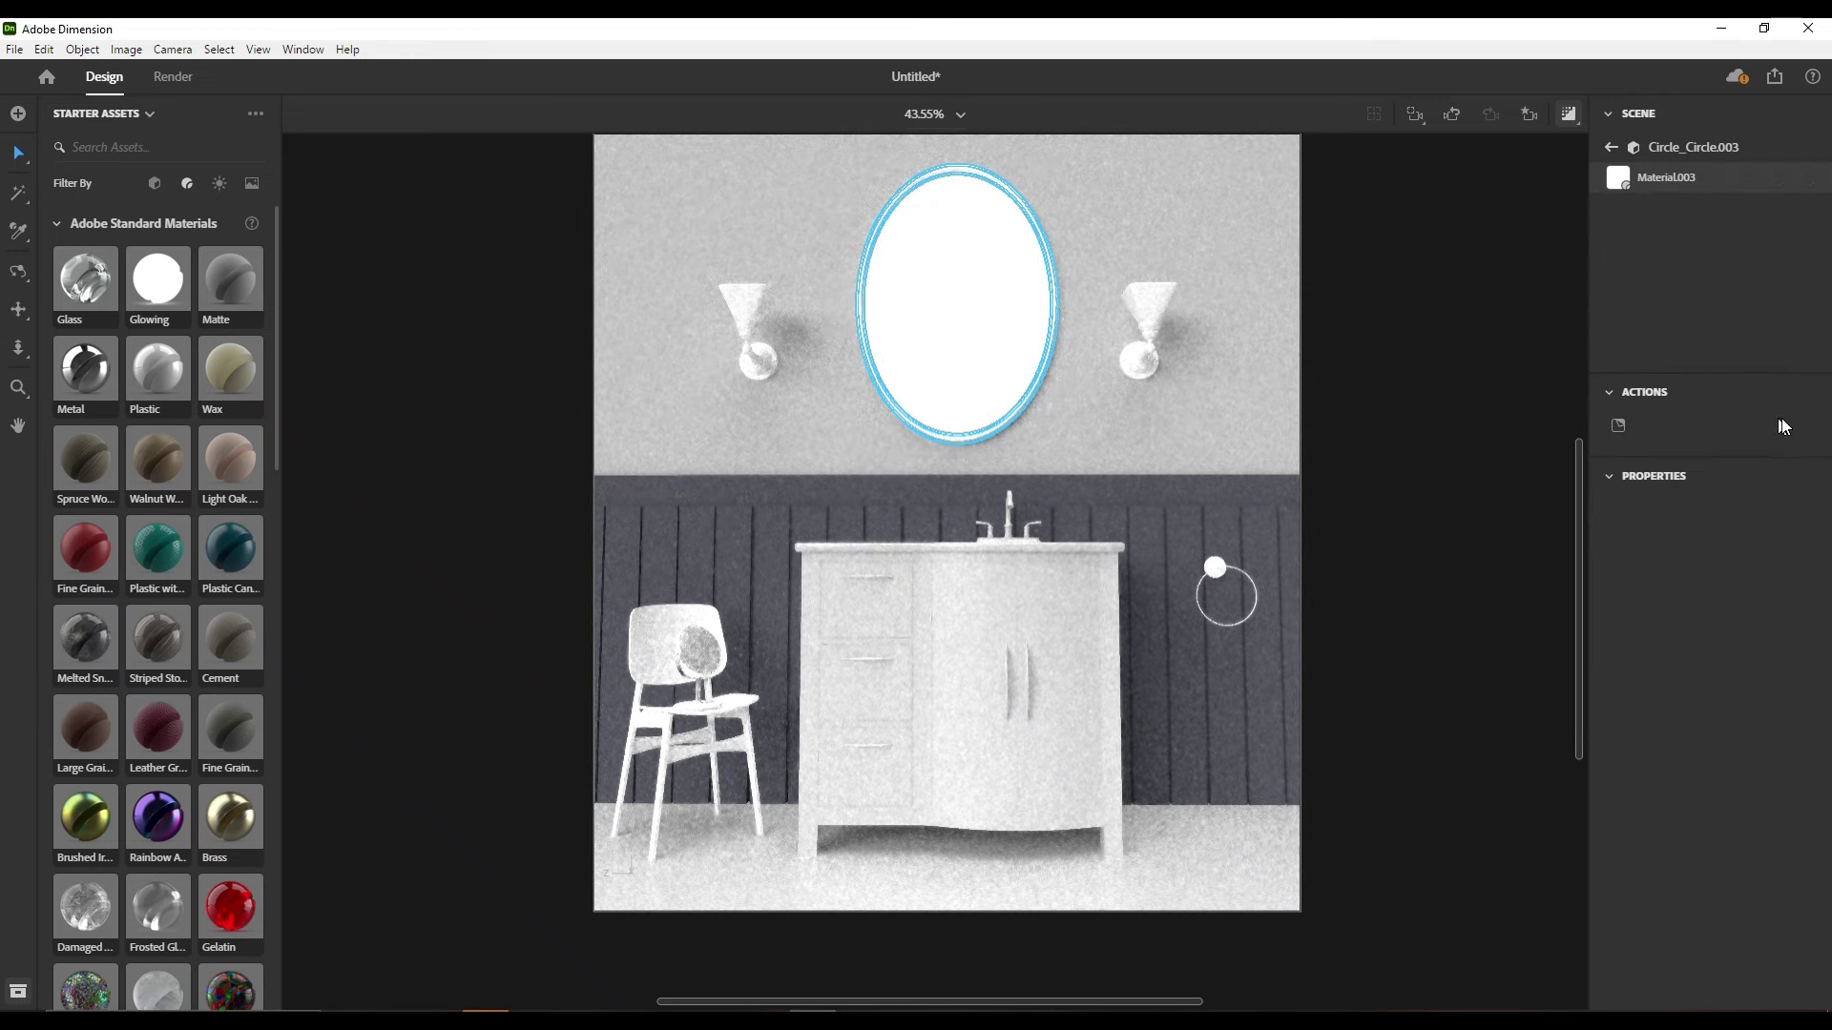
{"action": "left_click", "coordinate": [1804, 513]}
{"action": "left_click", "coordinate": [1607, 320]}
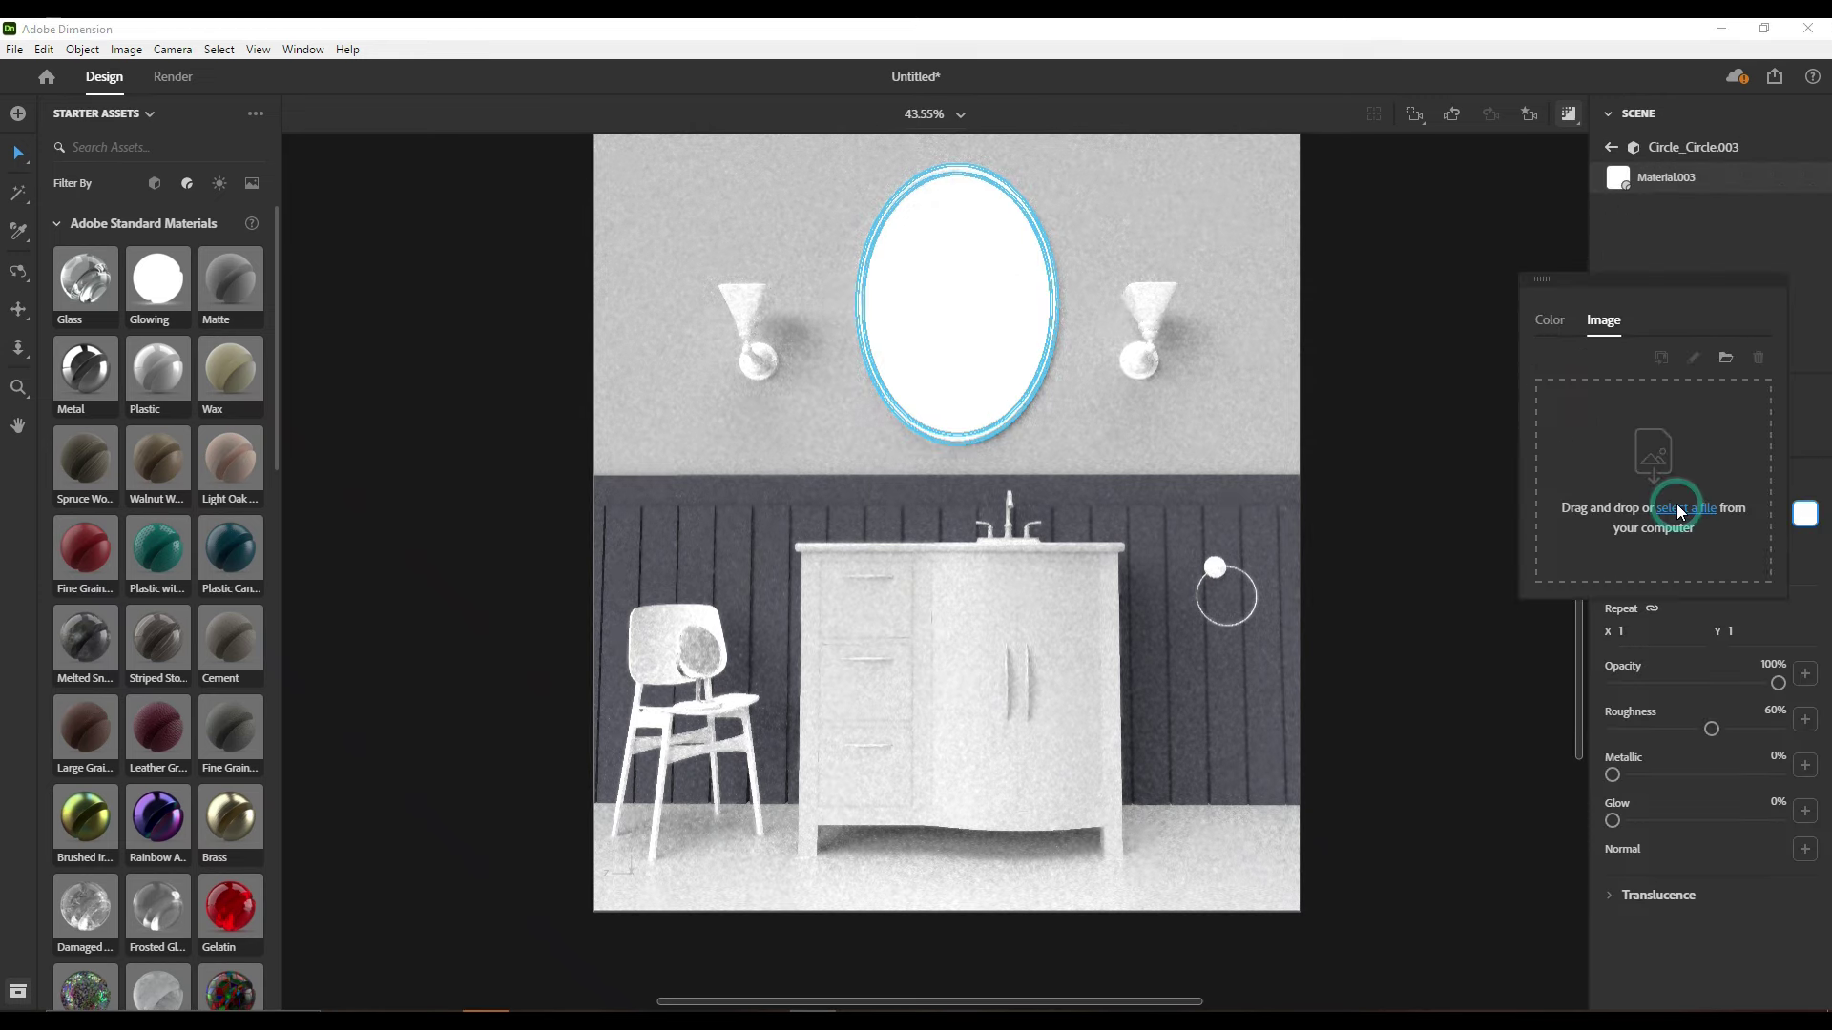
{"action": "left_click", "coordinate": [1686, 508]}
{"action": "left_click", "coordinate": [83, 242]}
{"action": "left_click_drag", "start_coordinate": [156, 286], "coordinate": [395, 344]}
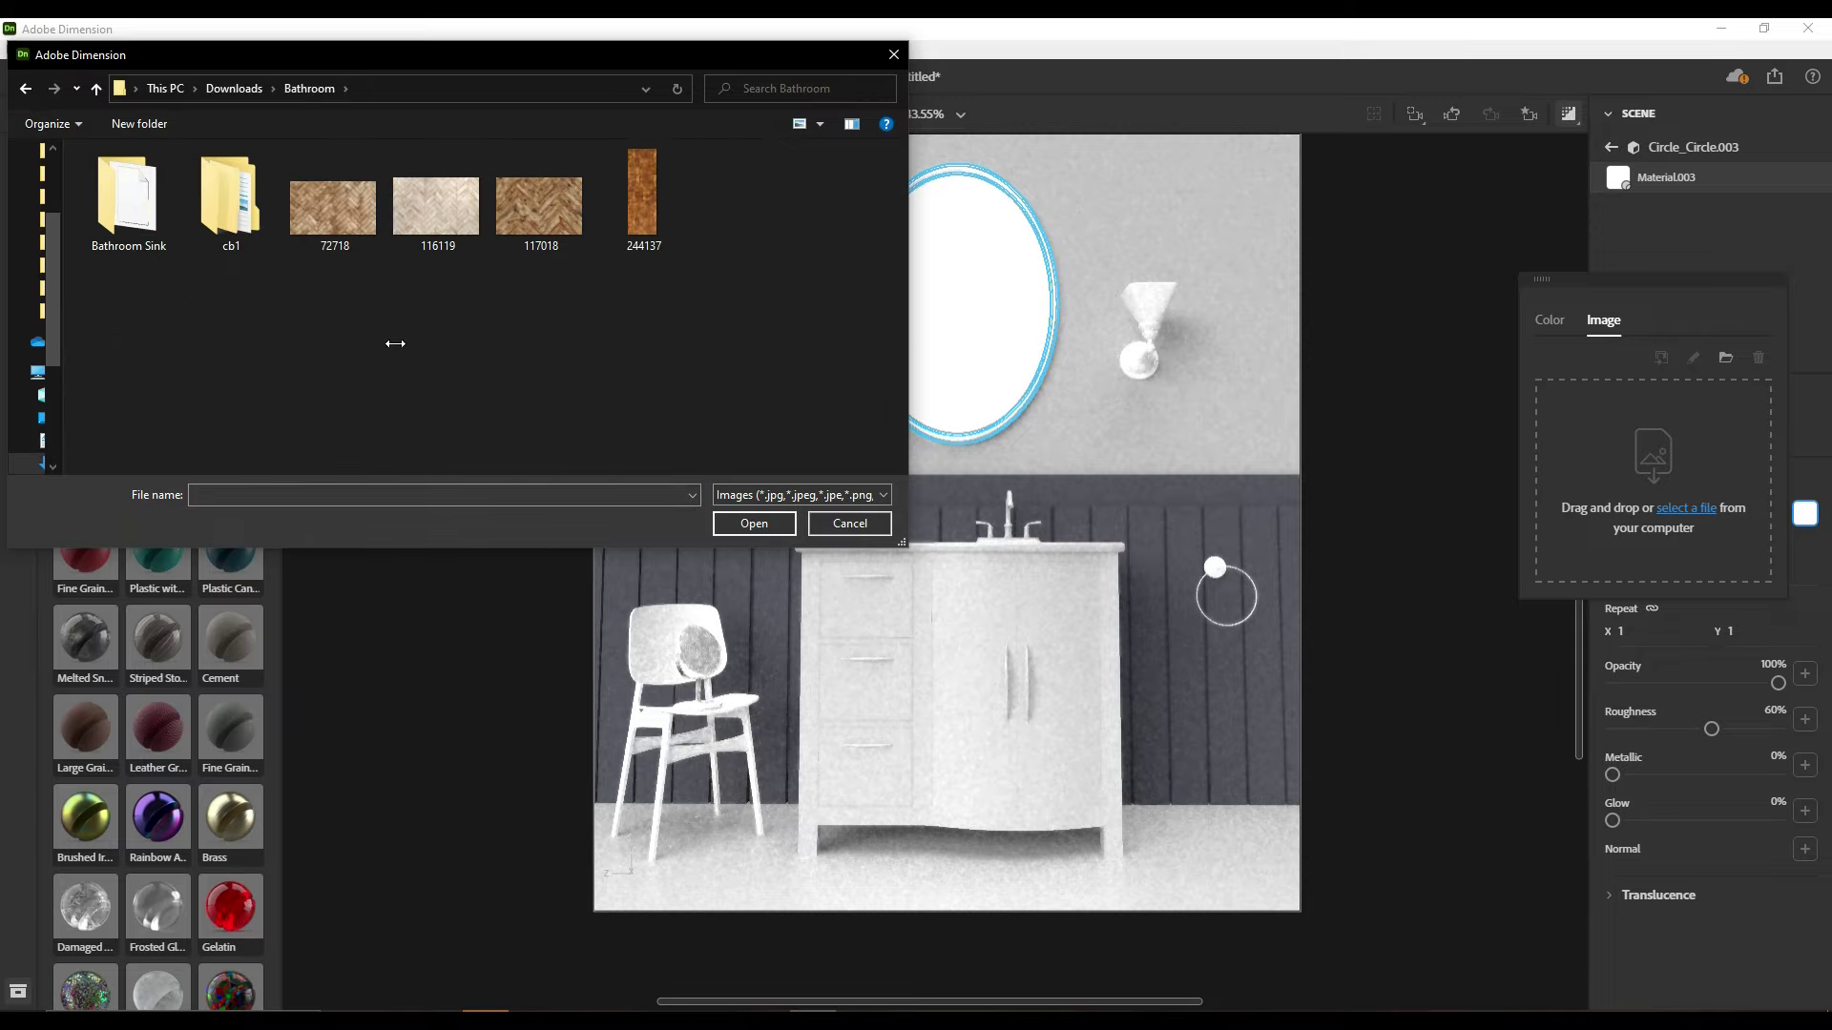
{"action": "left_click", "coordinate": [734, 523]}
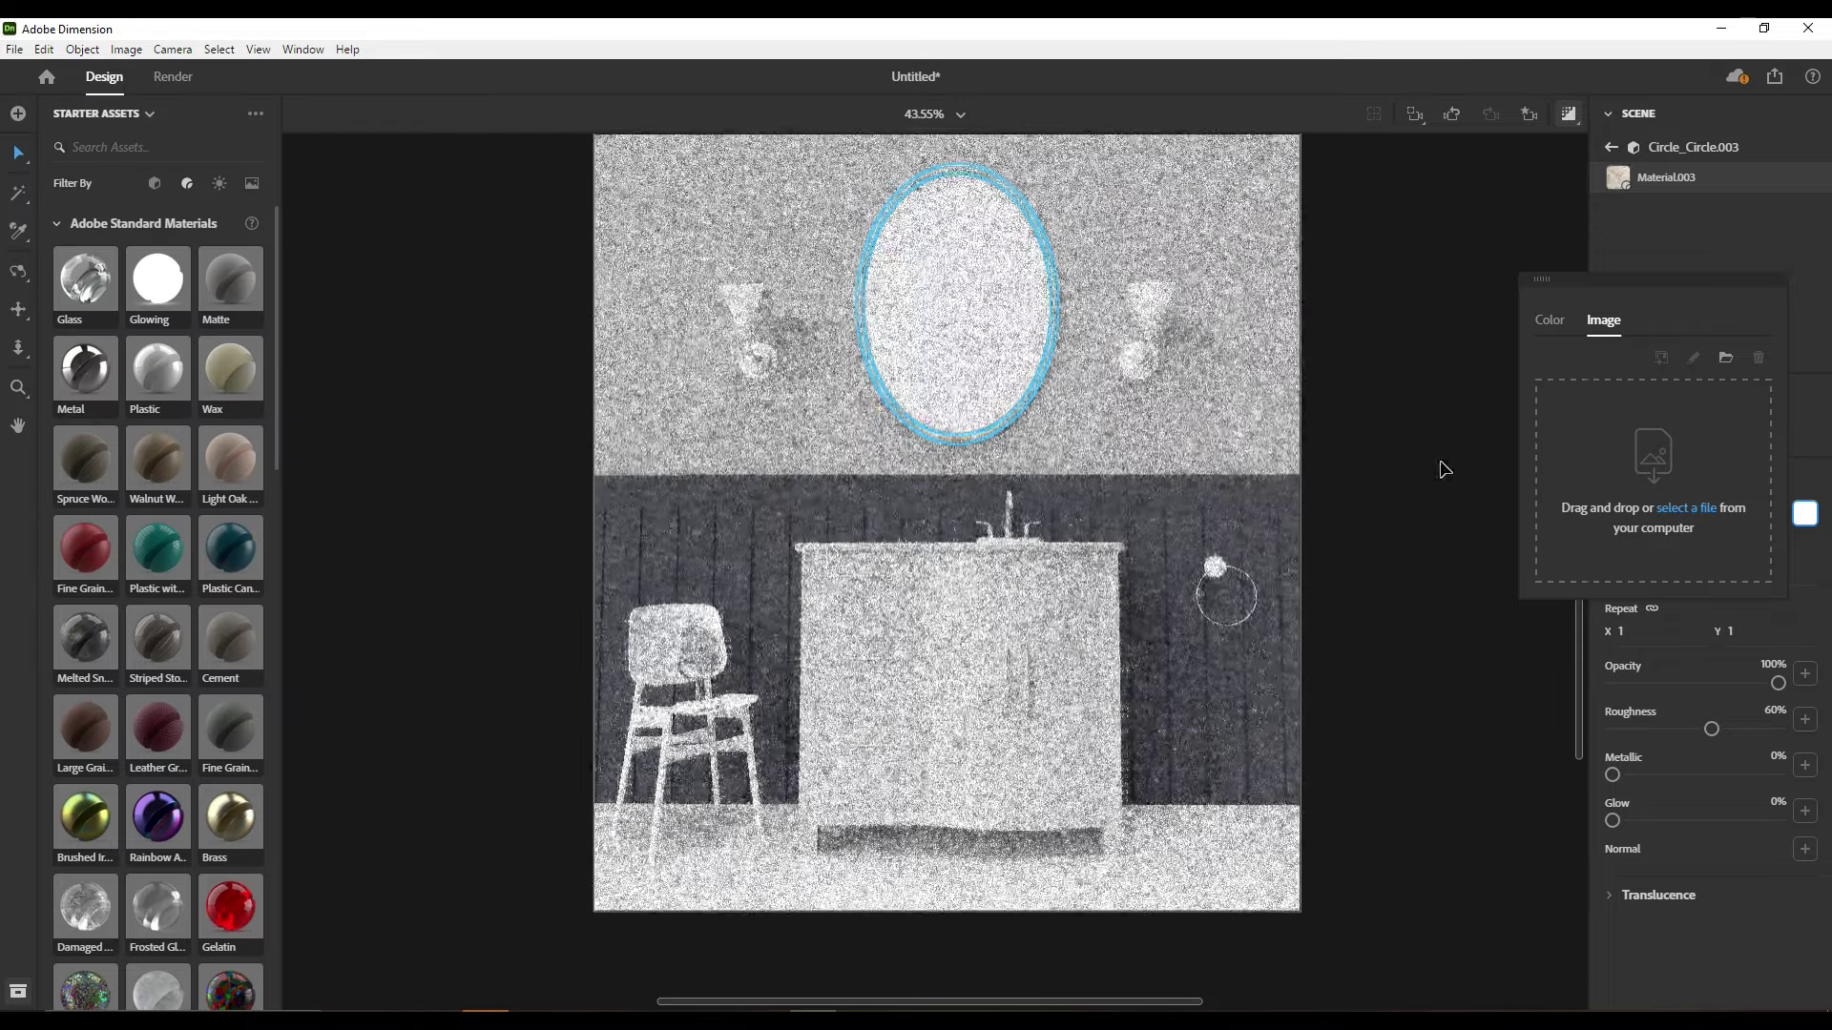
{"action": "left_click", "coordinate": [1393, 410]}
{"action": "left_click", "coordinate": [975, 313]}
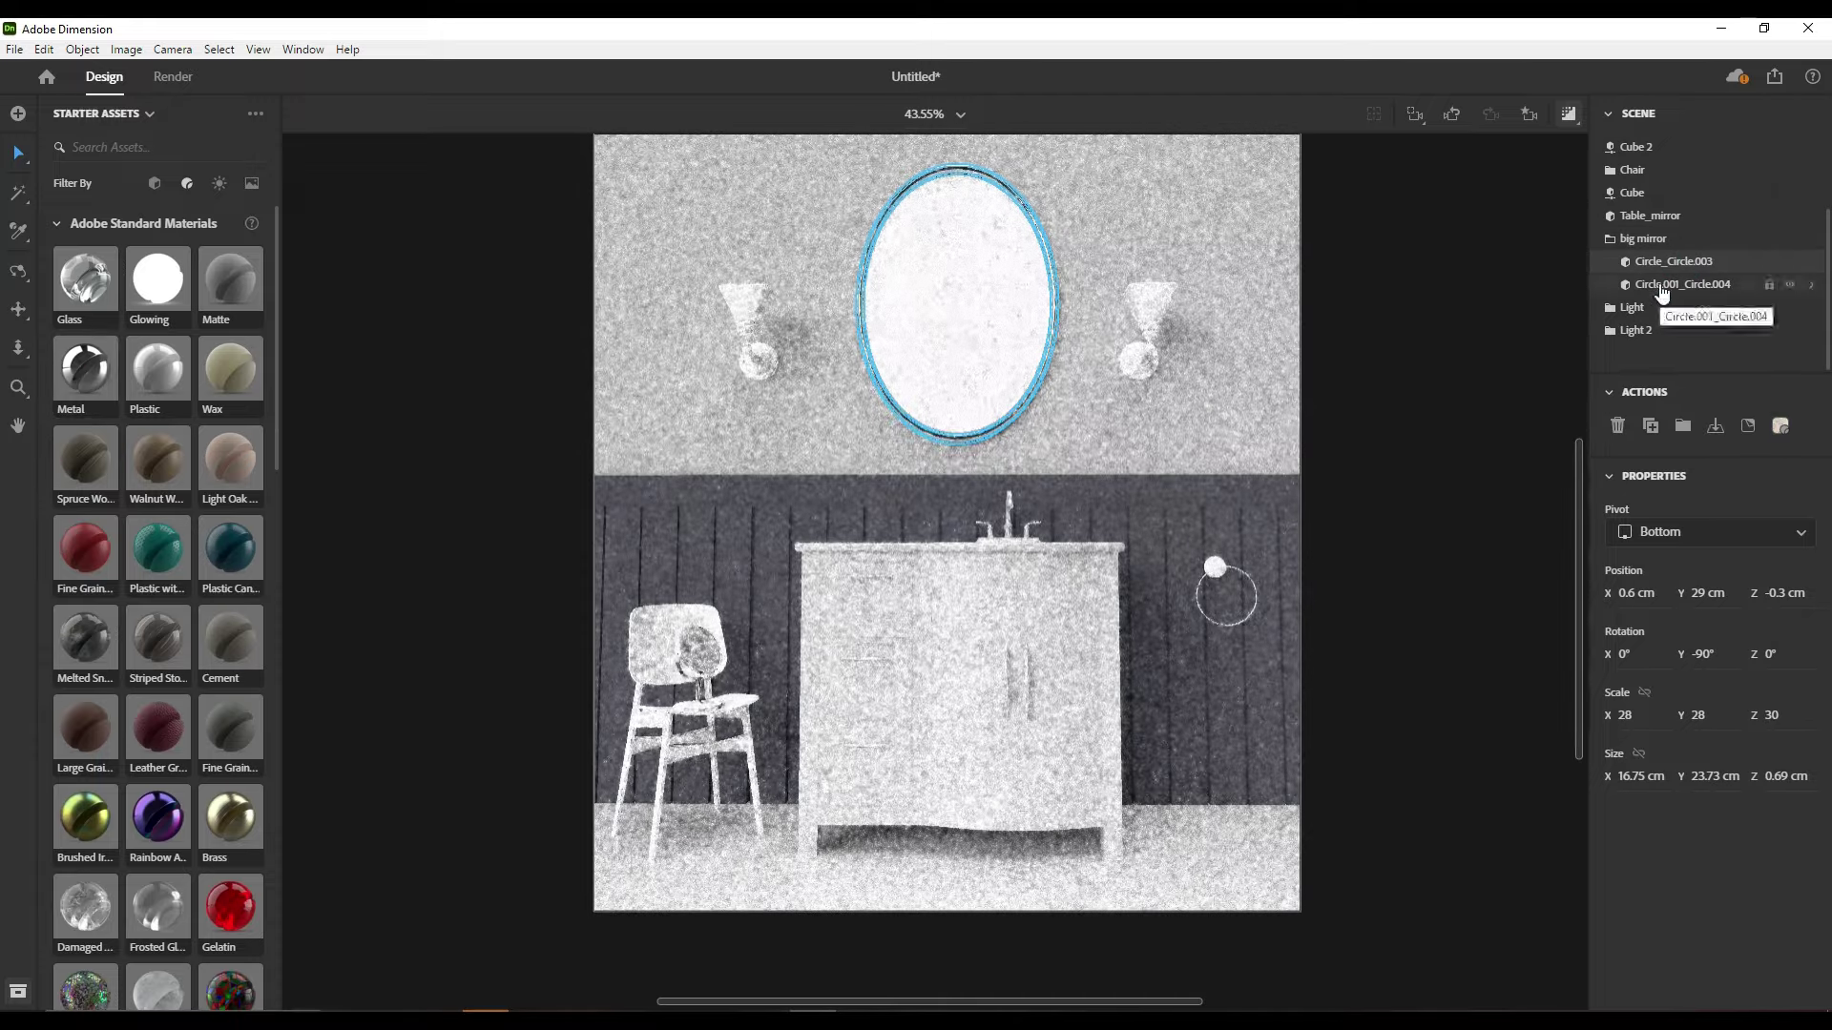
Apply Metal to Circle.001_Circle.004 with Glow 100% and Metallic about 22%
{"action": "left_click_drag", "start_coordinate": [103, 369], "coordinate": [989, 320]}
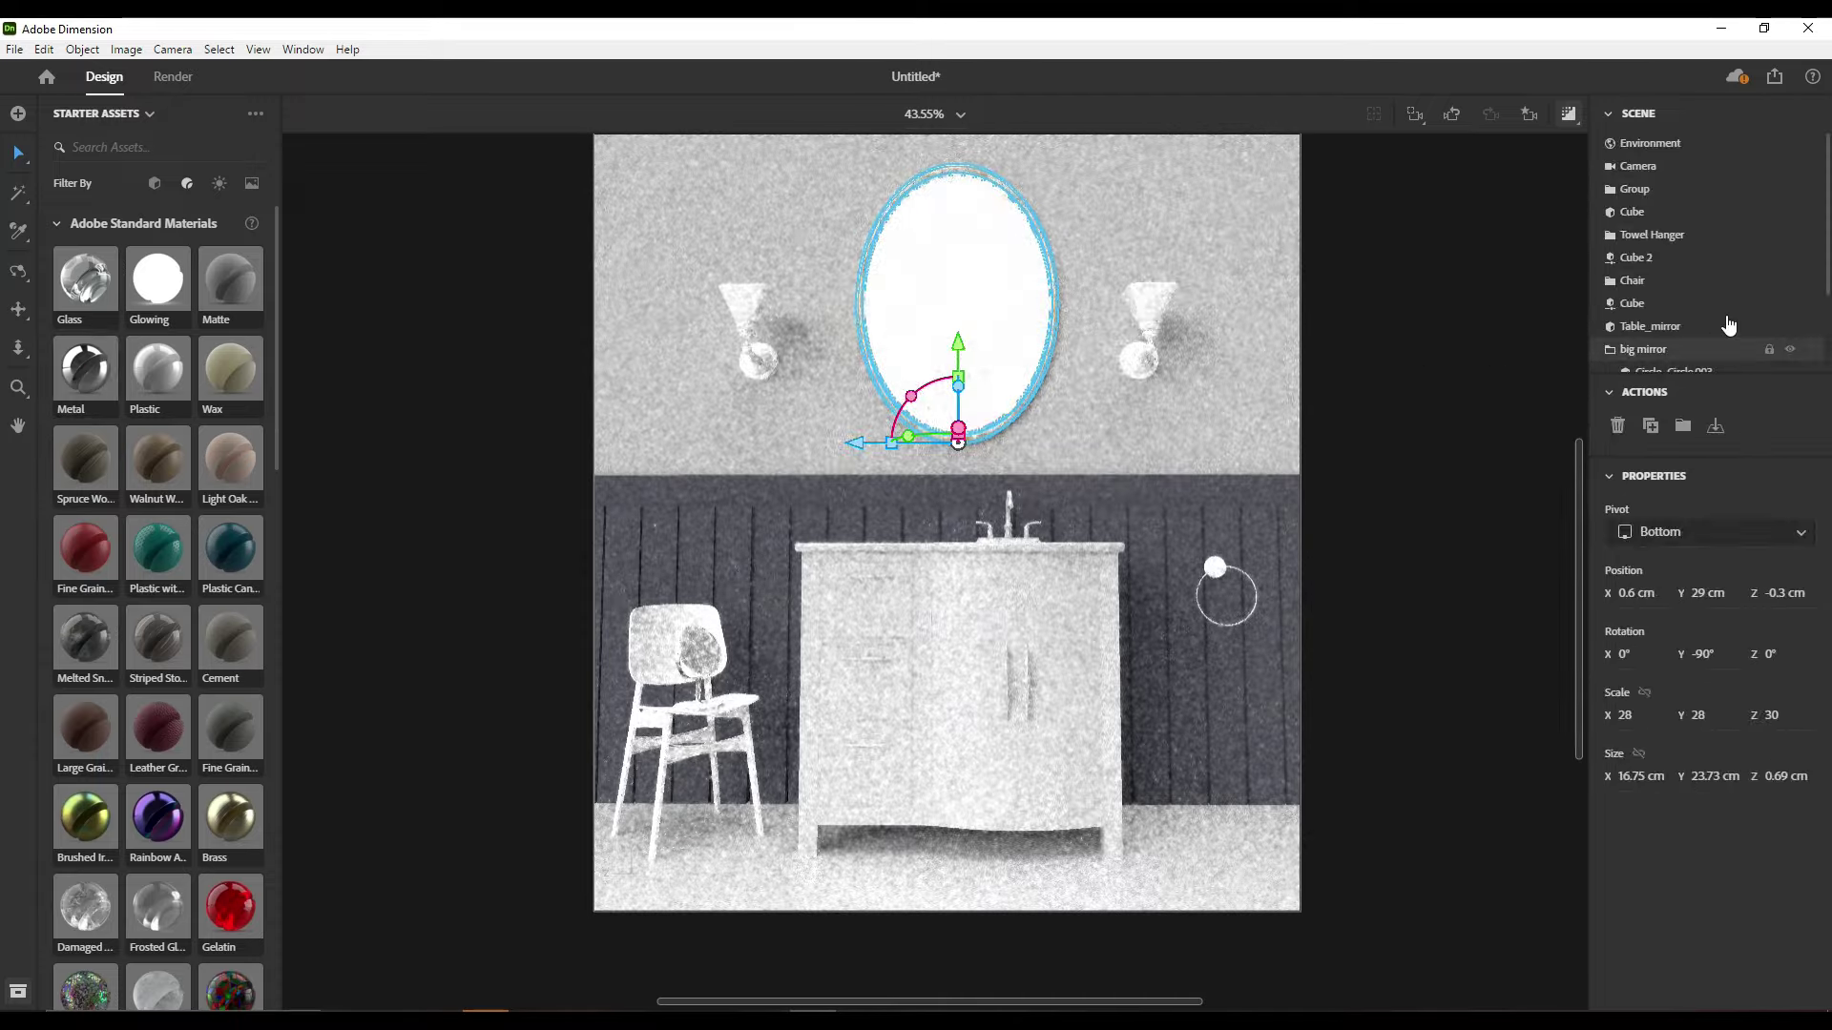
{"action": "scroll", "coordinate": [1718, 293], "scroll_direction": "down", "scroll_amount": 2}
{"action": "left_click", "coordinate": [85, 368]}
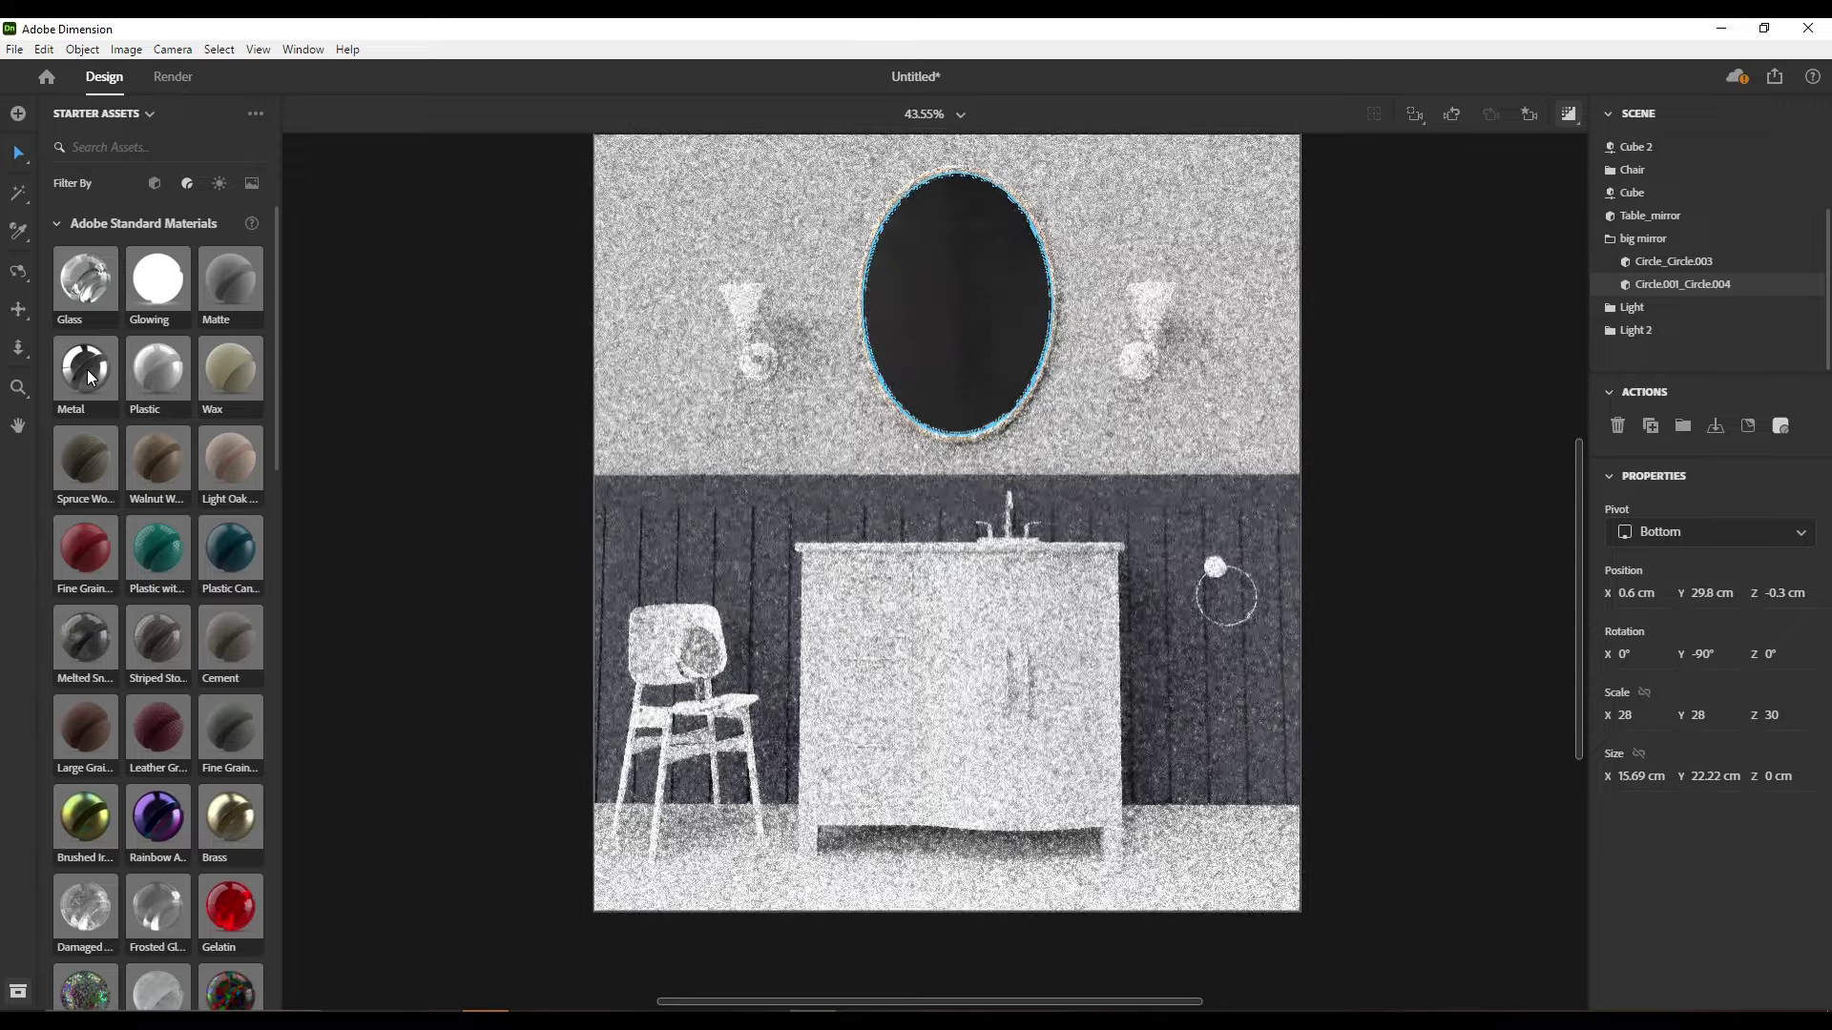
{"action": "mouse_move", "coordinate": [1612, 821]}
{"action": "left_mouse_down"}
{"action": "mouse_move", "coordinate": [1737, 822]}
{"action": "mouse_move", "coordinate": [1680, 775]}
{"action": "mouse_move", "coordinate": [1636, 775]}
{"action": "left_mouse_up"}
{"action": "left_click_drag", "start_coordinate": [1737, 821], "coordinate": [1779, 822]}
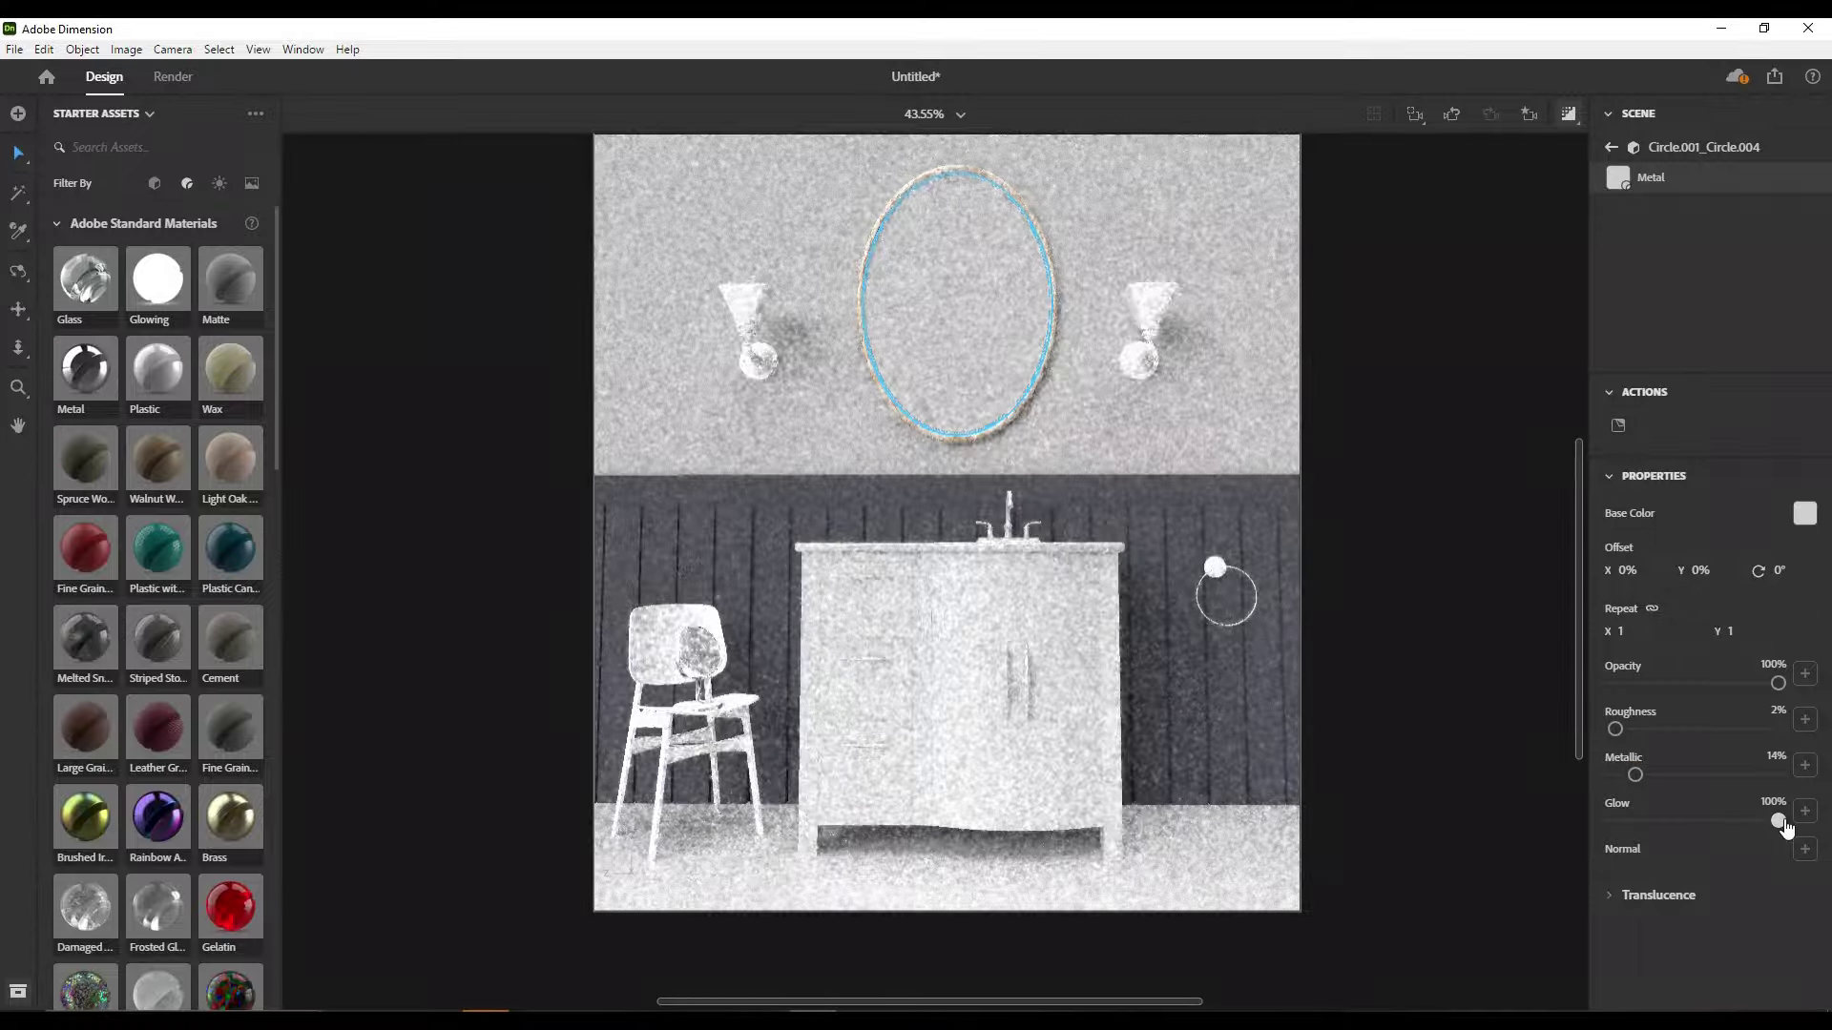
{"action": "left_click_drag", "start_coordinate": [1636, 775], "coordinate": [1649, 775]}
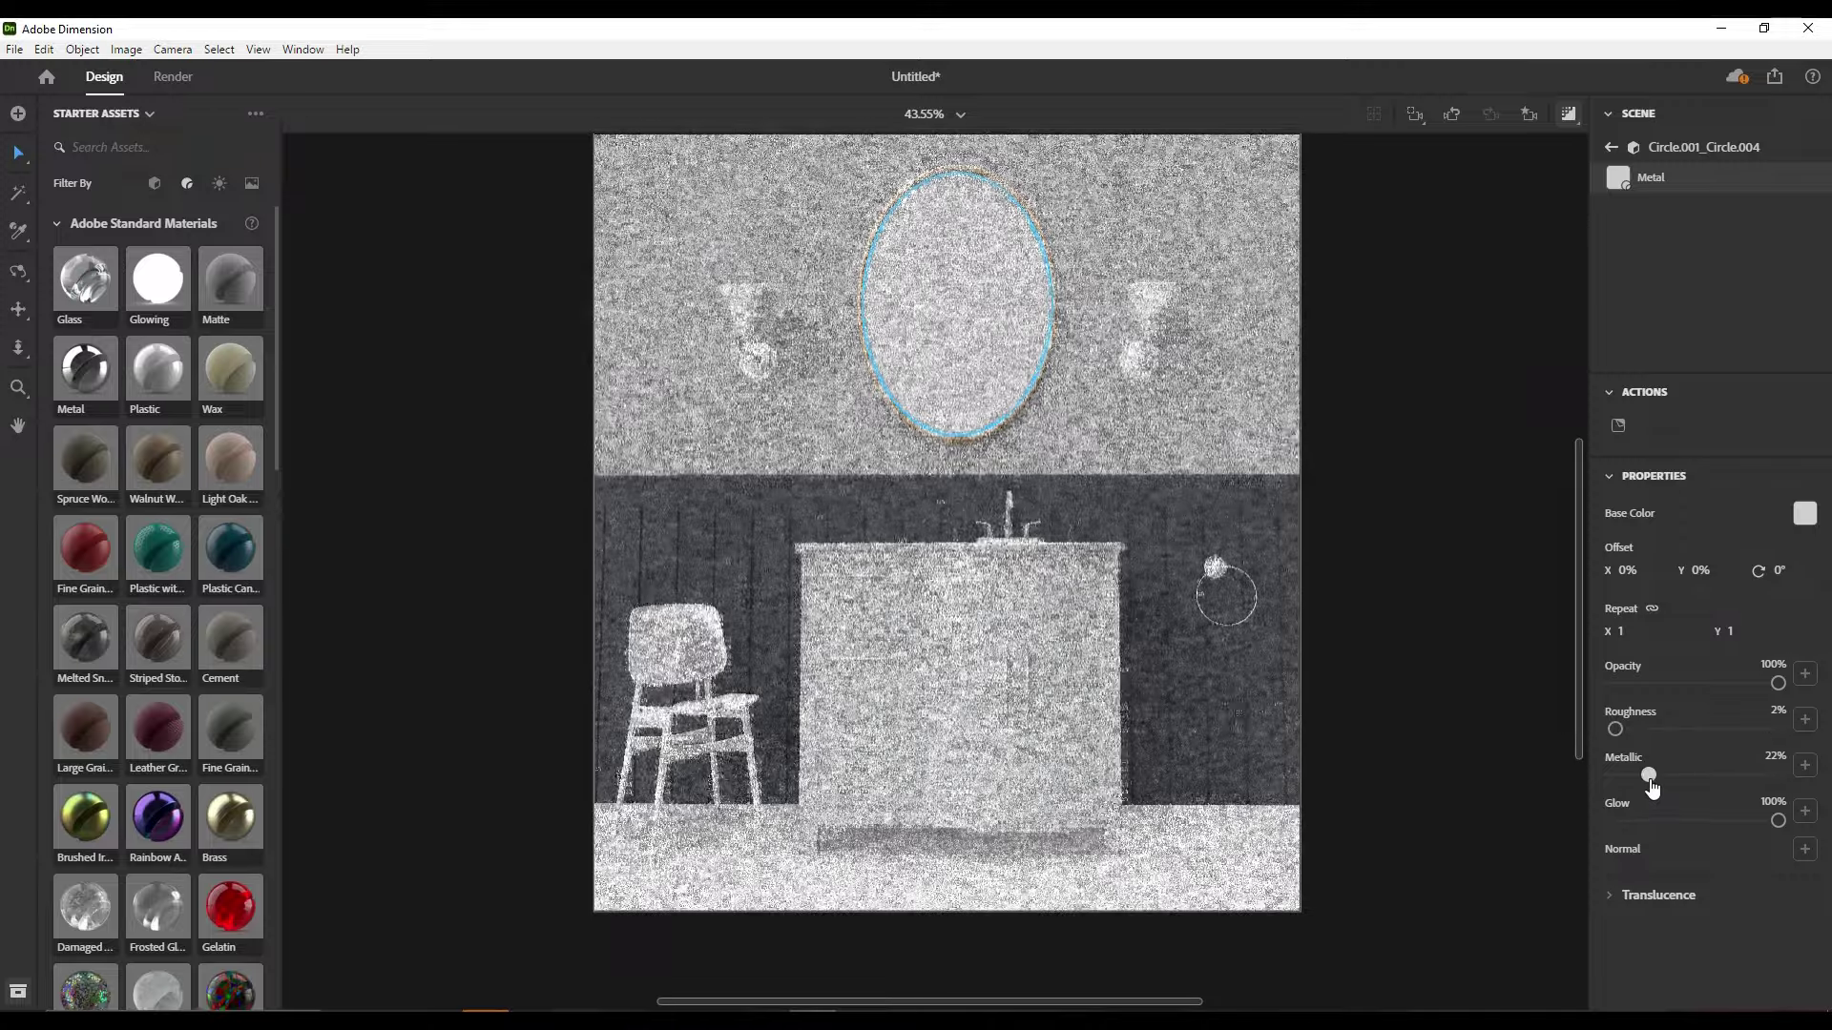
{"action": "left_click", "coordinate": [1390, 687]}
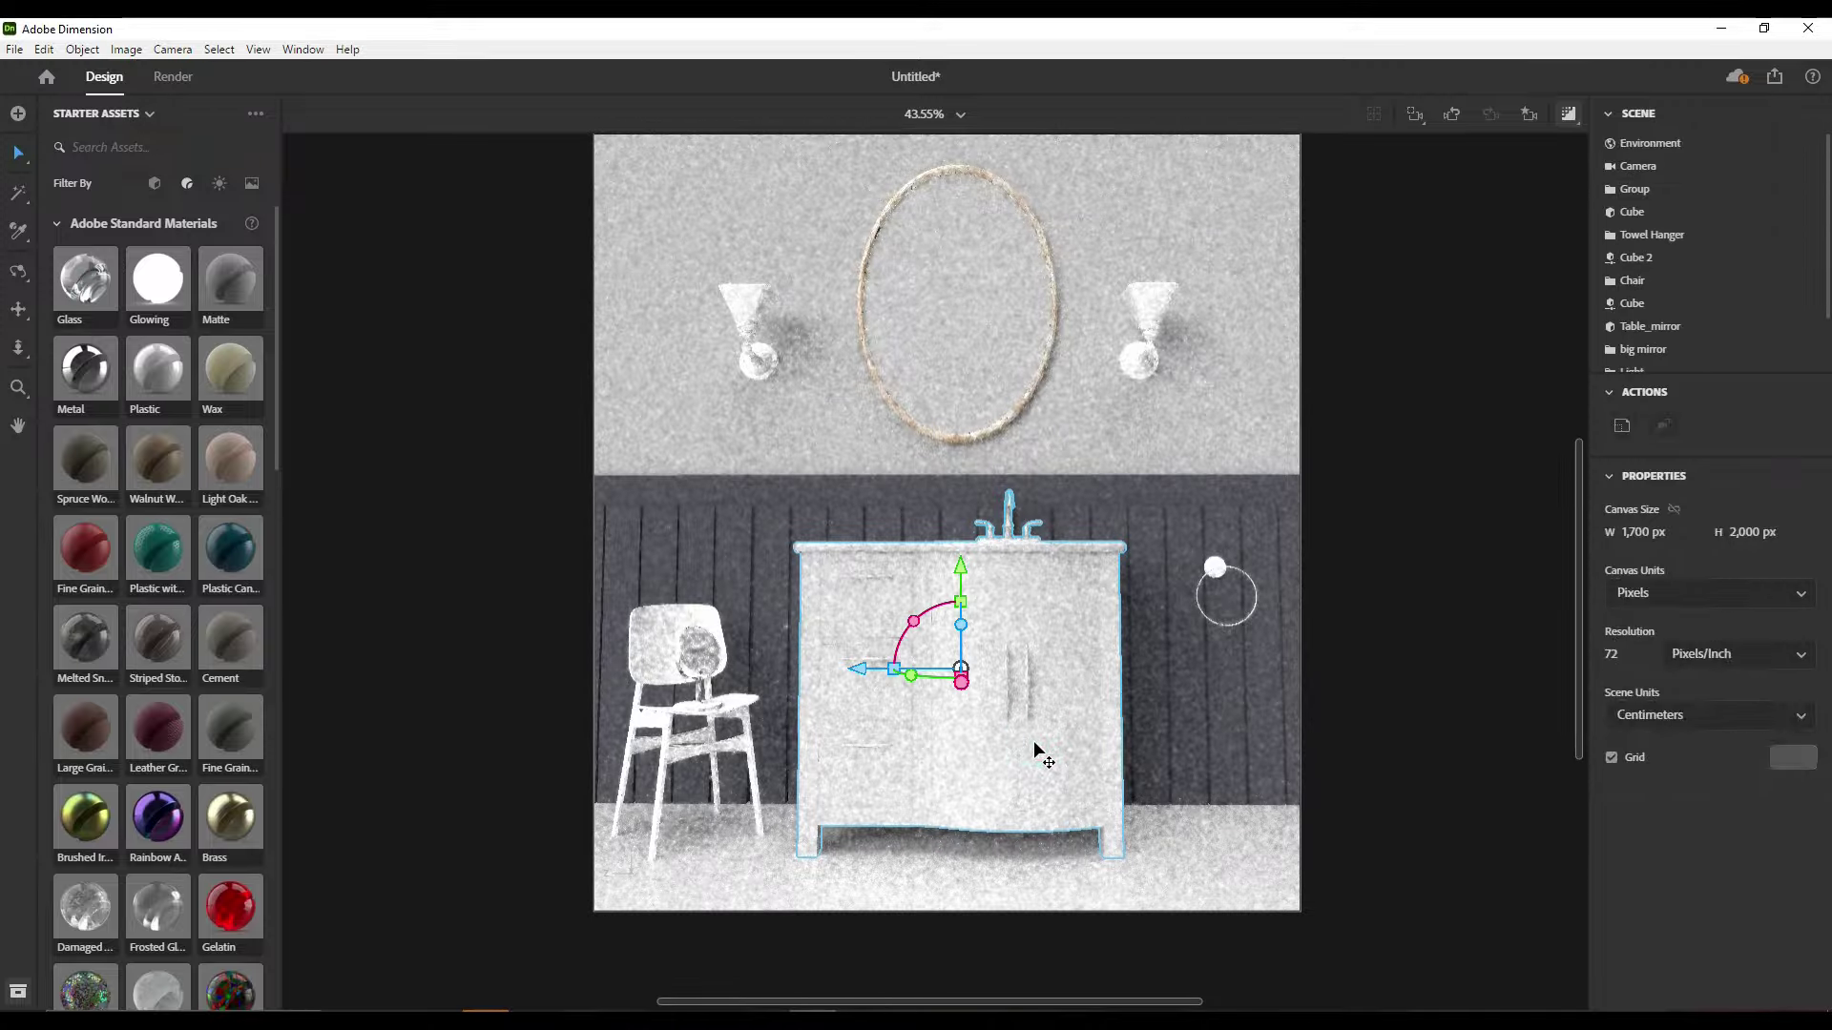
Apply Metal to the vanity's Faucet & Top and a Matte material to the cabinet
{"action": "left_click", "coordinate": [1811, 203]}
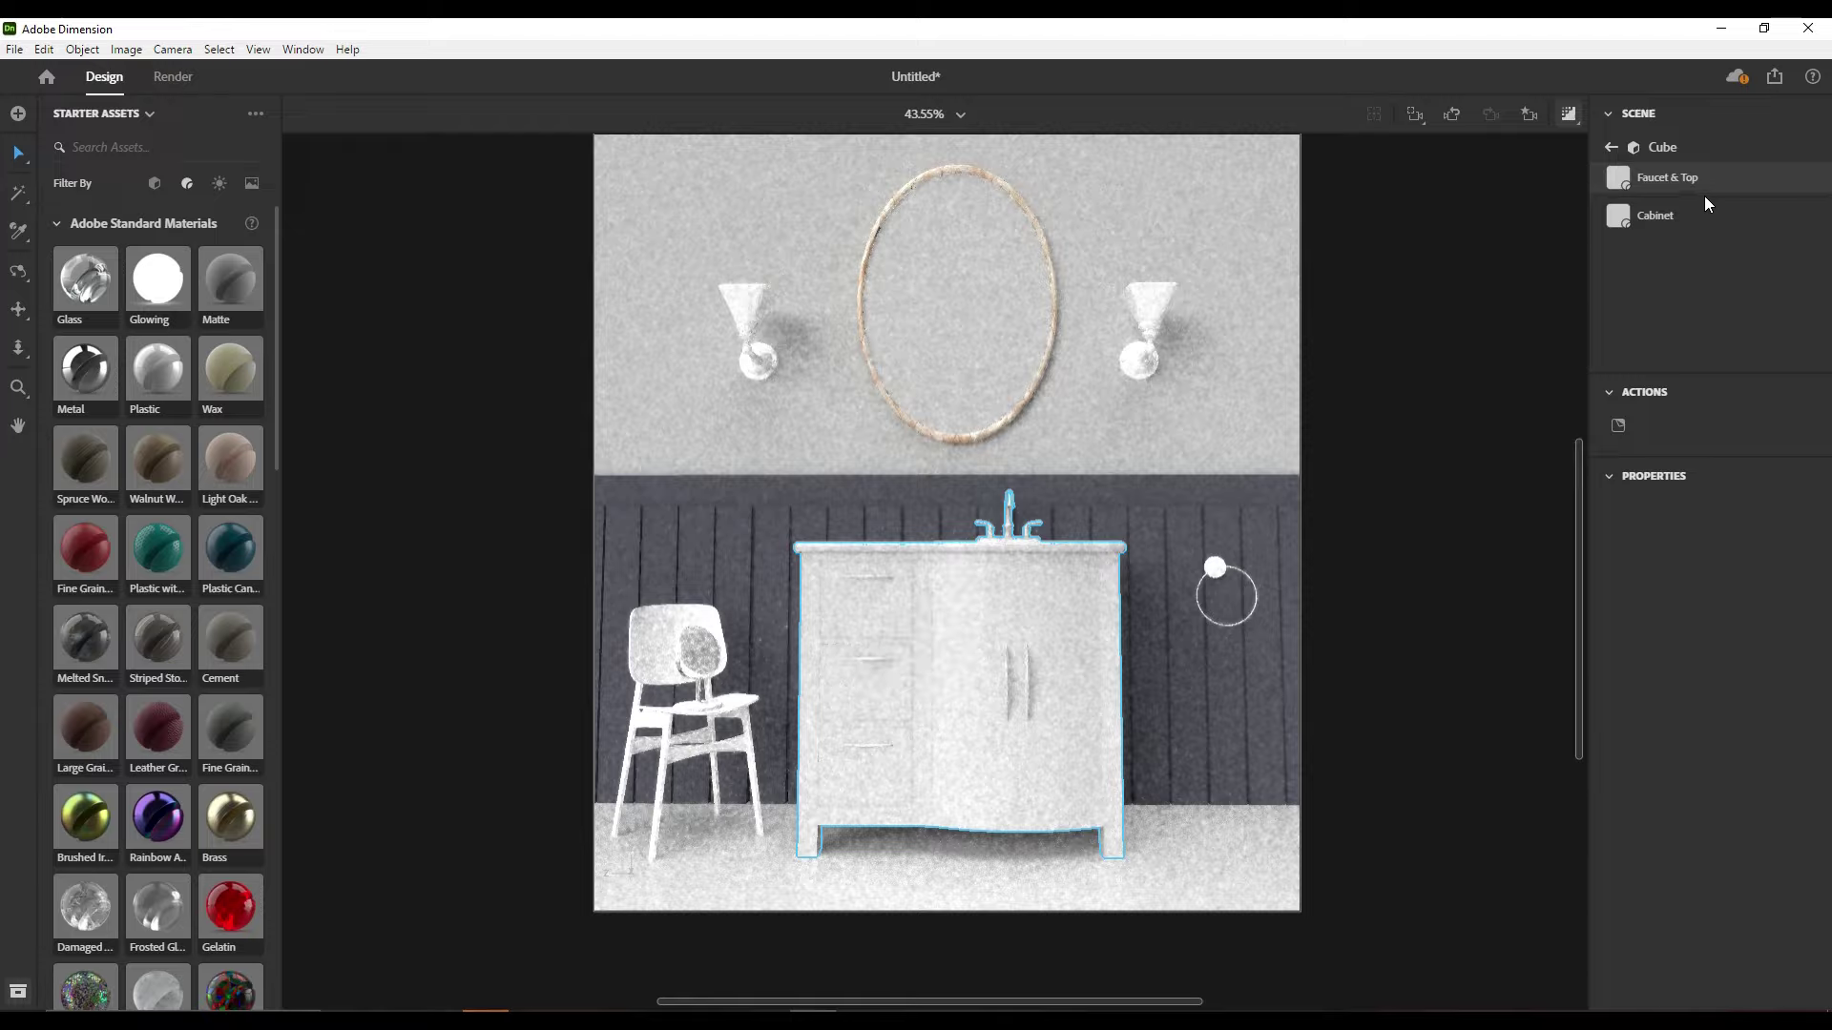
{"action": "left_click", "coordinate": [96, 378]}
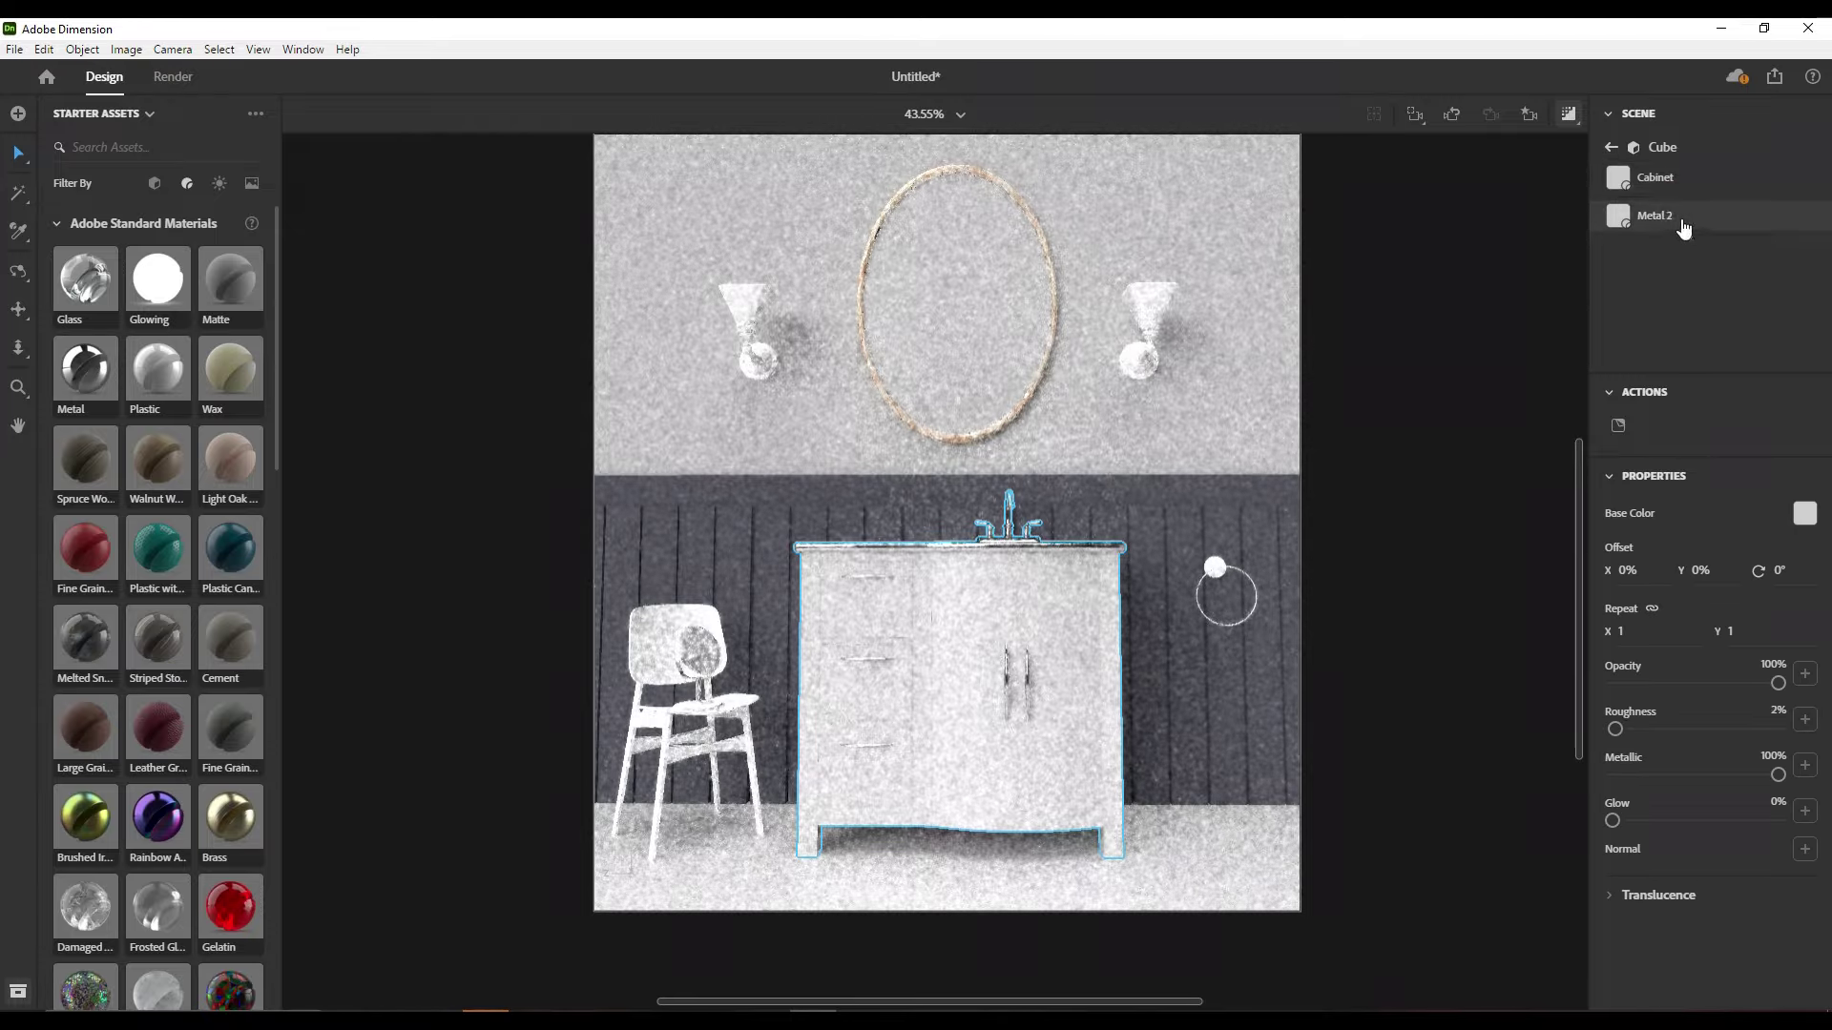
{"action": "left_click", "coordinate": [235, 286]}
{"action": "left_click", "coordinate": [1804, 513]}
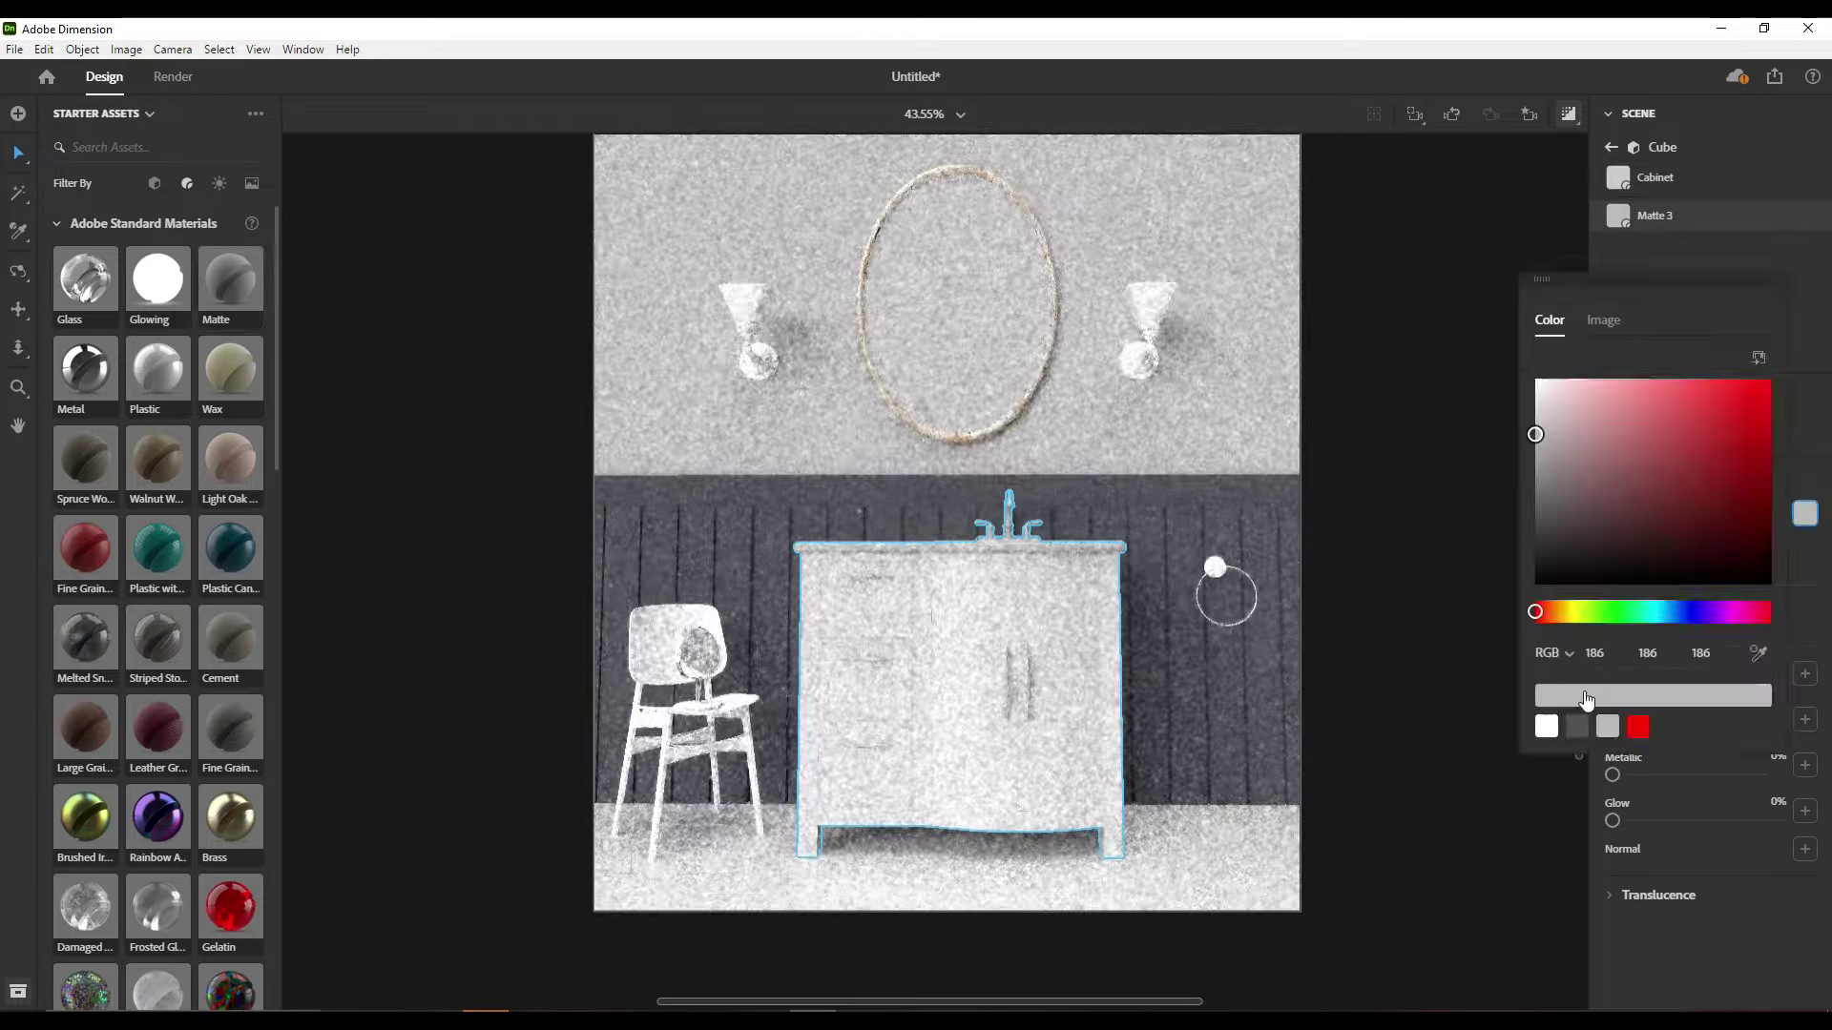
{"action": "key", "text": "Tab"}
{"action": "type", "text": "49"}
{"action": "key", "text": "Tab"}
{"action": "type", "text": "59"}
{"action": "key", "text": "Tab"}
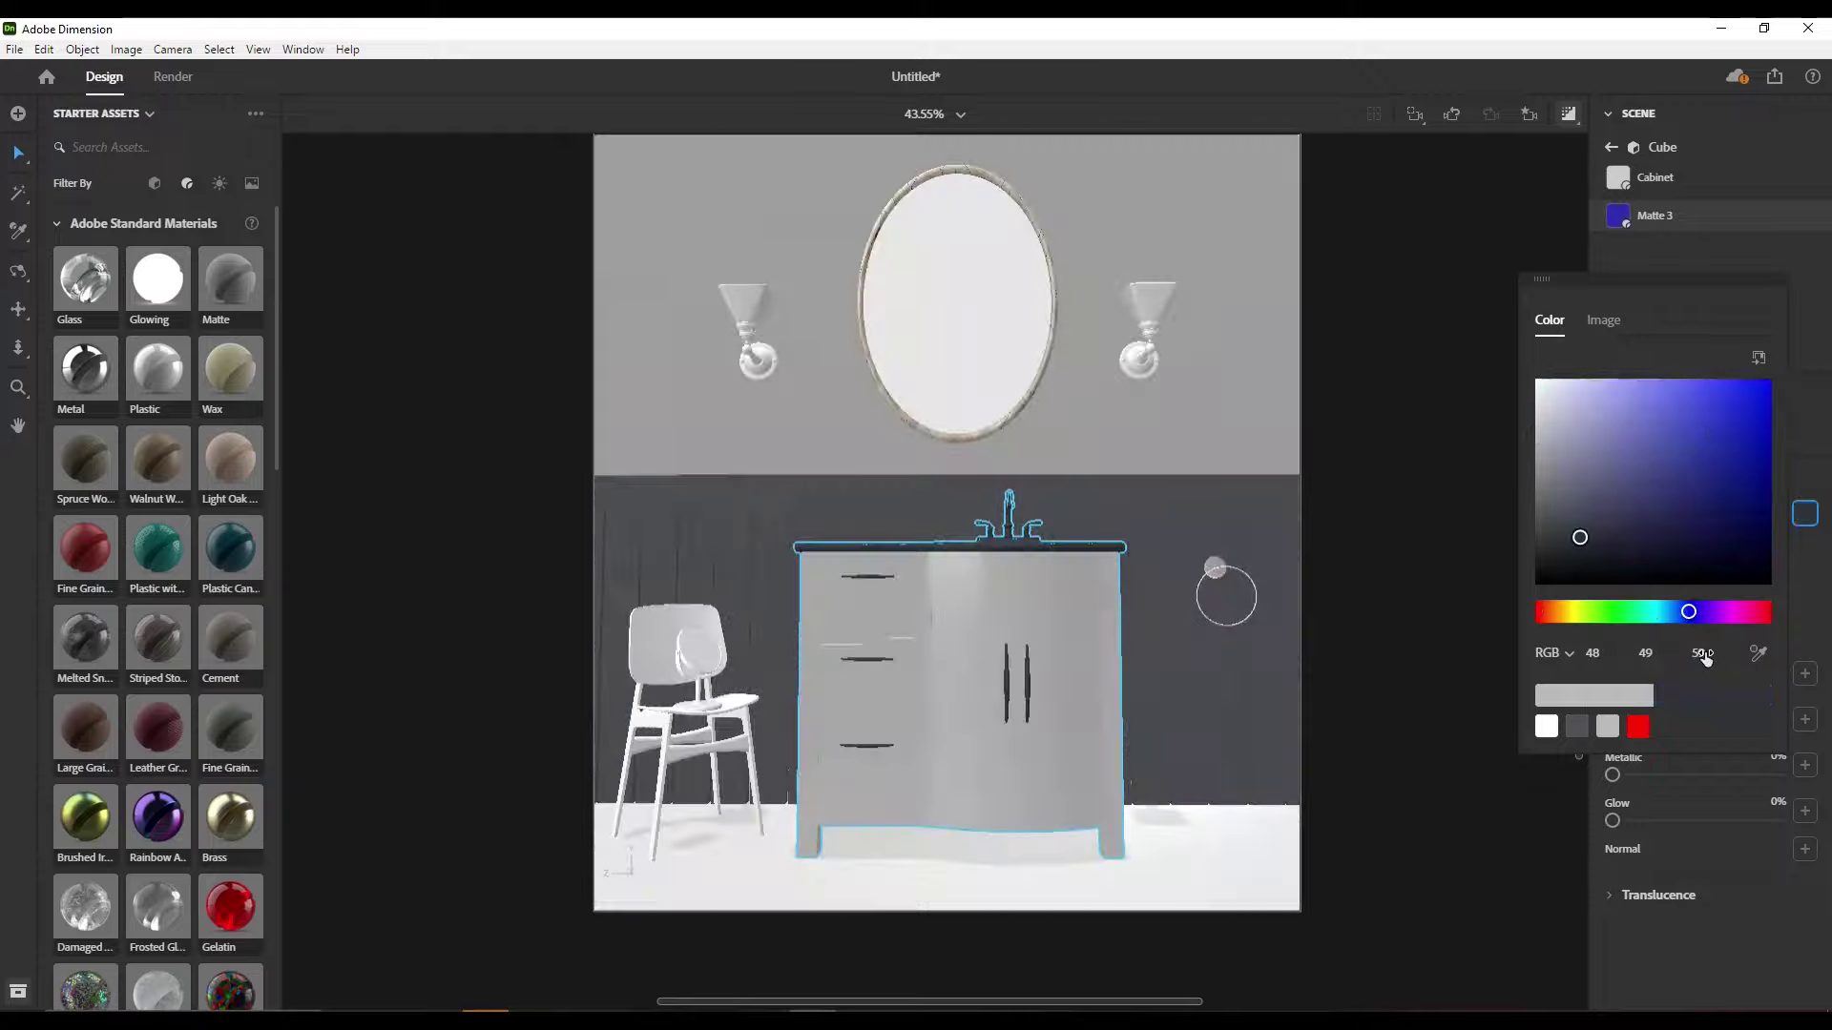
{"action": "left_click", "coordinate": [84, 372]}
{"action": "left_click", "coordinate": [1804, 514]}
{"action": "left_click", "coordinate": [1534, 386]}
{"action": "left_click", "coordinate": [1672, 188]}
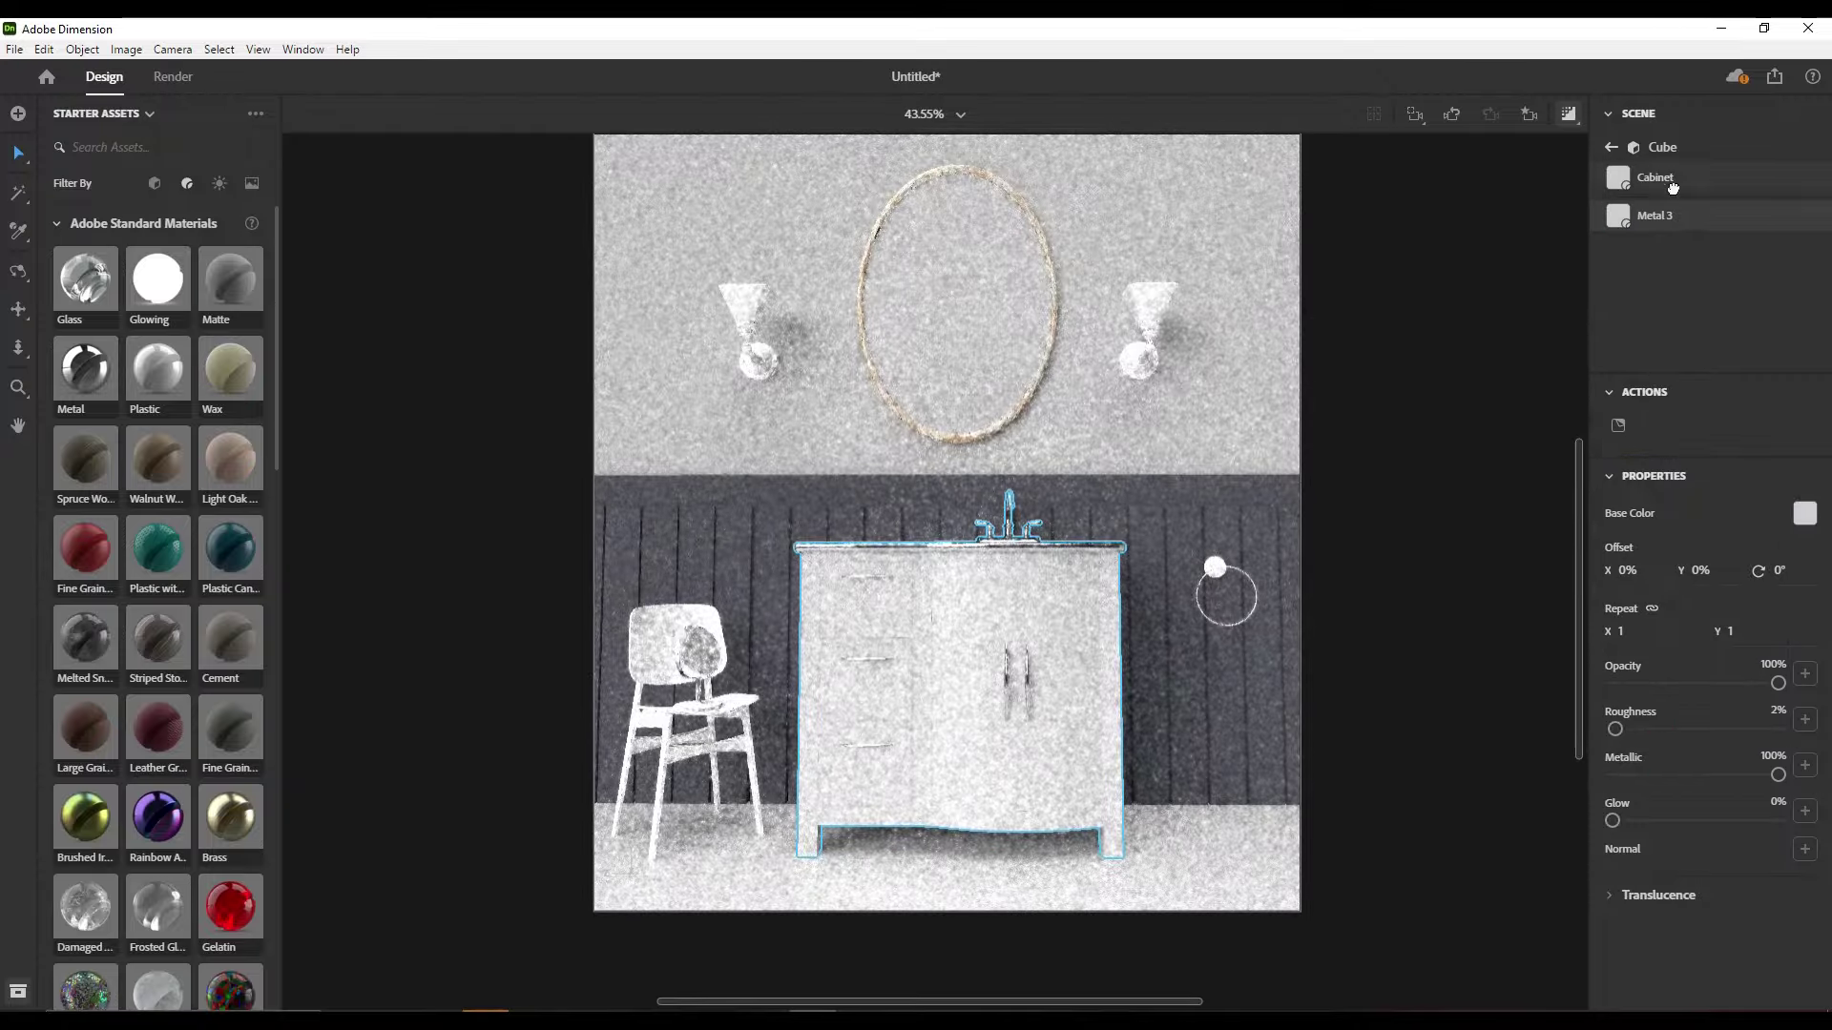
Set the cabinet's base colour to dark blue-grey RGB 48, 49, 59
{"action": "left_click", "coordinate": [1804, 516]}
{"action": "left_click", "coordinate": [1649, 652]}
{"action": "type", "text": "4959"}
{"action": "key", "text": "Return"}
{"action": "left_click", "coordinate": [1722, 928]}
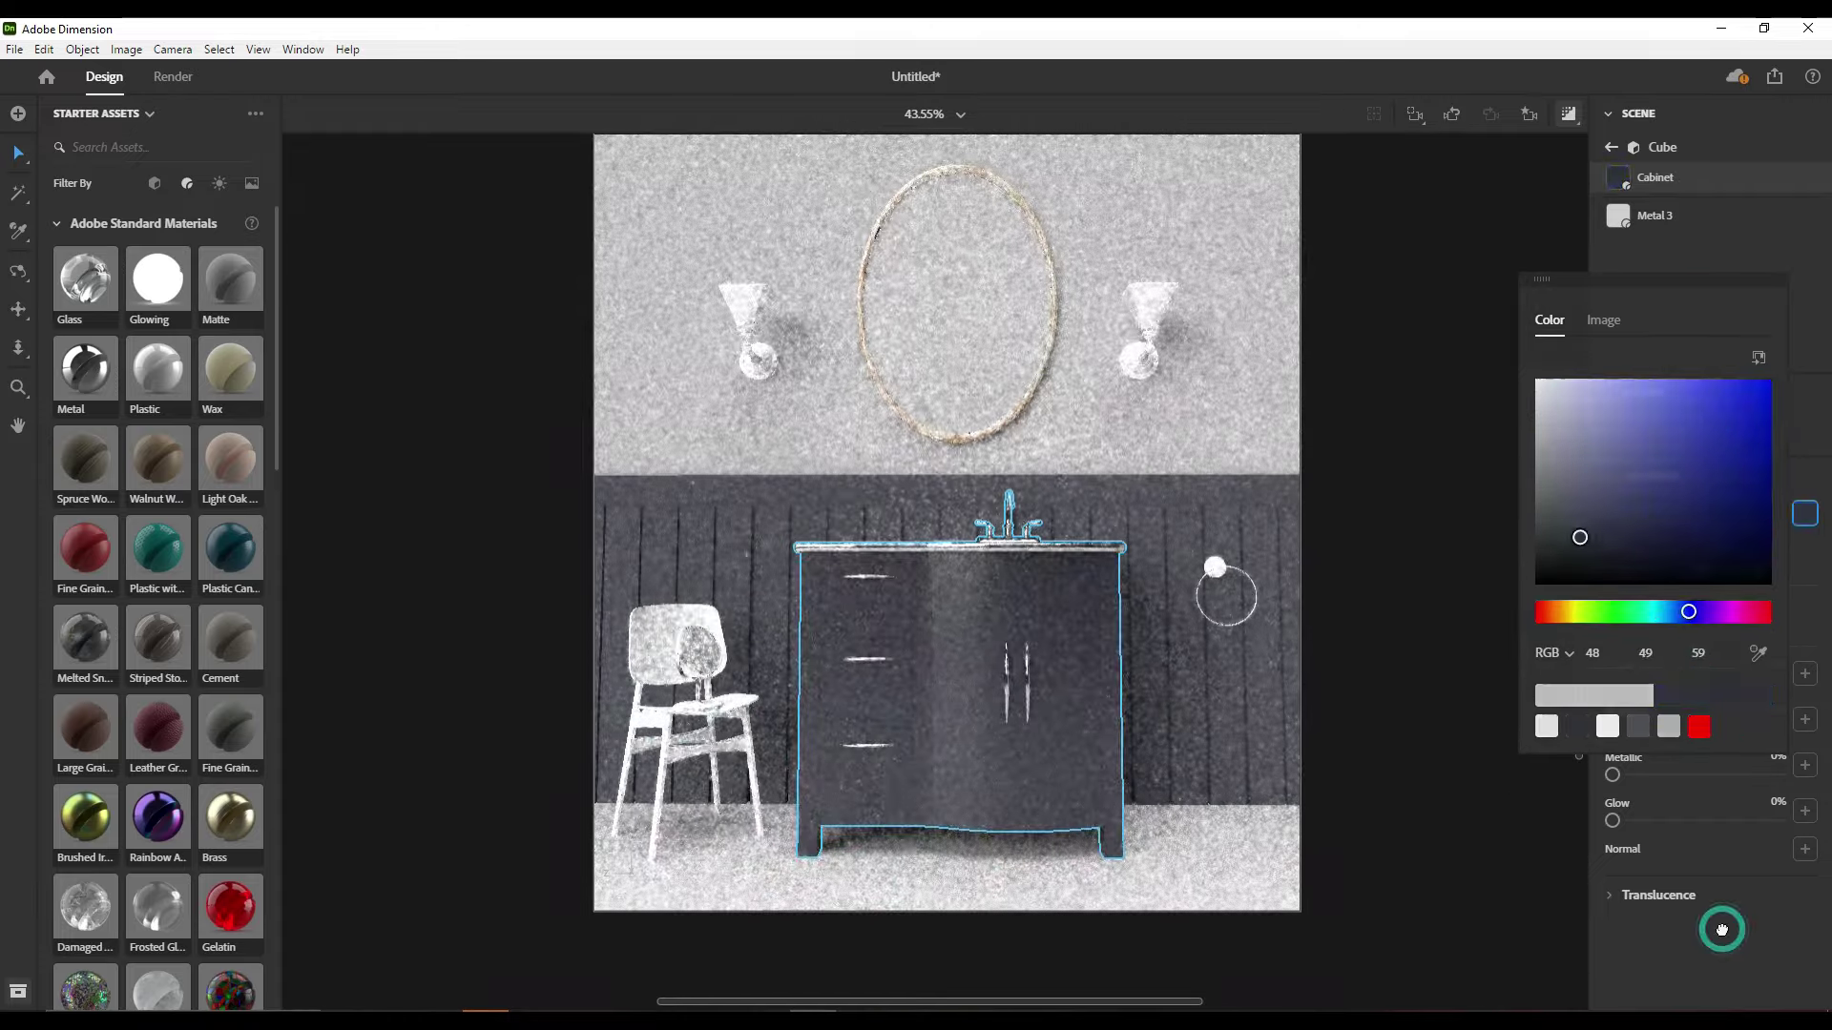
{"action": "left_click", "coordinate": [1420, 797]}
{"action": "left_click", "coordinate": [644, 717]}
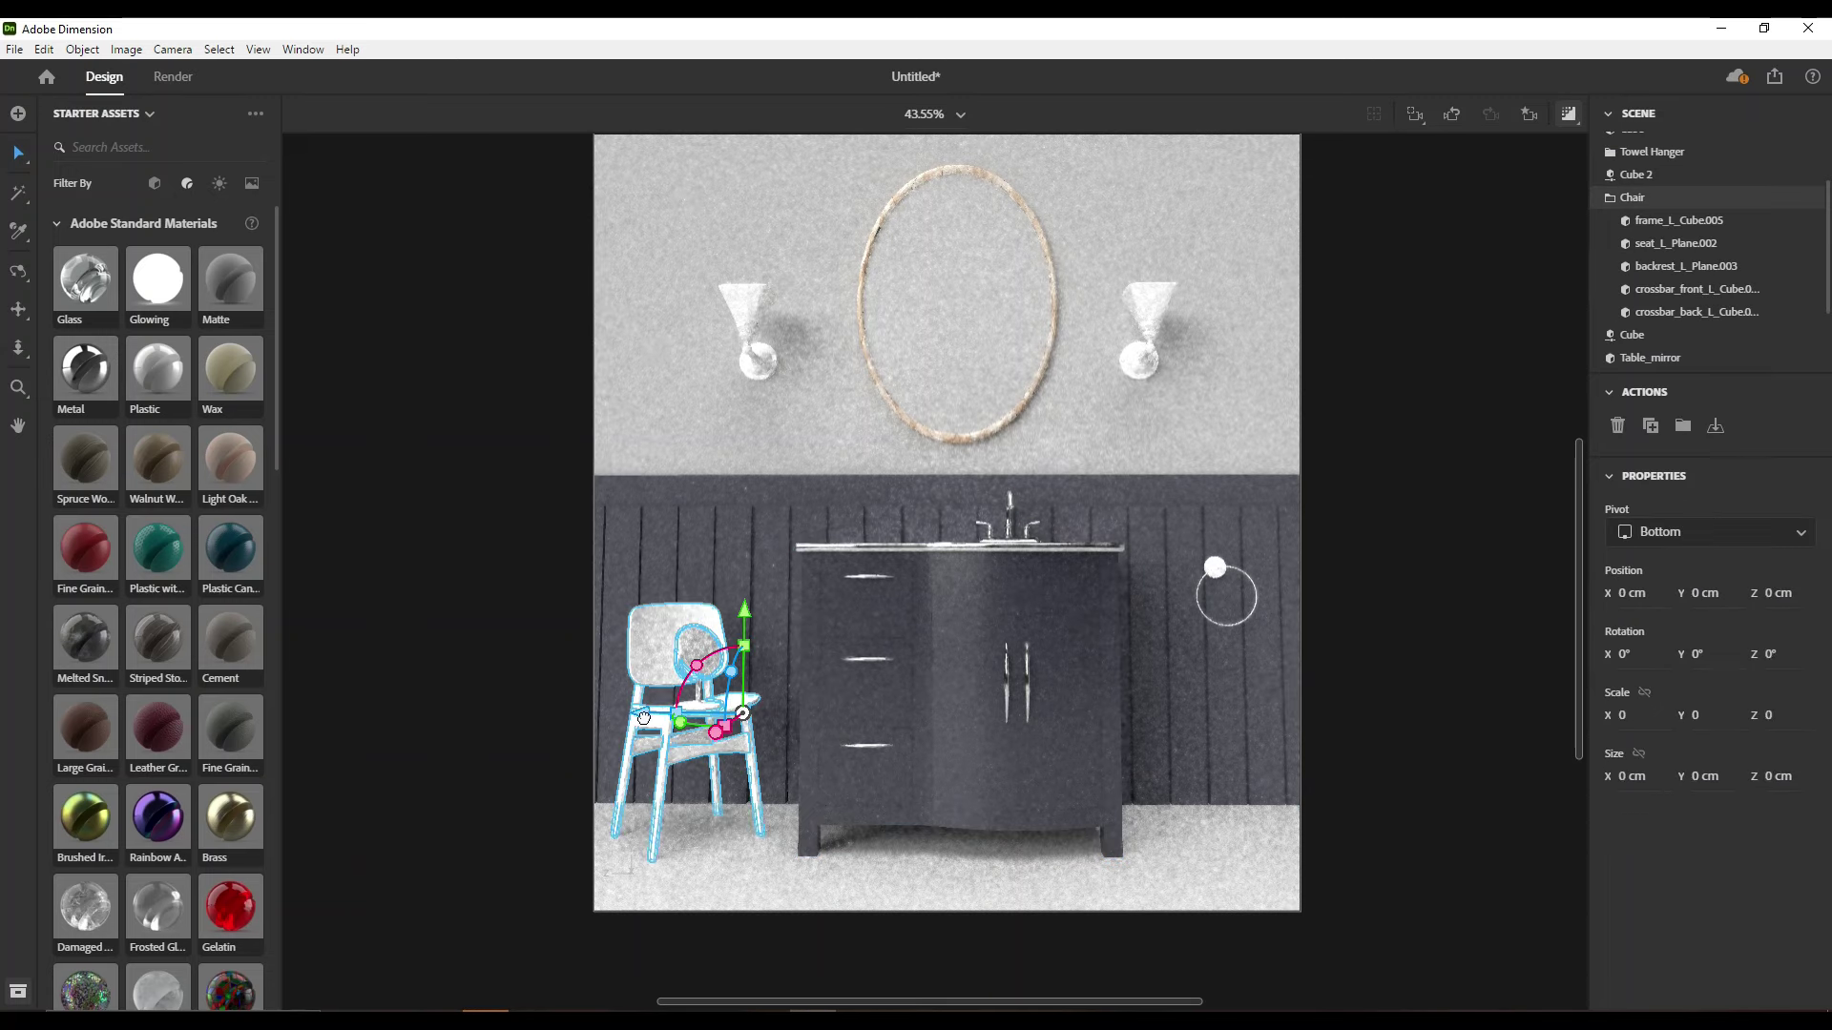
Recolour the chair frame and seat with the dark blue-grey swatch
{"action": "double_click", "coordinate": [1732, 223]}
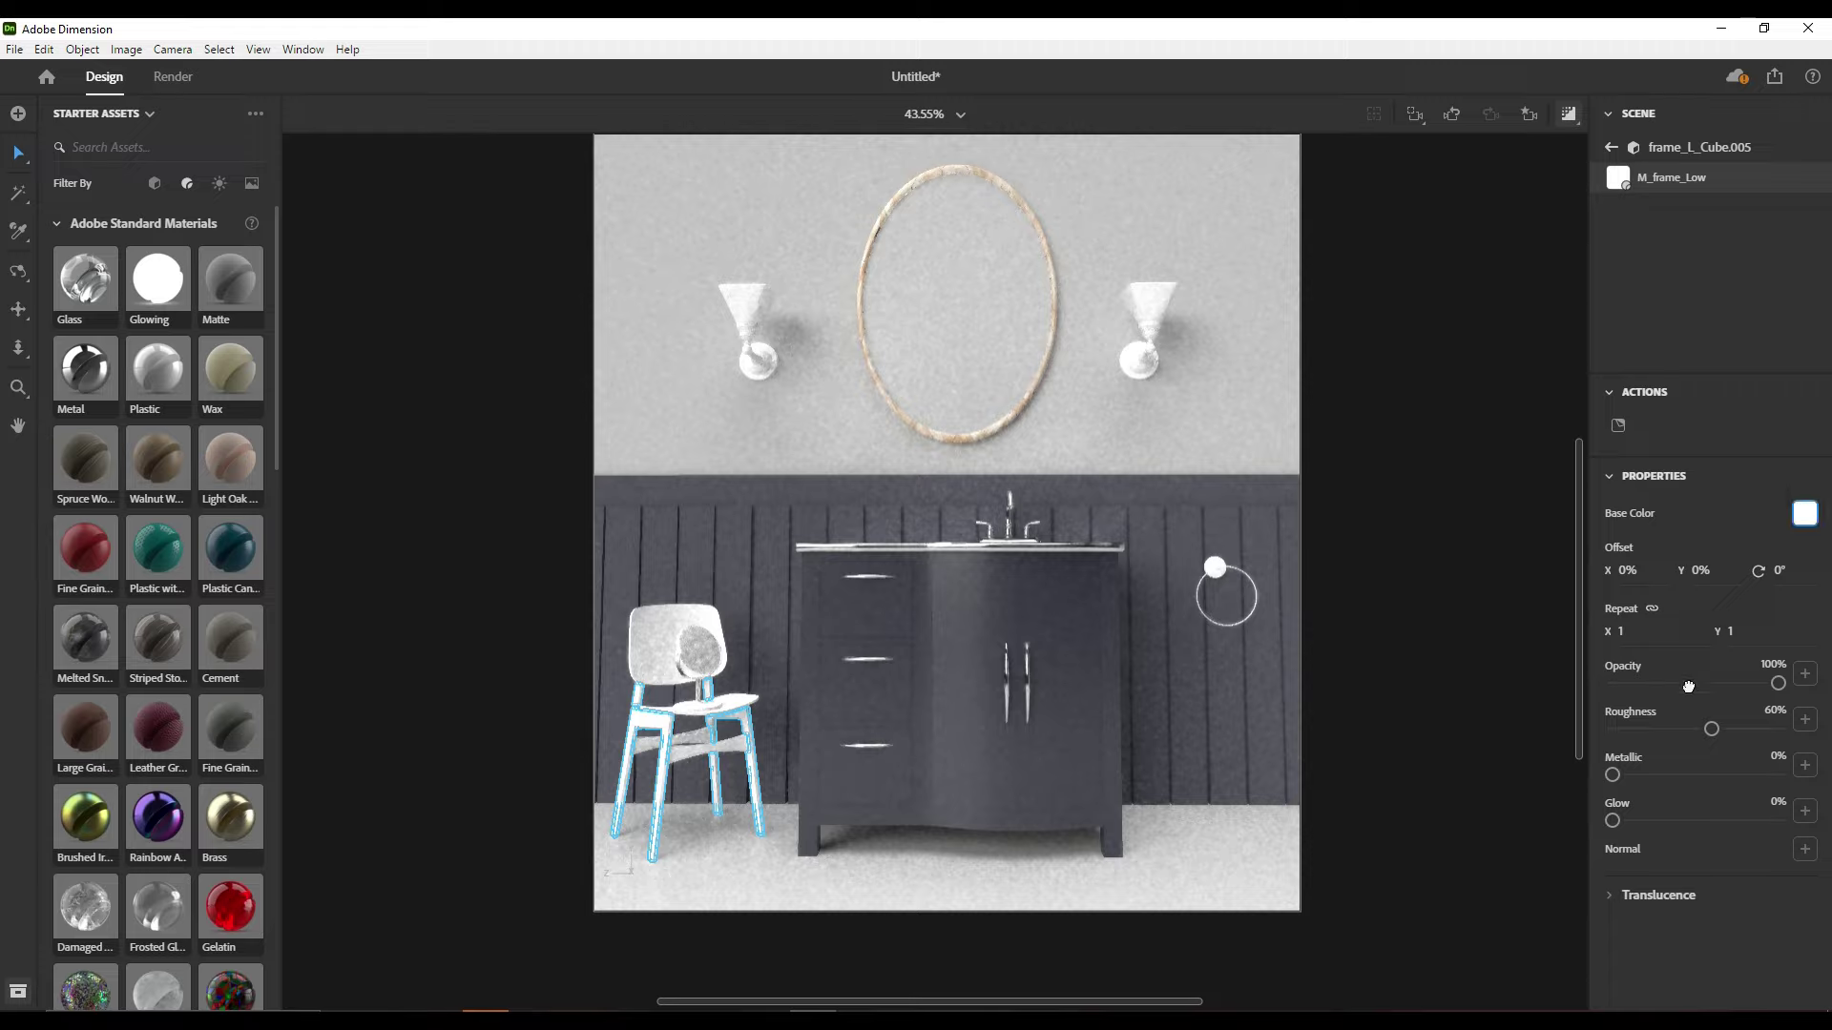
{"action": "left_click", "coordinate": [1804, 510]}
{"action": "left_click", "coordinate": [1589, 717]}
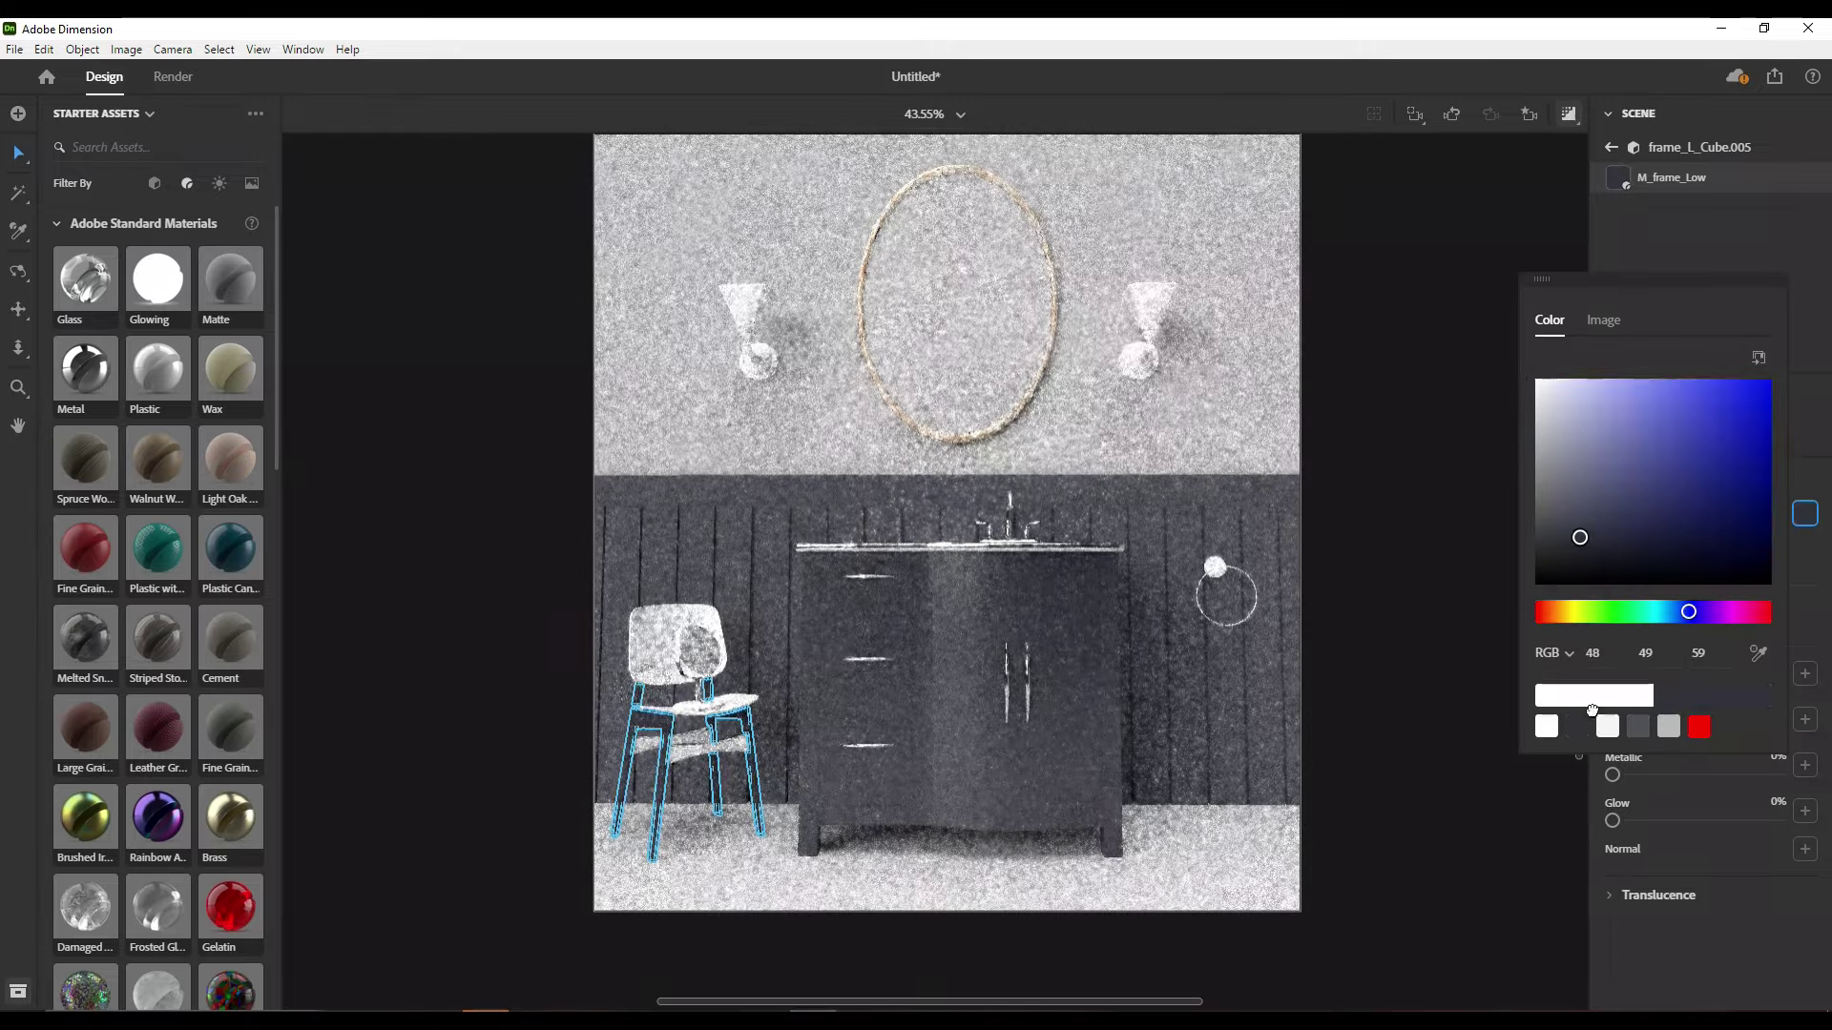
{"action": "left_click", "coordinate": [652, 646]}
{"action": "left_click", "coordinate": [1692, 304]}
{"action": "double_click", "coordinate": [1676, 325]}
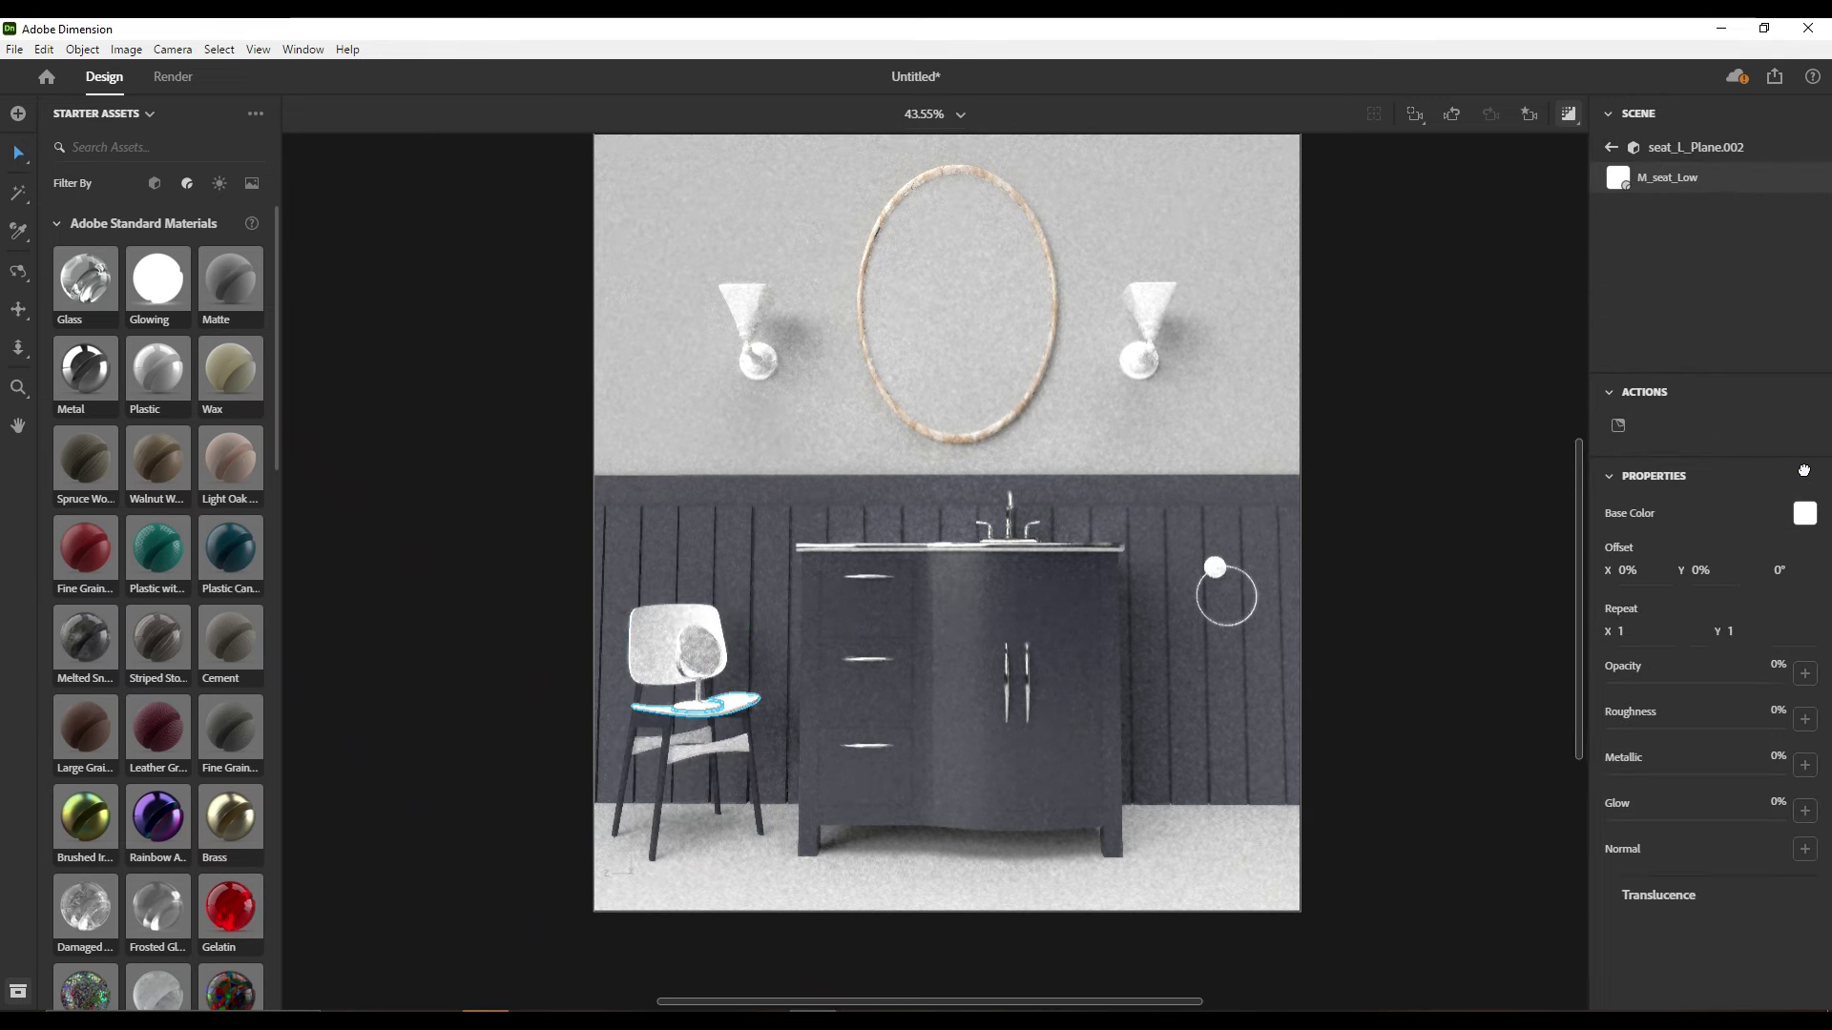
{"action": "left_click", "coordinate": [1804, 513]}
{"action": "left_click", "coordinate": [1546, 727]}
{"action": "left_click", "coordinate": [1612, 147]}
Give the backrest and front crossbar the RGB 48, 49, 59 swatch
{"action": "left_click", "coordinate": [1685, 350]}
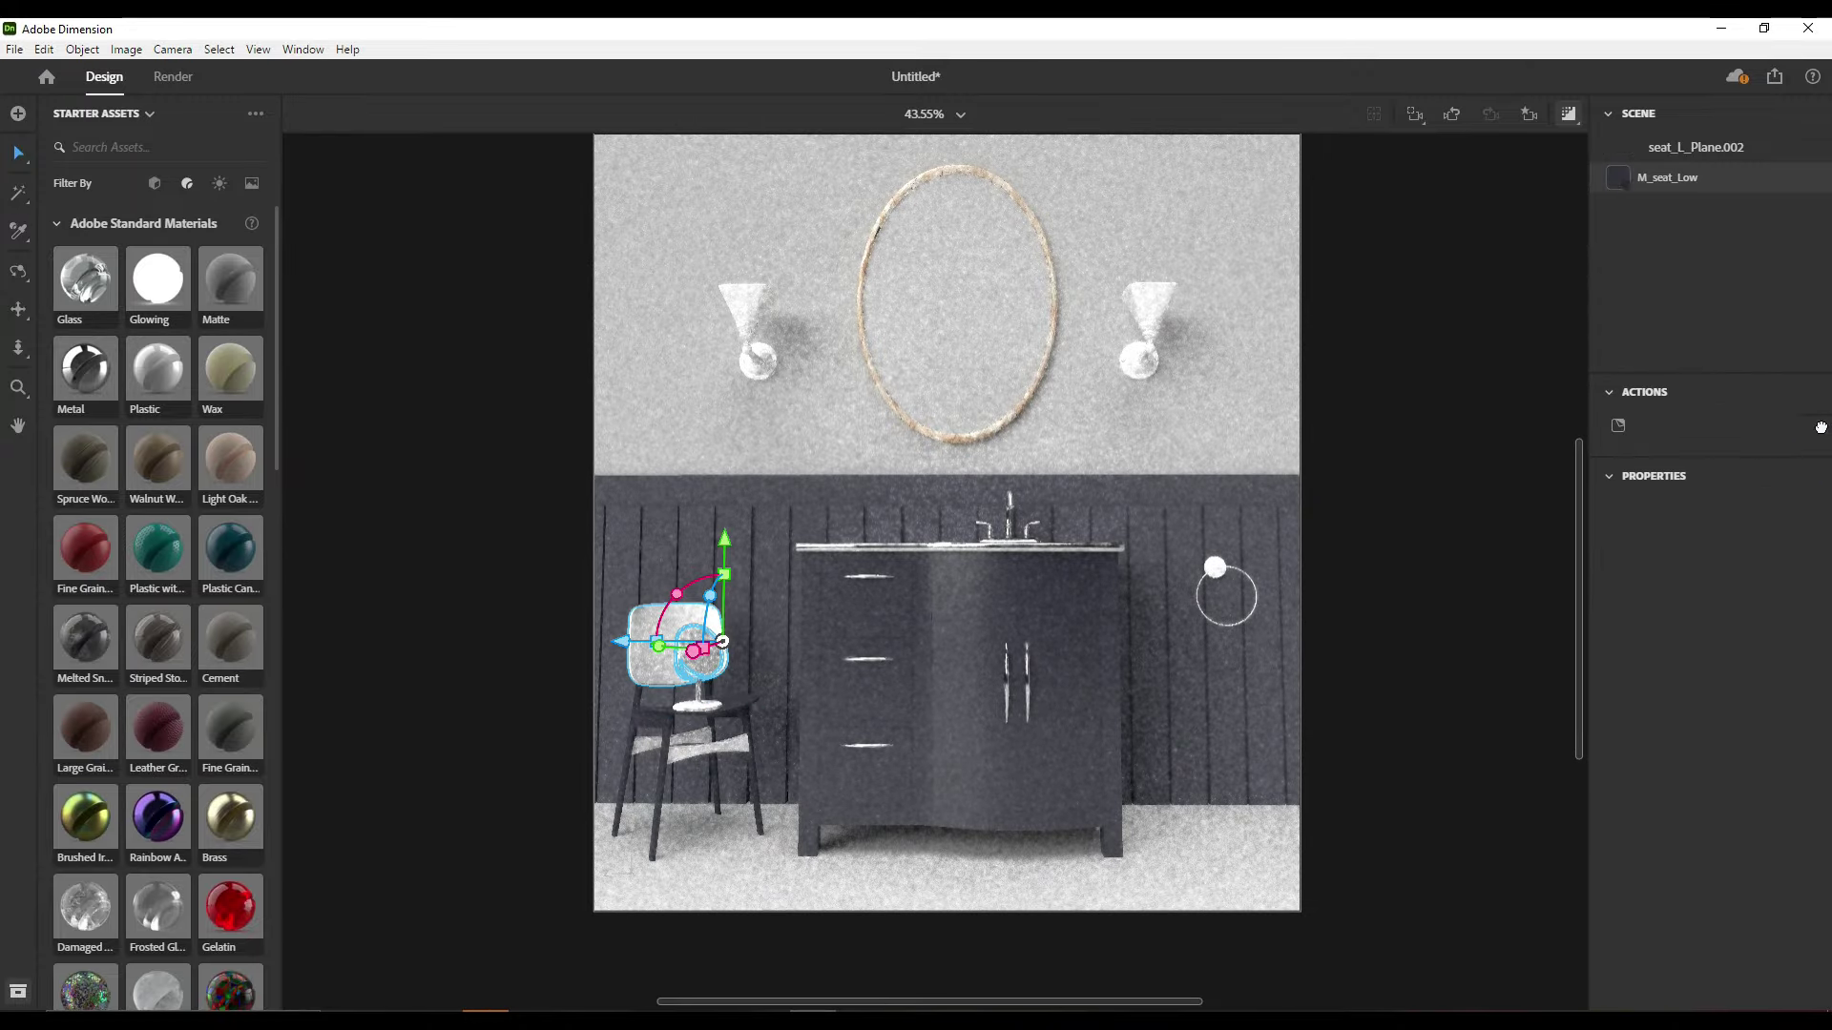
{"action": "left_click", "coordinate": [1782, 429]}
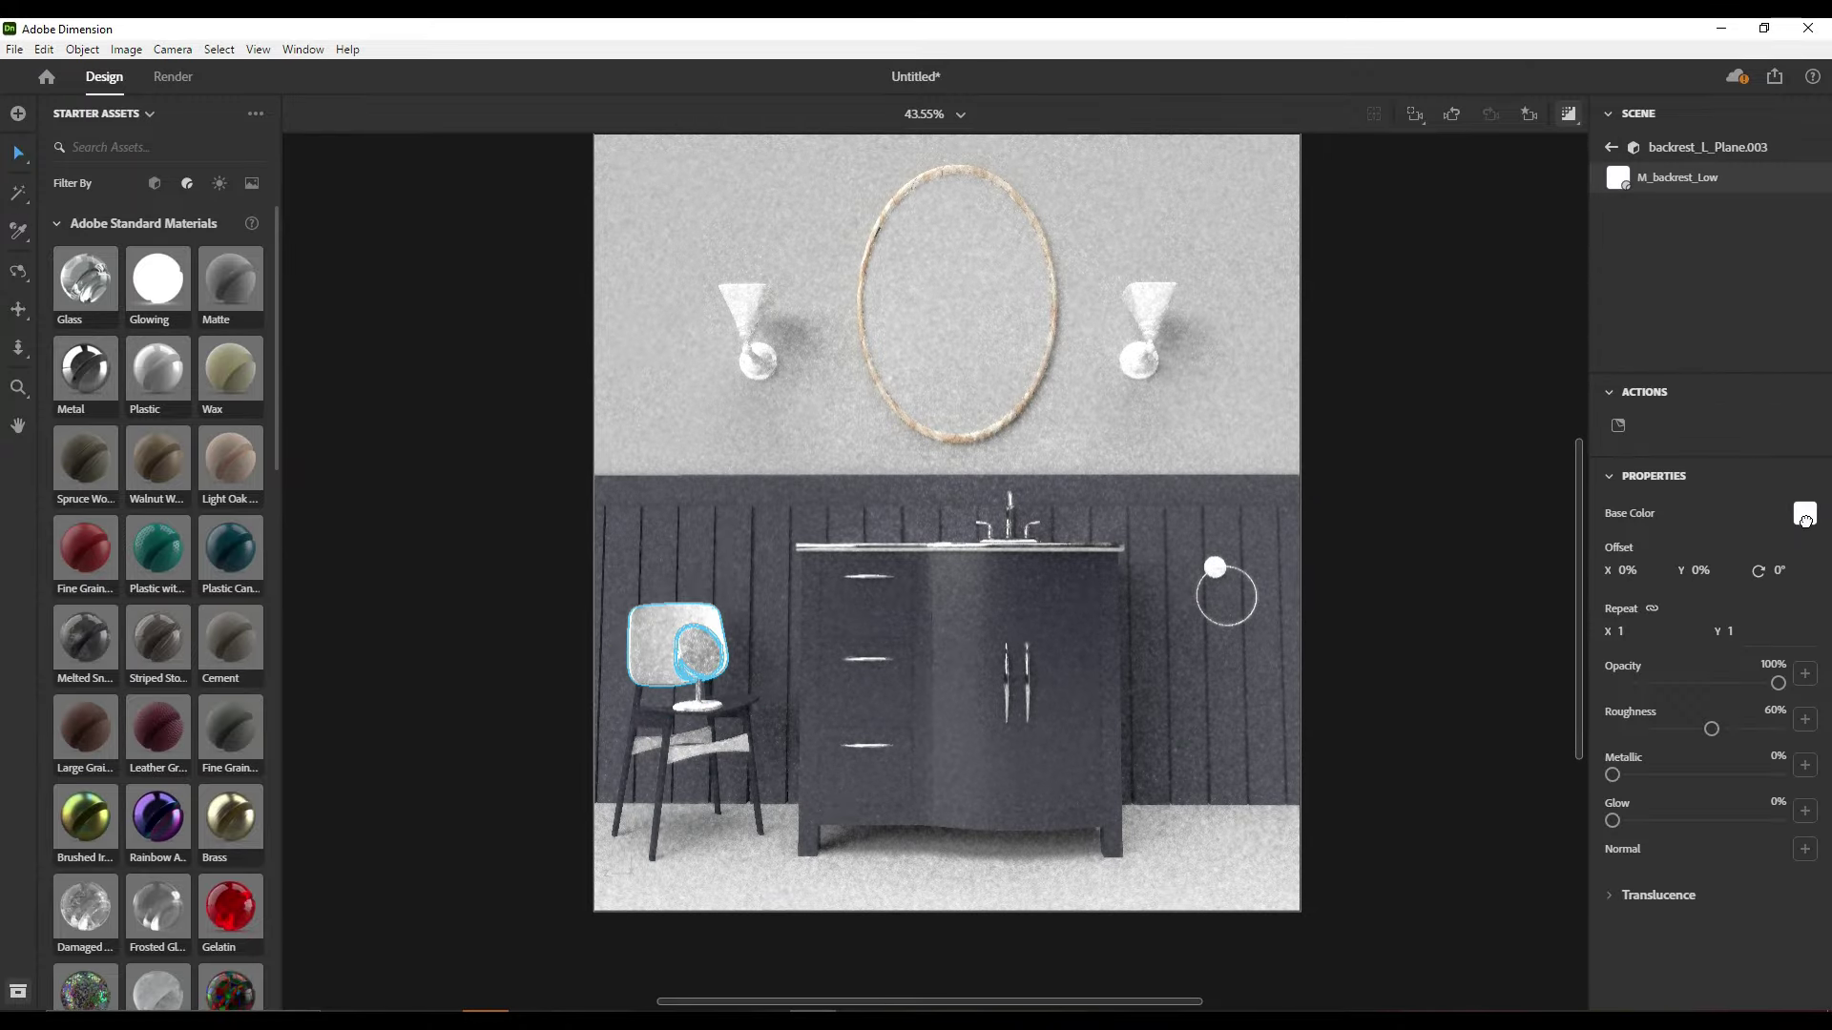
{"action": "left_click", "coordinate": [1804, 515]}
{"action": "left_click", "coordinate": [1549, 726]}
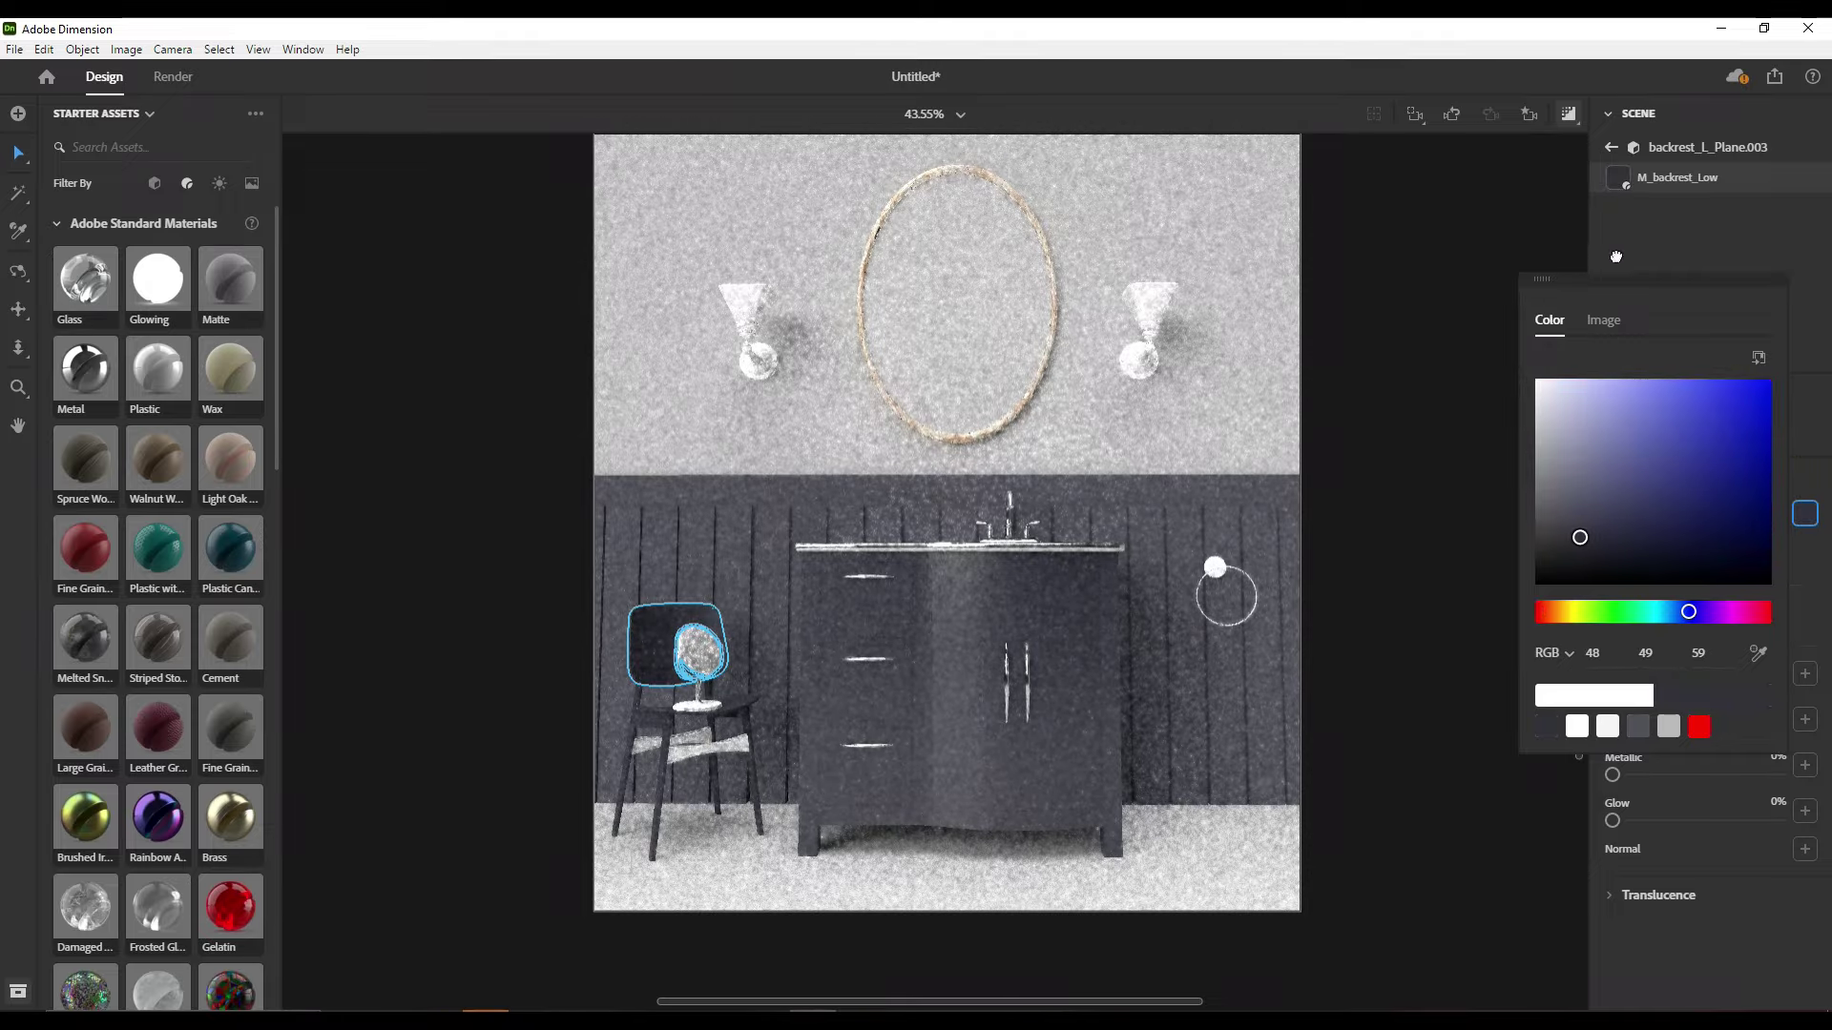
{"action": "left_click", "coordinate": [1610, 148]}
{"action": "double_click", "coordinate": [699, 754]}
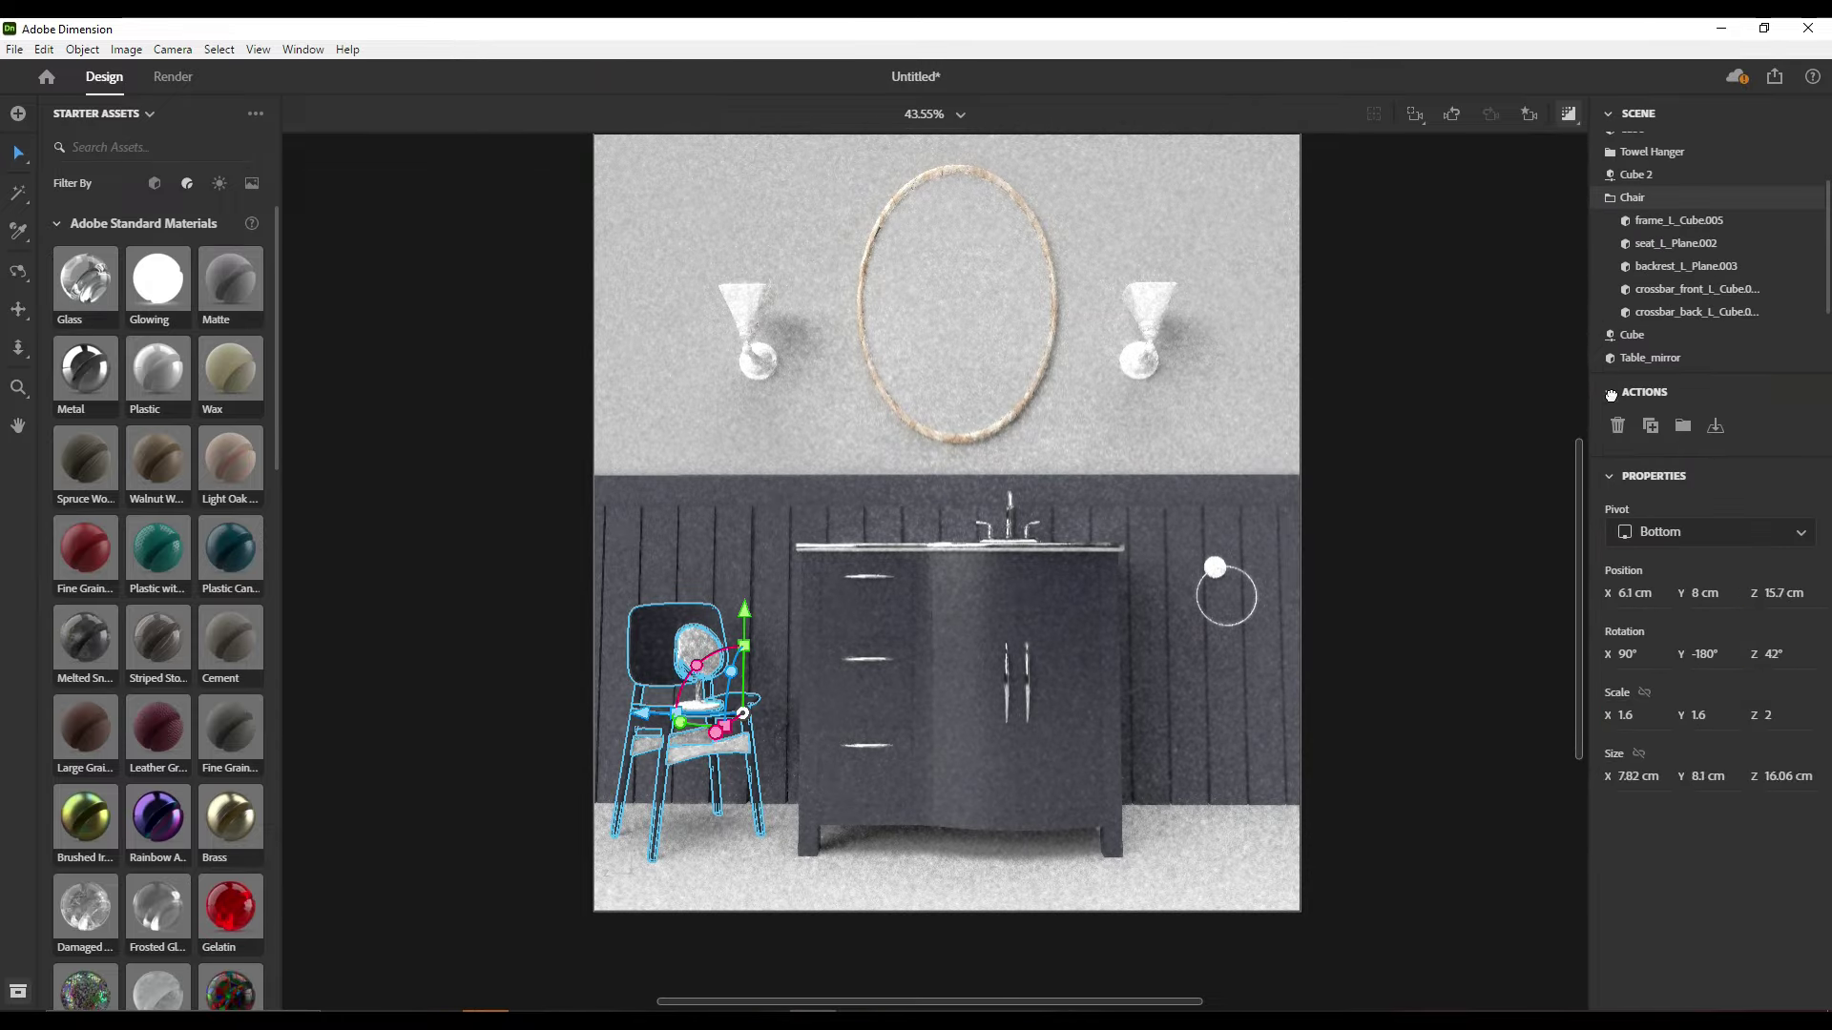
{"action": "left_click", "coordinate": [1783, 429]}
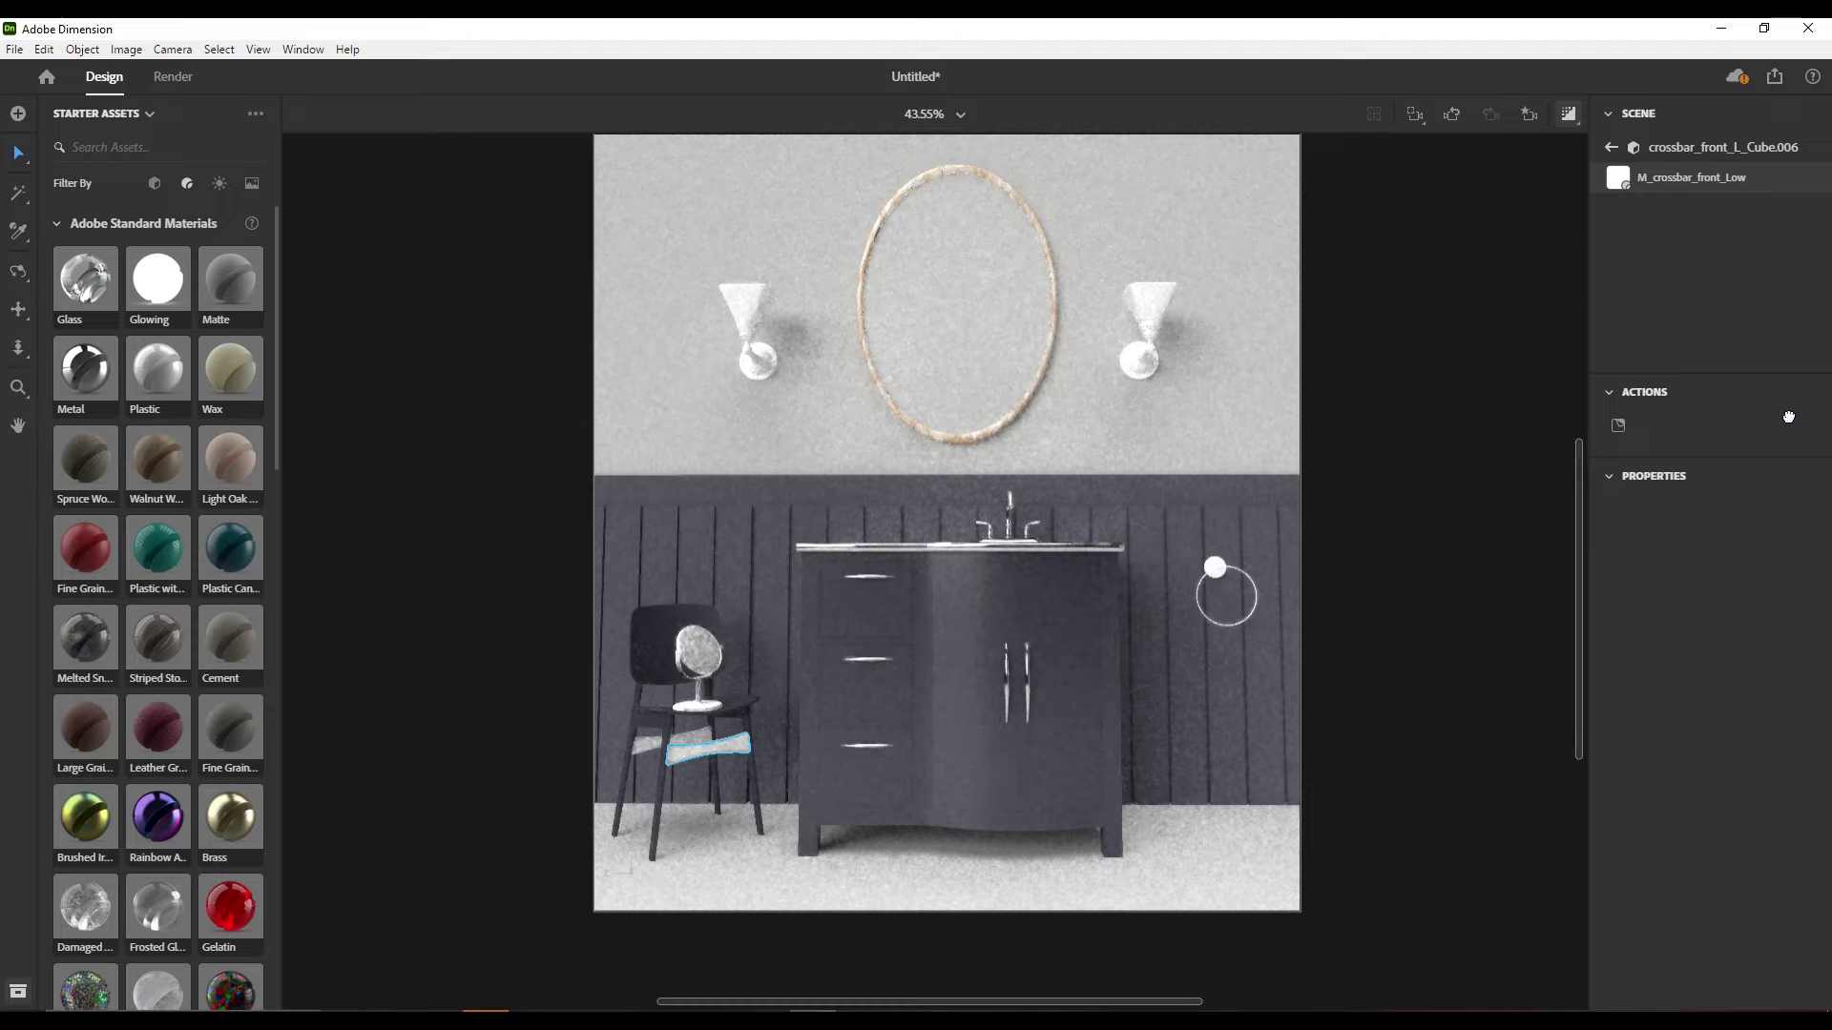
{"action": "left_click", "coordinate": [1802, 515]}
{"action": "left_click", "coordinate": [1547, 727]}
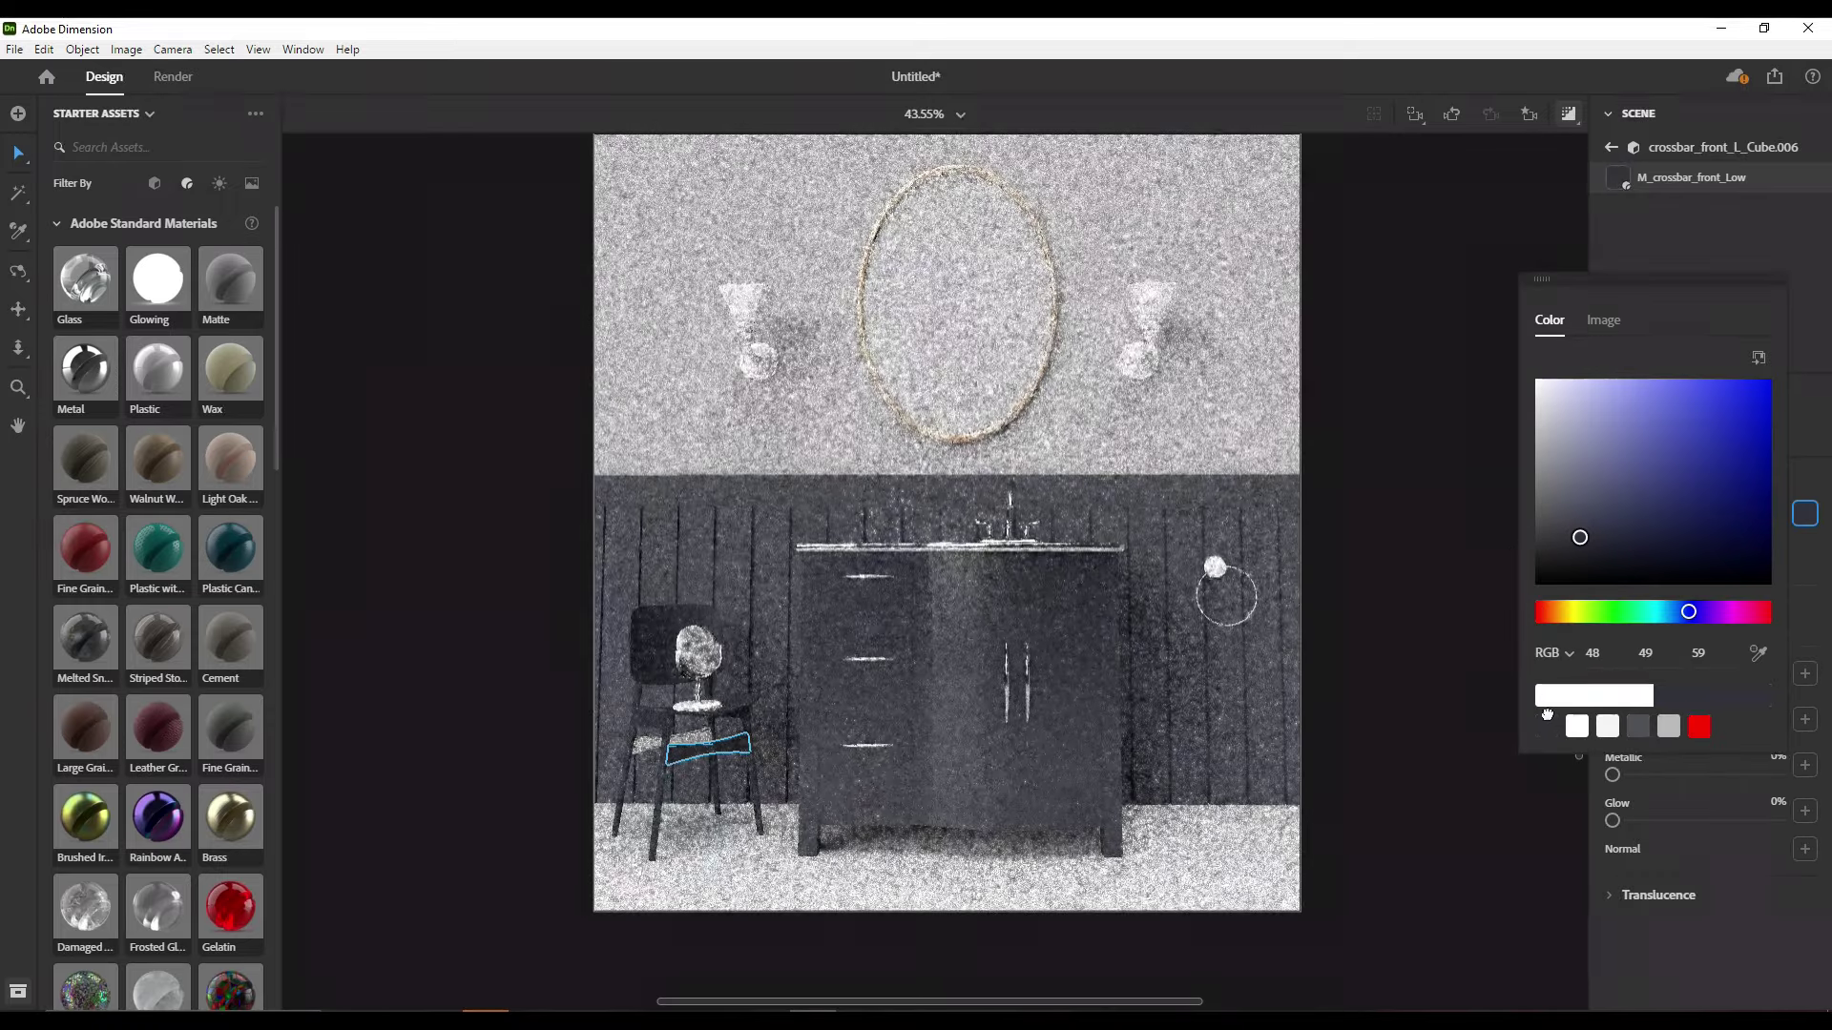
{"action": "left_click", "coordinate": [1387, 629]}
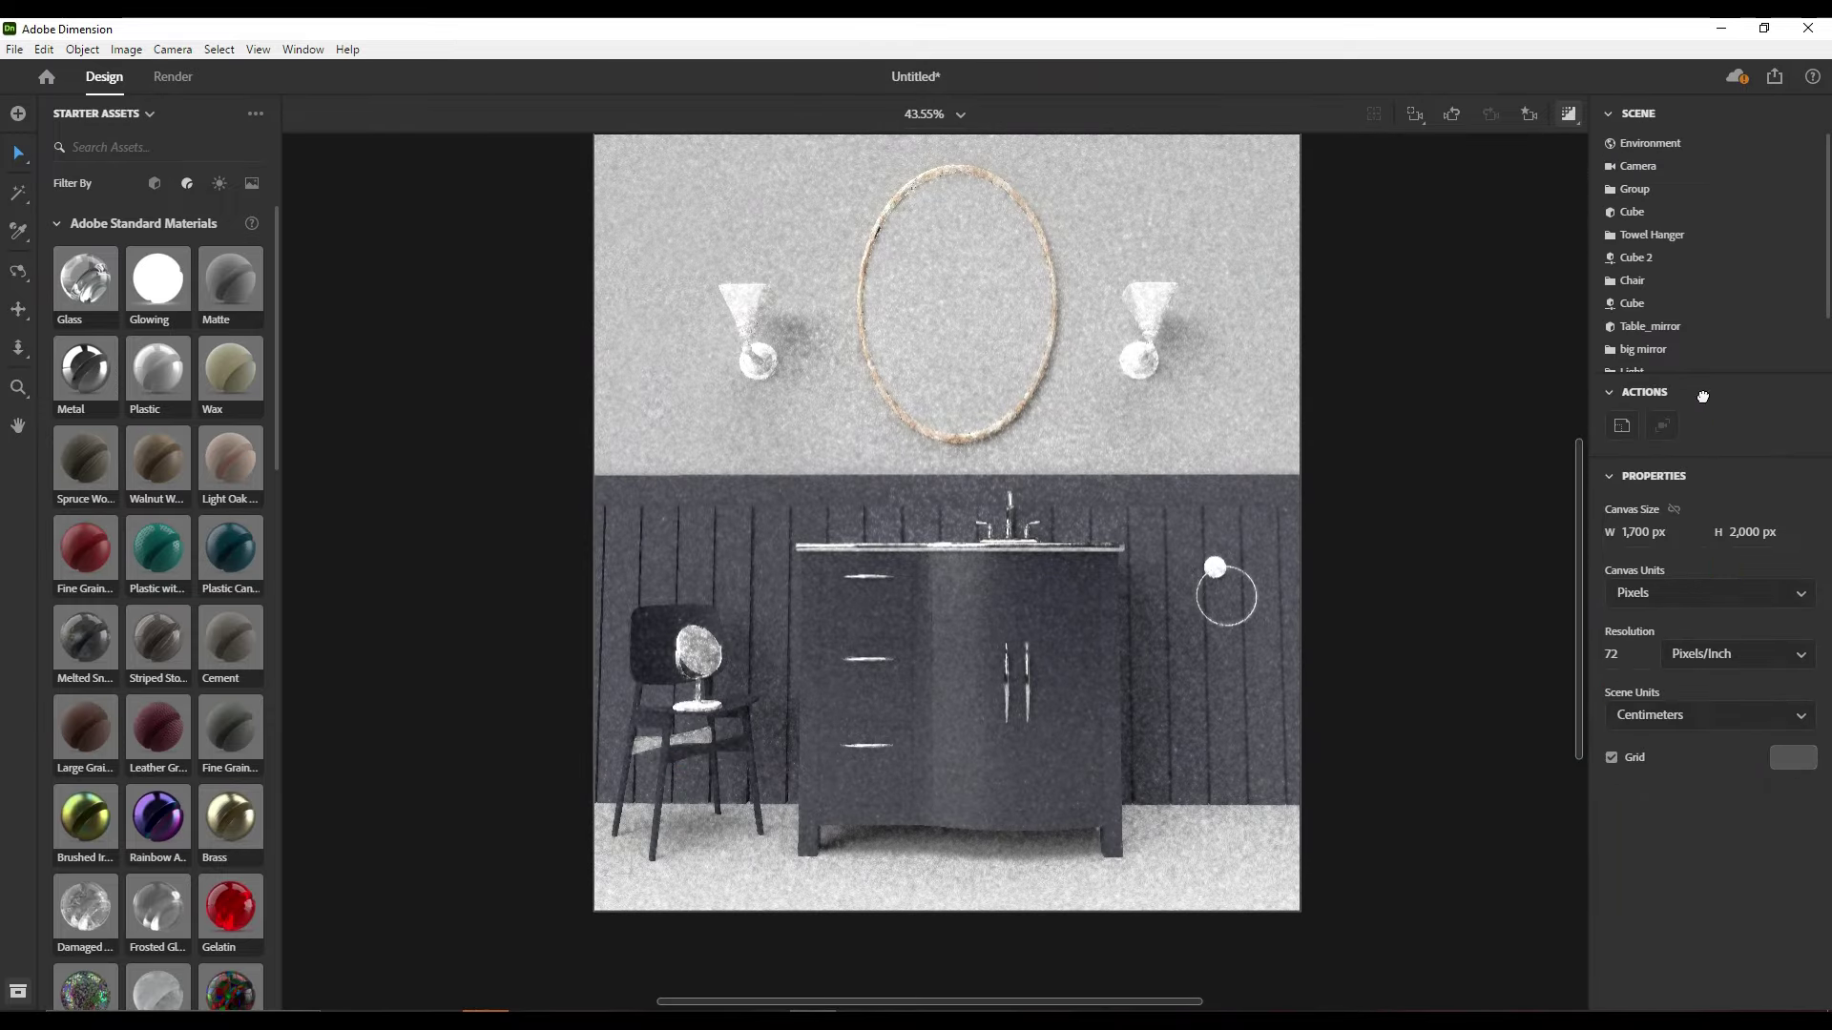
Open the back crossbar's material and base colour picker, then deselect the chair
{"action": "left_click", "coordinate": [644, 747]}
{"action": "double_click", "coordinate": [1738, 316]}
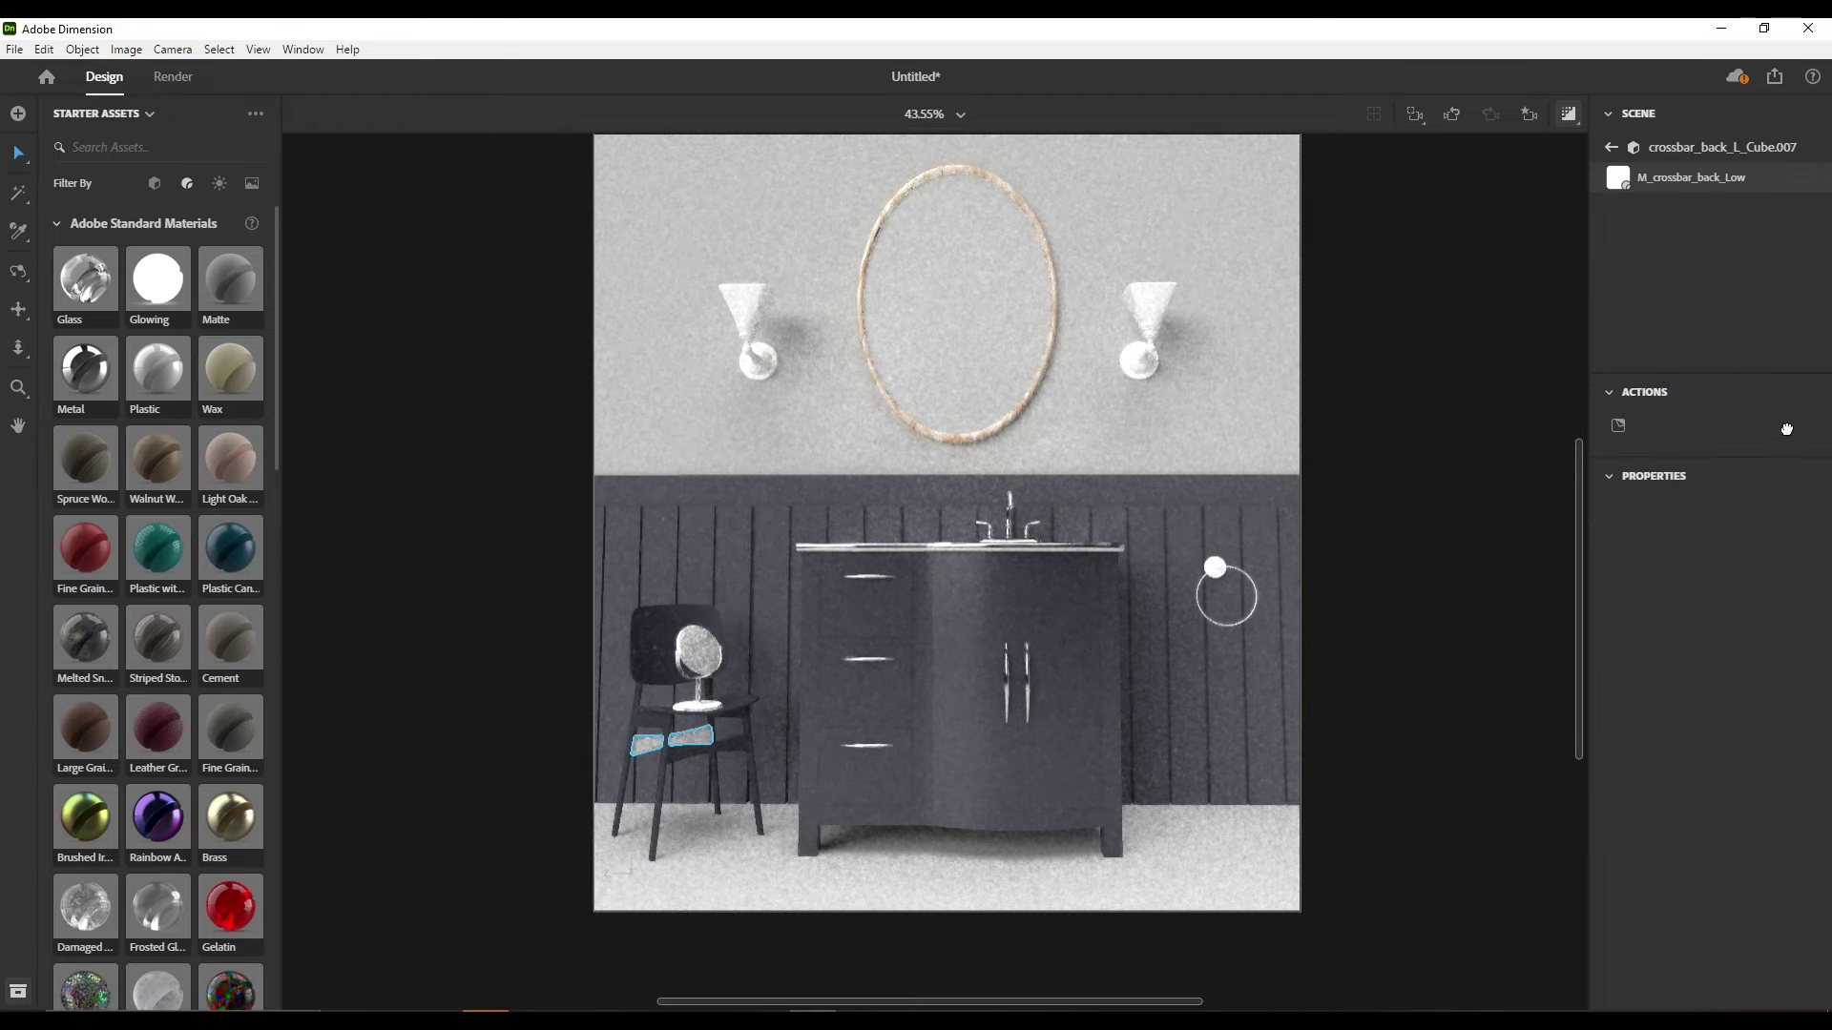
{"action": "left_click", "coordinate": [1805, 514]}
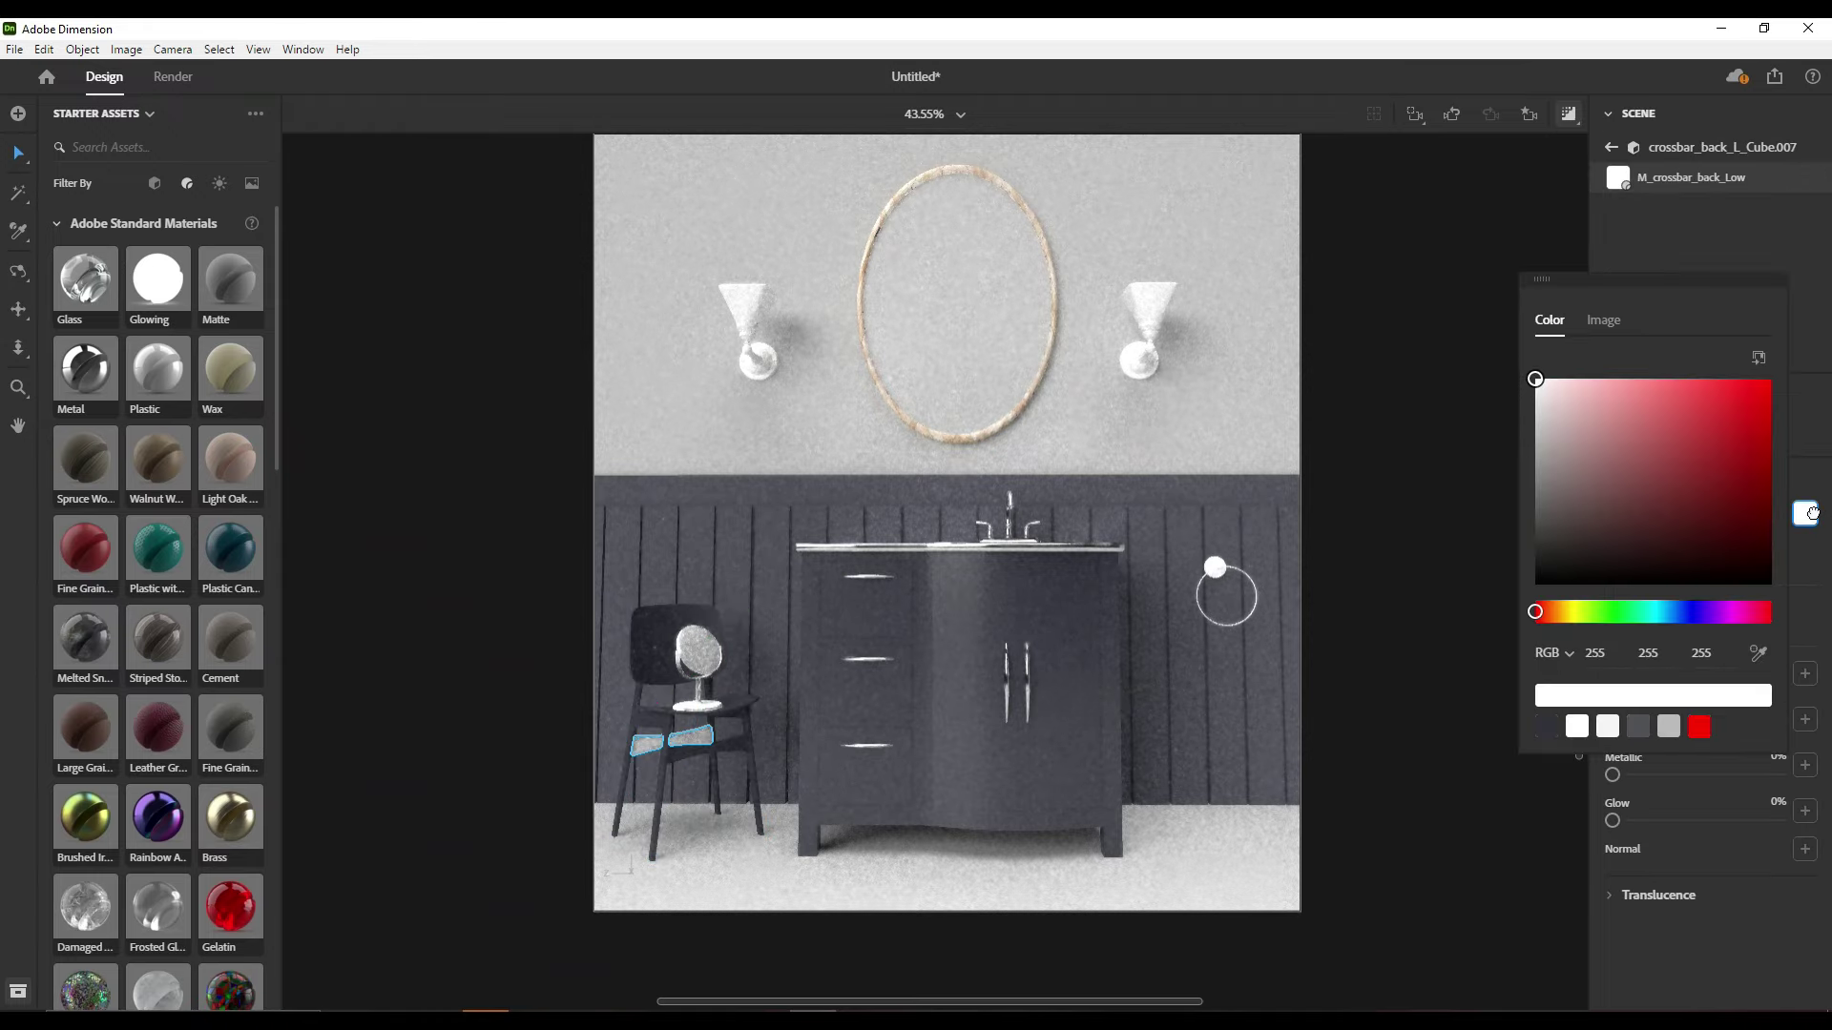
{"action": "left_click", "coordinate": [1406, 814]}
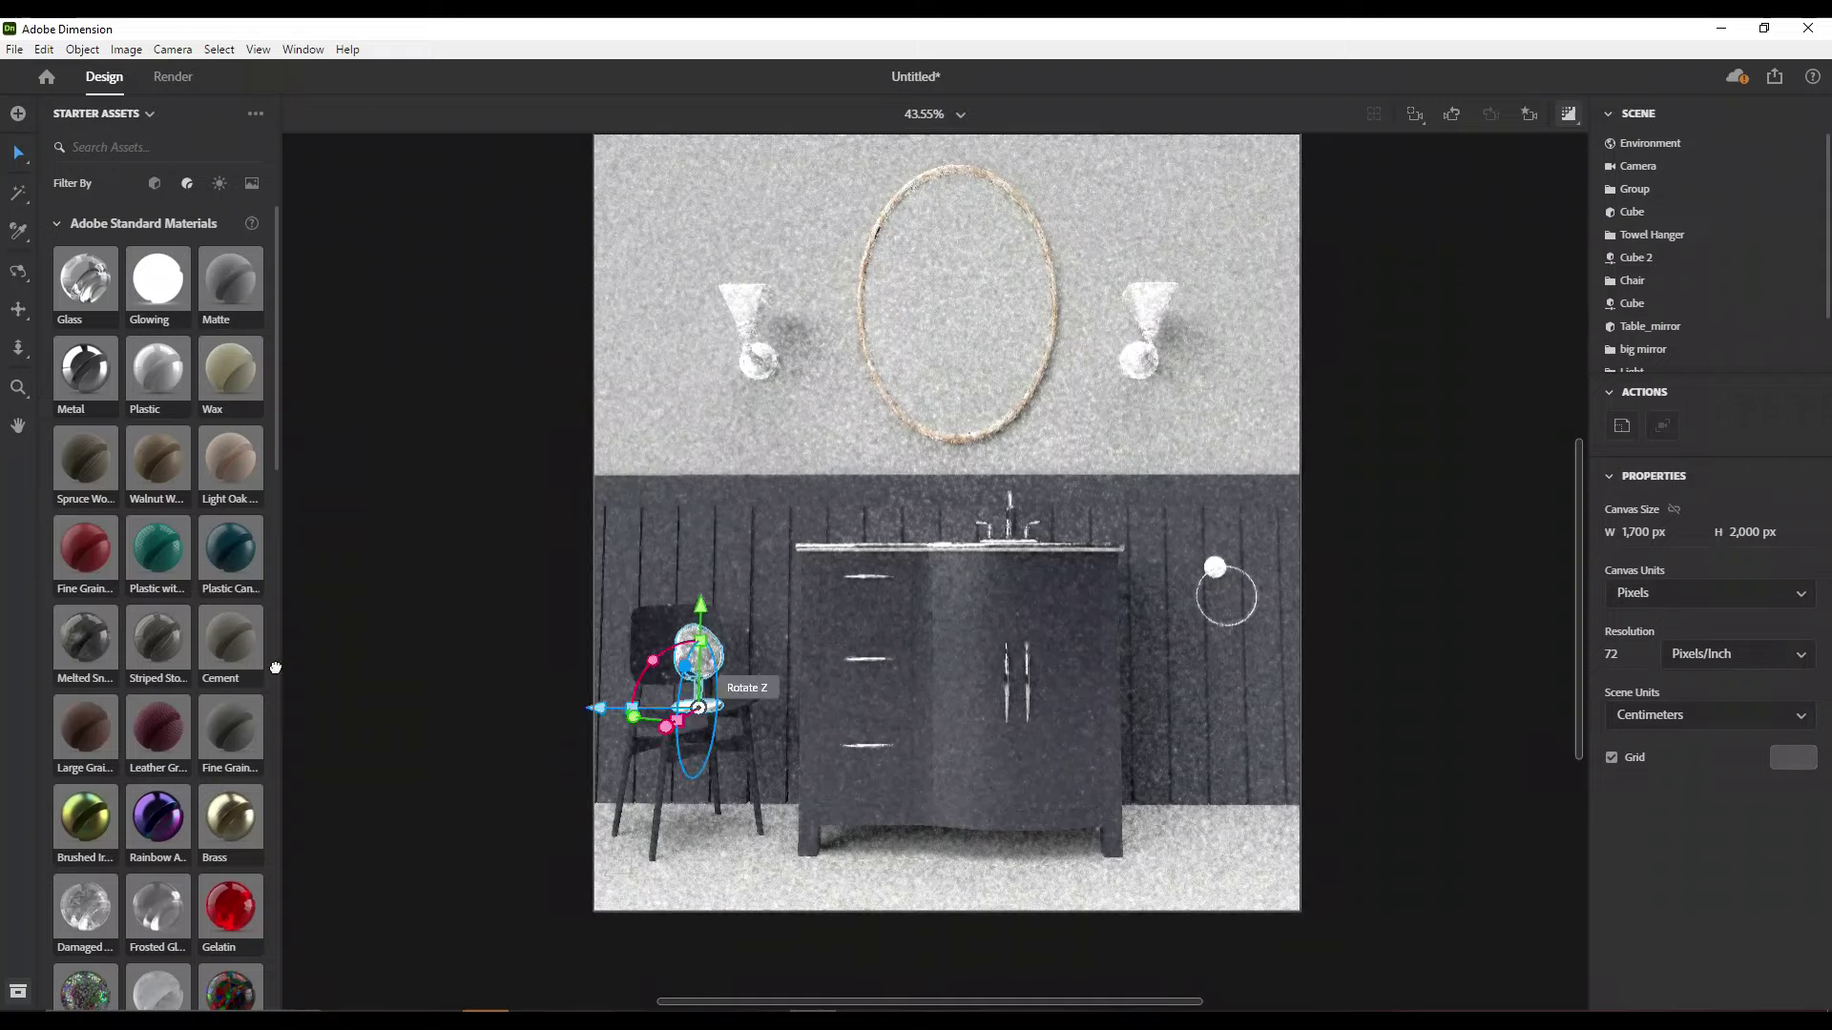
Give the table mirror's Metal 4 material a slight glow of about 31%
{"action": "double_click", "coordinate": [698, 658]}
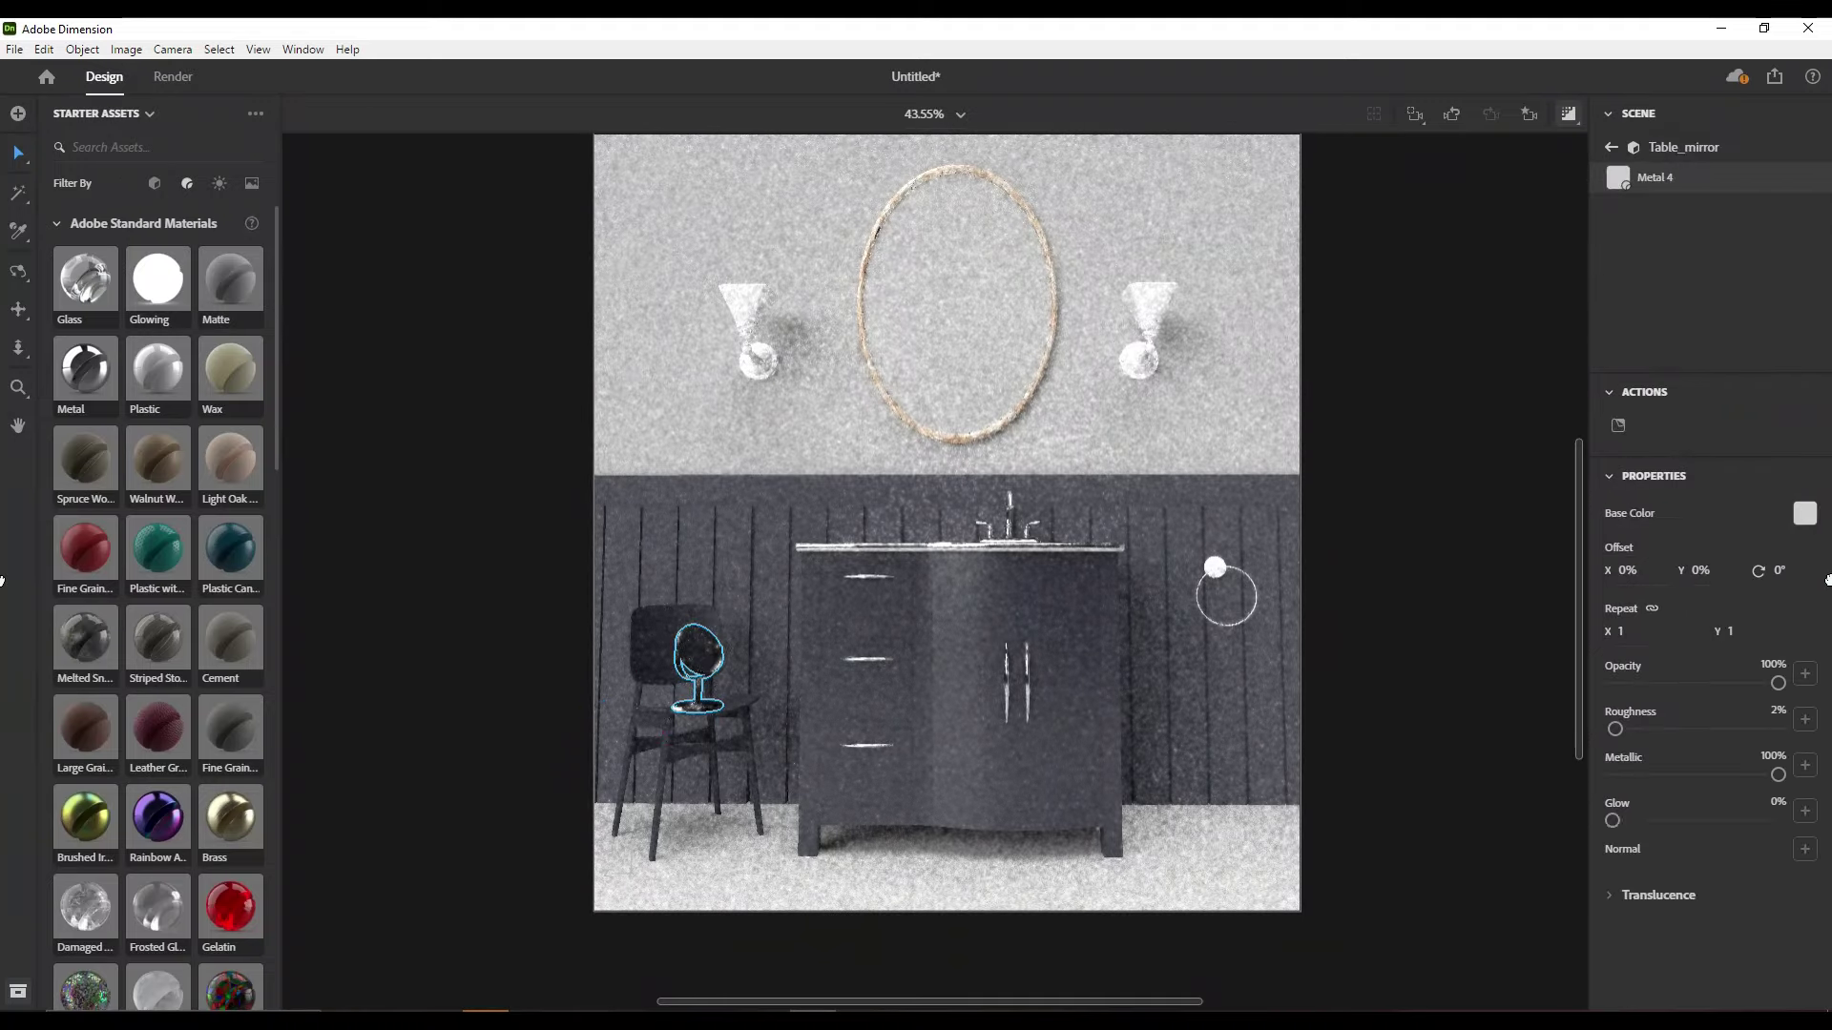
{"action": "left_click_drag", "start_coordinate": [1613, 822], "coordinate": [1649, 821]}
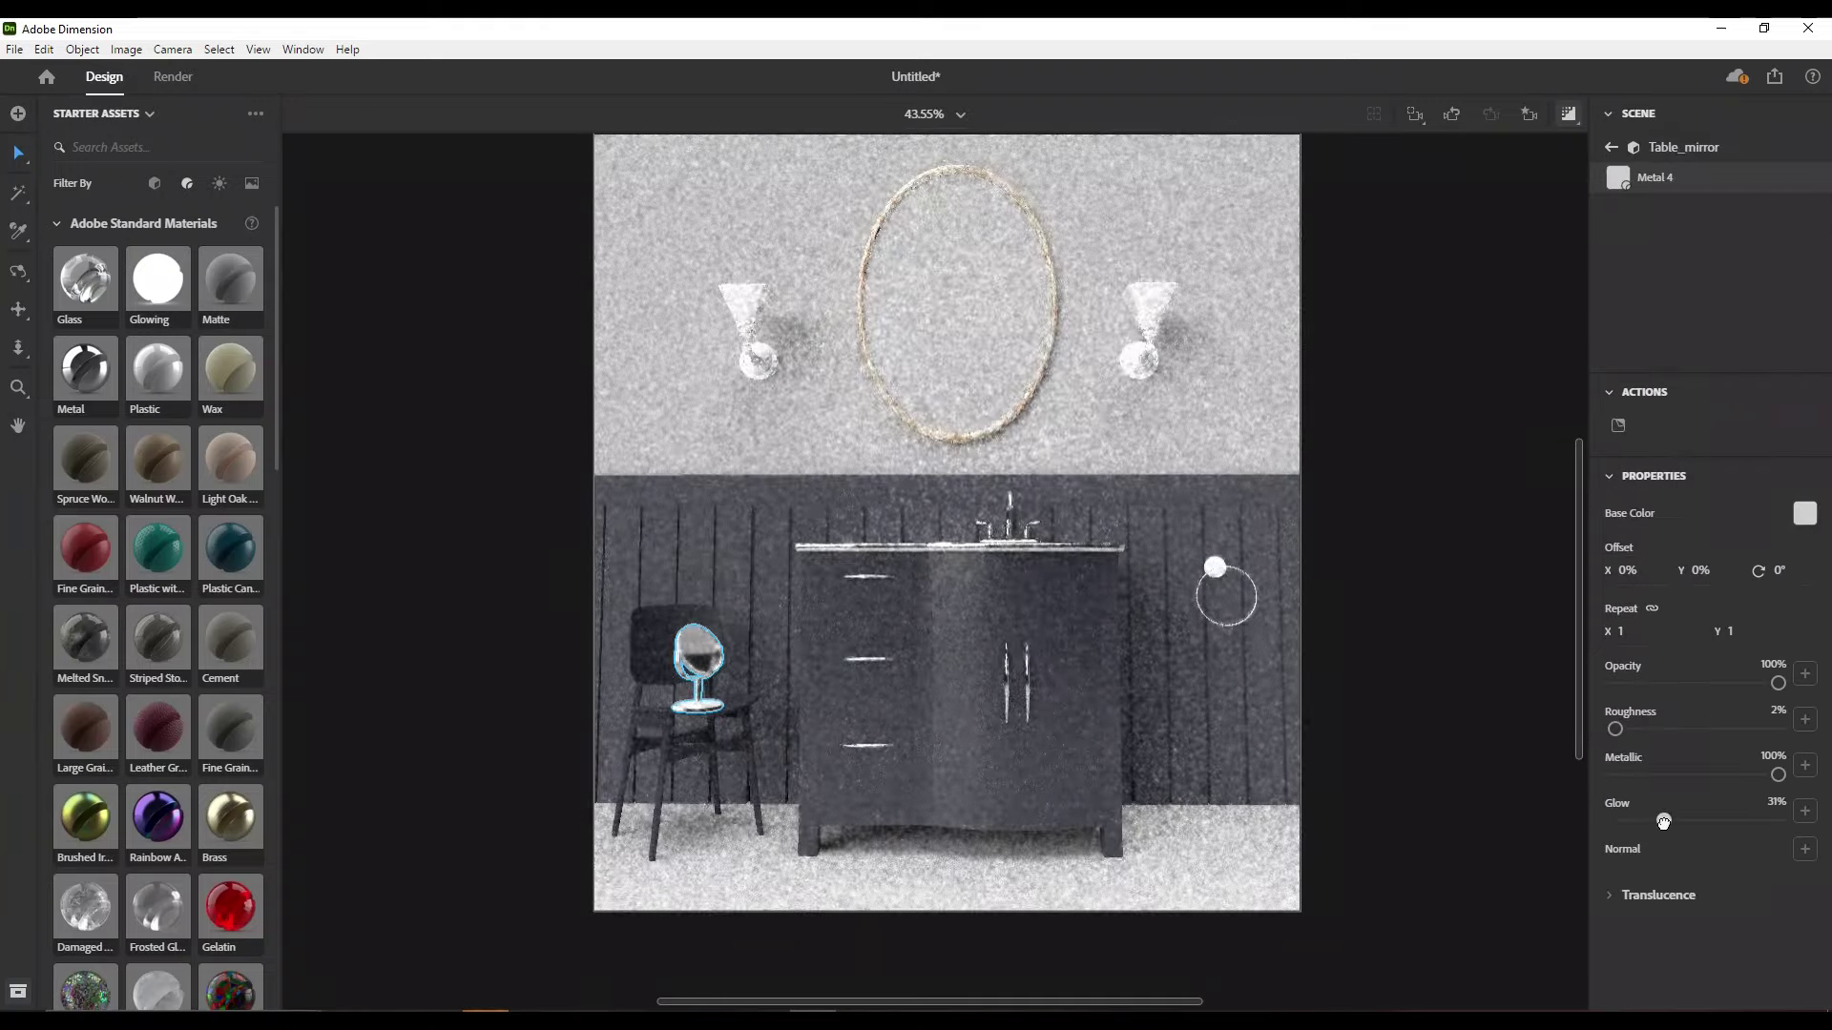
{"action": "left_click", "coordinate": [961, 336]}
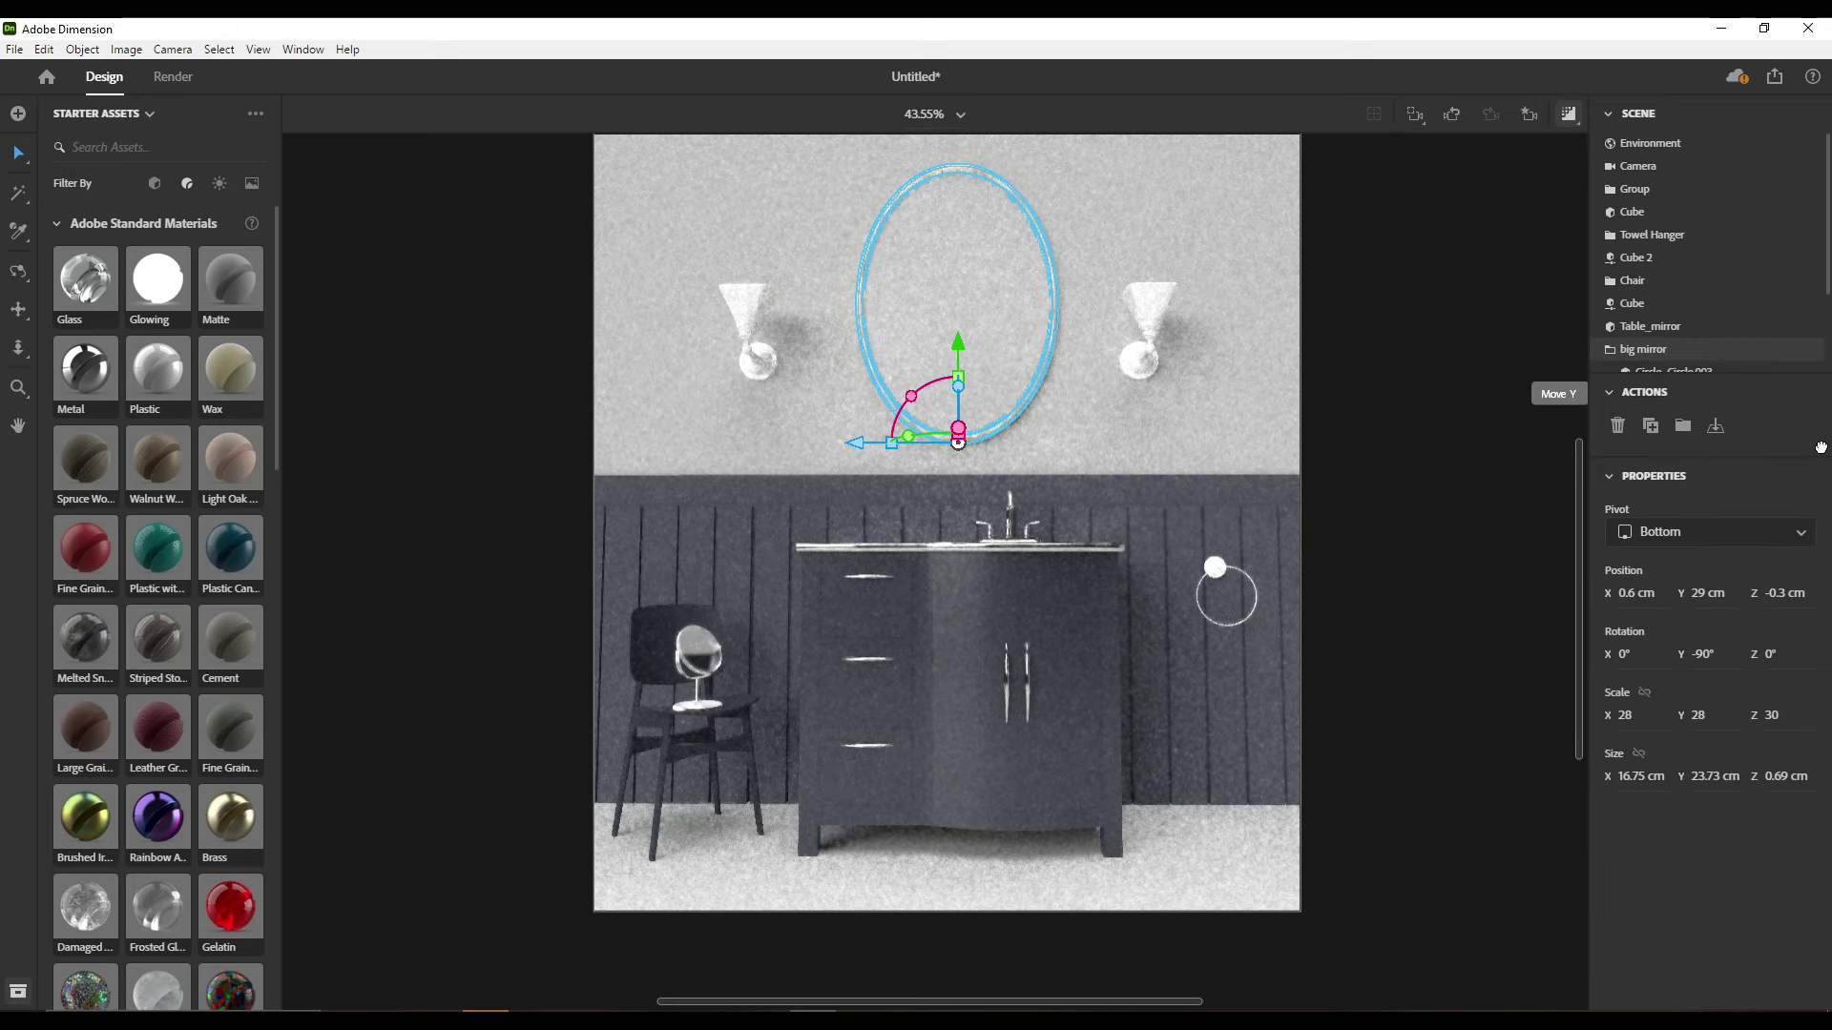
{"action": "scroll", "coordinate": [1704, 304], "scroll_direction": "down", "scroll_amount": 2}
Raise the oval mirror glass Circle.001_Circle.004's metallic to 43%
{"action": "left_click", "coordinate": [1704, 301]}
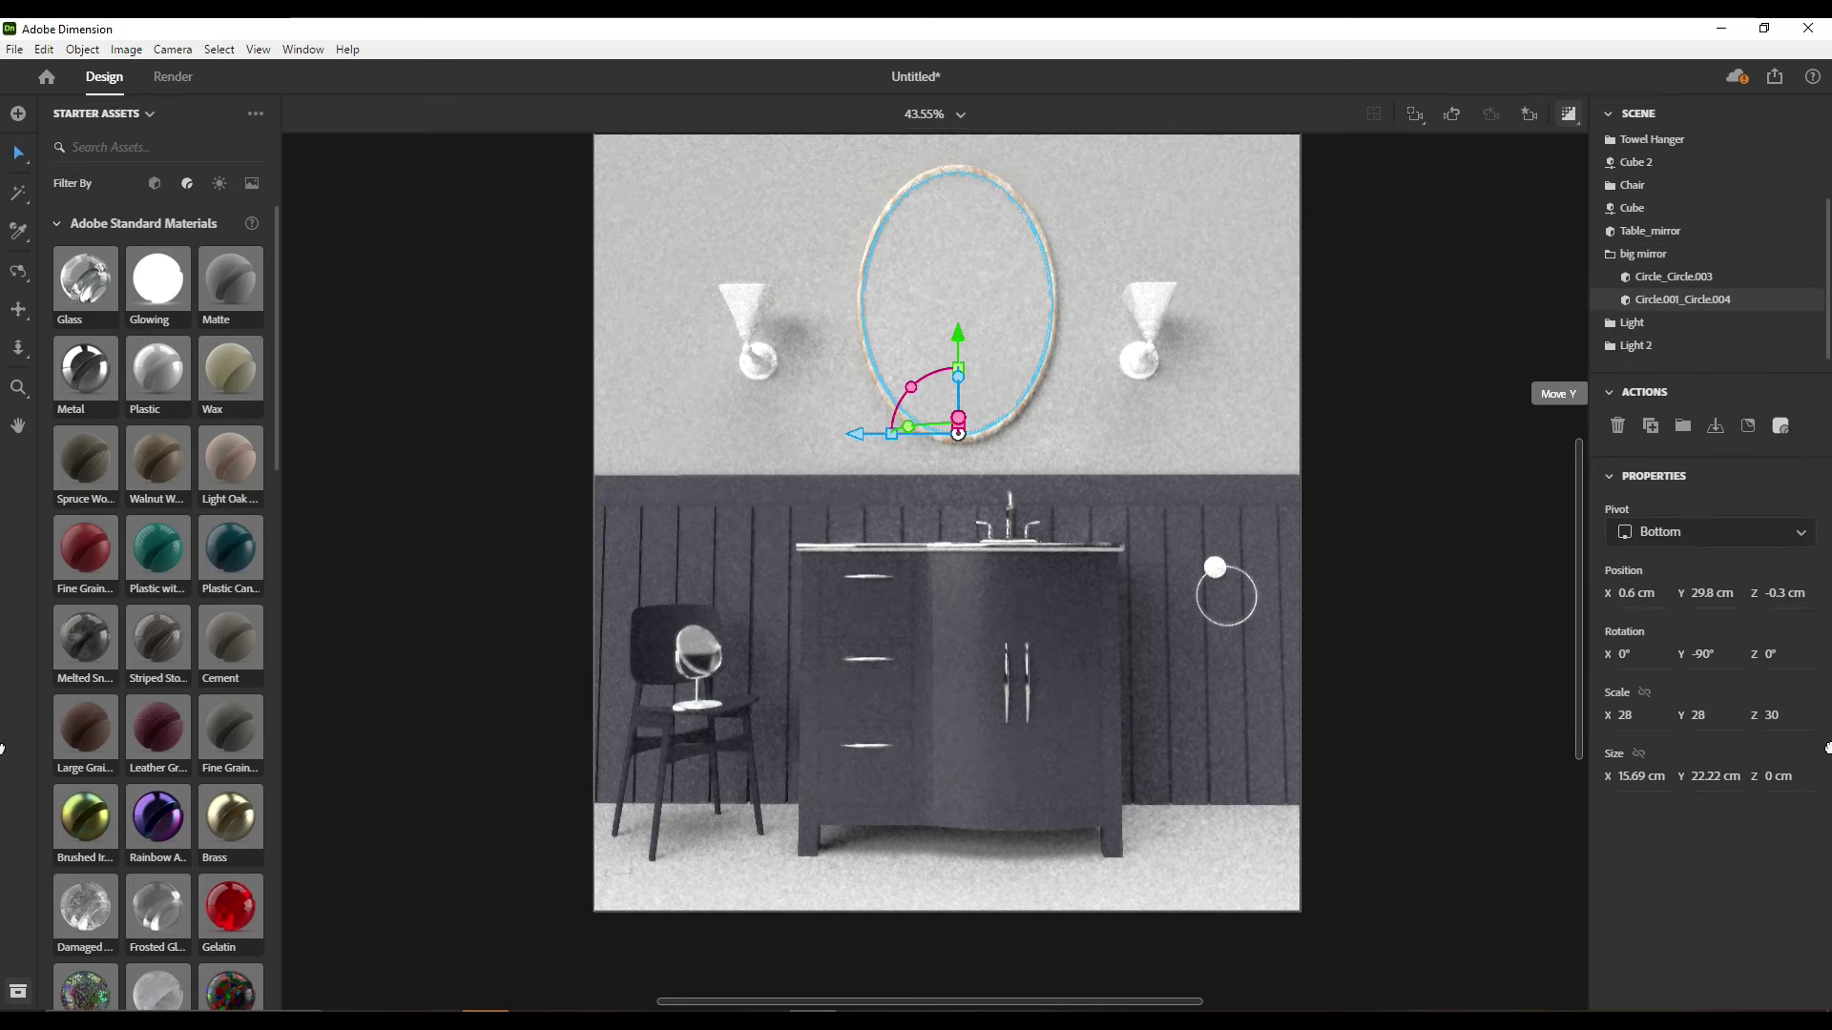
{"action": "double_click", "coordinate": [1704, 301]}
{"action": "left_click_drag", "start_coordinate": [1677, 774], "coordinate": [1684, 775]}
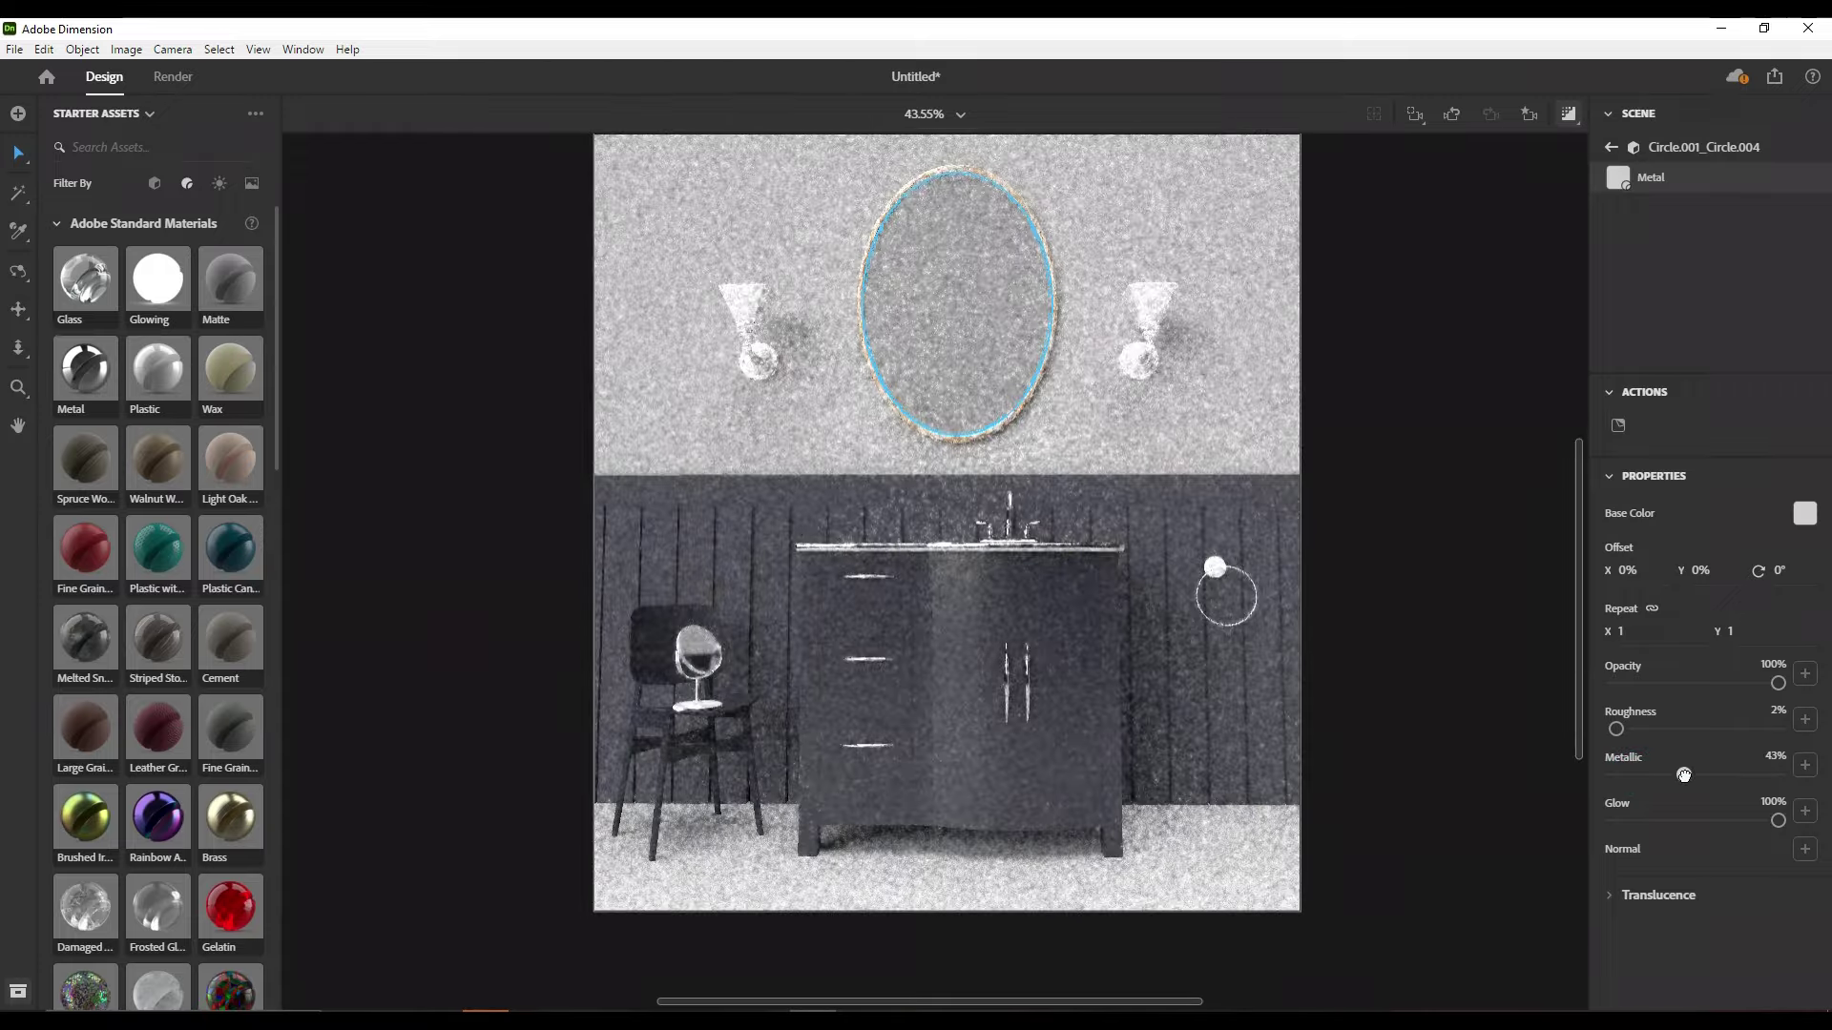
Select the towel hanger and list its parts
{"action": "left_click", "coordinate": [1460, 755]}
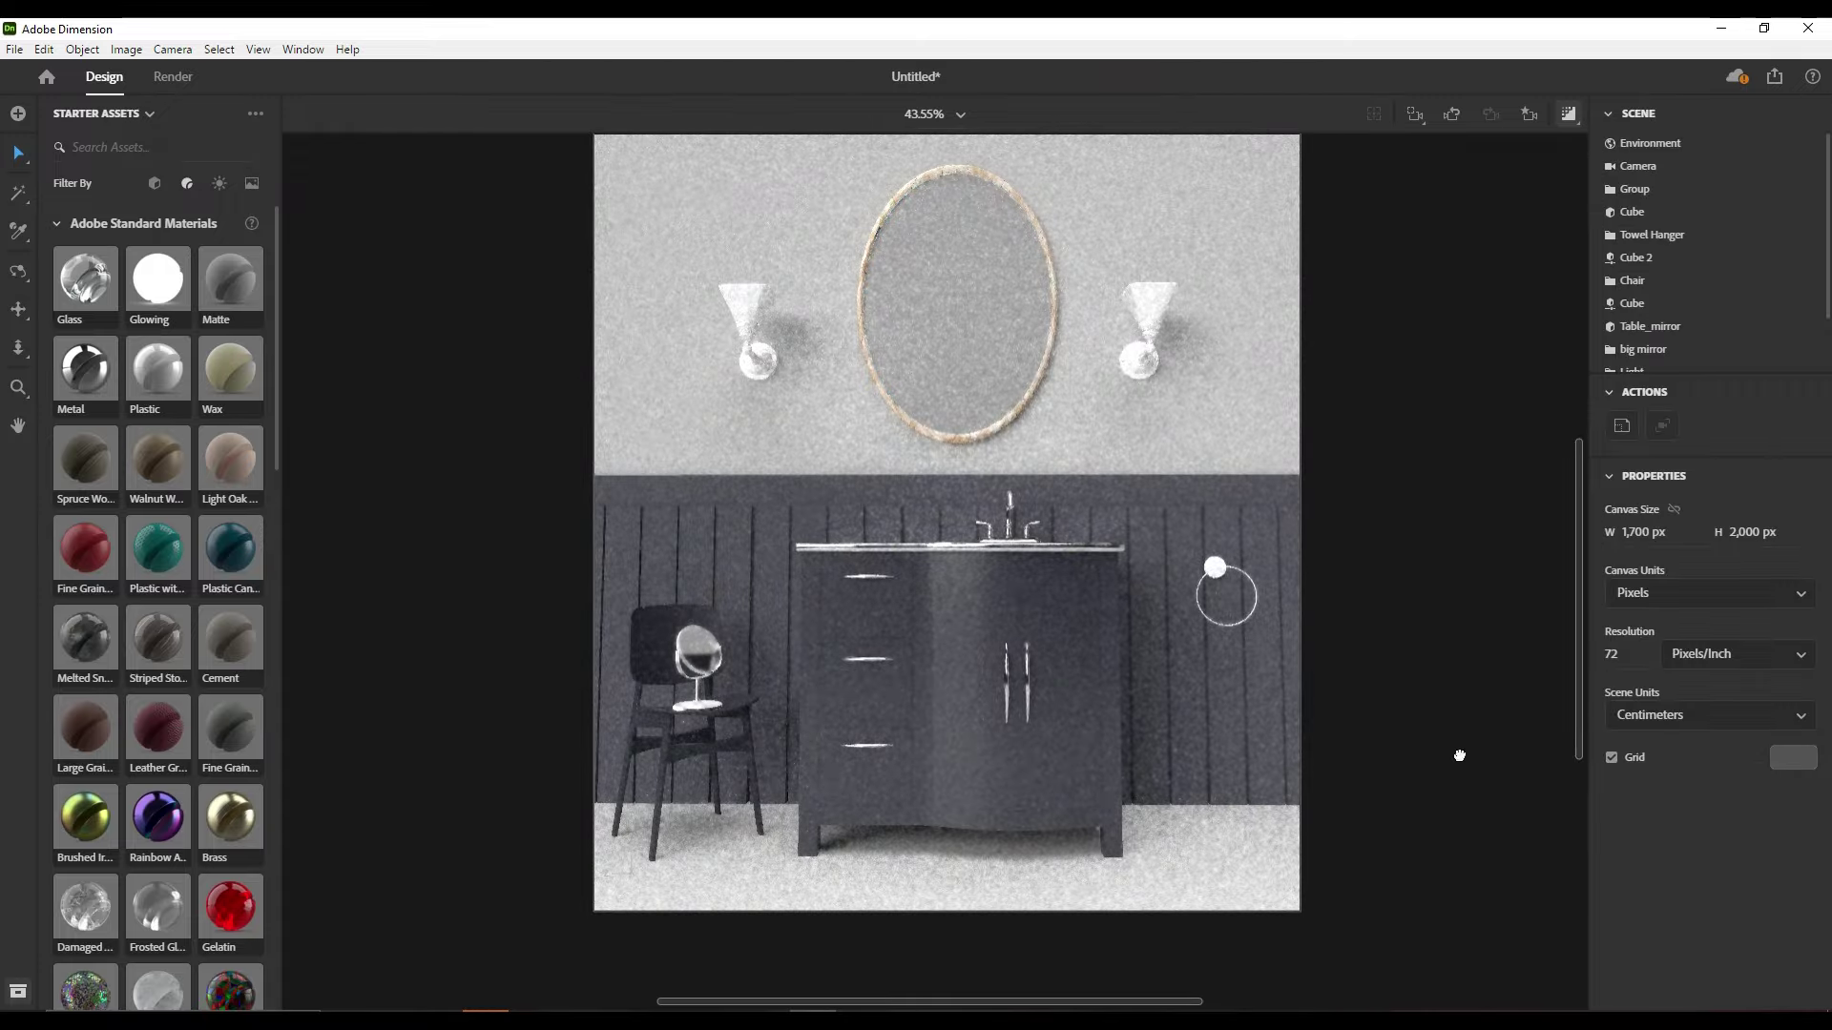
{"action": "left_click", "coordinate": [1226, 596]}
{"action": "left_click", "coordinate": [95, 373]}
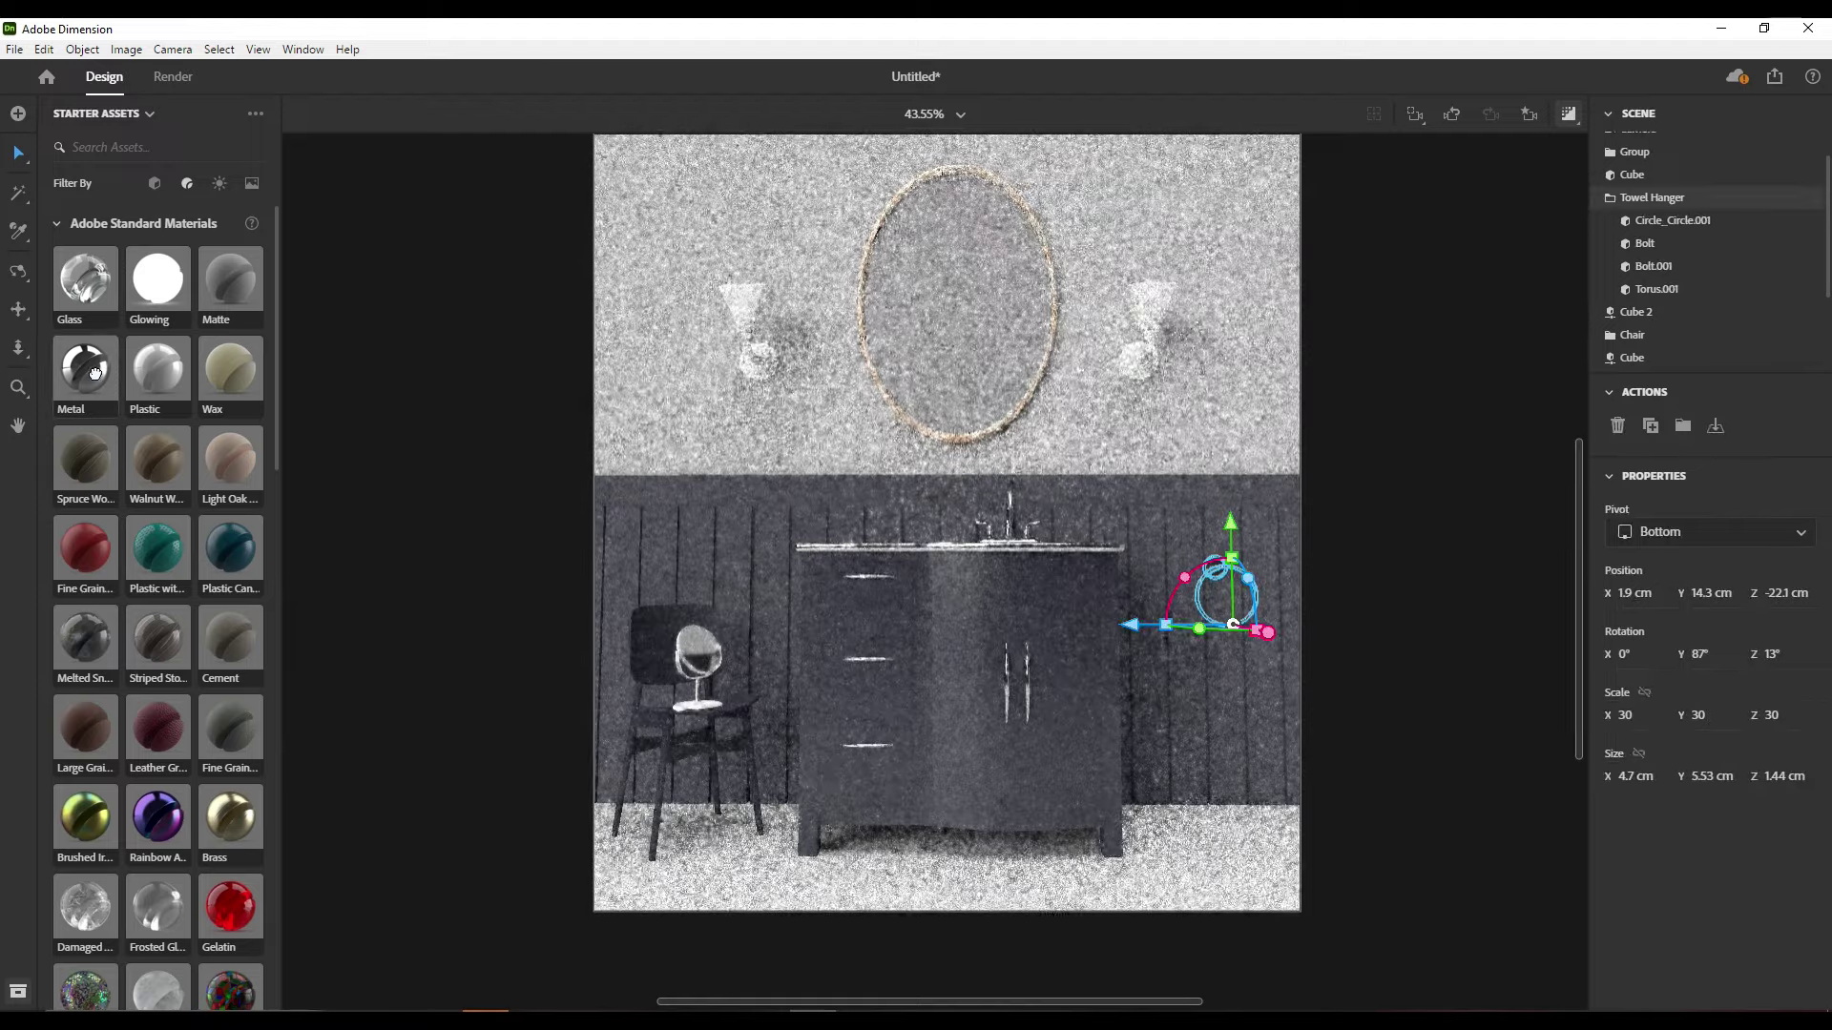
Pick out the right wall lamp's joint piece and give it a Brass material
{"action": "left_click", "coordinate": [1470, 421]}
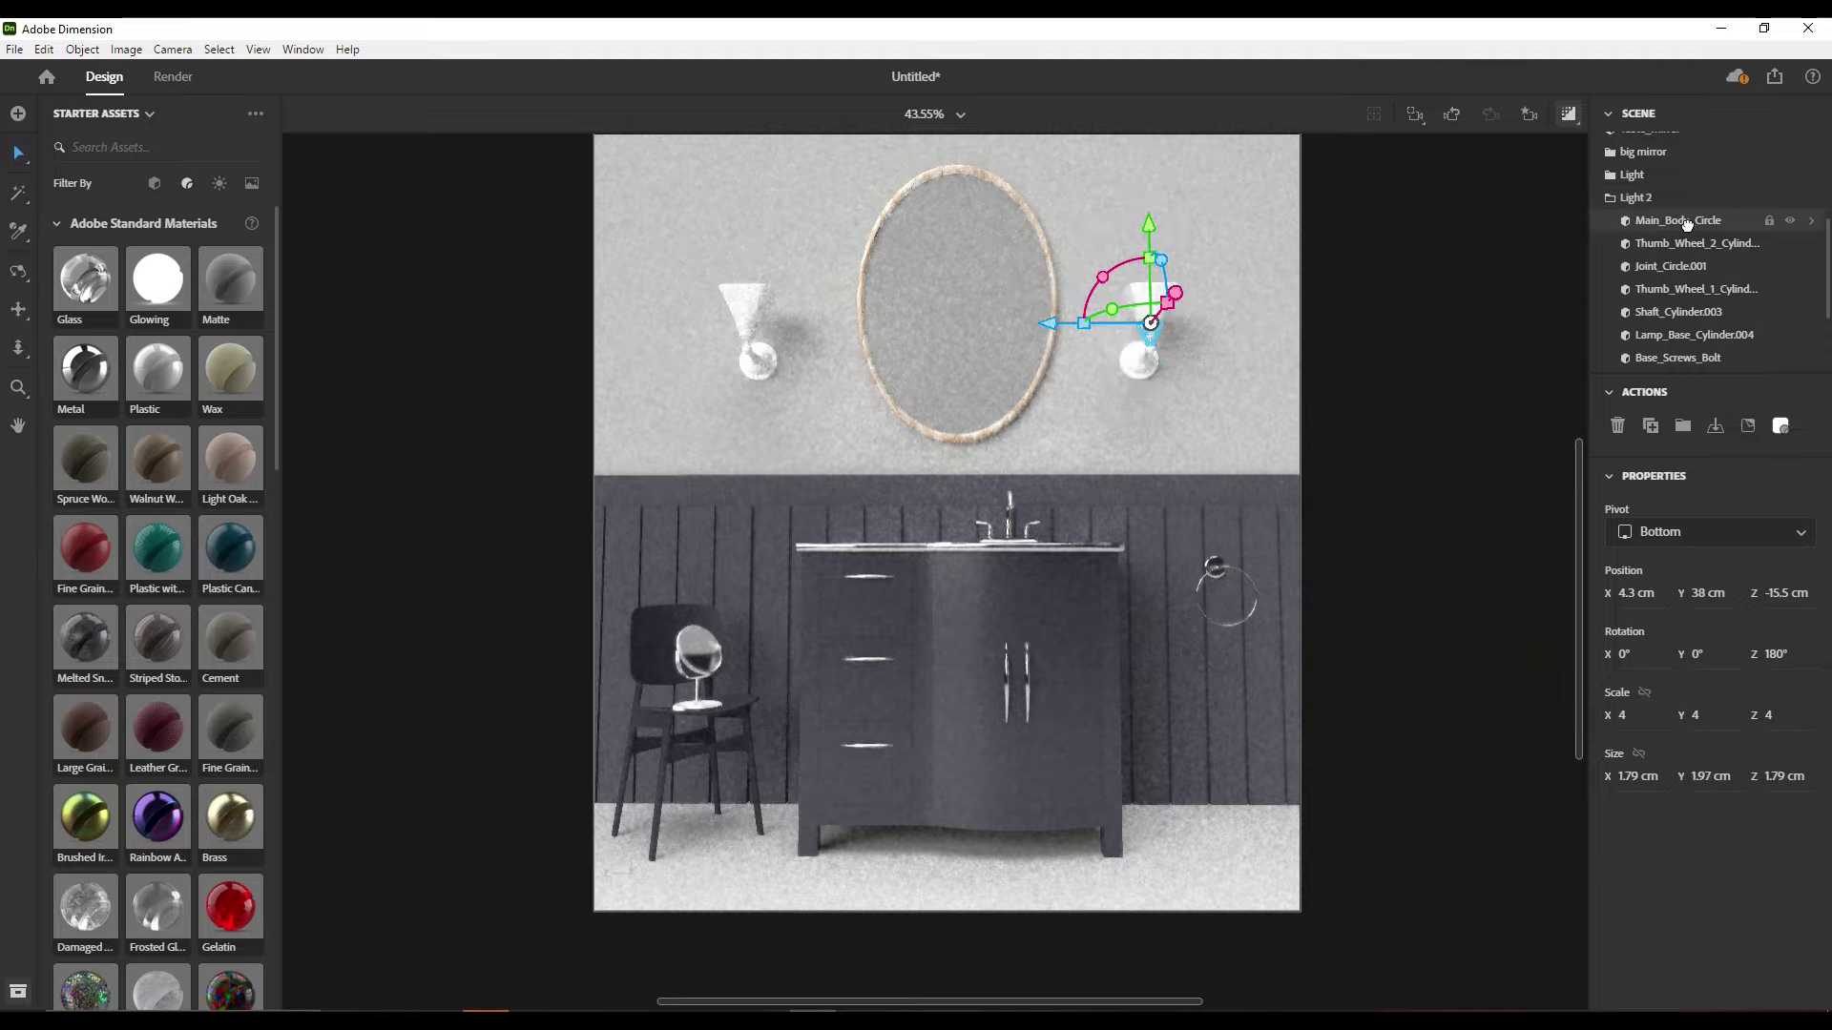
{"action": "left_click", "coordinate": [1148, 337]}
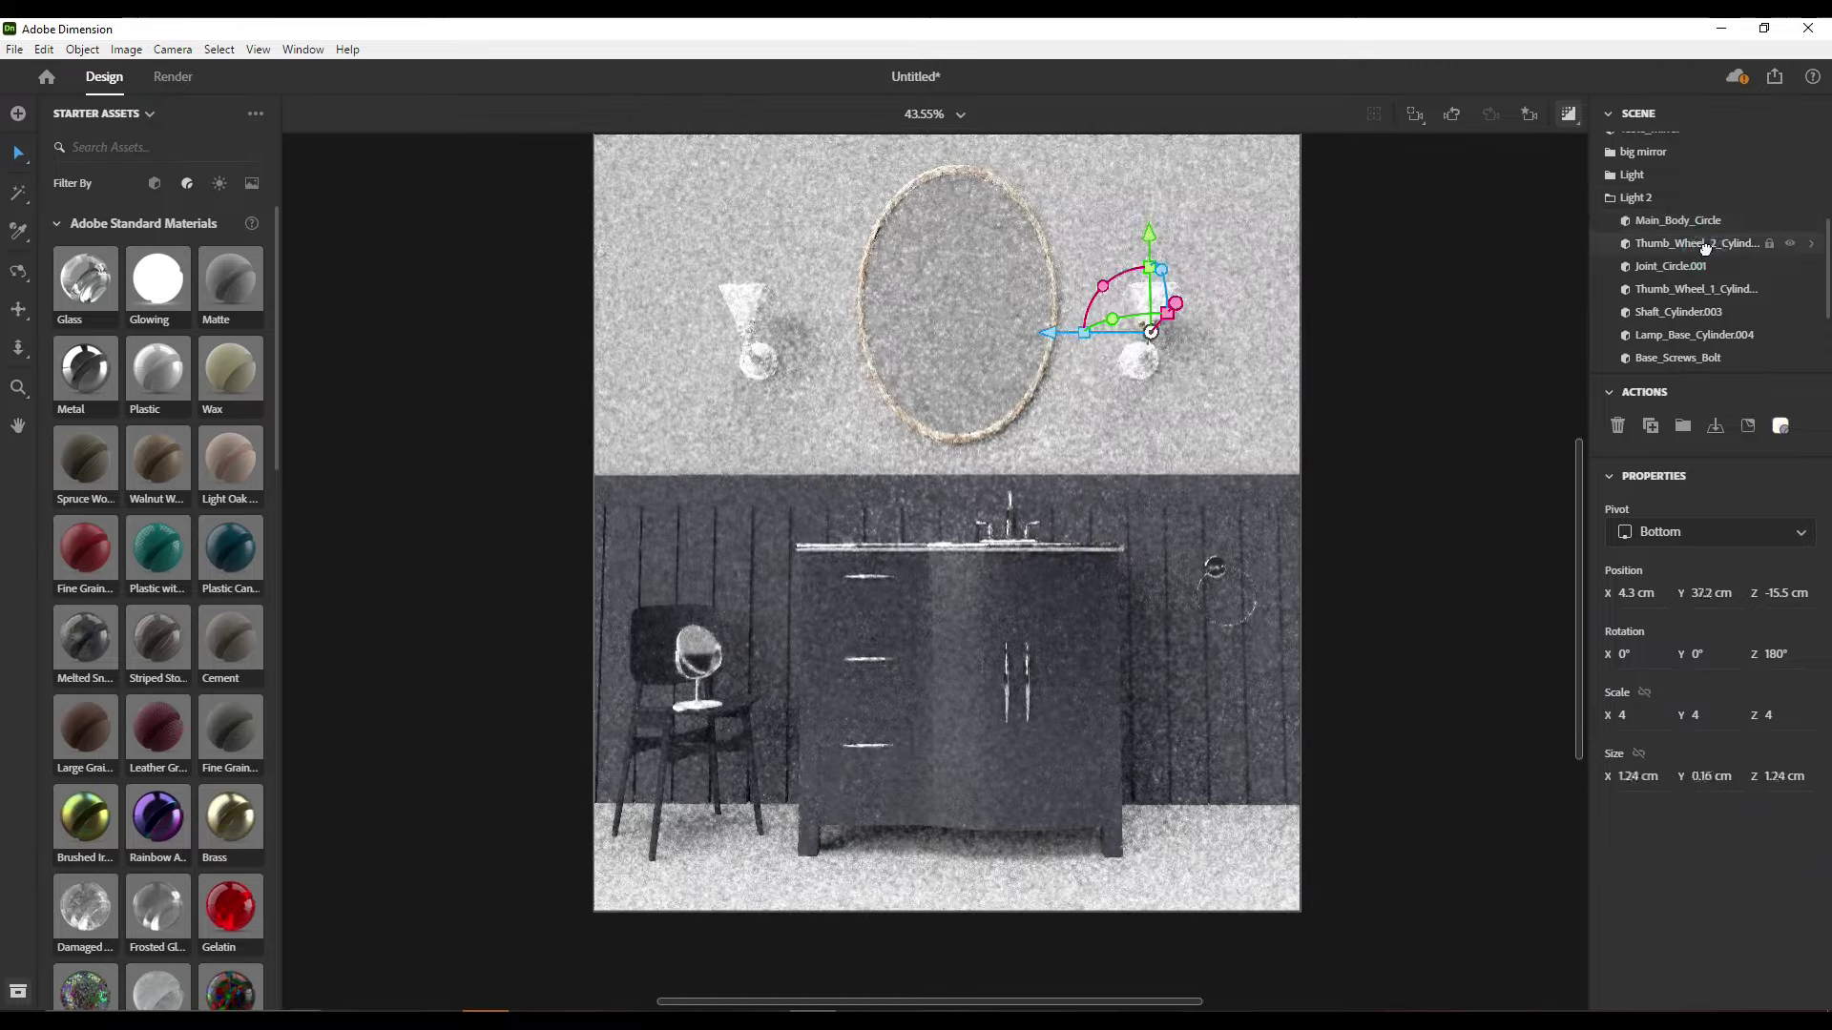
{"action": "left_click", "coordinate": [220, 818]}
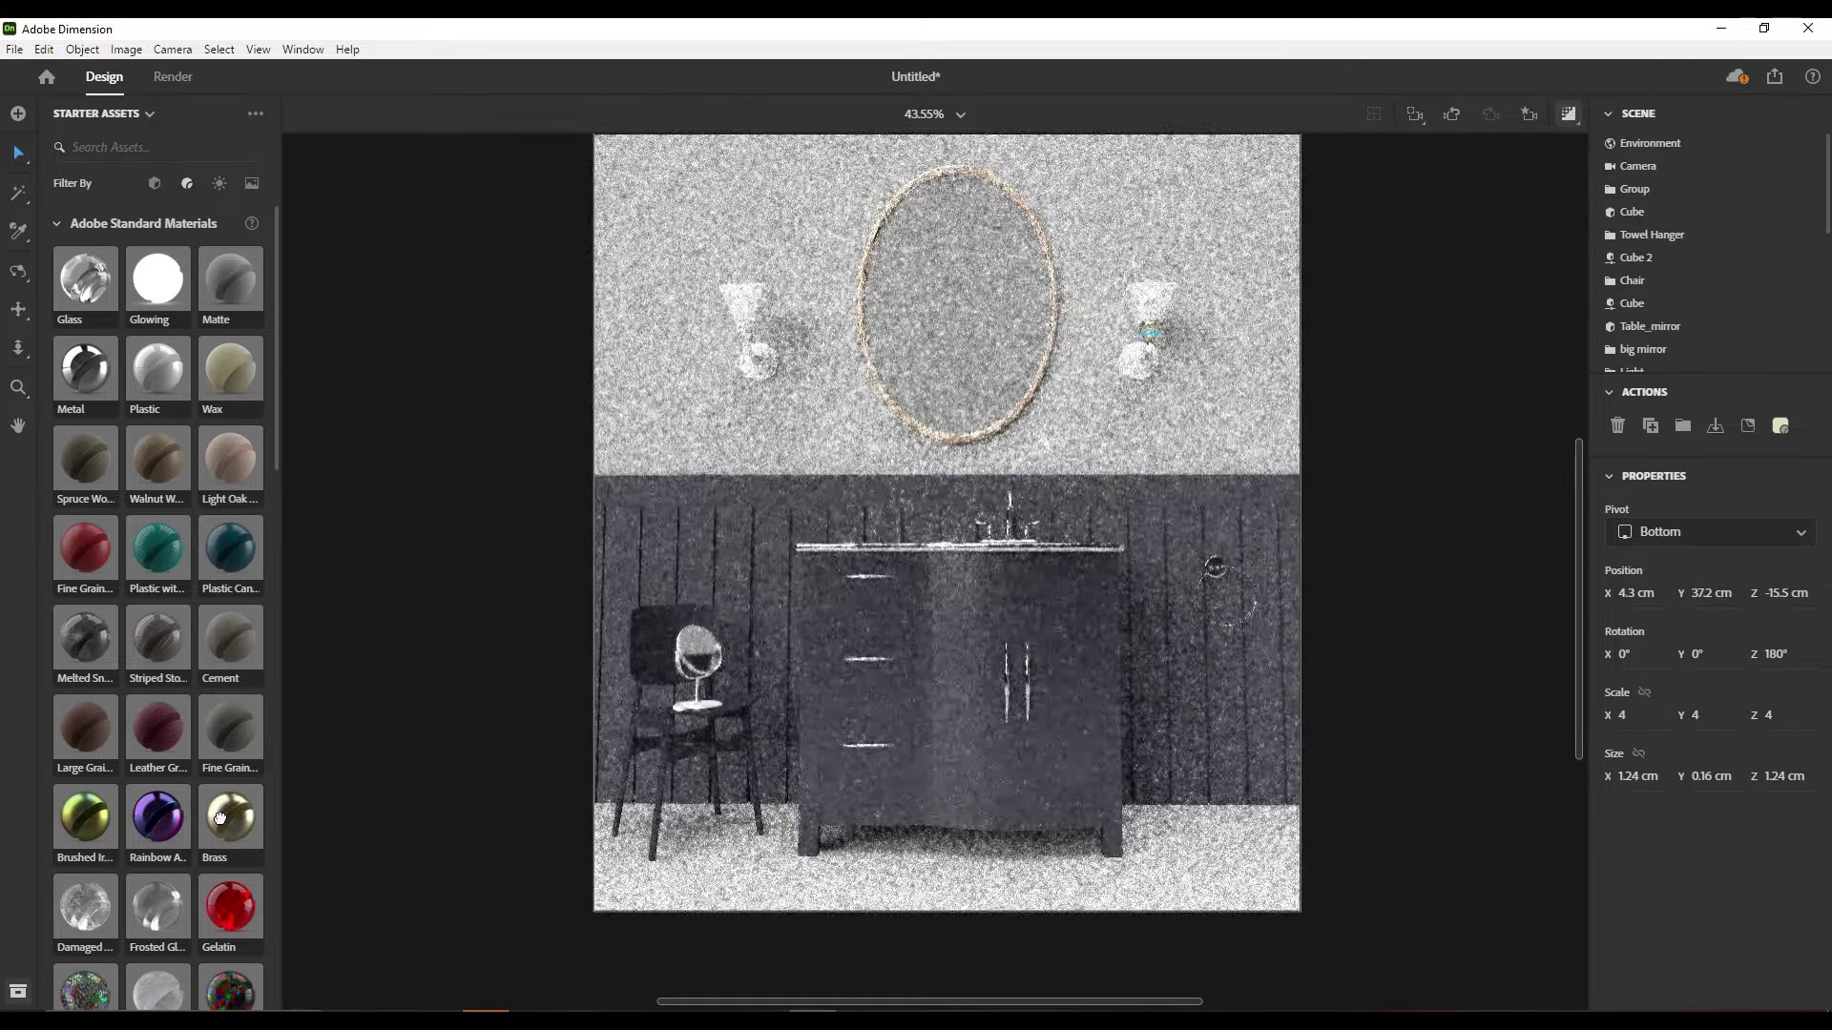
{"action": "left_click", "coordinate": [1142, 368]}
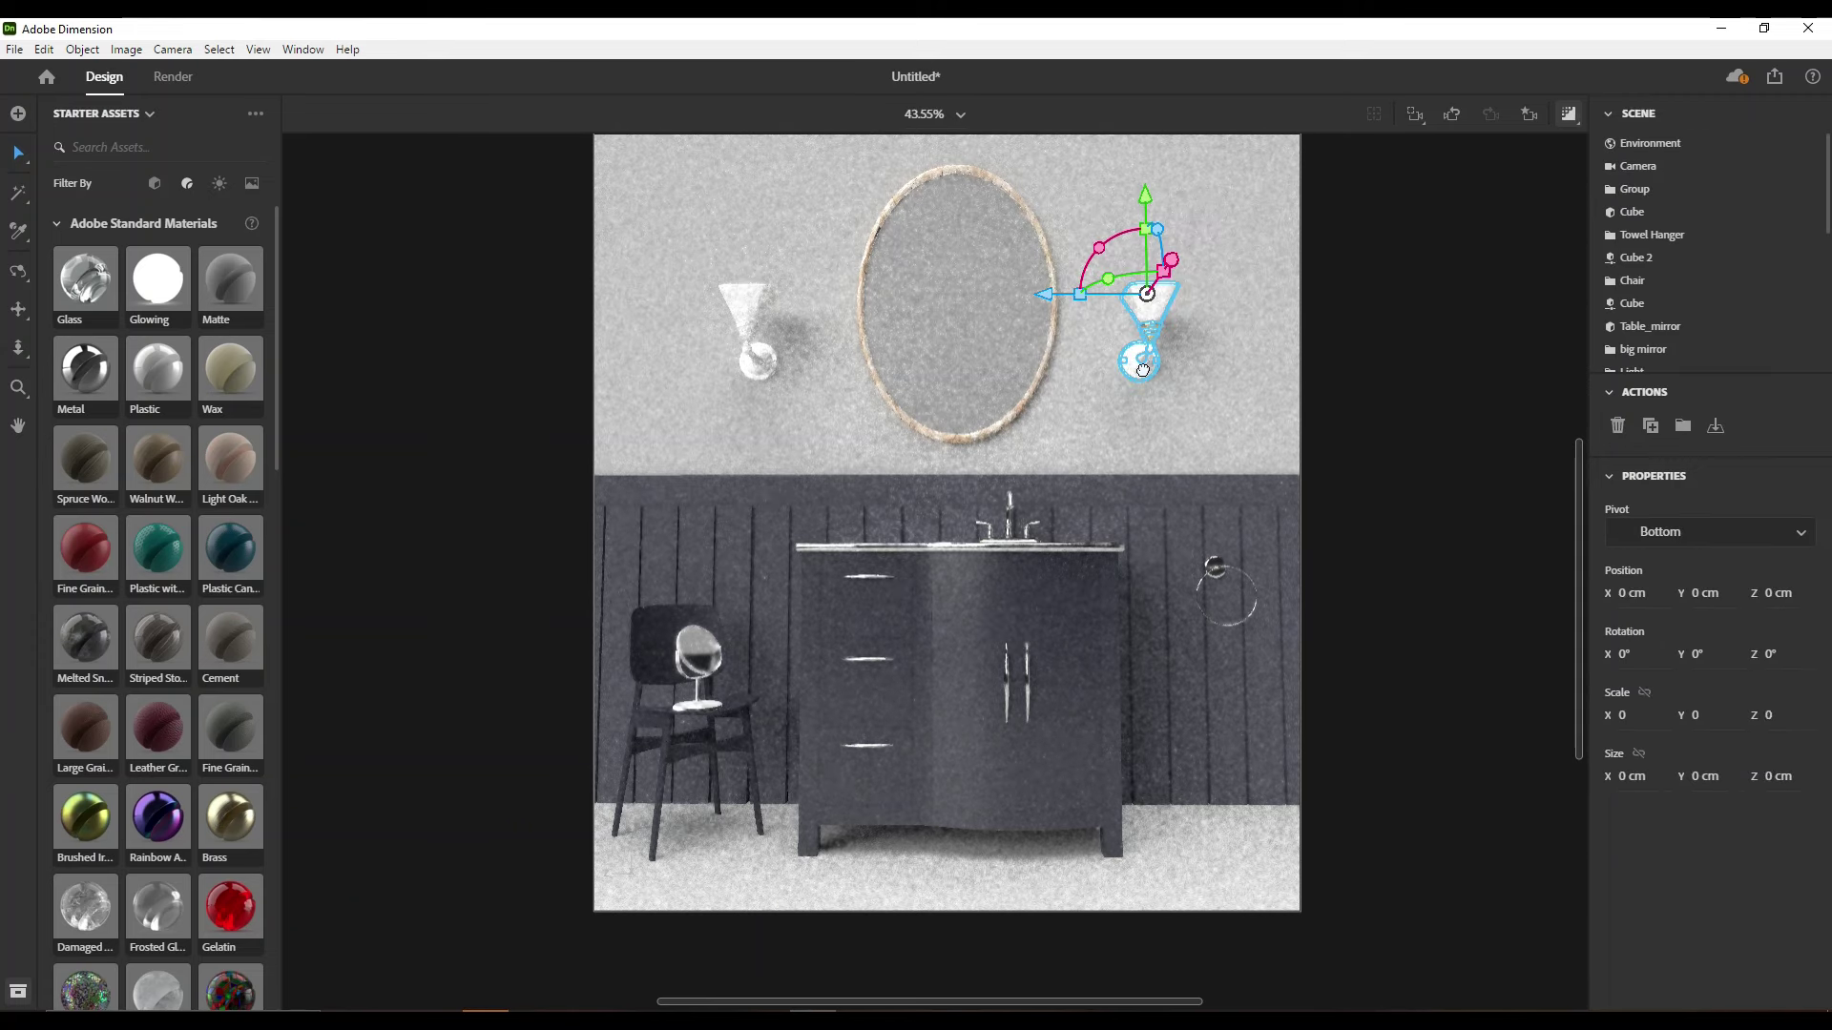
{"action": "left_click", "coordinate": [1478, 426]}
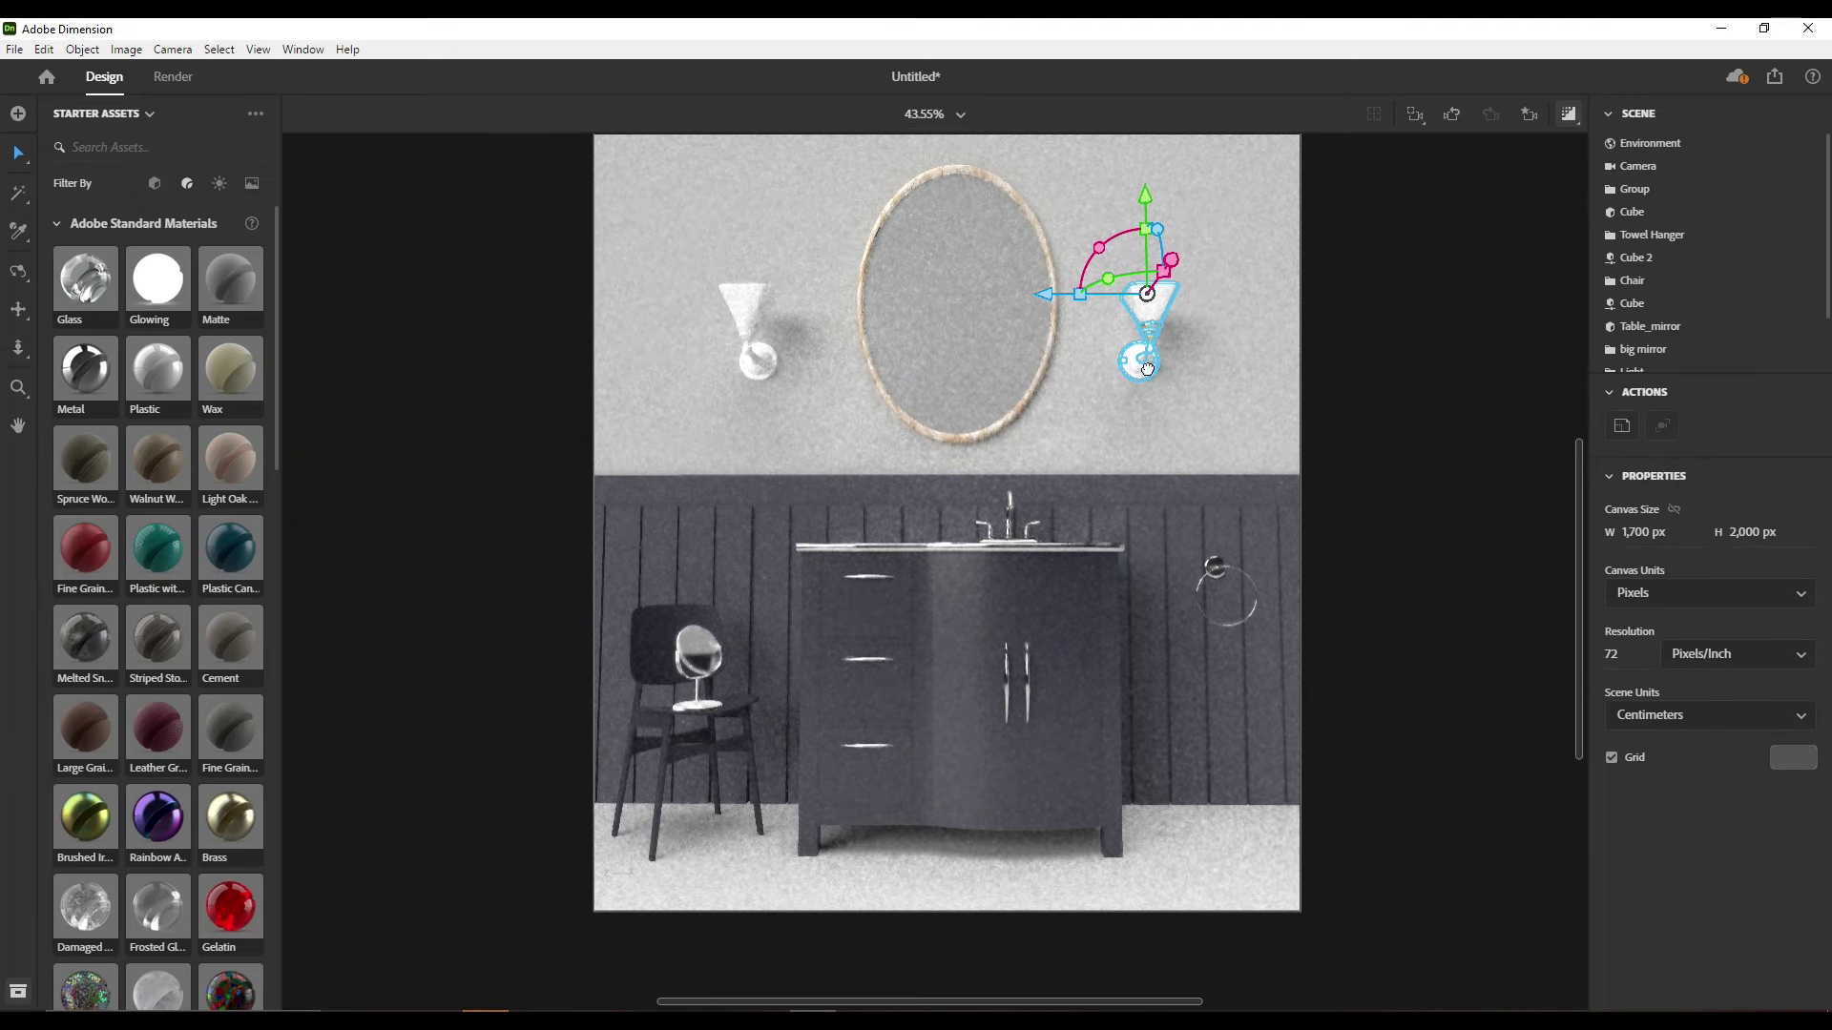
{"action": "left_click", "coordinate": [1704, 268]}
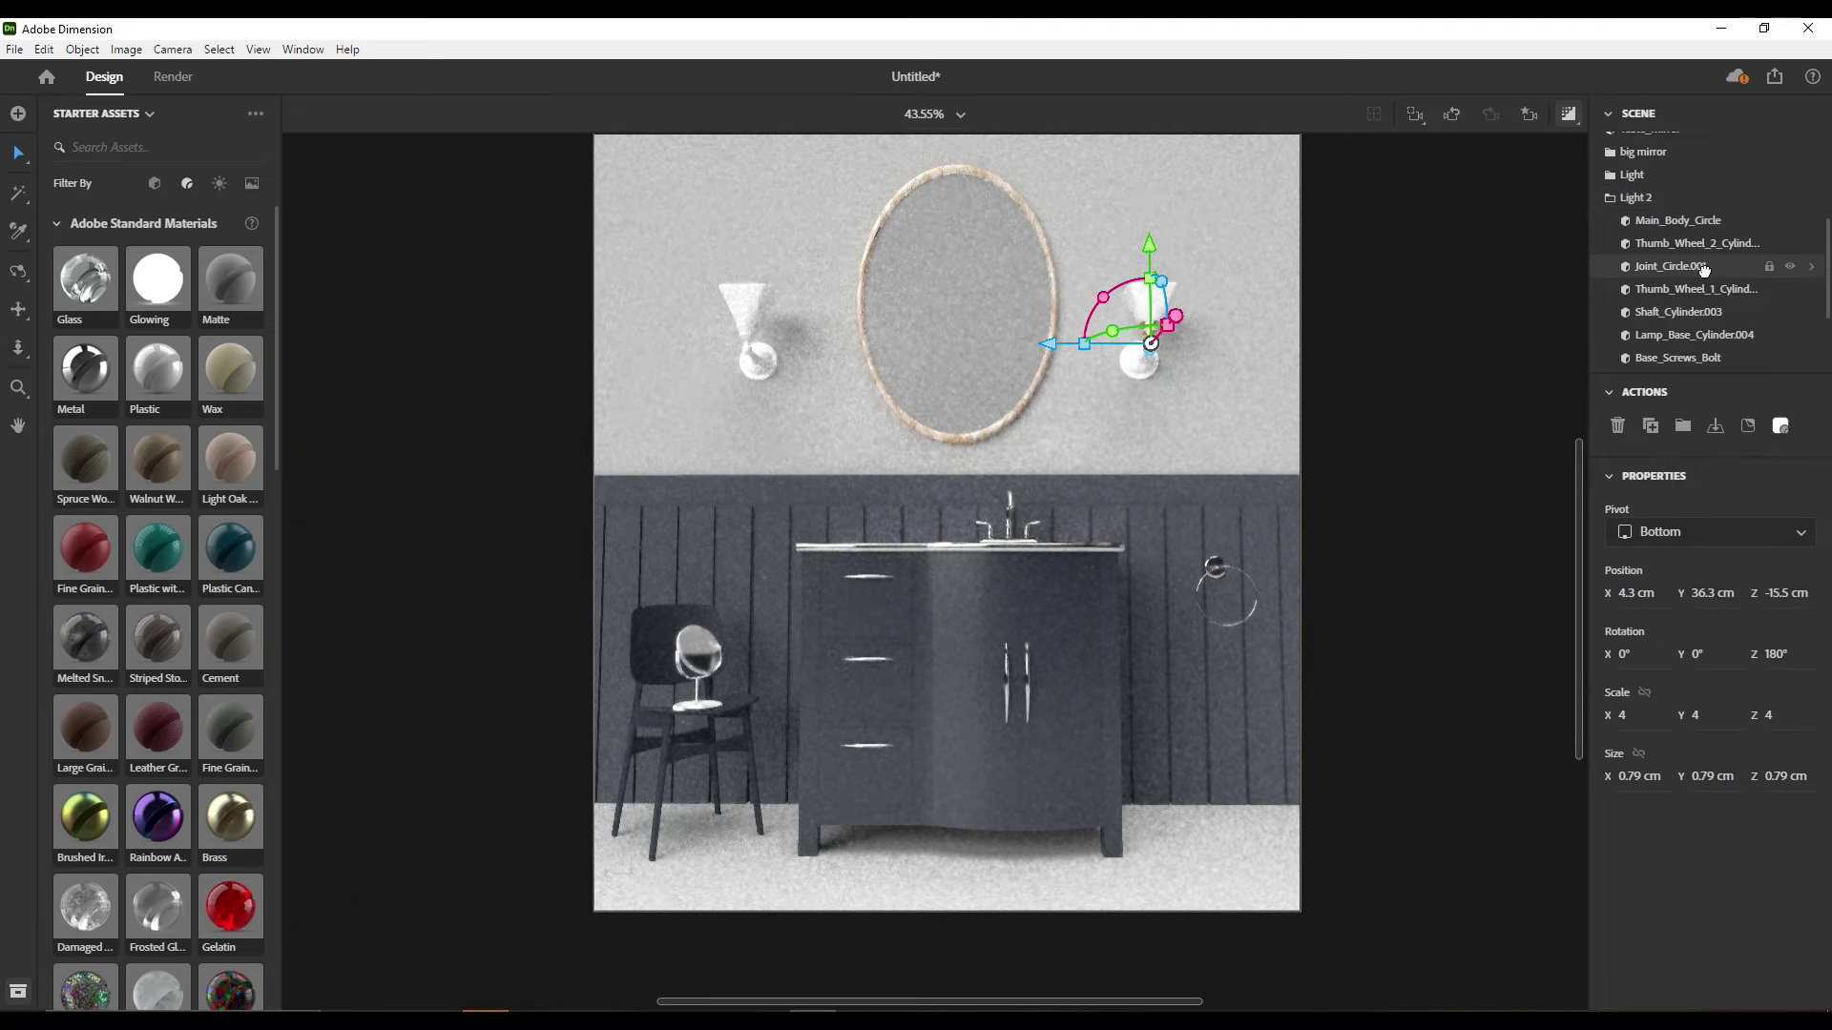
{"action": "left_click", "coordinate": [218, 807]}
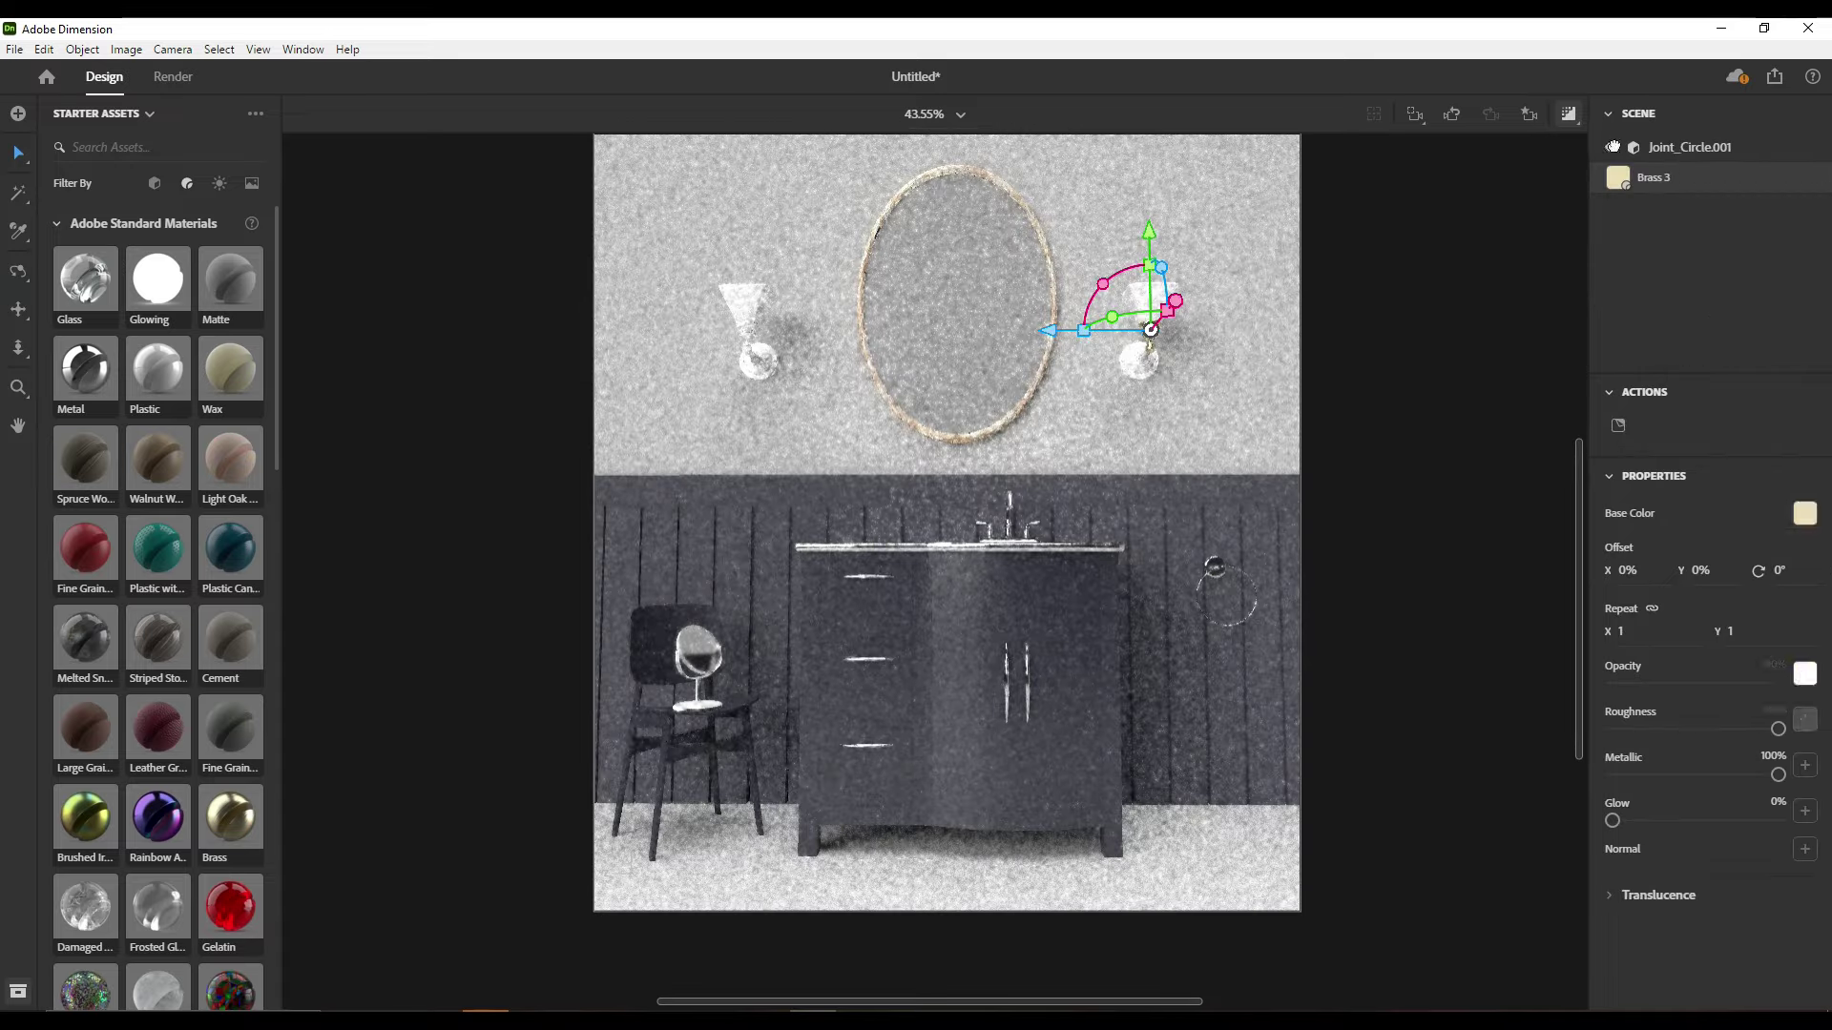
Inspect the lamp's shaft, base screws and pin, opening the pin's brass material
{"action": "left_click", "coordinate": [1612, 146]}
{"action": "scroll", "coordinate": [1673, 302], "scroll_direction": "down", "scroll_amount": 3}
{"action": "left_click", "coordinate": [1725, 319]}
{"action": "left_click", "coordinate": [1679, 364]}
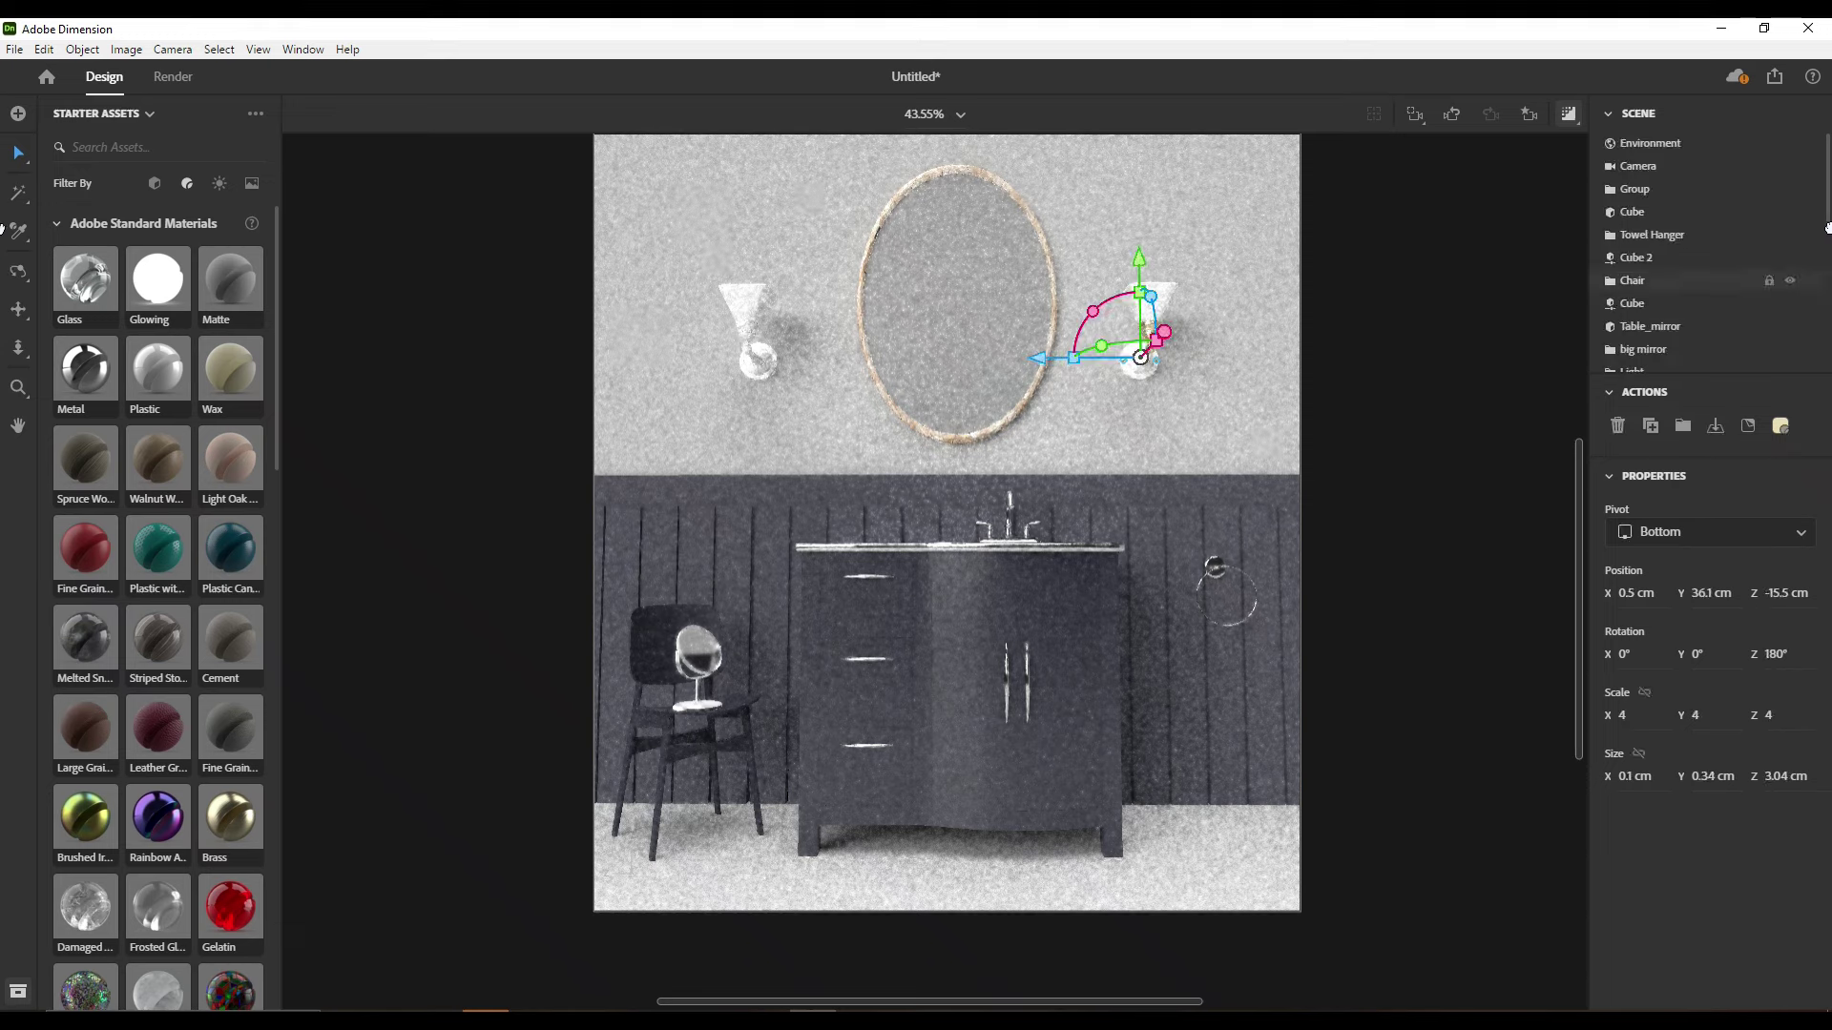
{"action": "left_click", "coordinate": [1695, 326]}
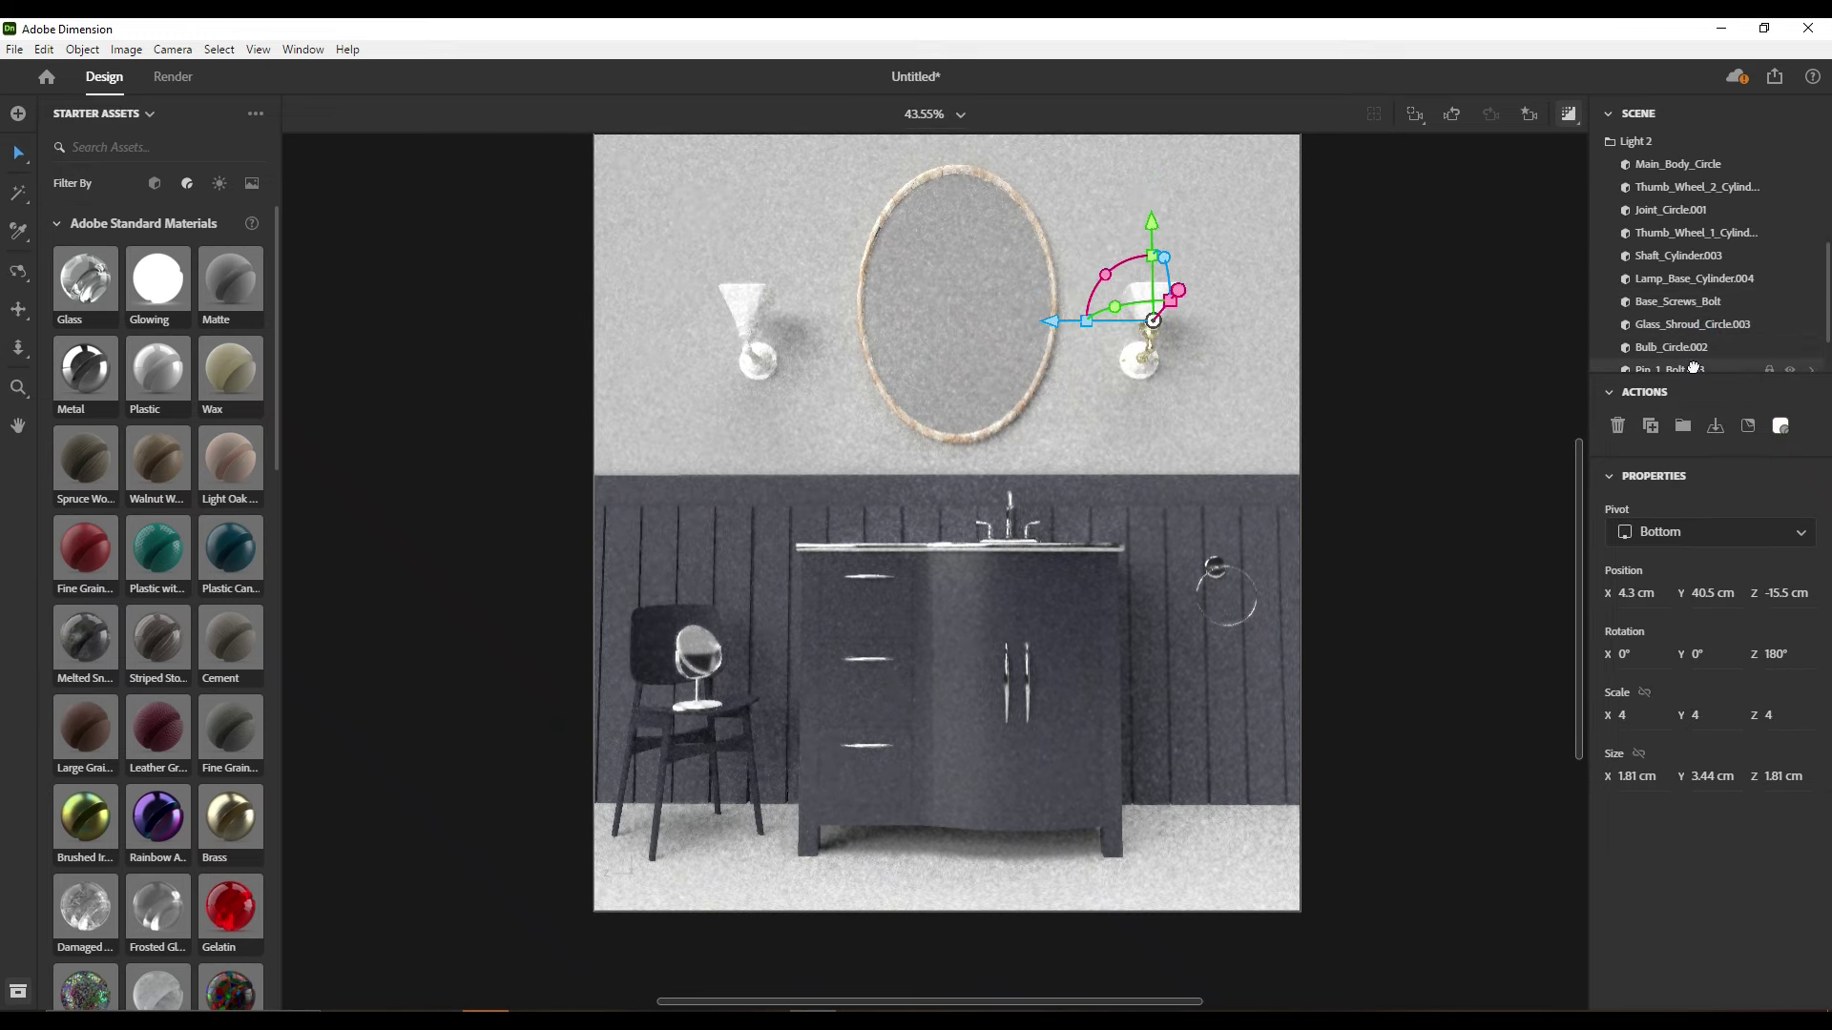
{"action": "scroll", "coordinate": [1690, 322], "scroll_direction": "down", "scroll_amount": 2}
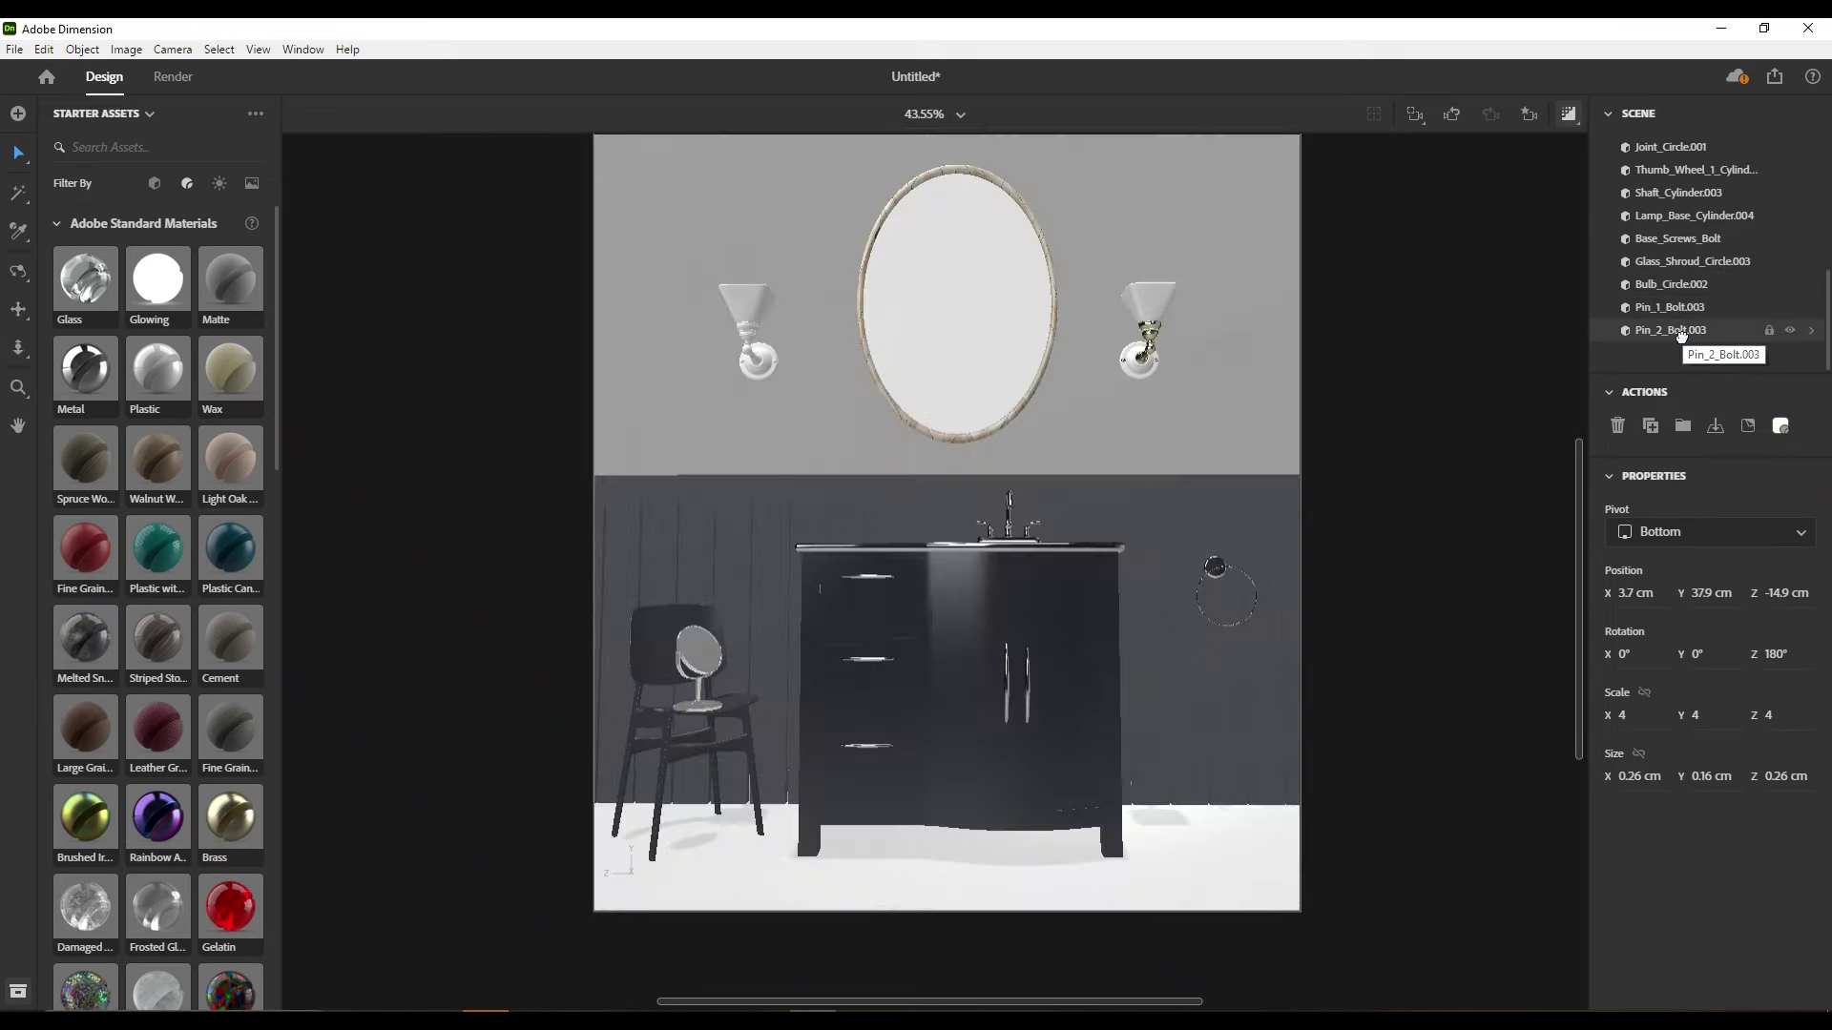
{"action": "double_click", "coordinate": [1673, 331]}
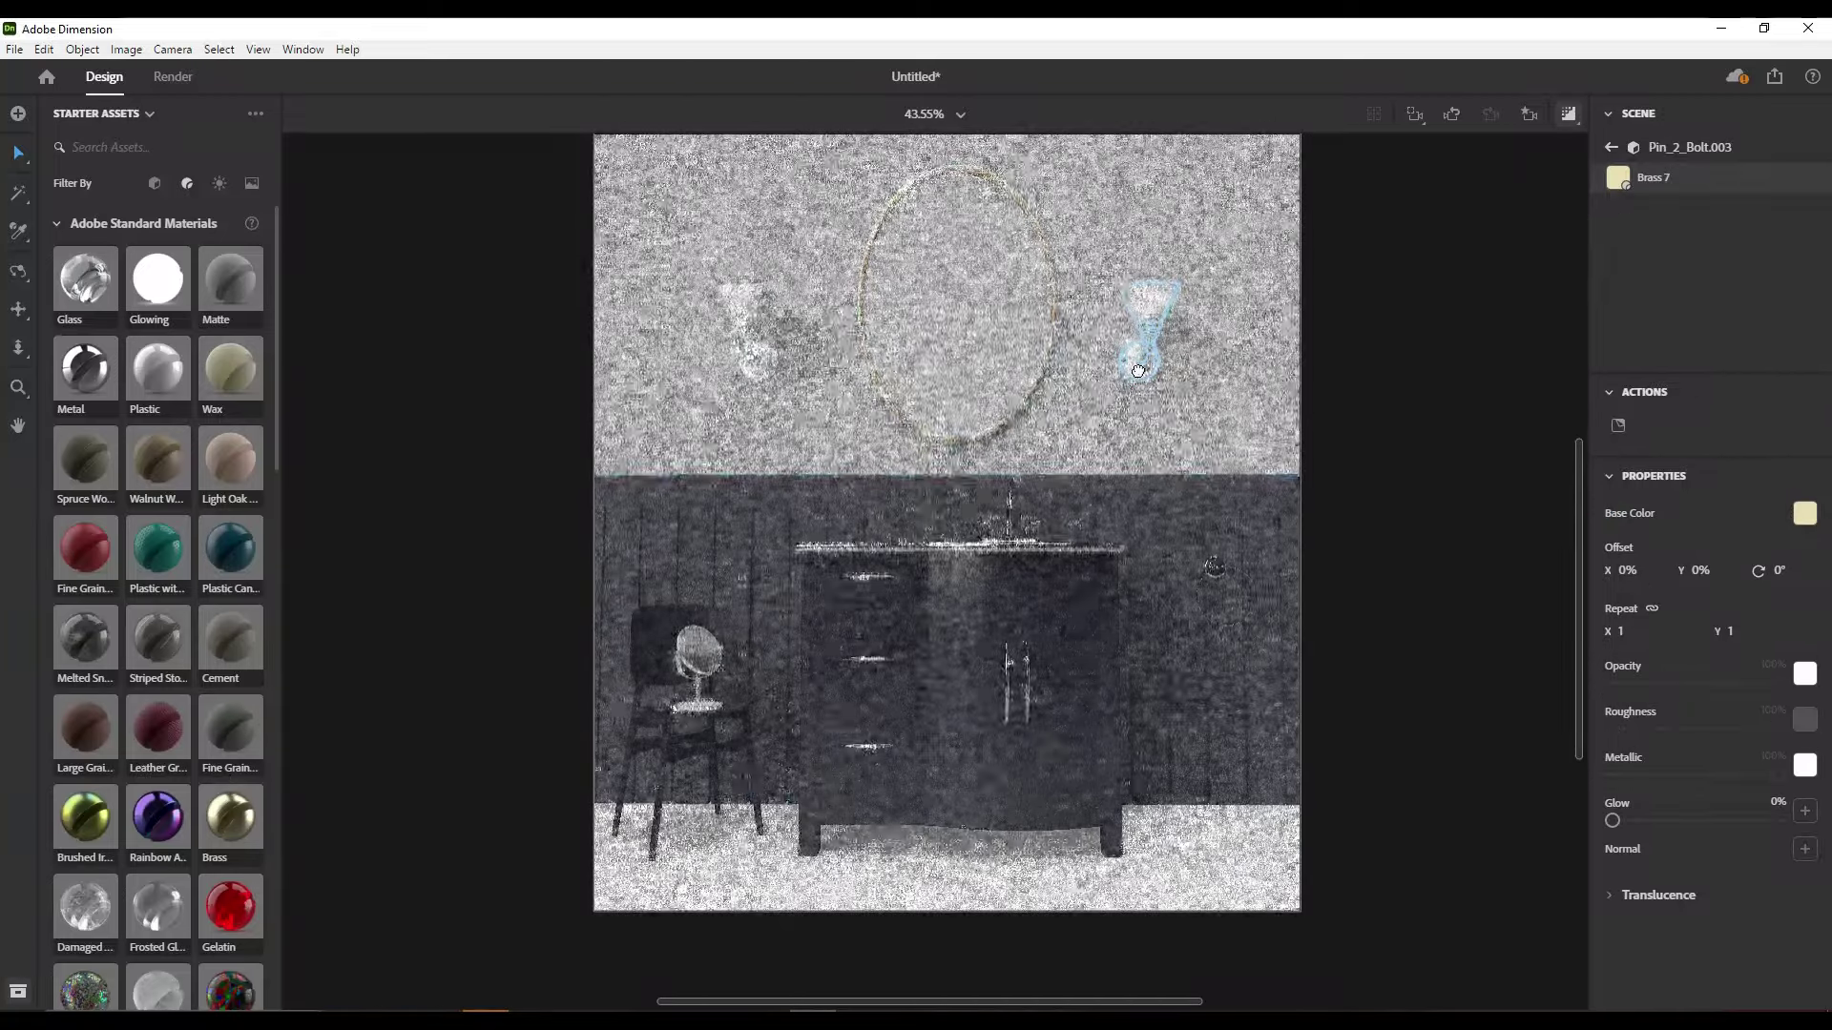
{"action": "left_click_drag", "start_coordinate": [1825, 167], "coordinate": [1825, 296]}
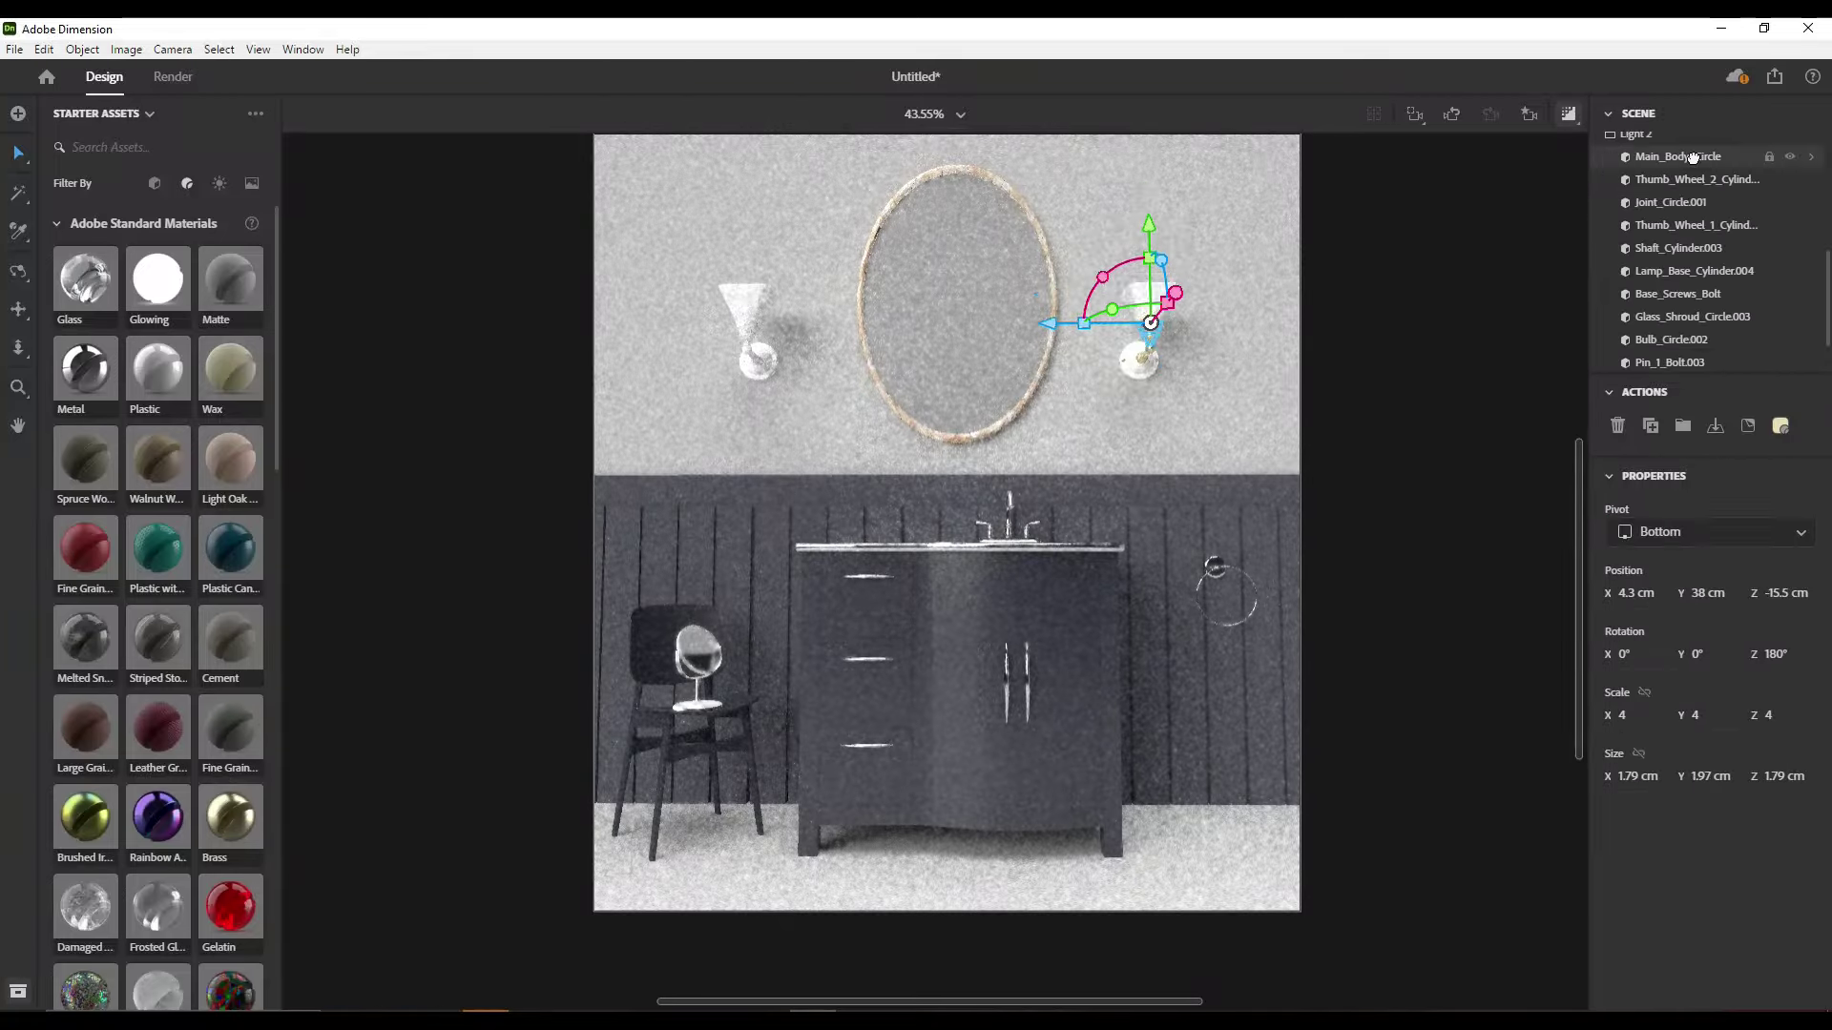
Check the lamp base's material, then select the shade Glass_Shroud_Circle.003
{"action": "left_click", "coordinate": [1692, 203]}
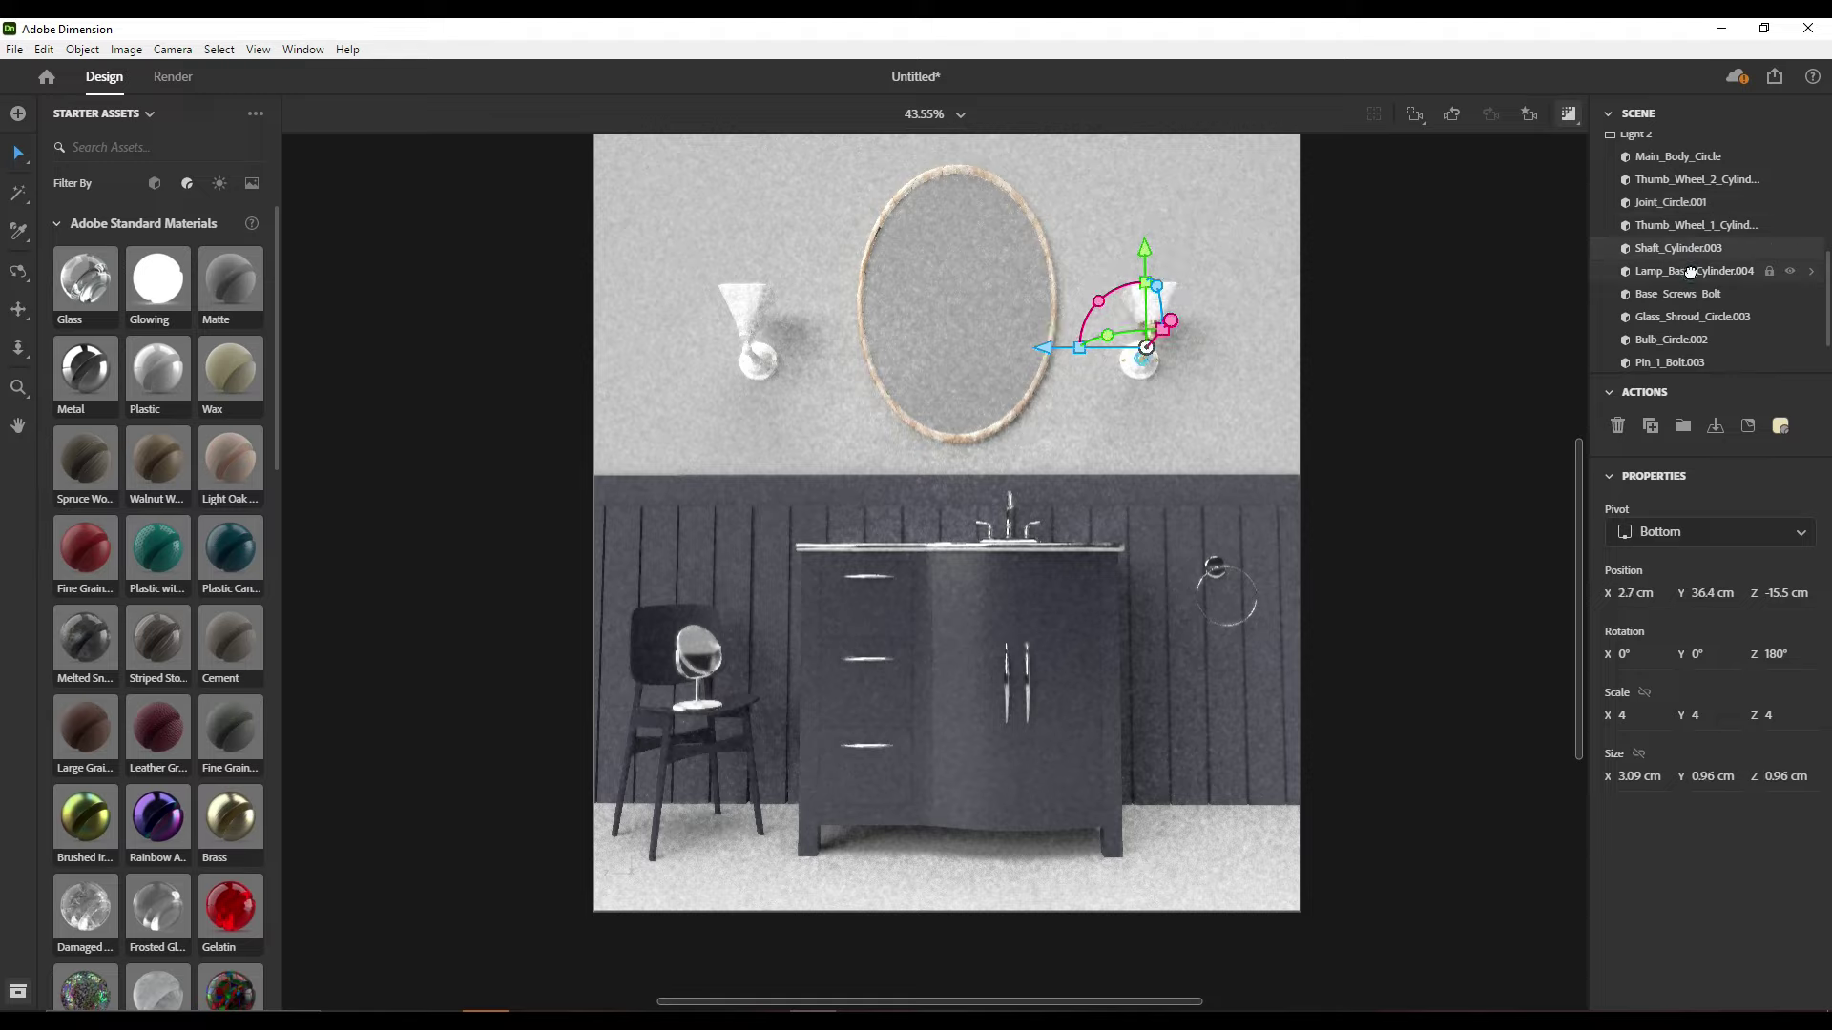
{"action": "double_click", "coordinate": [1704, 271]}
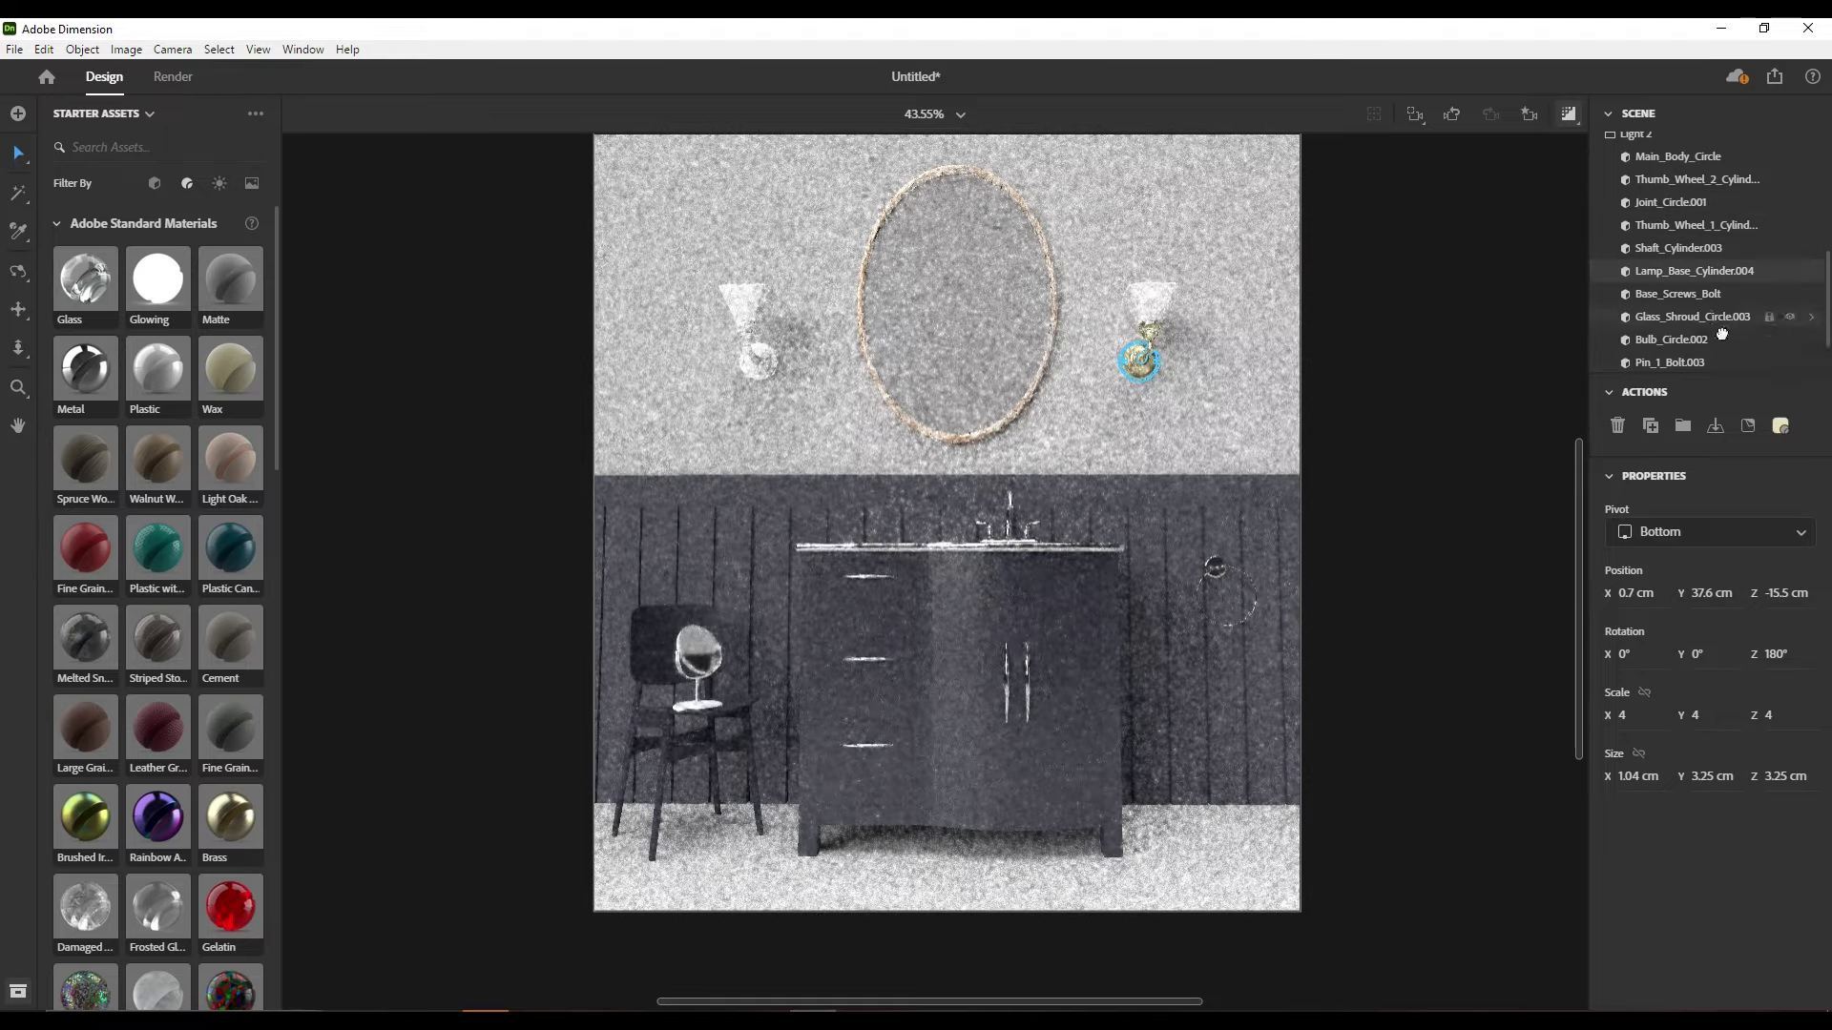
{"action": "left_click", "coordinate": [1610, 148]}
{"action": "scroll", "coordinate": [1717, 267], "scroll_direction": "down", "scroll_amount": 5}
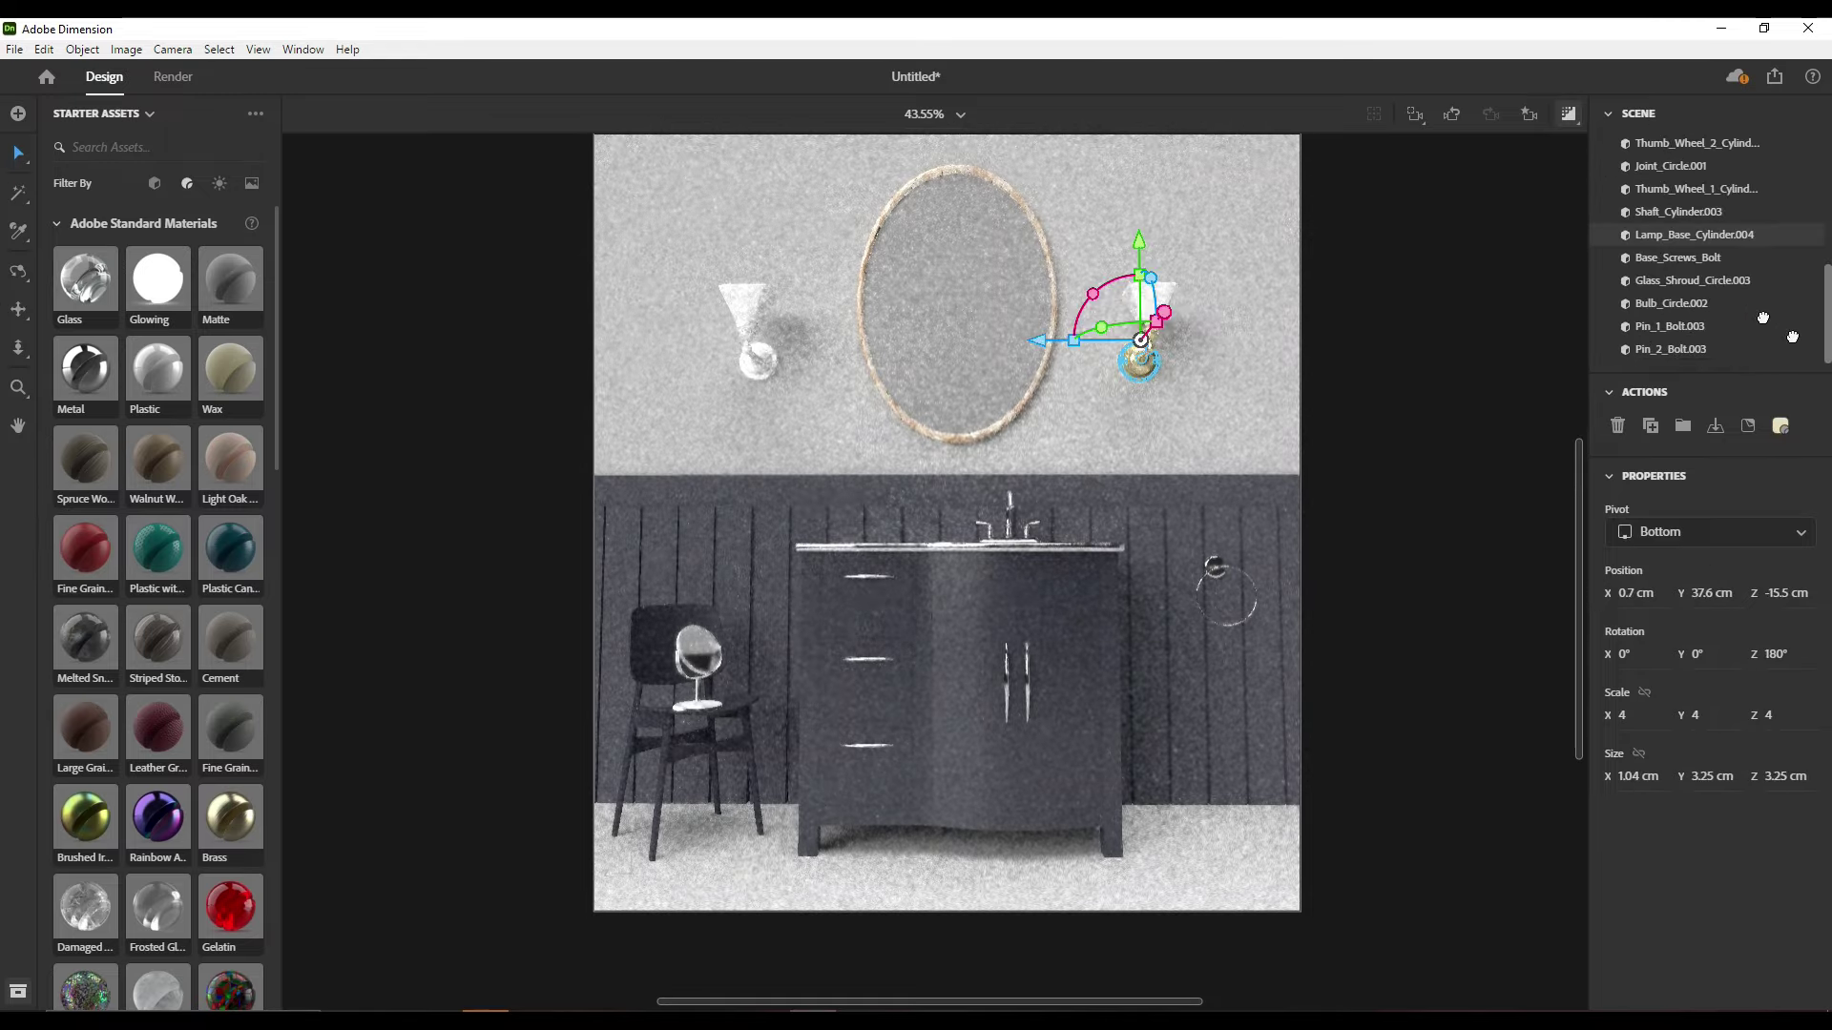
{"action": "left_click", "coordinate": [1749, 280]}
{"action": "scroll", "coordinate": [190, 796], "scroll_direction": "down", "scroll_amount": 3}
Make the right lamp's shade orange Frosted Glass with 89% roughness and 25% glow
{"action": "left_click", "coordinate": [158, 795]}
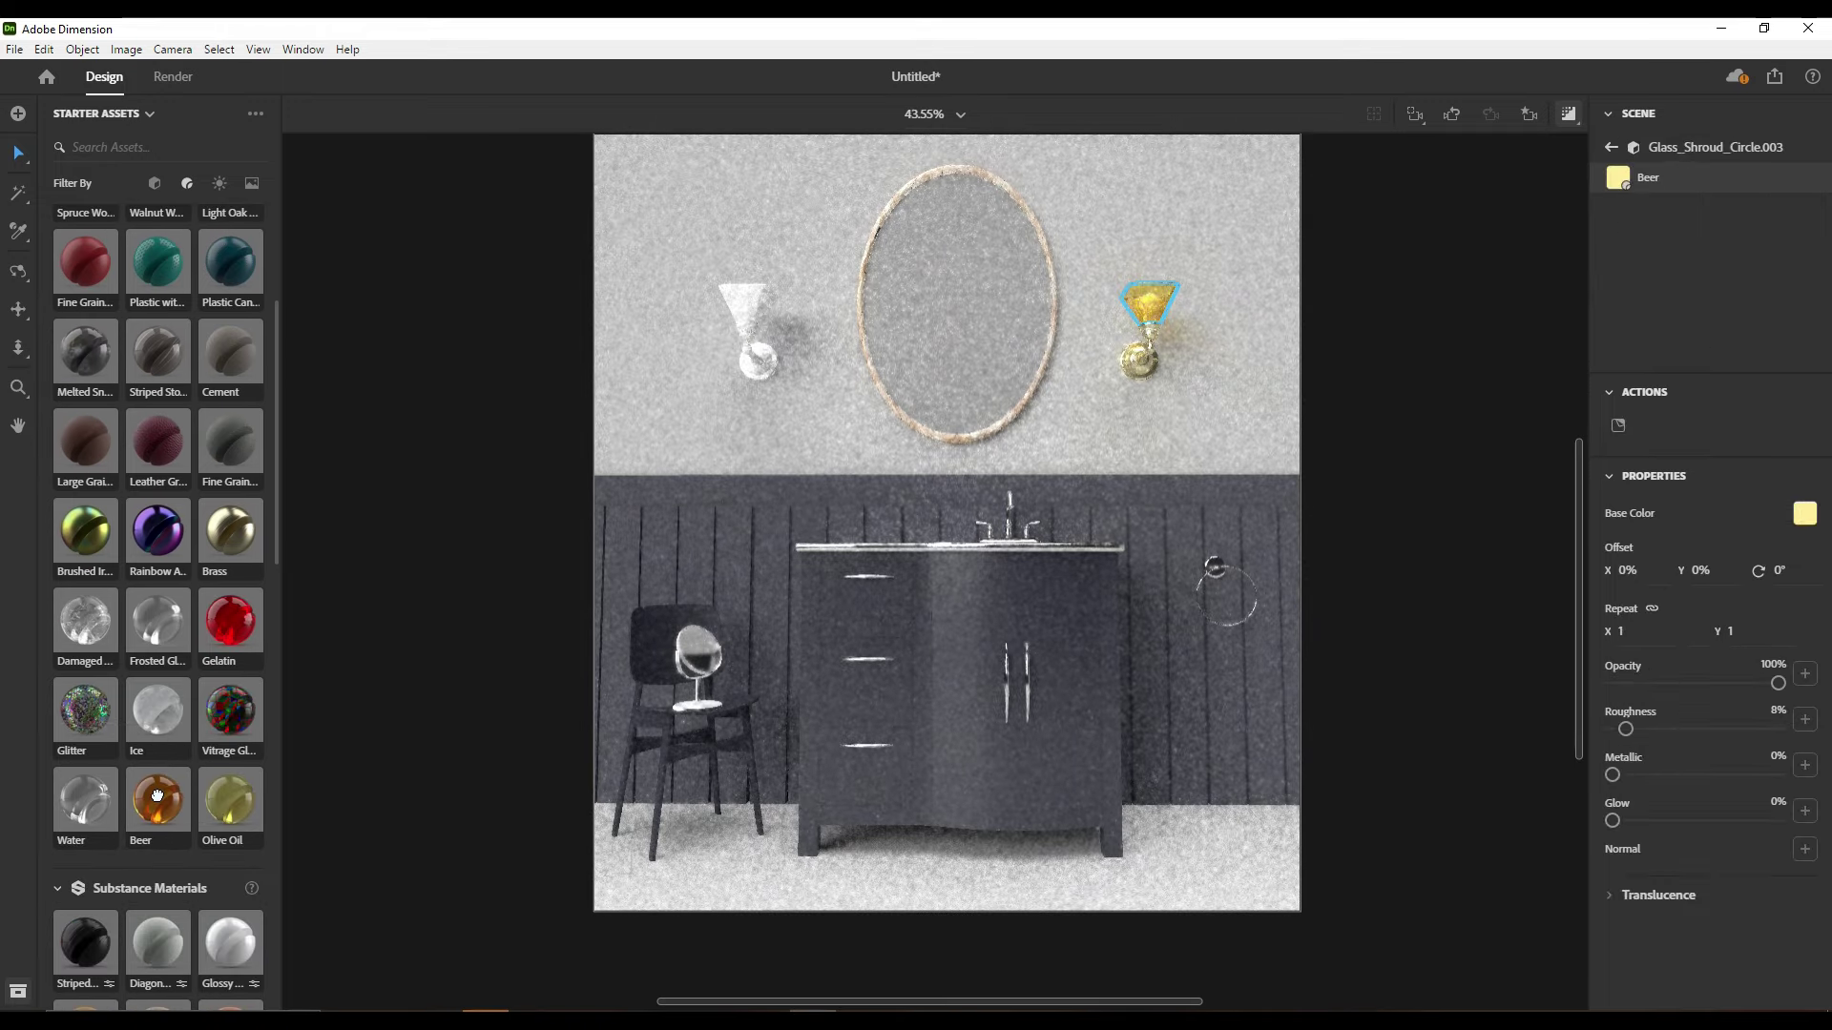
{"action": "left_click", "coordinate": [151, 632]}
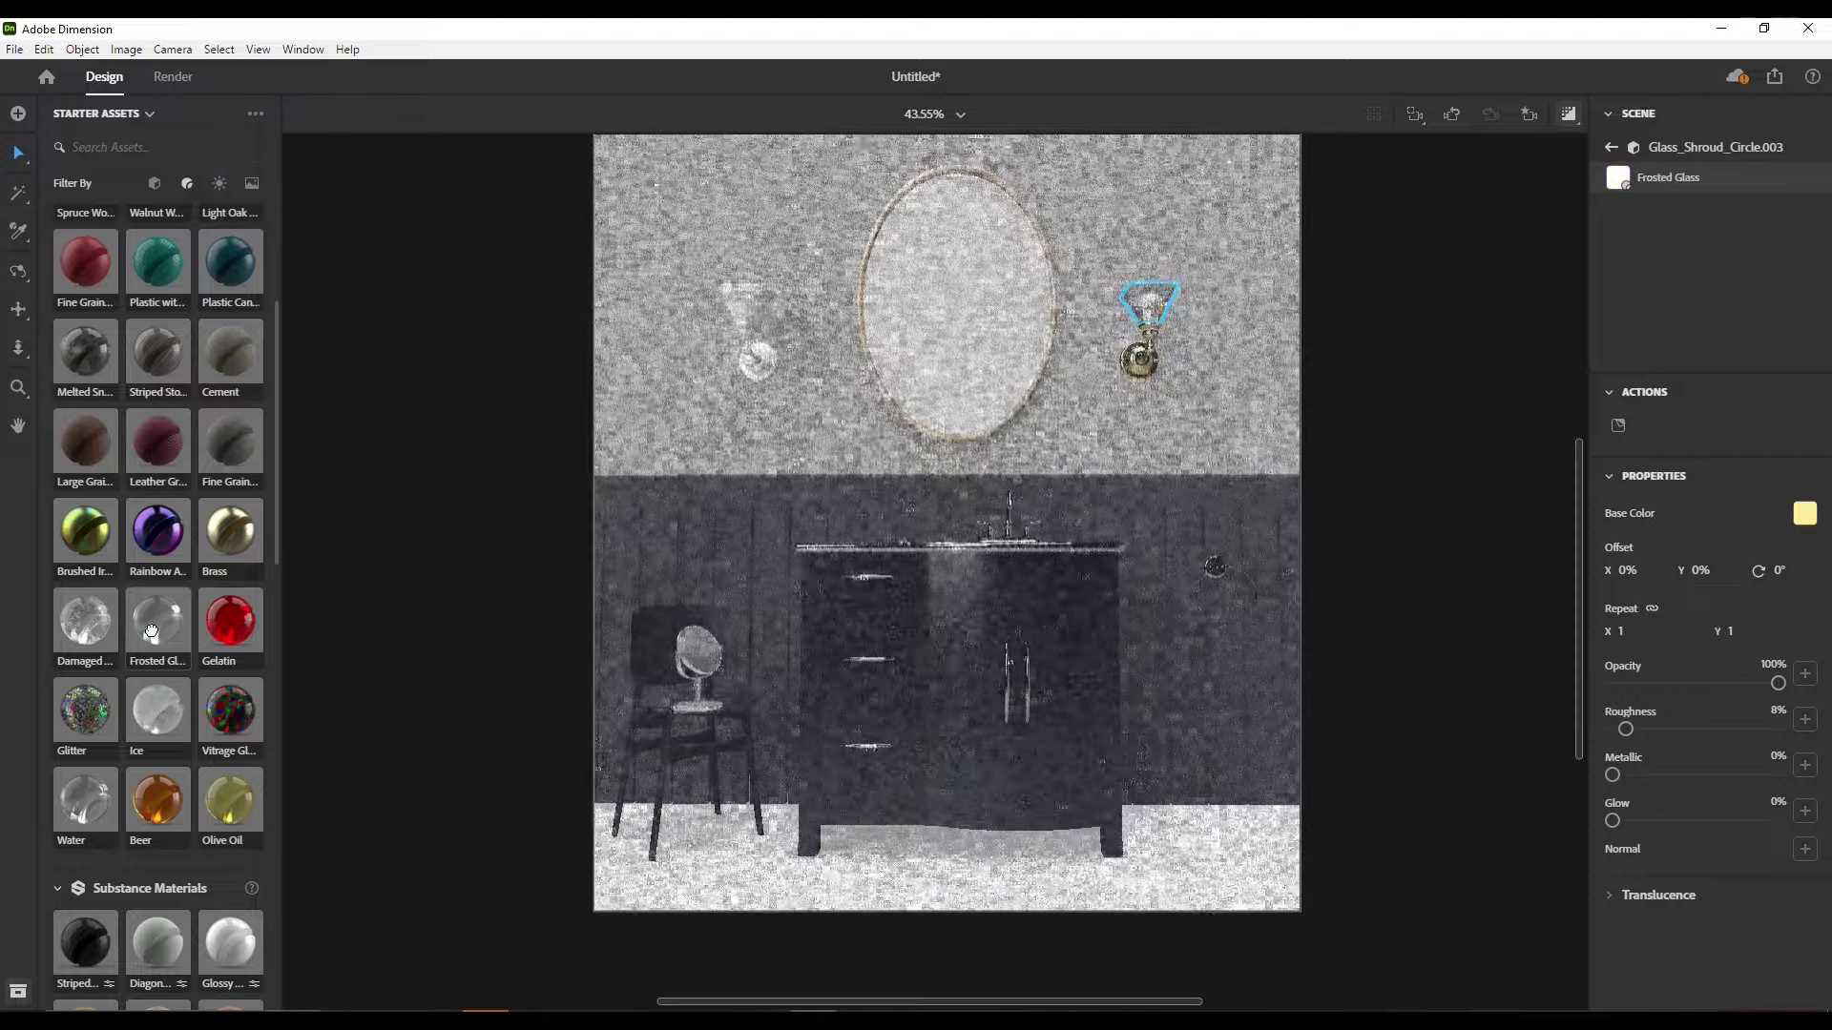
{"action": "left_click_drag", "start_coordinate": [1613, 729], "coordinate": [1760, 729]}
{"action": "left_click_drag", "start_coordinate": [1612, 821], "coordinate": [1670, 823]}
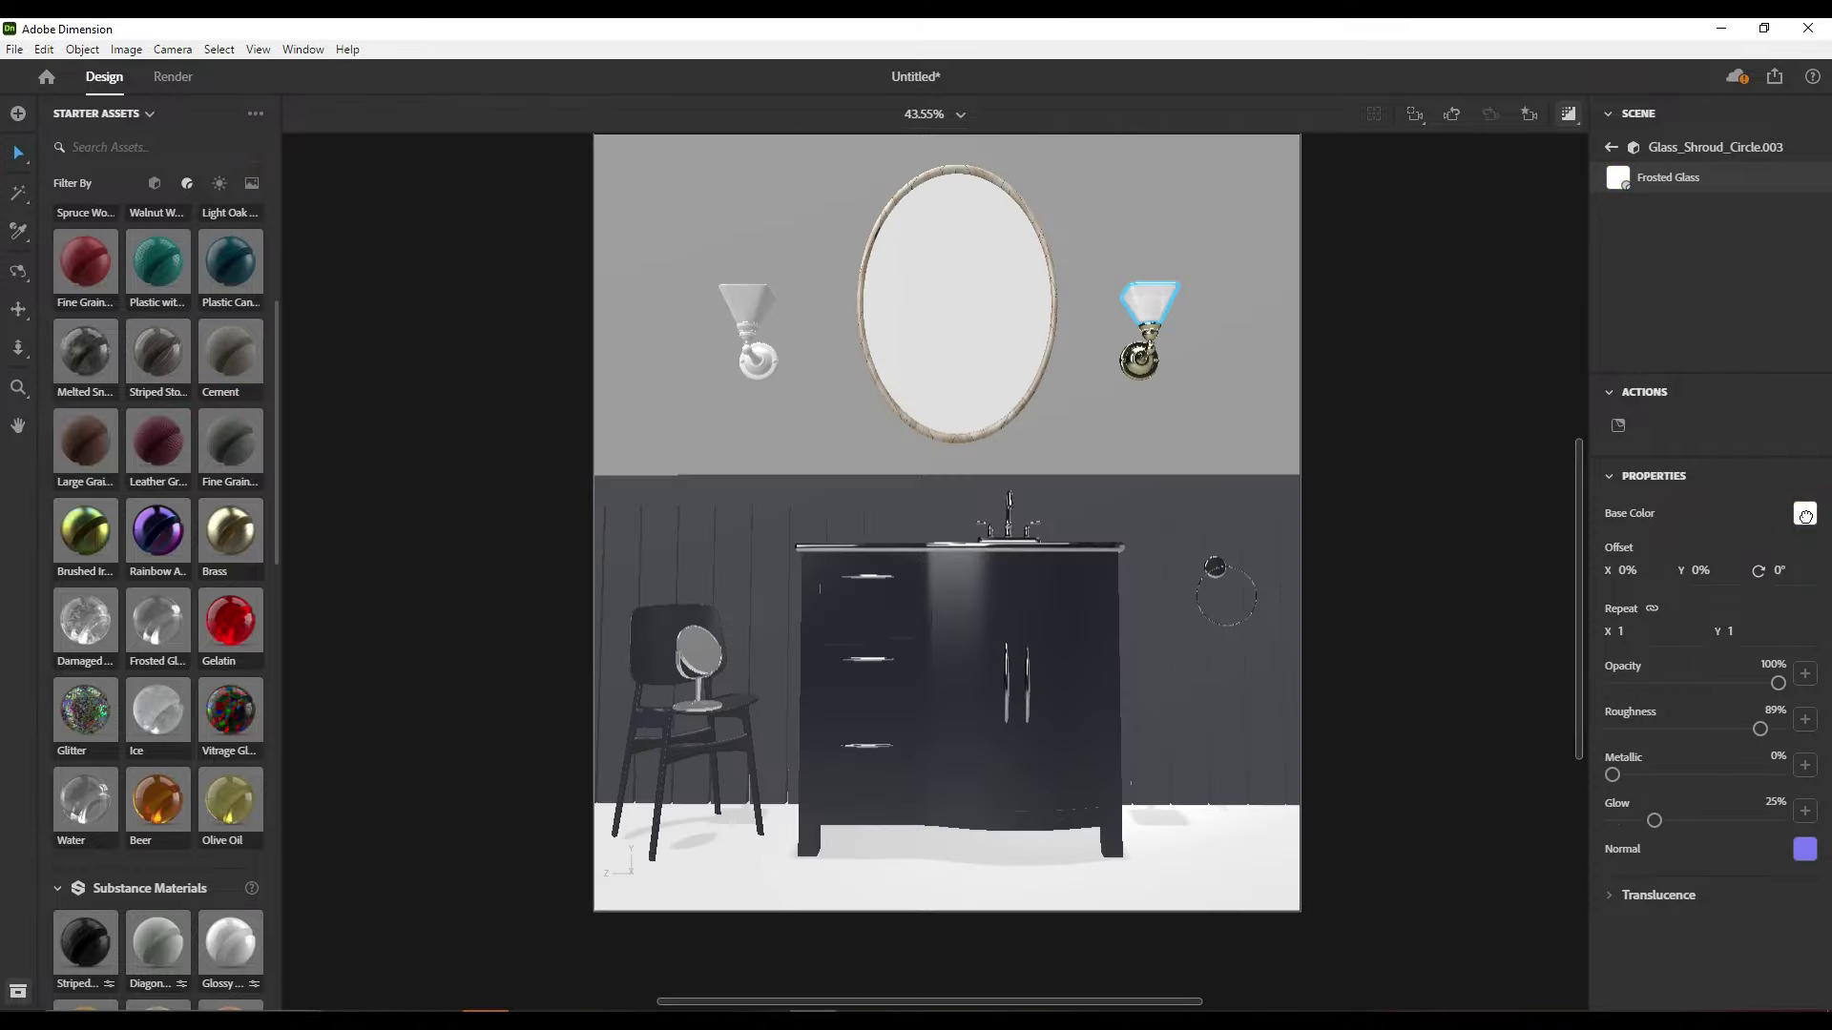
{"action": "left_click", "coordinate": [1805, 516]}
{"action": "left_click", "coordinate": [1558, 612]}
{"action": "left_click", "coordinate": [1708, 394]}
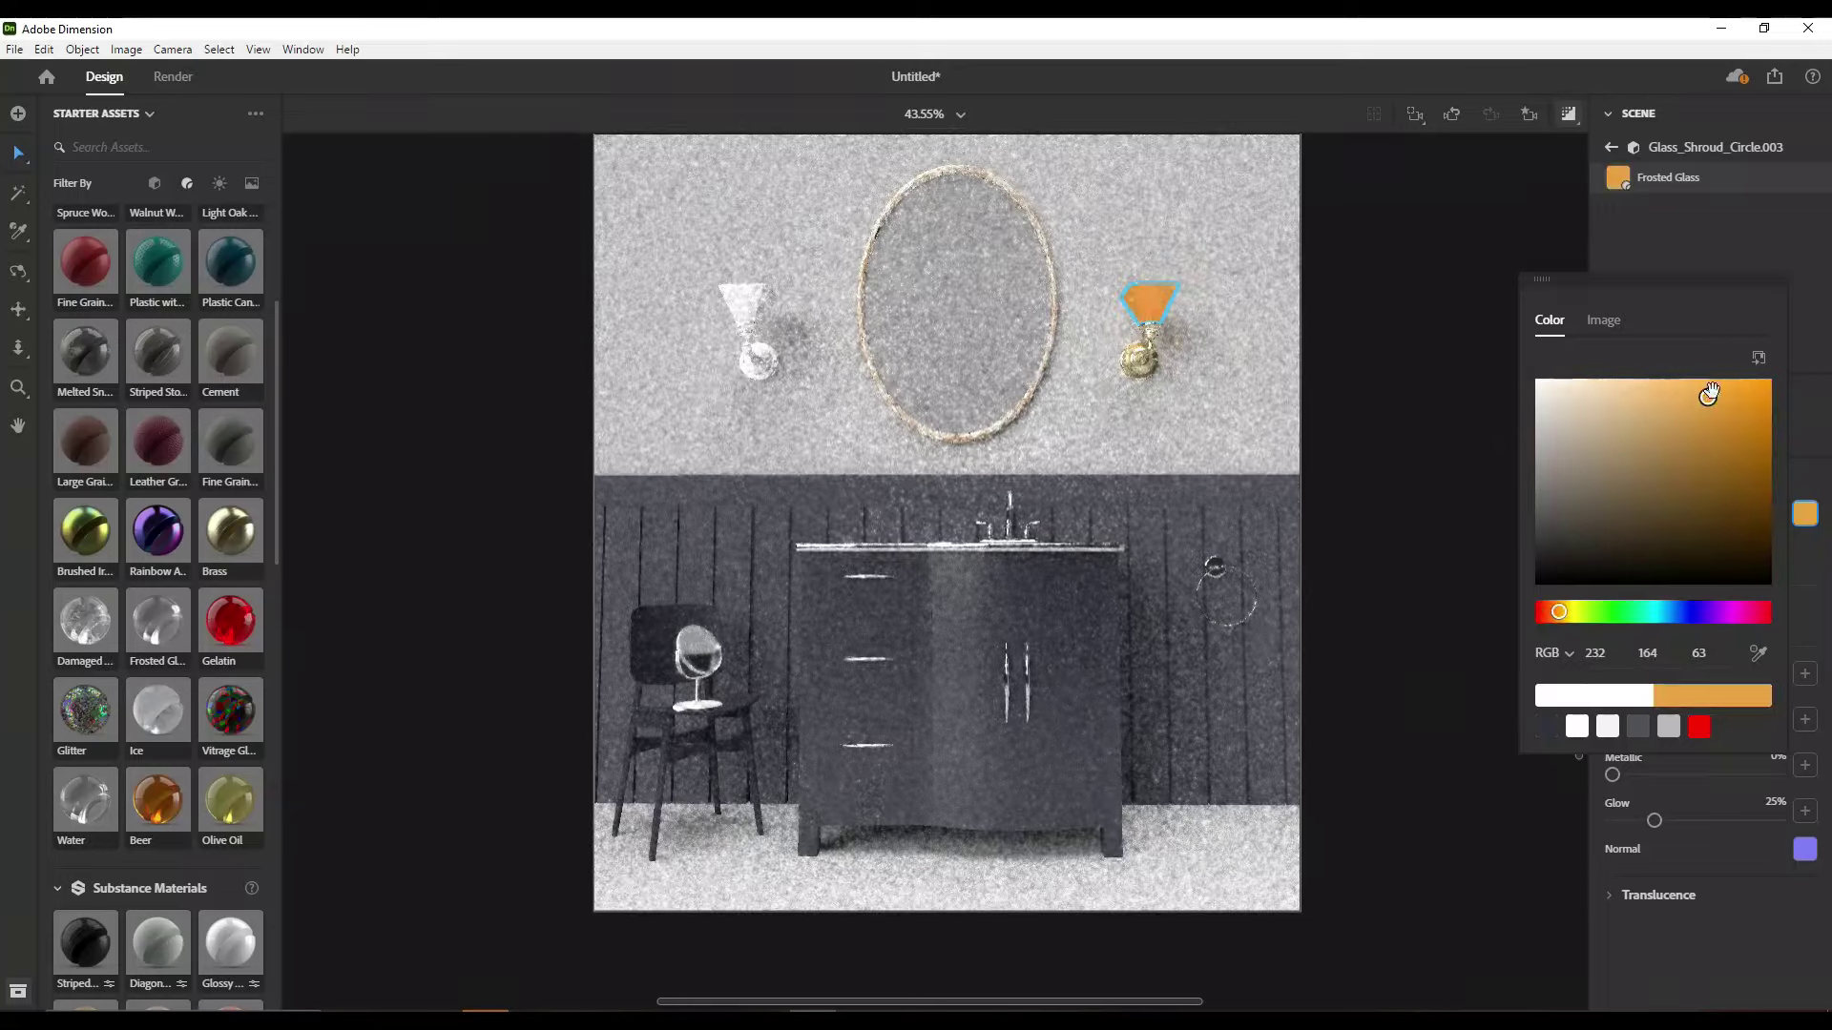
{"action": "left_click", "coordinate": [1468, 649]}
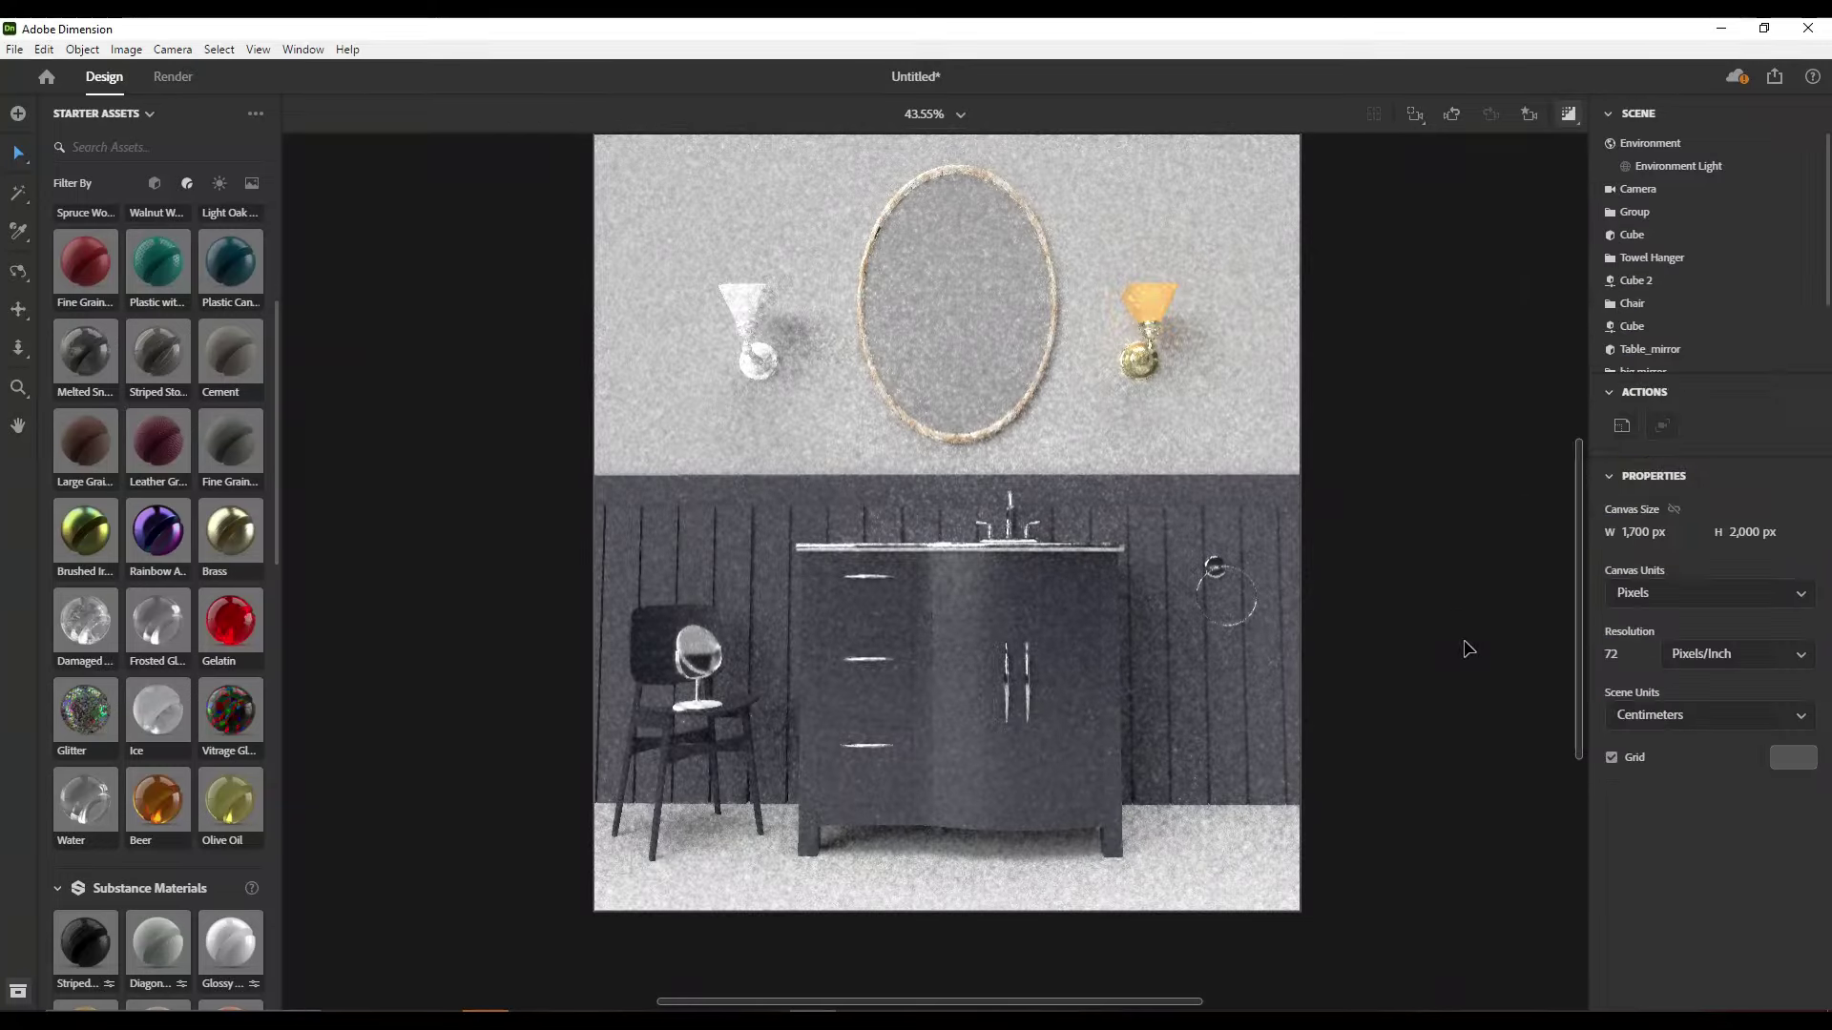
Make the lamp's Bulb_Circle.002 glow strongly, at about 96%
{"action": "left_click", "coordinate": [1149, 308]}
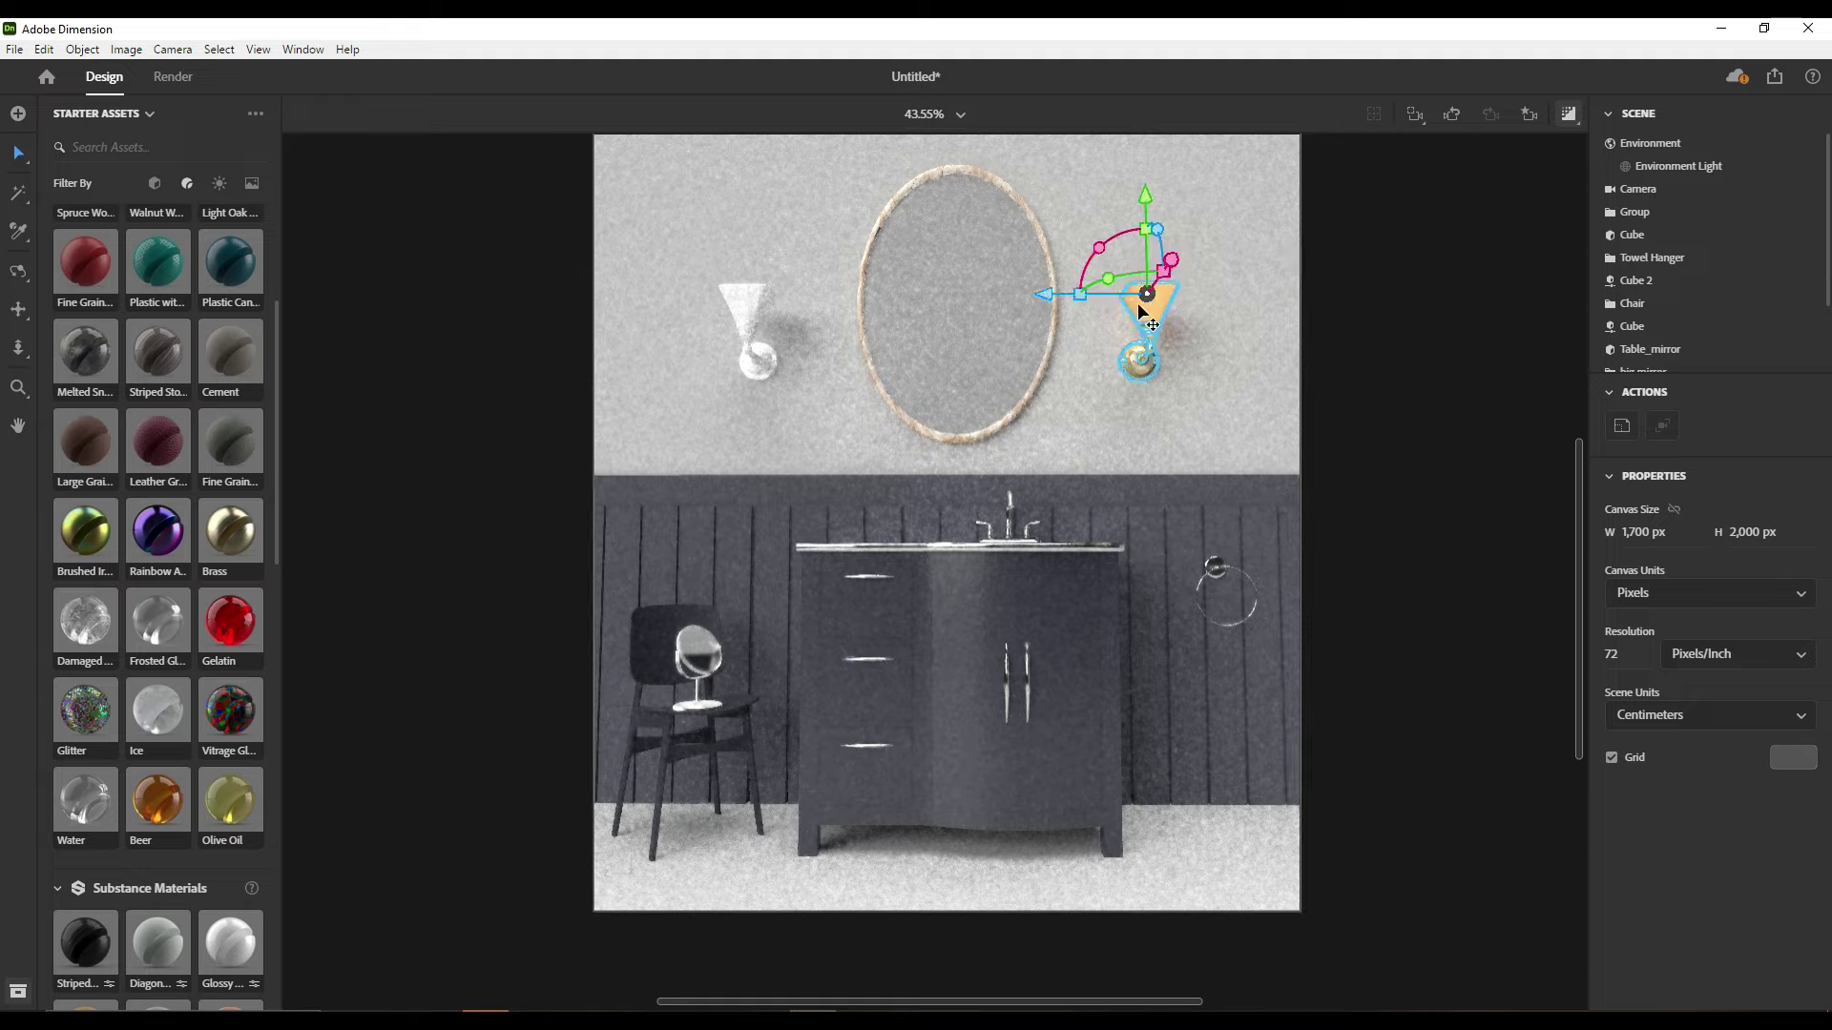
{"action": "scroll", "coordinate": [1721, 323], "scroll_direction": "down", "scroll_amount": 2}
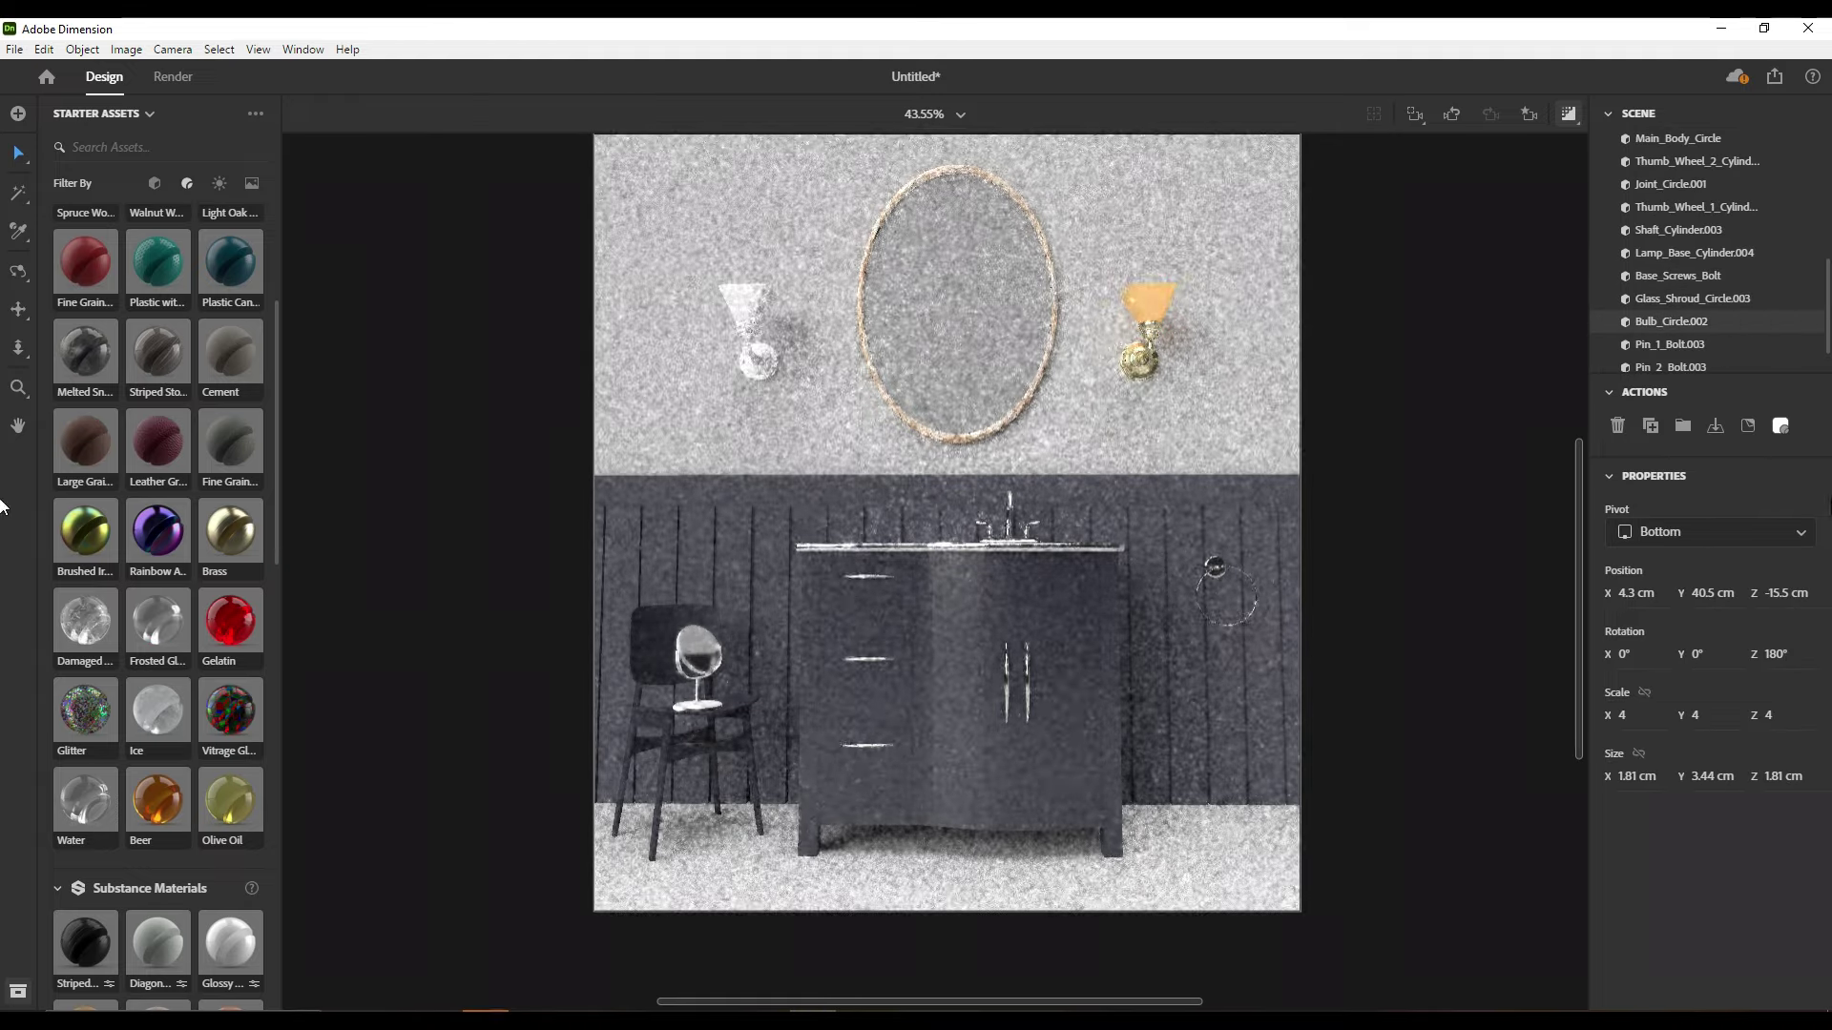
{"action": "double_click", "coordinate": [1670, 321]}
{"action": "left_click_drag", "start_coordinate": [1613, 820], "coordinate": [1745, 820]}
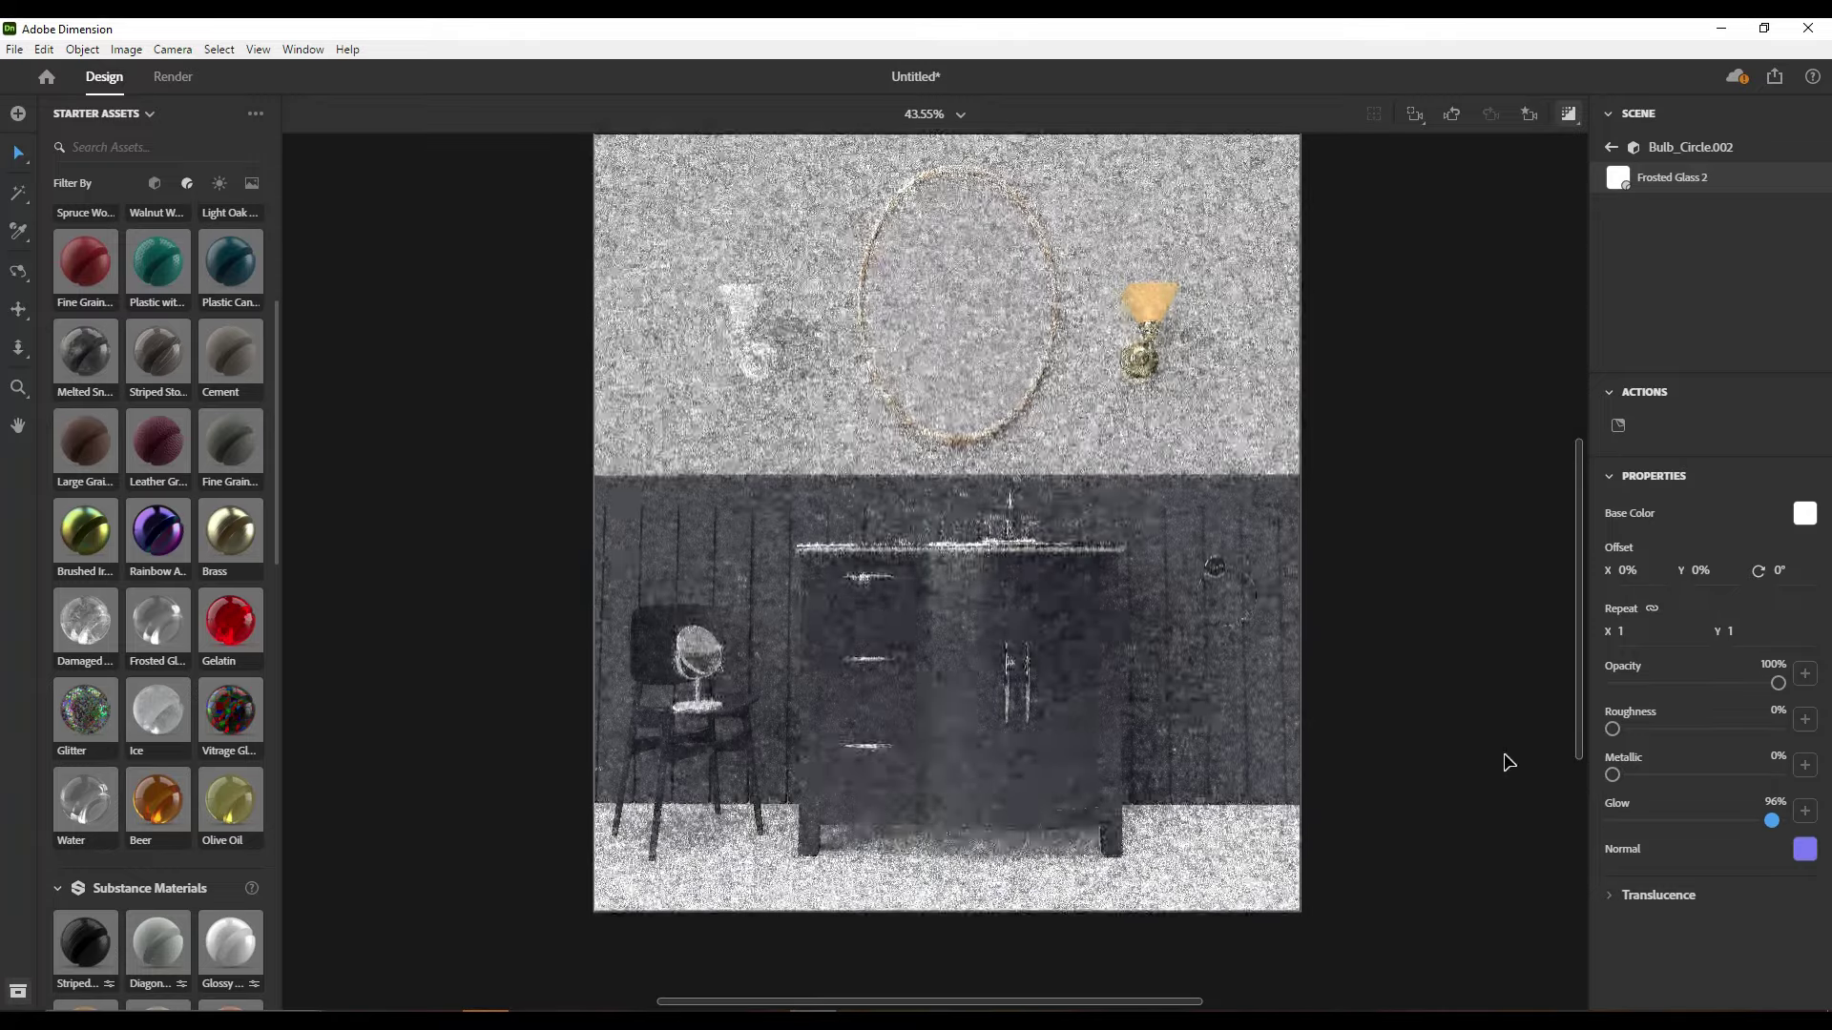
Delete the left wall lamp and place a copy of the right lamp left of the mirror
{"action": "left_click", "coordinate": [747, 344]}
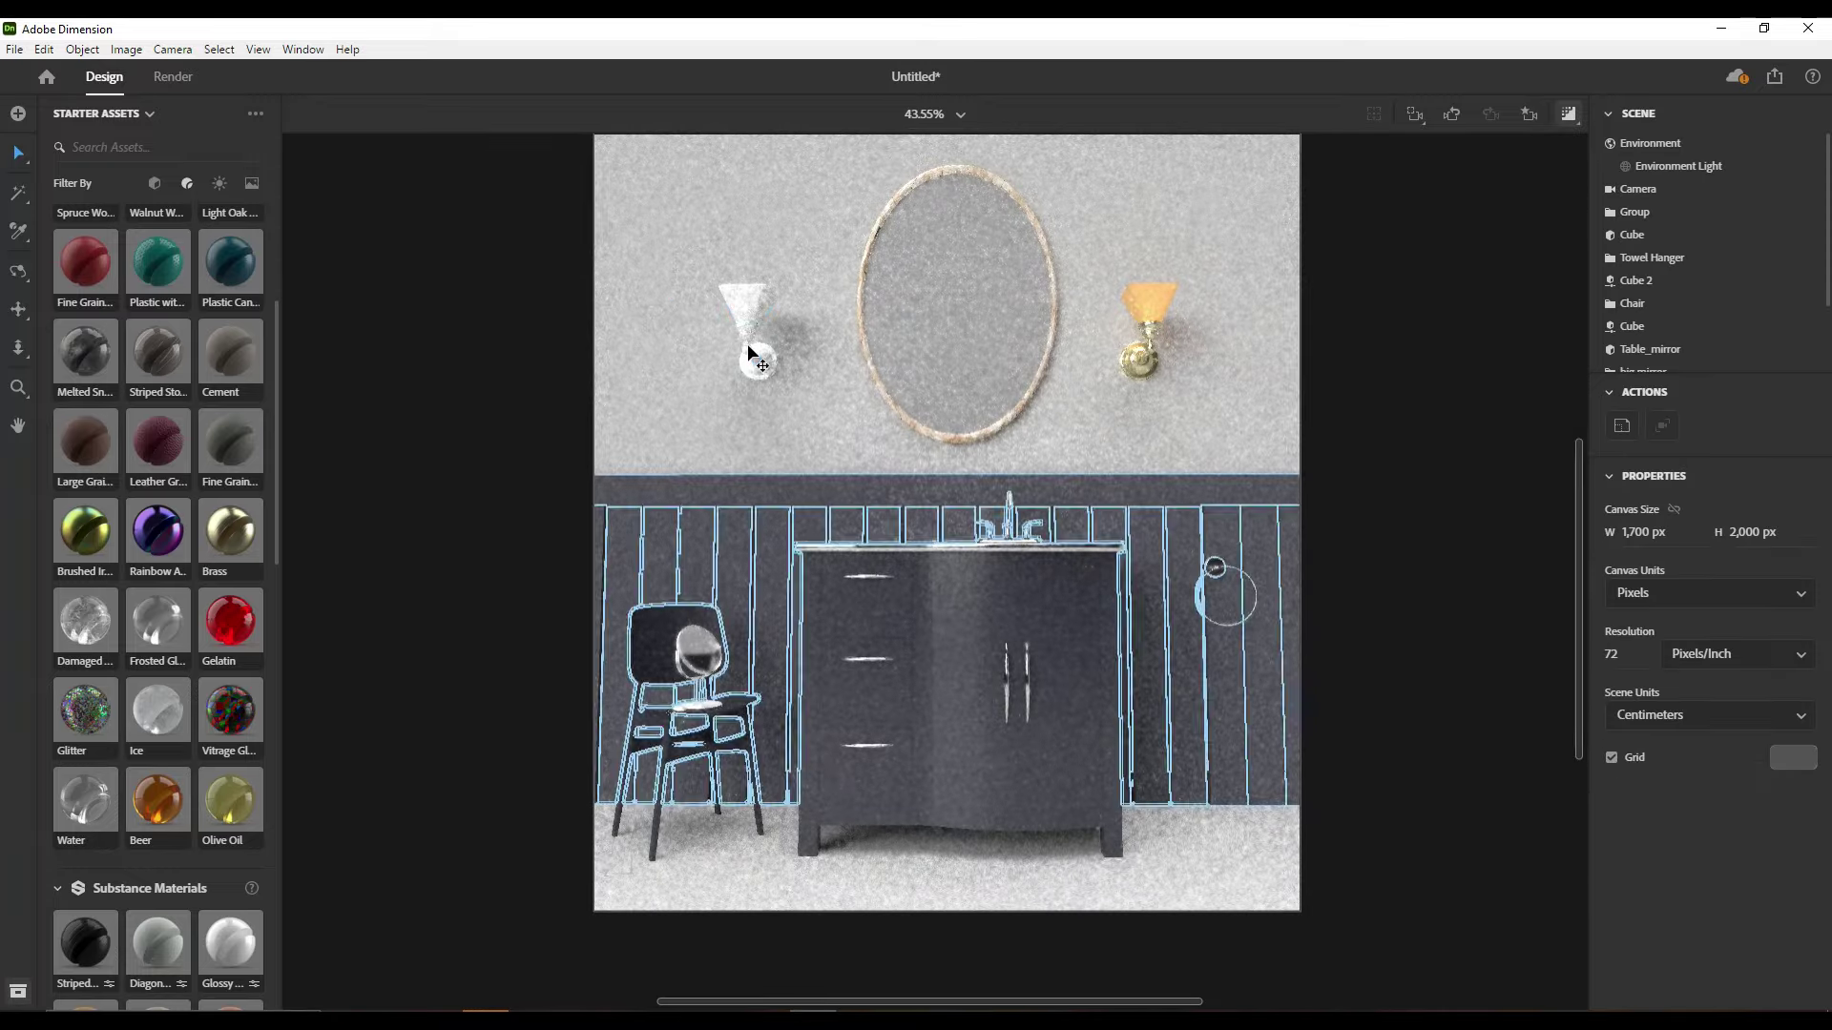
{"action": "key", "text": "Delete"}
{"action": "left_click", "coordinate": [1145, 304]}
{"action": "left_click_drag", "start_coordinate": [1048, 300], "coordinate": [669, 332], "text": "alt"}
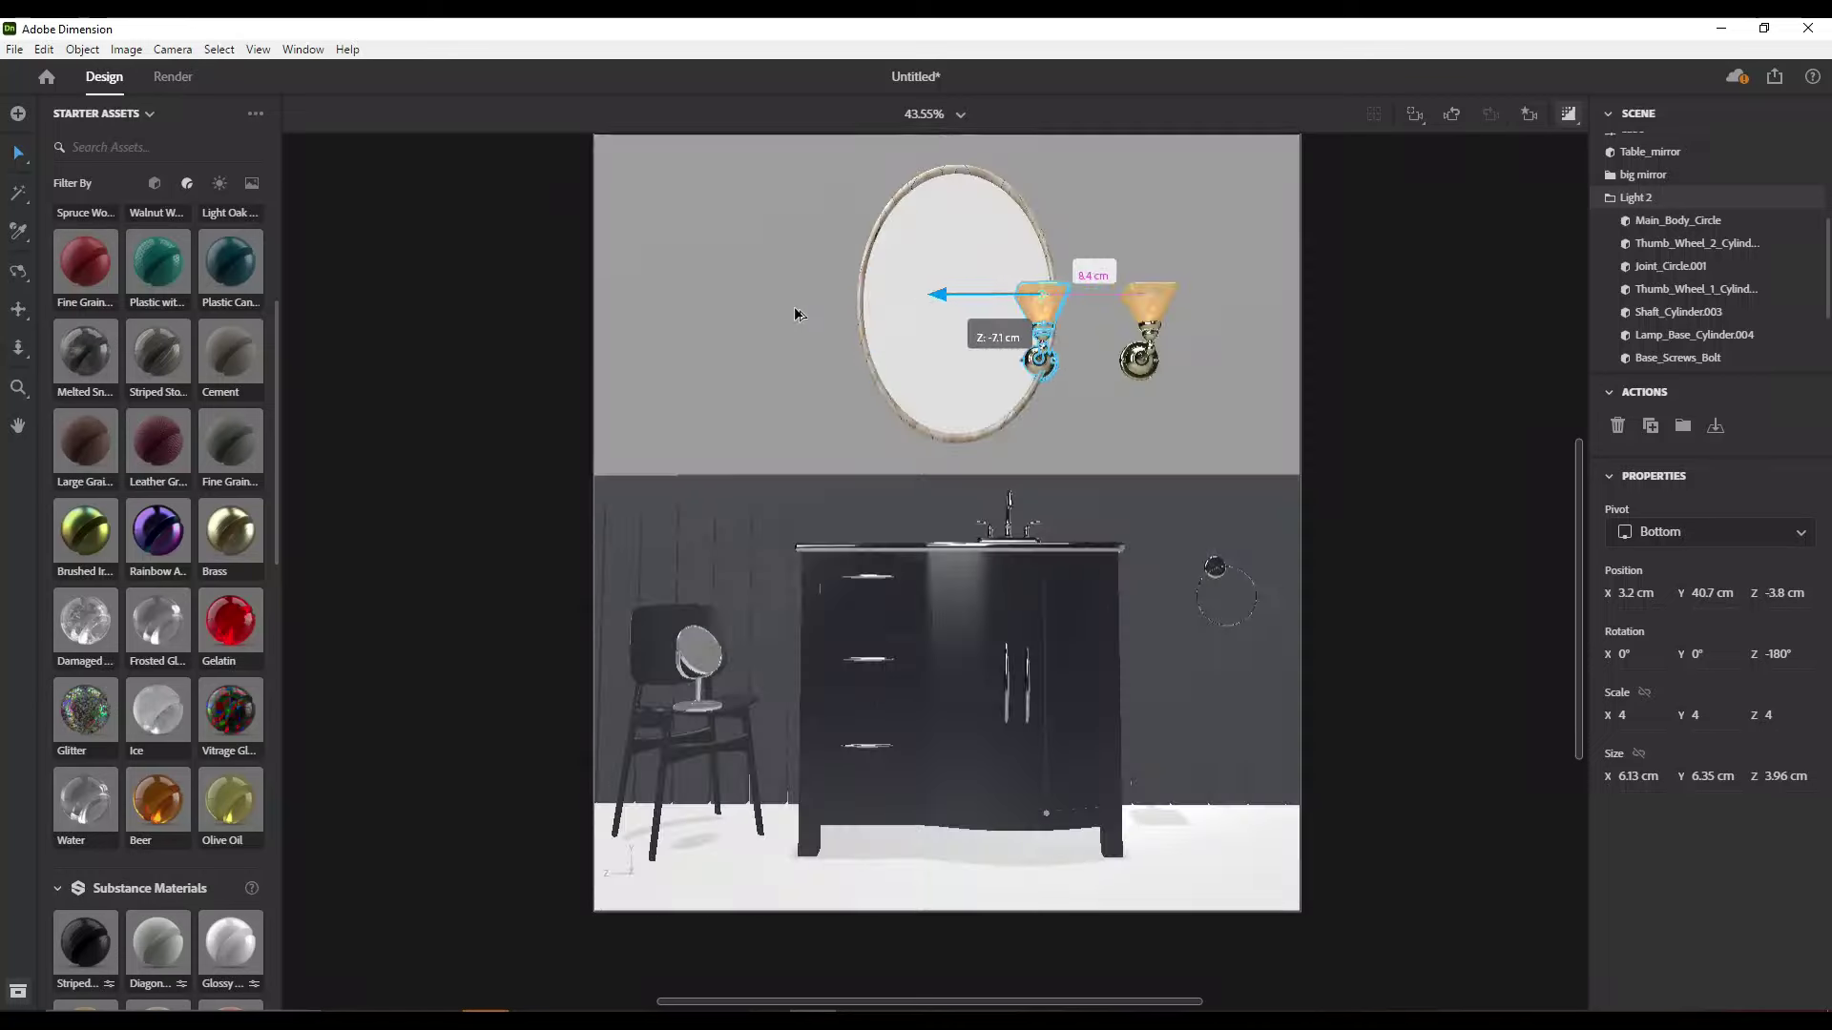
{"action": "left_click", "coordinate": [1442, 565]}
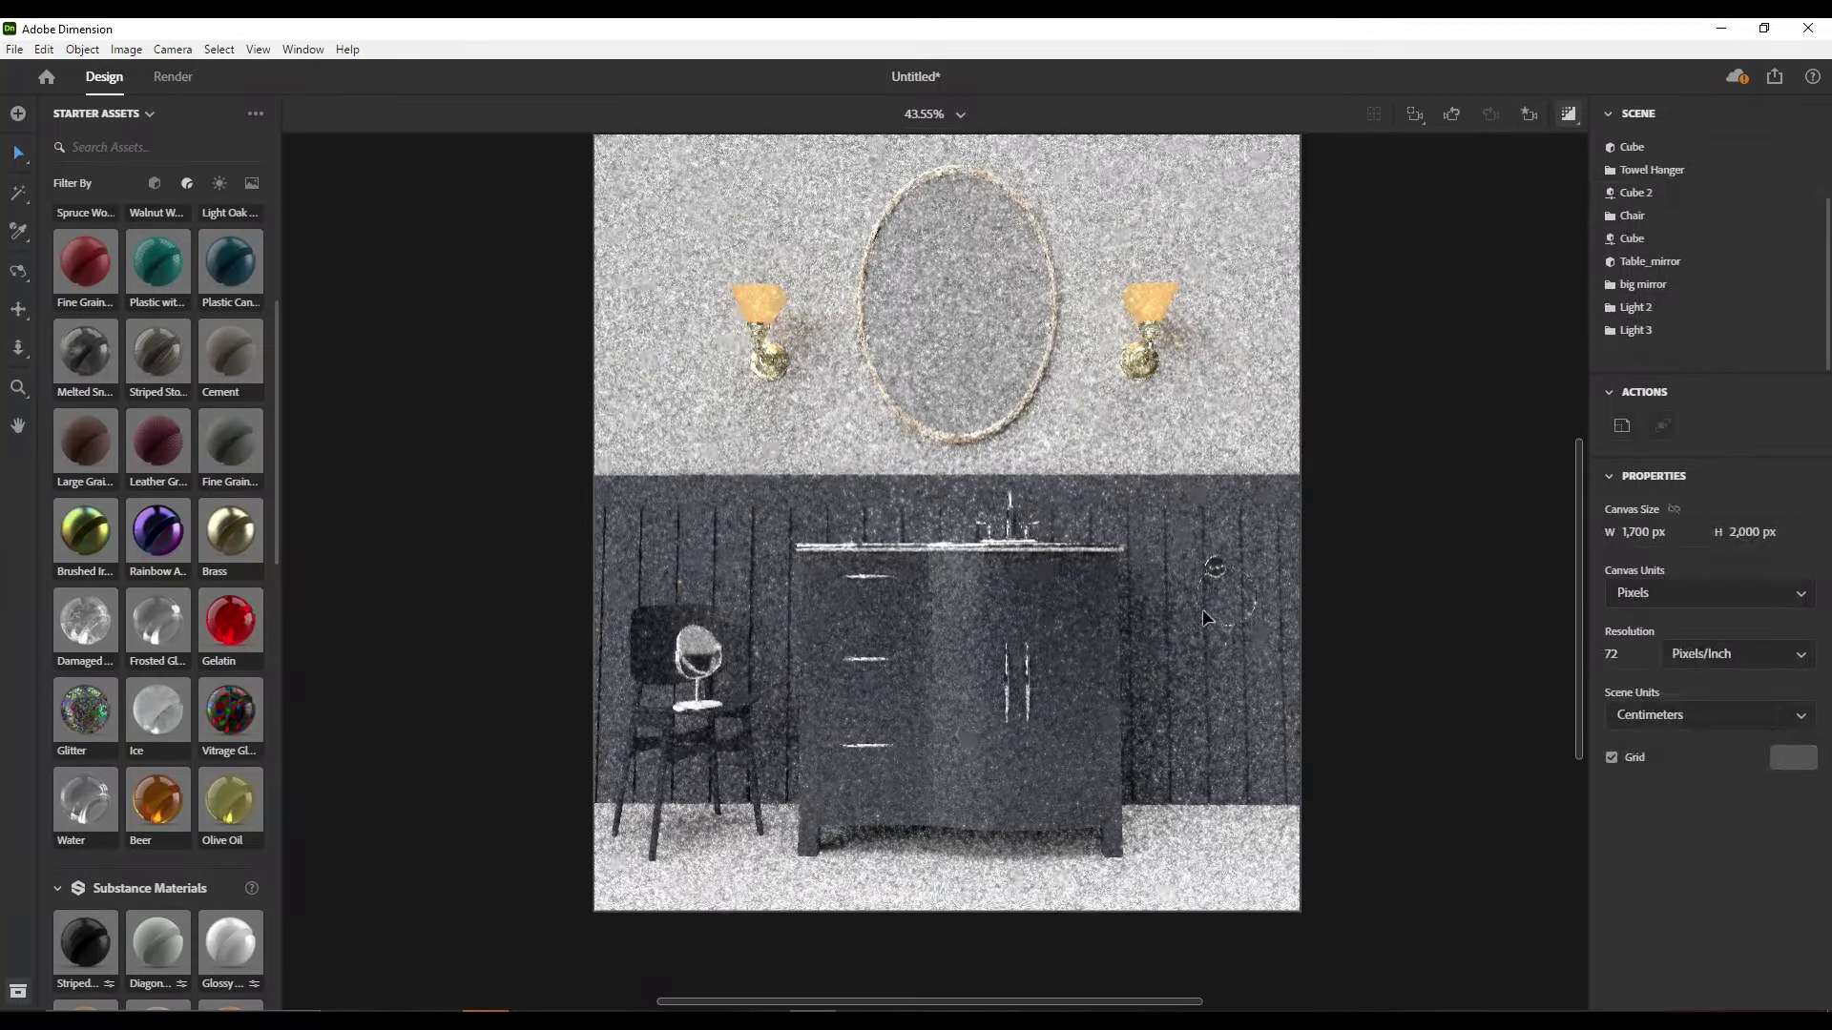
Select the floor with the render preview turned off and show its material
{"action": "left_click", "coordinate": [1190, 867]}
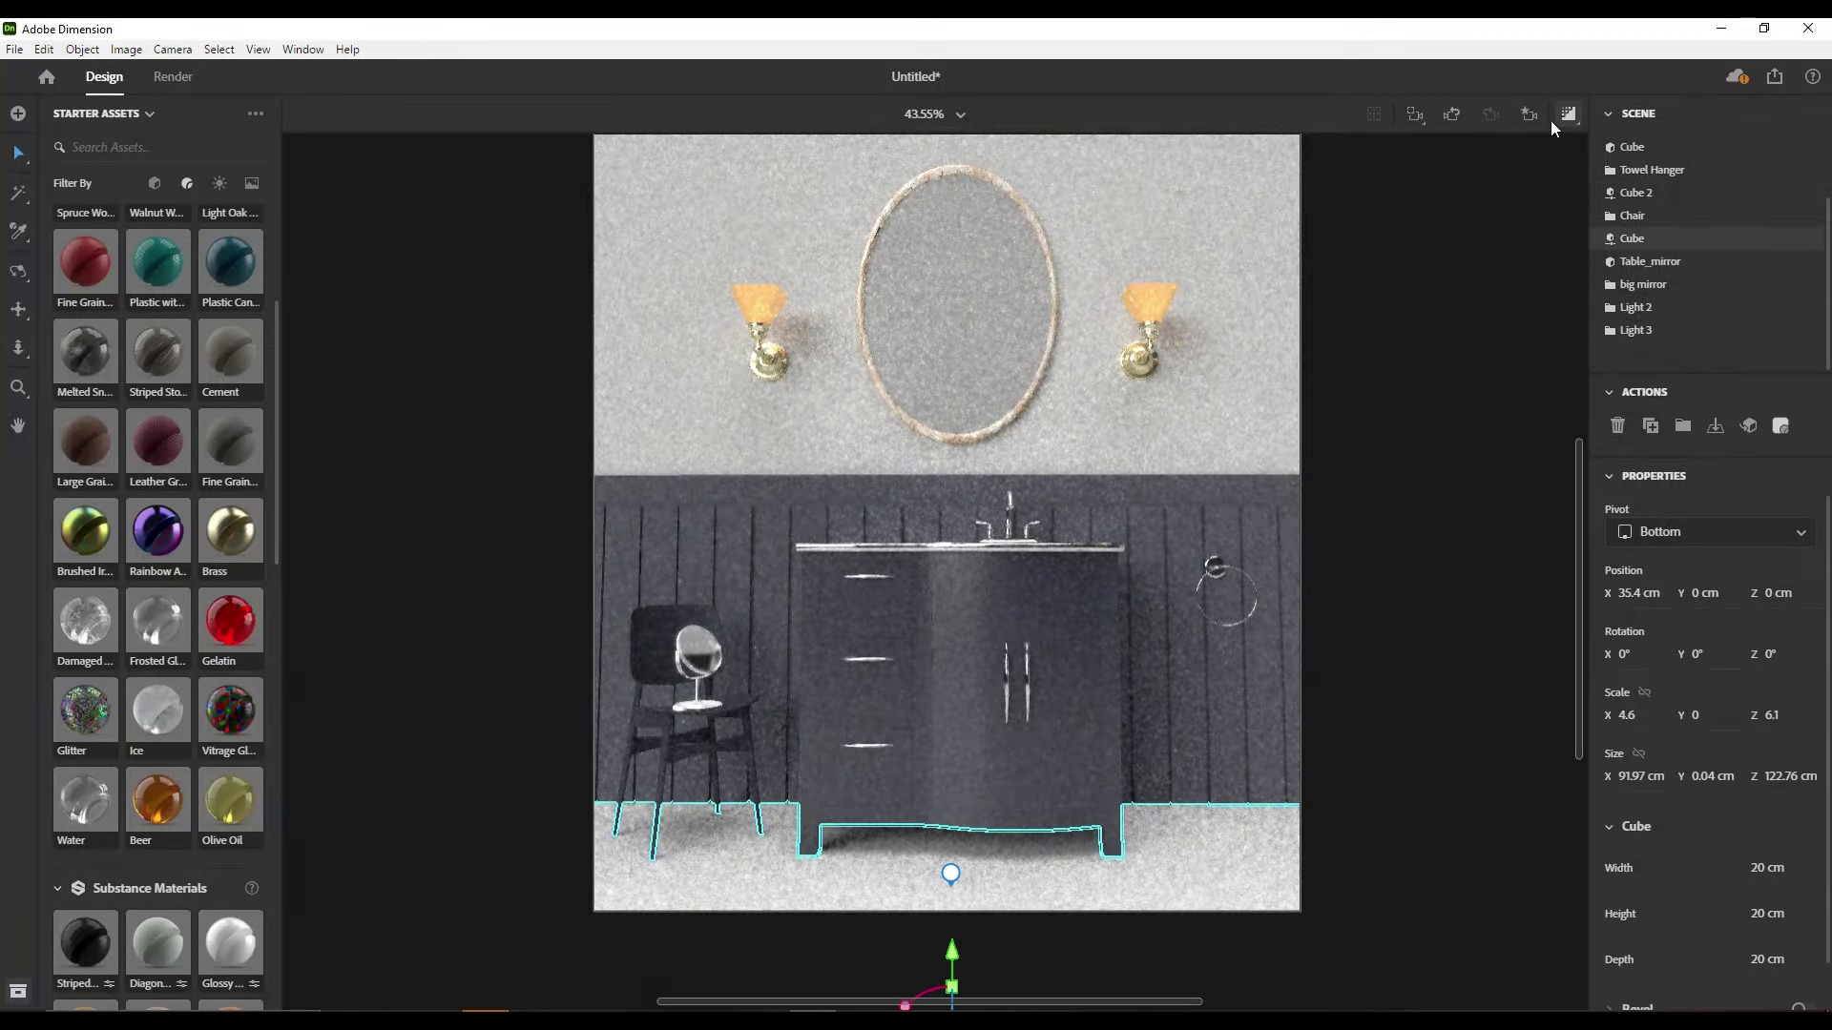
{"action": "left_click", "coordinate": [1552, 127]}
{"action": "left_click", "coordinate": [1780, 426]}
Apply a herringbone wood image texture to the floor's base colour
{"action": "left_click", "coordinate": [1804, 514]}
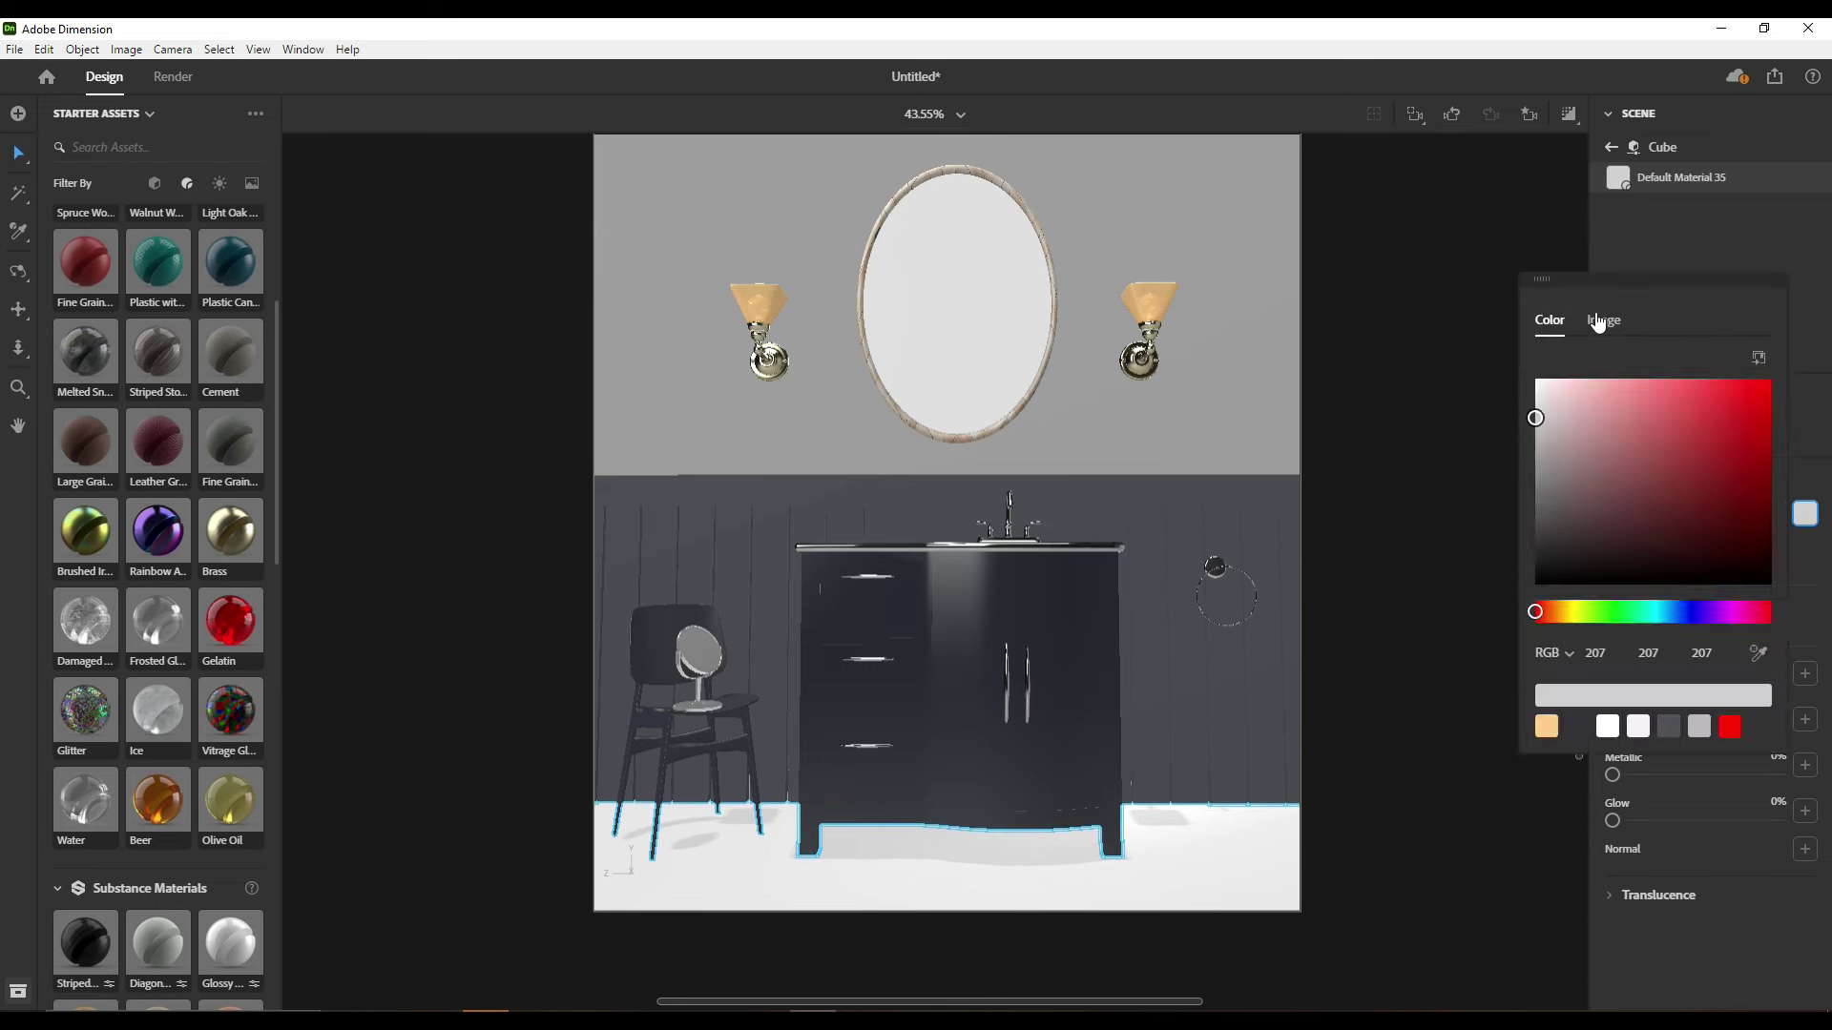
{"action": "left_click", "coordinate": [1603, 320]}
{"action": "left_click", "coordinate": [1686, 508]}
{"action": "left_click", "coordinate": [561, 212]}
{"action": "double_click", "coordinate": [561, 212]}
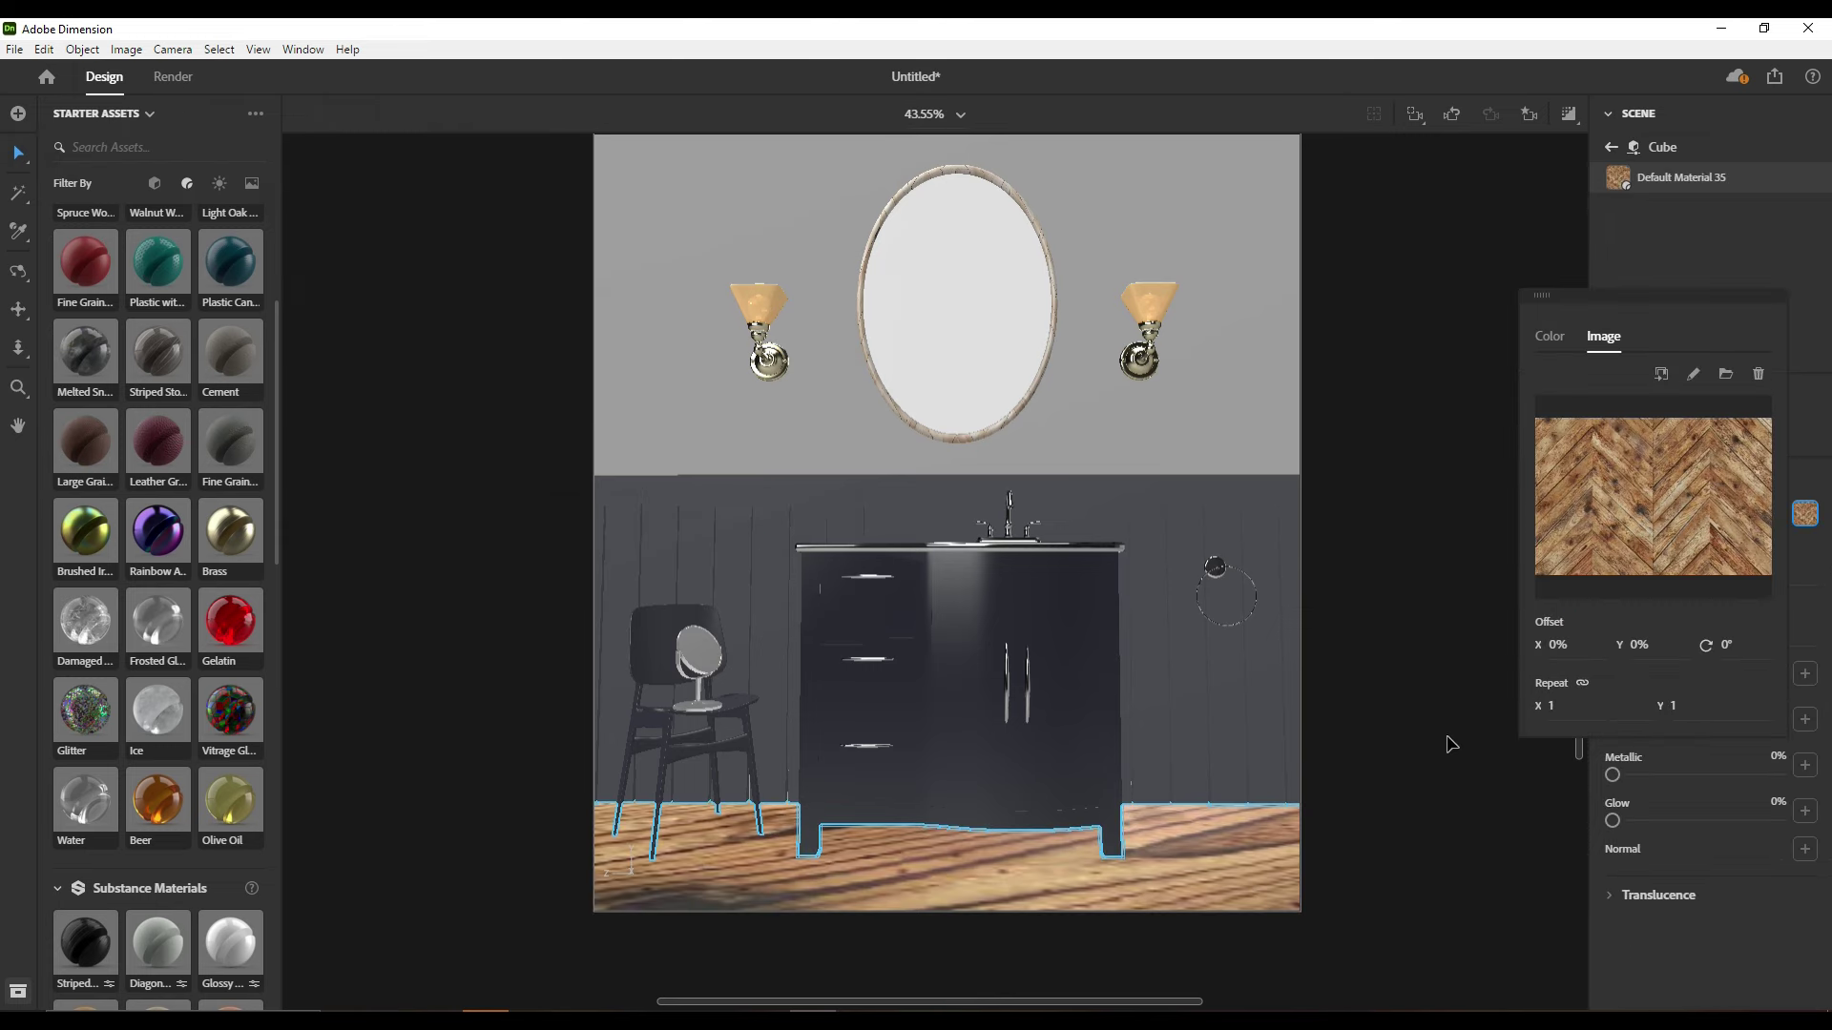
{"action": "scroll", "coordinate": [1410, 725], "scroll_direction": "down", "scroll_amount": 3}
{"action": "scroll", "coordinate": [1383, 512], "scroll_direction": "down", "scroll_amount": 3}
Resize the floor narrower and shallower and move it left under the vanity
{"action": "mouse_move", "coordinate": [1382, 512]}
{"action": "middle_mouse_down"}
{"action": "mouse_move", "coordinate": [1292, 719]}
{"action": "mouse_move", "coordinate": [1067, 659]}
{"action": "middle_mouse_up"}
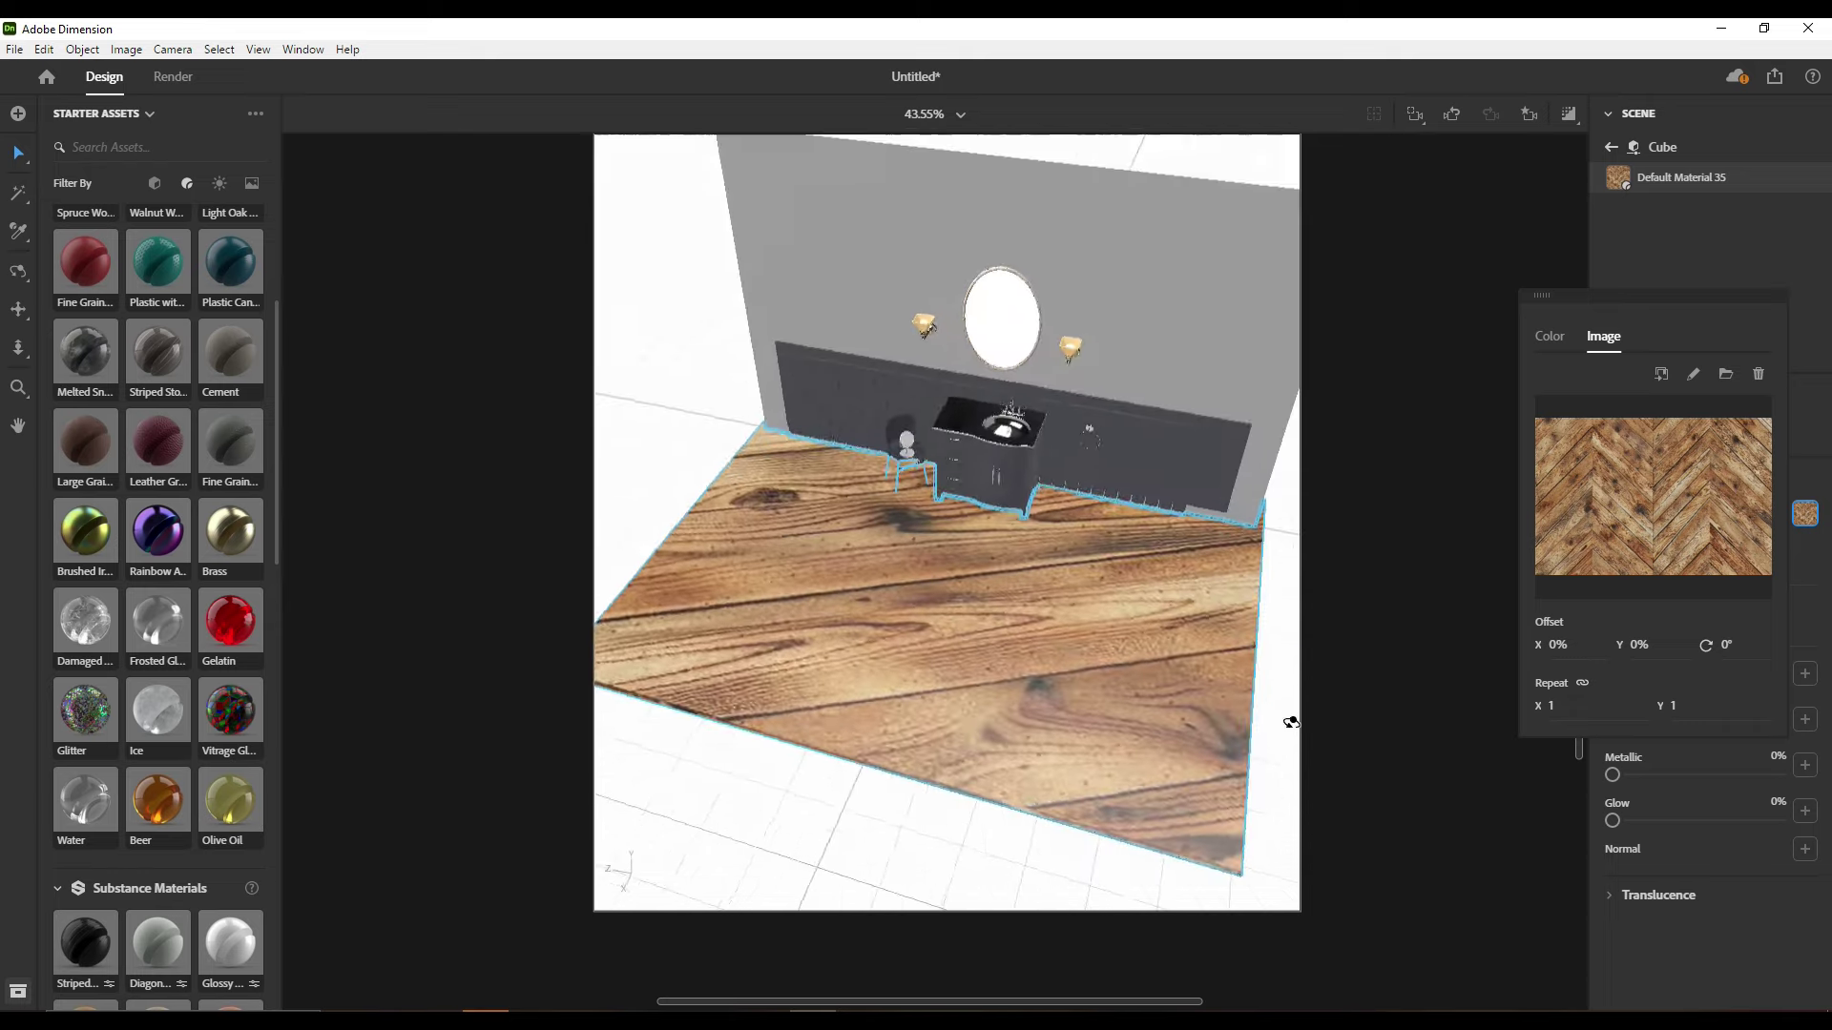
{"action": "left_click", "coordinate": [1067, 658]}
{"action": "left_click", "coordinate": [18, 153]}
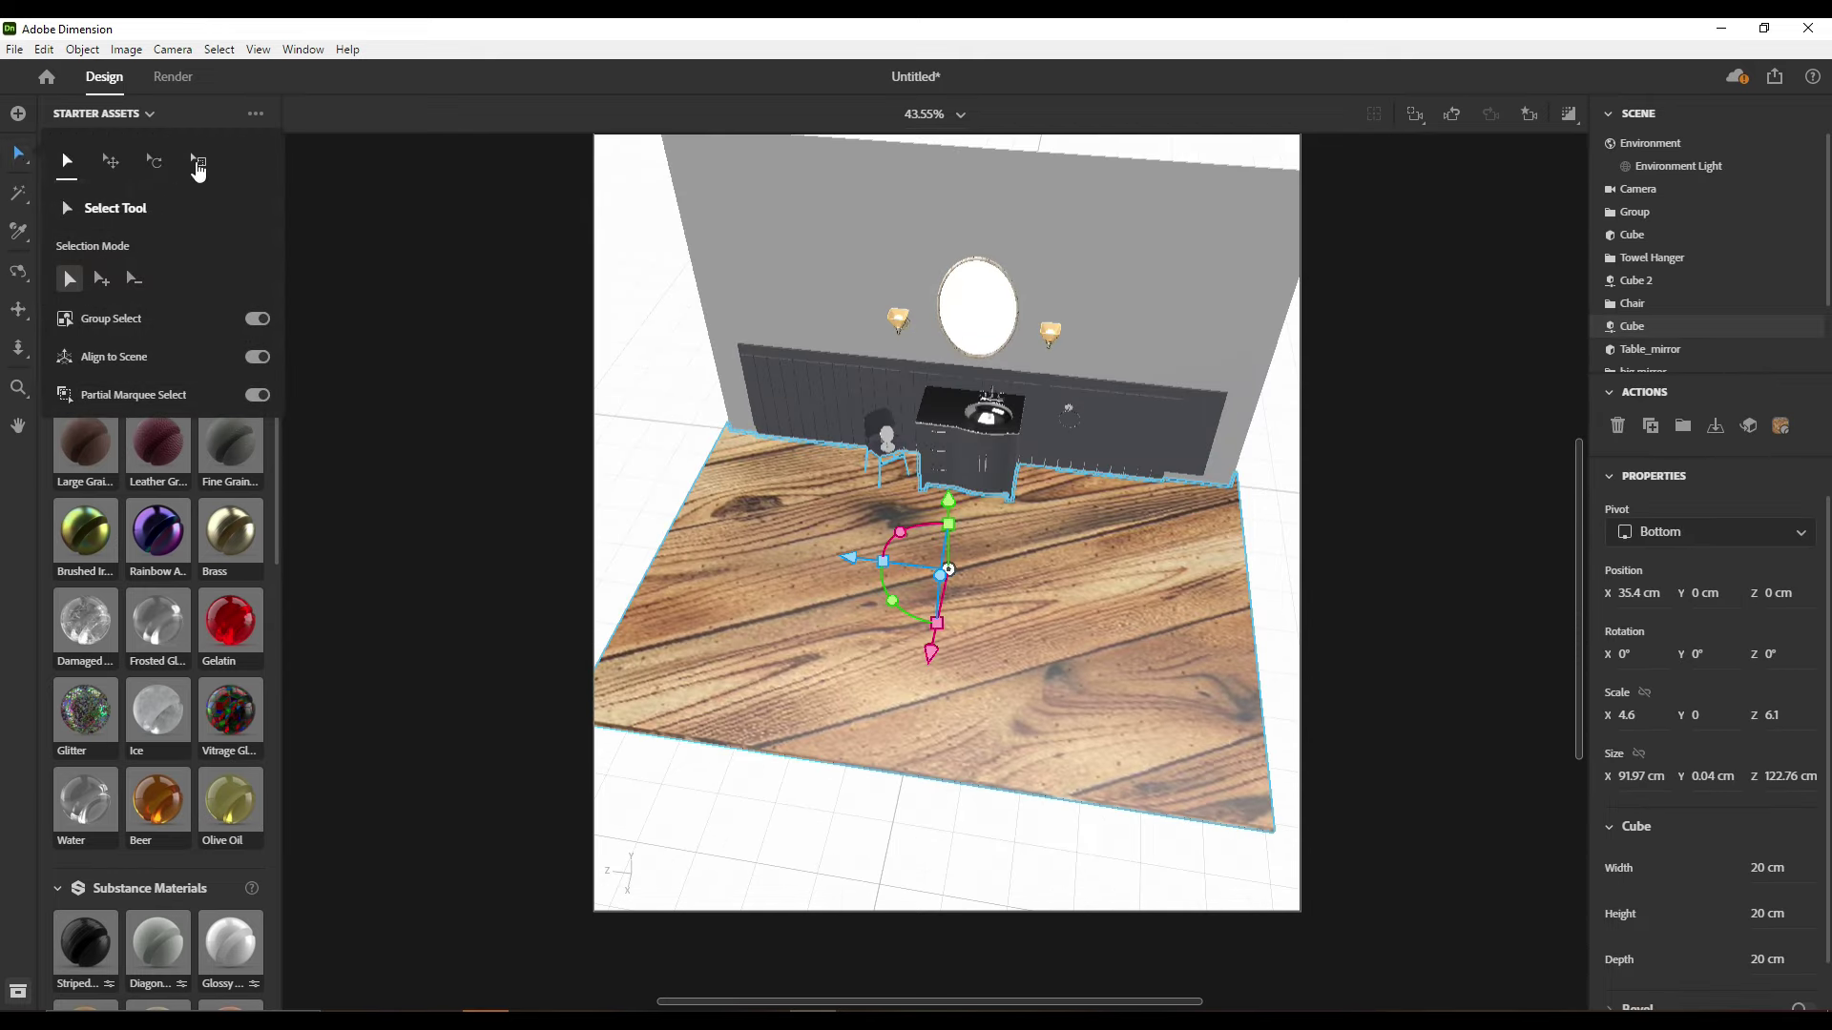
{"action": "left_click_drag", "start_coordinate": [932, 657], "coordinate": [952, 595]}
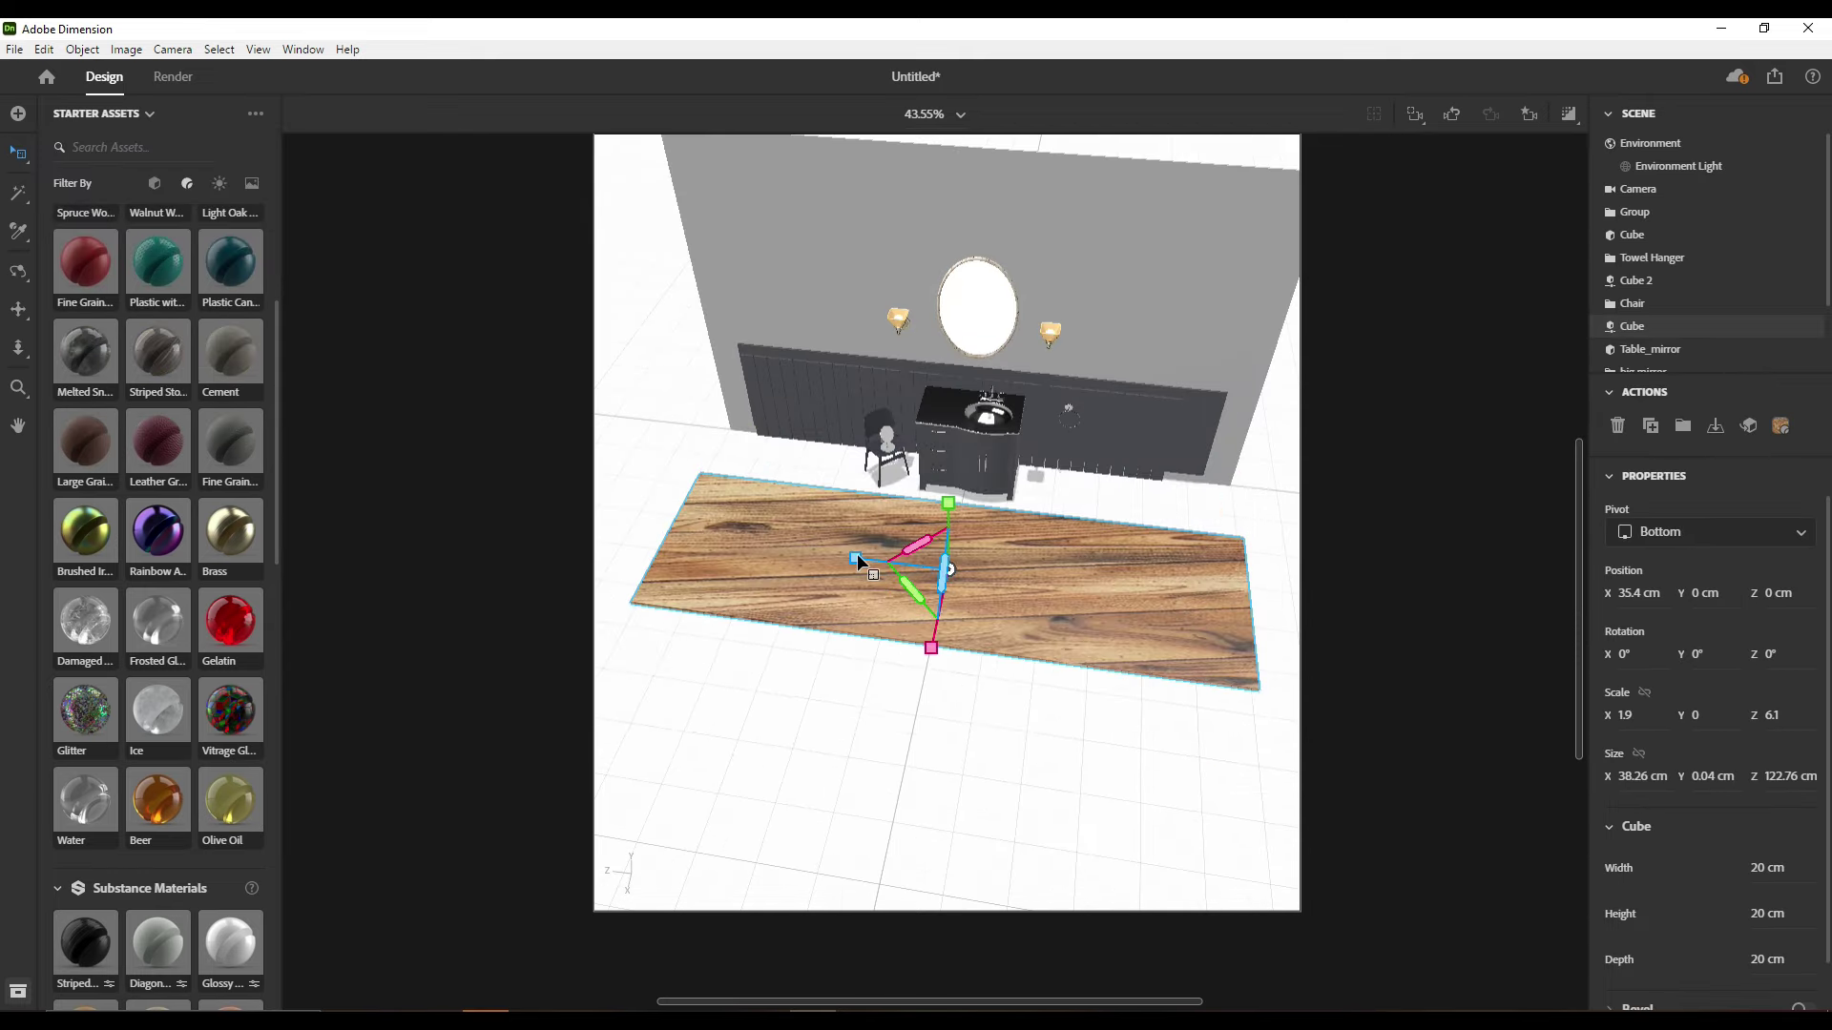
{"action": "left_click_drag", "start_coordinate": [857, 553], "coordinate": [867, 559]}
{"action": "key", "text": "v"}
{"action": "left_click_drag", "start_coordinate": [935, 654], "coordinate": [944, 588]}
{"action": "left_click", "coordinate": [1116, 557]}
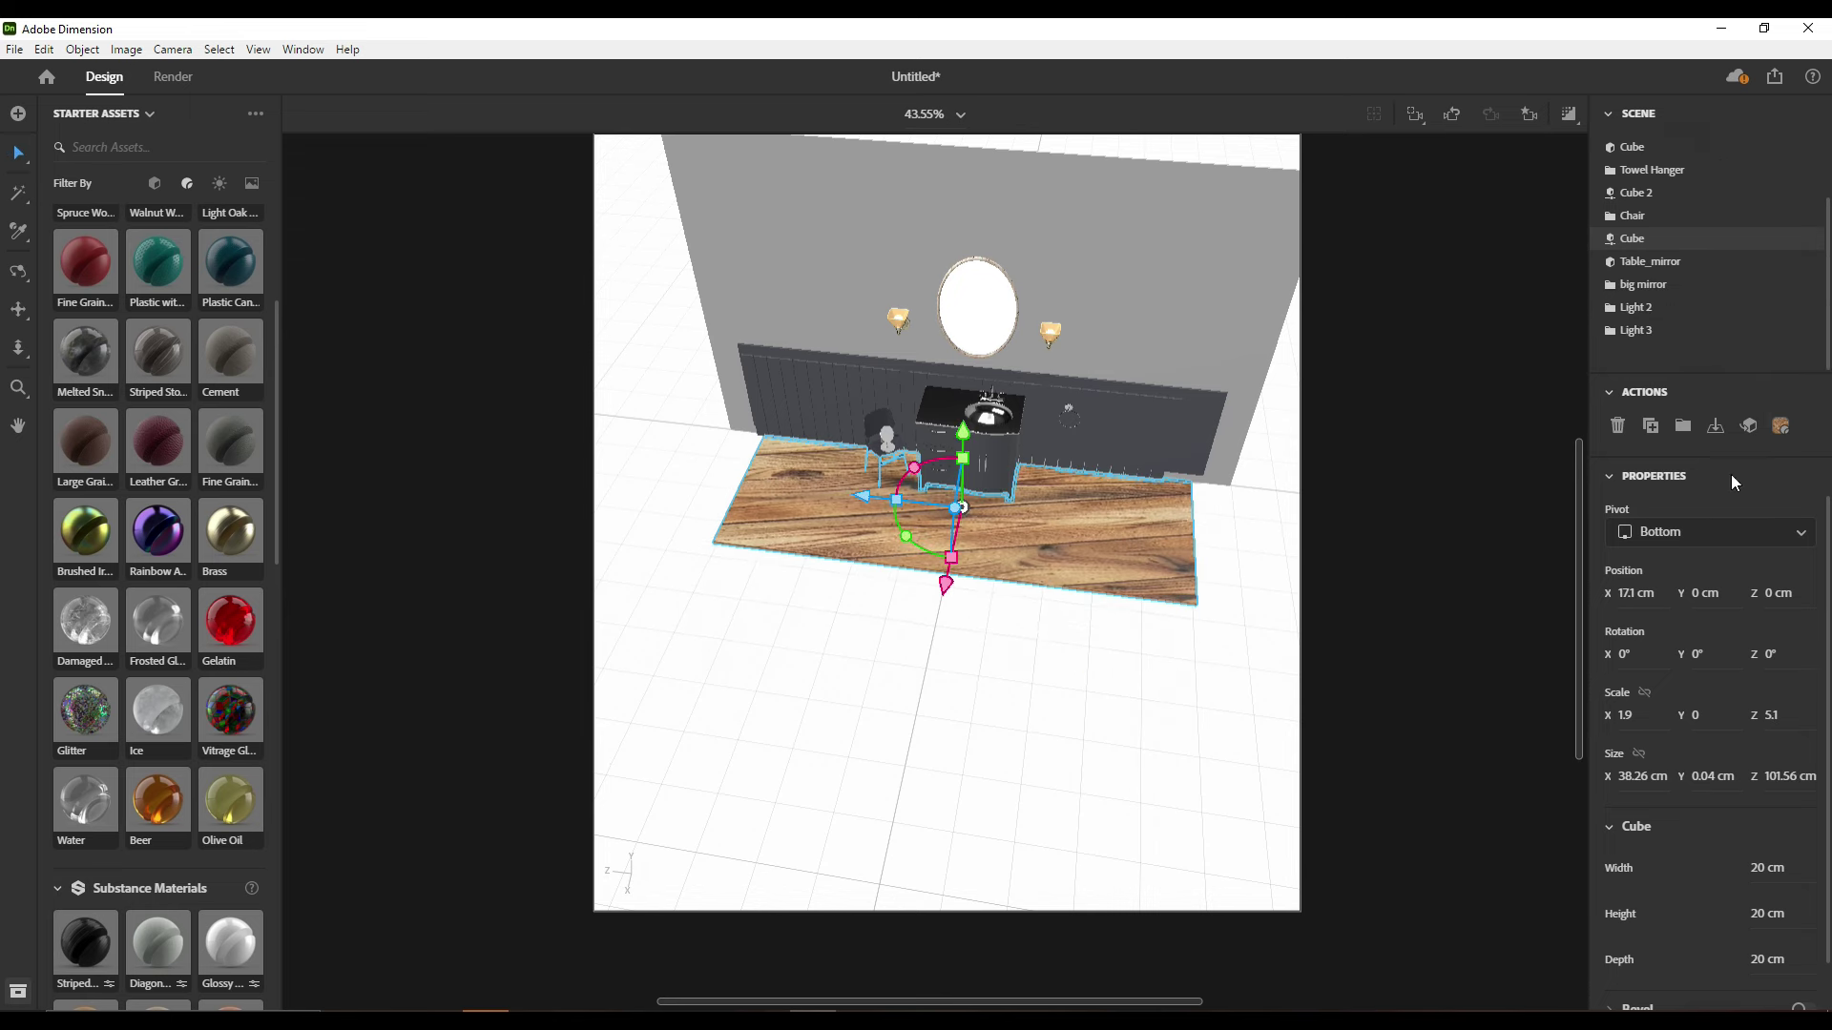
Tile the floor's wood texture more densely, 10.9 × 10.9, and return to the close-up front view
{"action": "left_click", "coordinate": [1781, 428]}
{"action": "mouse_move", "coordinate": [1622, 631]}
{"action": "left_mouse_down"}
{"action": "mouse_move", "coordinate": [1679, 630]}
{"action": "mouse_move", "coordinate": [1622, 636]}
{"action": "left_mouse_up"}
{"action": "left_click", "coordinate": [1145, 704]}
{"action": "left_click", "coordinate": [1530, 113]}
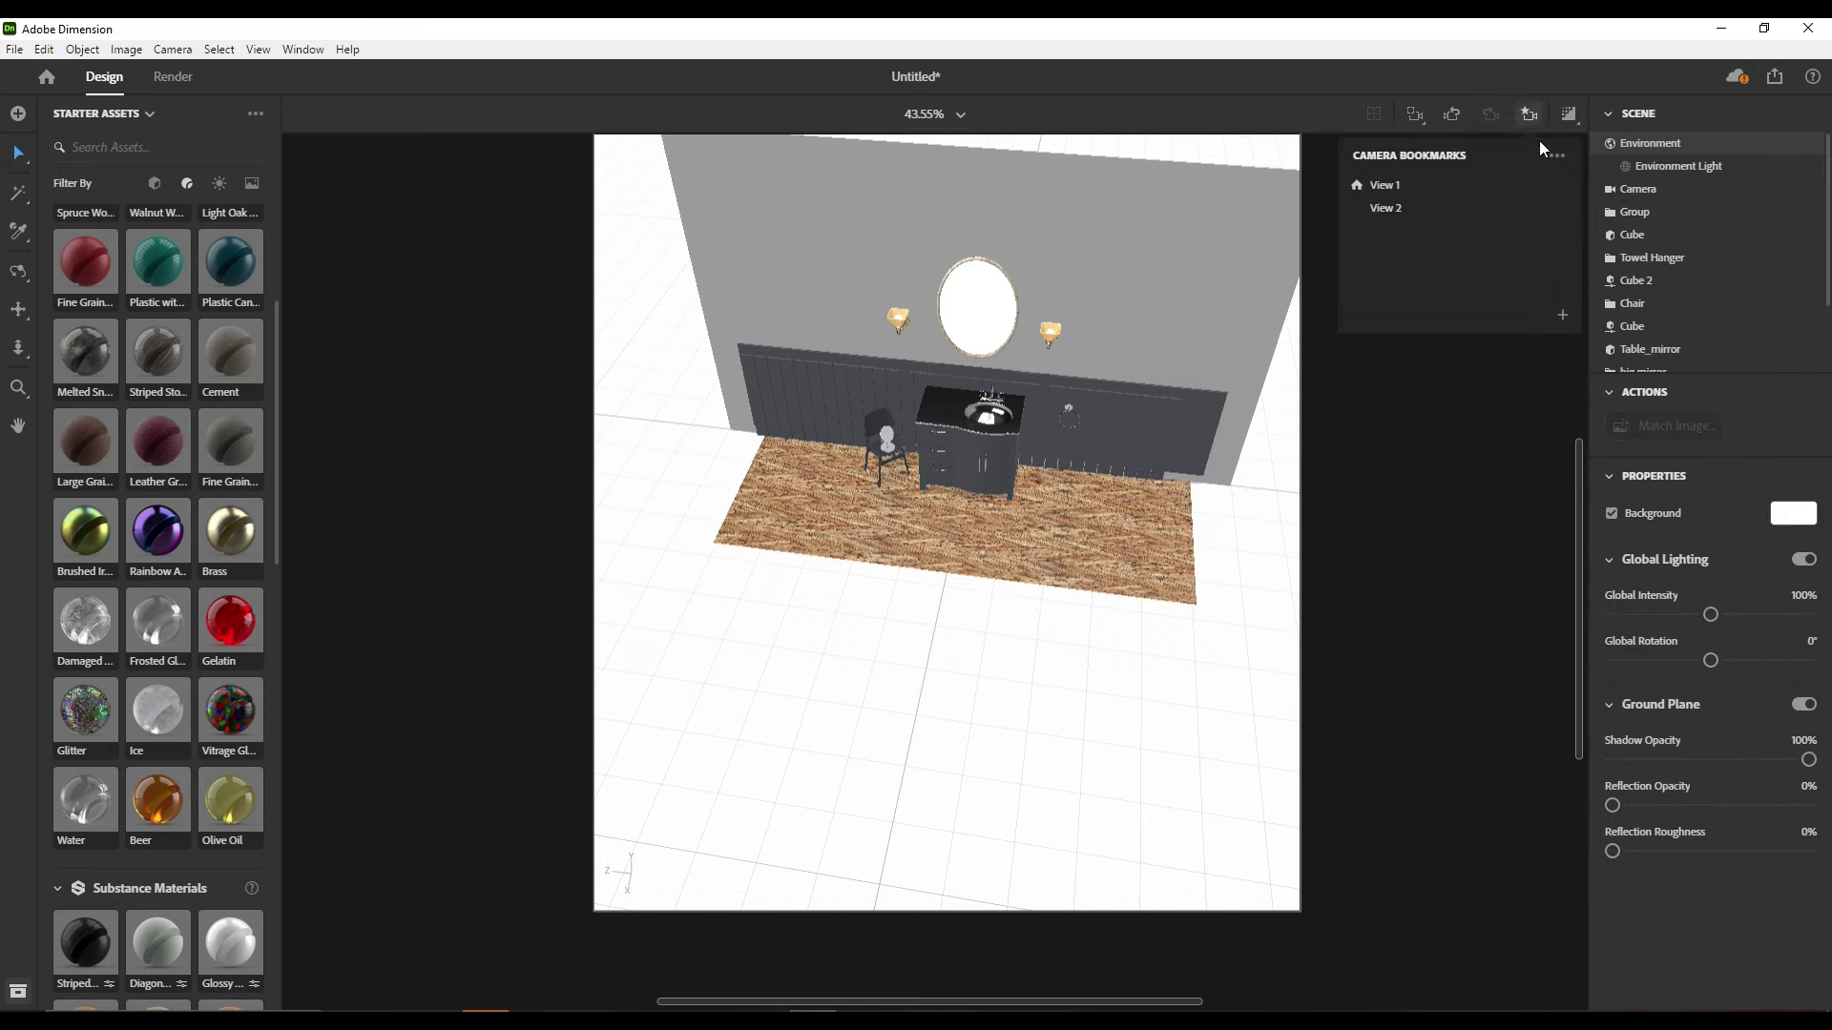
{"action": "left_click", "coordinate": [1488, 214]}
Replace the floor texture with the orange parquet wood image
{"action": "double_click", "coordinate": [1631, 326]}
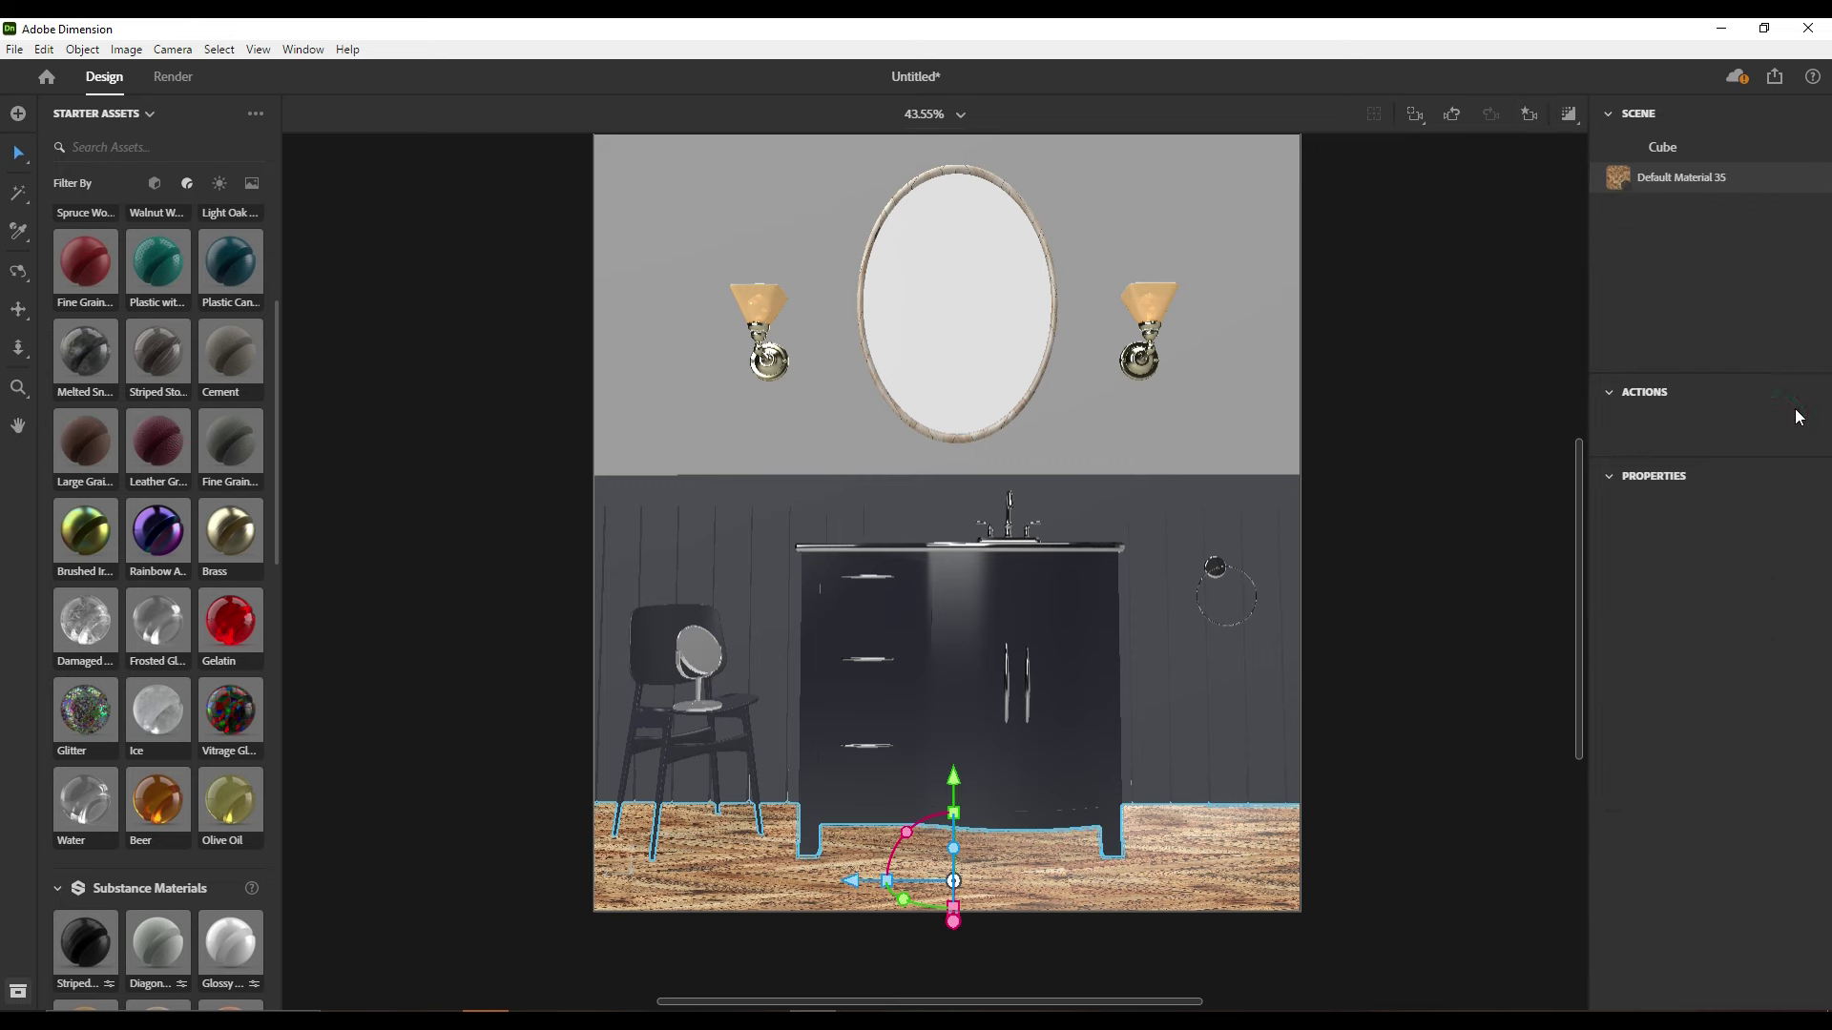
{"action": "left_click", "coordinate": [1803, 515]}
{"action": "left_click", "coordinate": [1759, 374]}
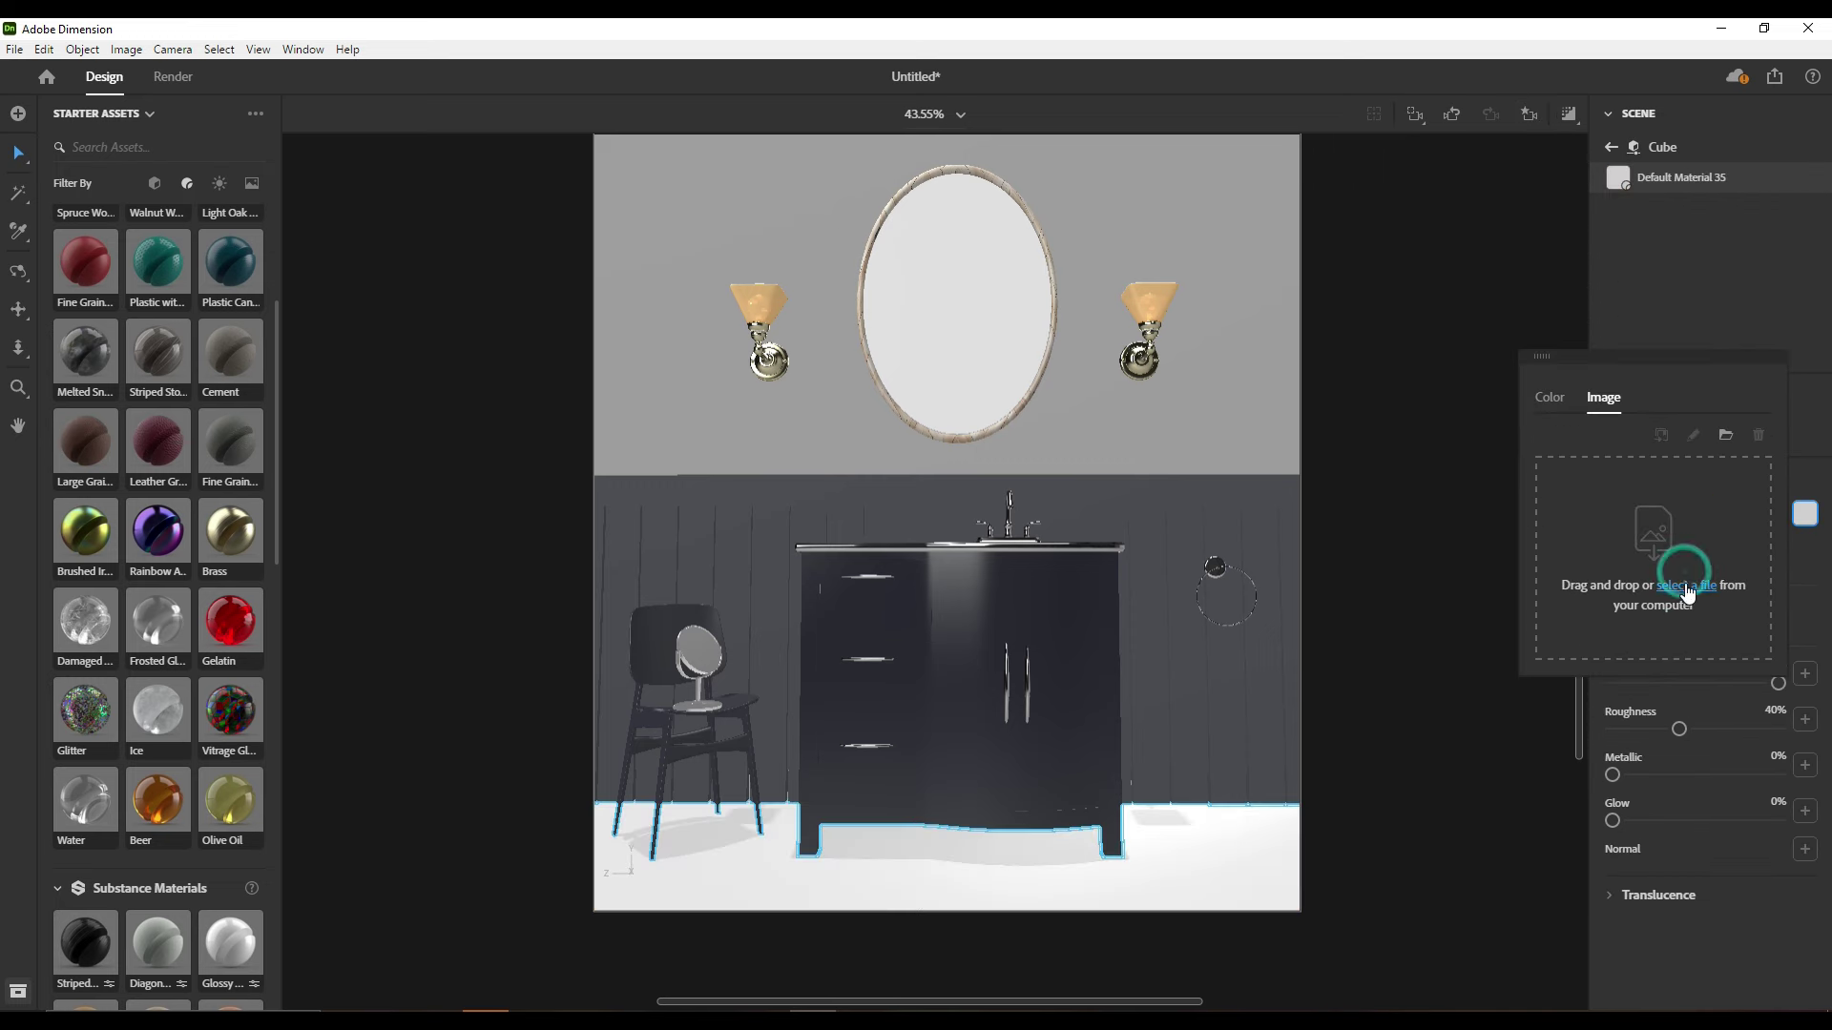
{"action": "left_click", "coordinate": [1686, 585]}
{"action": "left_click", "coordinate": [349, 229]}
{"action": "double_click", "coordinate": [642, 205]}
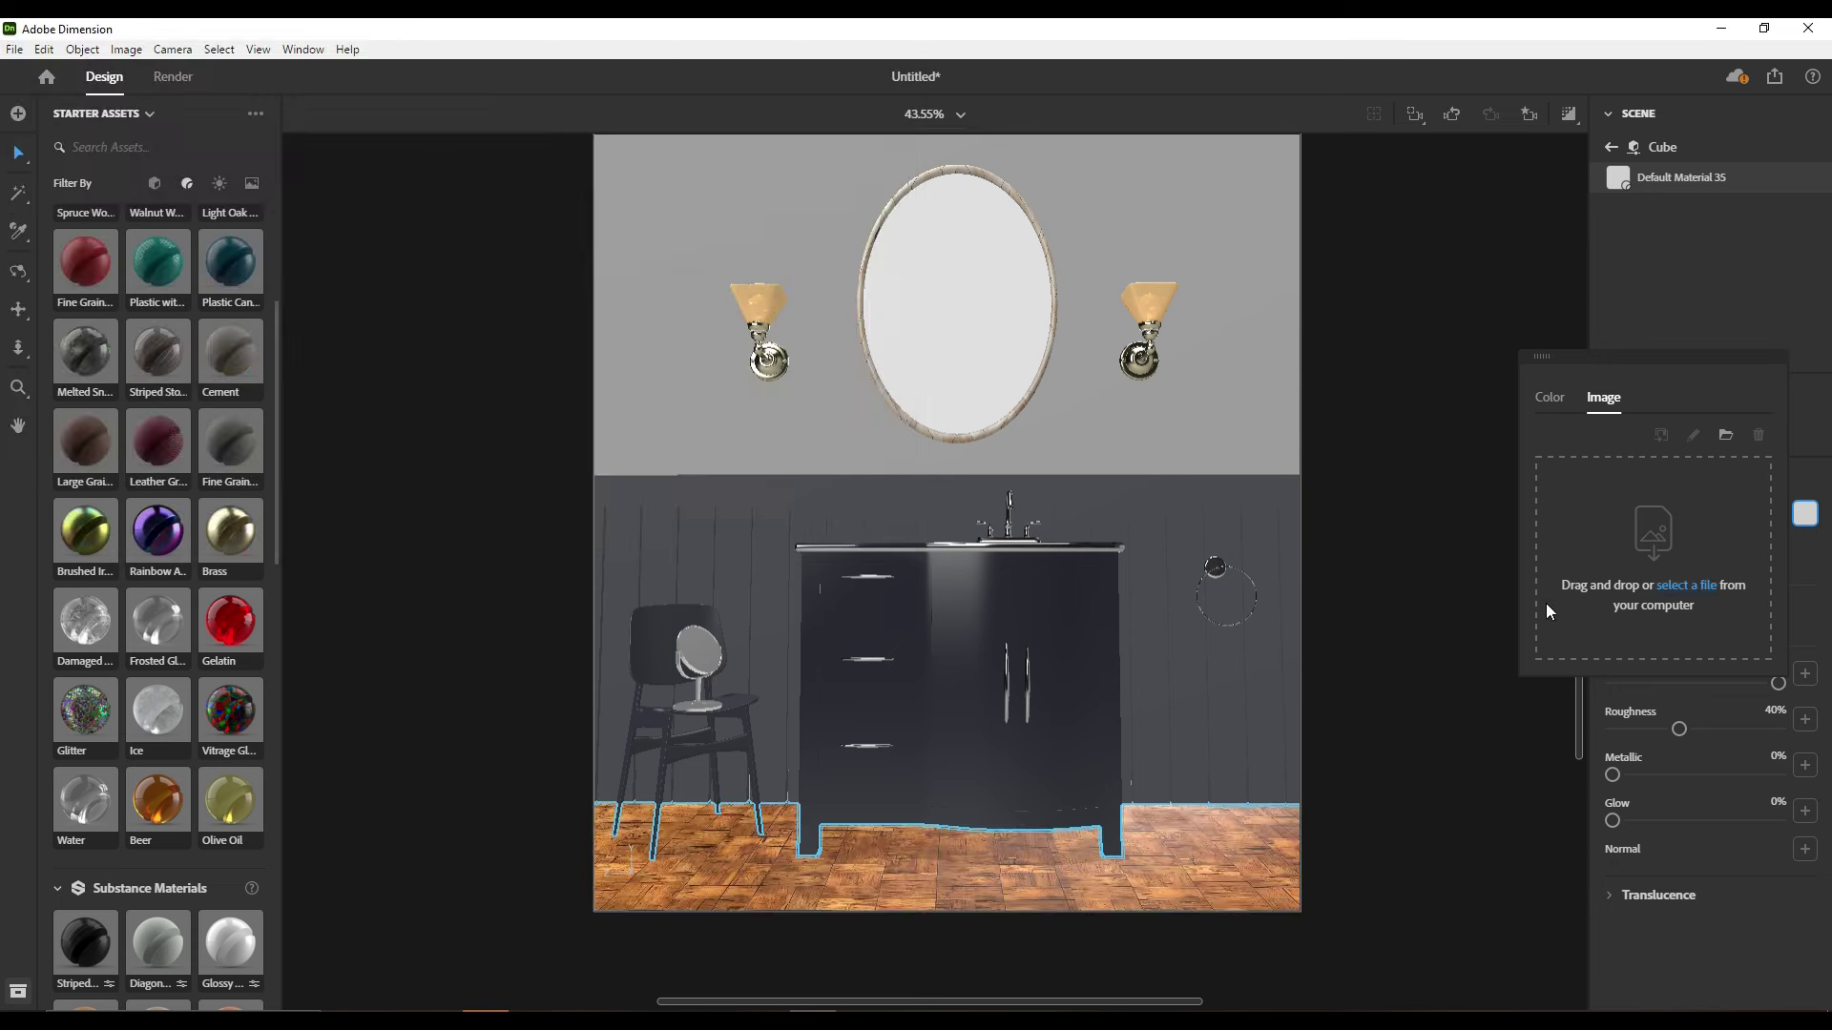
{"action": "left_click", "coordinate": [1405, 627]}
Set the floor material's roughness to 60%
{"action": "left_click", "coordinate": [1226, 876]}
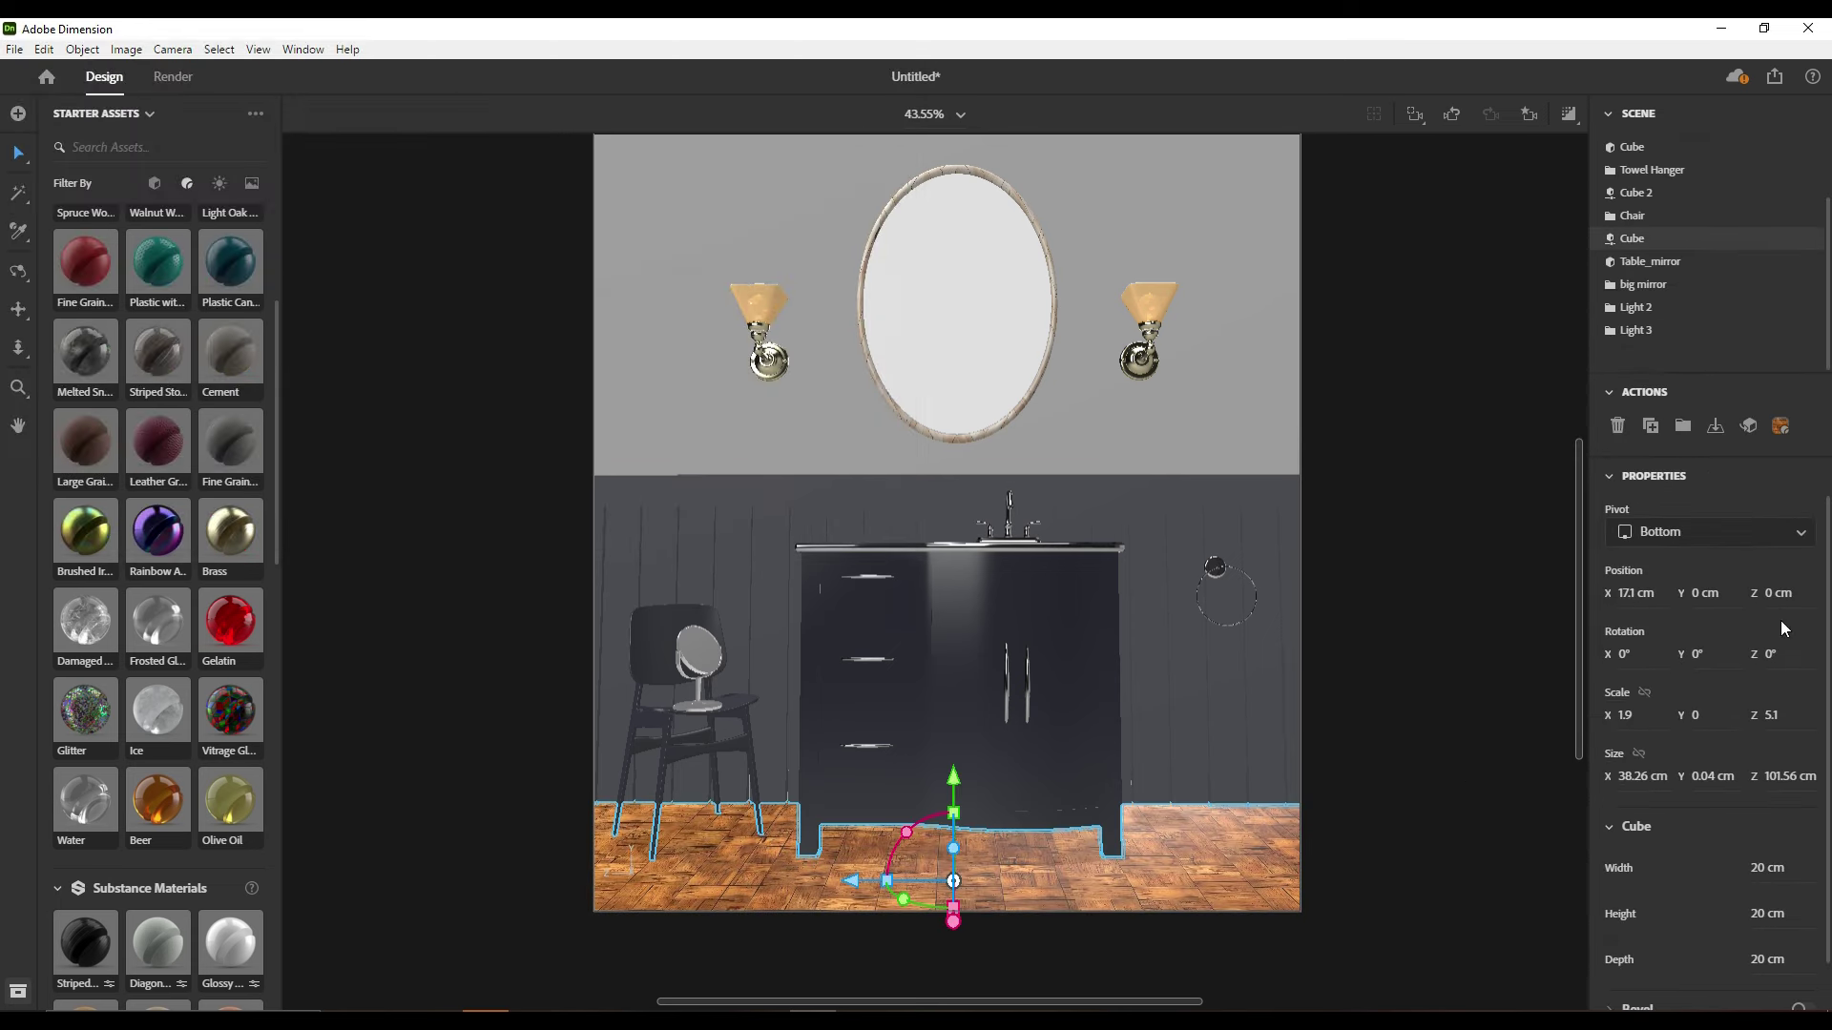
{"action": "left_click", "coordinate": [1782, 437]}
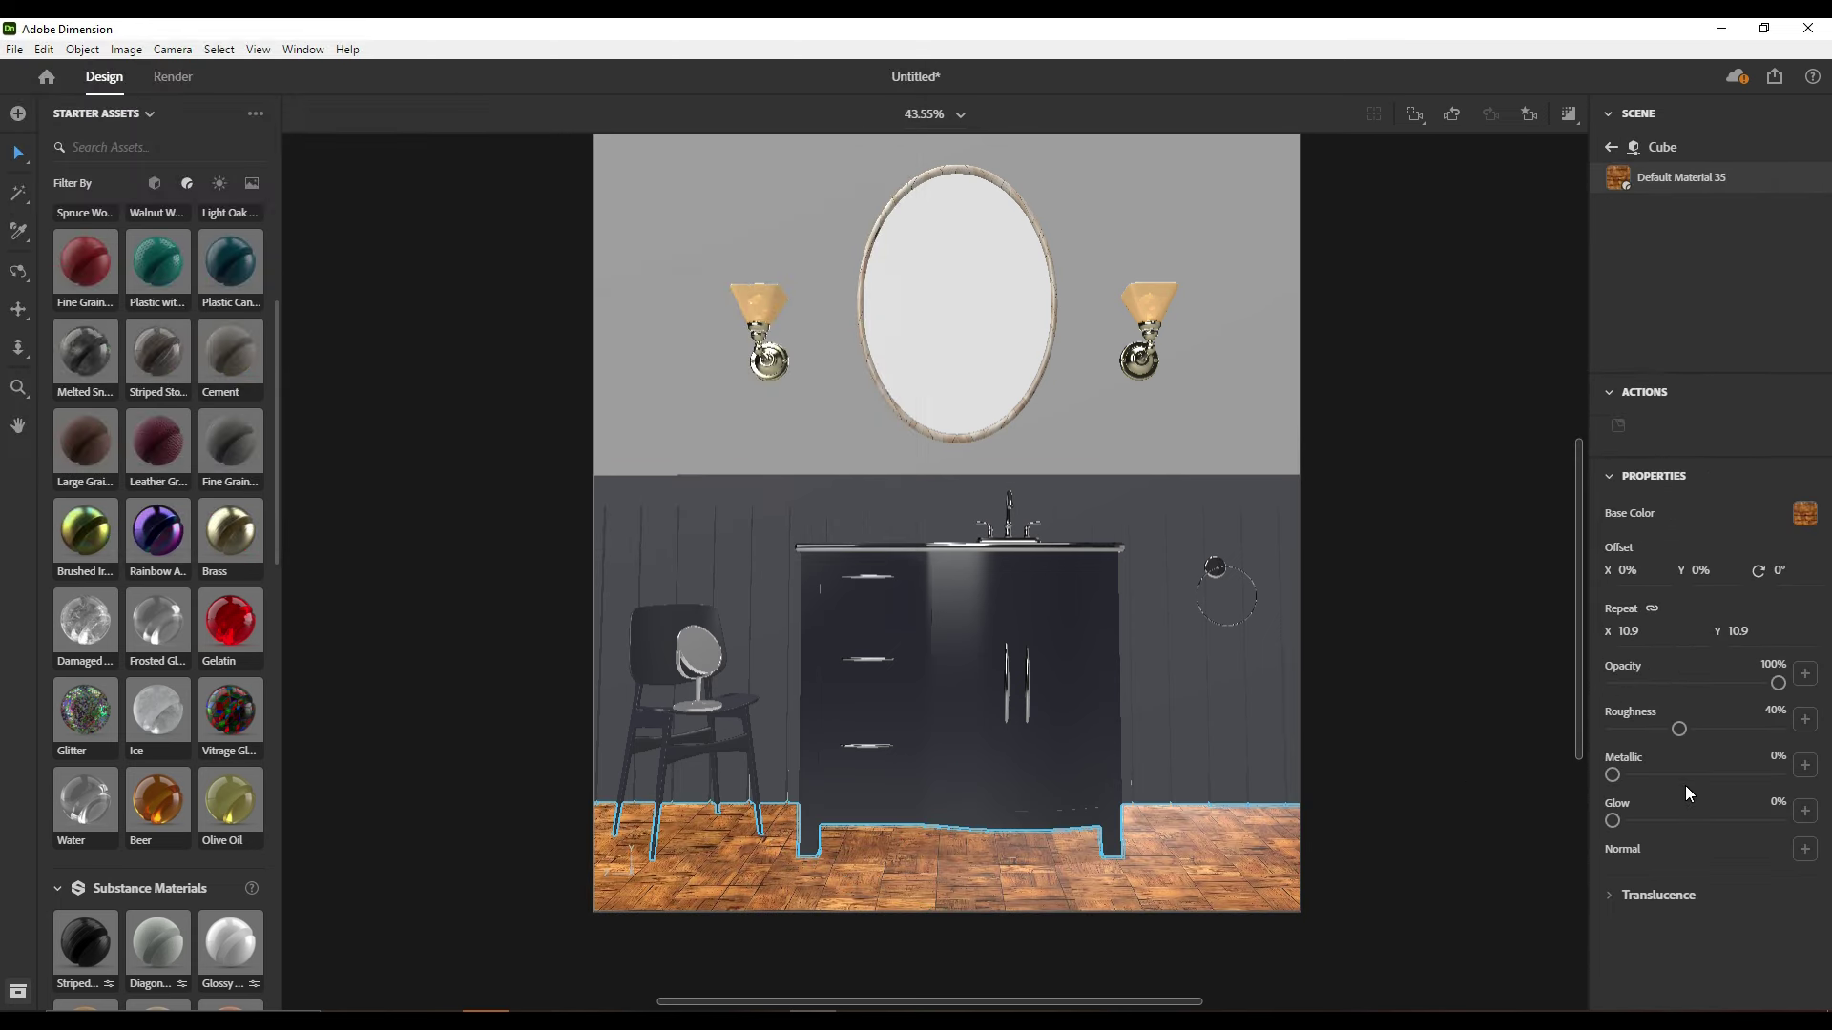
{"action": "left_click_drag", "start_coordinate": [1679, 729], "coordinate": [1714, 729]}
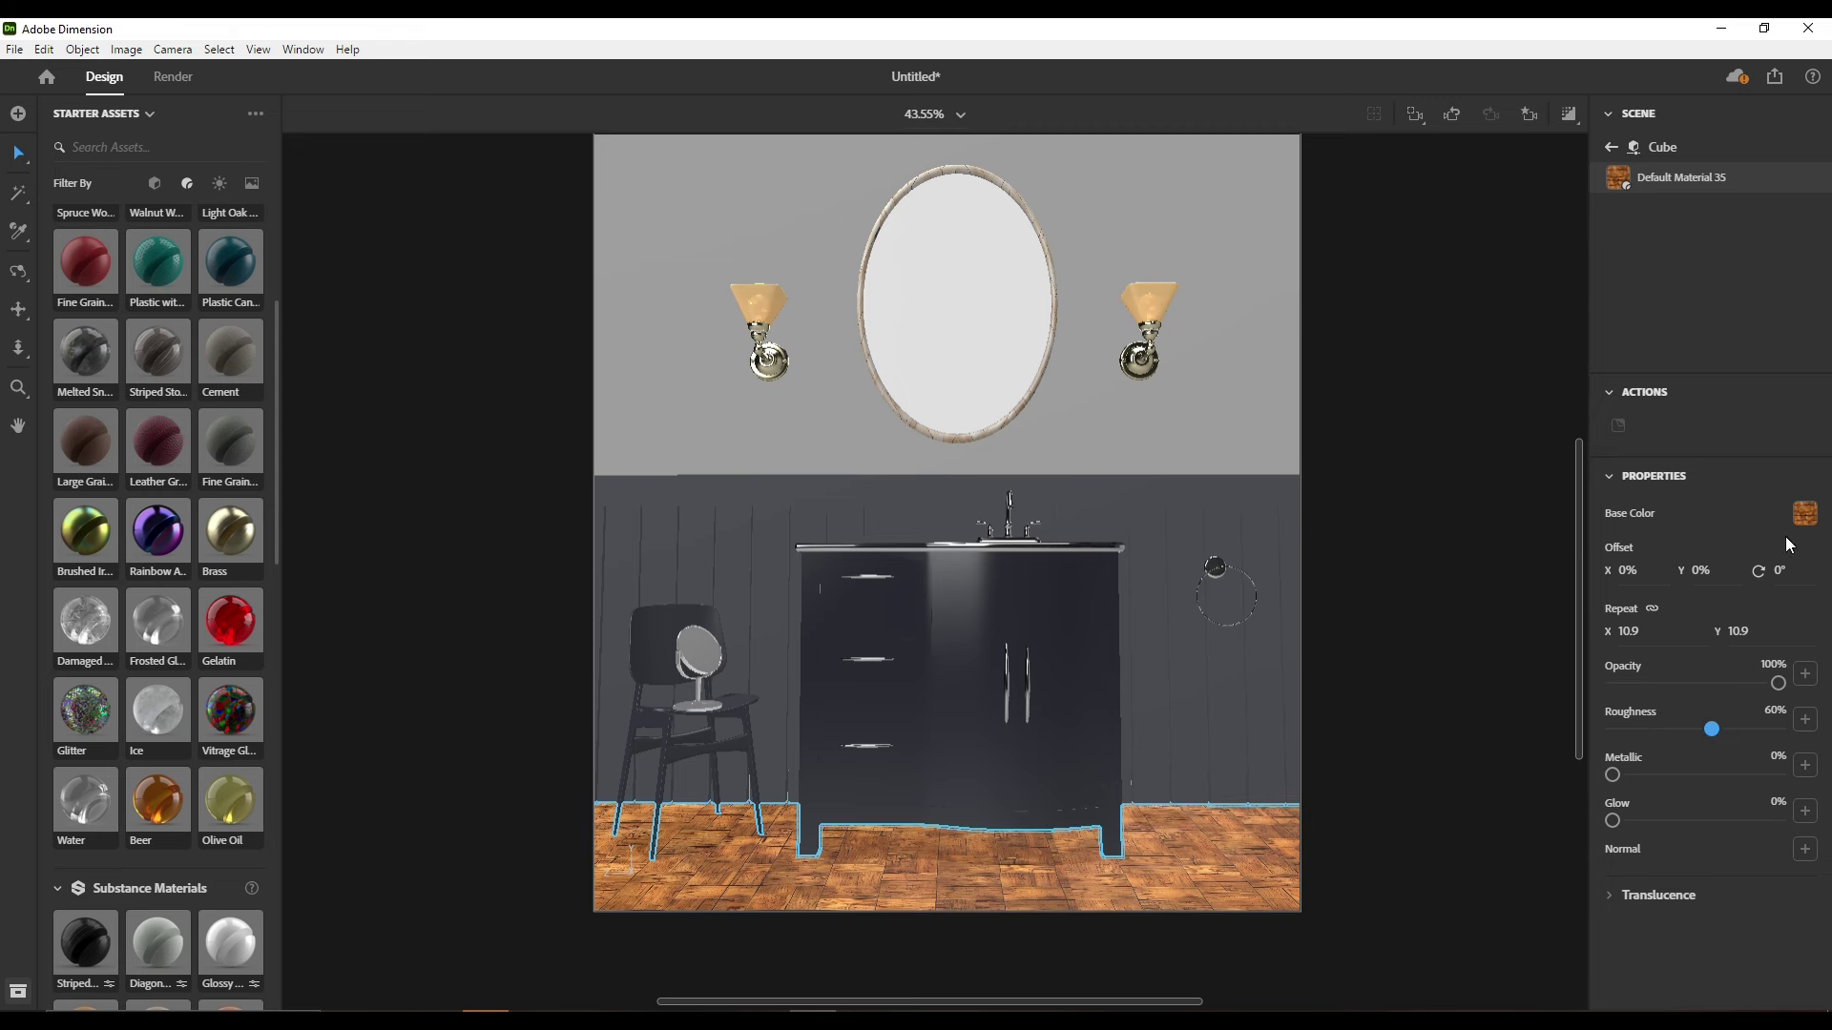
From an overhead view, add a cube onto the floor beside the vanity
{"action": "left_click", "coordinate": [1431, 606]}
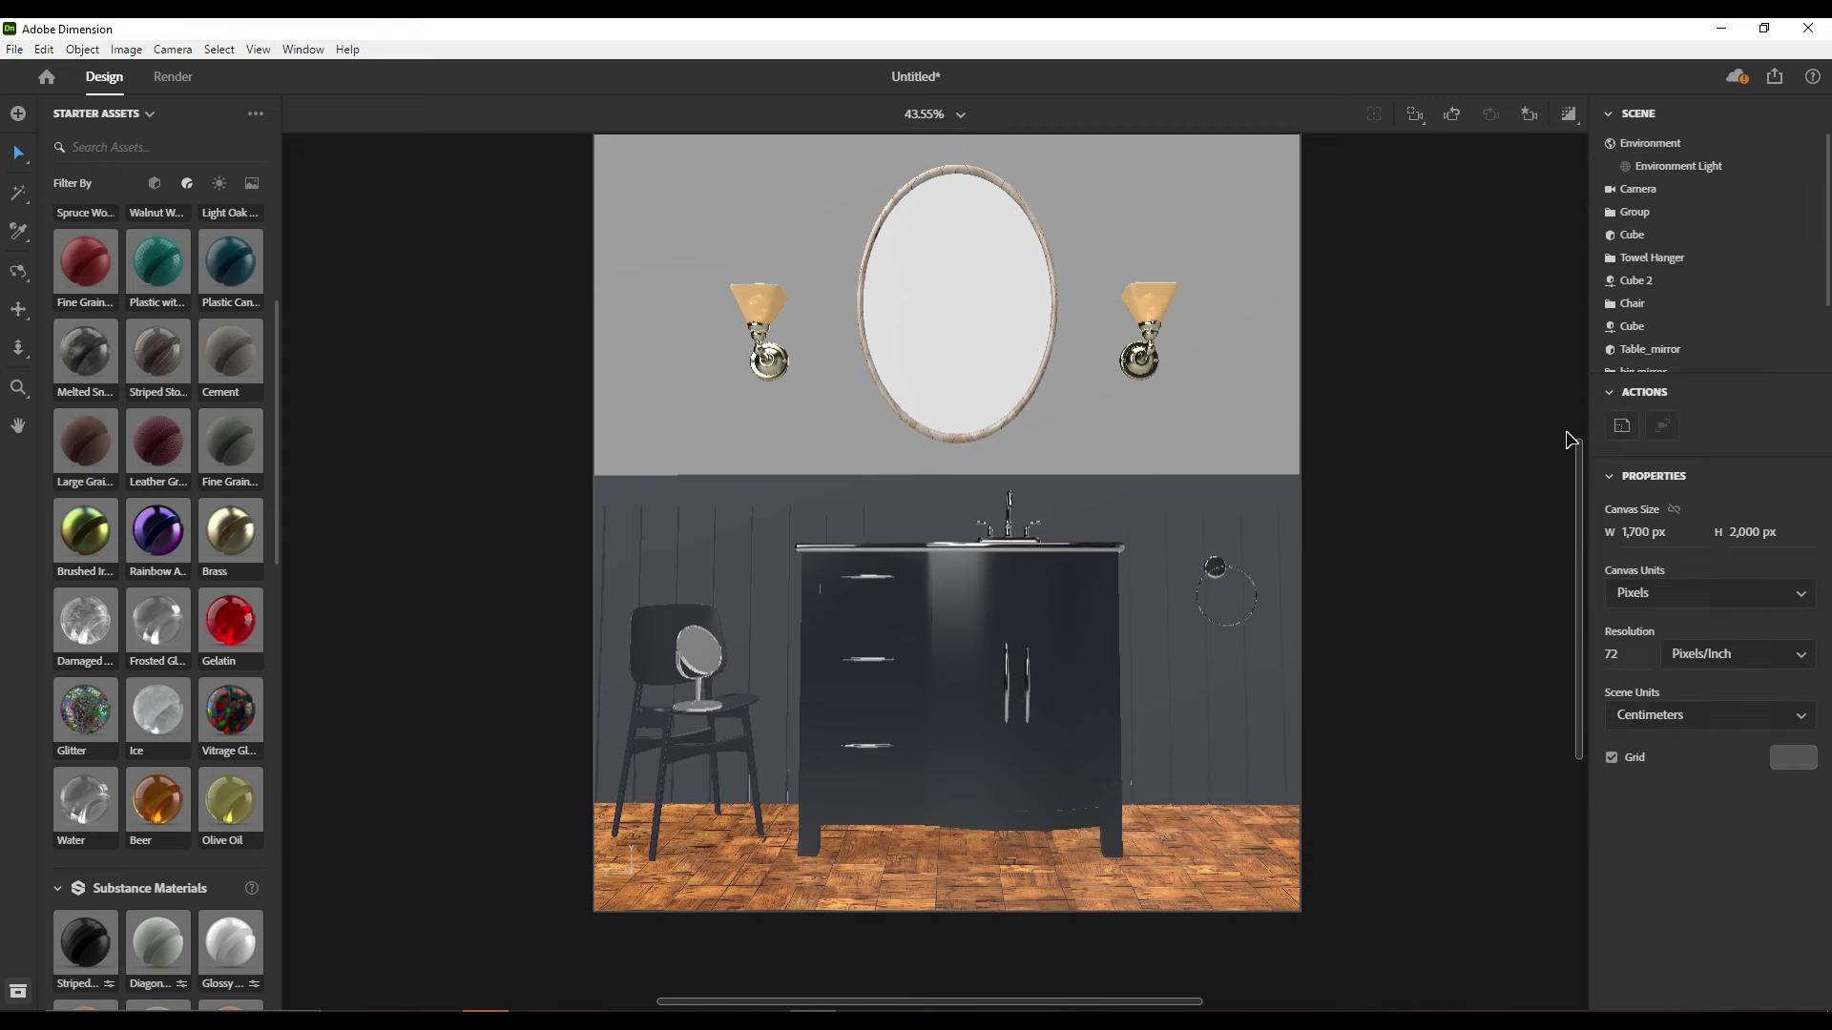
{"action": "left_click", "coordinate": [1572, 116]}
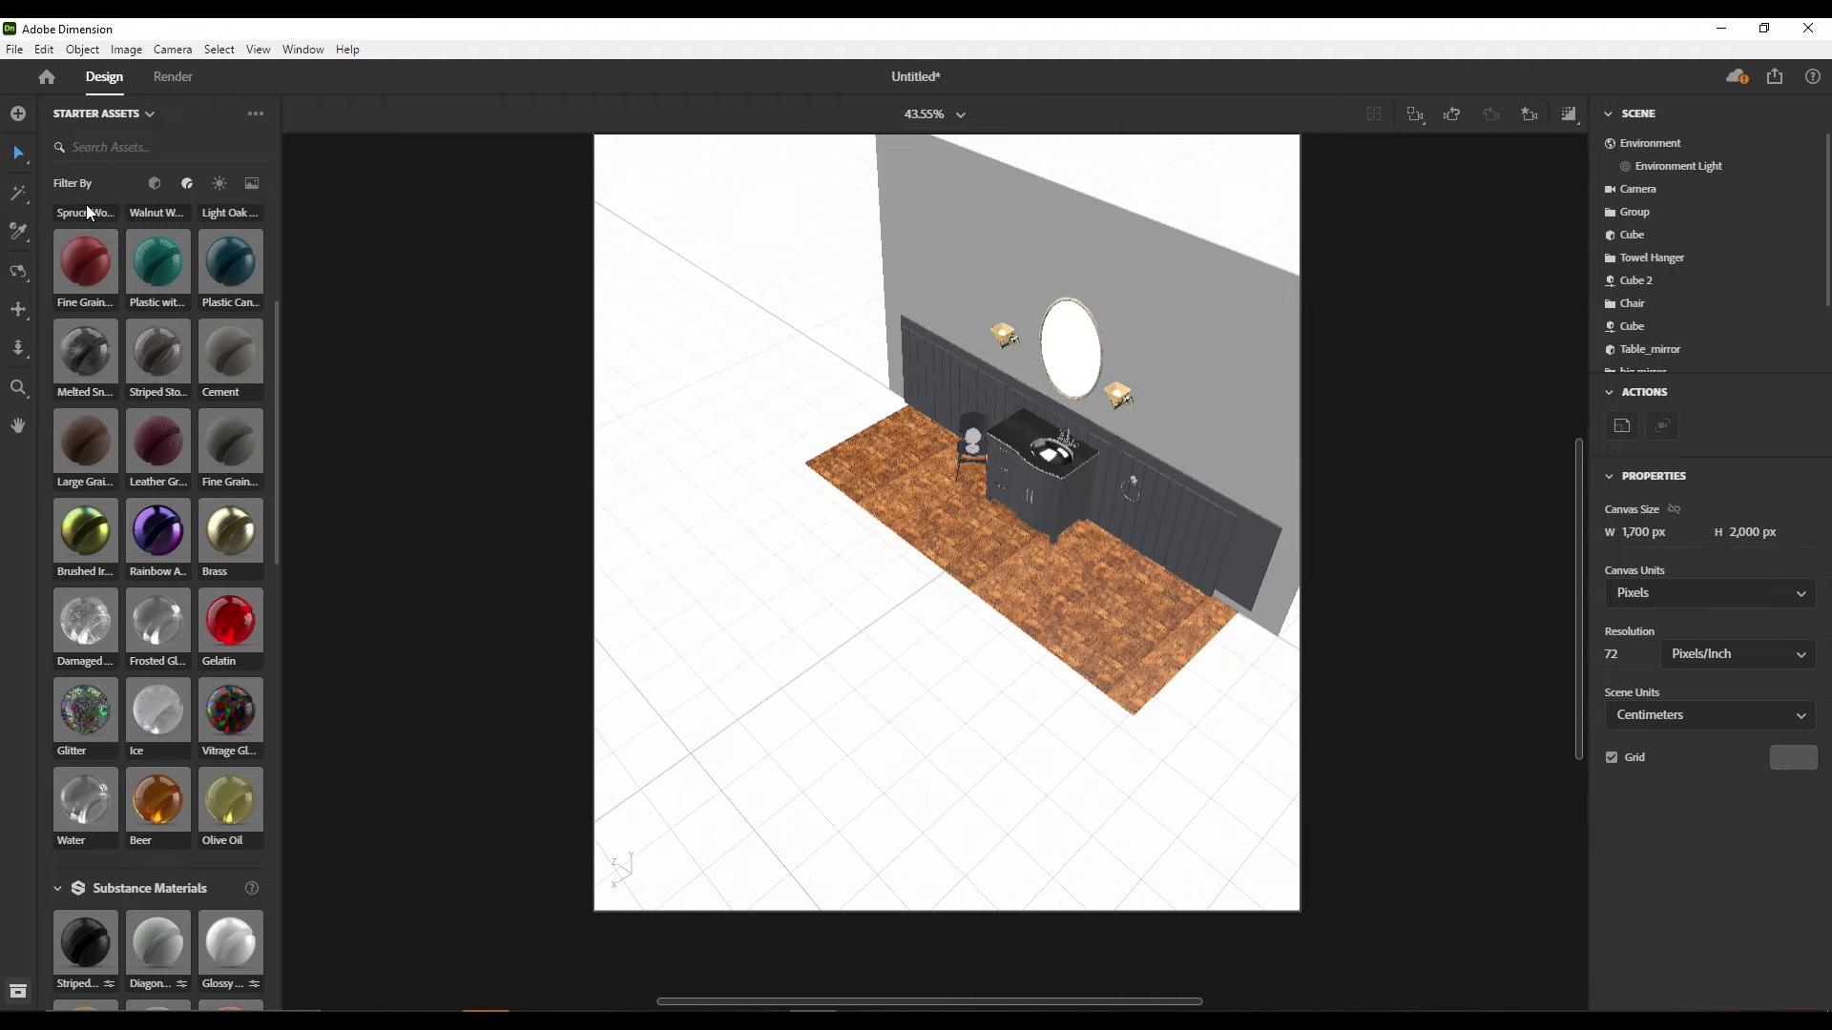
{"action": "left_click", "coordinate": [157, 191]}
{"action": "mouse_move", "coordinate": [168, 288]}
{"action": "left_mouse_down"}
{"action": "mouse_move", "coordinate": [907, 611]}
{"action": "mouse_move", "coordinate": [773, 551]}
{"action": "mouse_move", "coordinate": [896, 599]}
{"action": "left_mouse_up"}
Scale the cube into a thin, tall wall panel and line it up beside the floor
{"action": "key", "text": "s"}
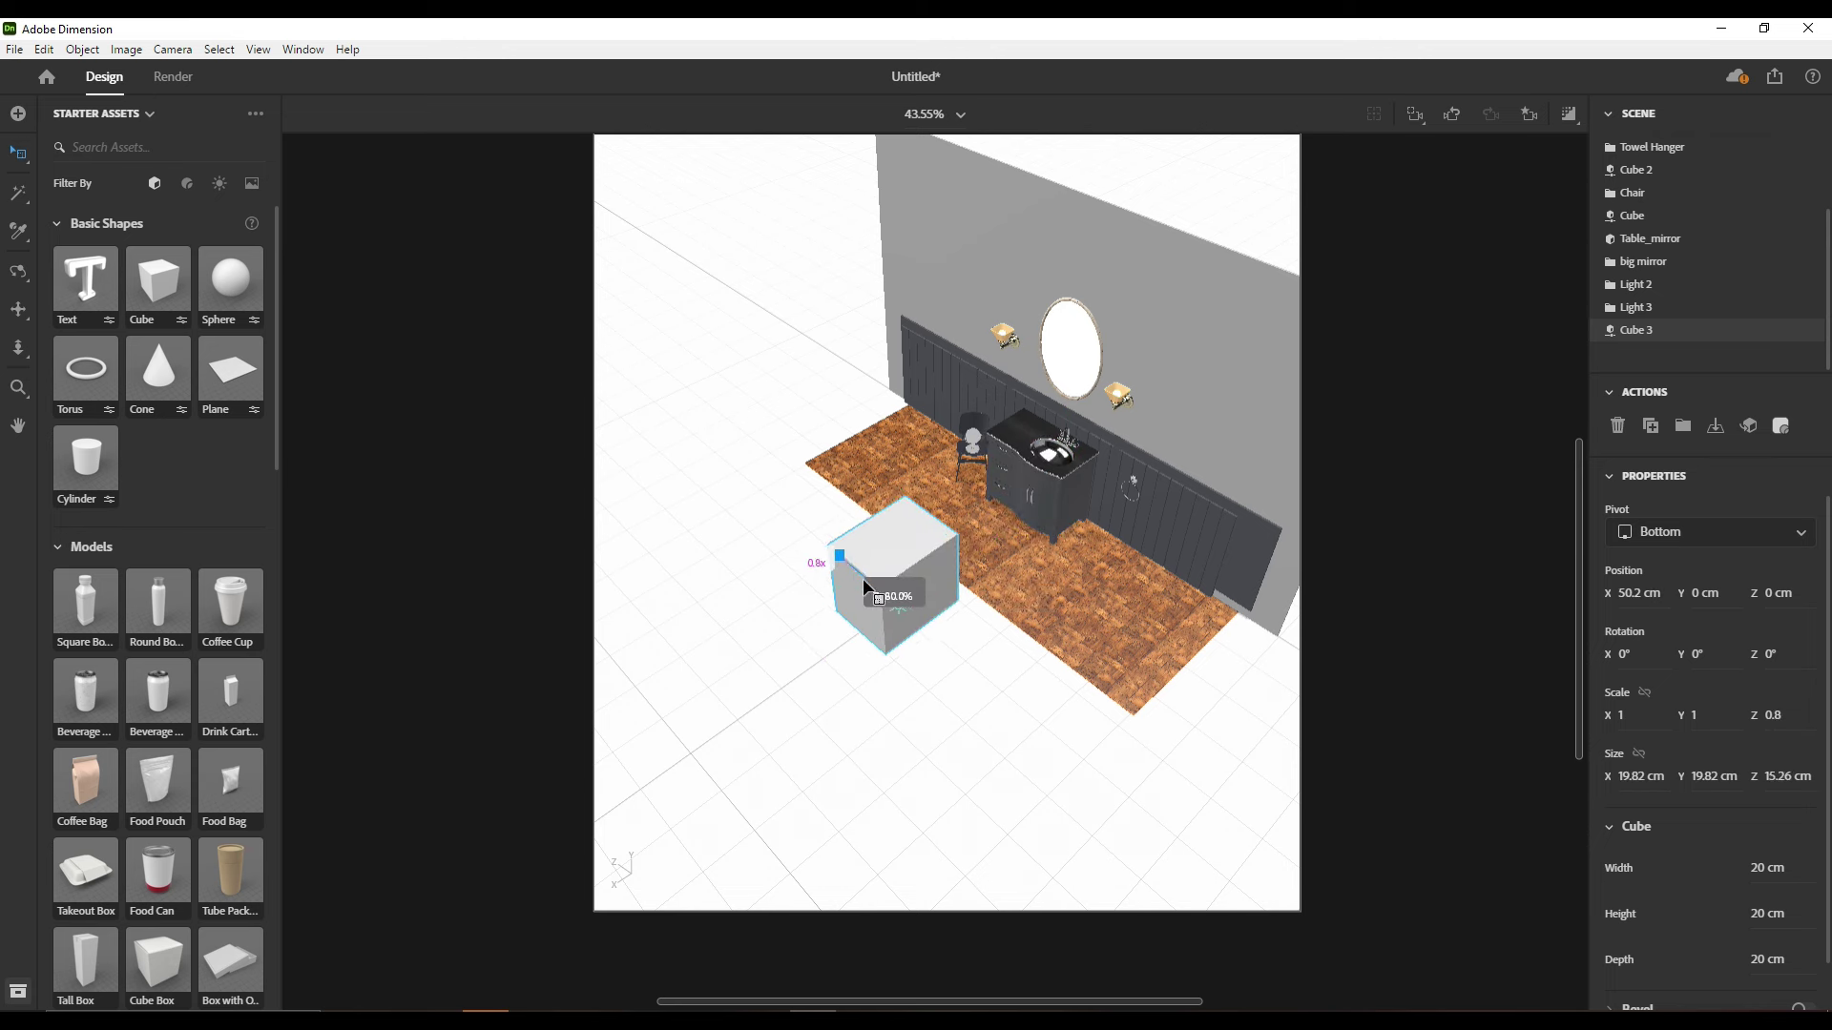
{"action": "left_click_drag", "start_coordinate": [822, 659], "coordinate": [722, 668]}
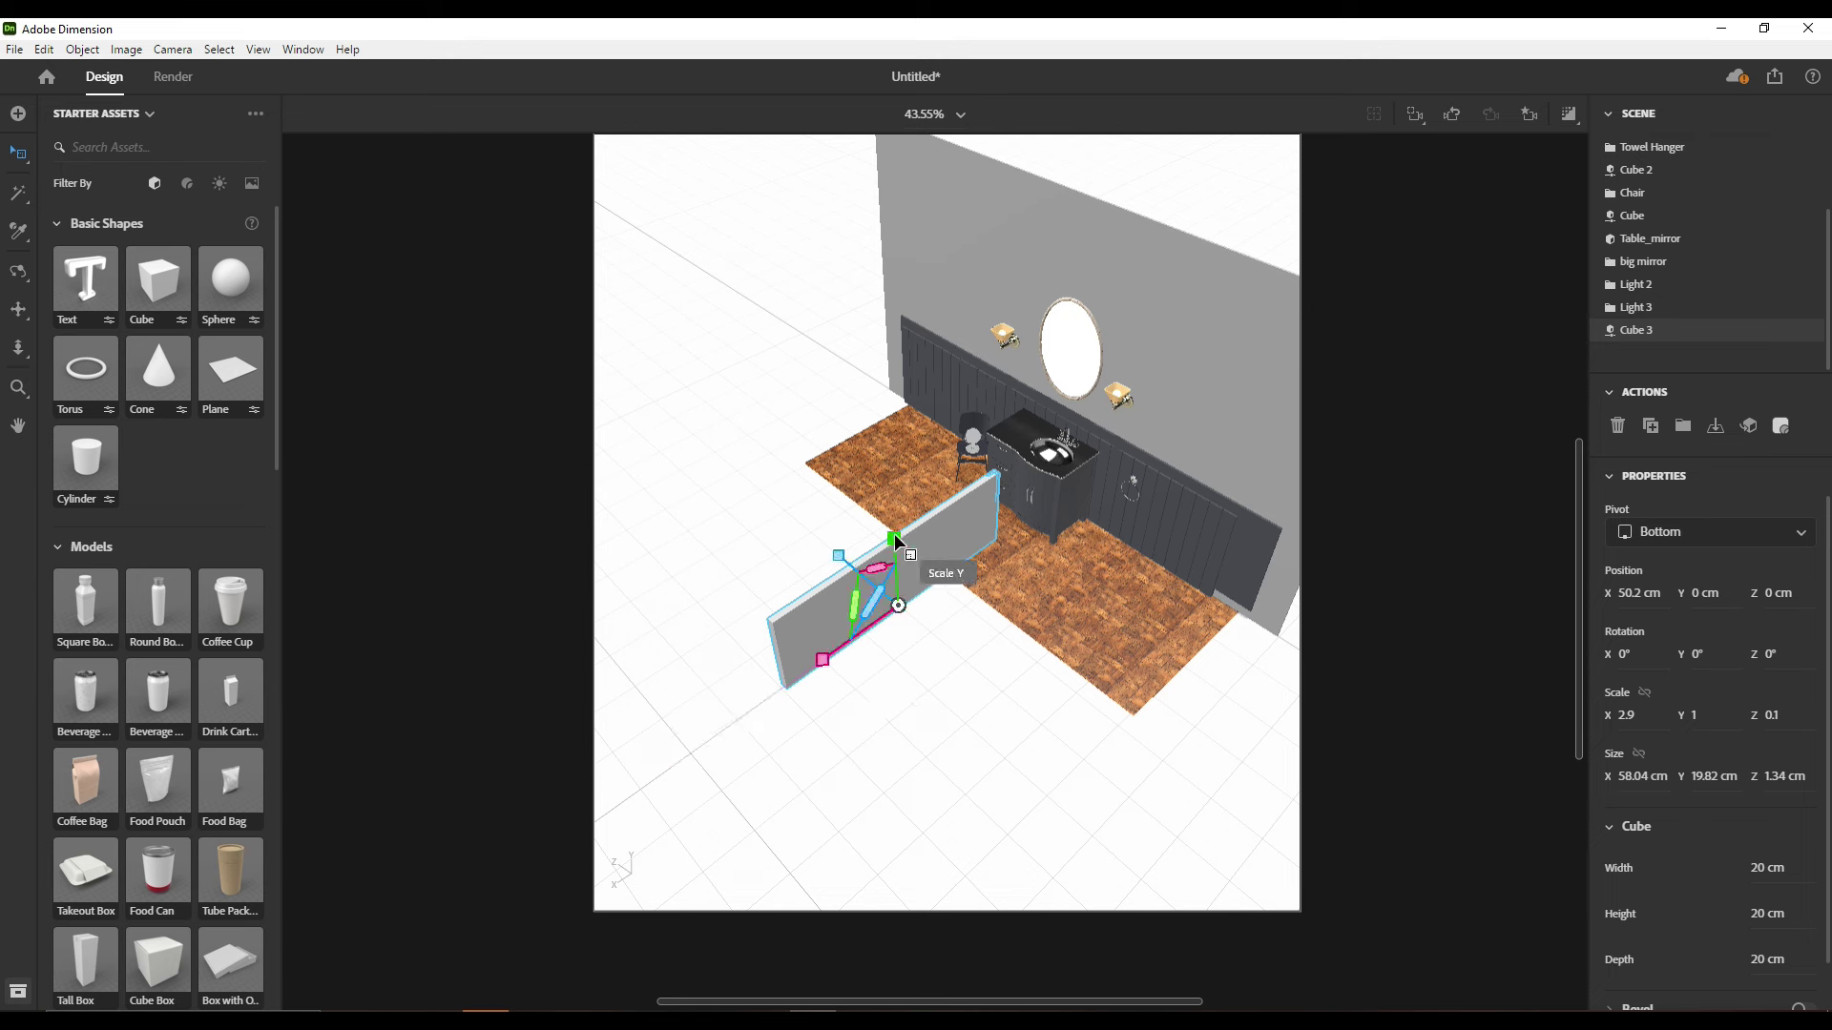
{"action": "left_click_drag", "start_coordinate": [894, 539], "coordinate": [839, 191]}
{"action": "left_click", "coordinate": [23, 163]}
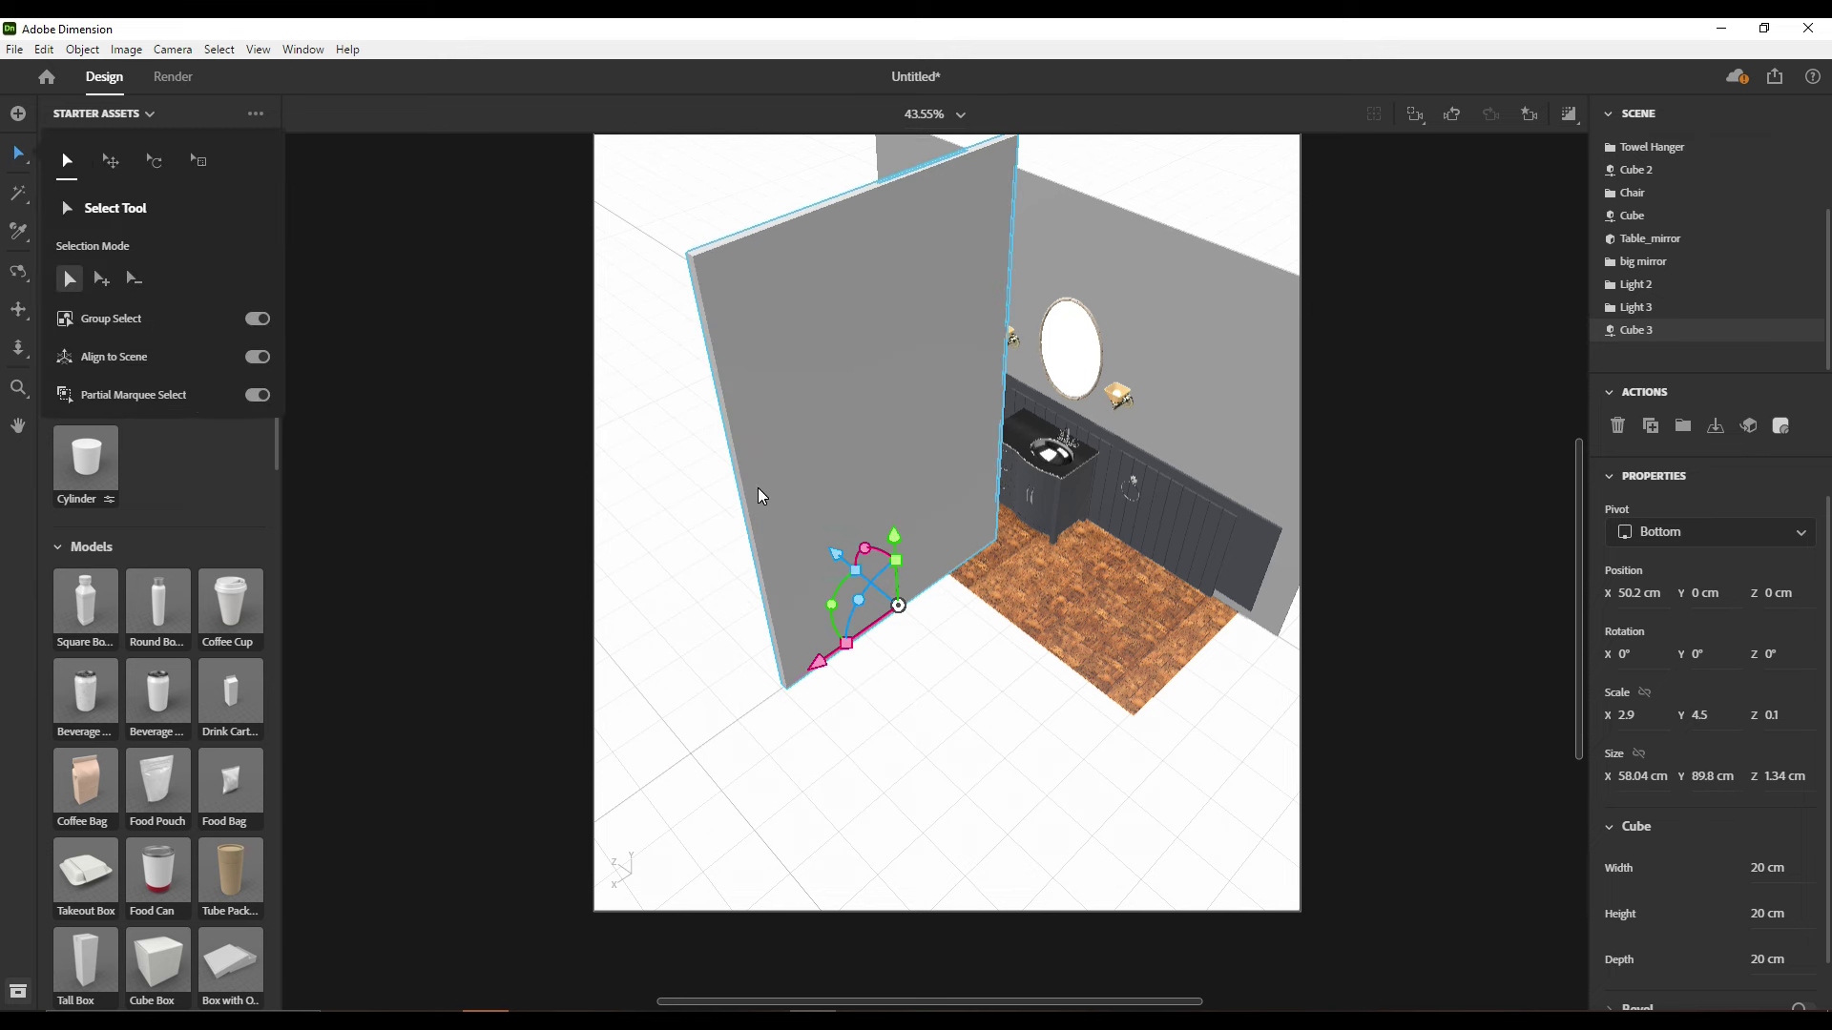
{"action": "mouse_move", "coordinate": [829, 659]}
{"action": "left_mouse_down"}
{"action": "mouse_move", "coordinate": [706, 555]}
{"action": "mouse_move", "coordinate": [797, 511]}
{"action": "left_mouse_up"}
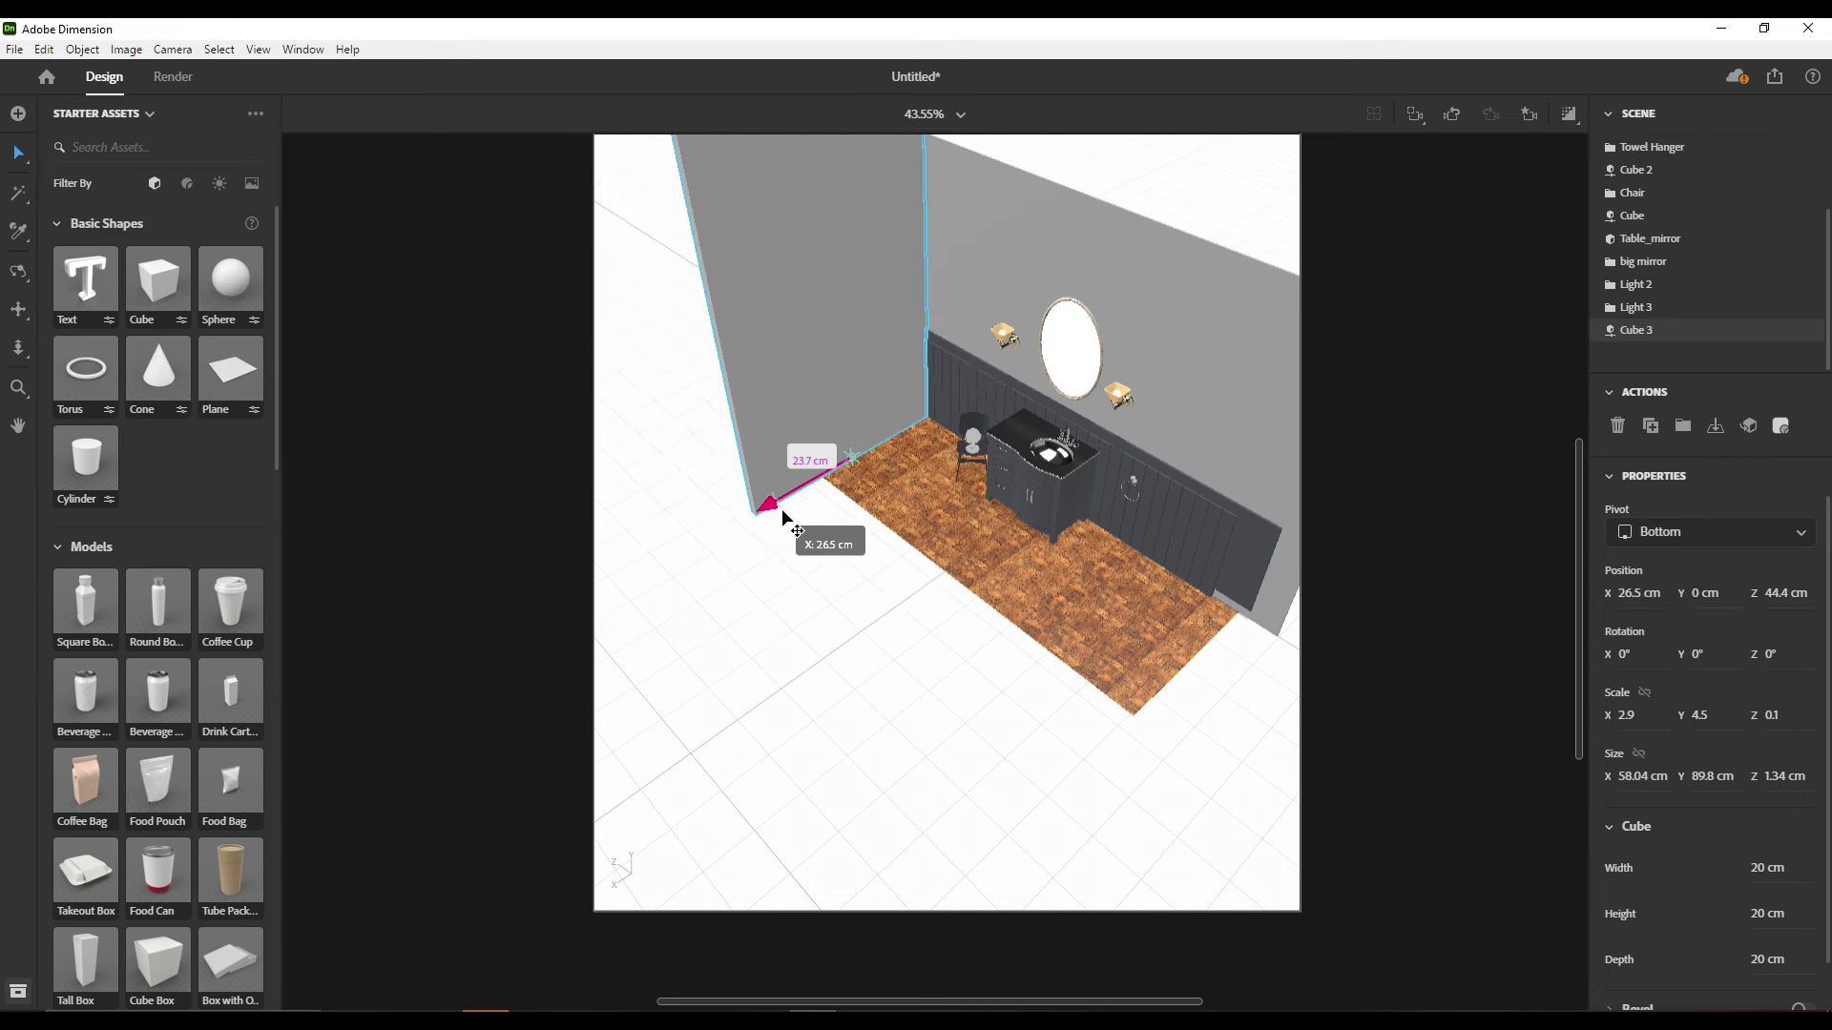
{"action": "left_click_drag", "start_coordinate": [799, 422], "coordinate": [1131, 656]}
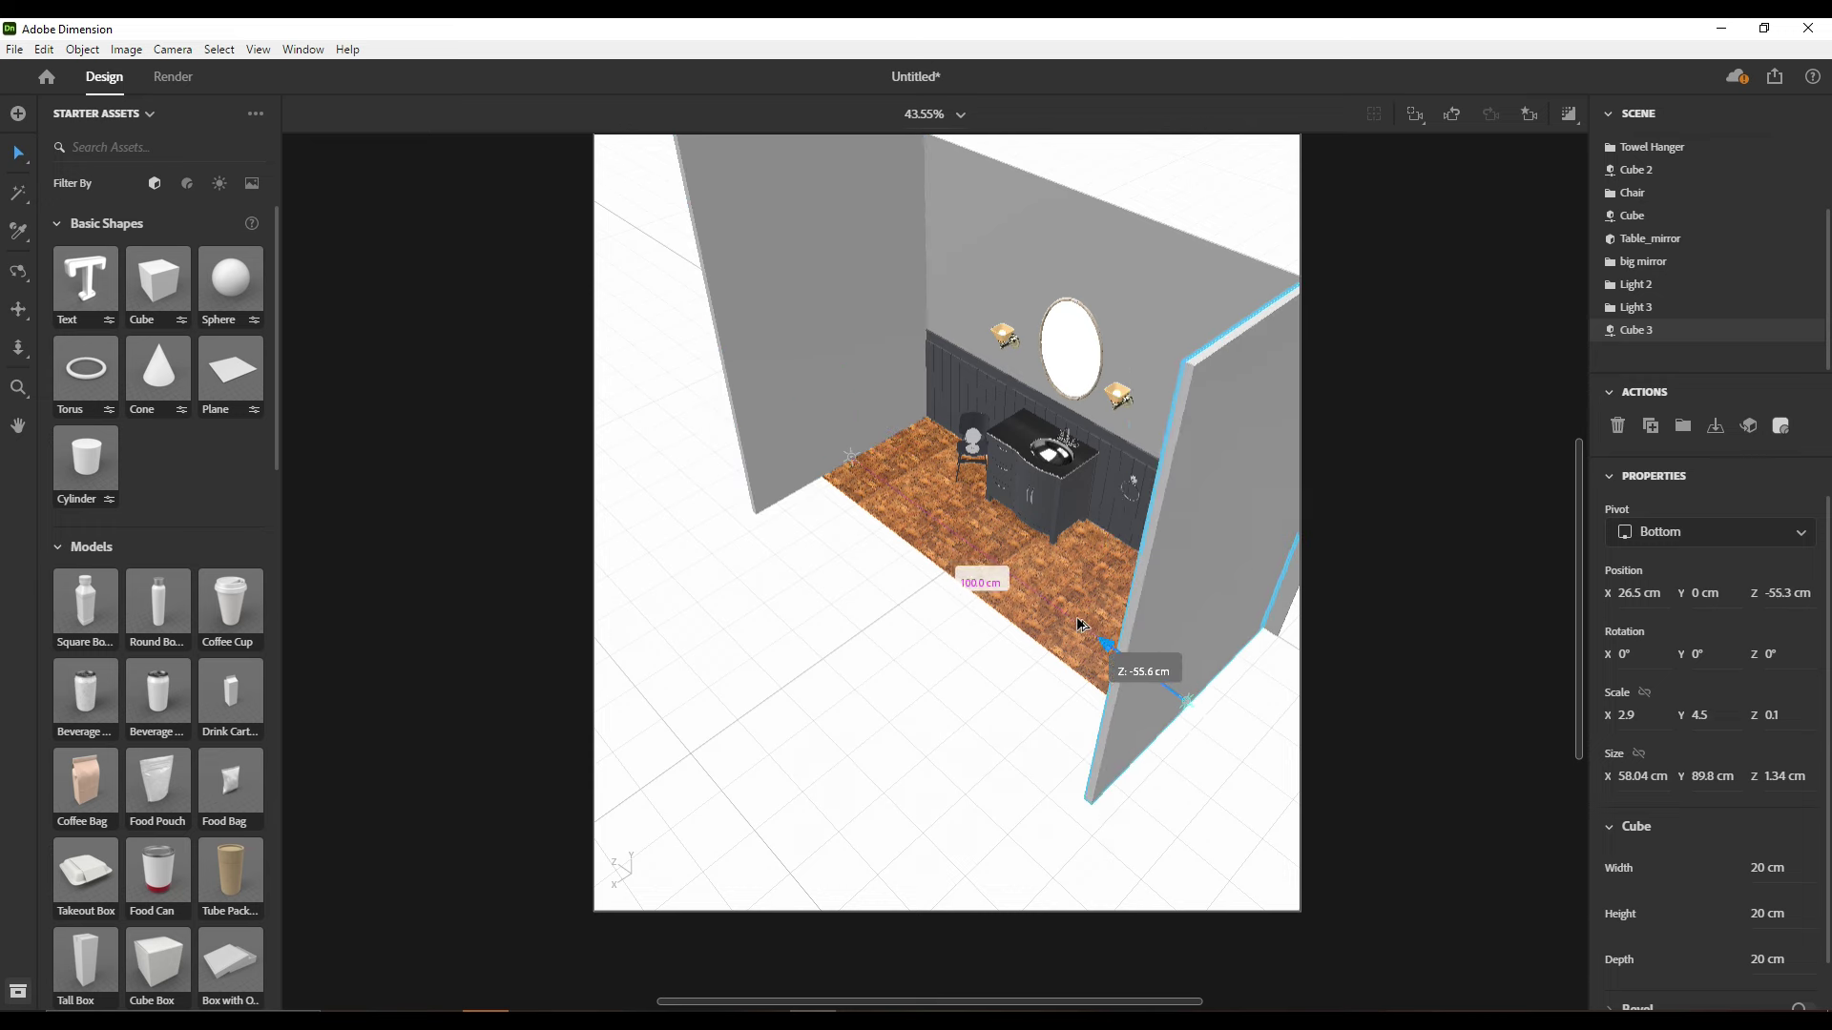
Give the wall panels the Adobe Standard Glass material and return to camera bookmark View 2
{"action": "left_click", "coordinate": [187, 182]}
{"action": "left_click", "coordinate": [86, 300]}
{"action": "left_click", "coordinate": [782, 381]}
{"action": "left_click", "coordinate": [86, 300]}
{"action": "left_click", "coordinate": [1530, 115]}
{"action": "left_click", "coordinate": [1402, 206]}
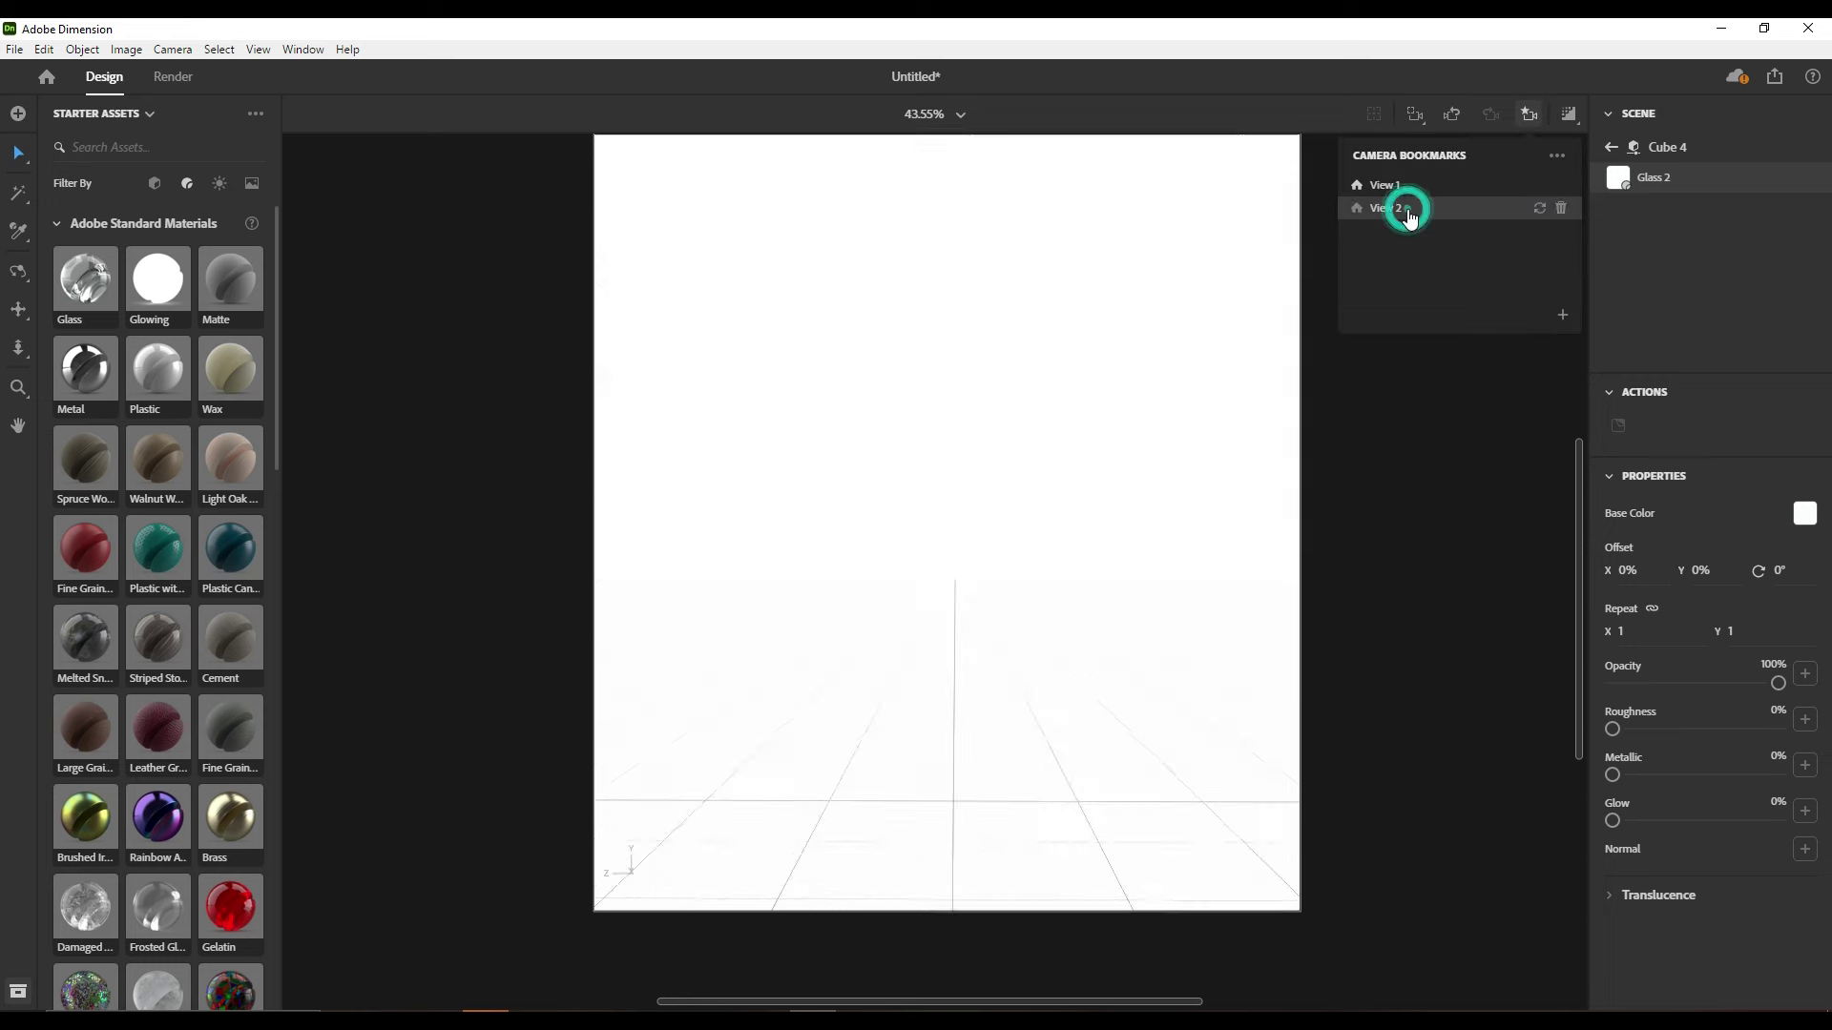
{"action": "left_click", "coordinate": [1485, 544]}
{"action": "left_click", "coordinate": [219, 185]}
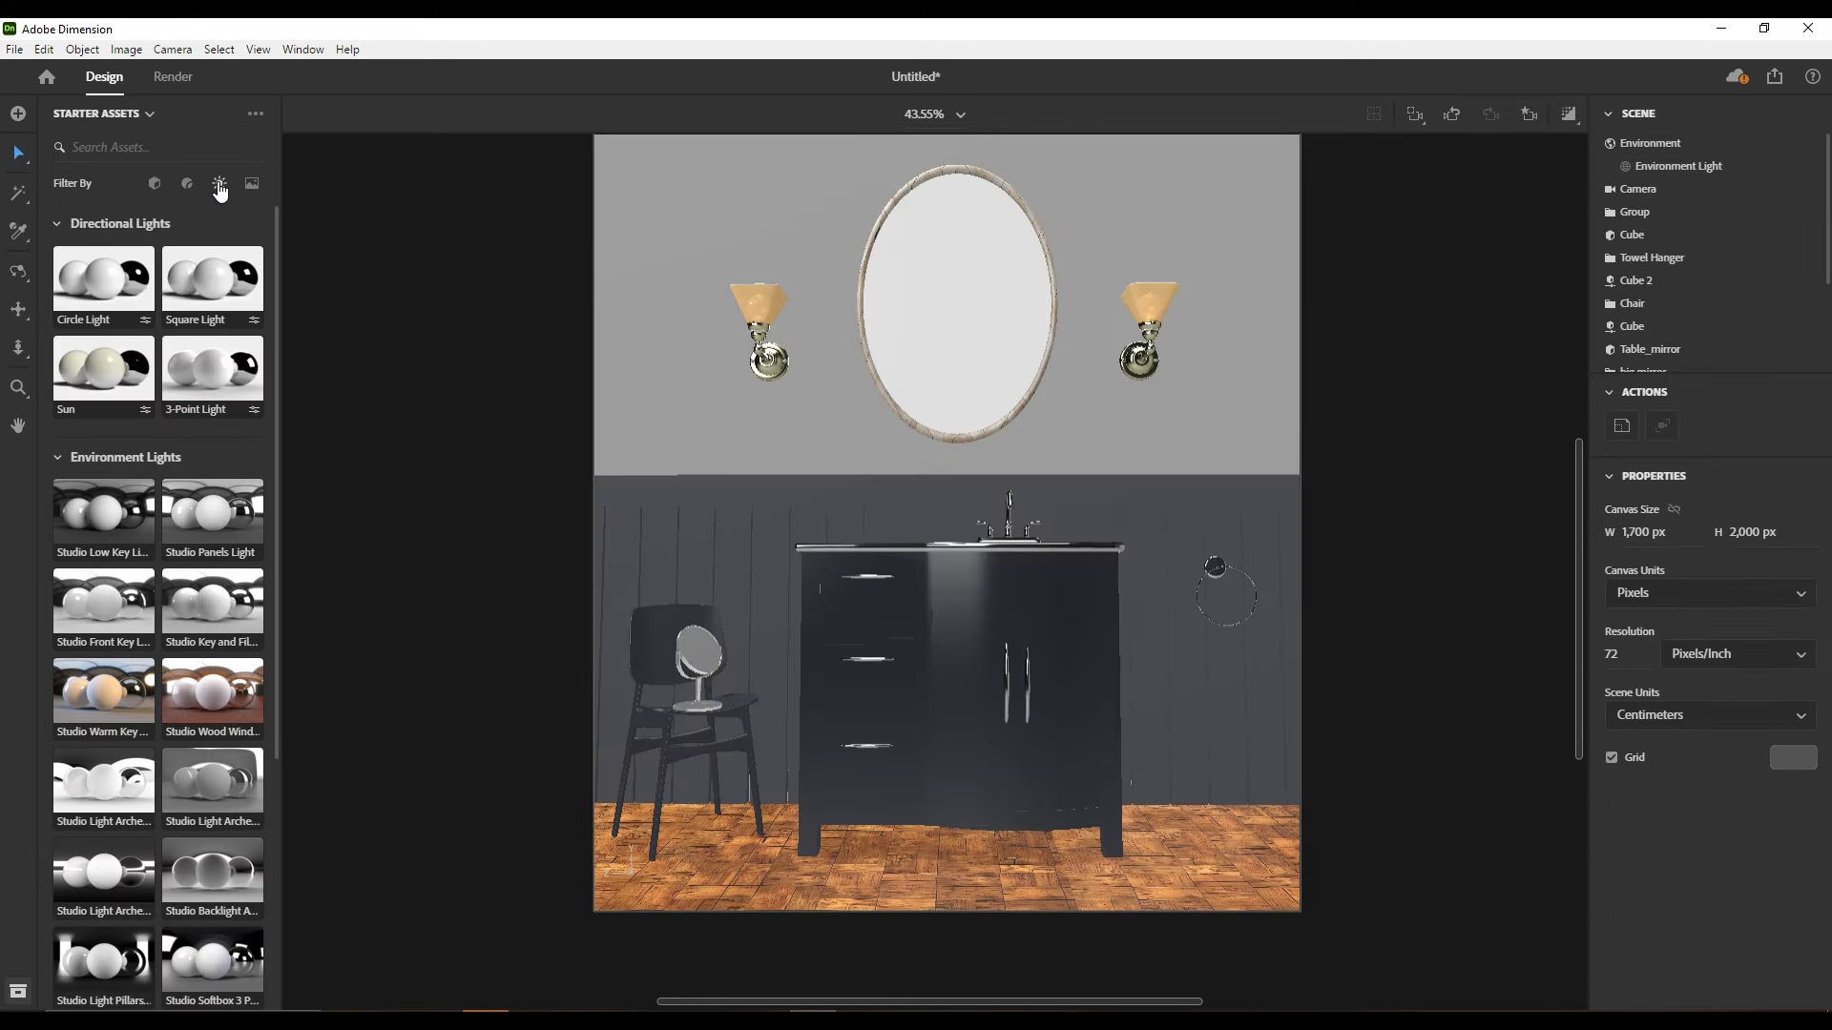
Add the 3-Point Light rig, enable render preview, and rotate the environment light to 84°
{"action": "left_click", "coordinate": [213, 368]}
{"action": "left_click", "coordinate": [1569, 114]}
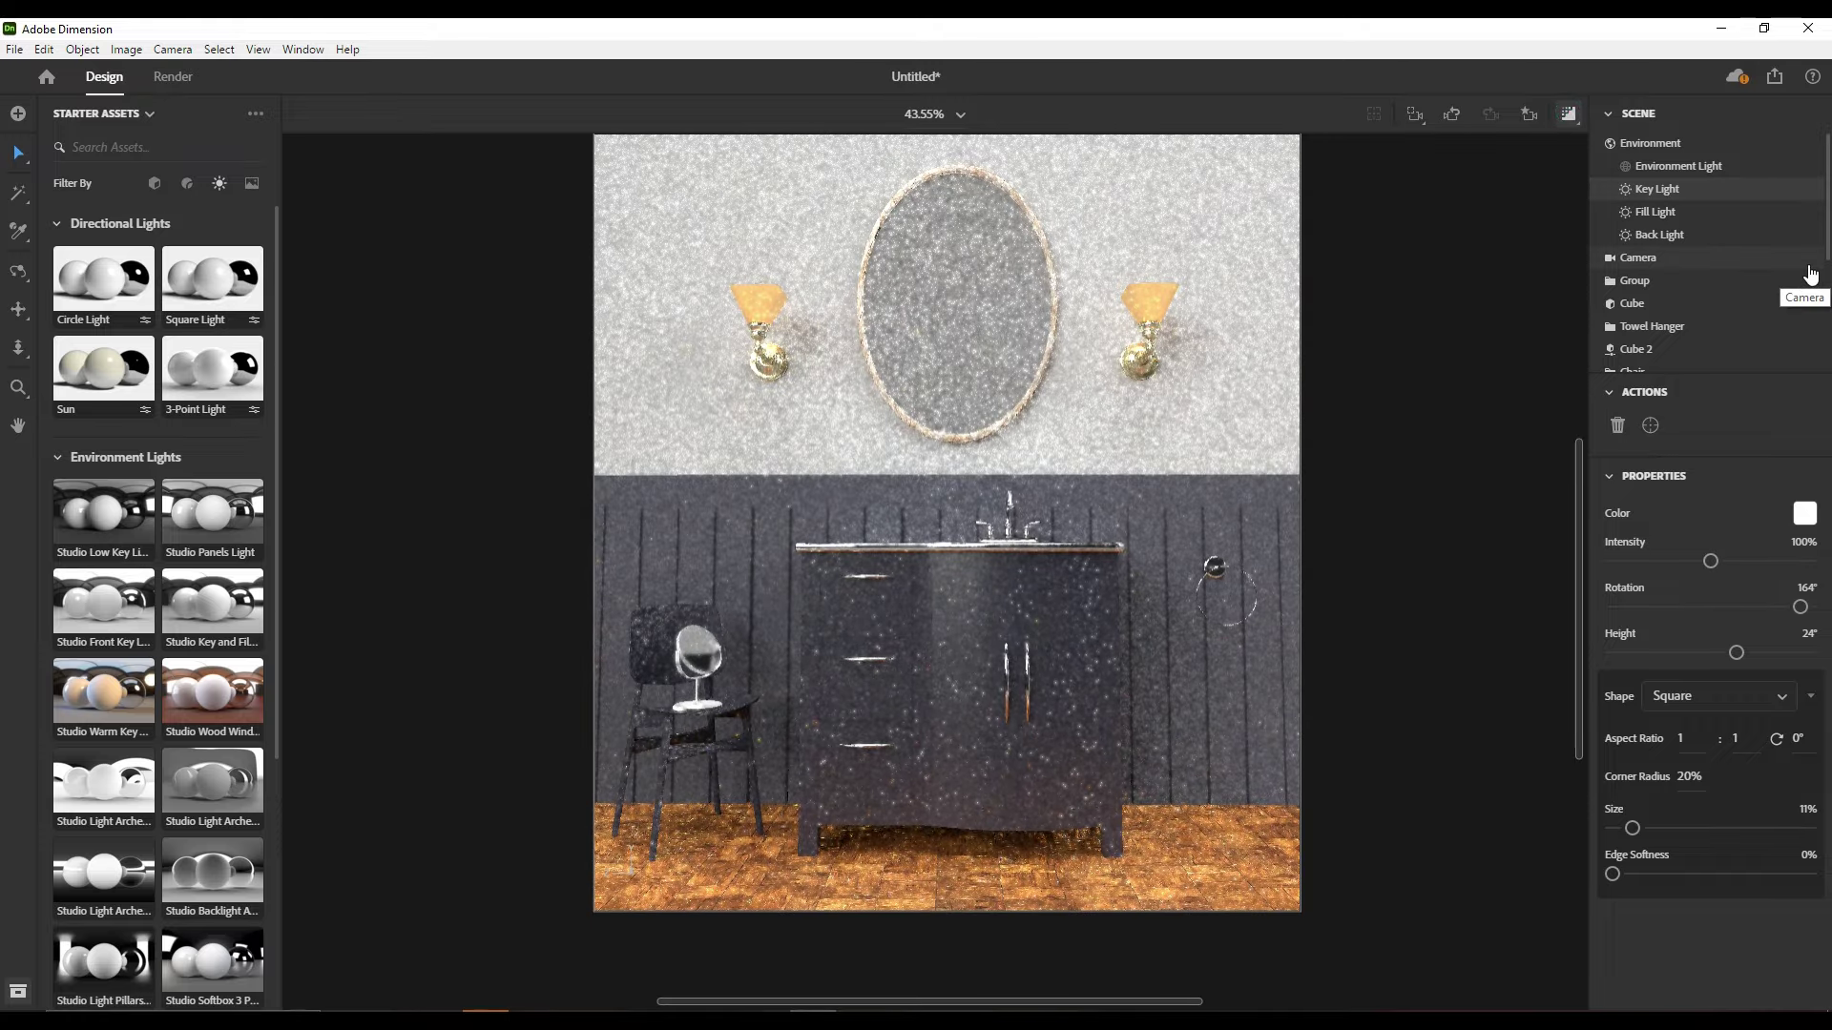
{"action": "left_click", "coordinate": [1679, 166]}
{"action": "mouse_move", "coordinate": [1711, 607]}
{"action": "left_mouse_down"}
{"action": "mouse_move", "coordinate": [1784, 622]}
{"action": "mouse_move", "coordinate": [1760, 625]}
{"action": "left_mouse_up"}
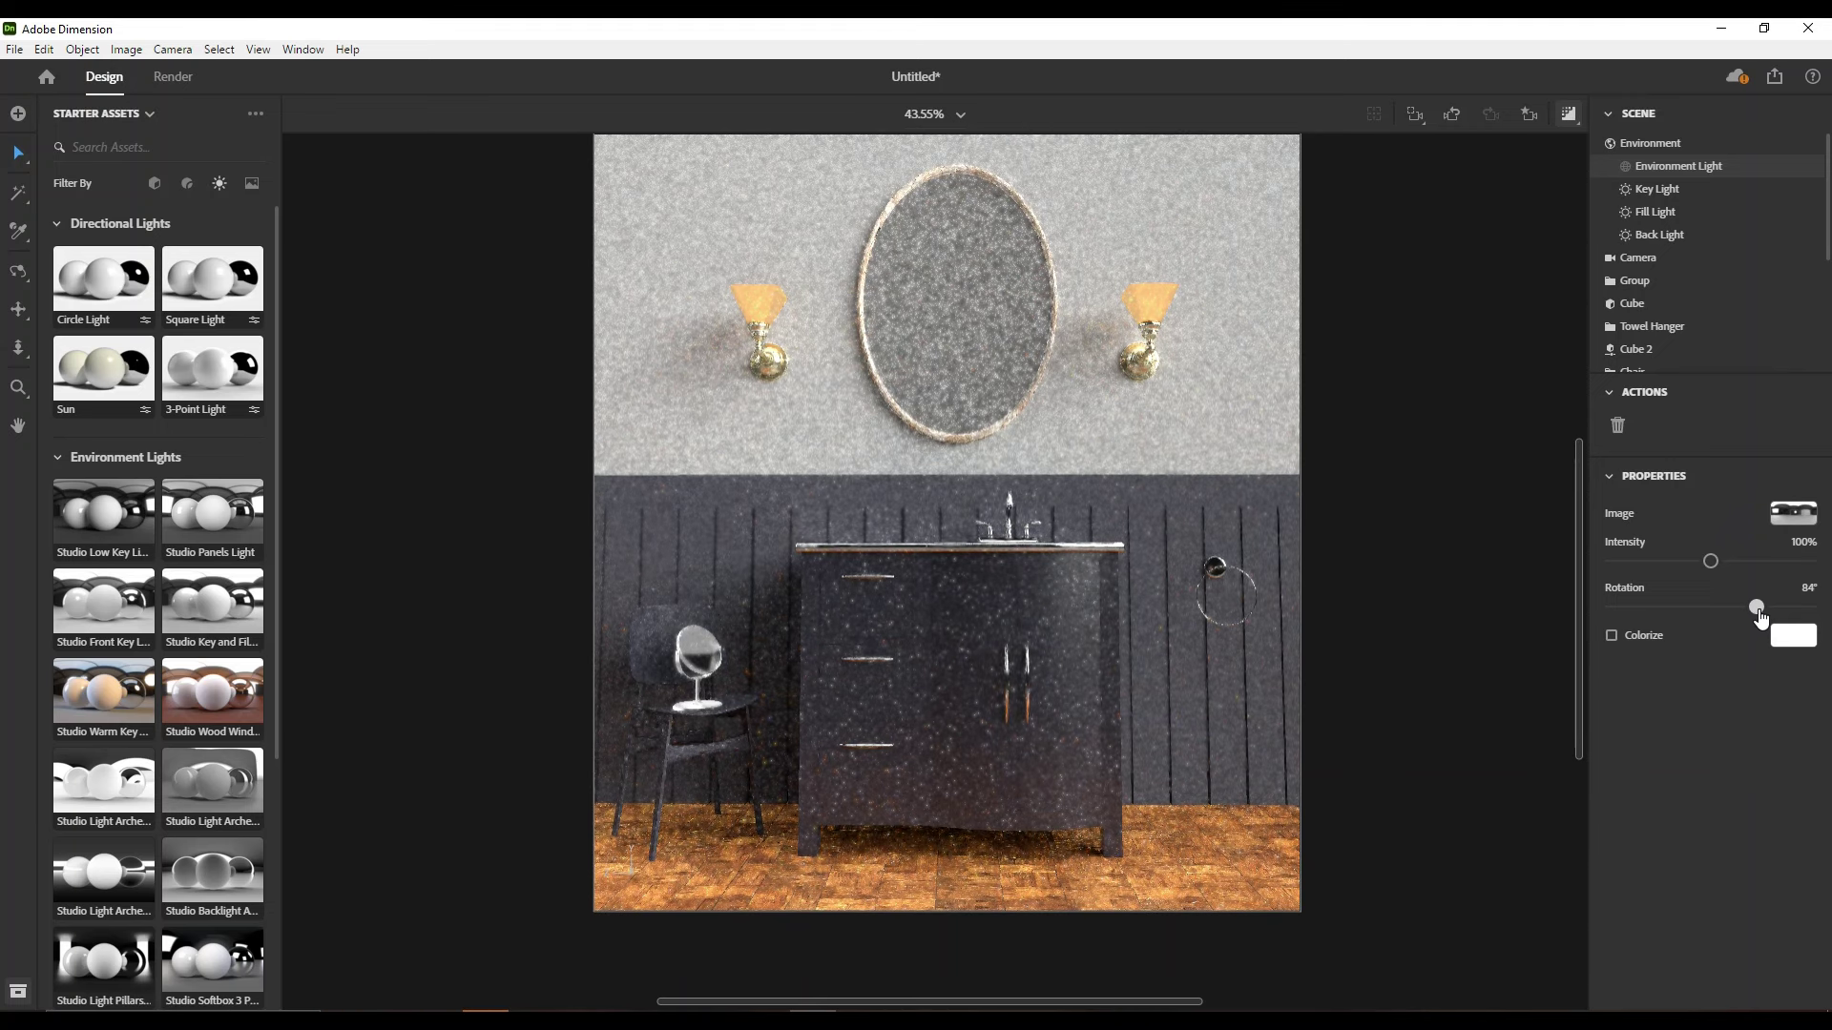
Lower the oval mirror's Metal material metallic value to 14%
{"action": "left_click", "coordinate": [930, 301]}
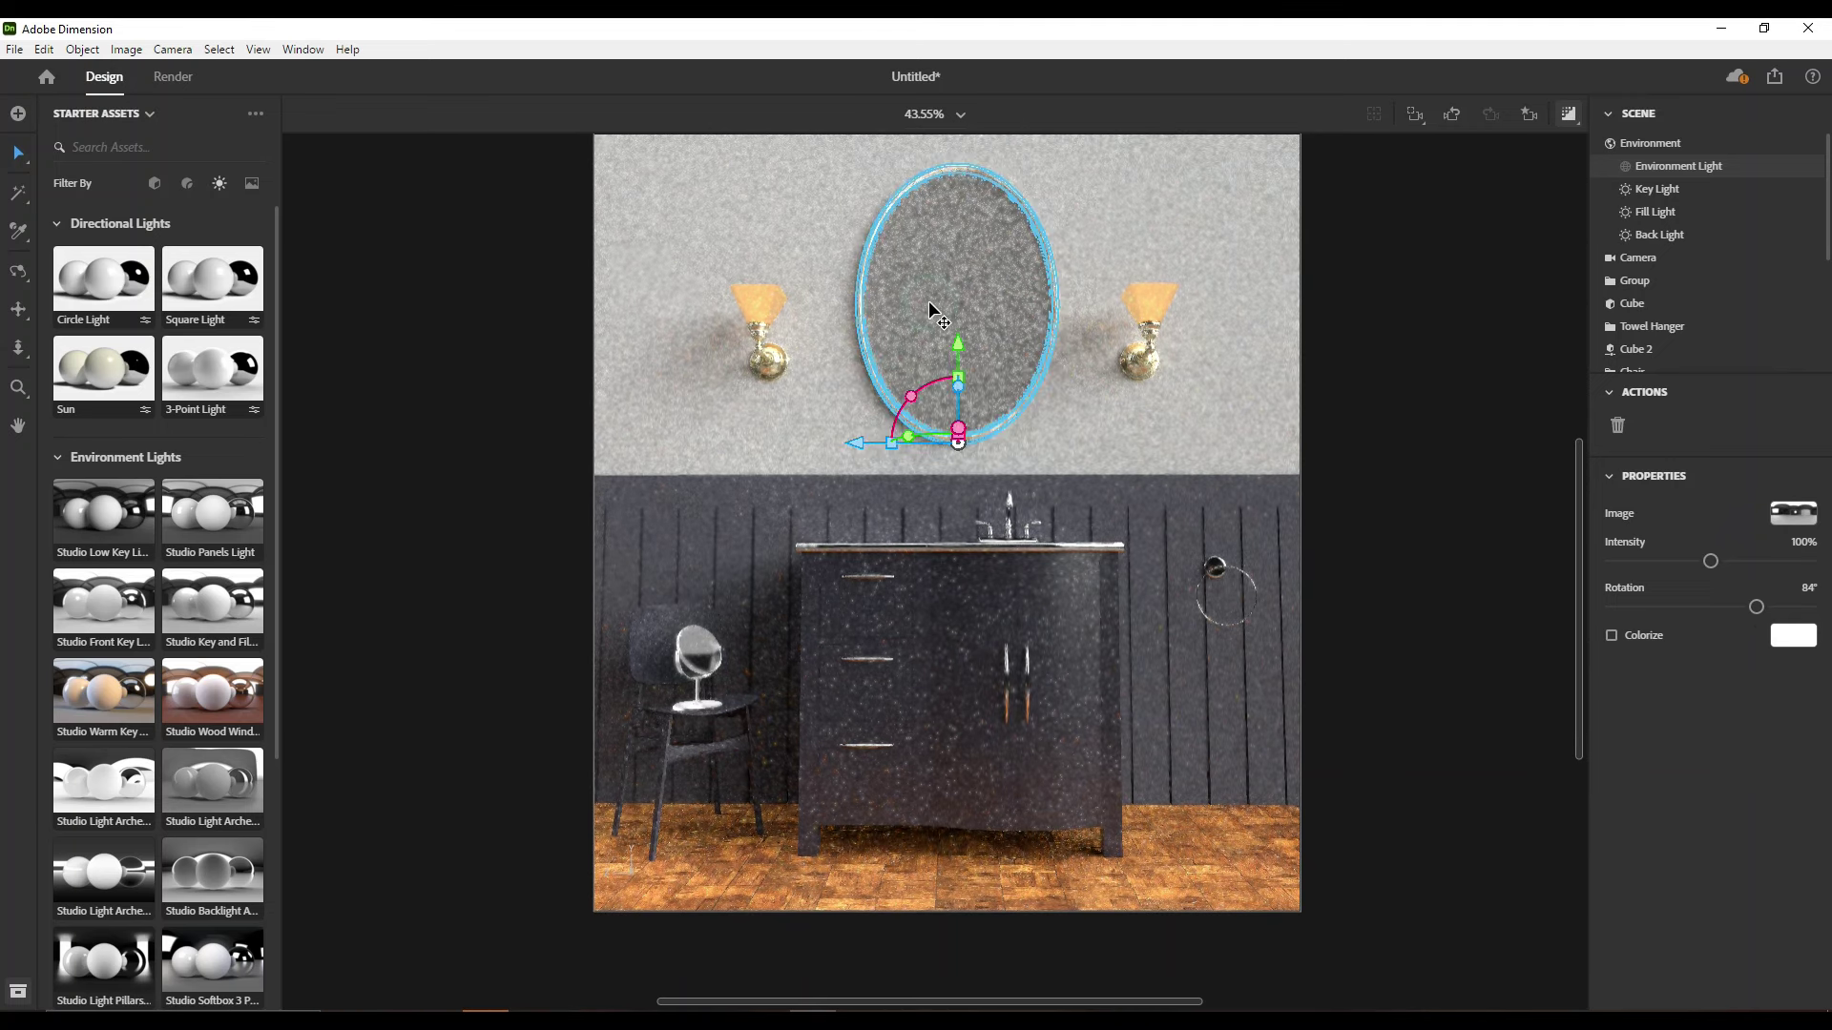
{"action": "left_click", "coordinate": [1682, 244]}
{"action": "left_click", "coordinate": [1780, 425]}
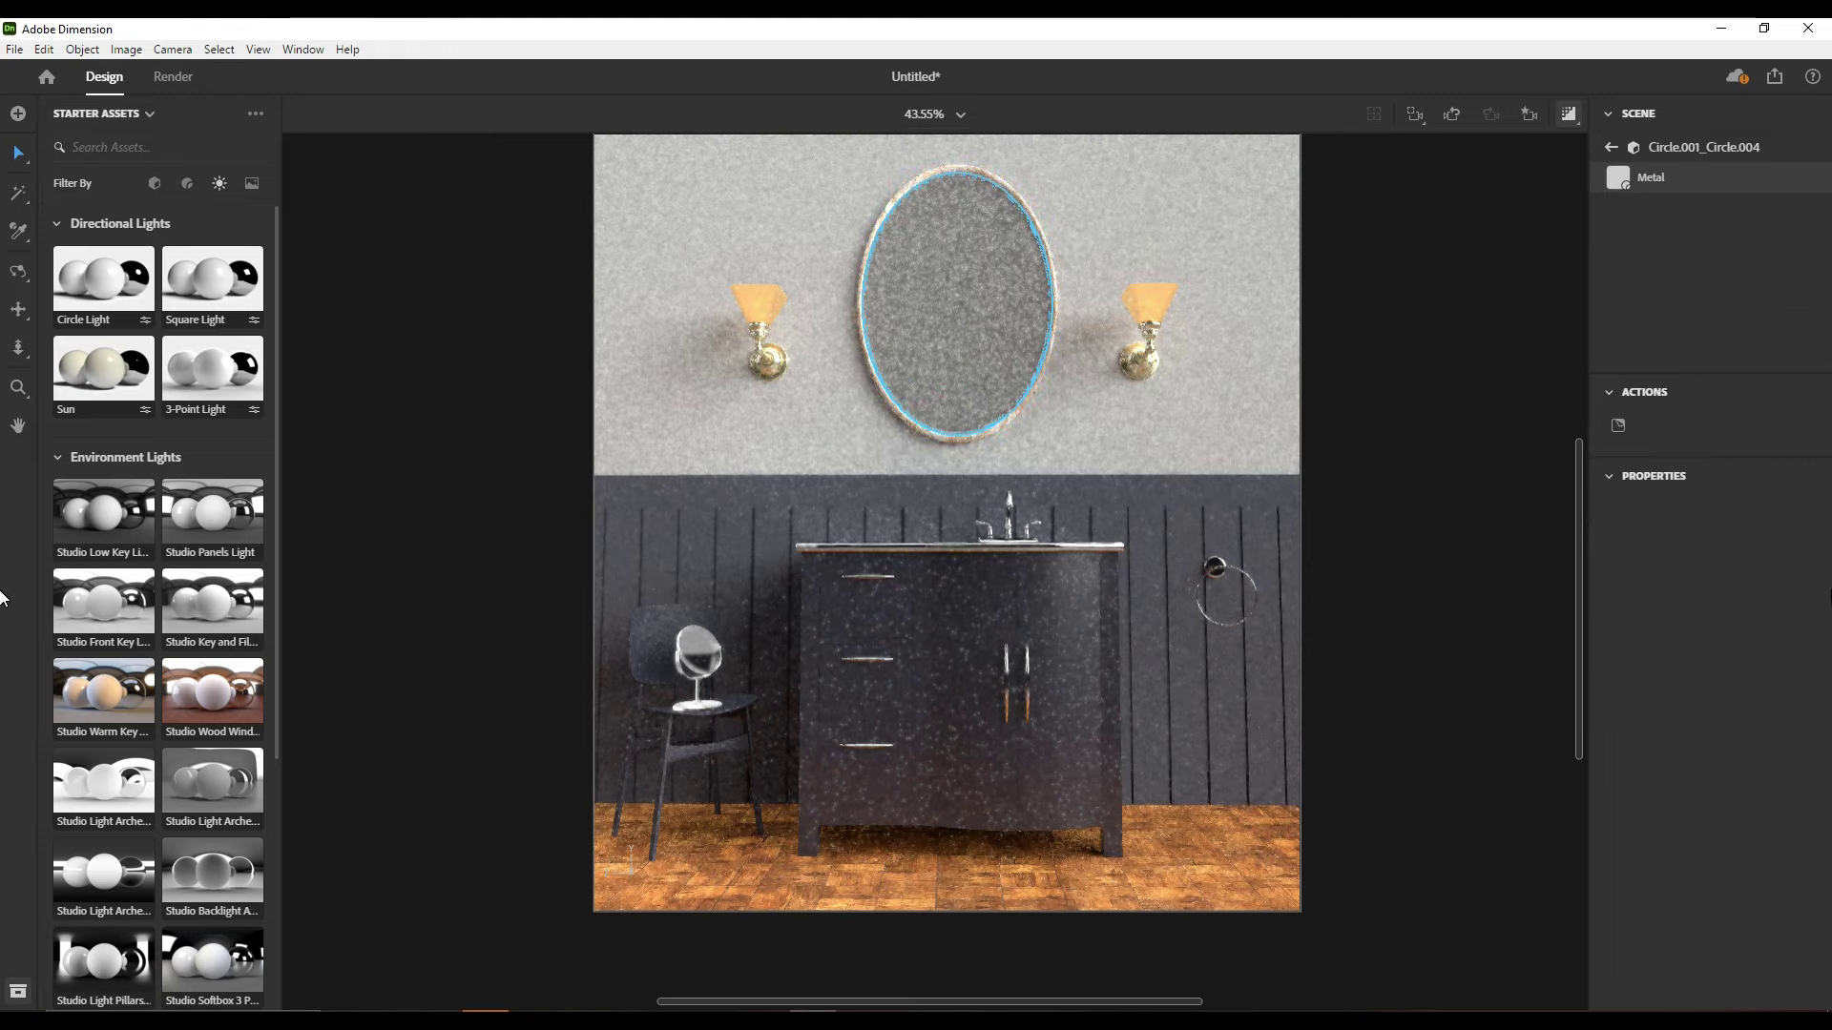
{"action": "left_click_drag", "start_coordinate": [1684, 778], "coordinate": [1636, 777]}
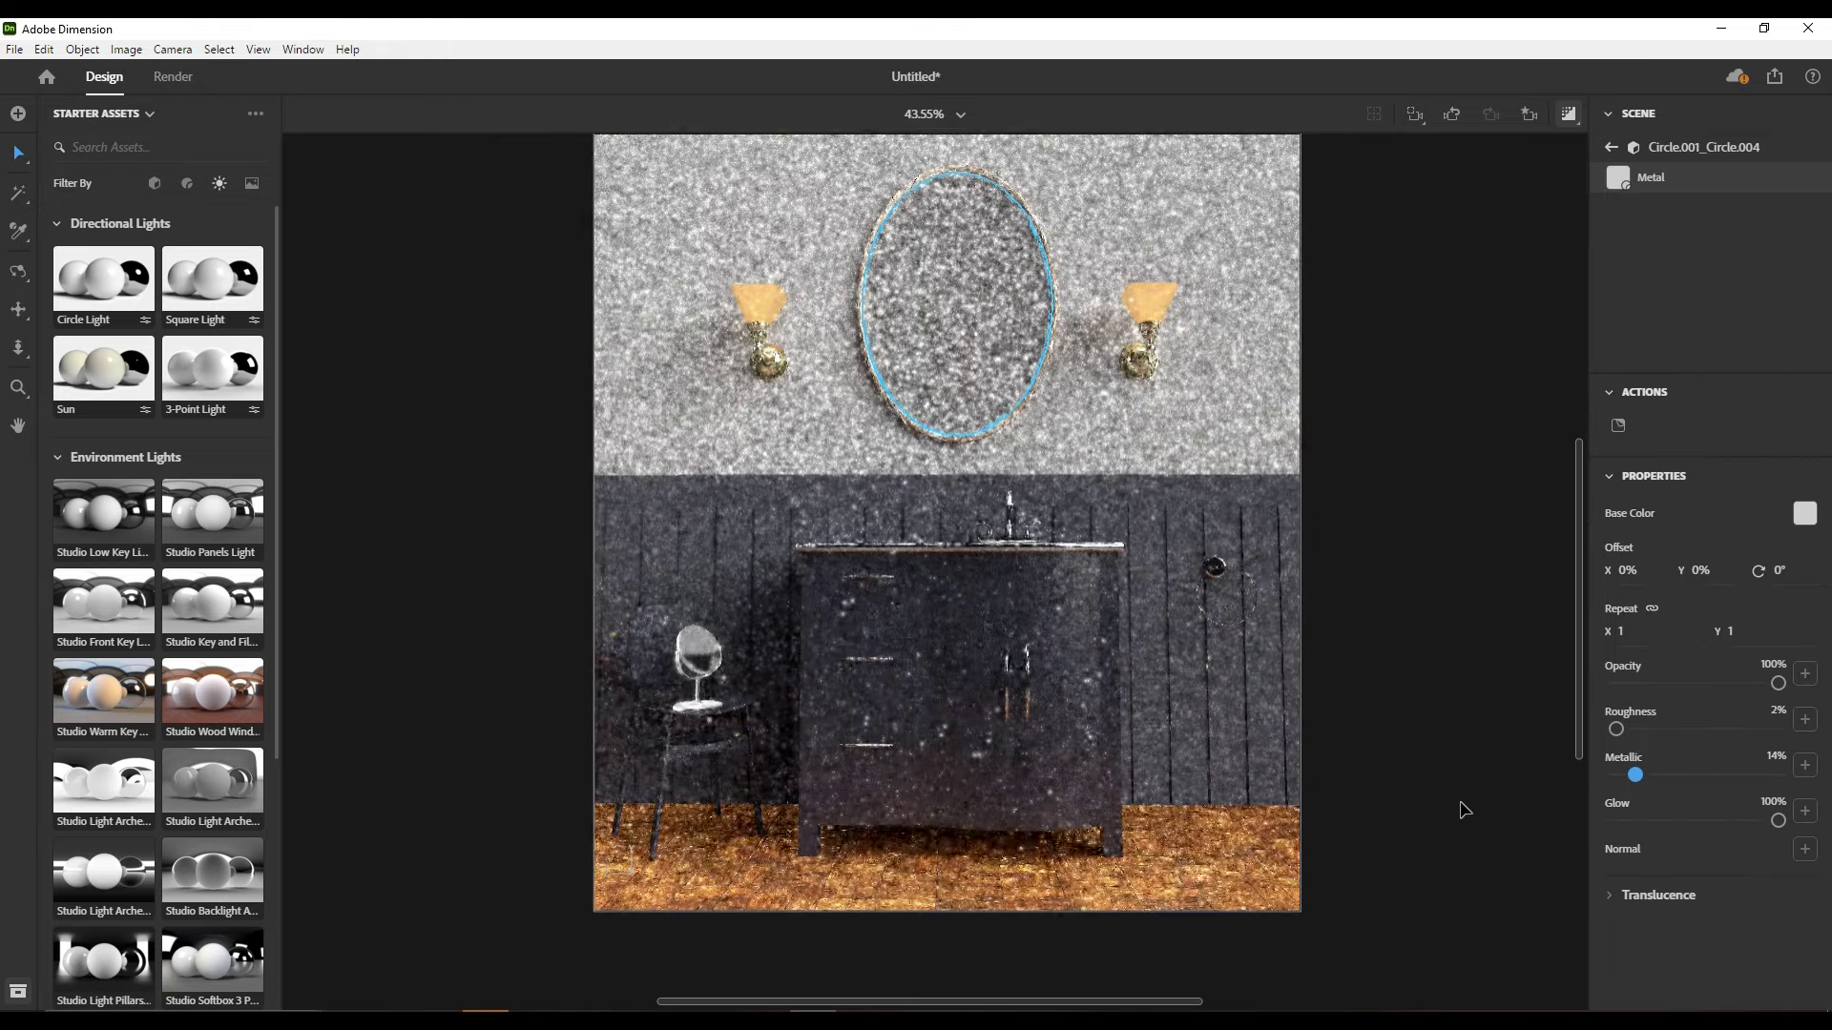
Set the towel ring's Metal 5 material glow to 43%
{"action": "left_click", "coordinate": [1220, 577]}
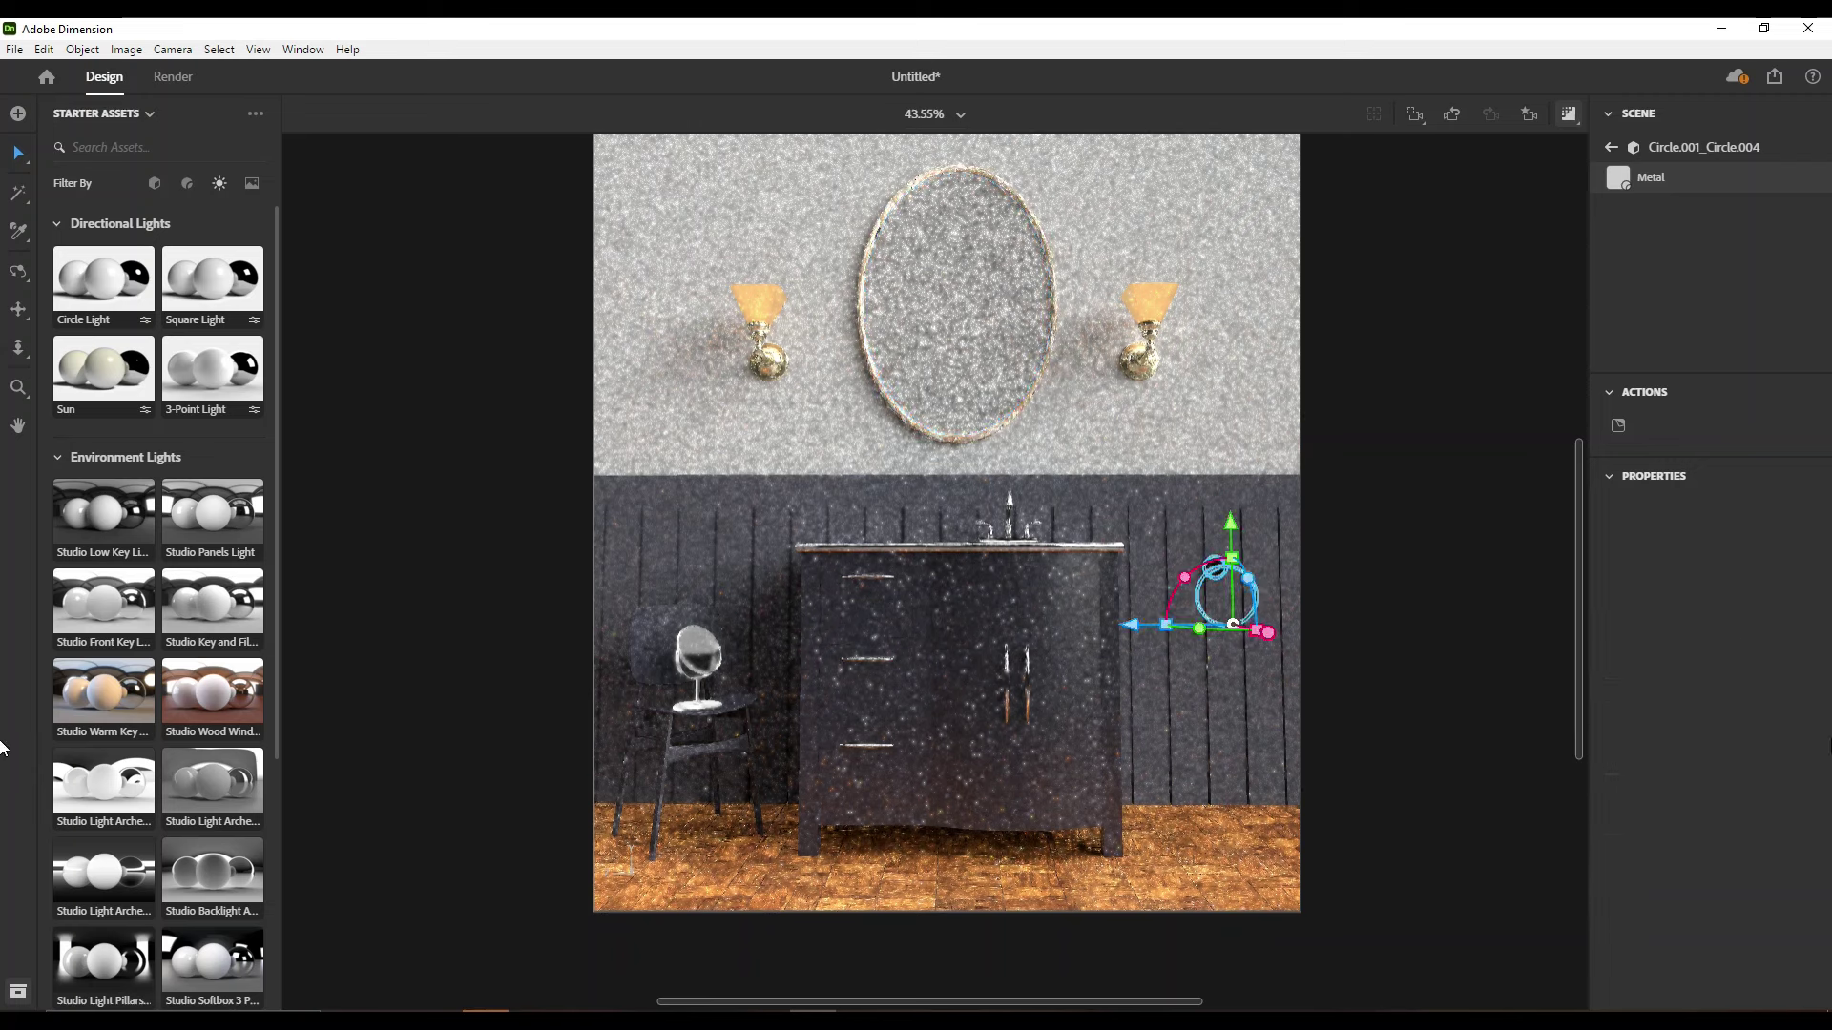
{"action": "left_click", "coordinate": [1697, 348]}
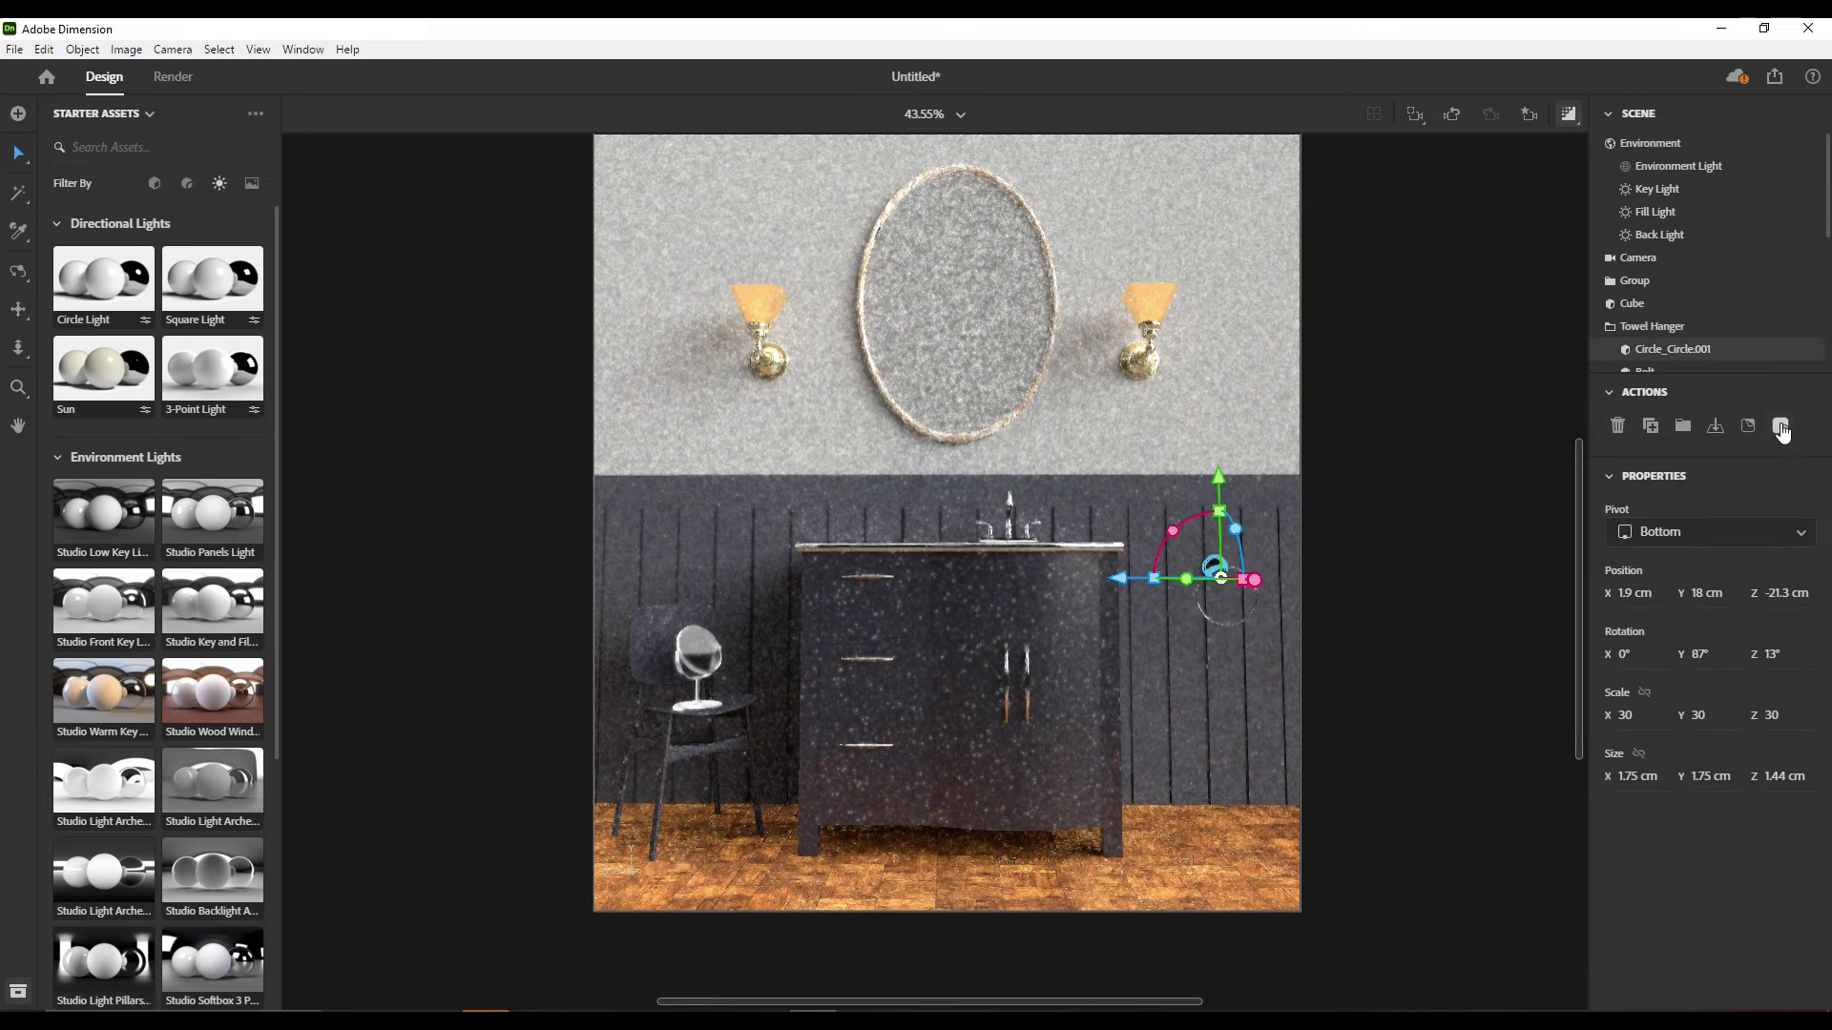
{"action": "left_click", "coordinate": [1779, 423]}
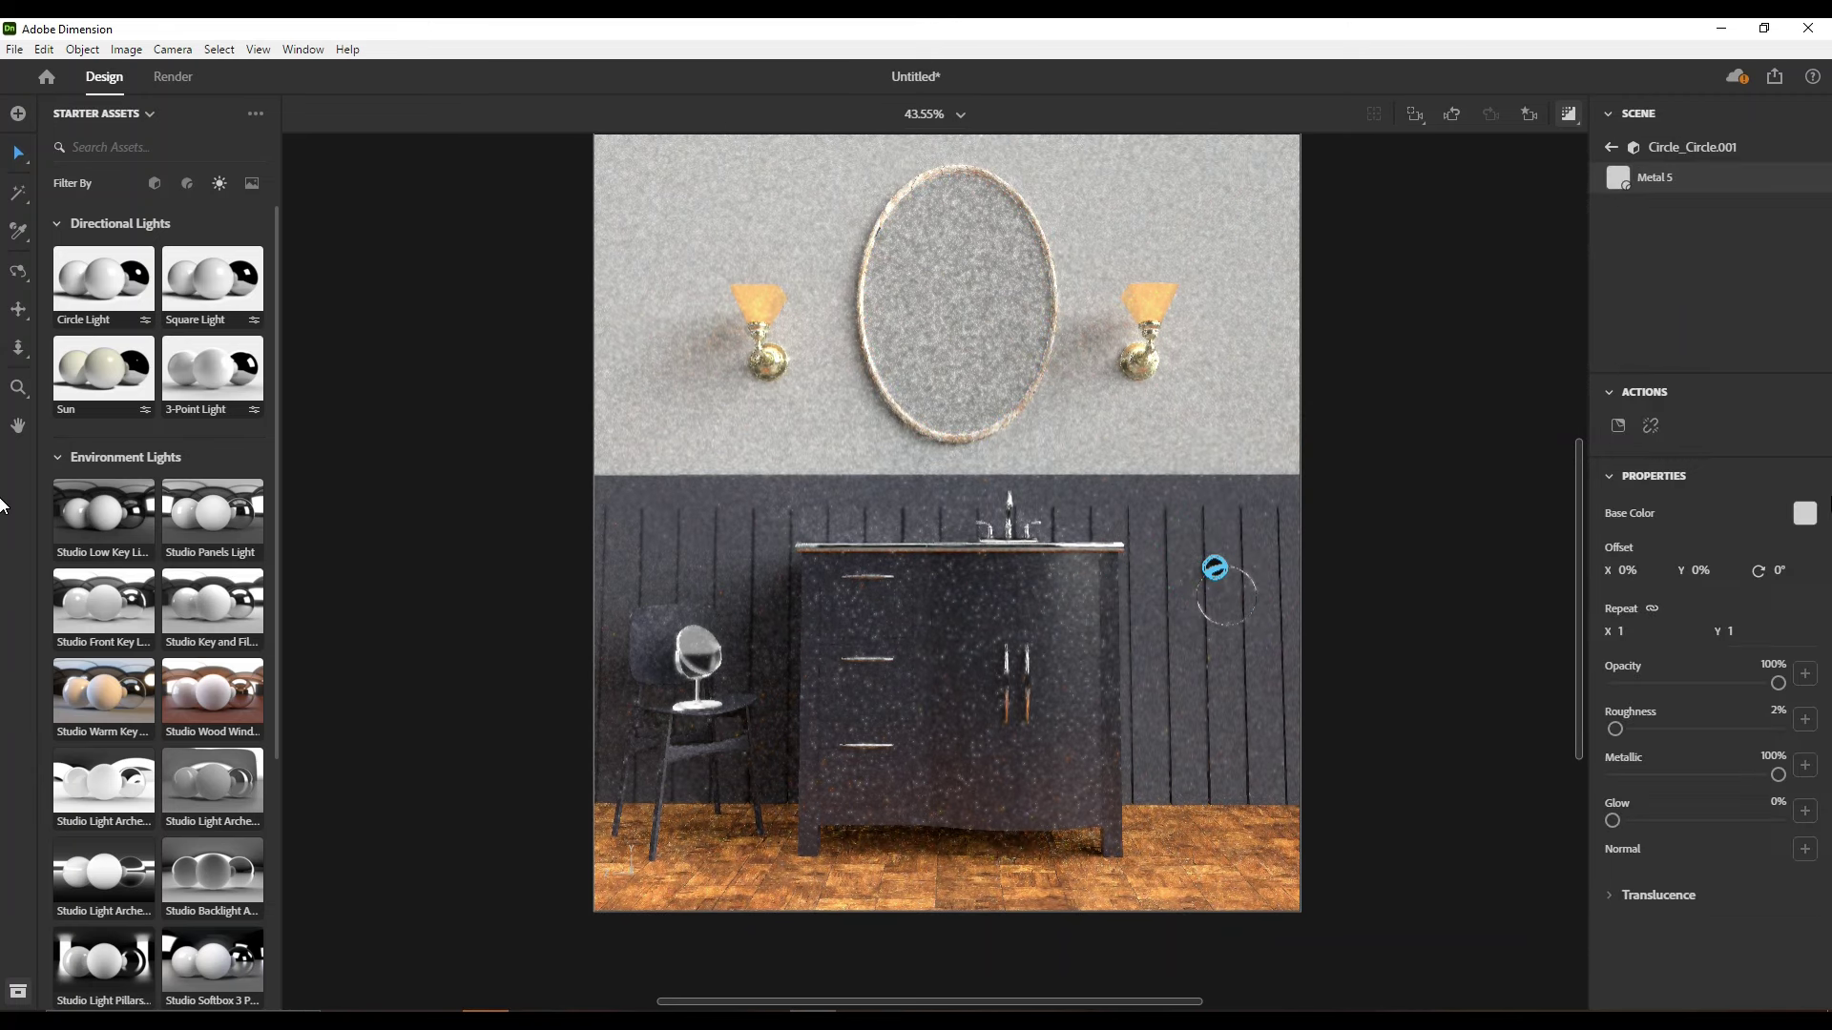
{"action": "left_click_drag", "start_coordinate": [1613, 820], "coordinate": [1674, 820]}
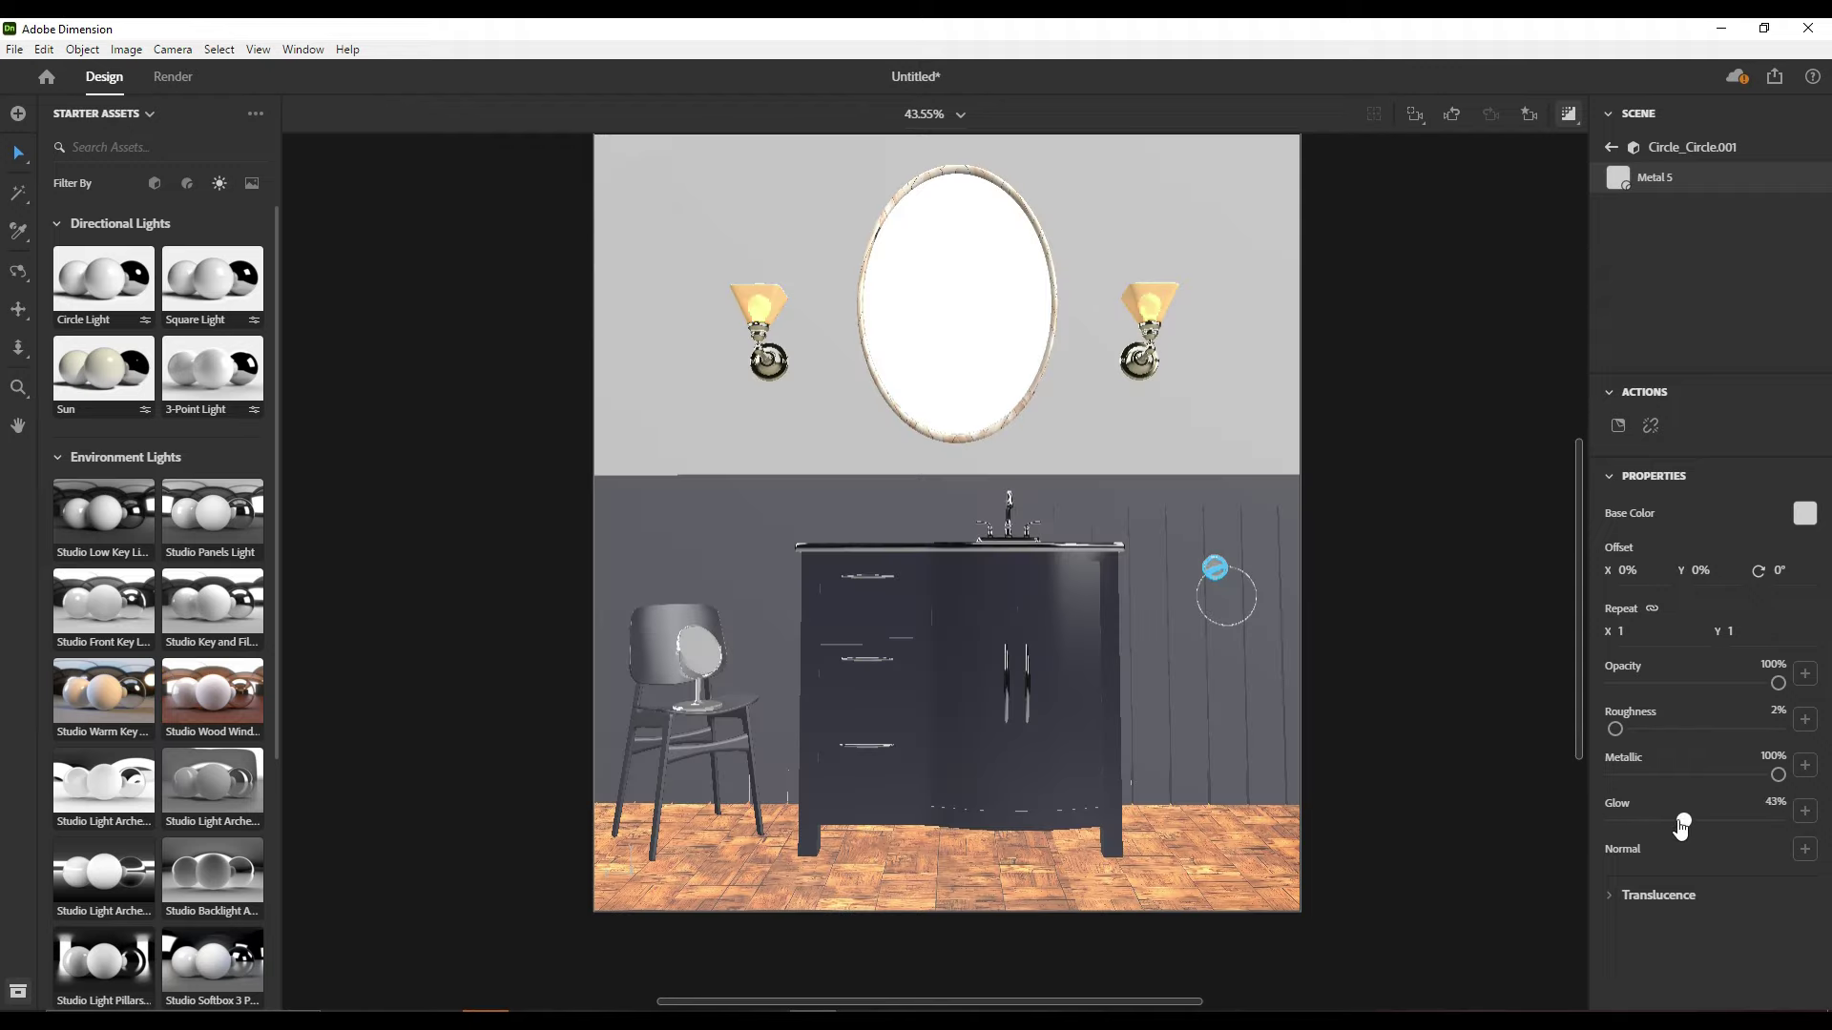
{"action": "left_click", "coordinate": [1427, 634]}
{"action": "left_click", "coordinate": [1231, 611]}
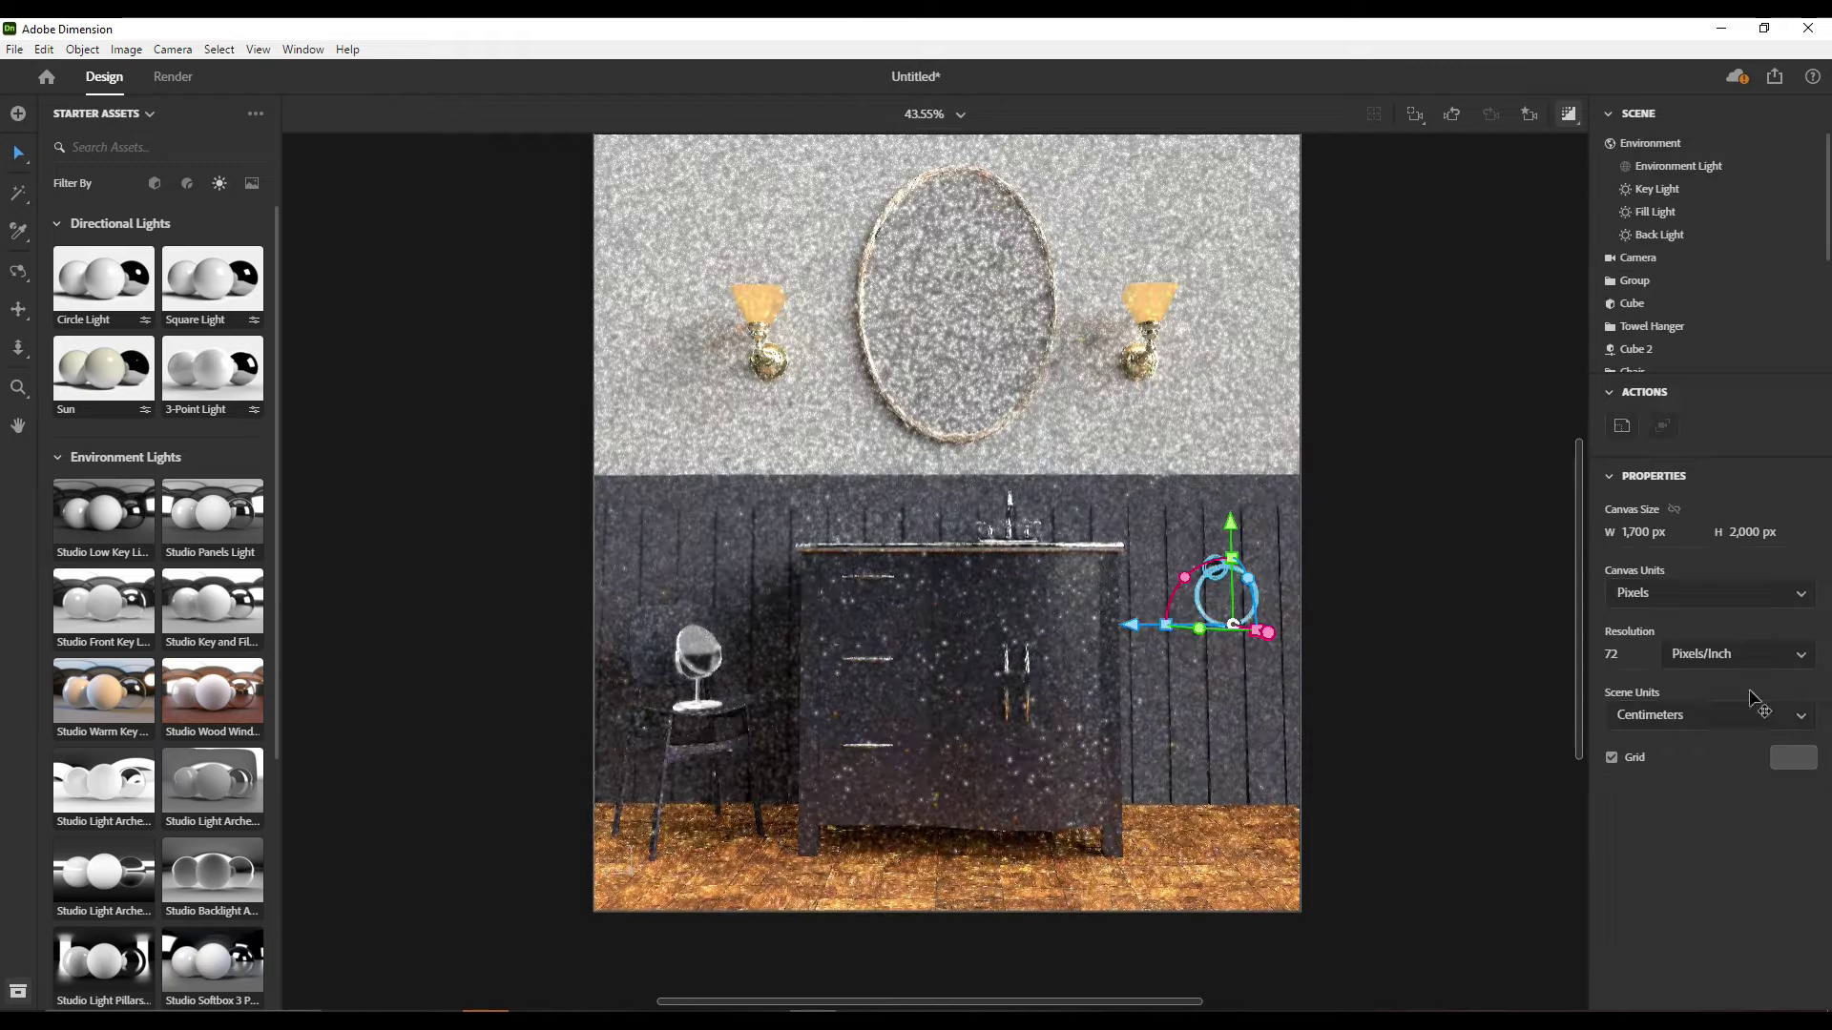
{"action": "left_click", "coordinate": [1383, 576]}
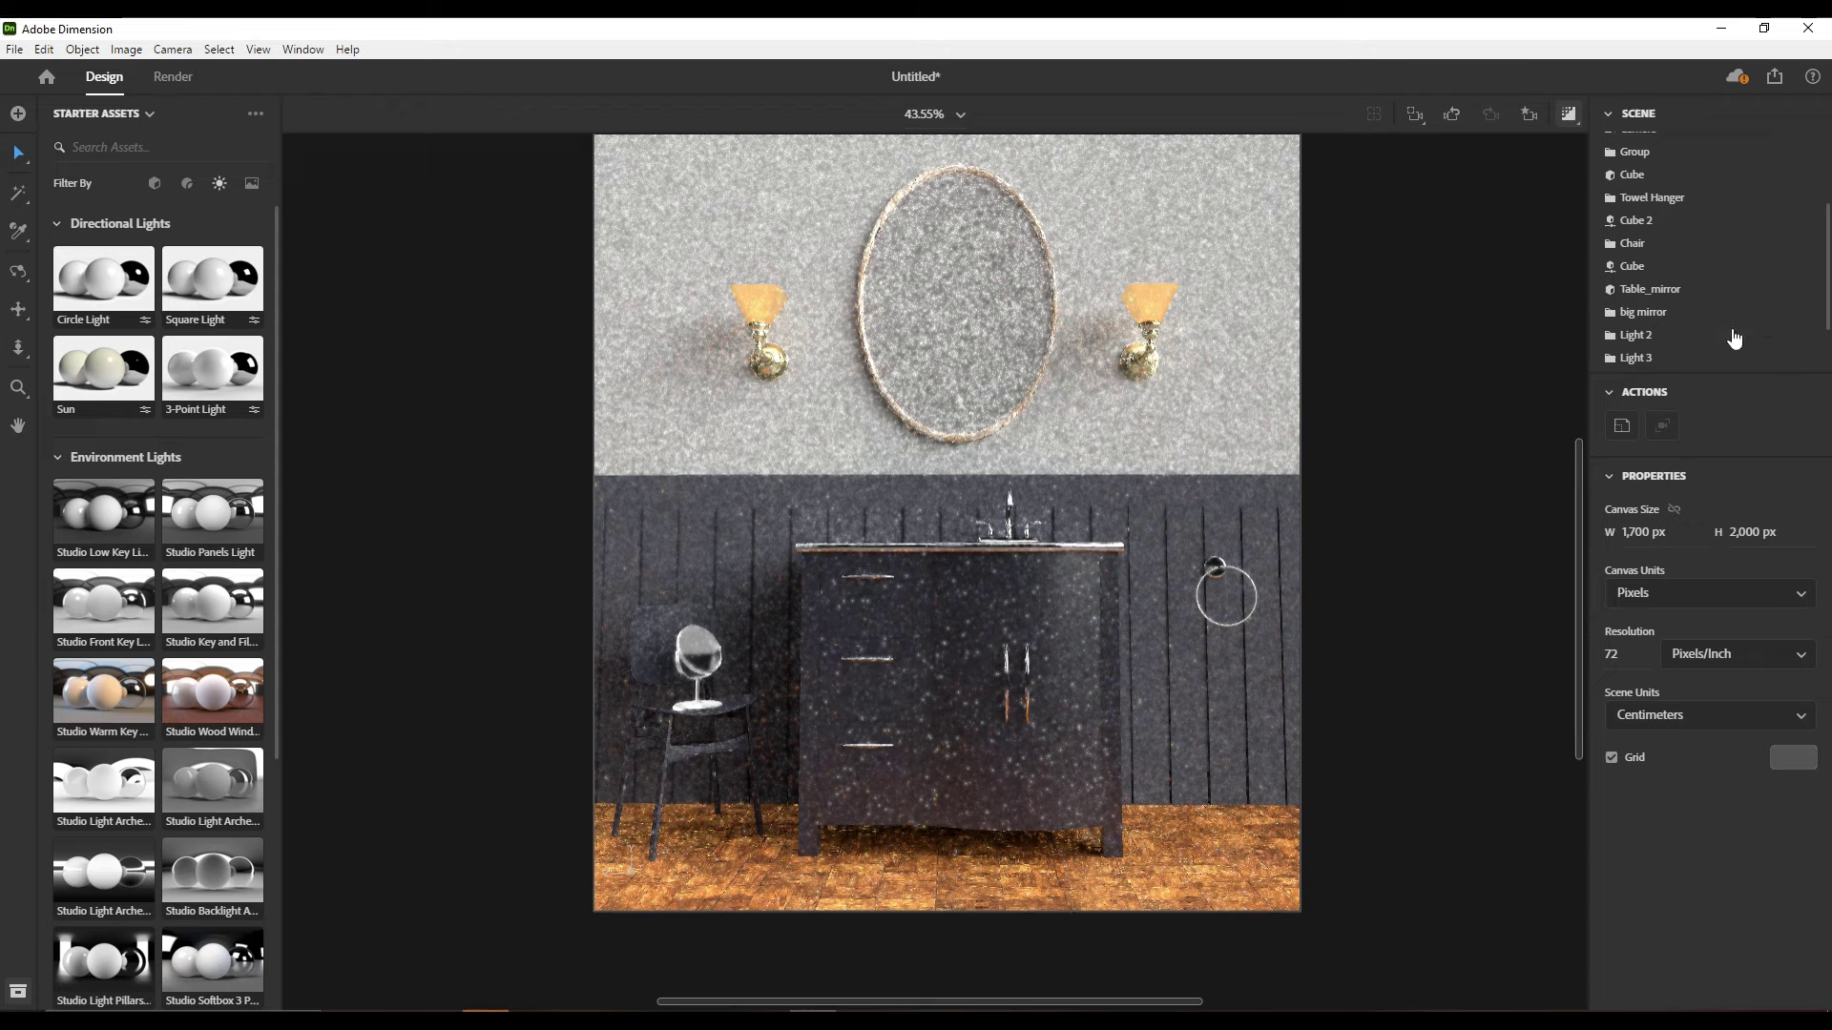
Swing the Key Light further around and turn the Back Light to about -89°
{"action": "scroll", "coordinate": [1735, 340], "scroll_direction": "up", "scroll_amount": 3}
{"action": "left_click", "coordinate": [1694, 191]}
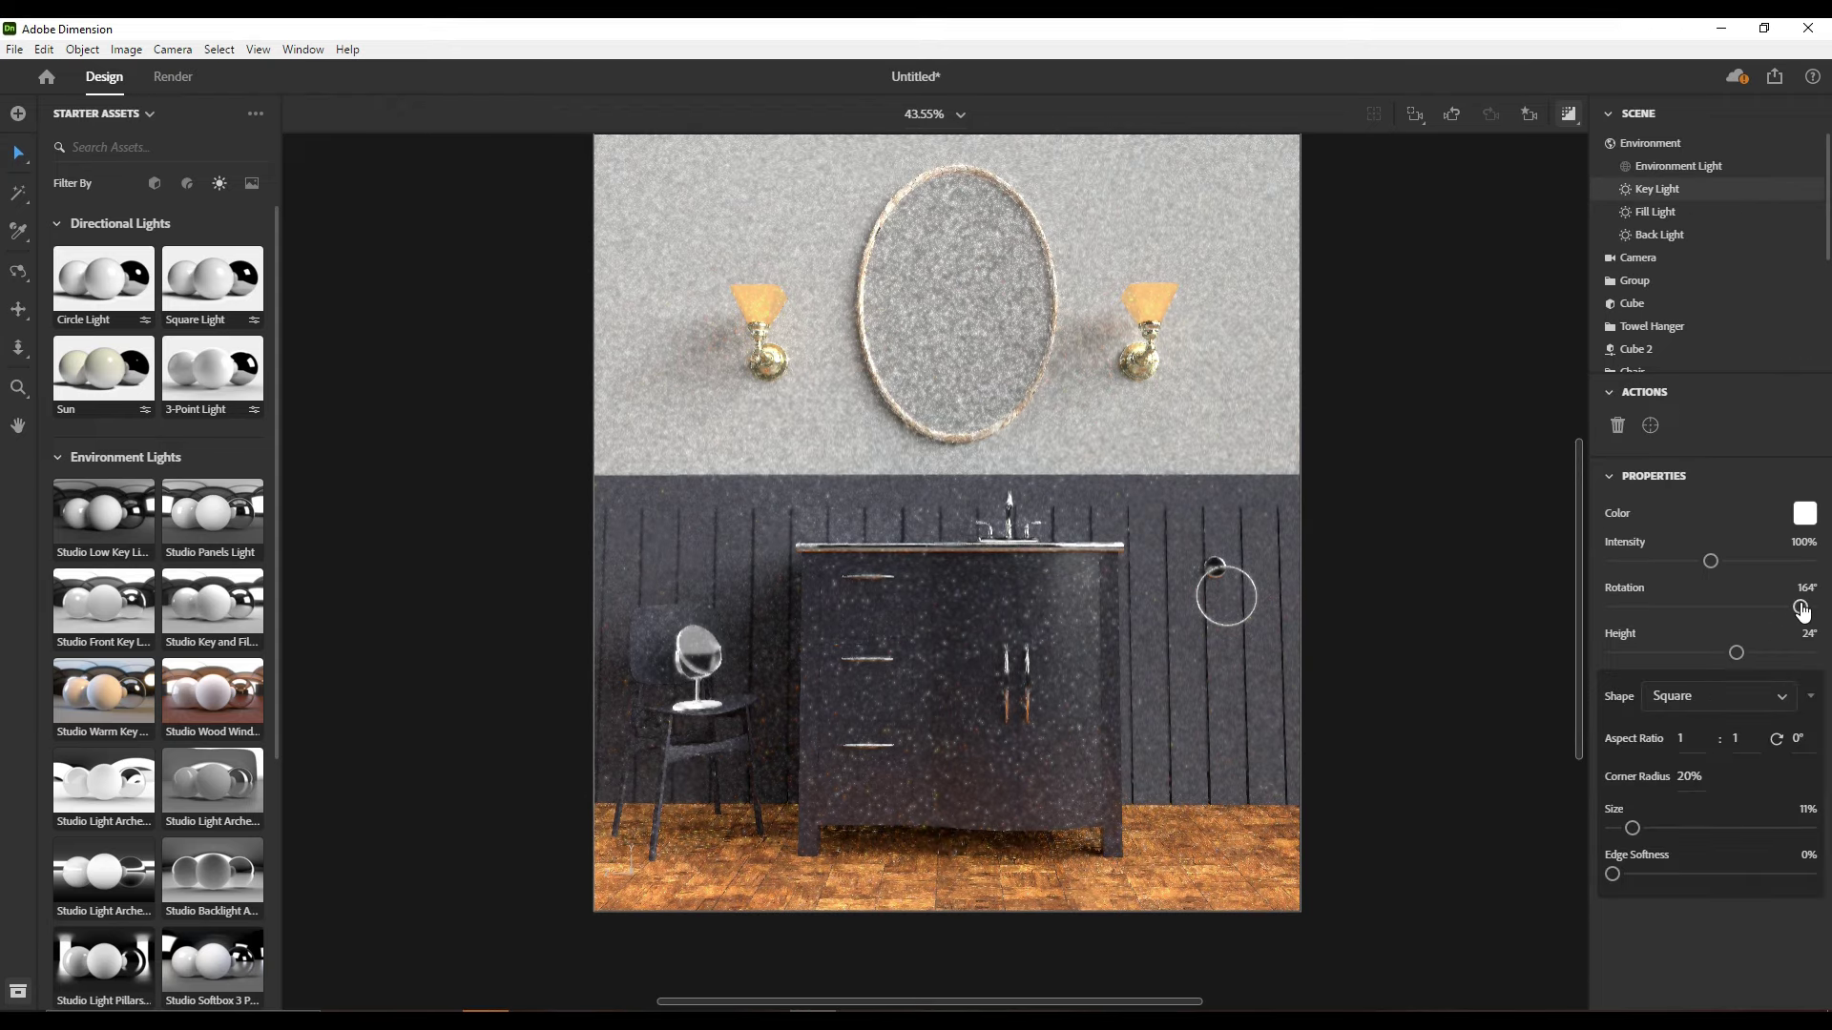
{"action": "left_click_drag", "start_coordinate": [1802, 611], "coordinate": [1743, 608]}
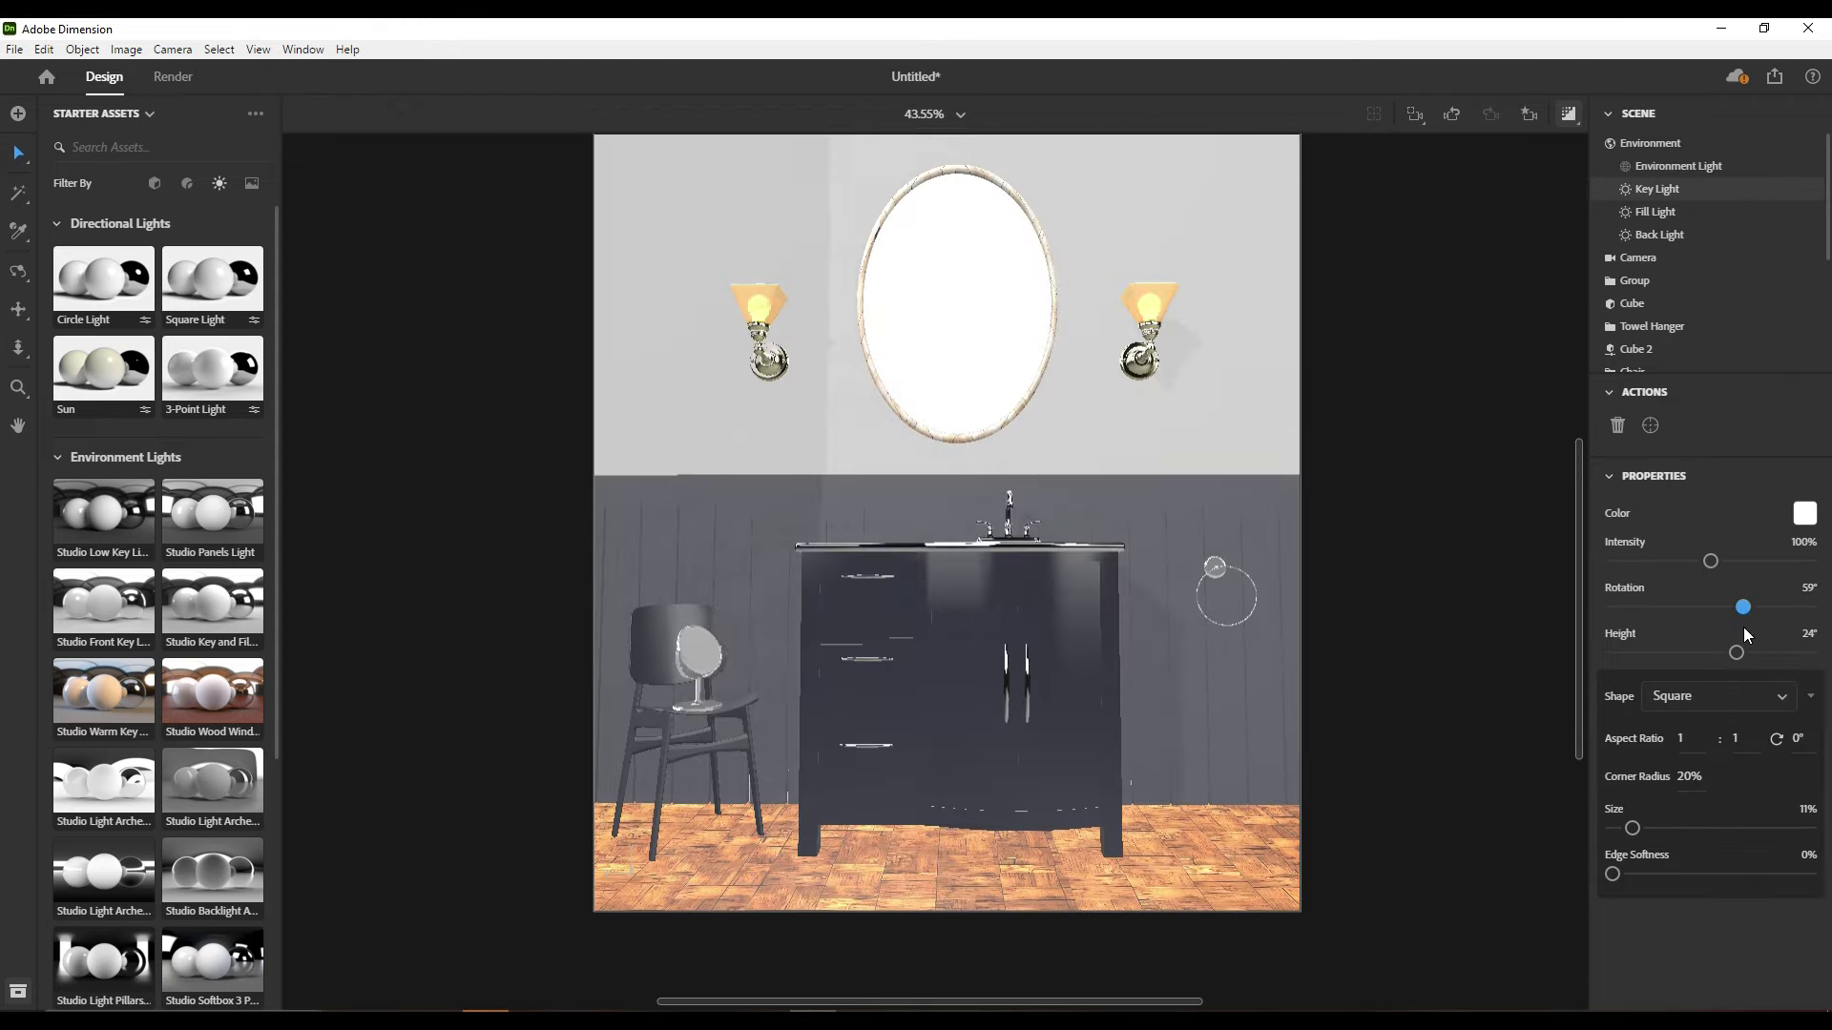
{"action": "mouse_move", "coordinate": [1743, 627]}
{"action": "left_mouse_down"}
{"action": "mouse_move", "coordinate": [1625, 629]}
{"action": "mouse_move", "coordinate": [1615, 612]}
{"action": "mouse_move", "coordinate": [1810, 615]}
{"action": "mouse_move", "coordinate": [1615, 613]}
{"action": "left_mouse_up"}
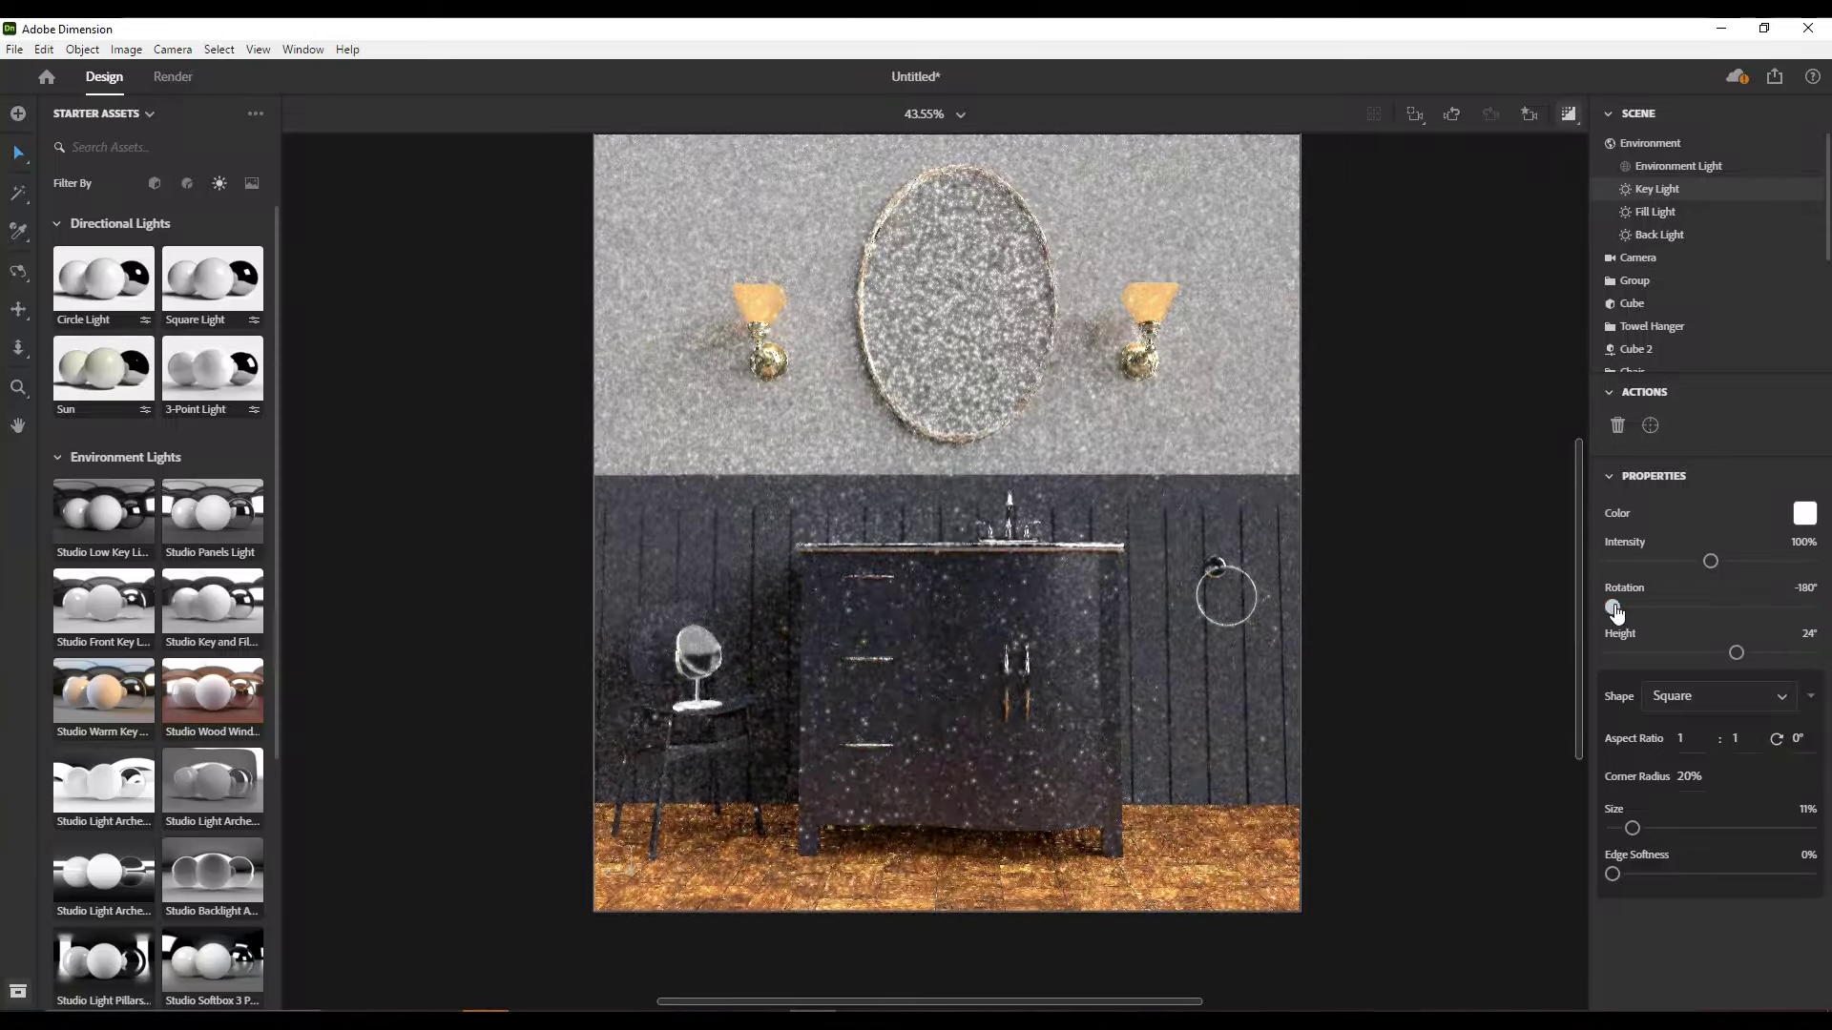
{"action": "left_click", "coordinate": [1658, 235]}
{"action": "mouse_move", "coordinate": [1664, 615]}
{"action": "left_mouse_down"}
{"action": "mouse_move", "coordinate": [1574, 653]}
{"action": "mouse_move", "coordinate": [2, 654]}
{"action": "left_mouse_up"}
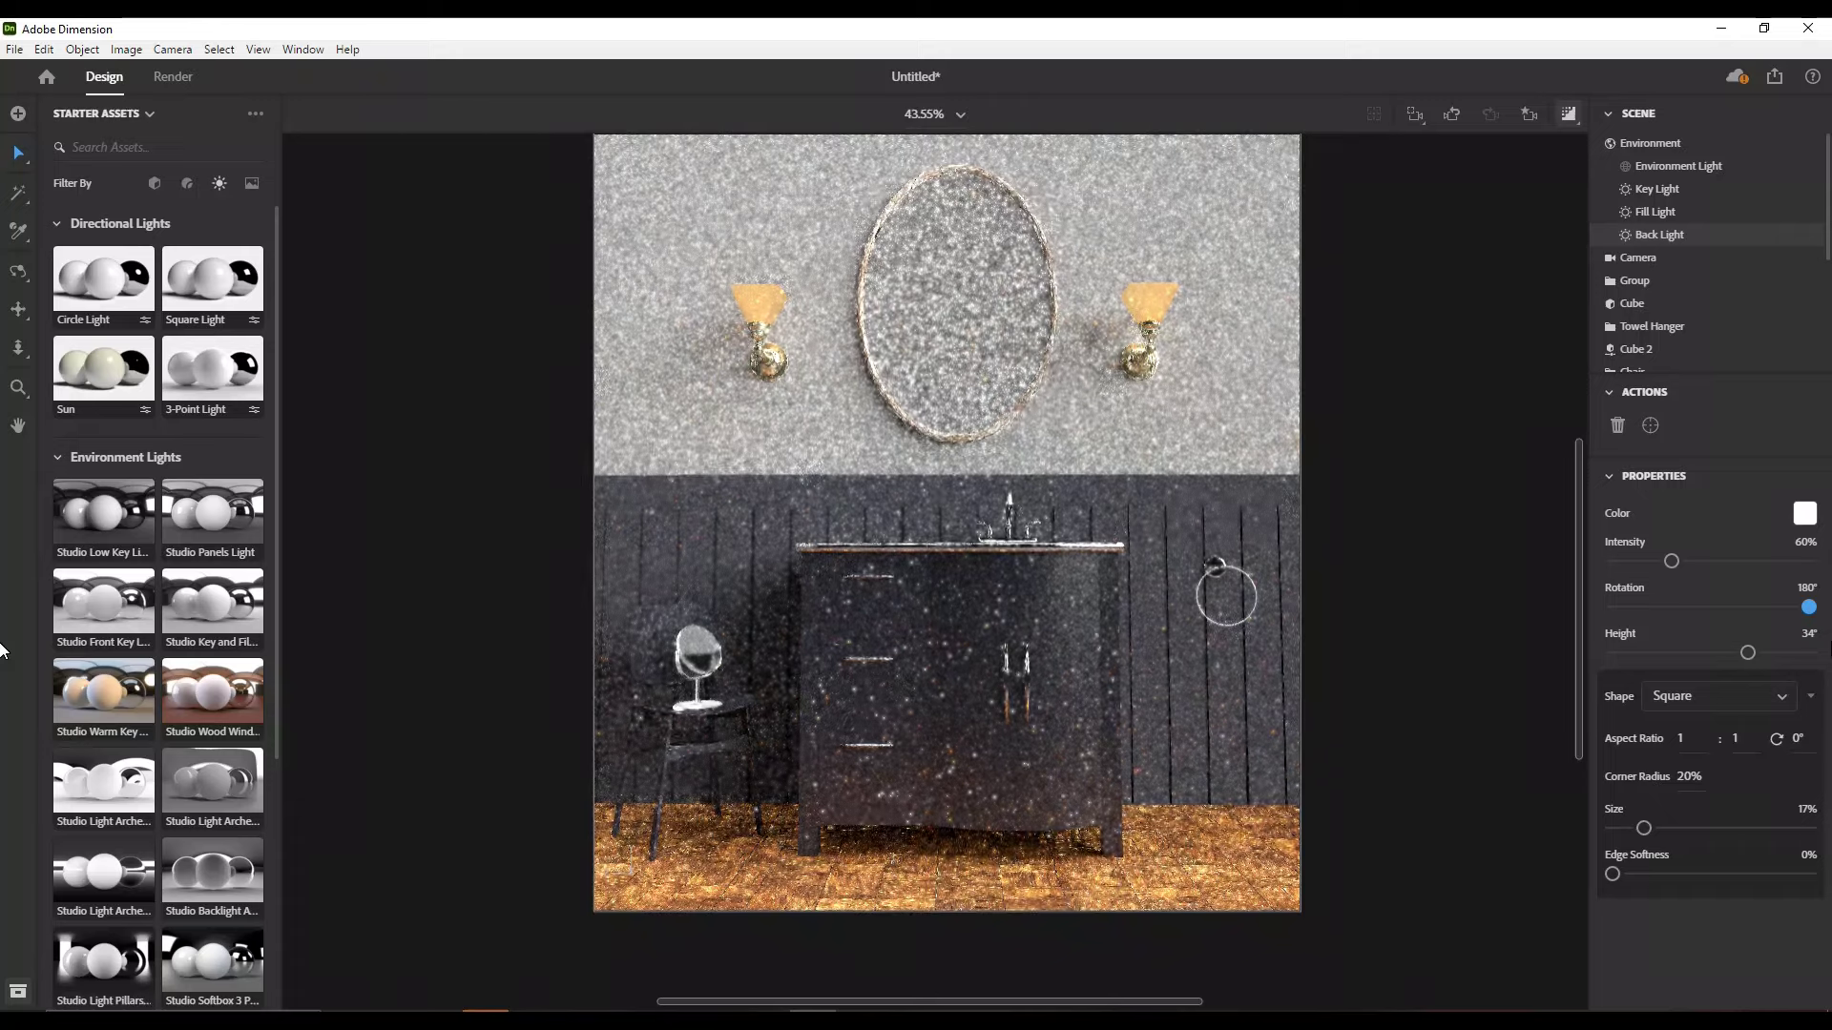
{"action": "left_click", "coordinate": [1666, 608]}
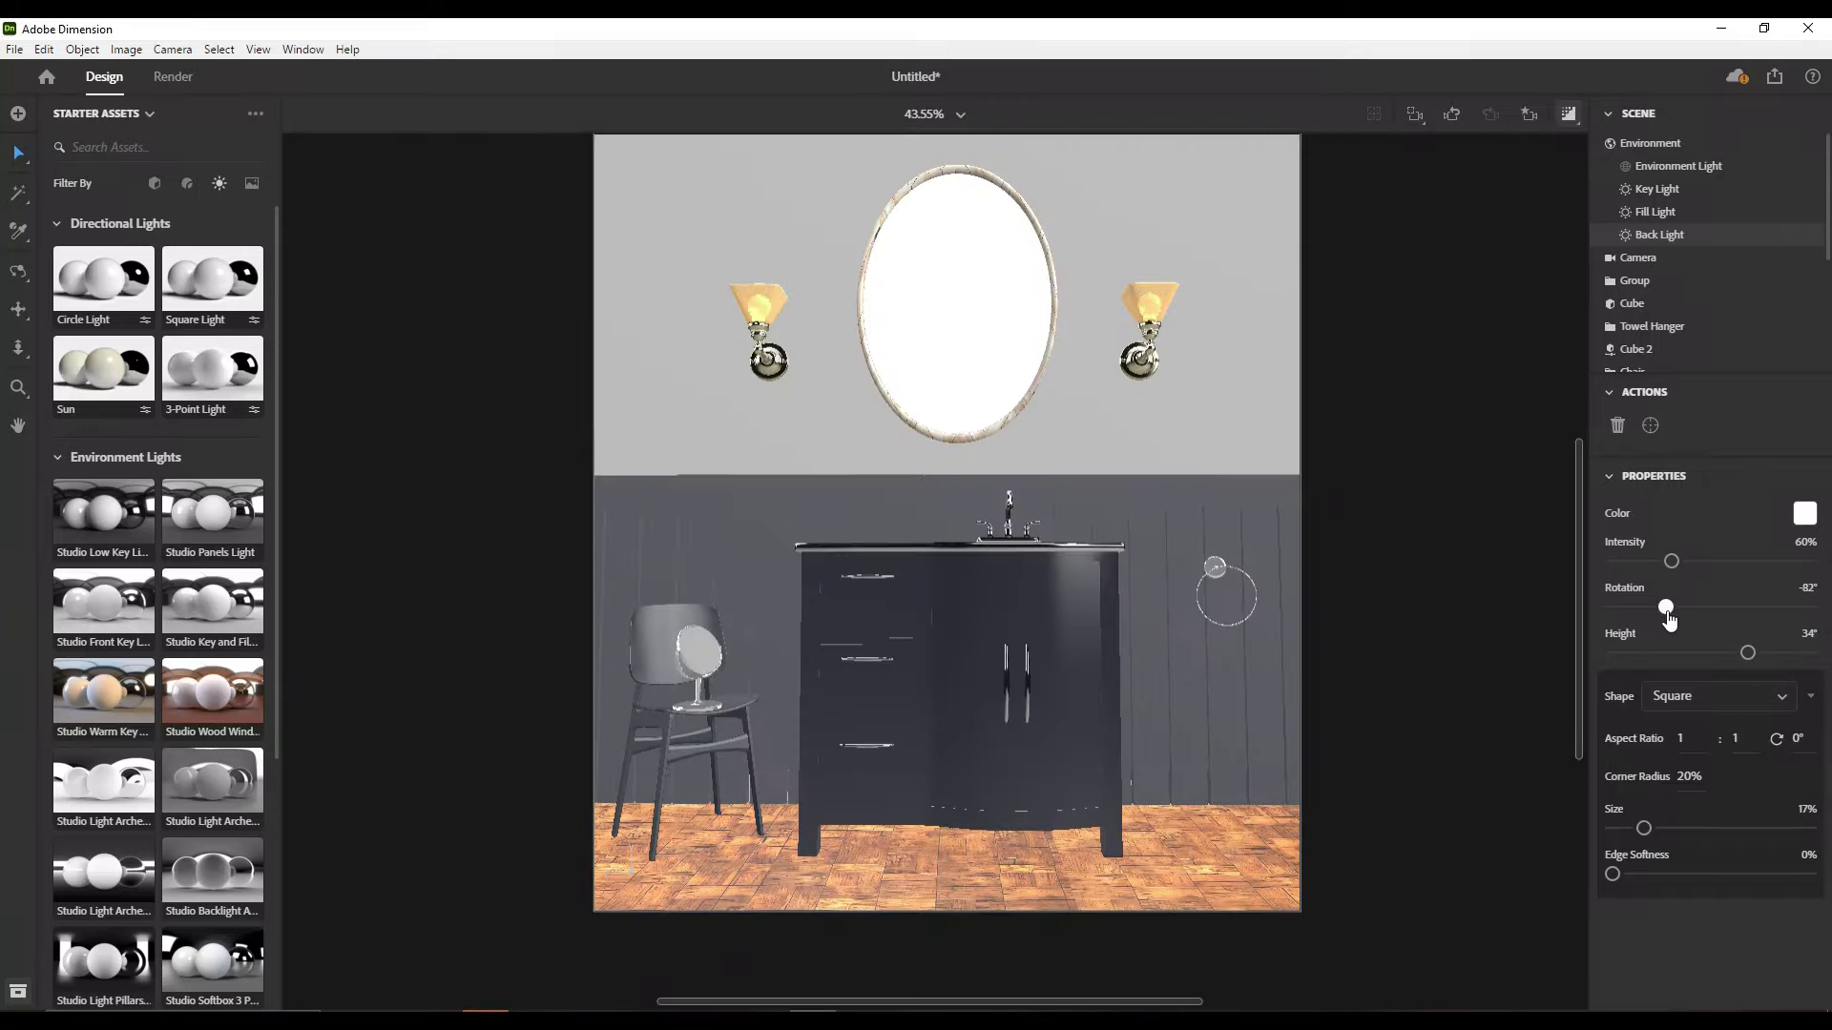
Rotate the Fill Light to 2°
{"action": "left_click", "coordinate": [1661, 212]}
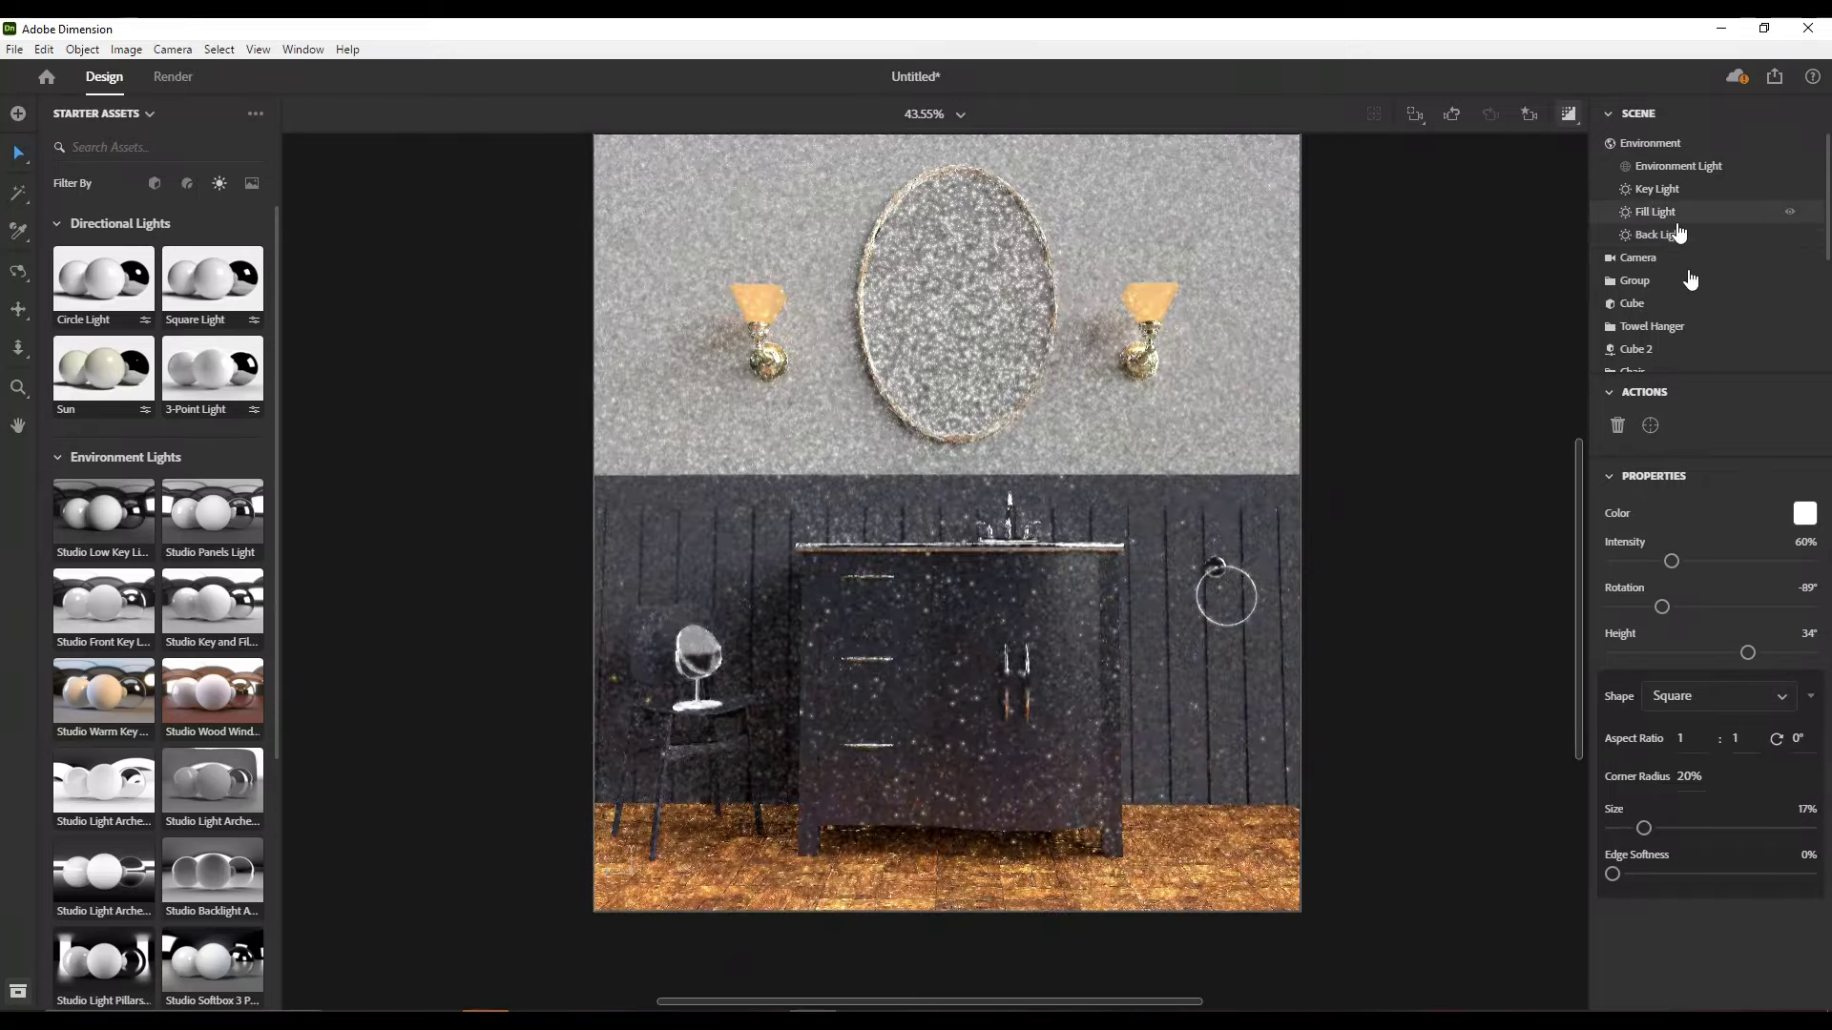
{"action": "left_click_drag", "start_coordinate": [1713, 608], "coordinate": [1760, 608]}
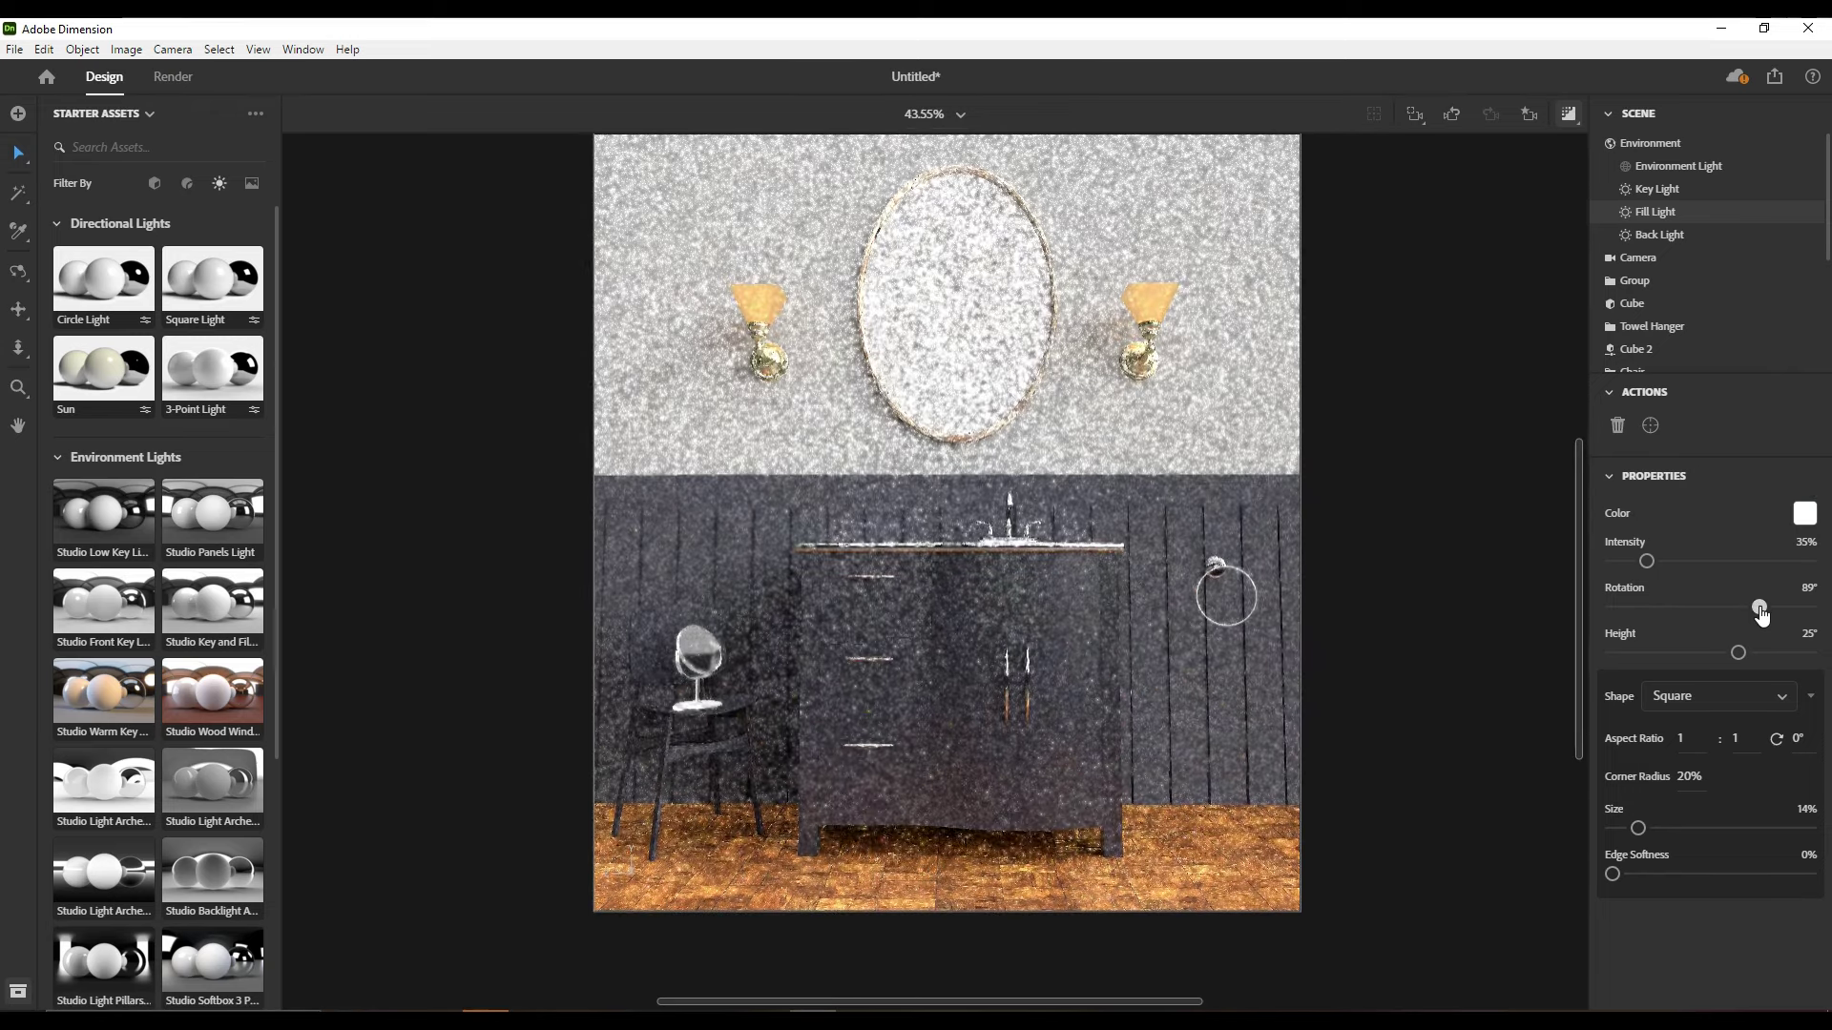
{"action": "mouse_move", "coordinate": [1760, 609]}
{"action": "left_mouse_down"}
{"action": "mouse_move", "coordinate": [1819, 612]}
{"action": "mouse_move", "coordinate": [1713, 622]}
{"action": "left_mouse_up"}
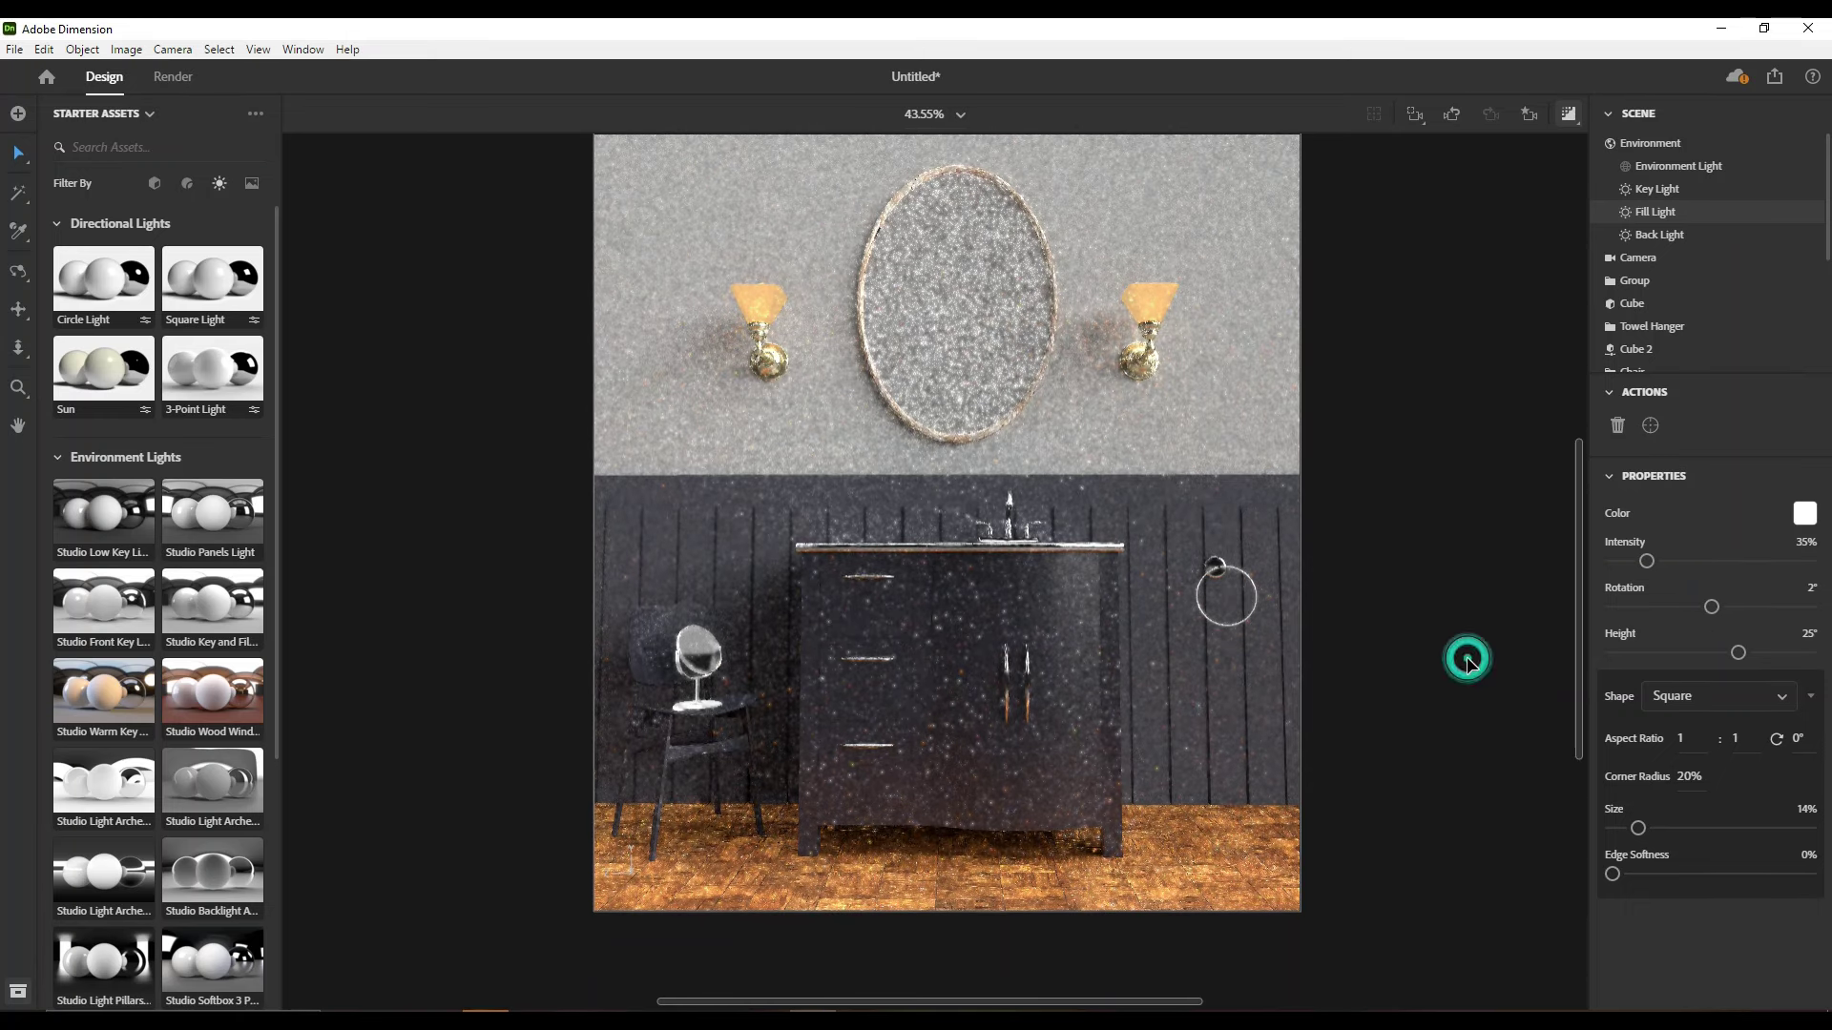
{"action": "left_click", "coordinate": [1466, 656]}
Render as PSD and PNG into a new Bathromm folder in Canva Mockup Art at High (Slow) quality
{"action": "left_click", "coordinate": [173, 76]}
{"action": "left_click", "coordinate": [1612, 418]}
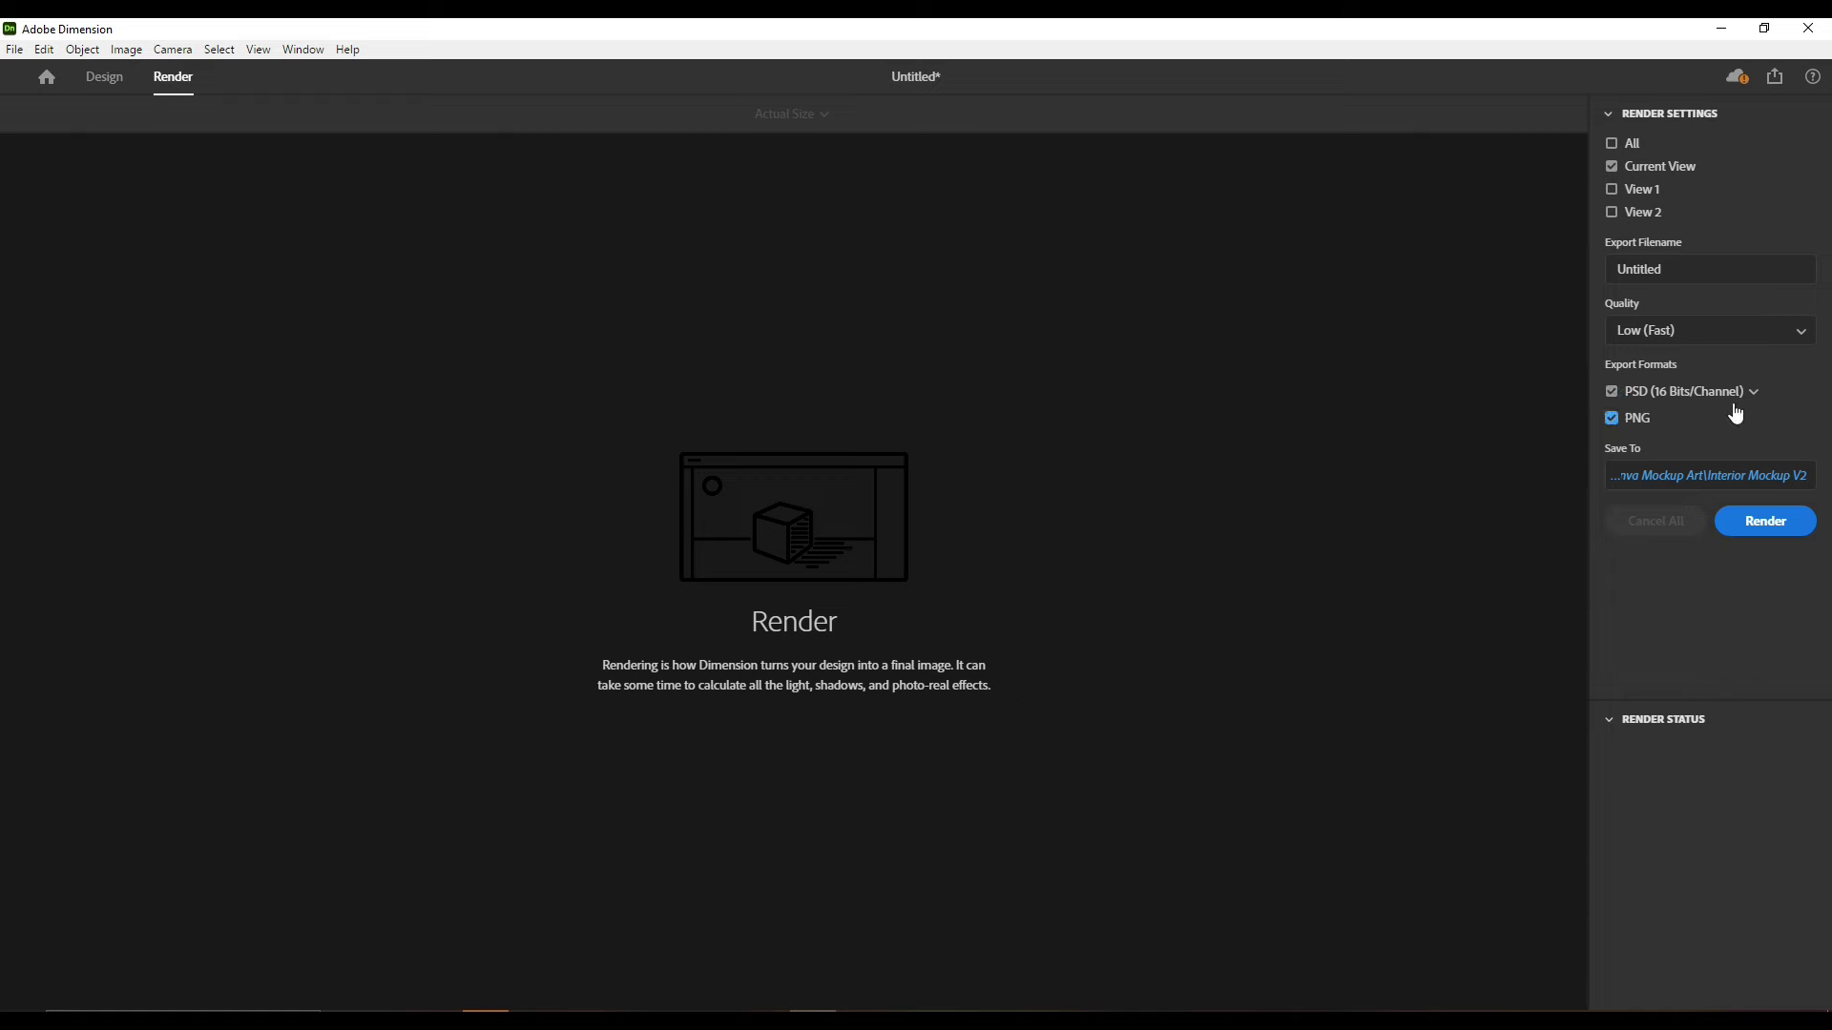
{"action": "left_click", "coordinate": [1770, 475]}
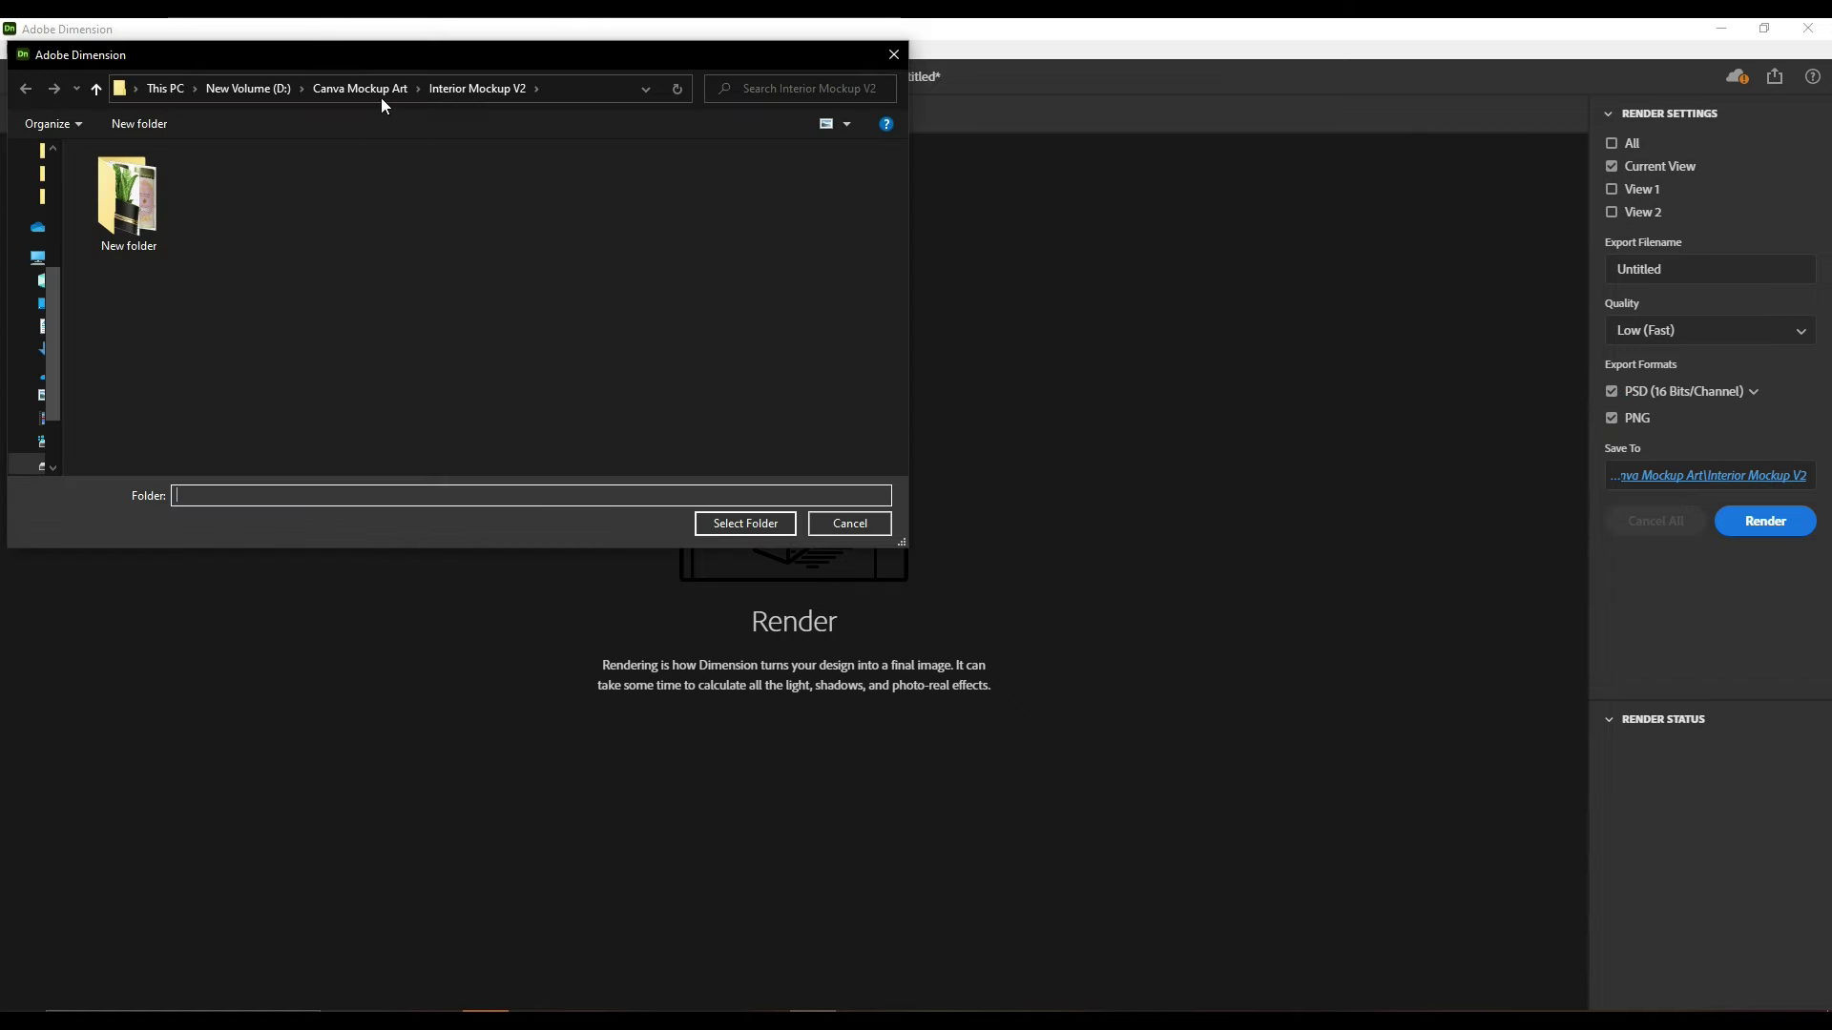
{"action": "left_click", "coordinate": [360, 87]}
{"action": "right_click", "coordinate": [549, 361]}
{"action": "left_click", "coordinate": [811, 539]}
{"action": "type", "text": "Bathromm"}
{"action": "key", "text": "Return"}
{"action": "key", "text": "Return"}
{"action": "left_click", "coordinate": [1708, 331]}
{"action": "left_click", "coordinate": [1671, 422]}
Start the Current View render of the bathroom scene to the Bathromm folder
{"action": "left_click", "coordinate": [1782, 527]}
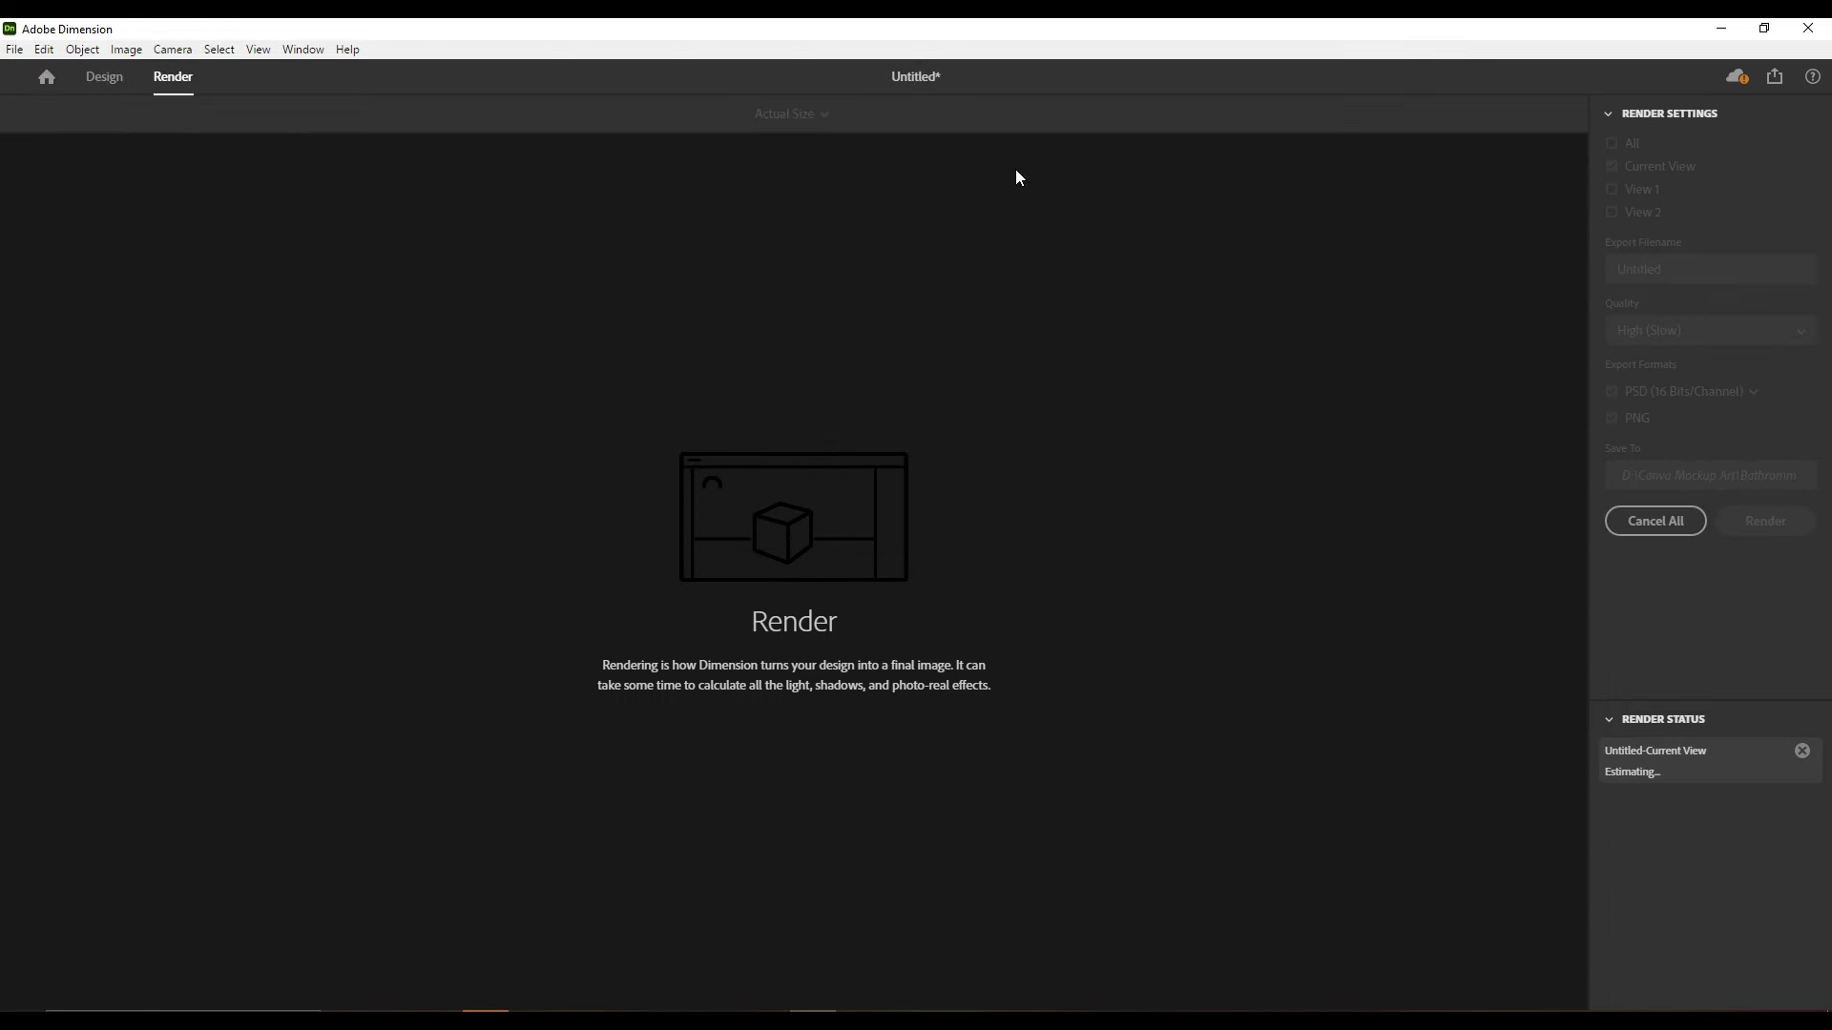